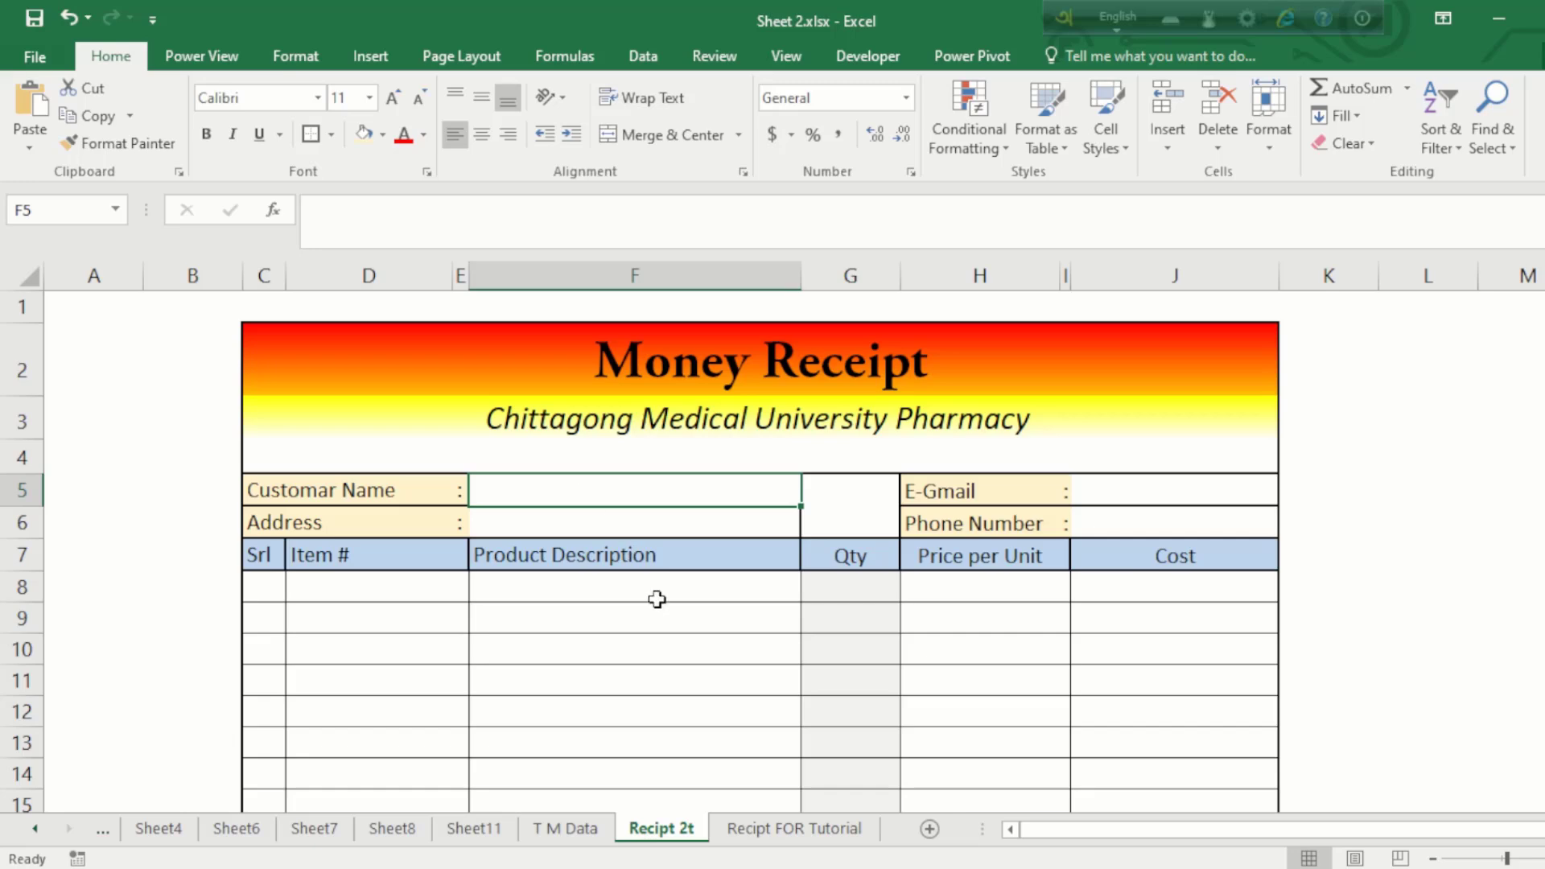
Step: Review the receipt's description, price, cost, 20% discount, tax, subtotal and total formulas
scroll(657, 600, up, 3)
click(398, 587)
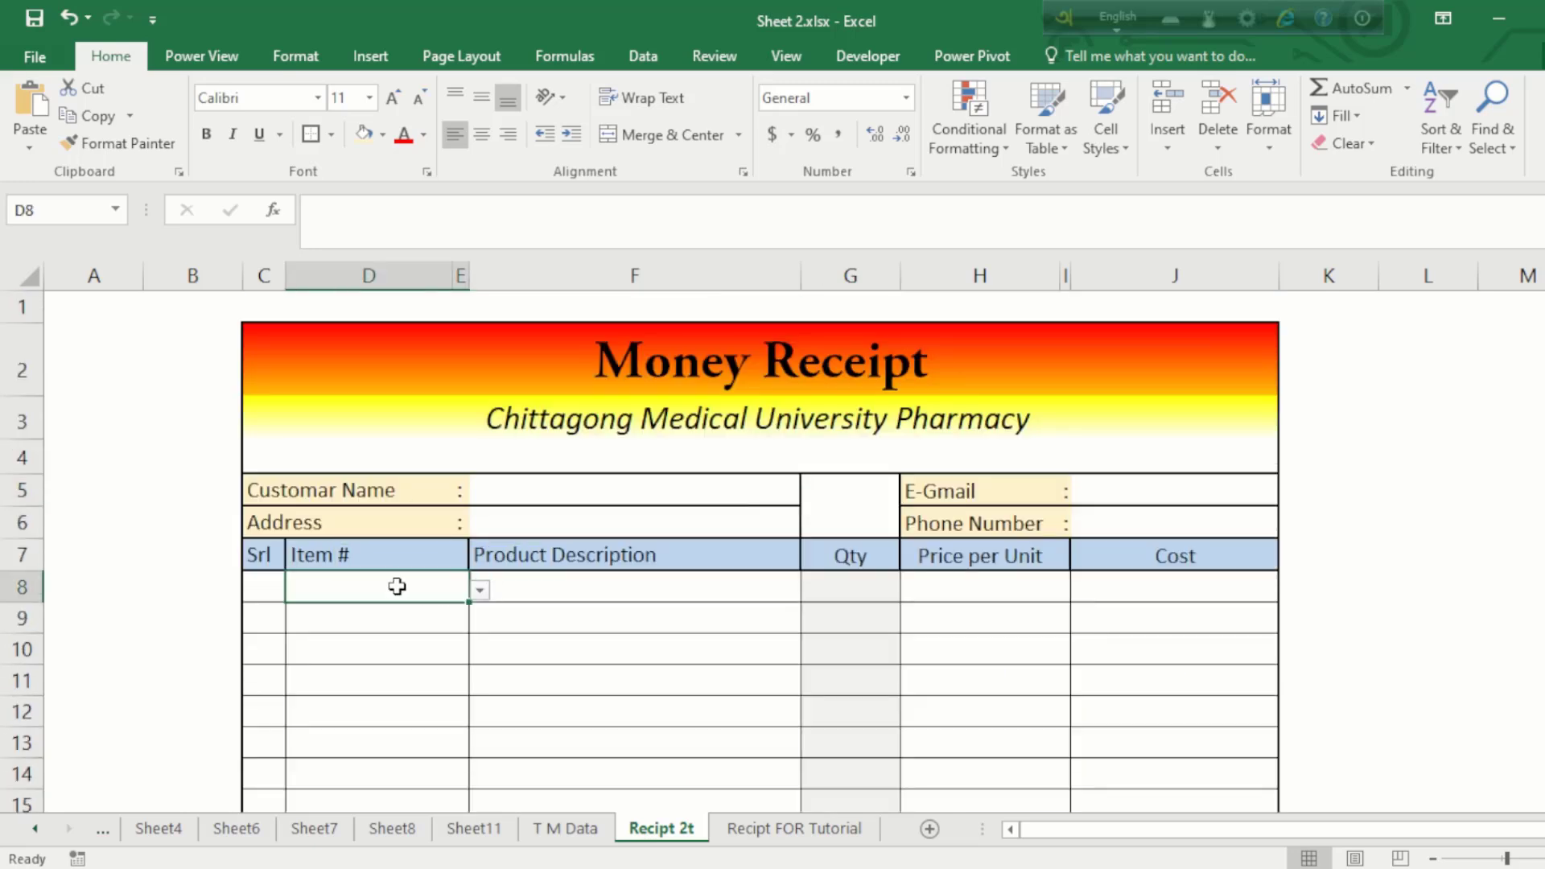
click(674, 560)
click(876, 601)
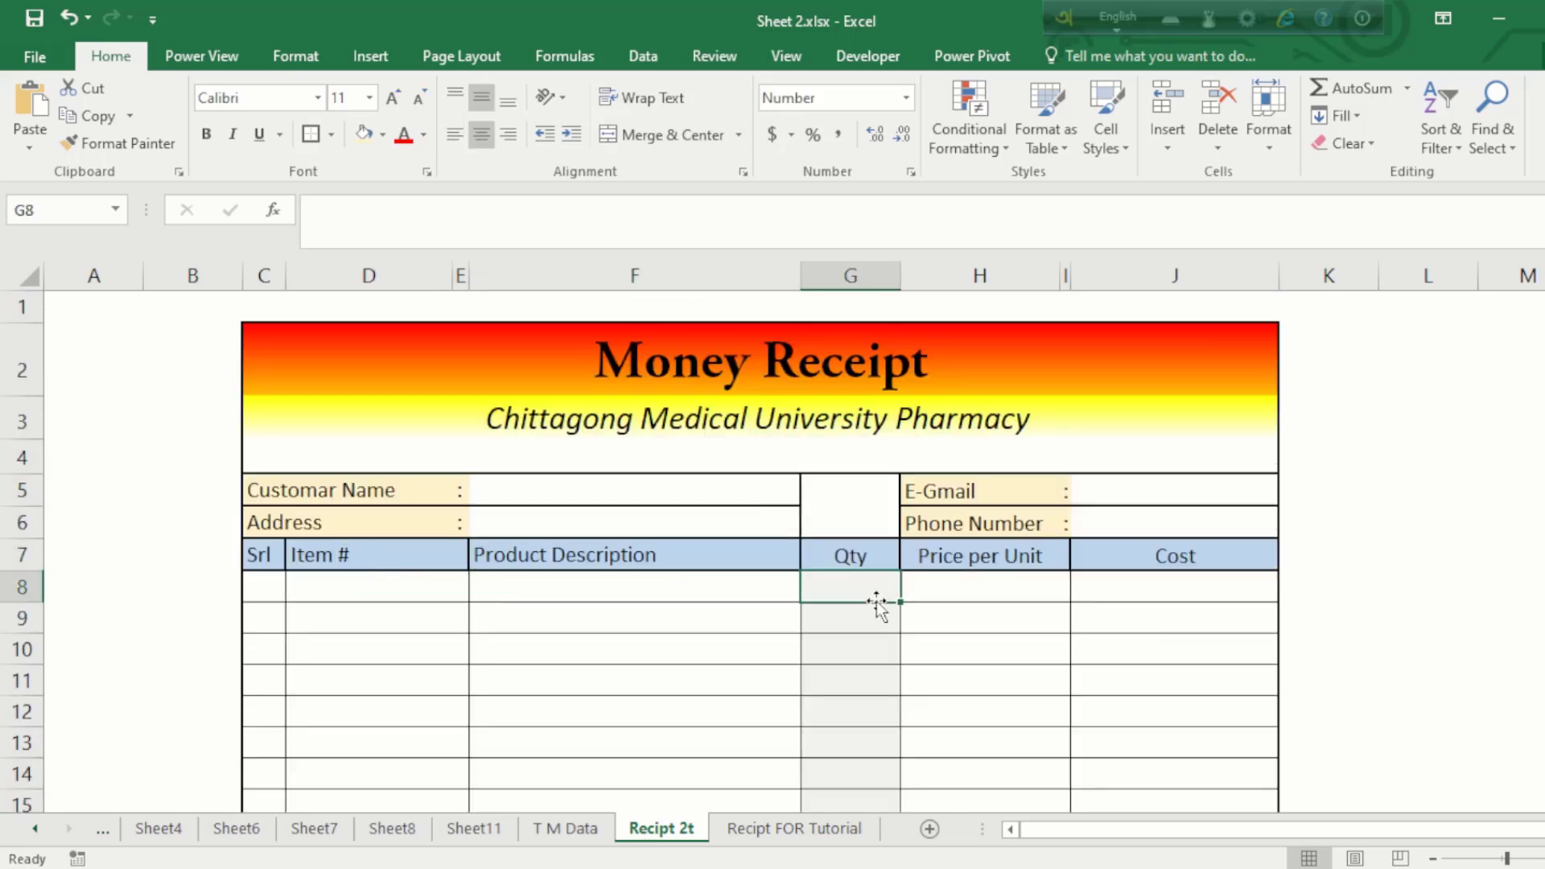
click(1006, 593)
click(1207, 593)
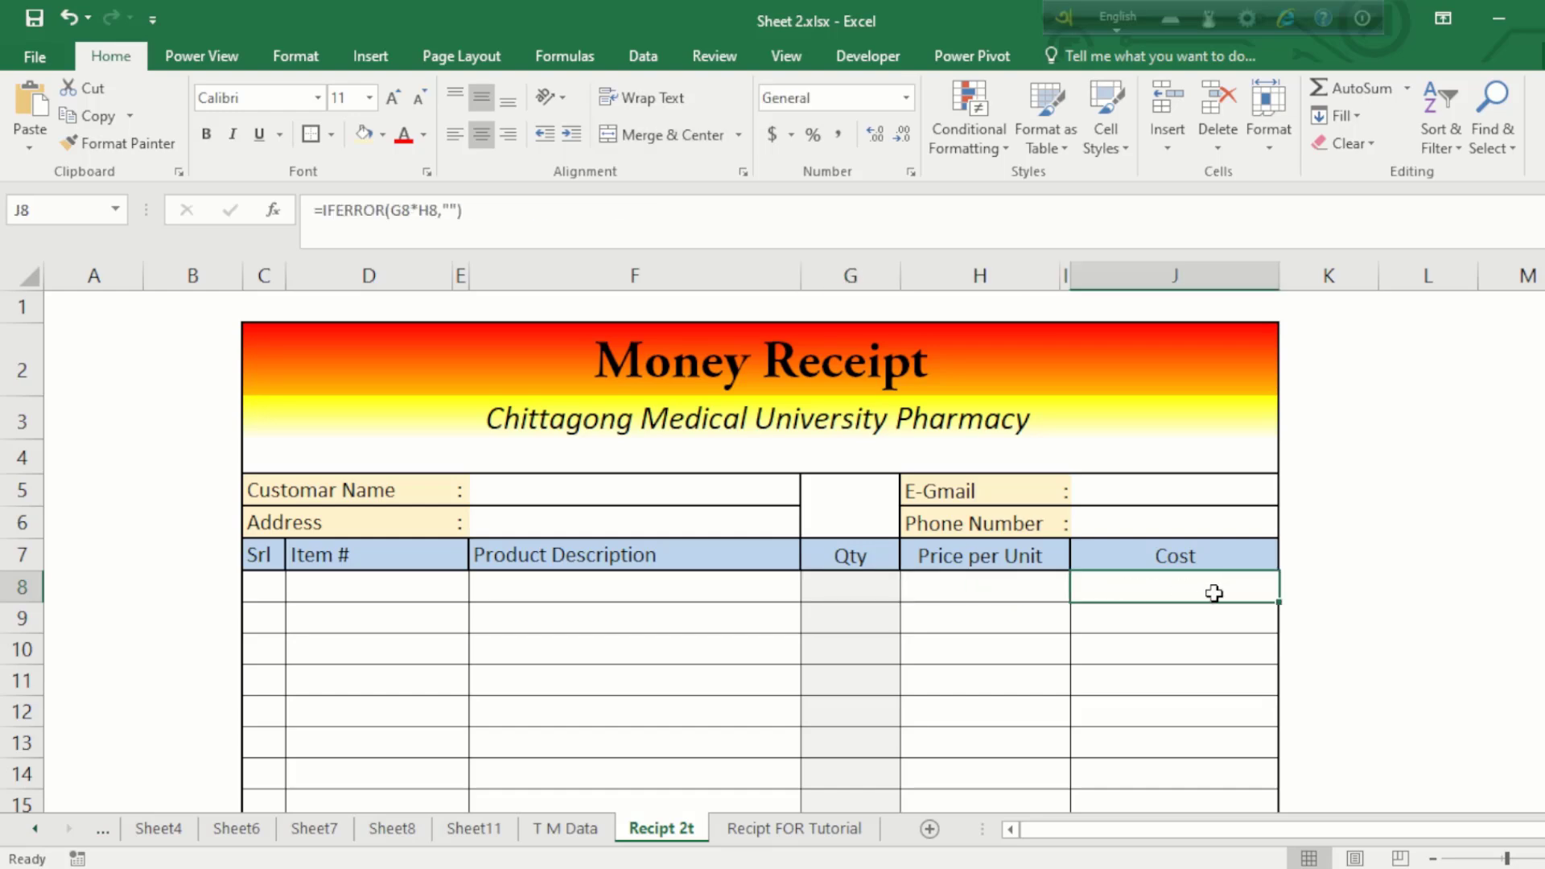
click(1185, 626)
scroll(1185, 627, down, 6)
scroll(1183, 625, up, 3)
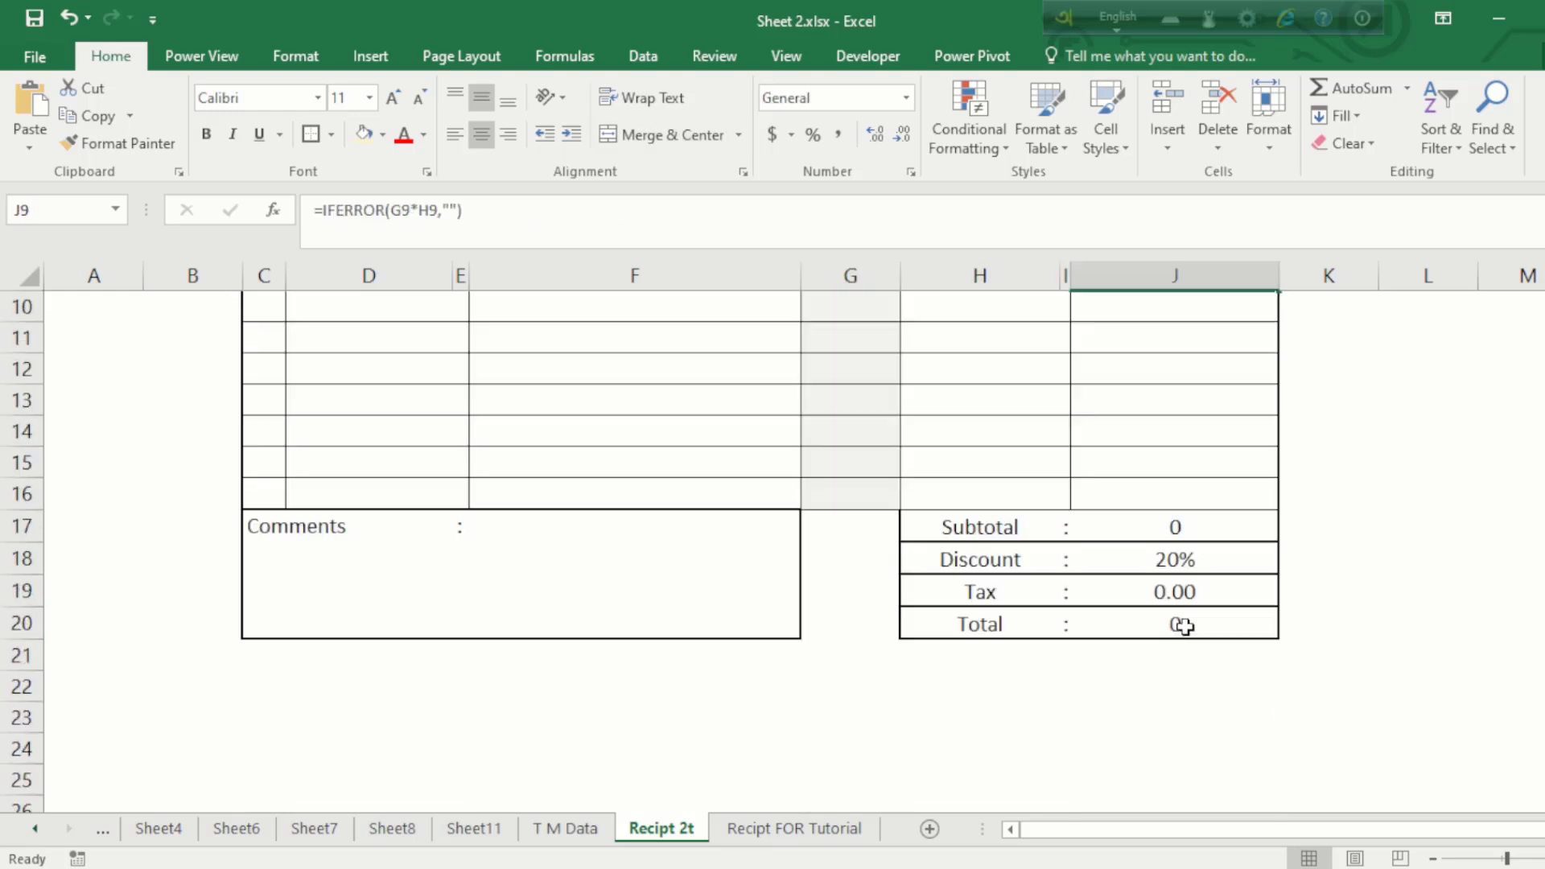
click(1165, 569)
click(1166, 593)
click(1171, 531)
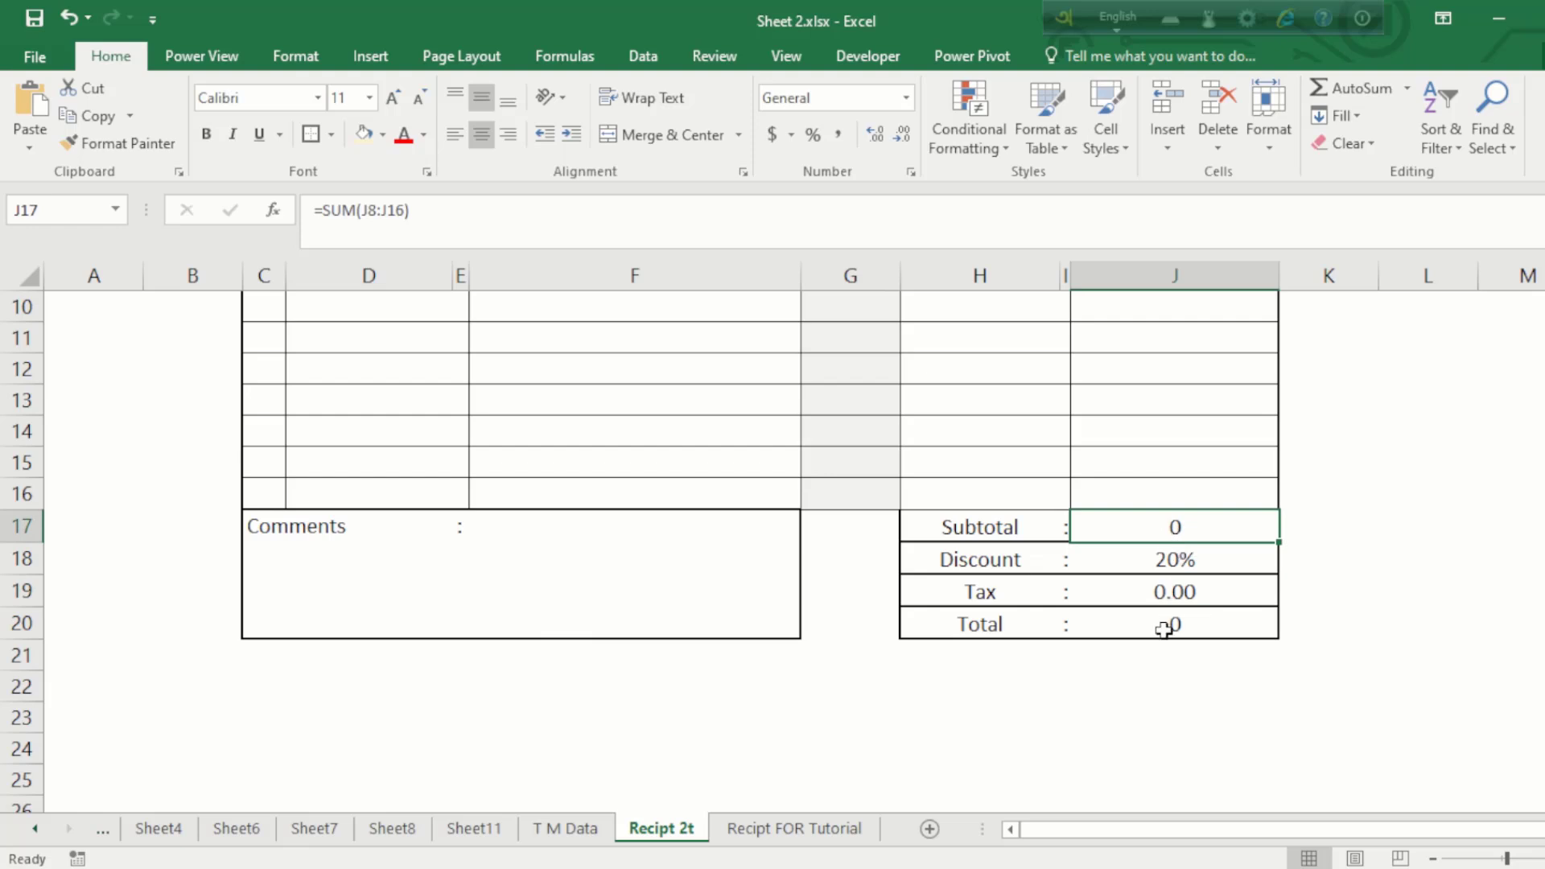
click(1164, 632)
click(1171, 560)
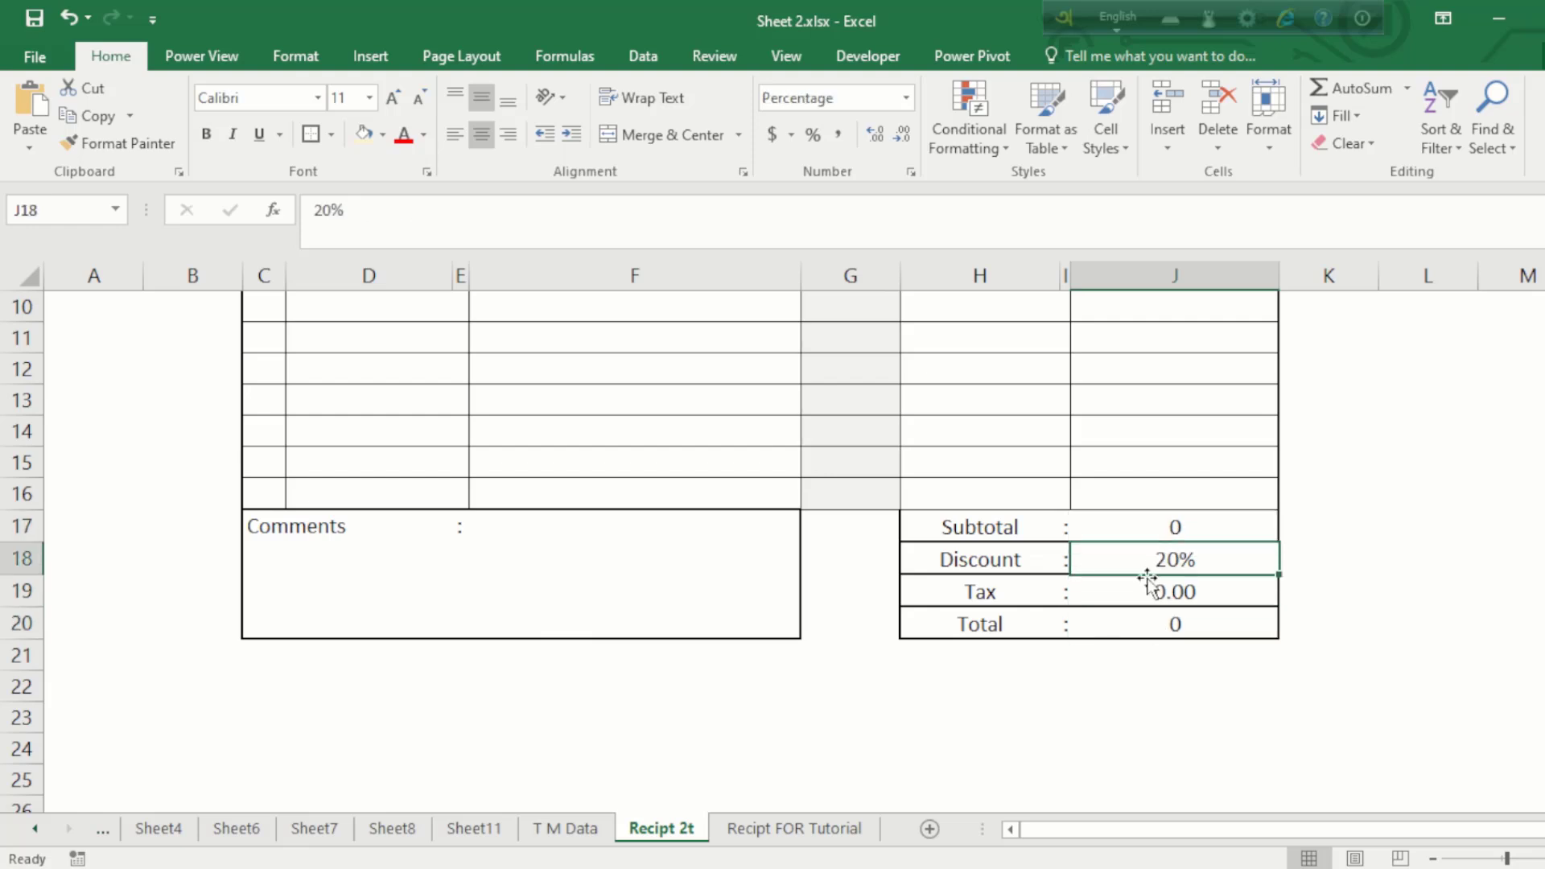
click(1158, 627)
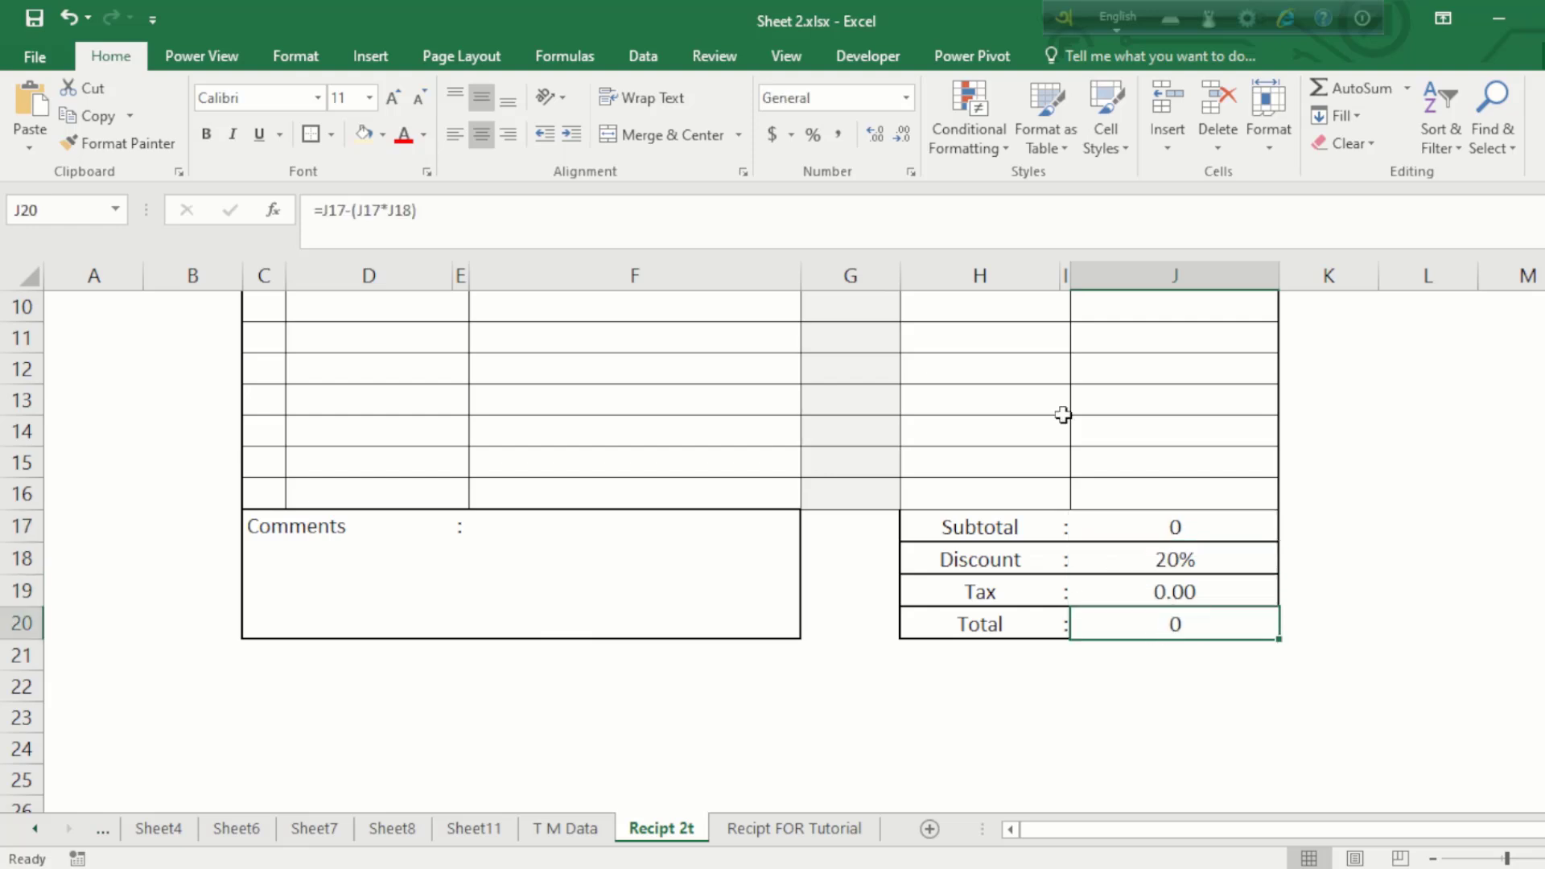
scroll(1127, 523, up, 3)
Step: Choose Aspra 40 mg as the first item from D8's drug dropdown
click(392, 581)
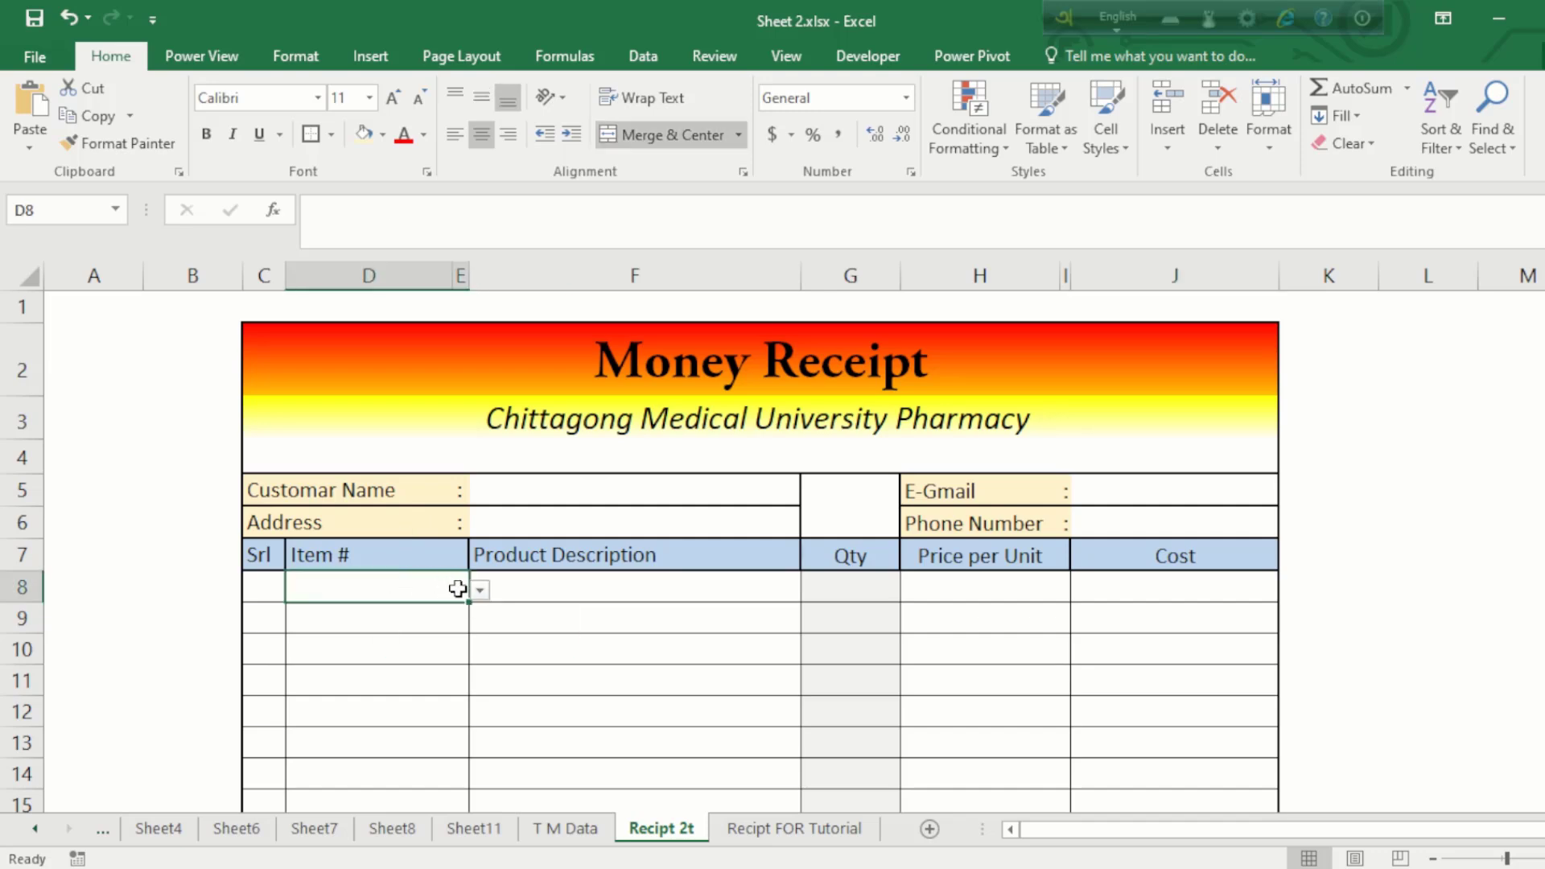
click(490, 590)
click(418, 579)
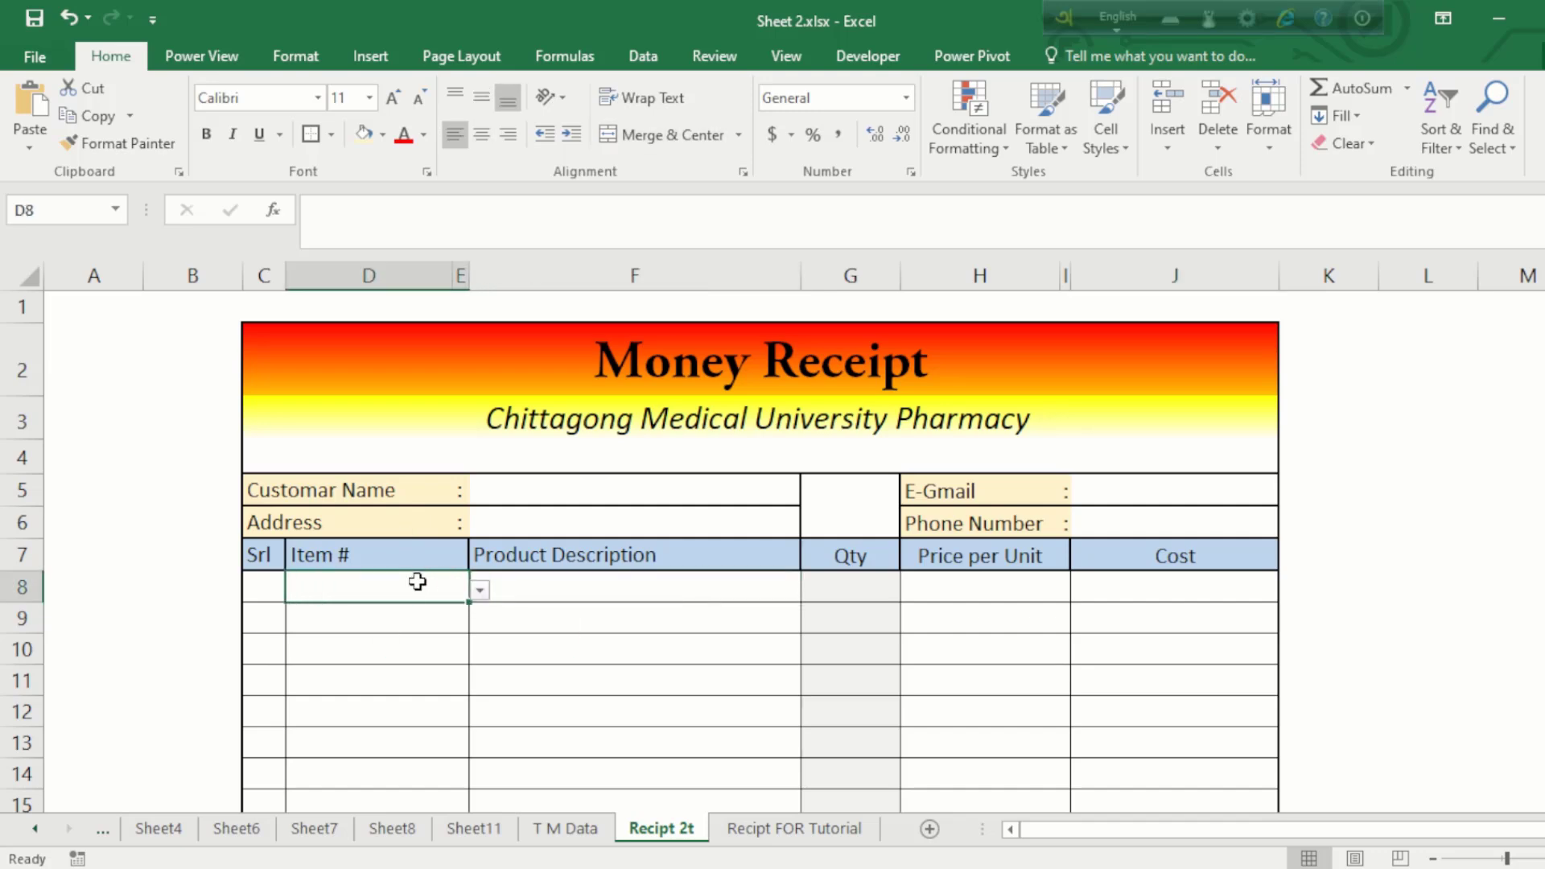
click(481, 591)
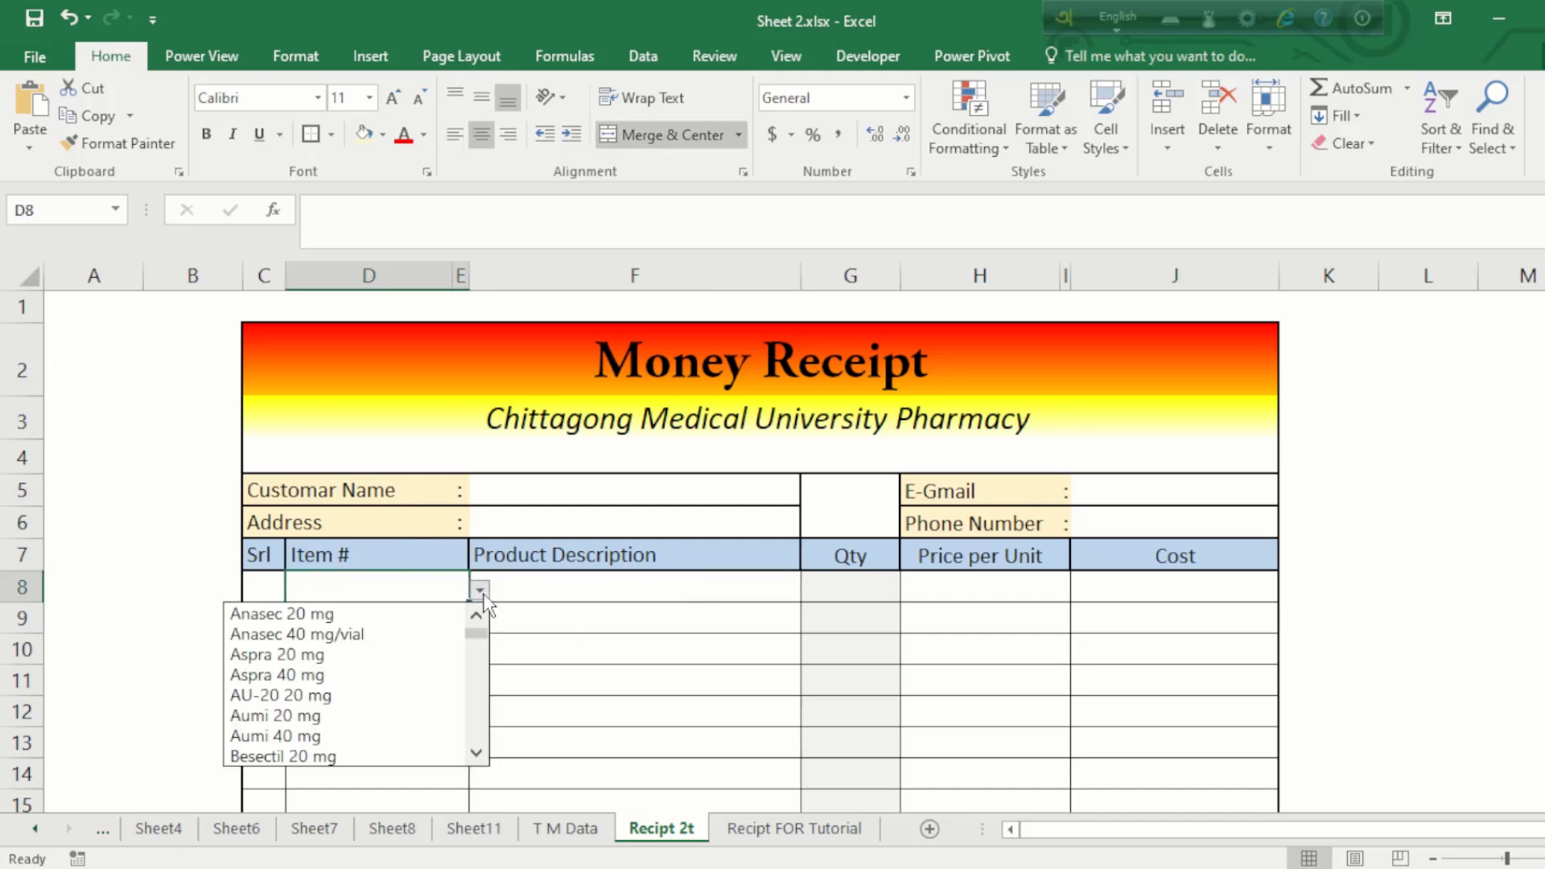
click(326, 655)
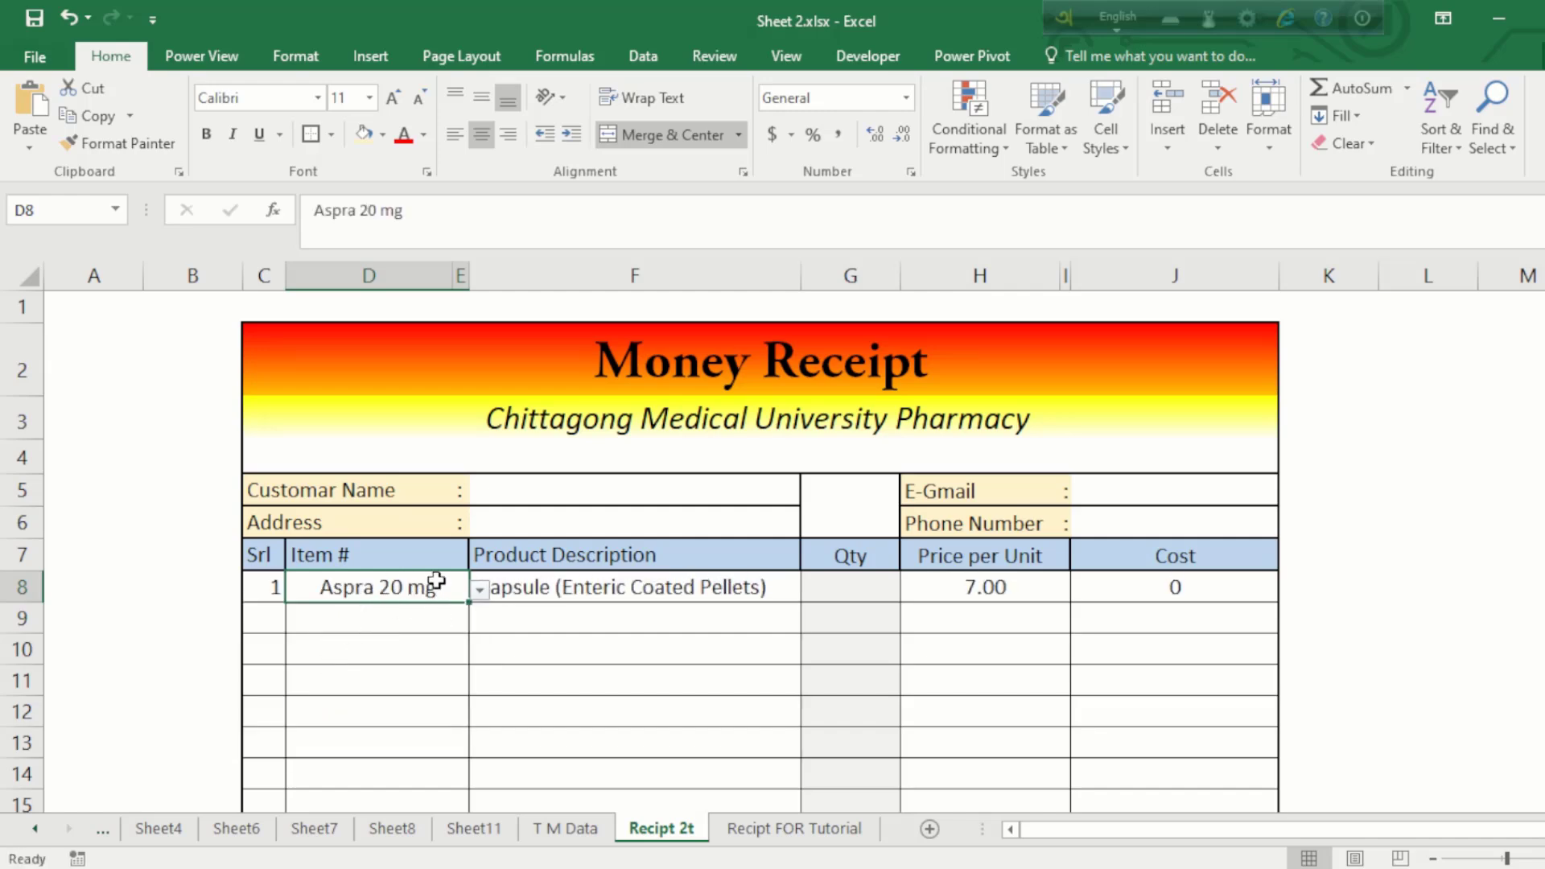
click(479, 591)
click(339, 642)
click(534, 587)
click(987, 580)
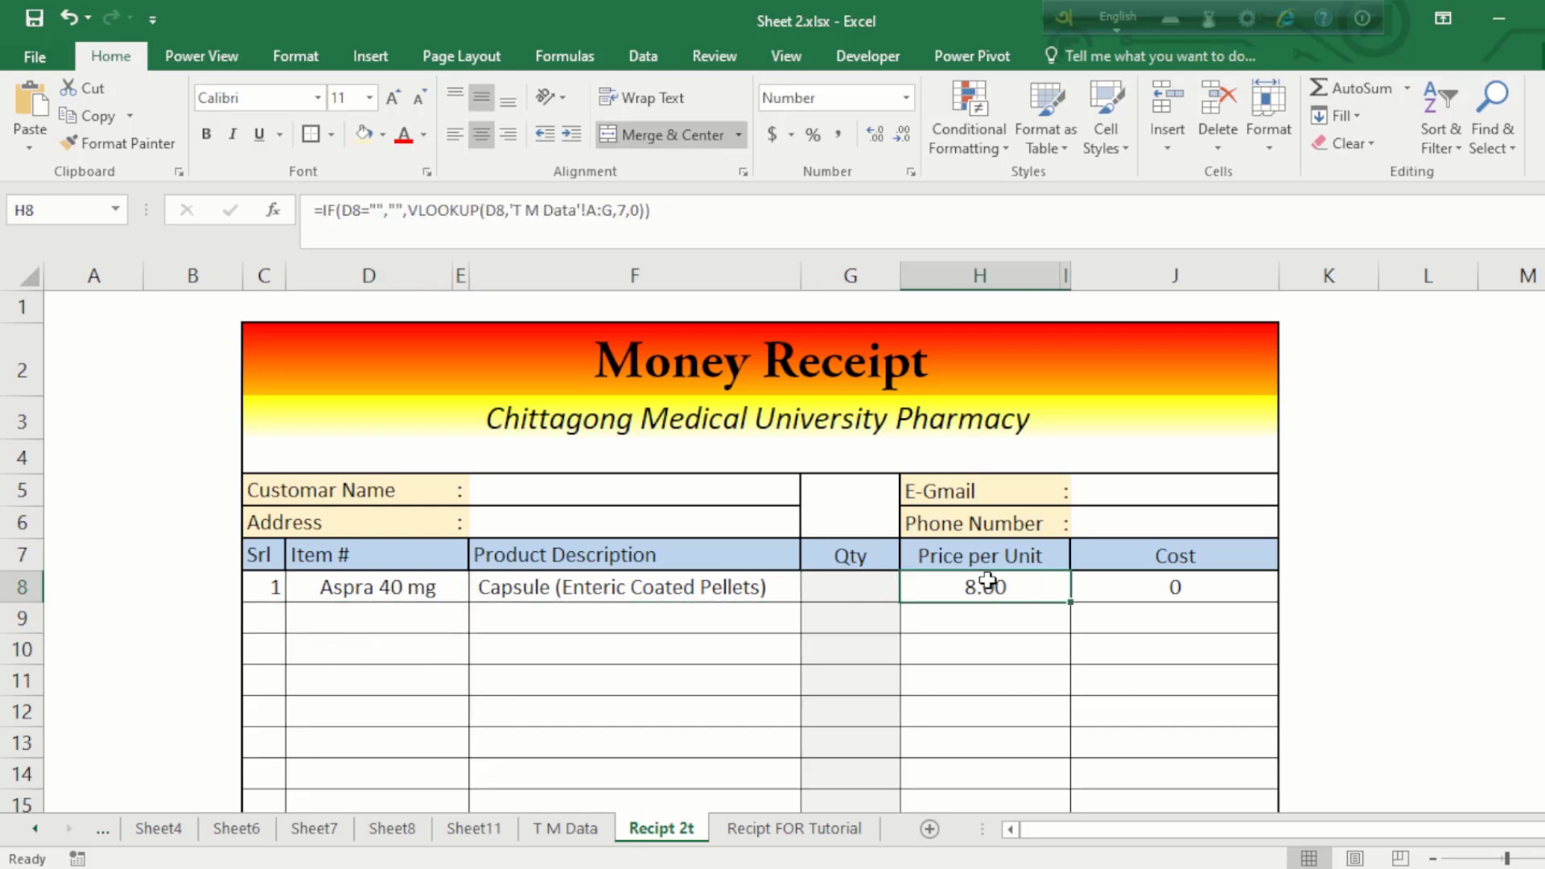
Step: Enter quantity 20 for Aspra 40 mg in G8, giving a cost of 160
click(867, 586)
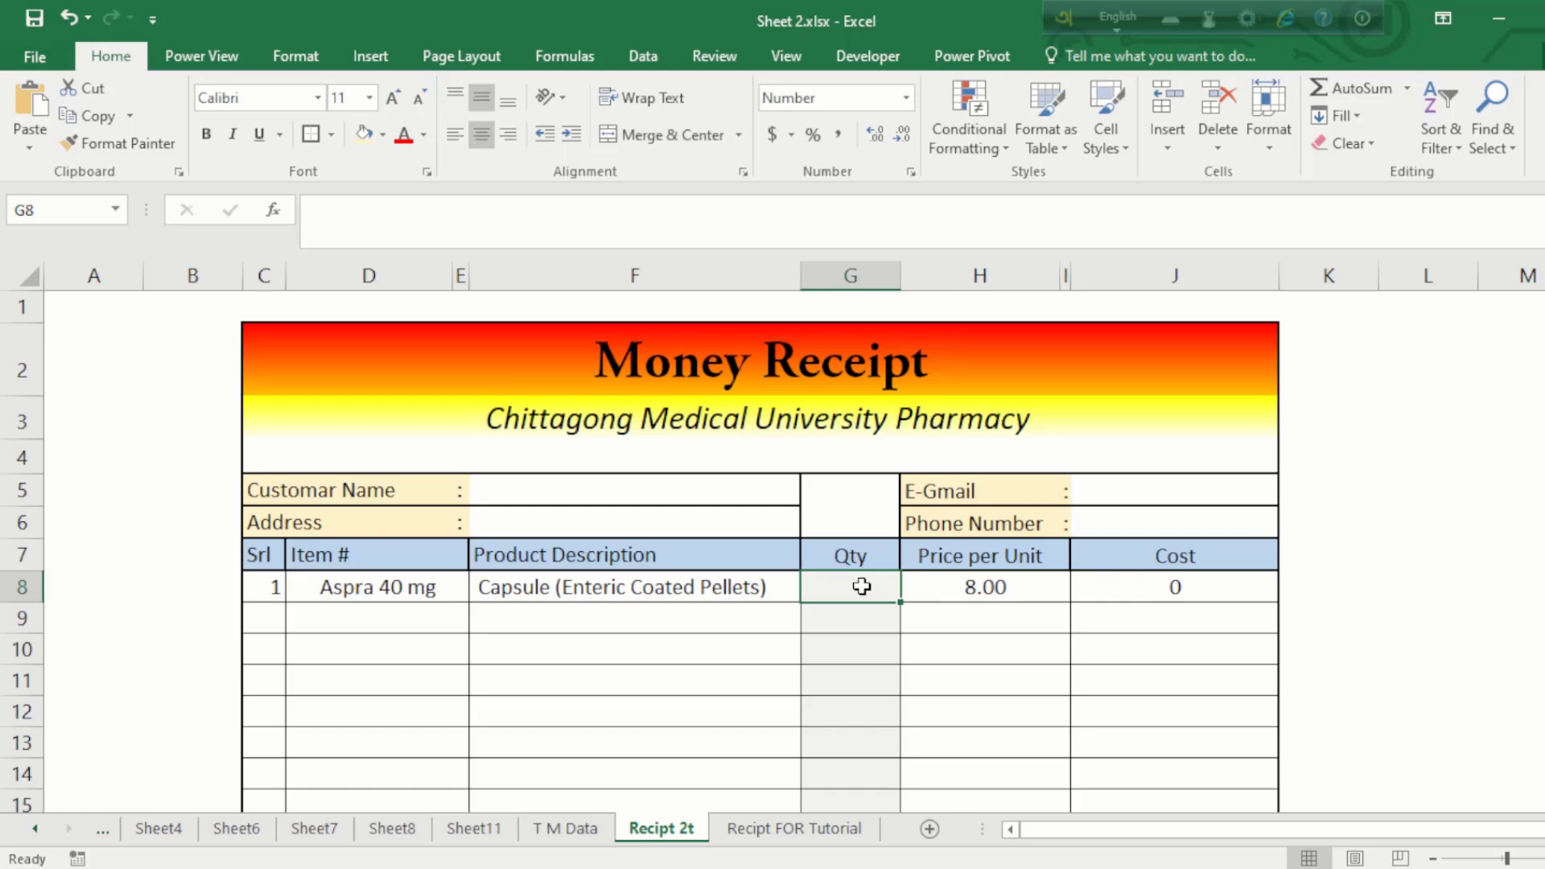
text(20)
key(Return)
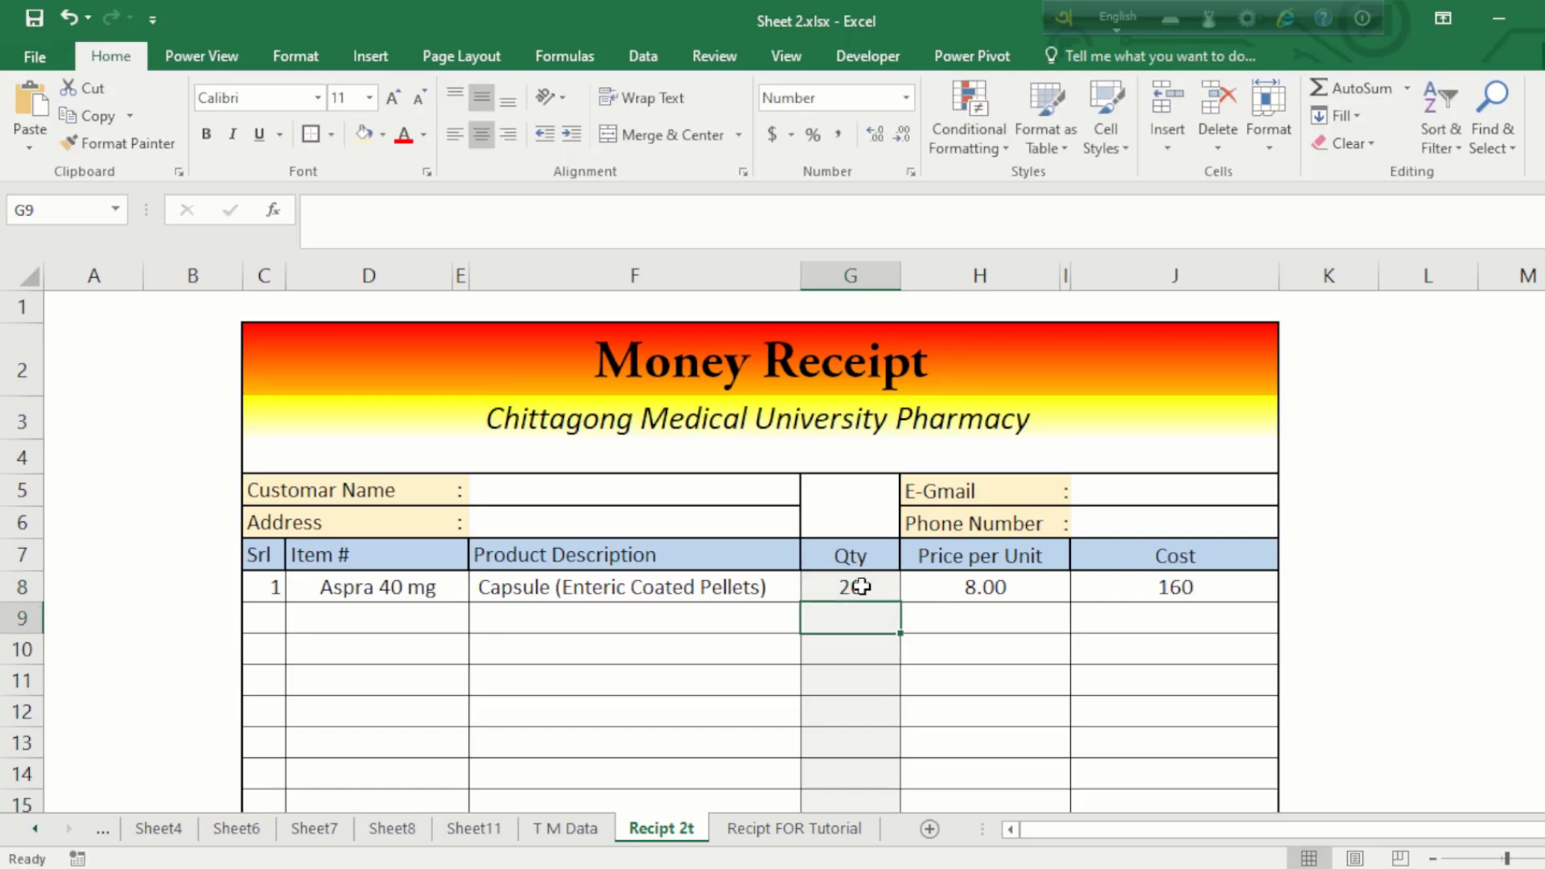
click(1194, 599)
click(1010, 595)
click(1215, 581)
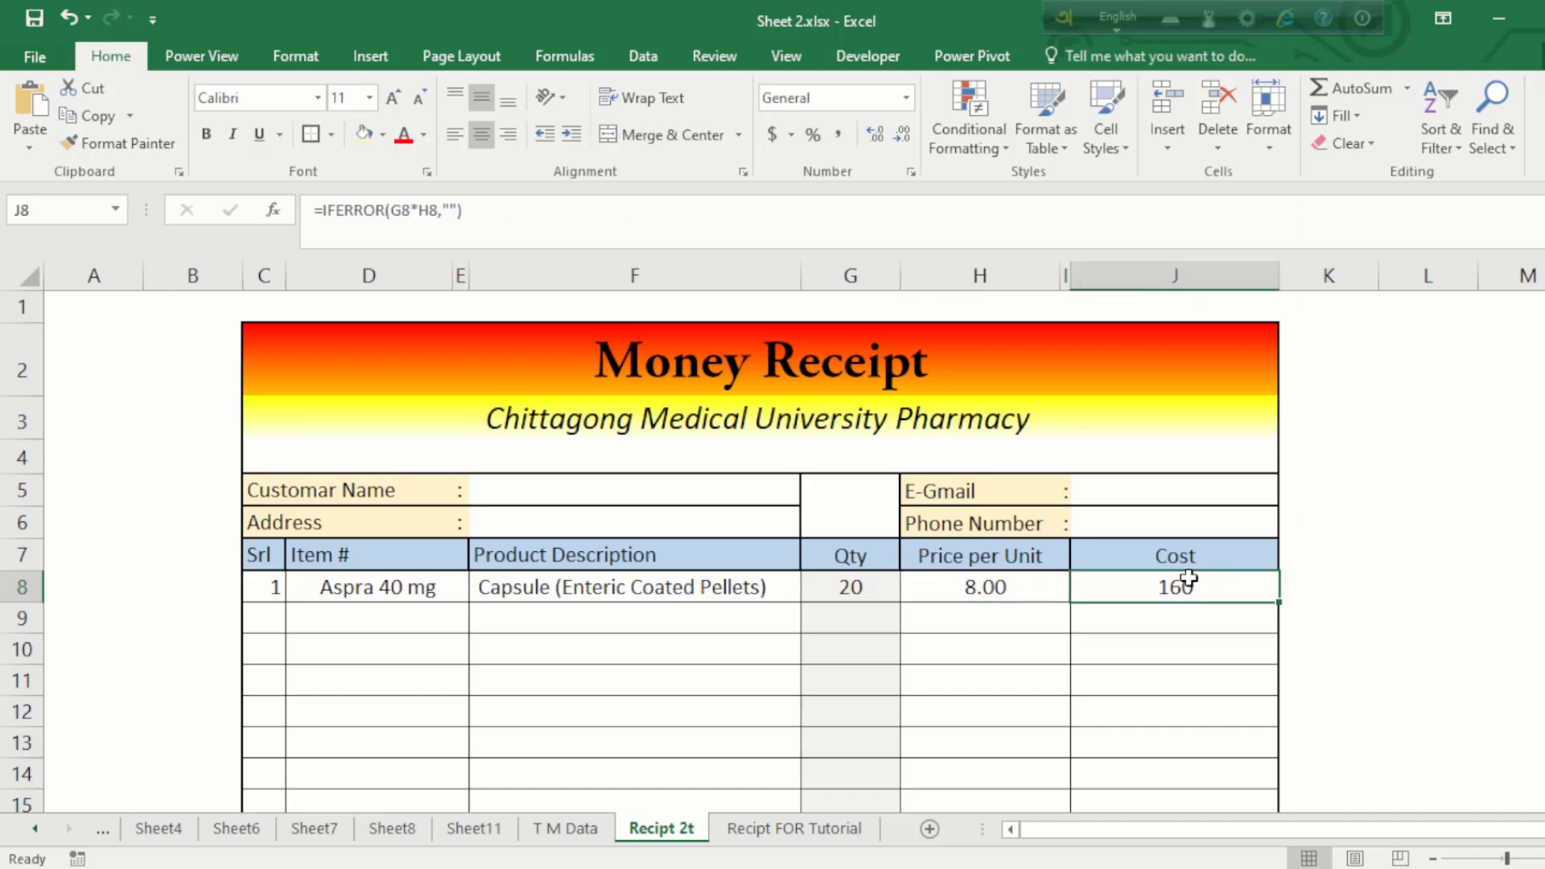
Step: Check the totals: subtotal 160, 20% discount, tax 6.40 and total 128
click(780, 499)
click(589, 581)
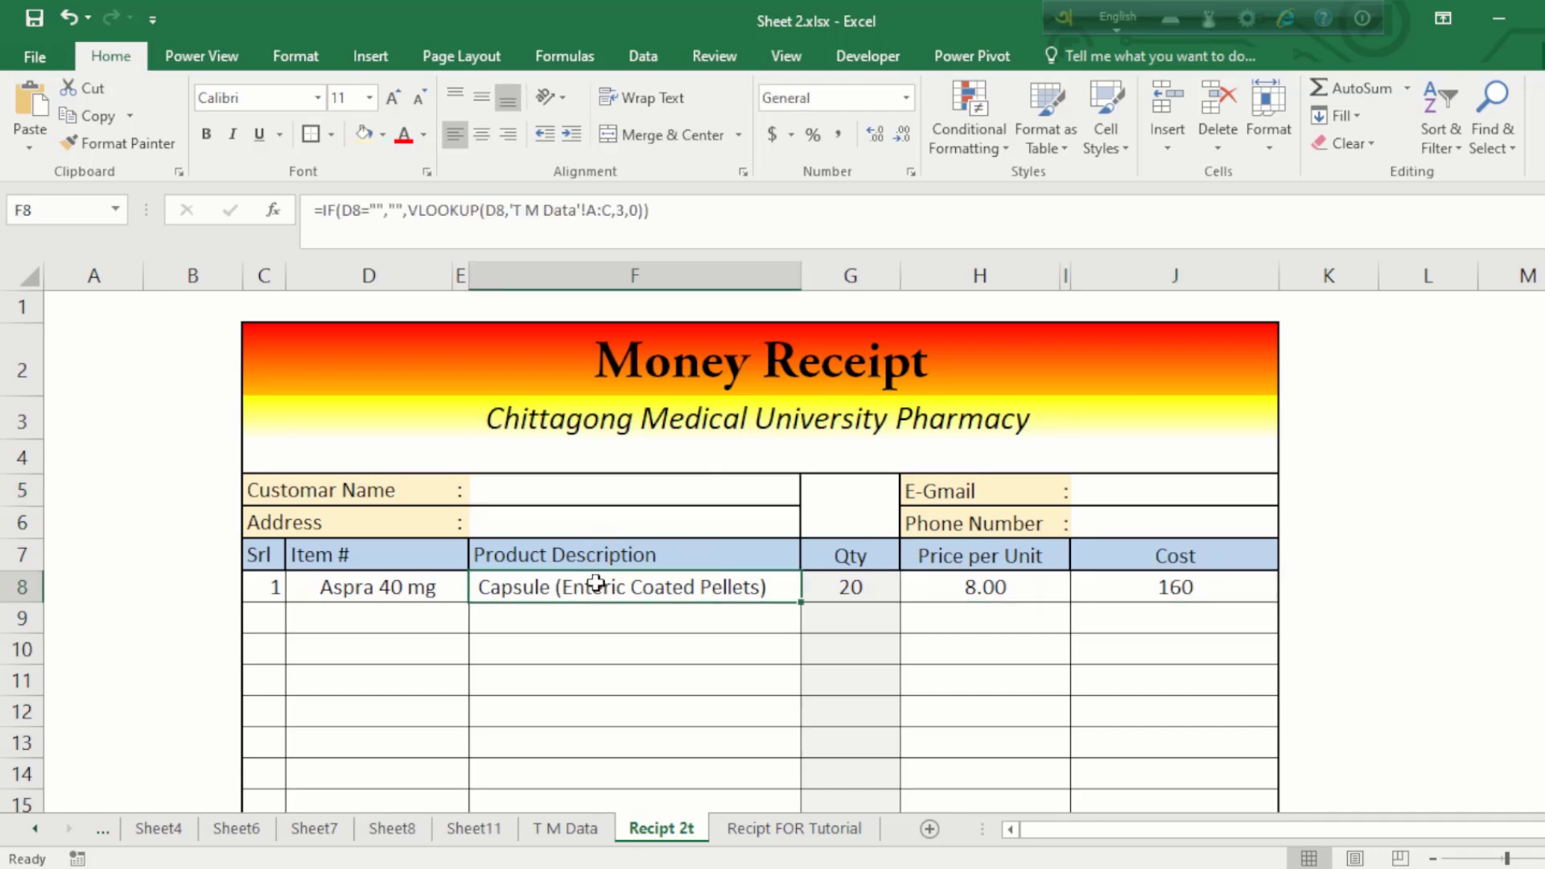
click(402, 614)
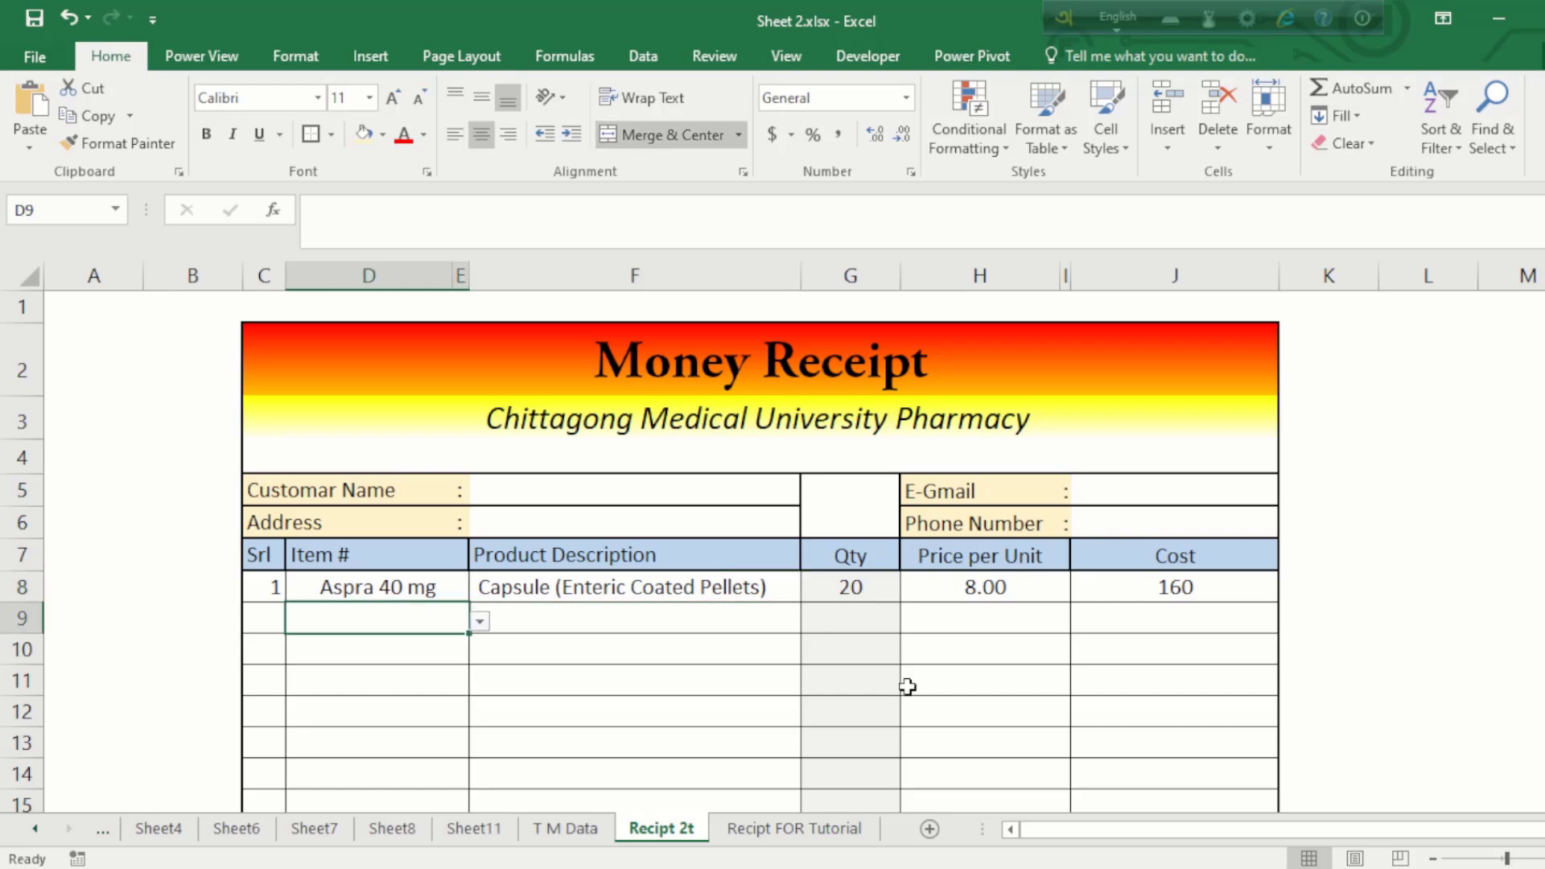
scroll(906, 686, down, 2)
click(1159, 658)
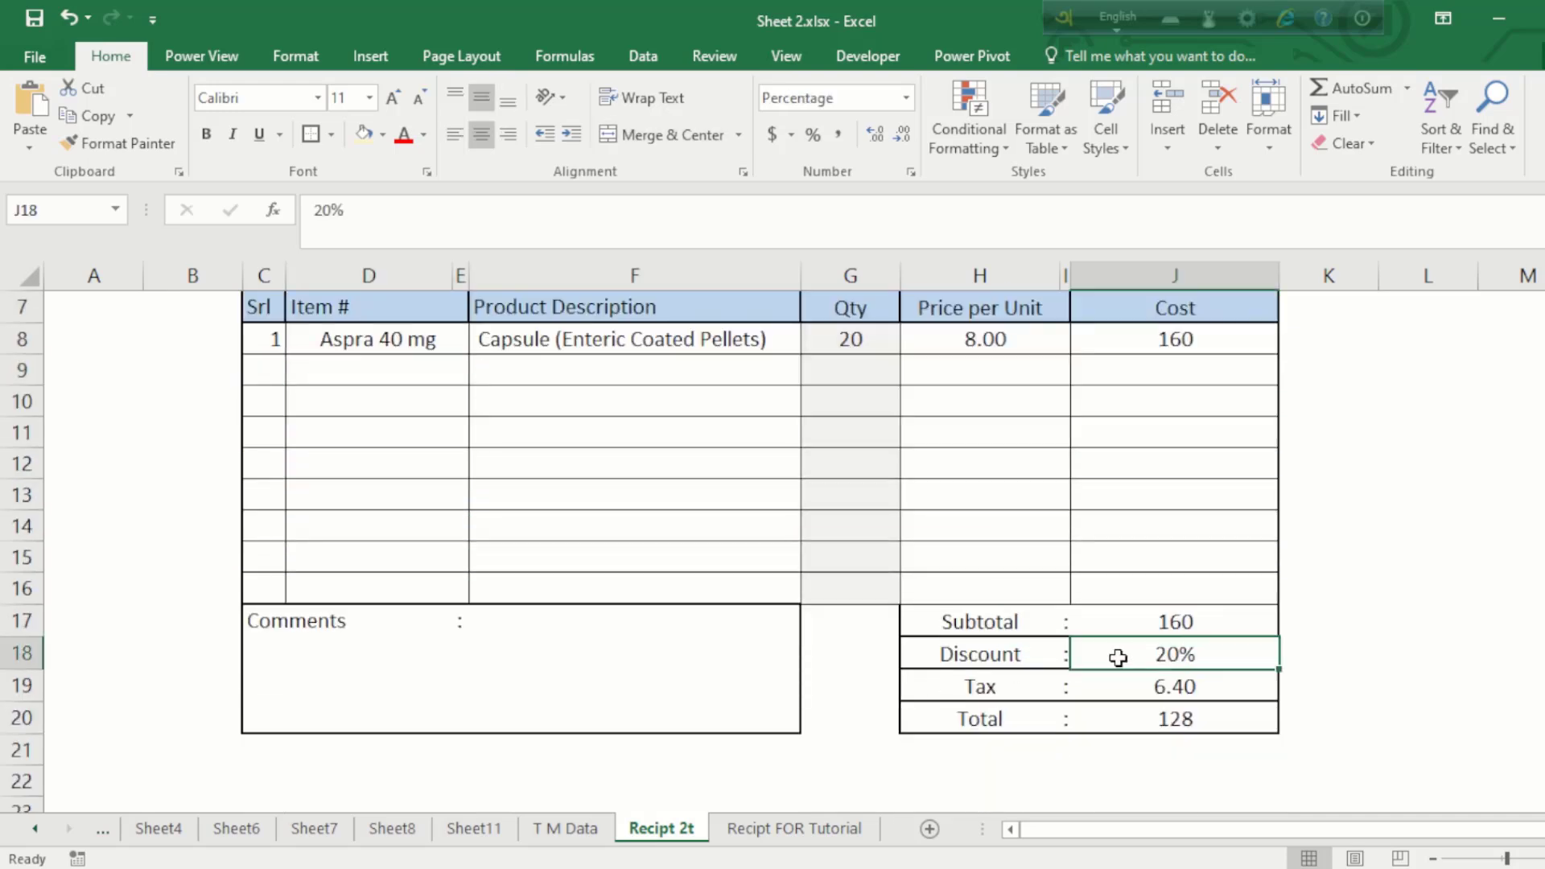
click(1174, 725)
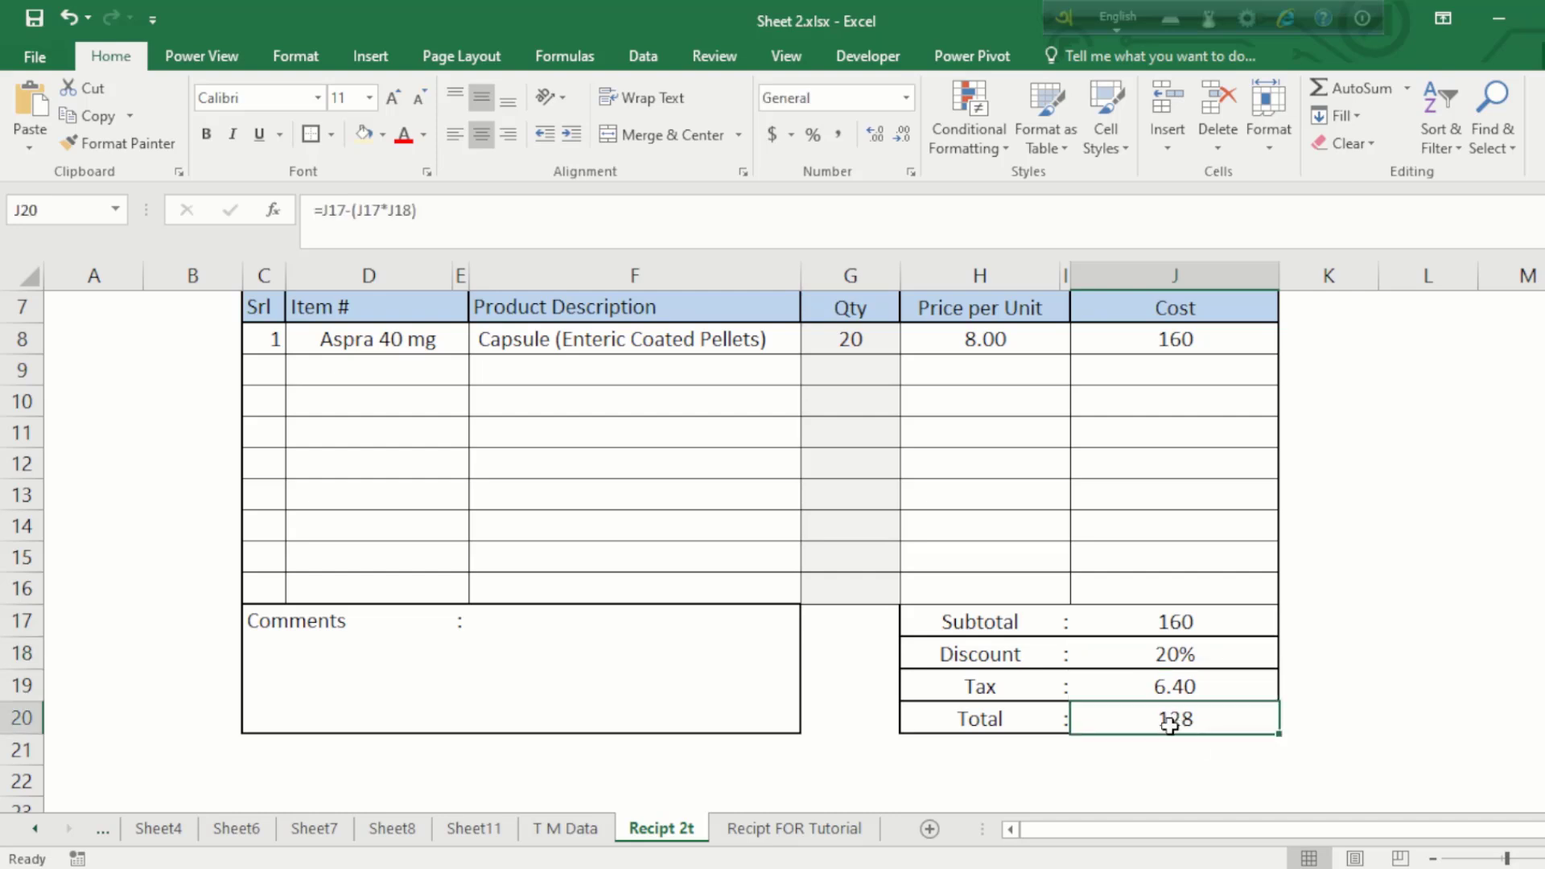
click(1170, 684)
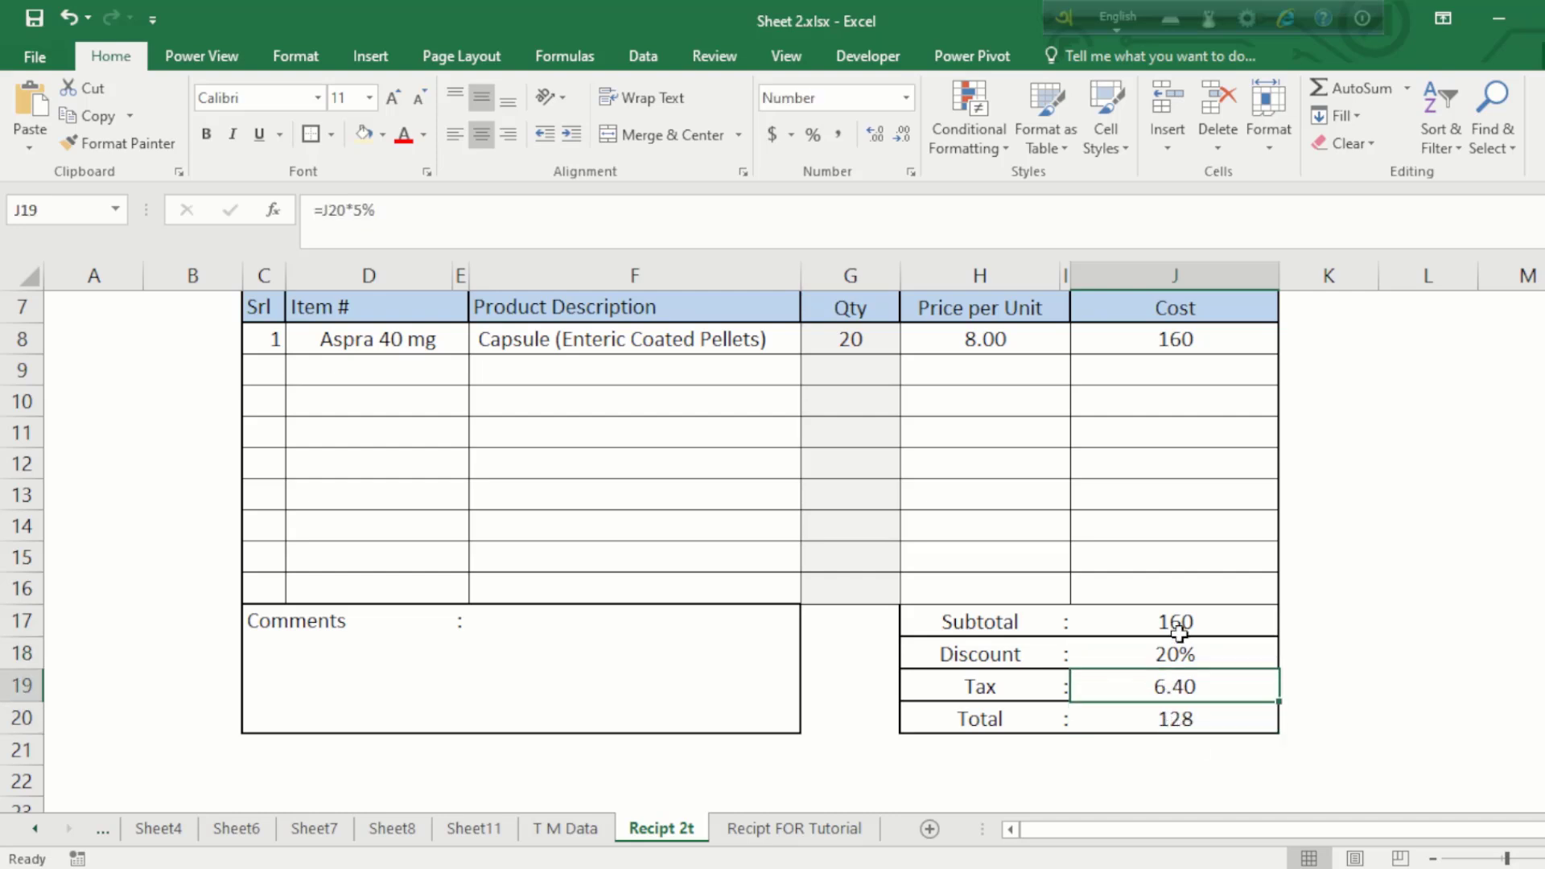
click(1179, 628)
click(1184, 690)
scroll(1165, 614, up, 2)
Step: Look over the customer name and e-mail fields and the full receipt range
click(565, 479)
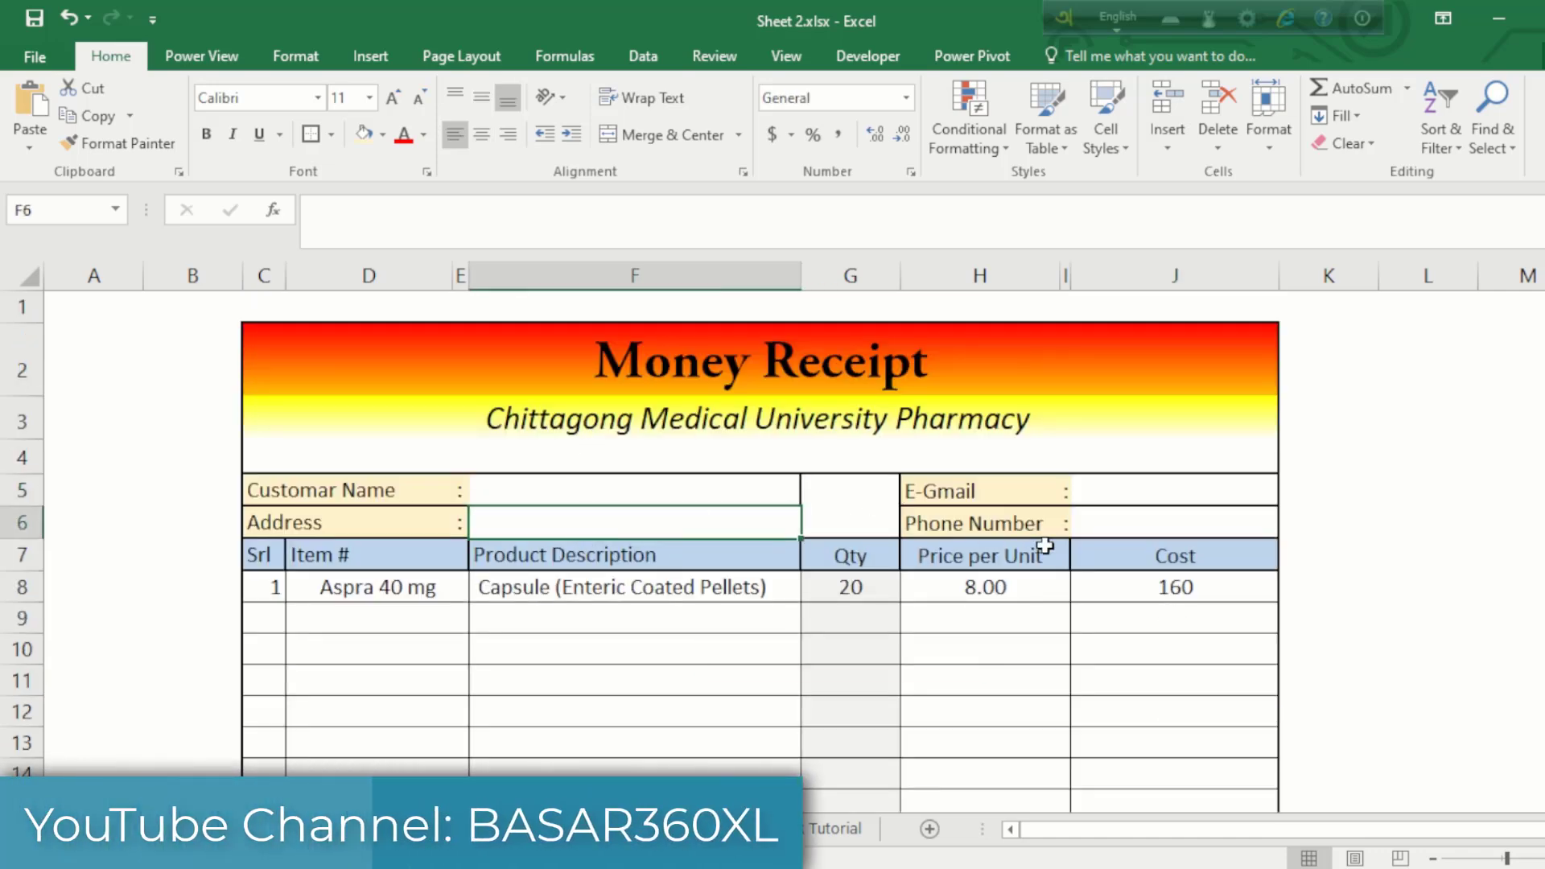
click(1147, 497)
click(814, 640)
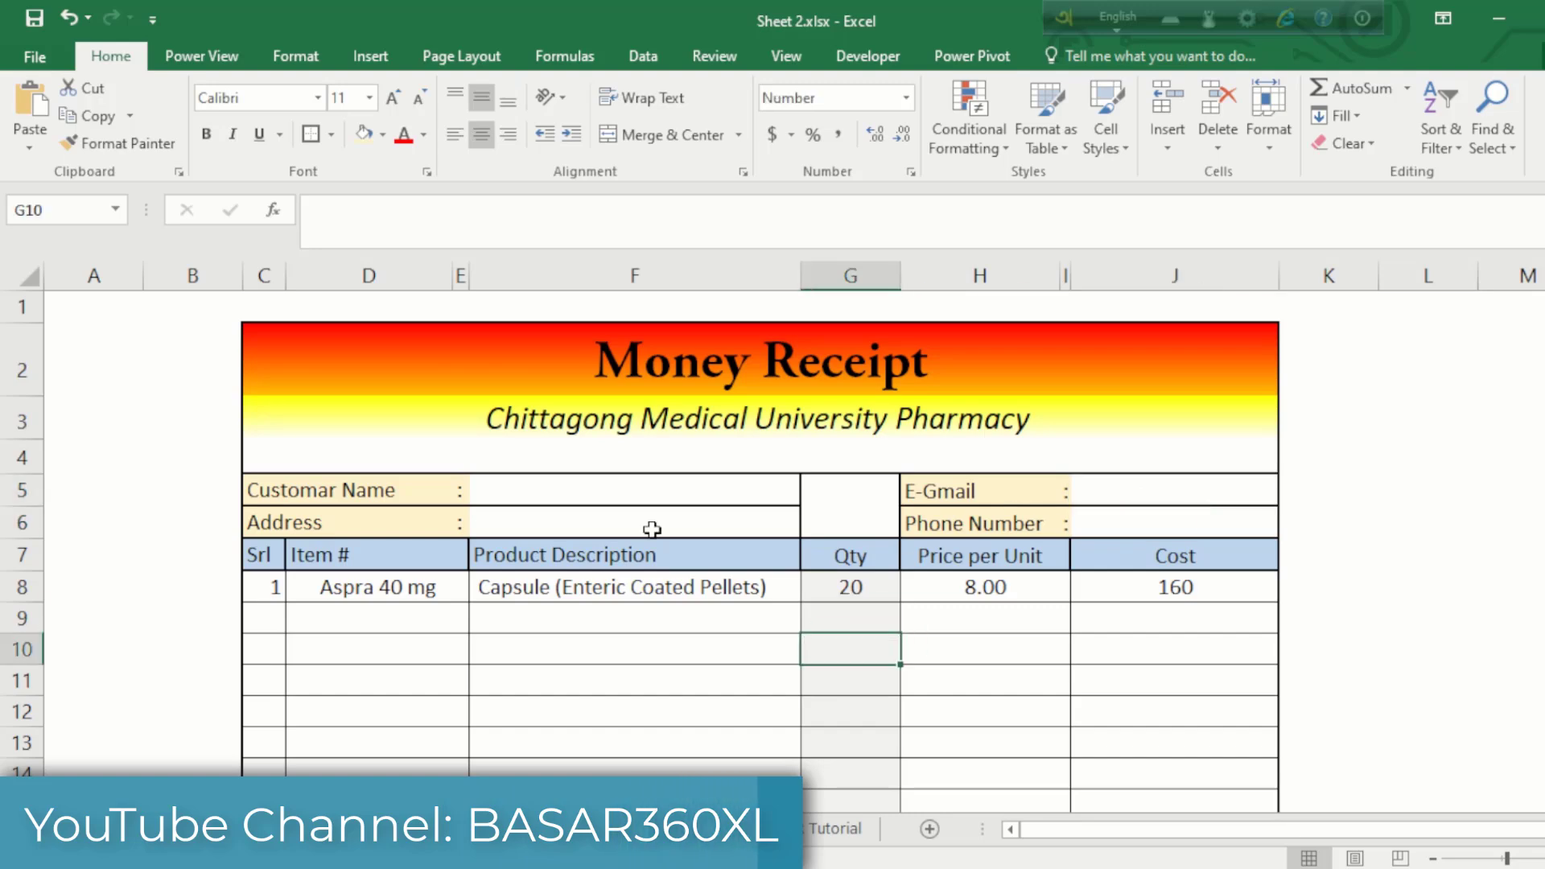
drag(276, 347, 842, 818)
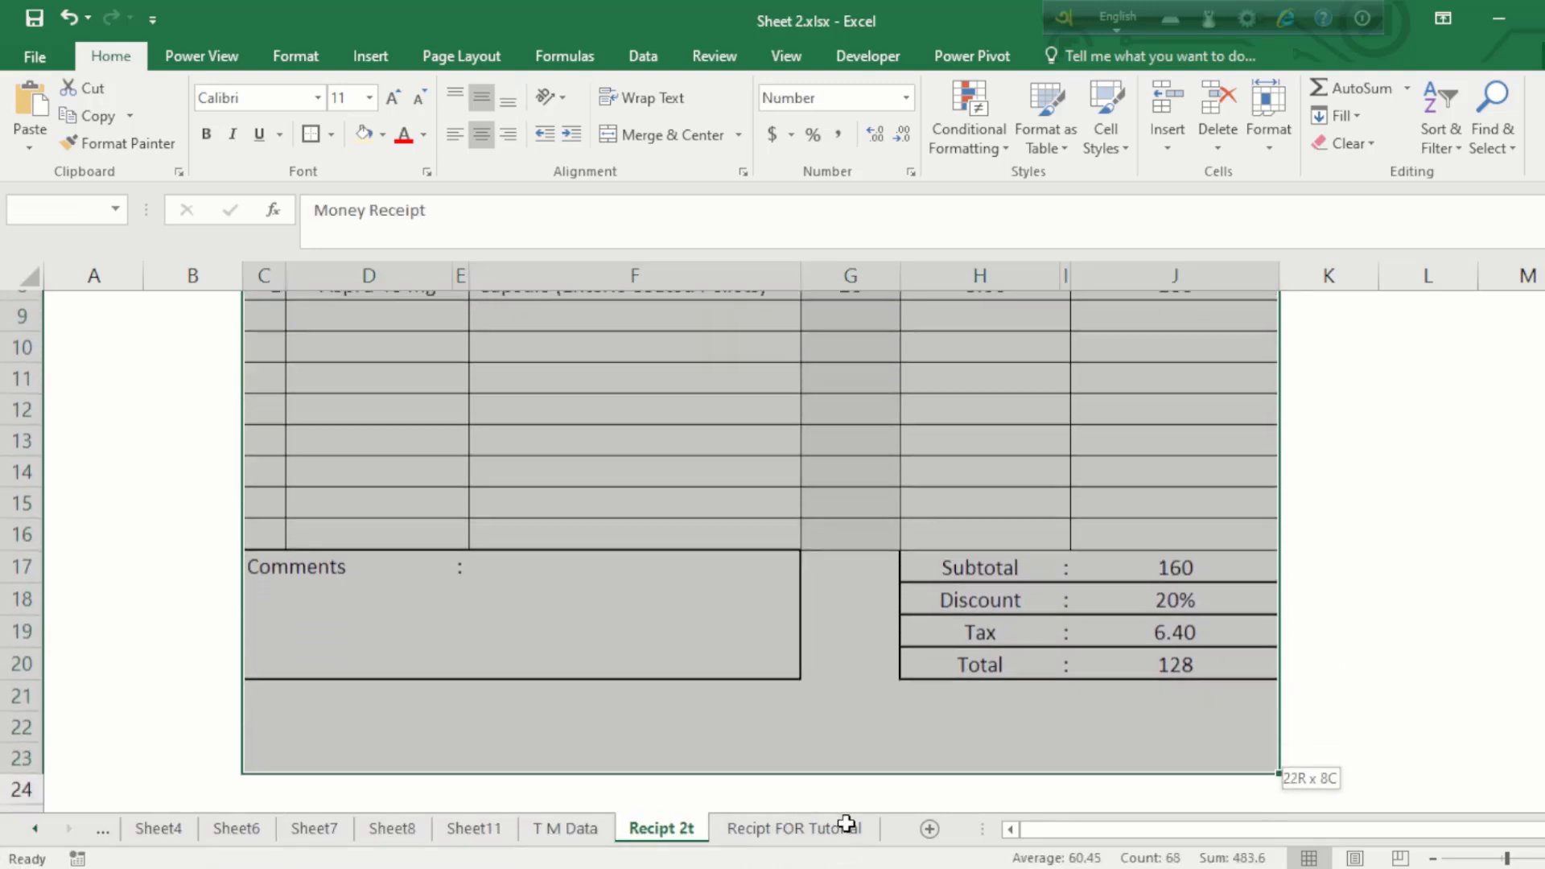
click(821, 625)
scroll(822, 627, up, 3)
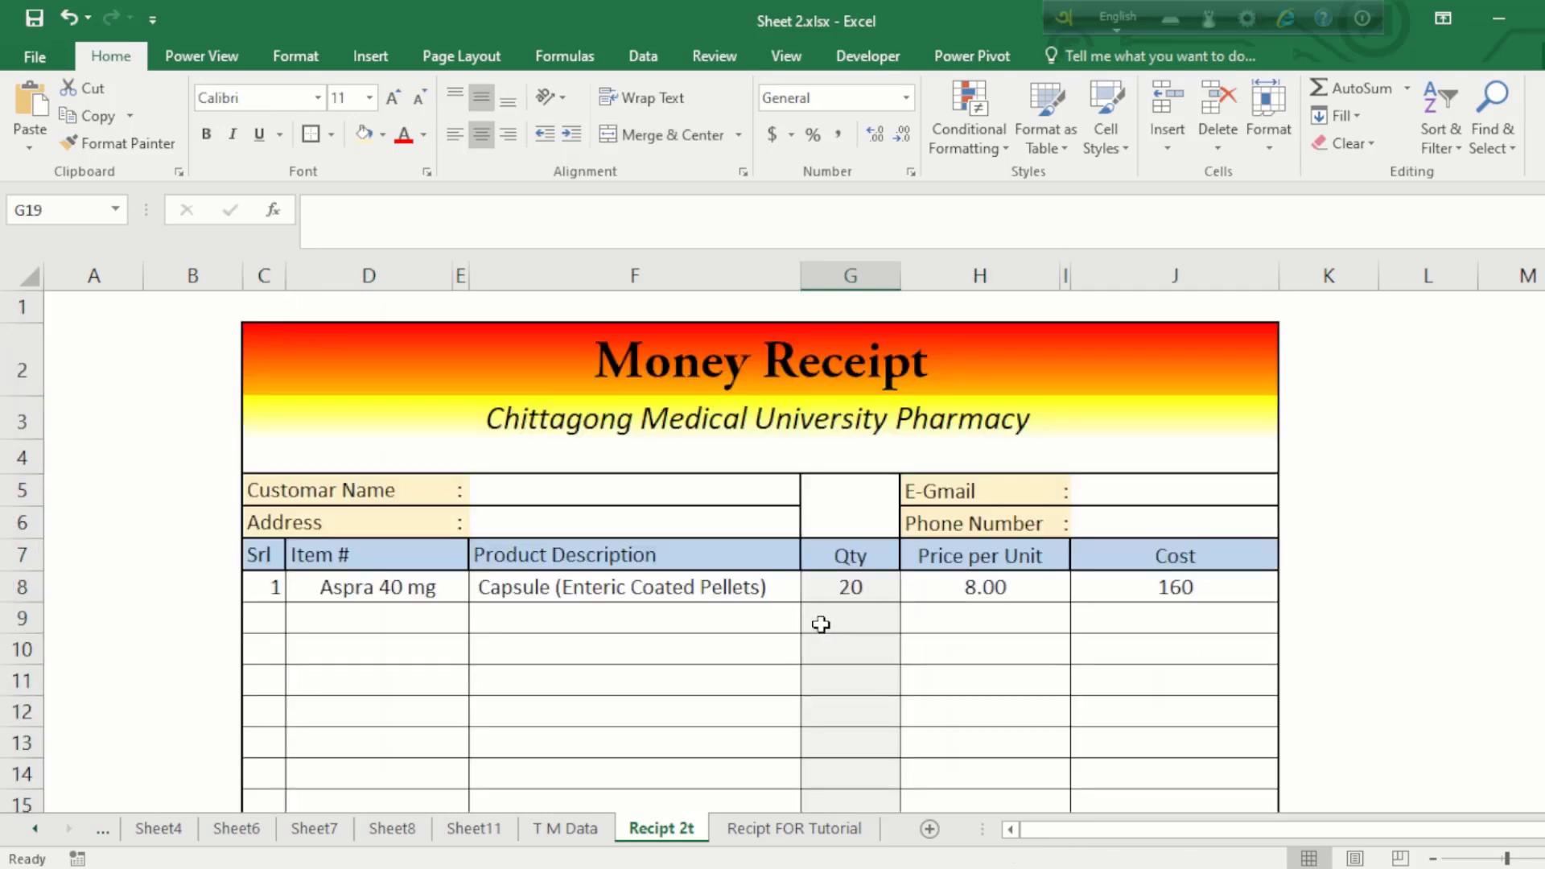
Step: Copy Aspra 40 mg from the first item cell into the second item row
click(424, 613)
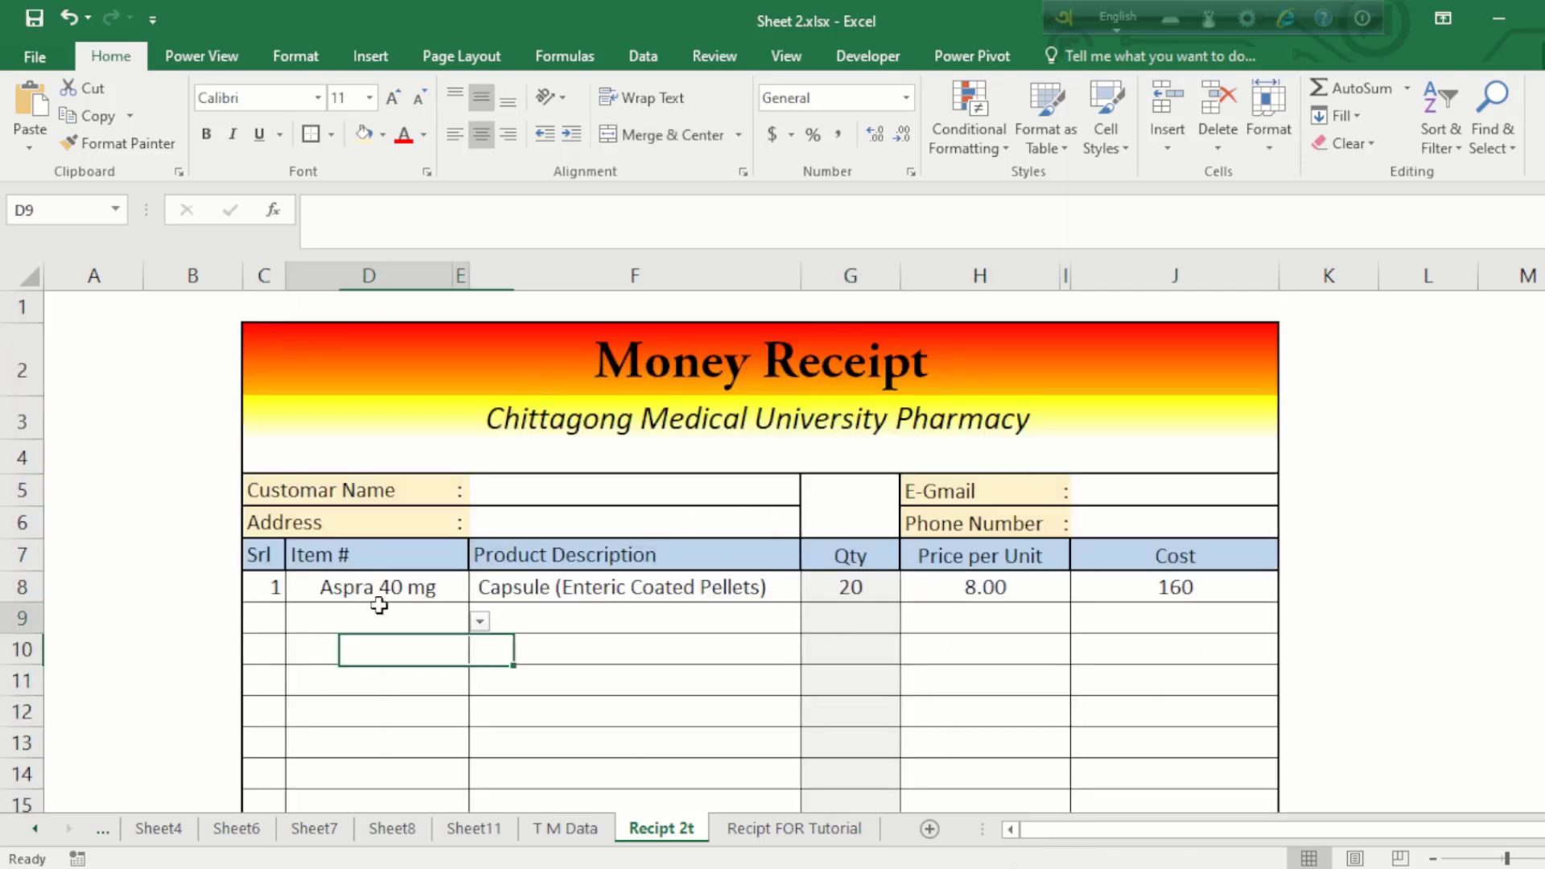
click(480, 623)
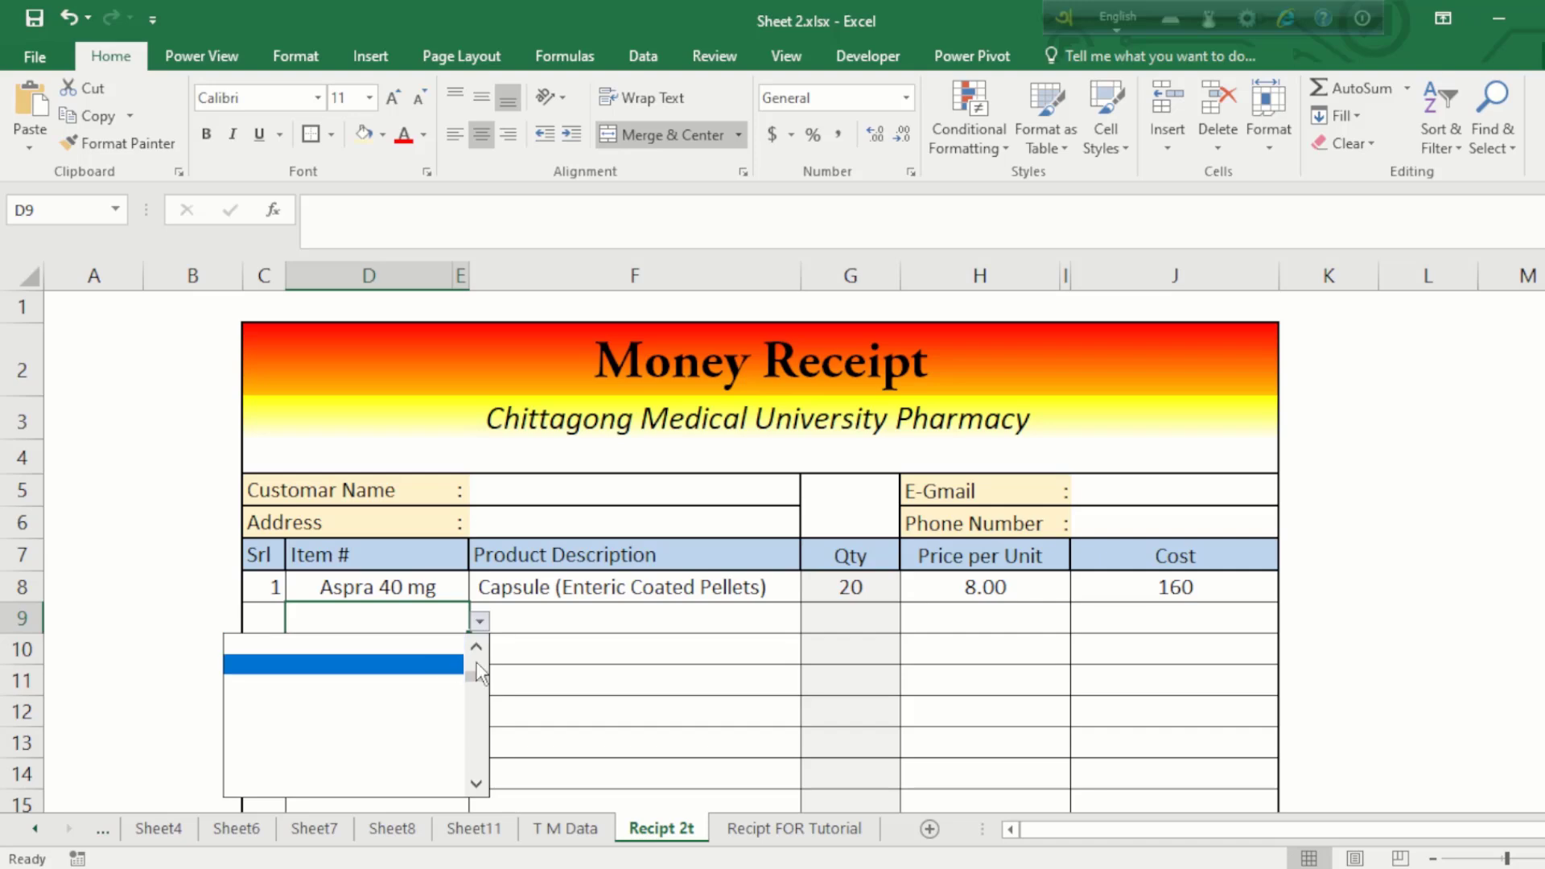
click(415, 592)
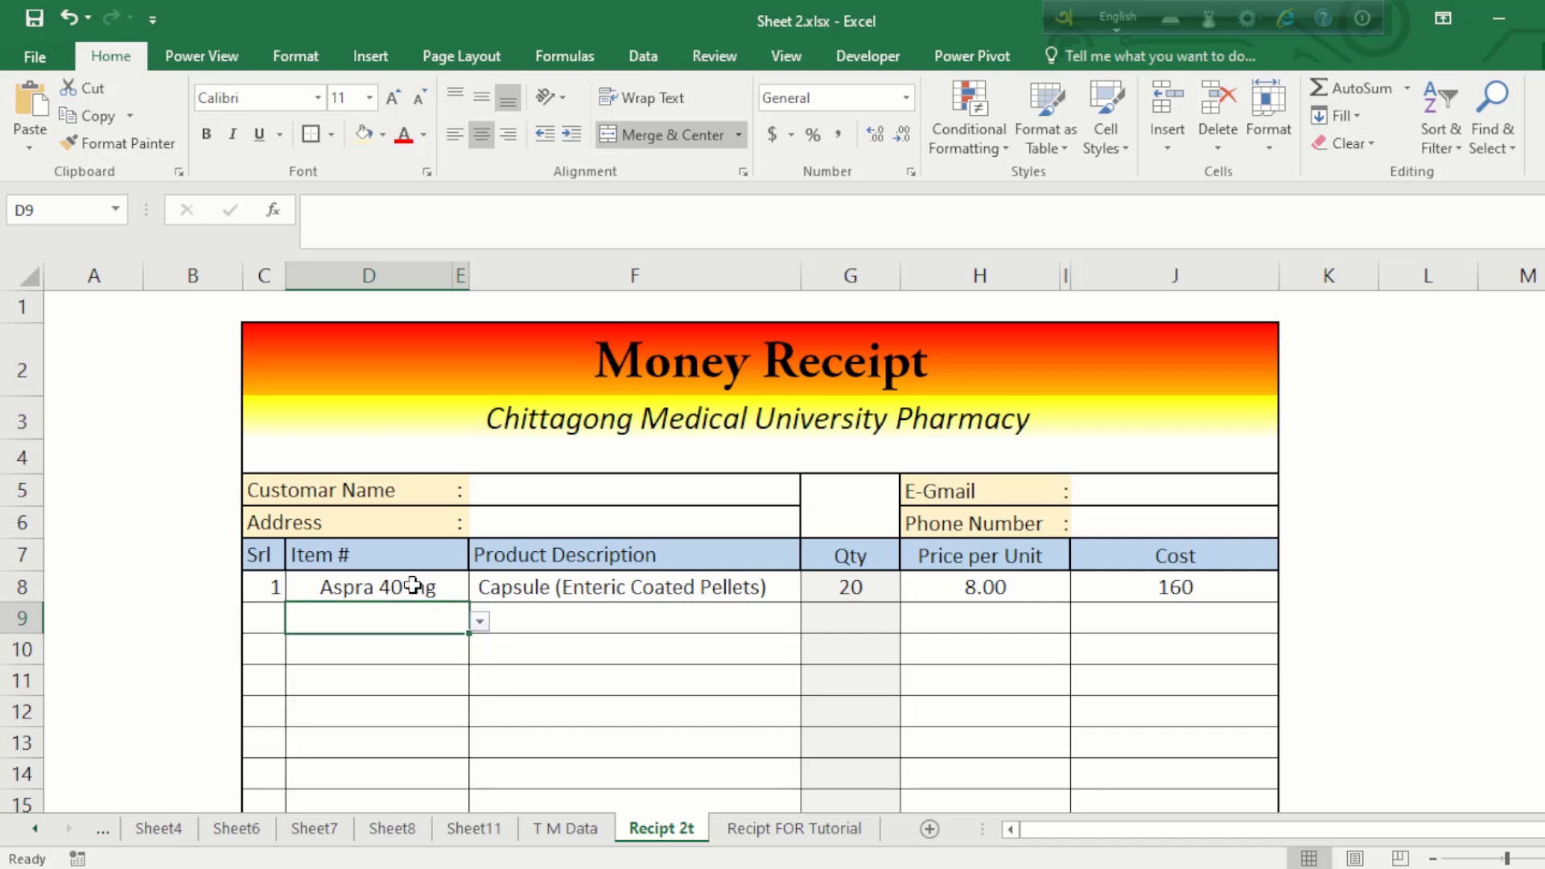
click(413, 585)
key(ctrl+c)
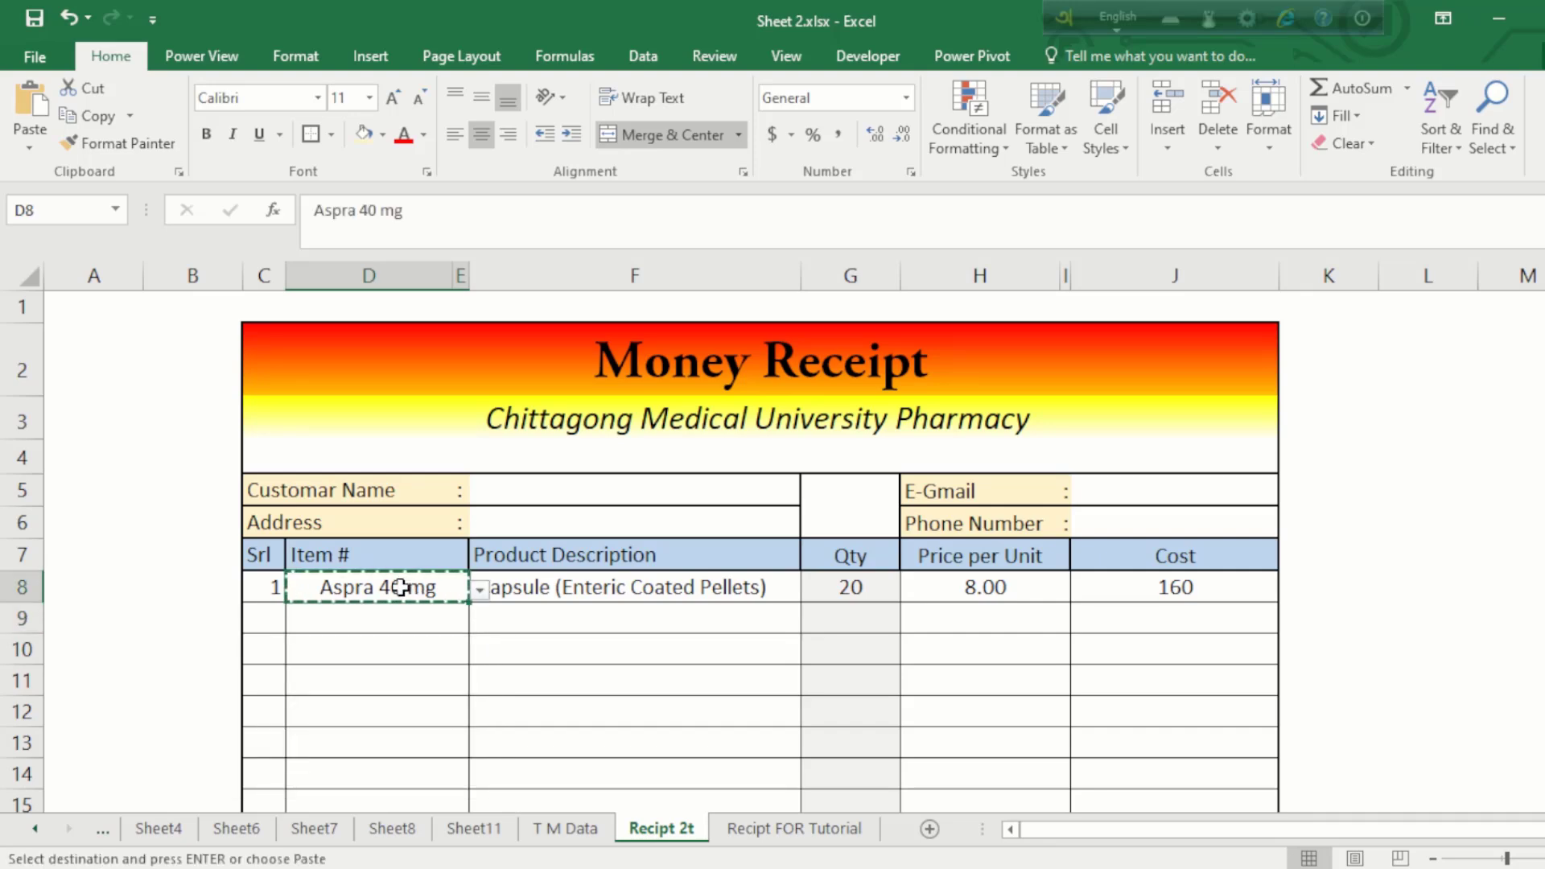
click(395, 616)
key(Return)
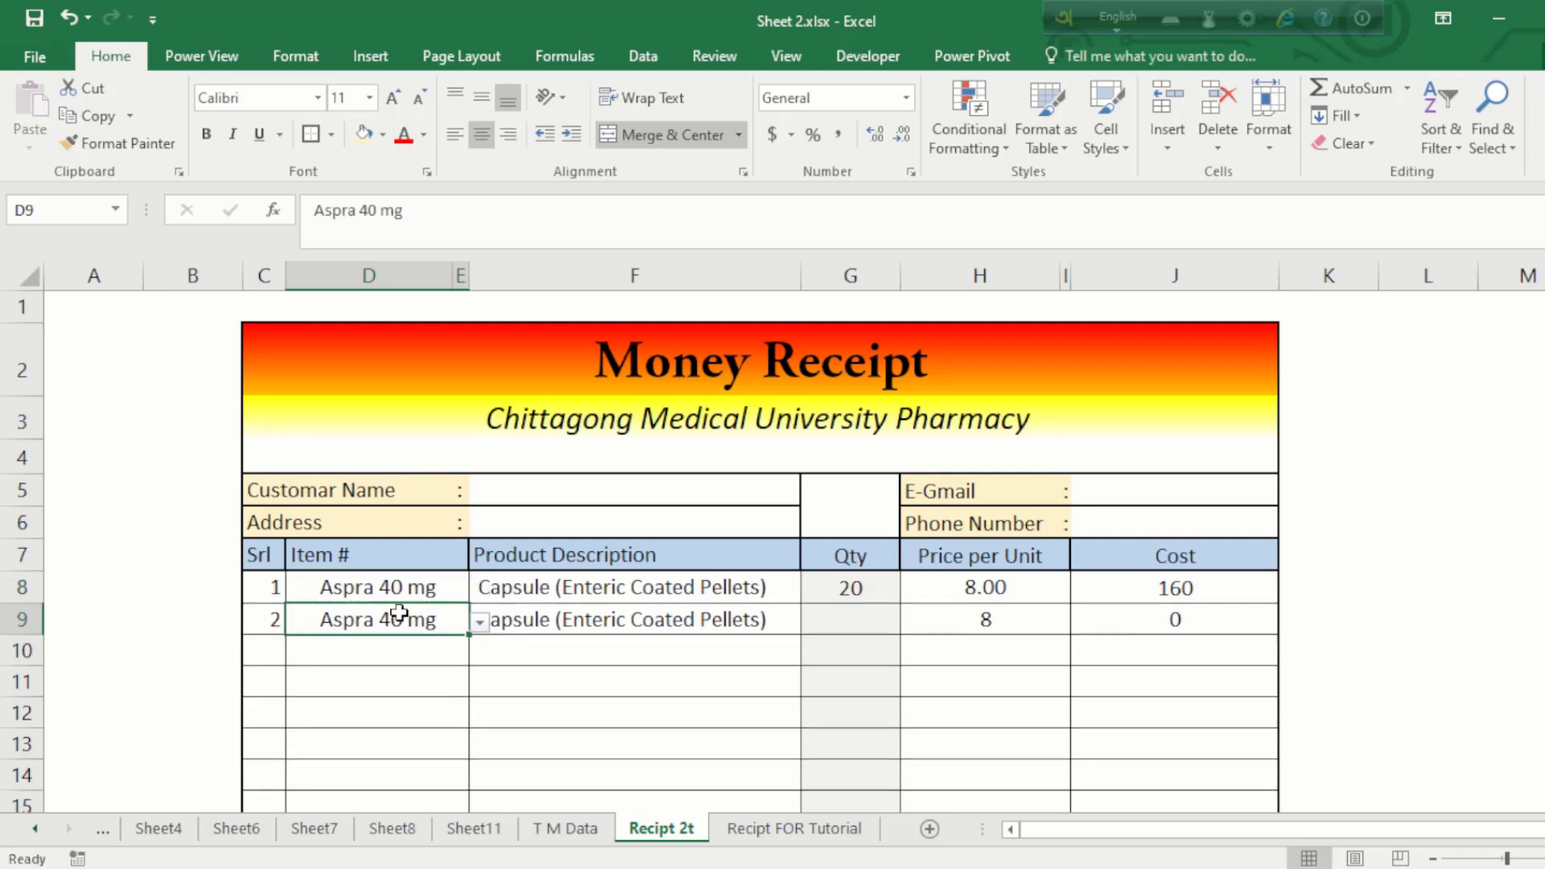
Step: Fill Aspra 40 mg down the item cells through row 15
drag(398, 613, 394, 690)
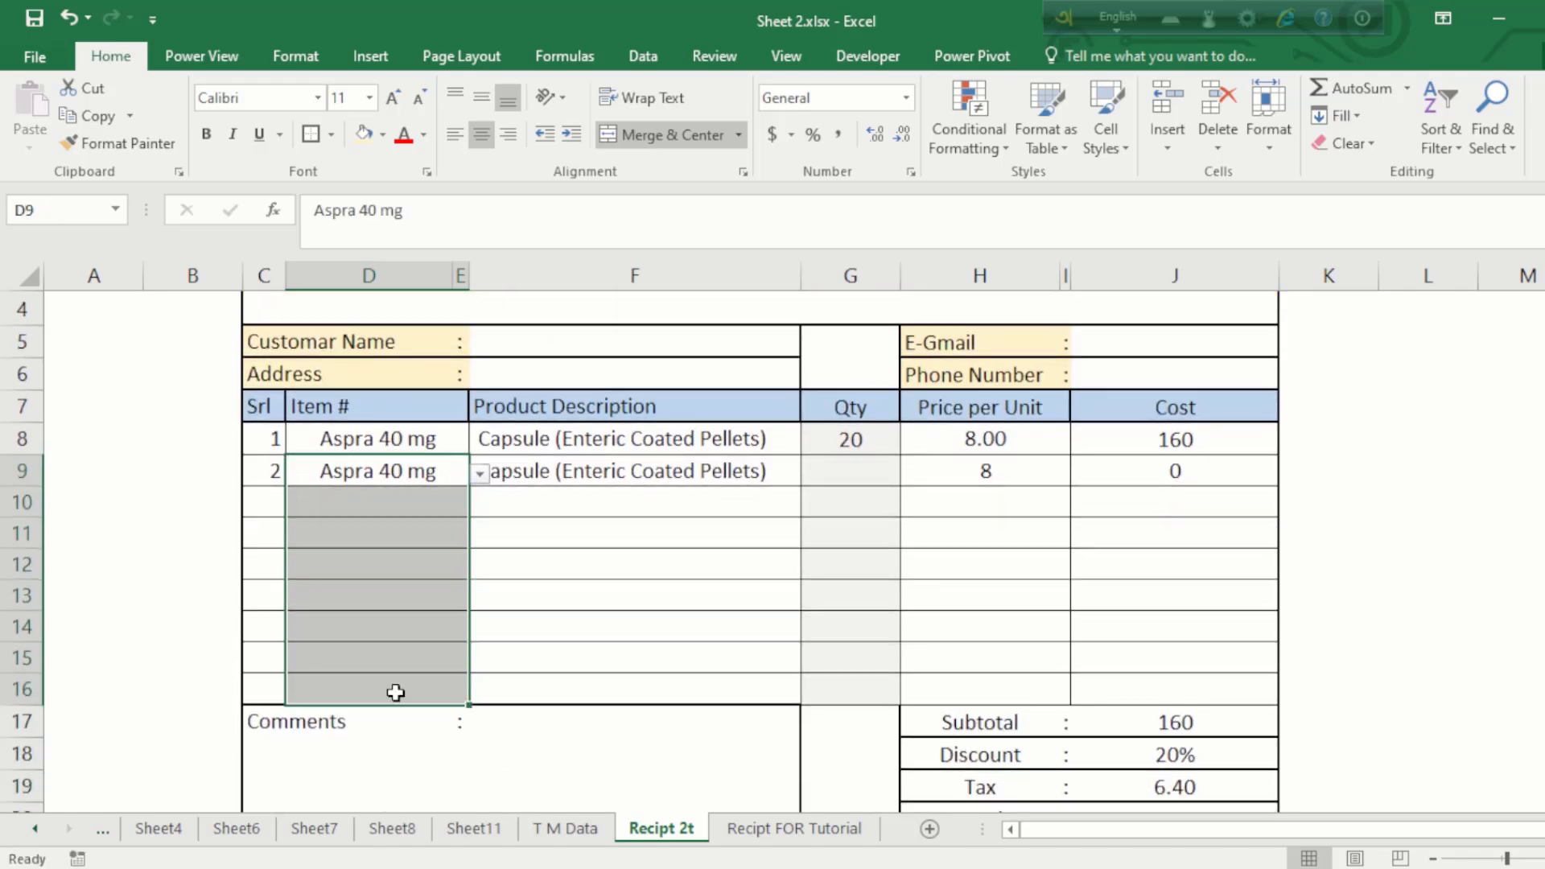
key(ctrl+d)
key(ctrl+z)
click(384, 492)
key(ctrl+d)
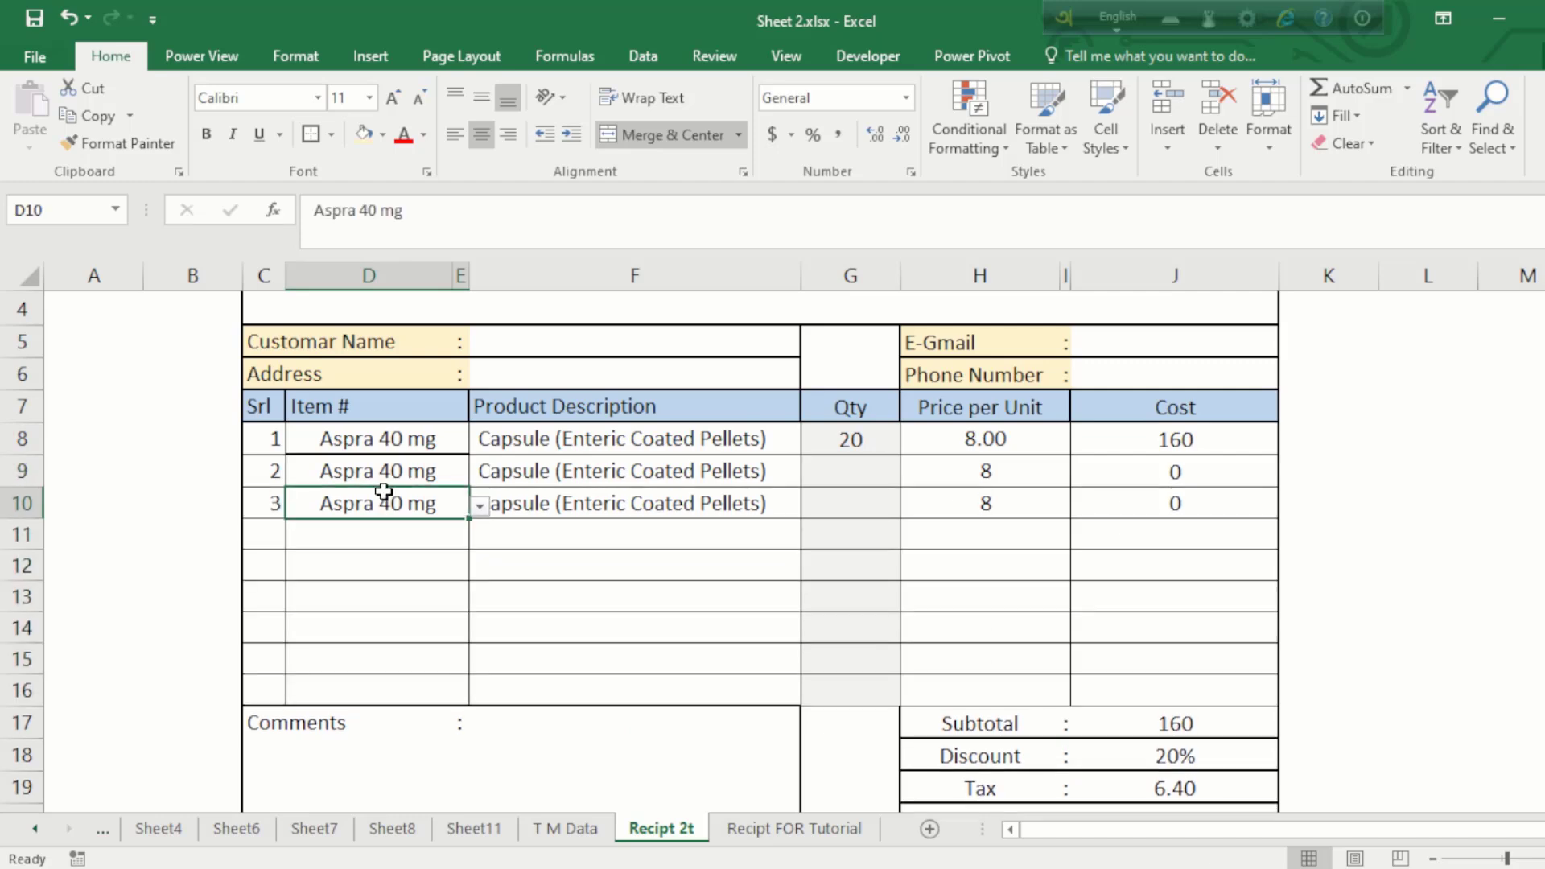
click(385, 524)
key(ctrl+d)
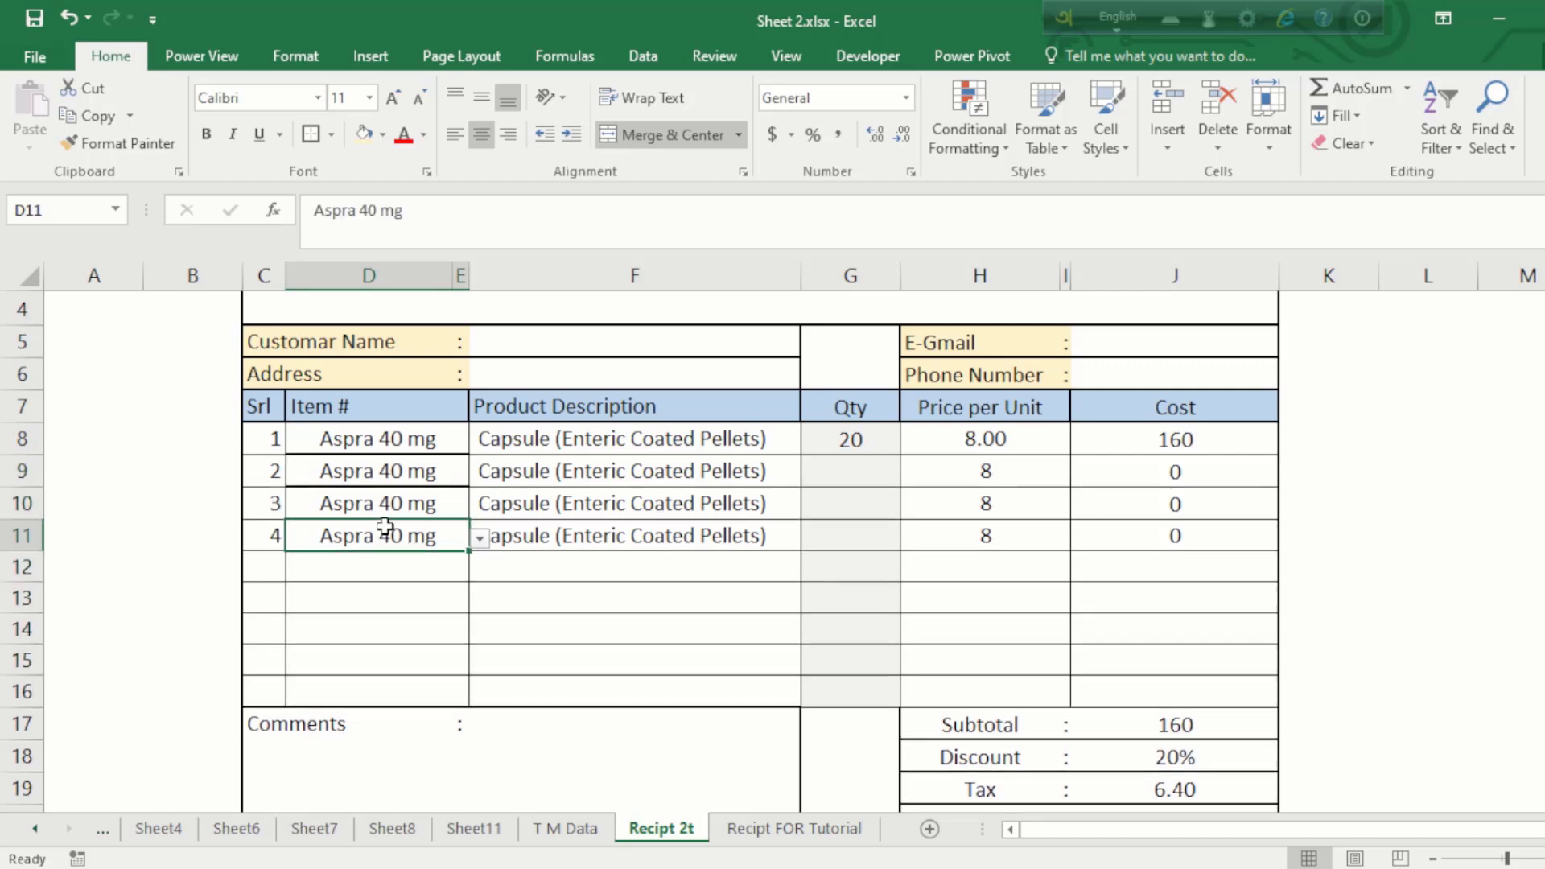
drag(384, 527, 403, 656)
key(ctrl+d)
Step: Delete the extra item entries in D9:D15, leaving D9 selected and empty
drag(378, 471, 417, 678)
key(Delete)
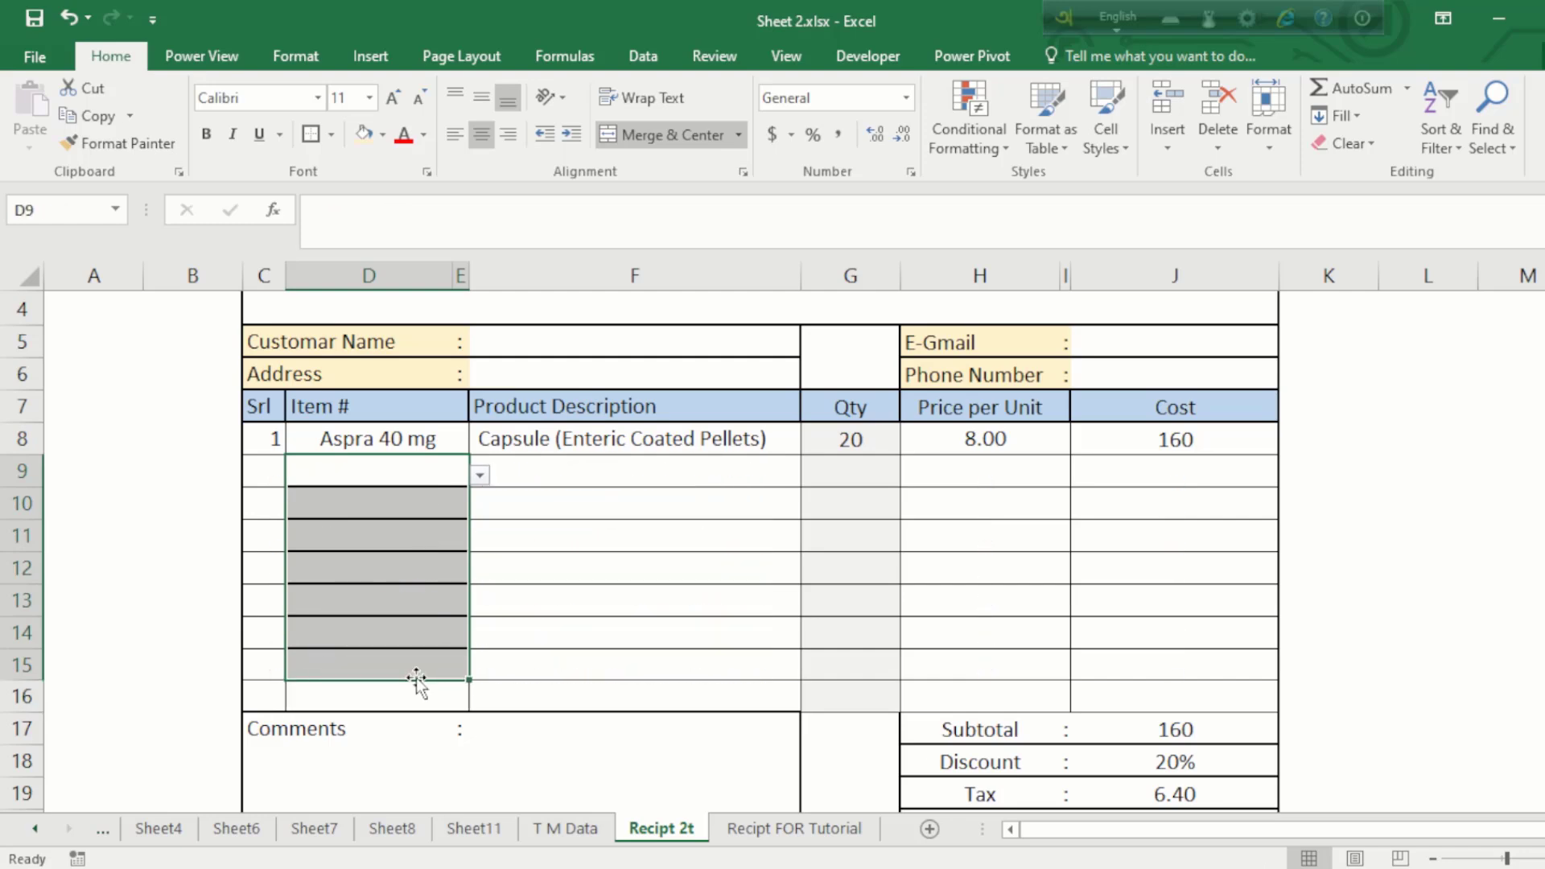
click(410, 694)
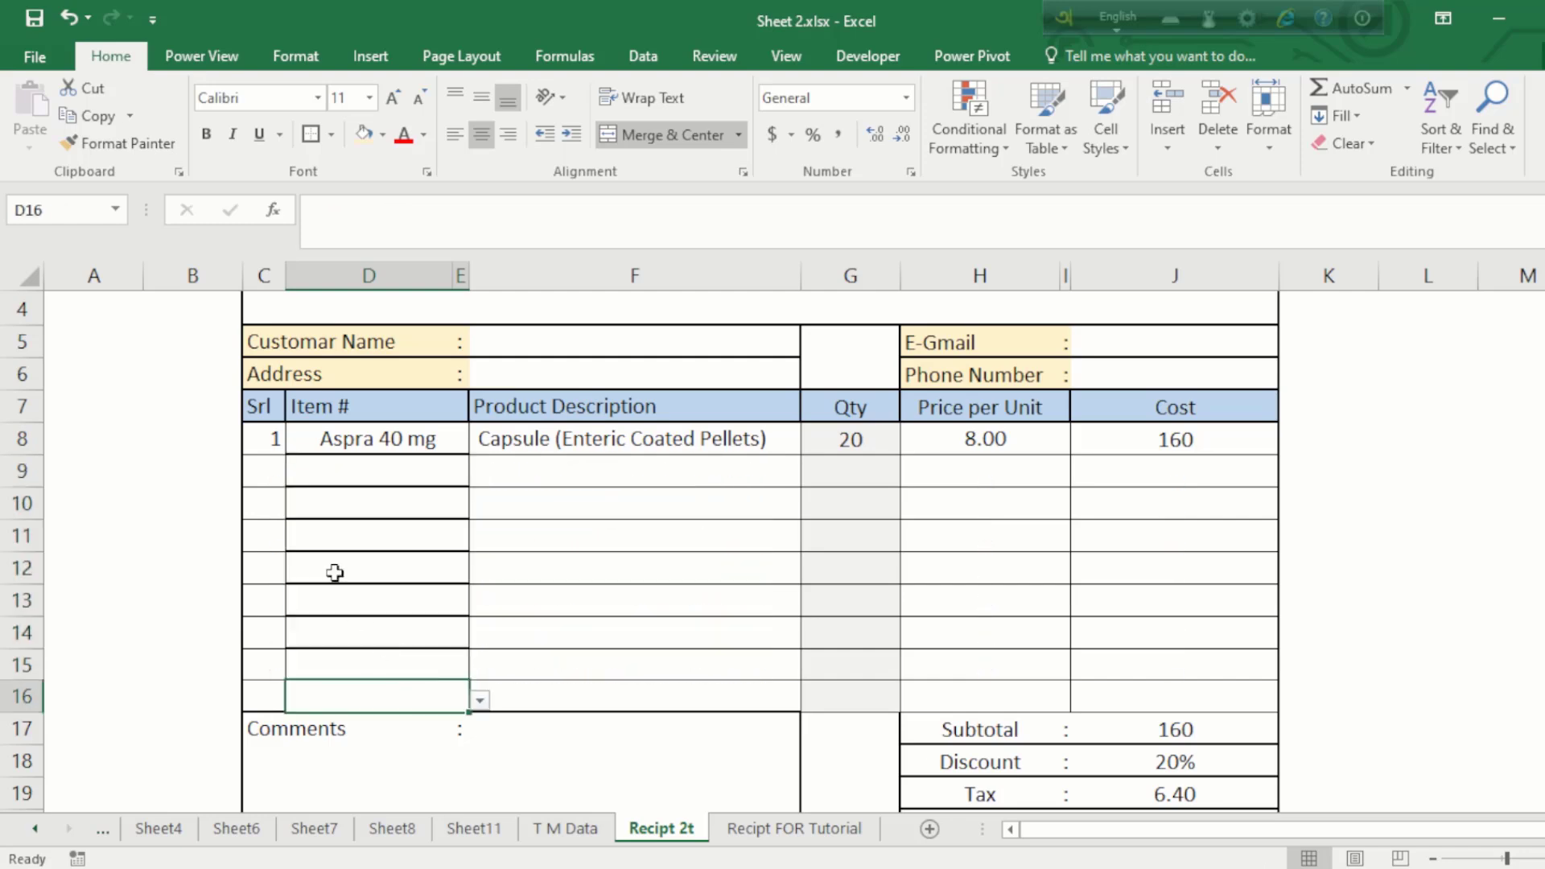
drag(391, 497, 396, 472)
click(395, 475)
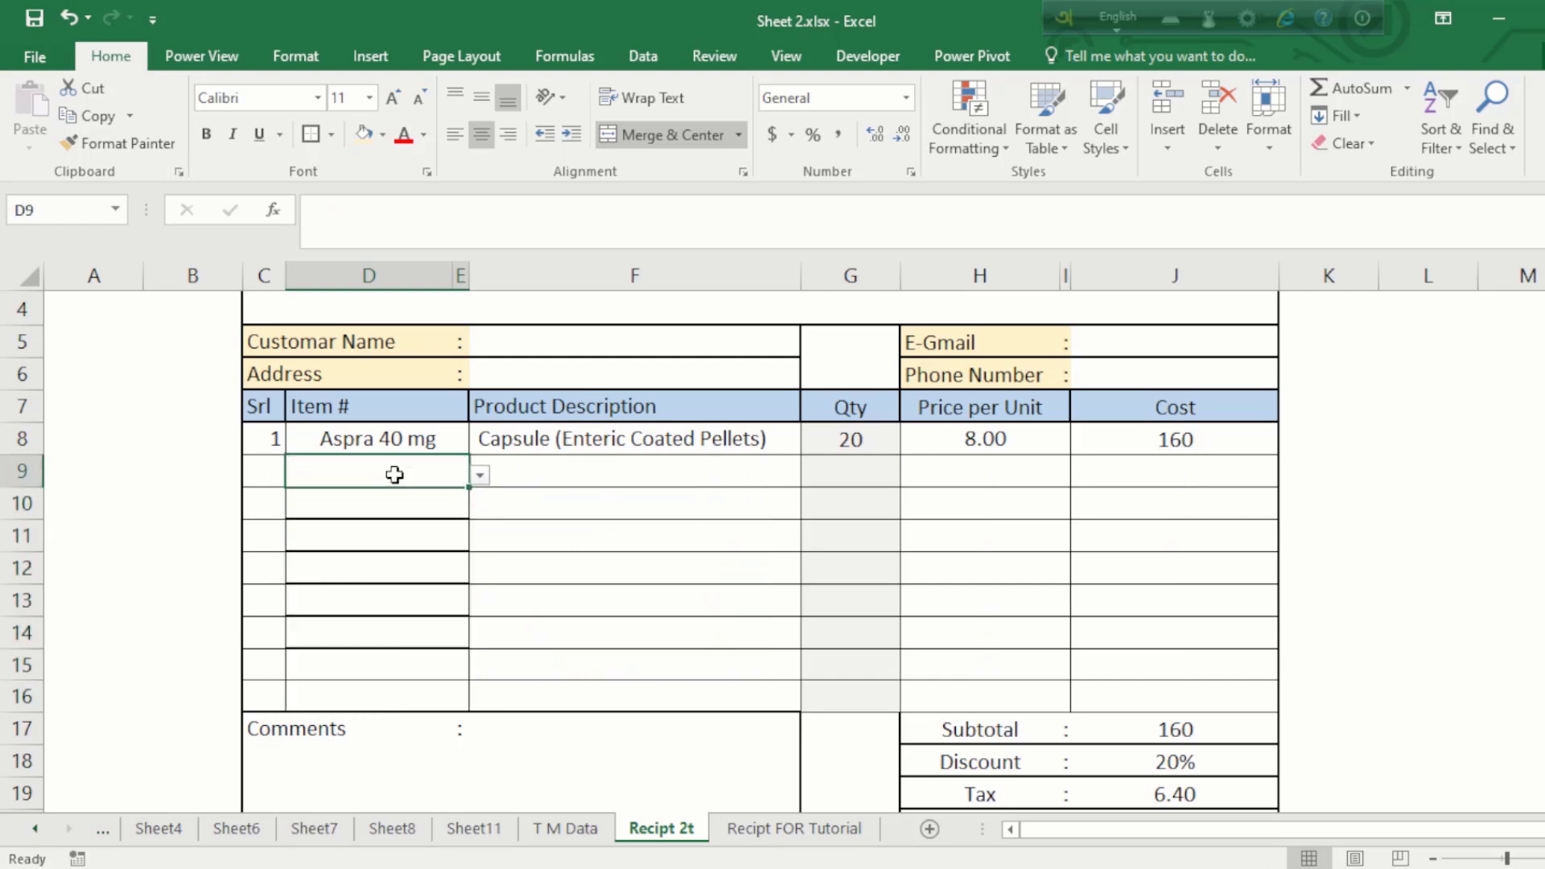
Step: Add Zilon 40 mg in D9 with quantity 10, costing 2460
click(480, 475)
click(312, 581)
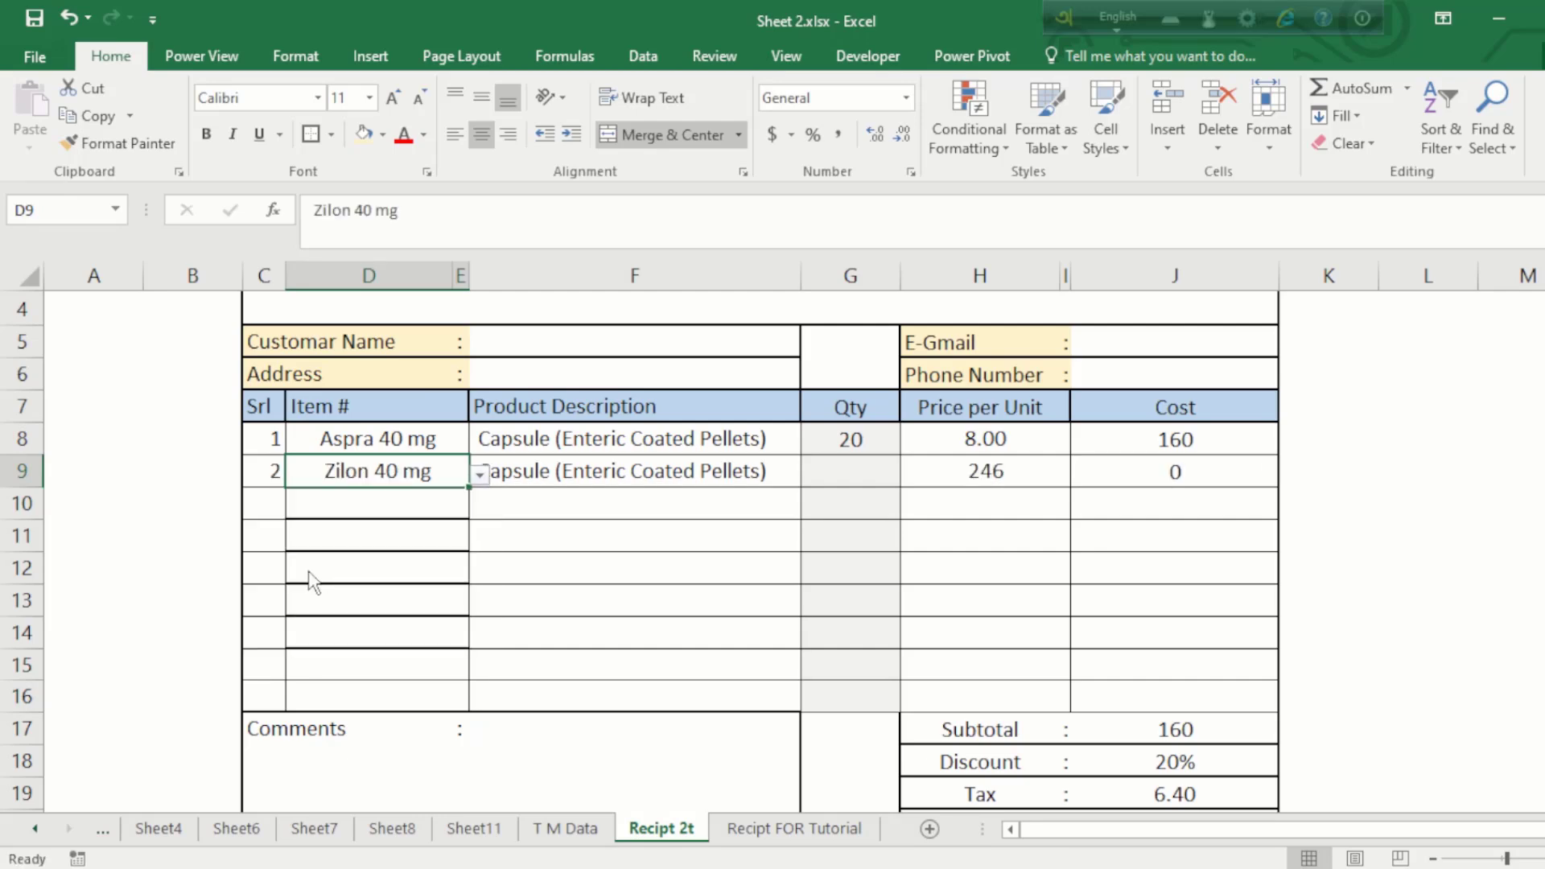
click(845, 477)
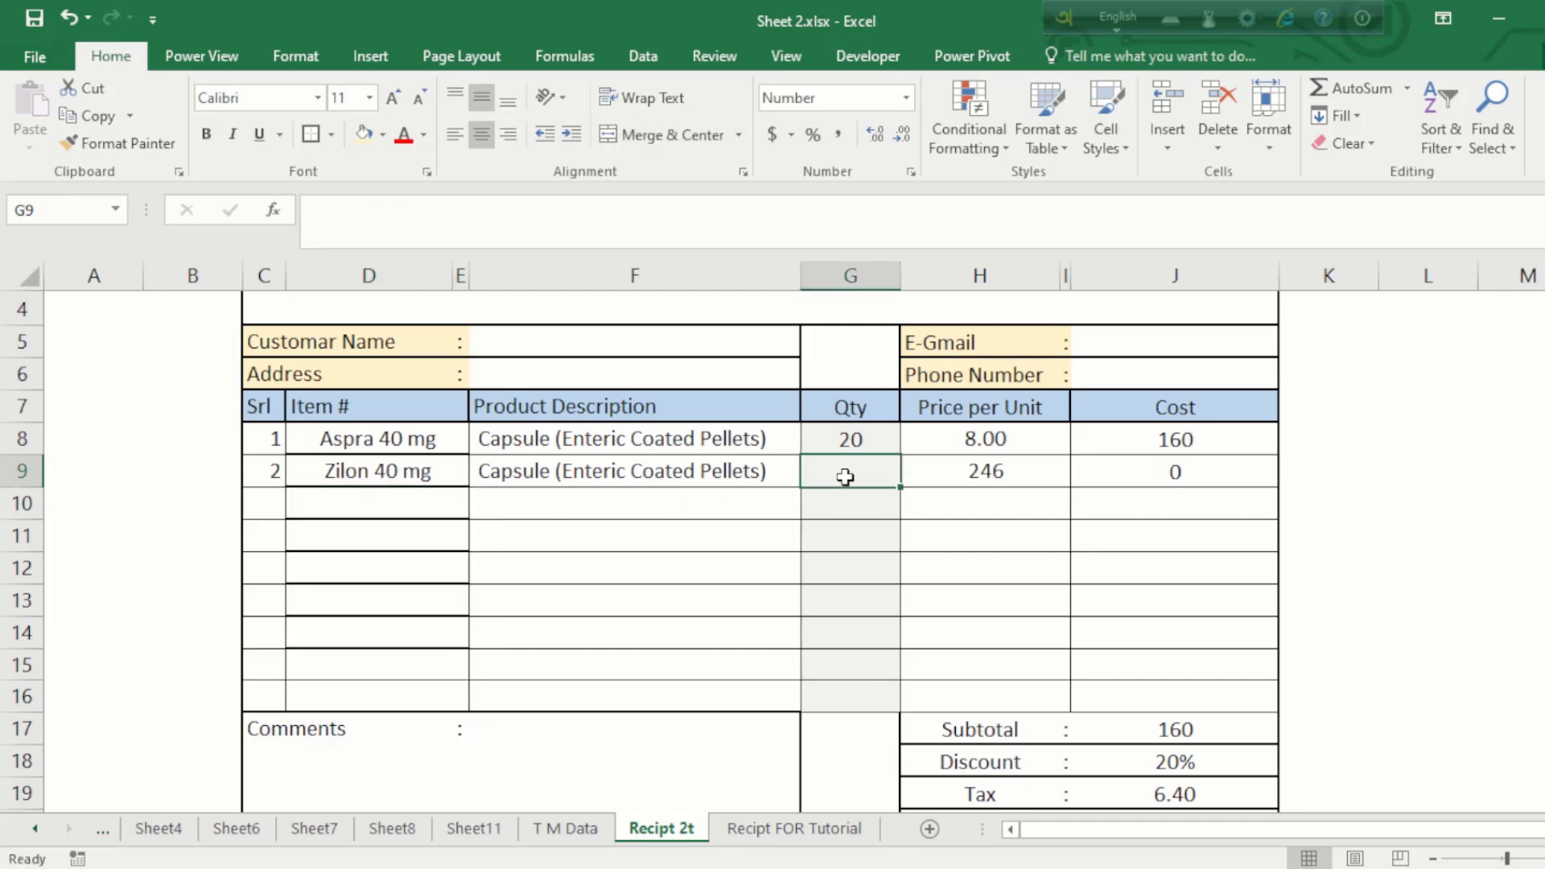
text(1)
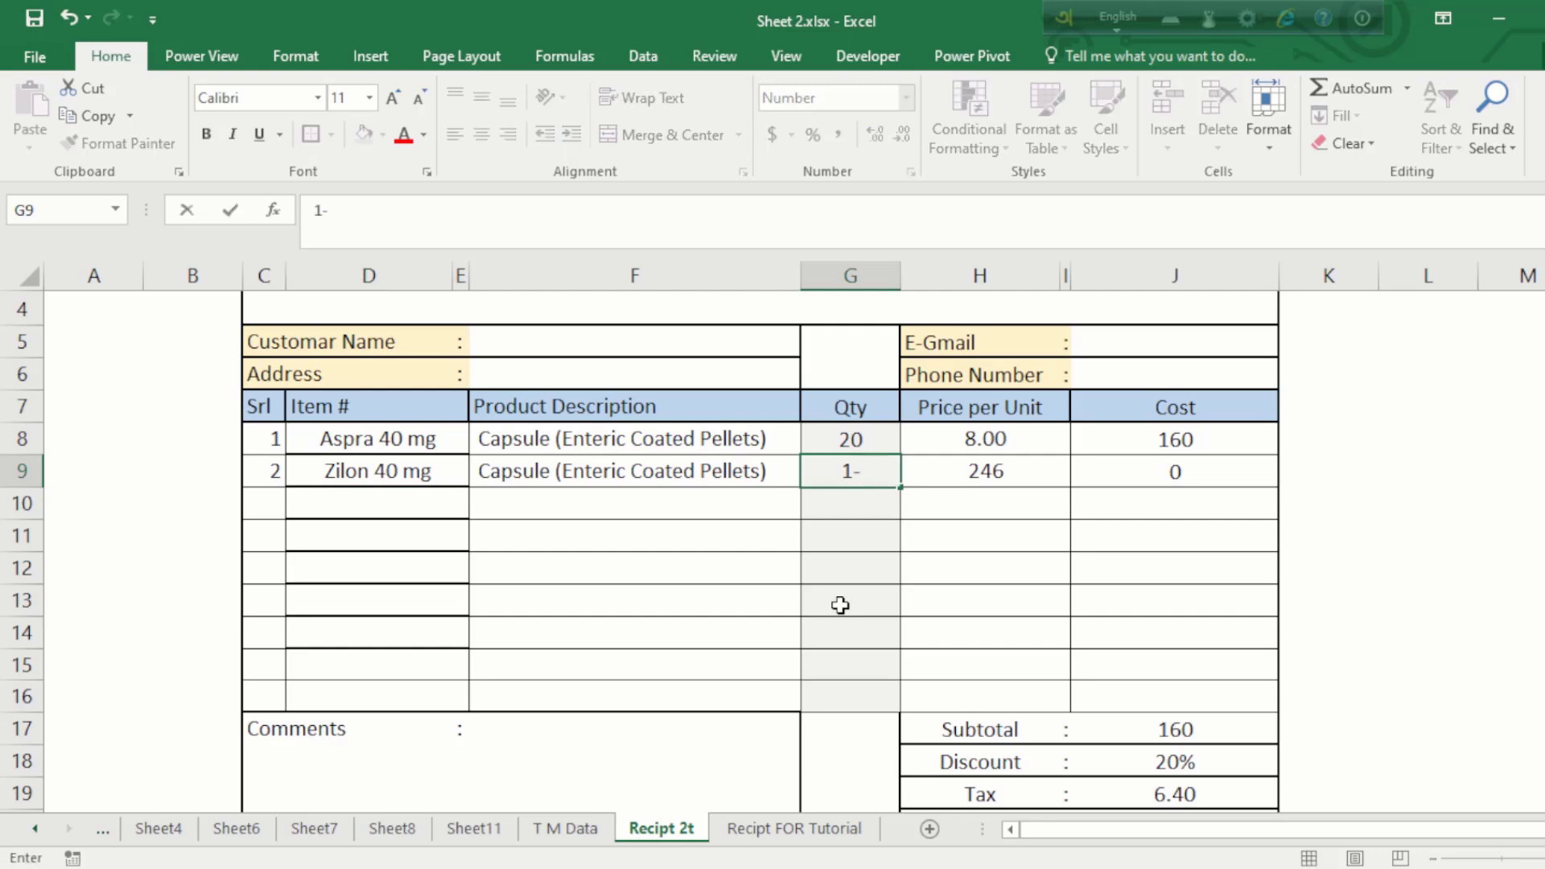
text(0)
key(Return)
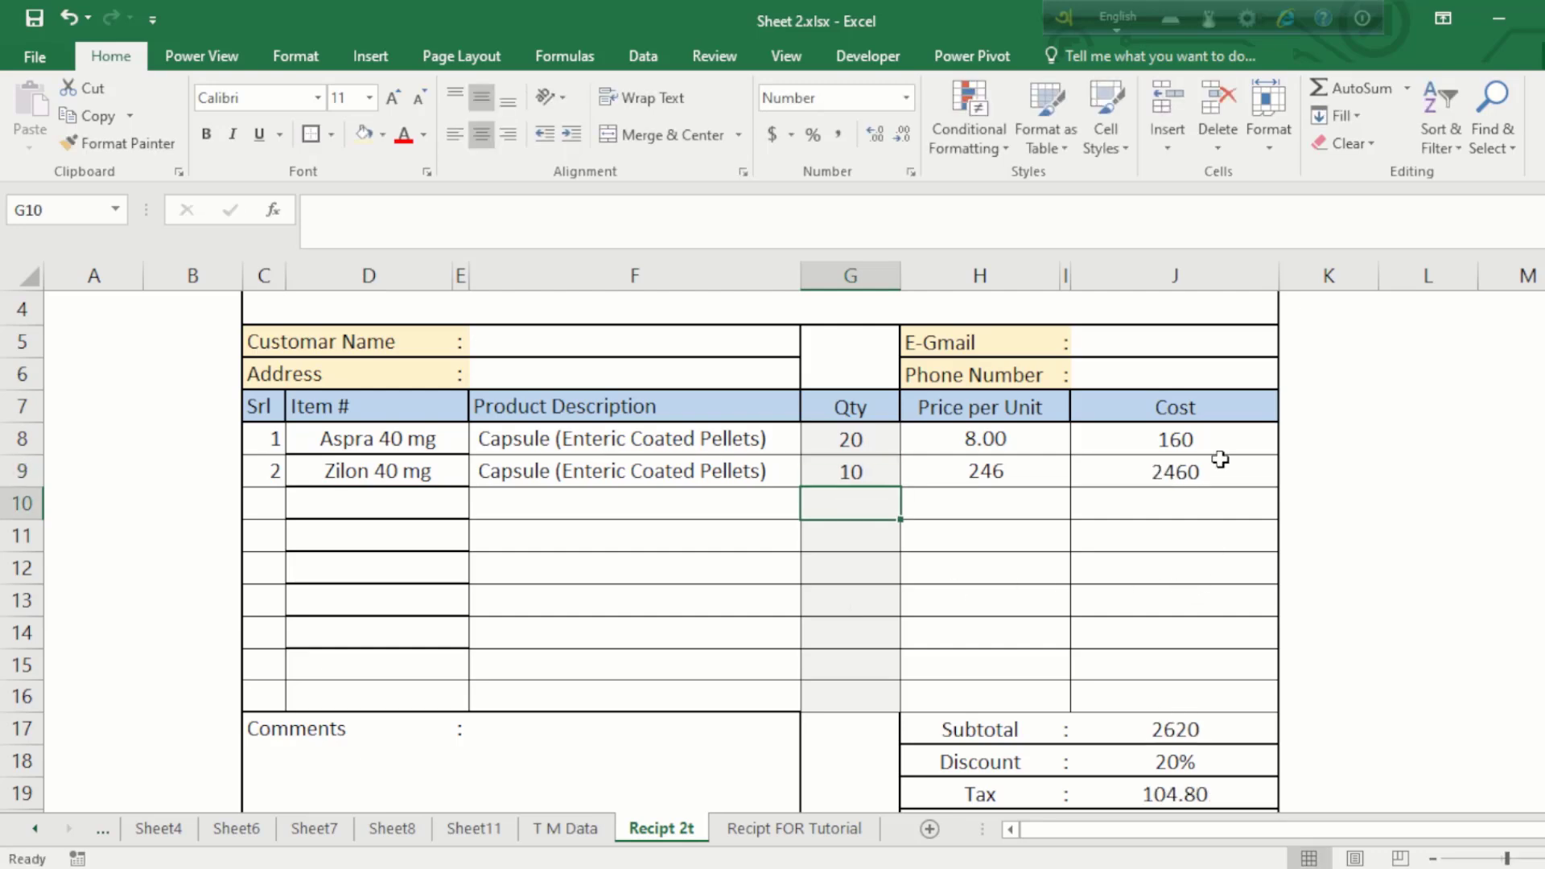
click(1193, 477)
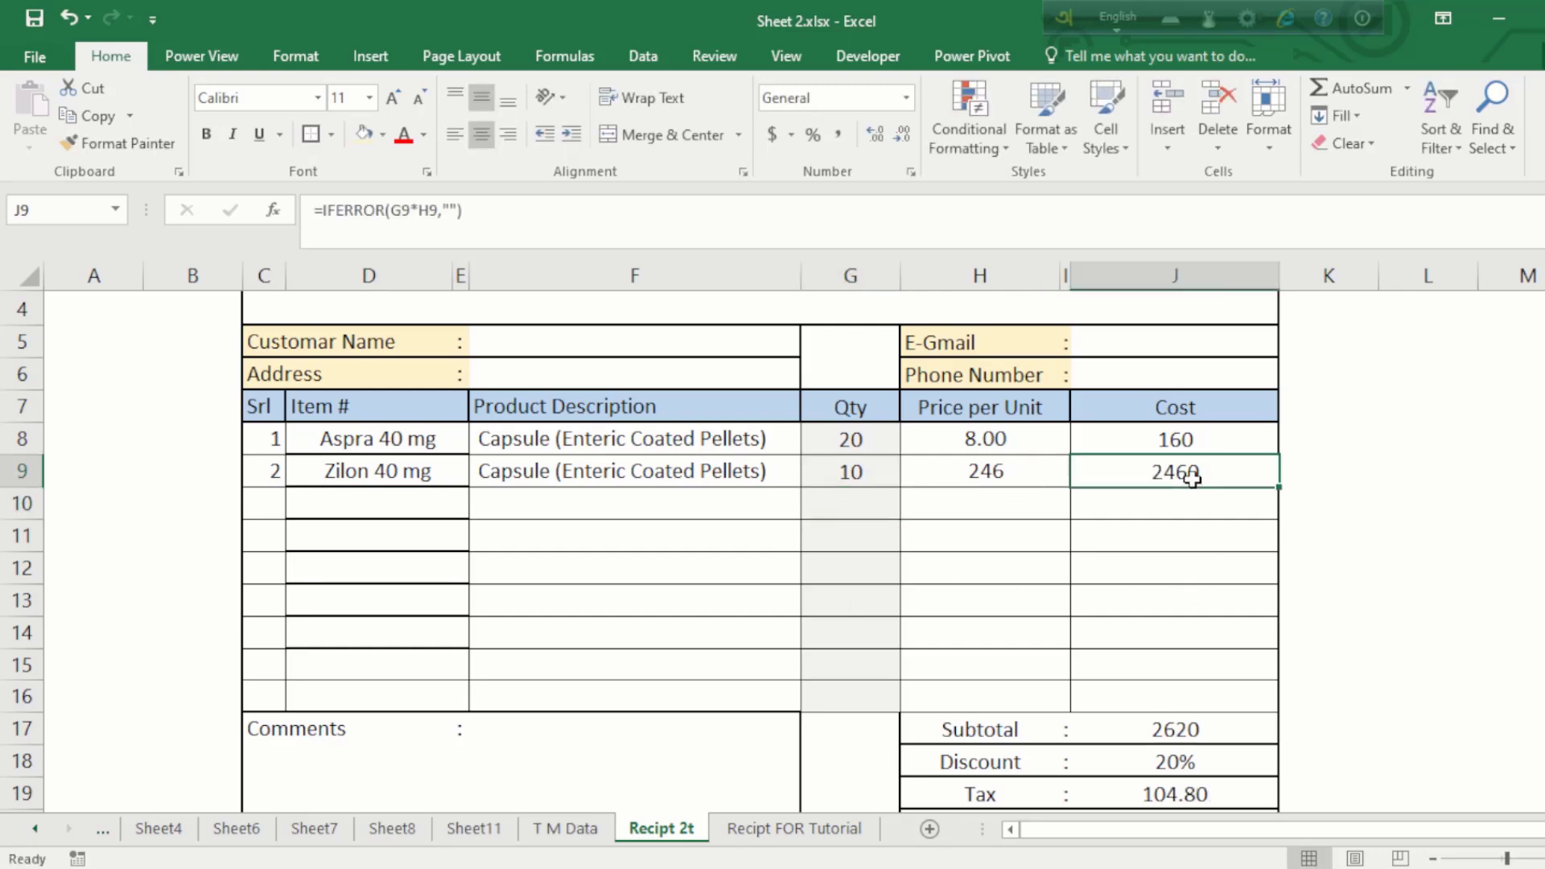
Step: Add Xerosec 40 mg in D10 with quantity 20, costing 4880
click(851, 501)
click(369, 510)
click(479, 507)
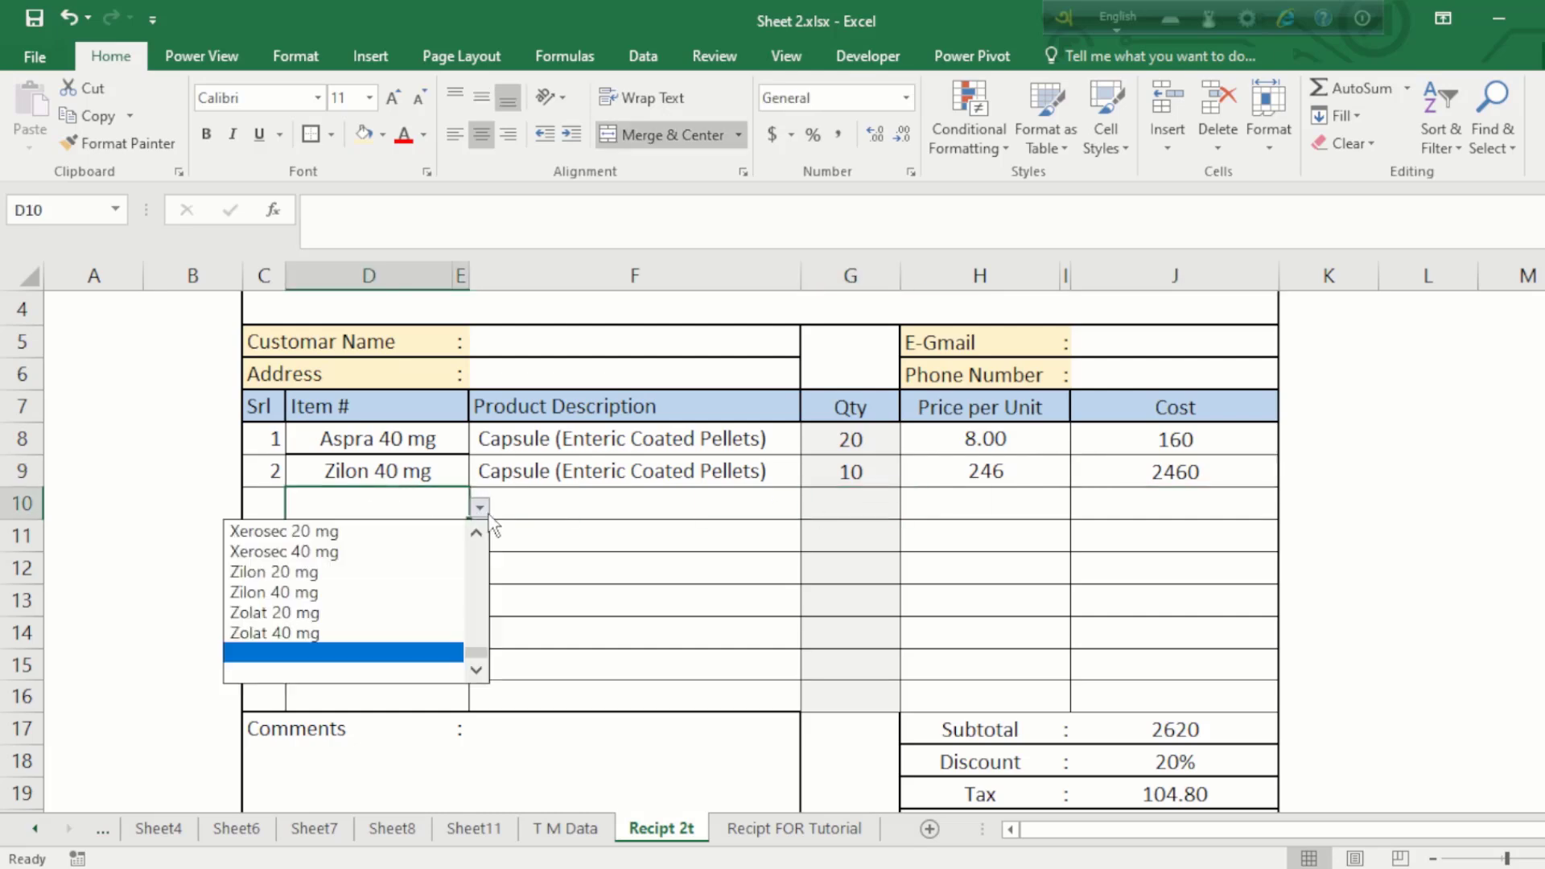
click(320, 559)
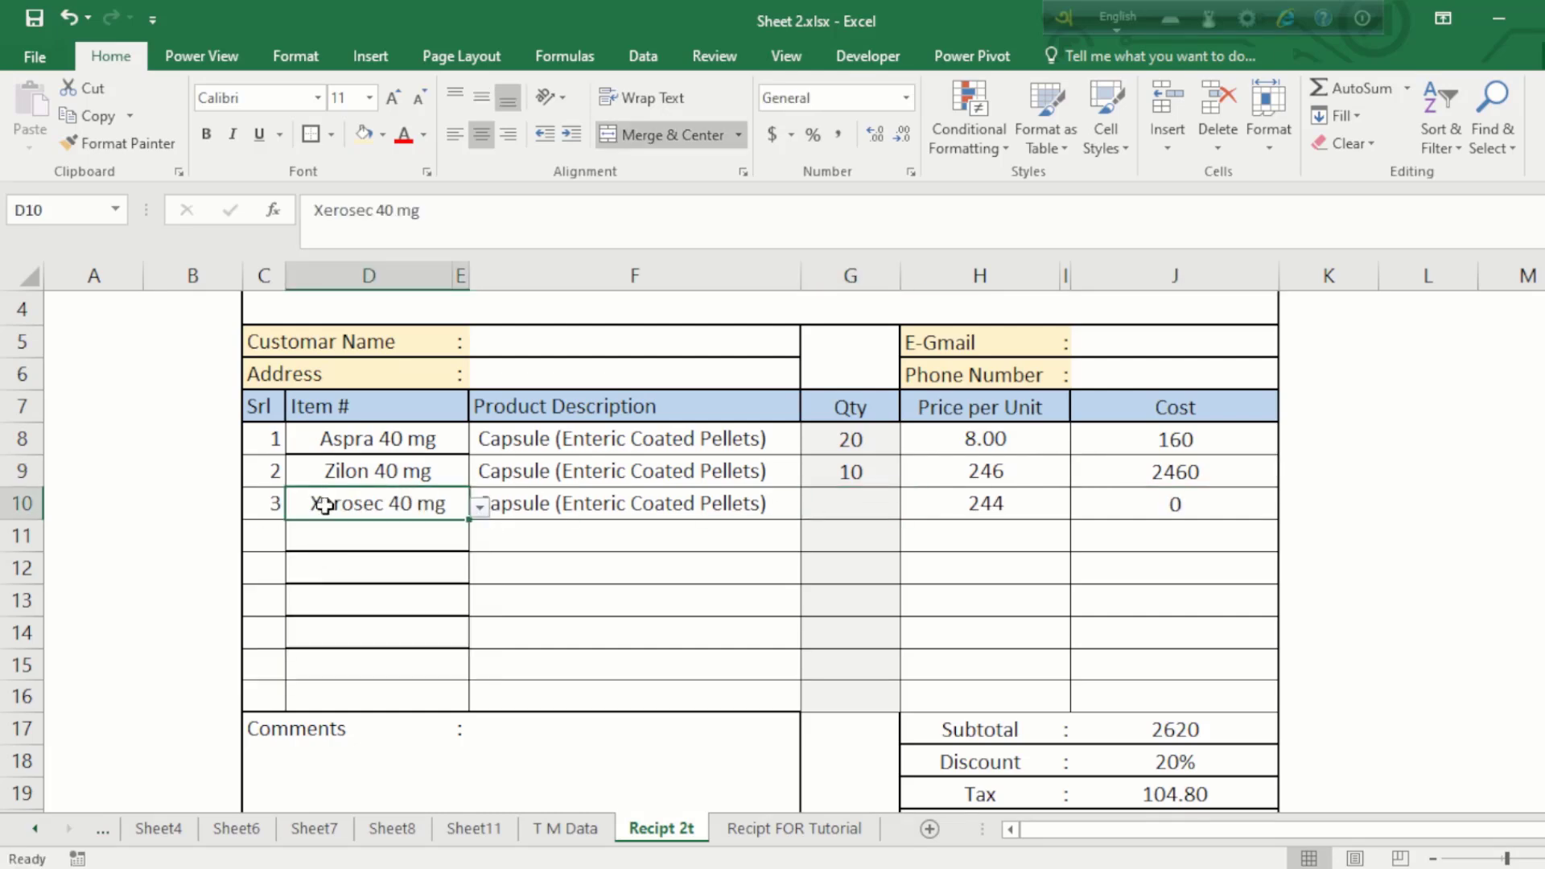
click(256, 514)
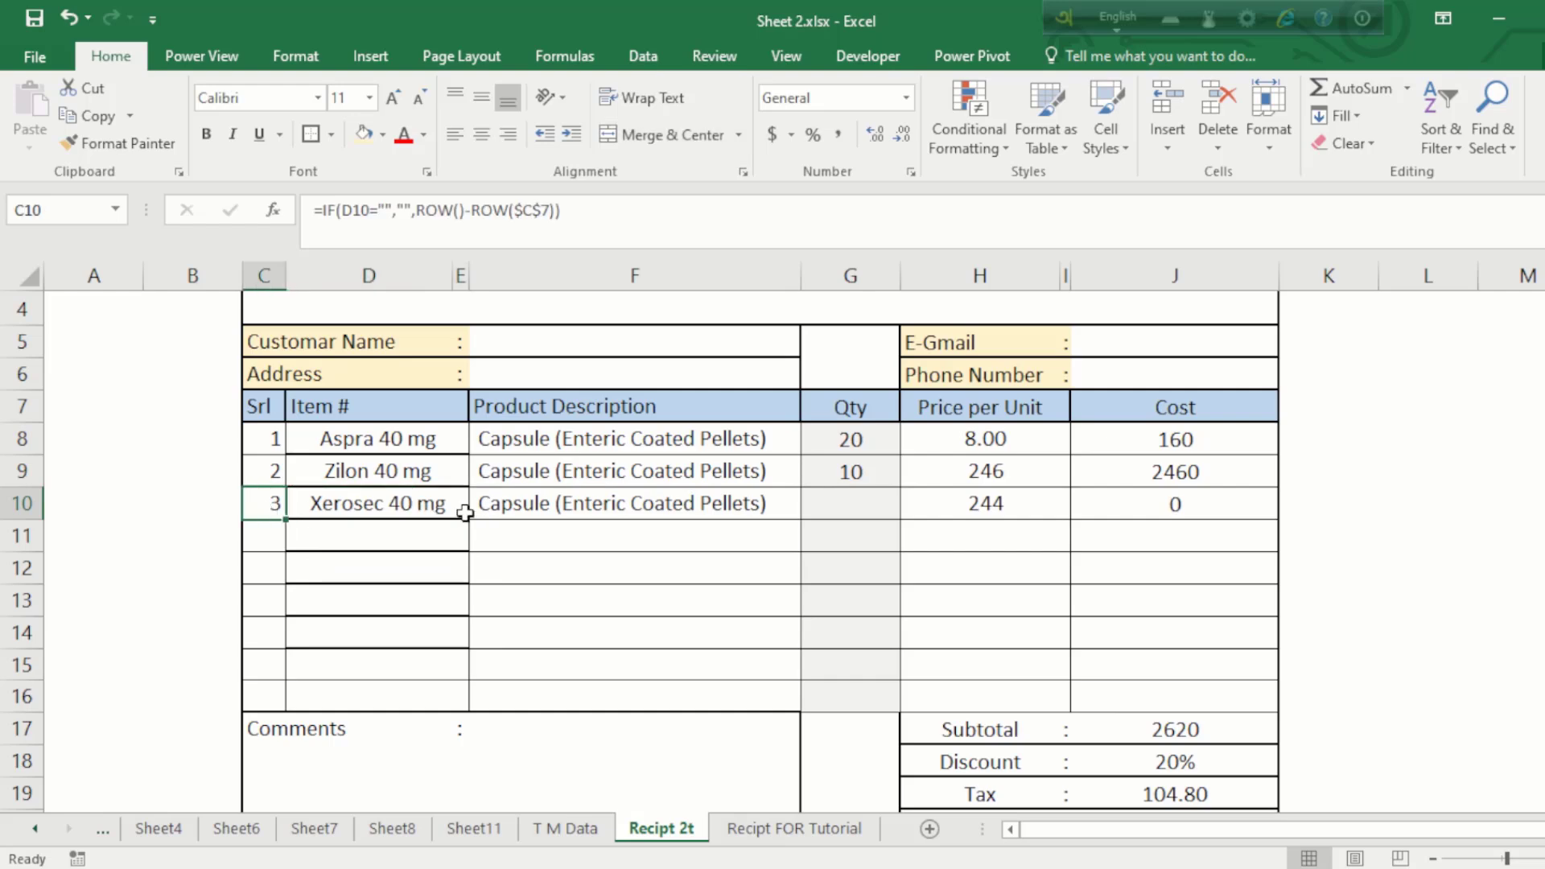
click(865, 508)
text(2)
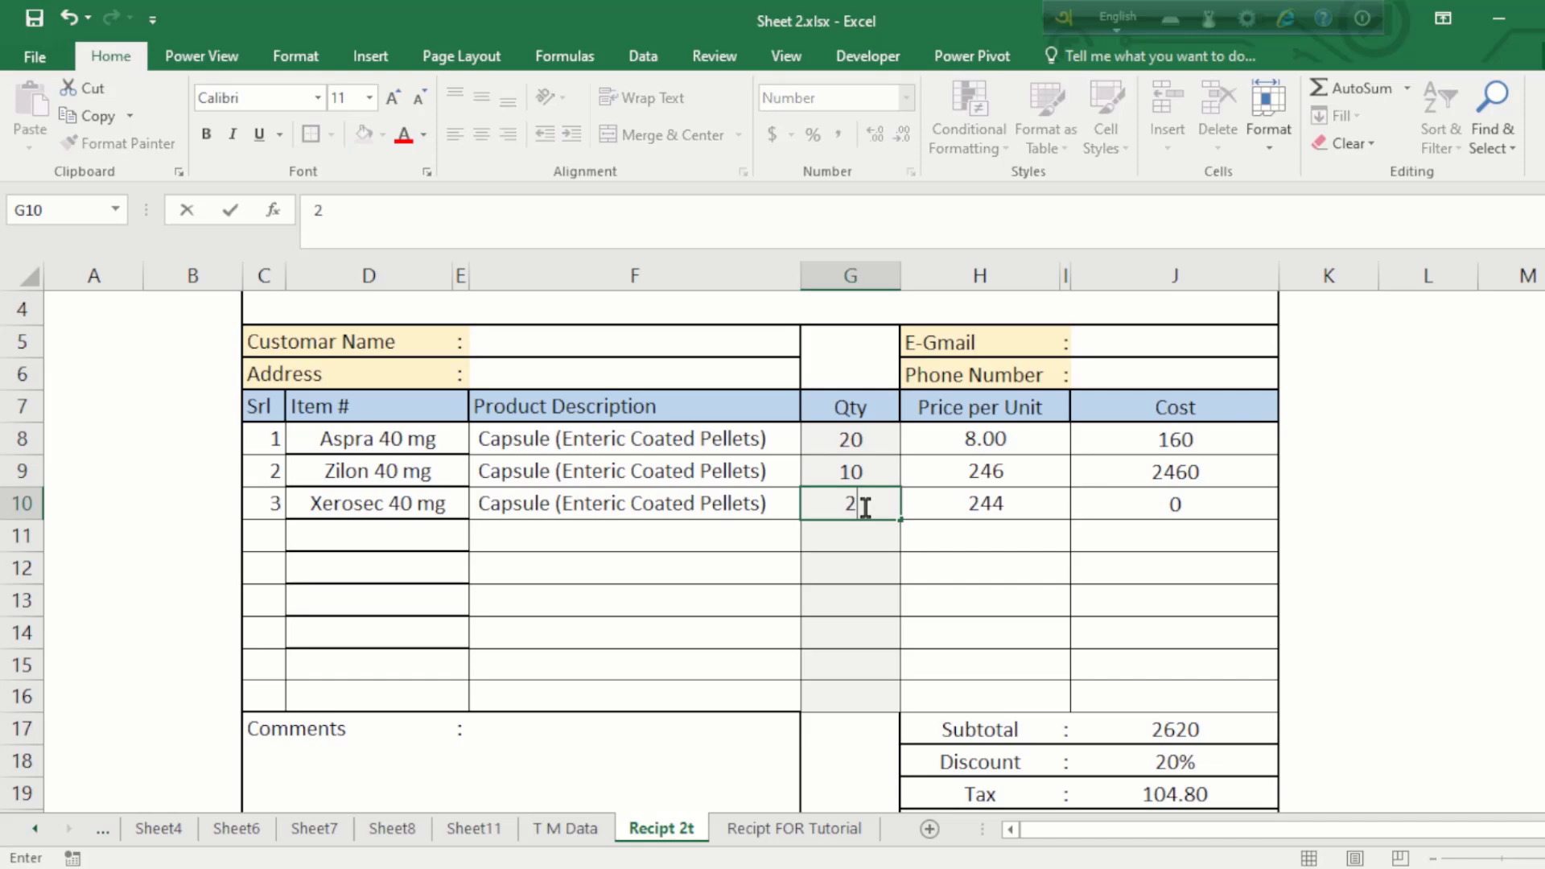
text(0)
key(Return)
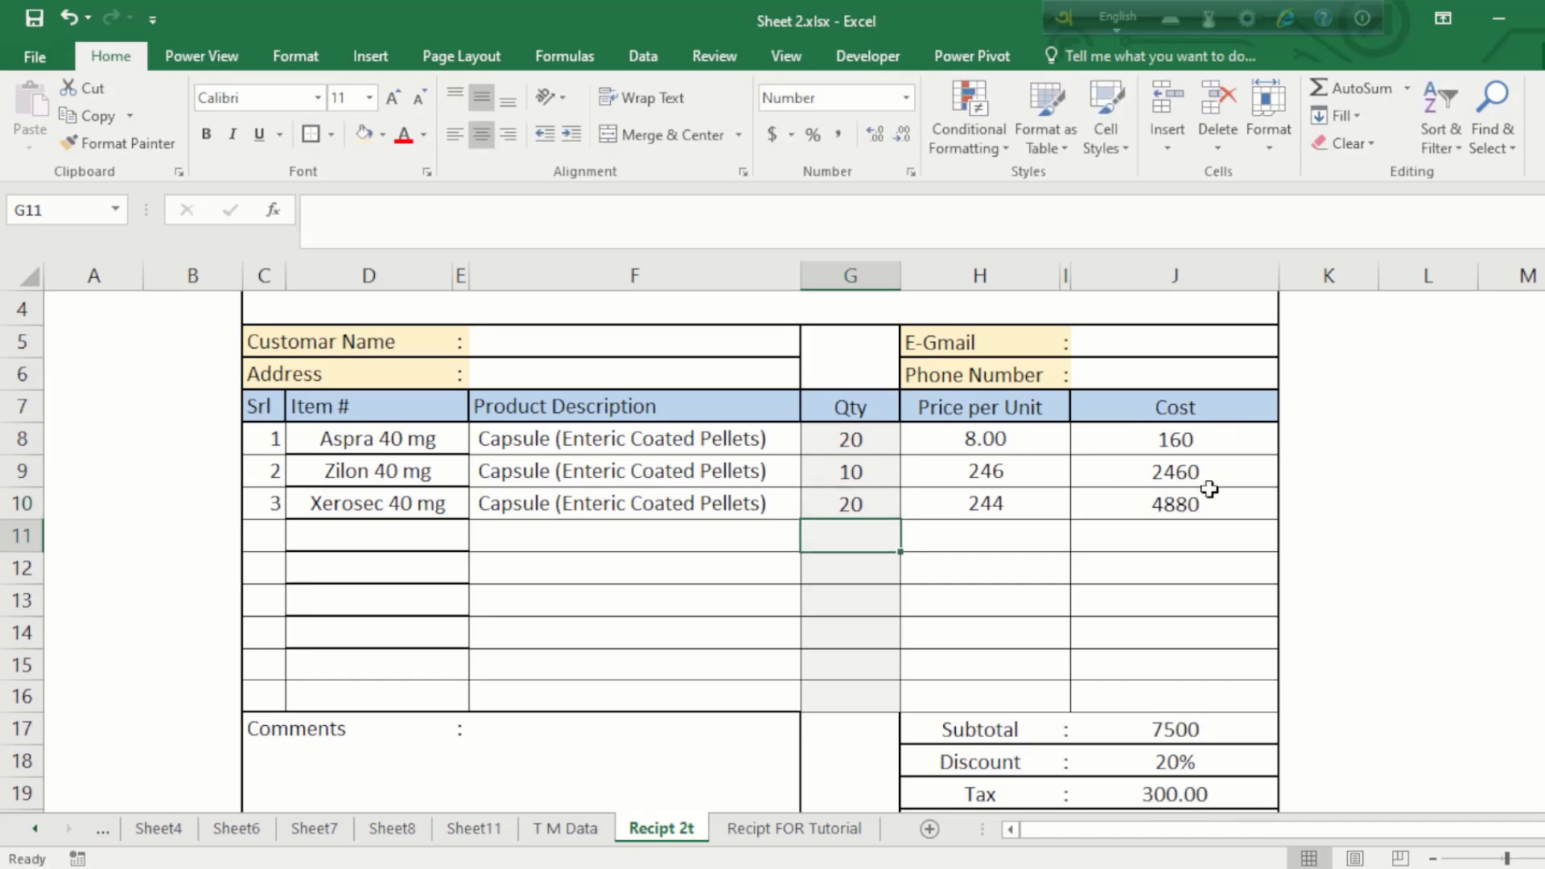
click(1185, 502)
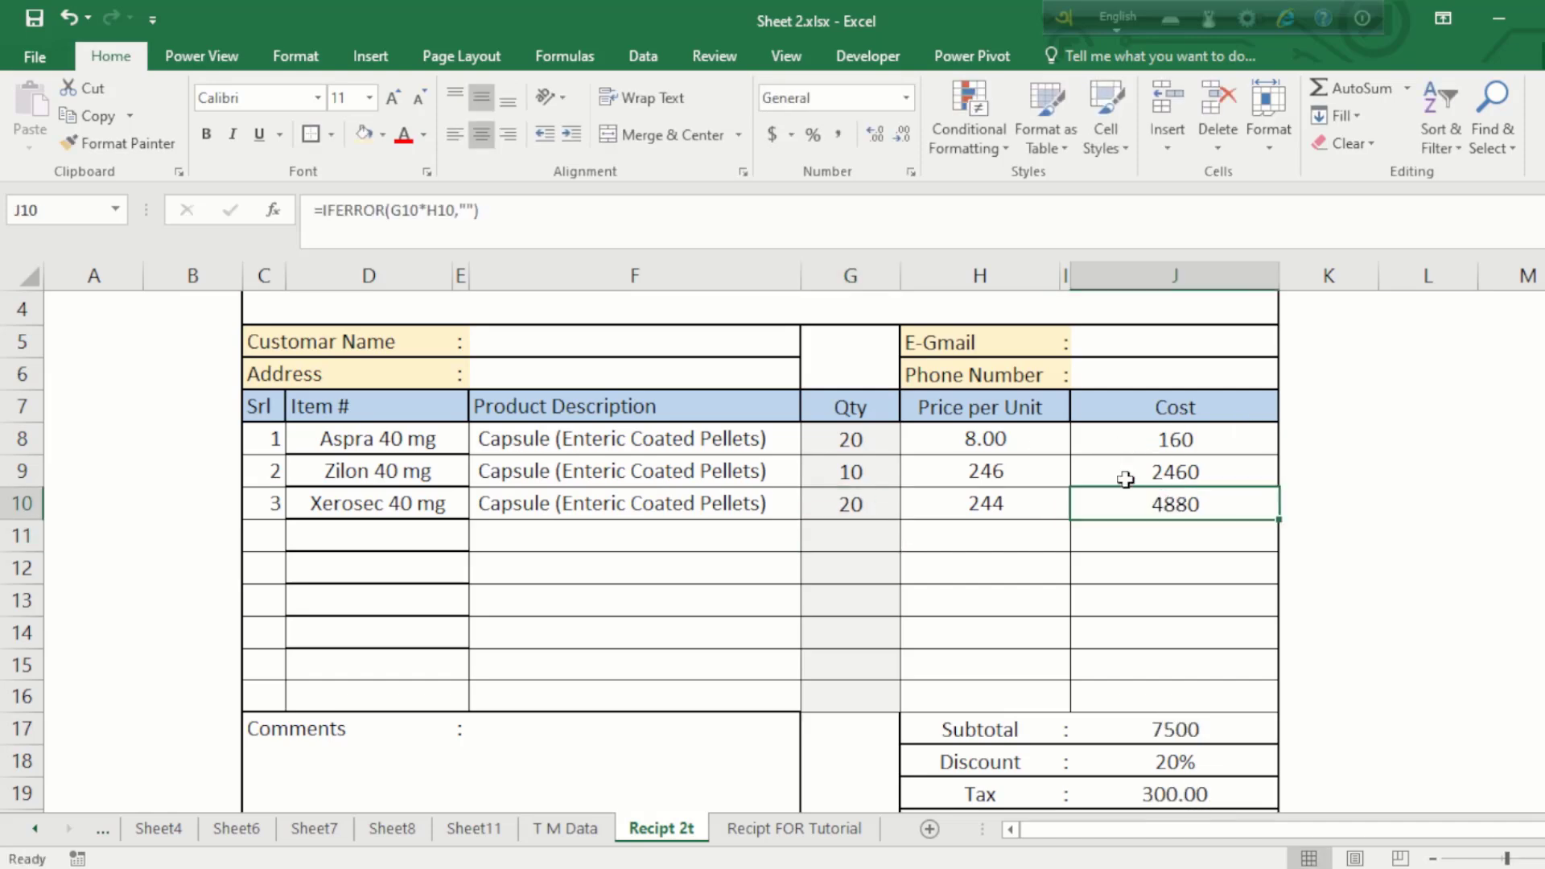
click(1016, 501)
click(624, 499)
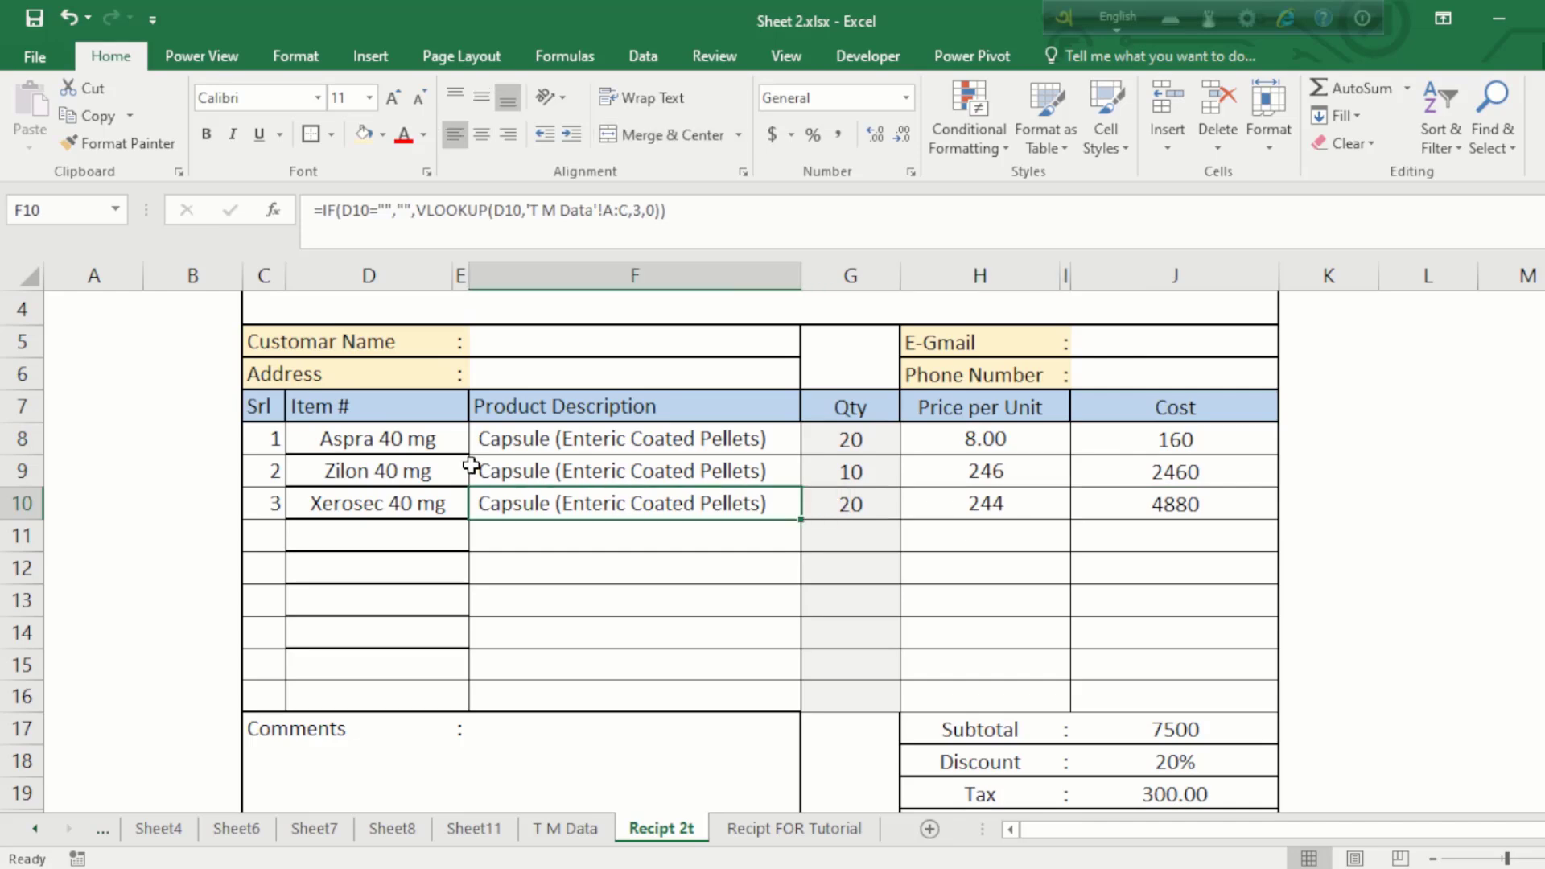
click(428, 438)
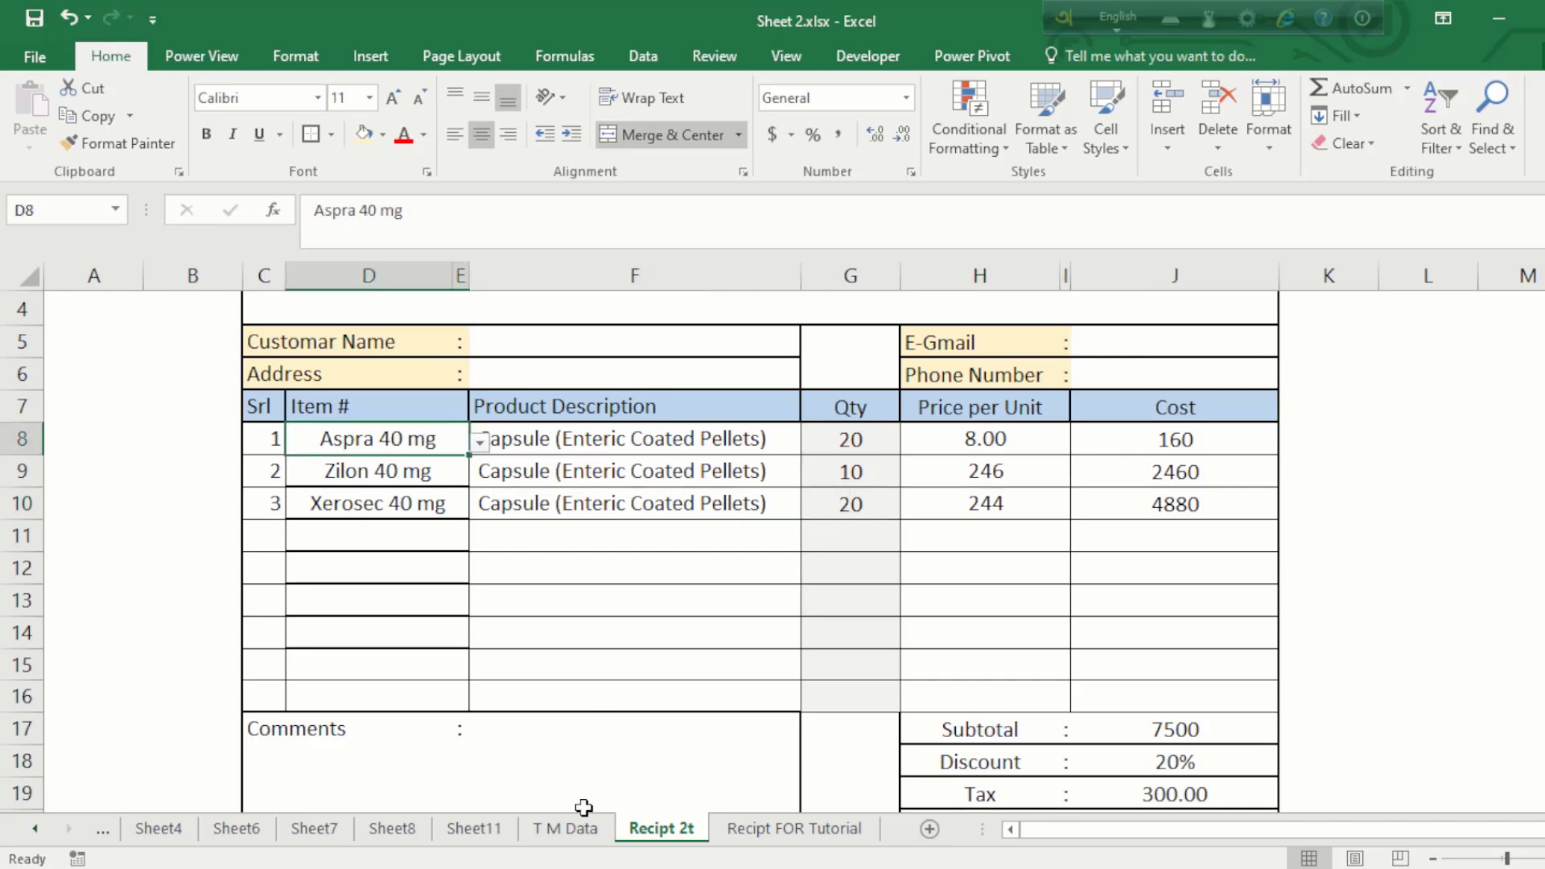
click(566, 828)
click(368, 416)
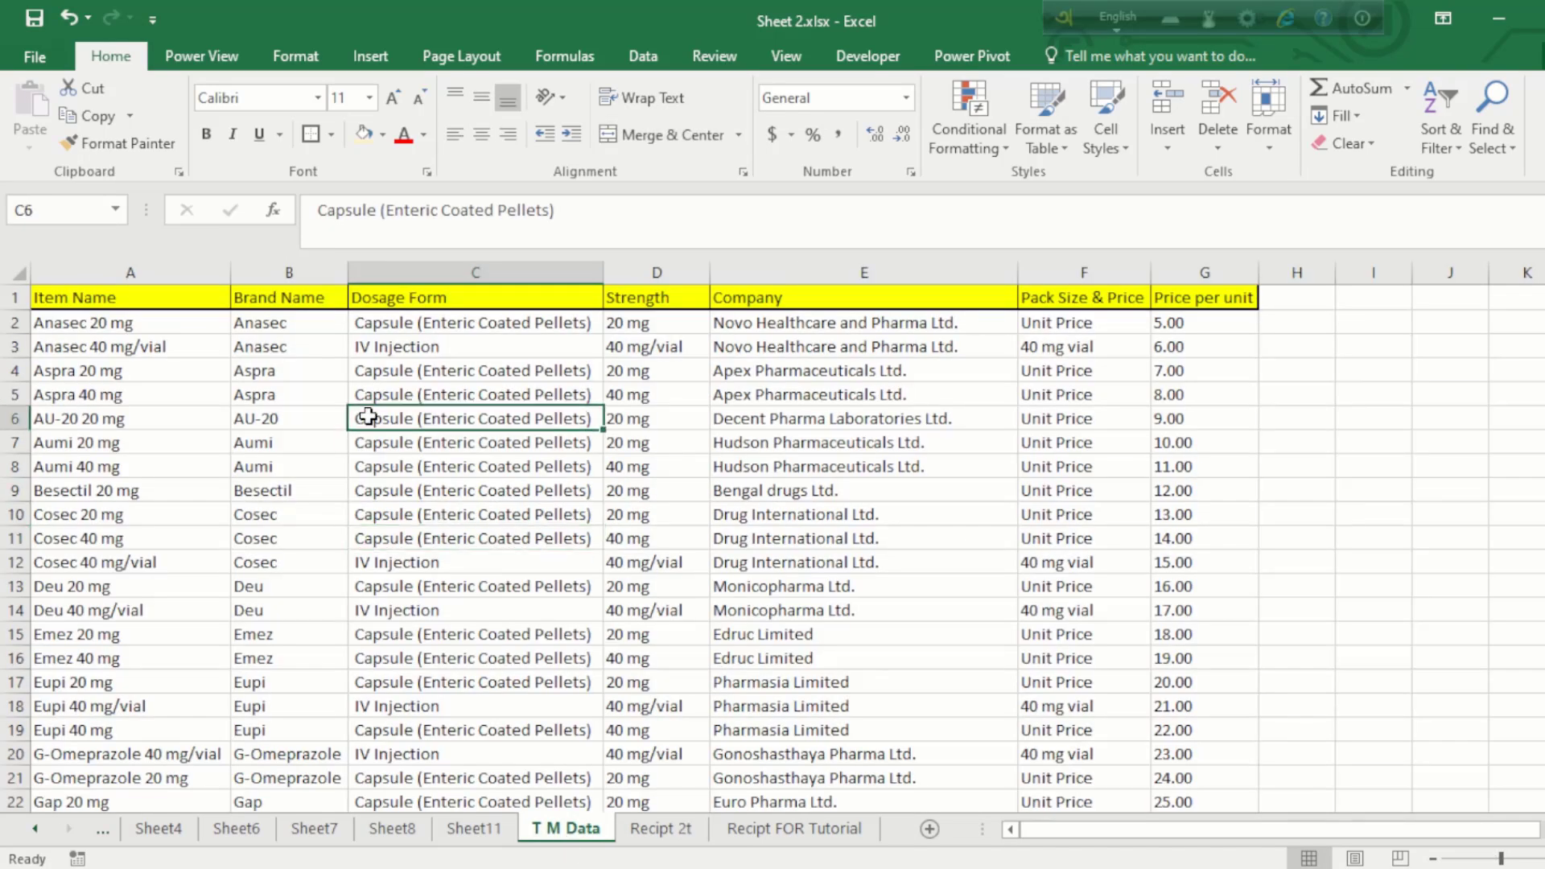
drag(93, 298, 1172, 837)
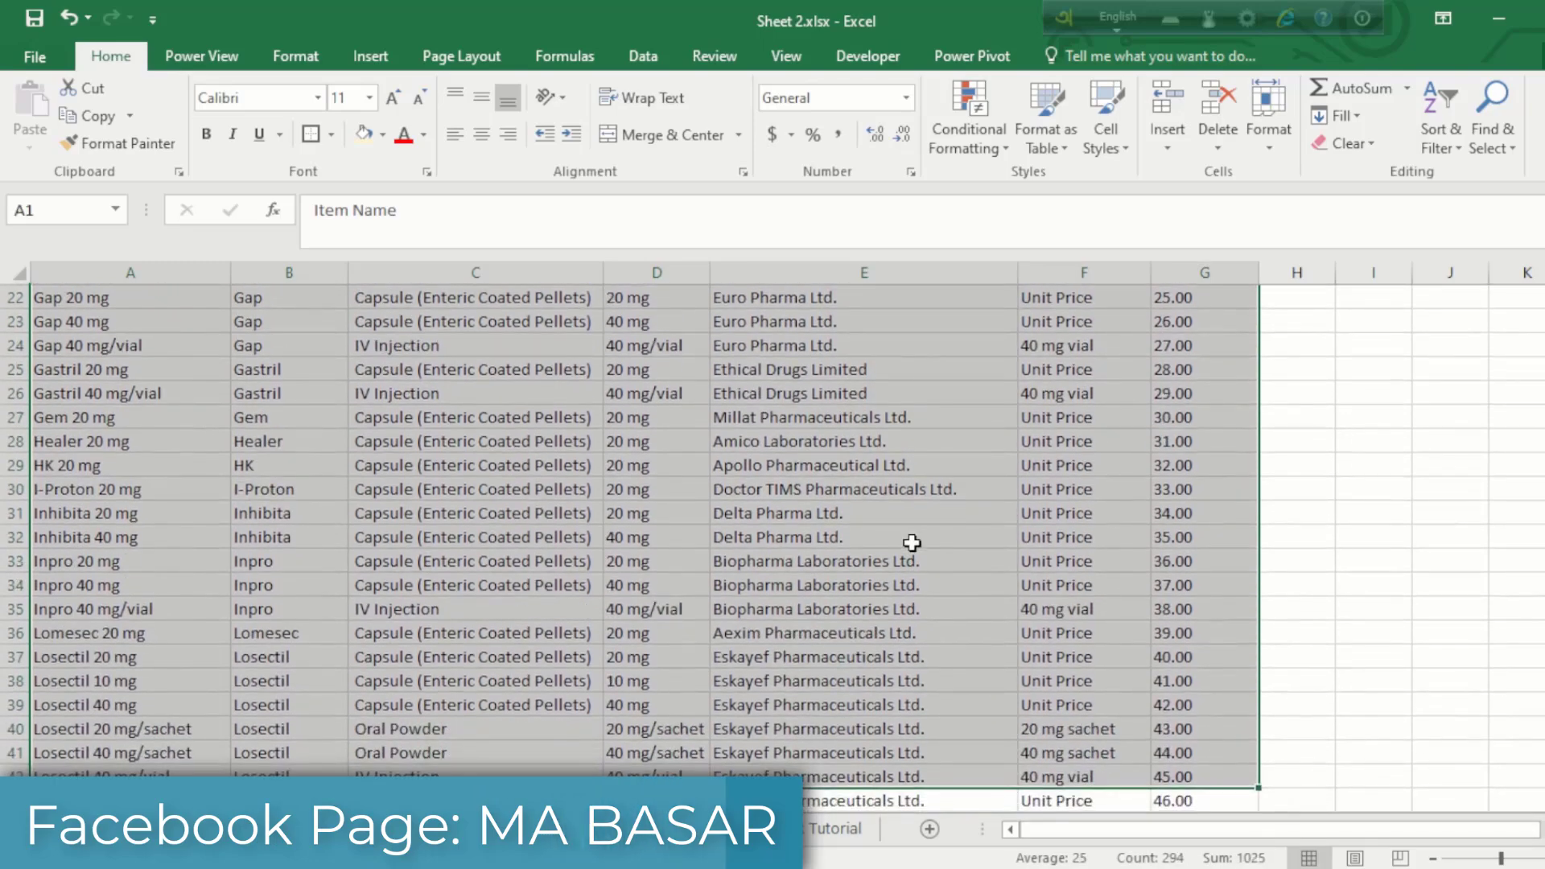
scroll(912, 543, up, 7)
click(592, 424)
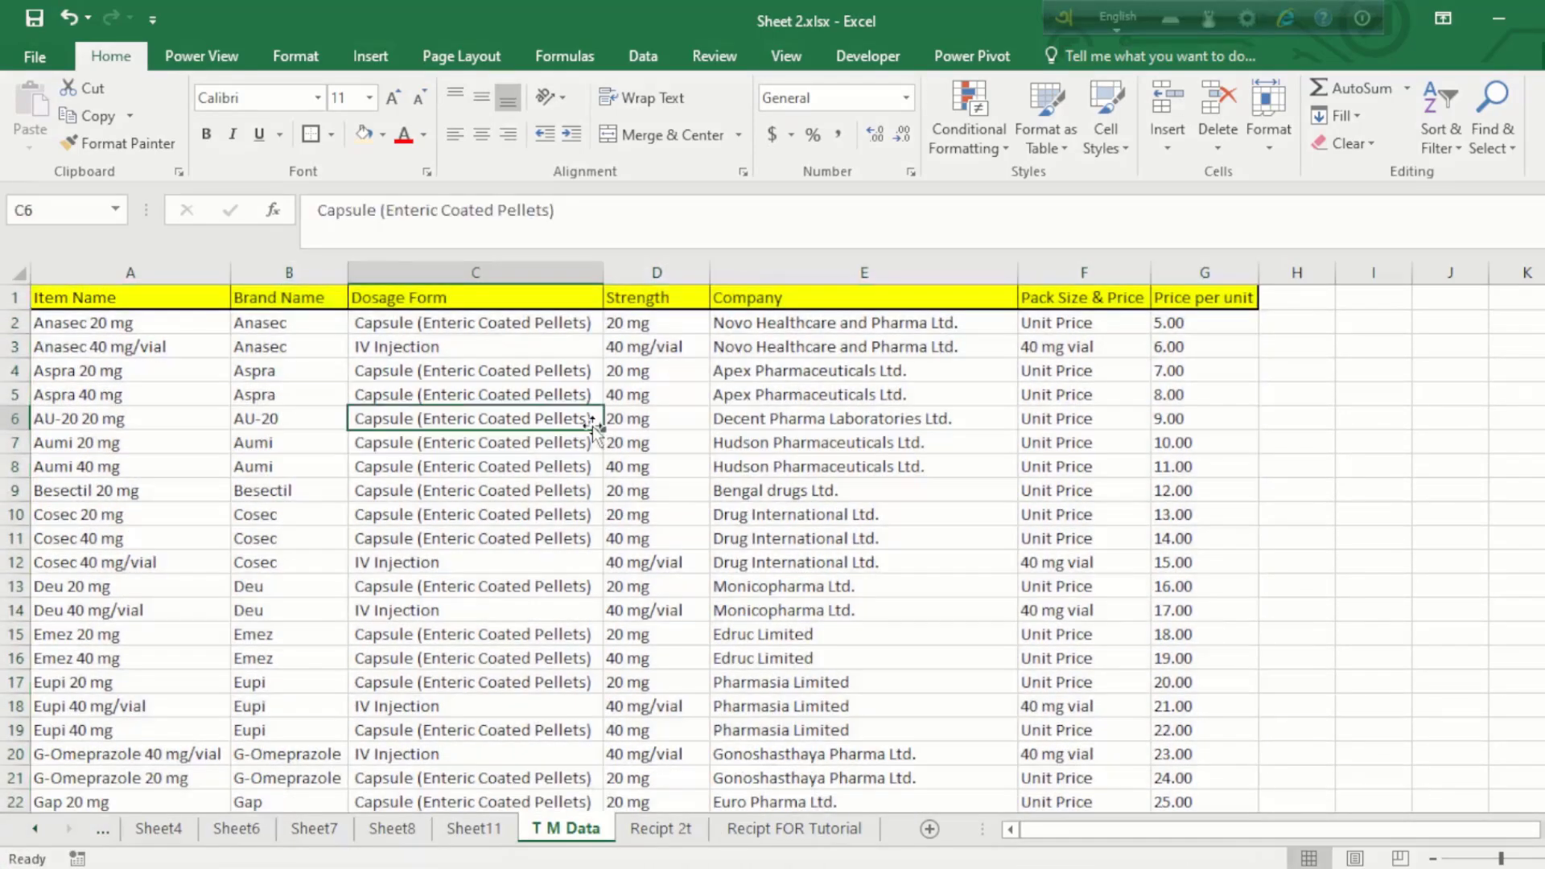
click(752, 830)
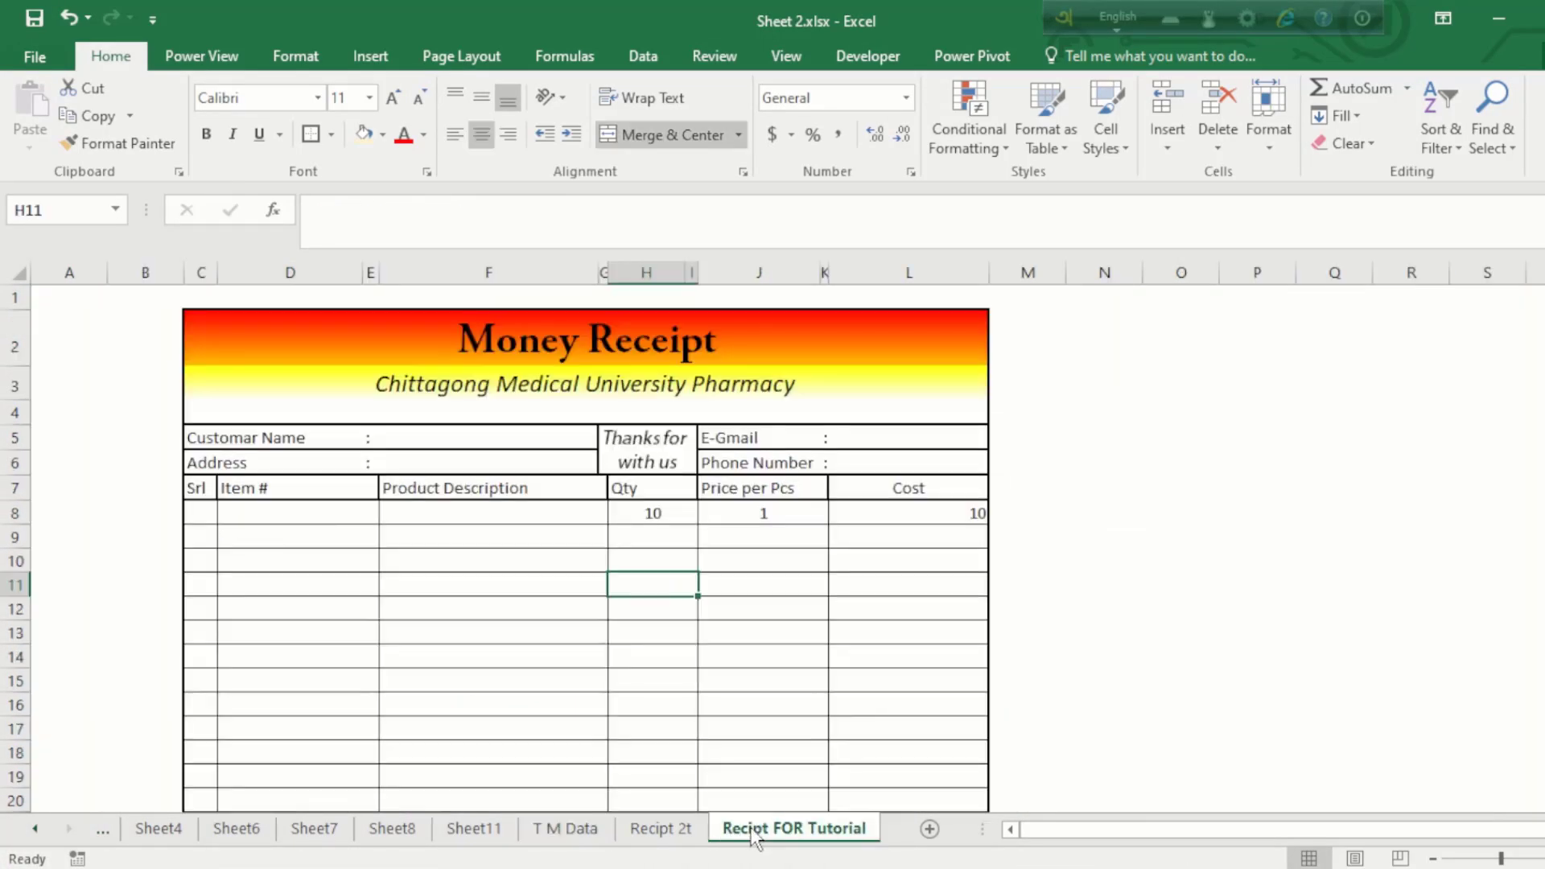
click(686, 832)
Step: Change the discount in J18 from 20% to 5%
click(694, 523)
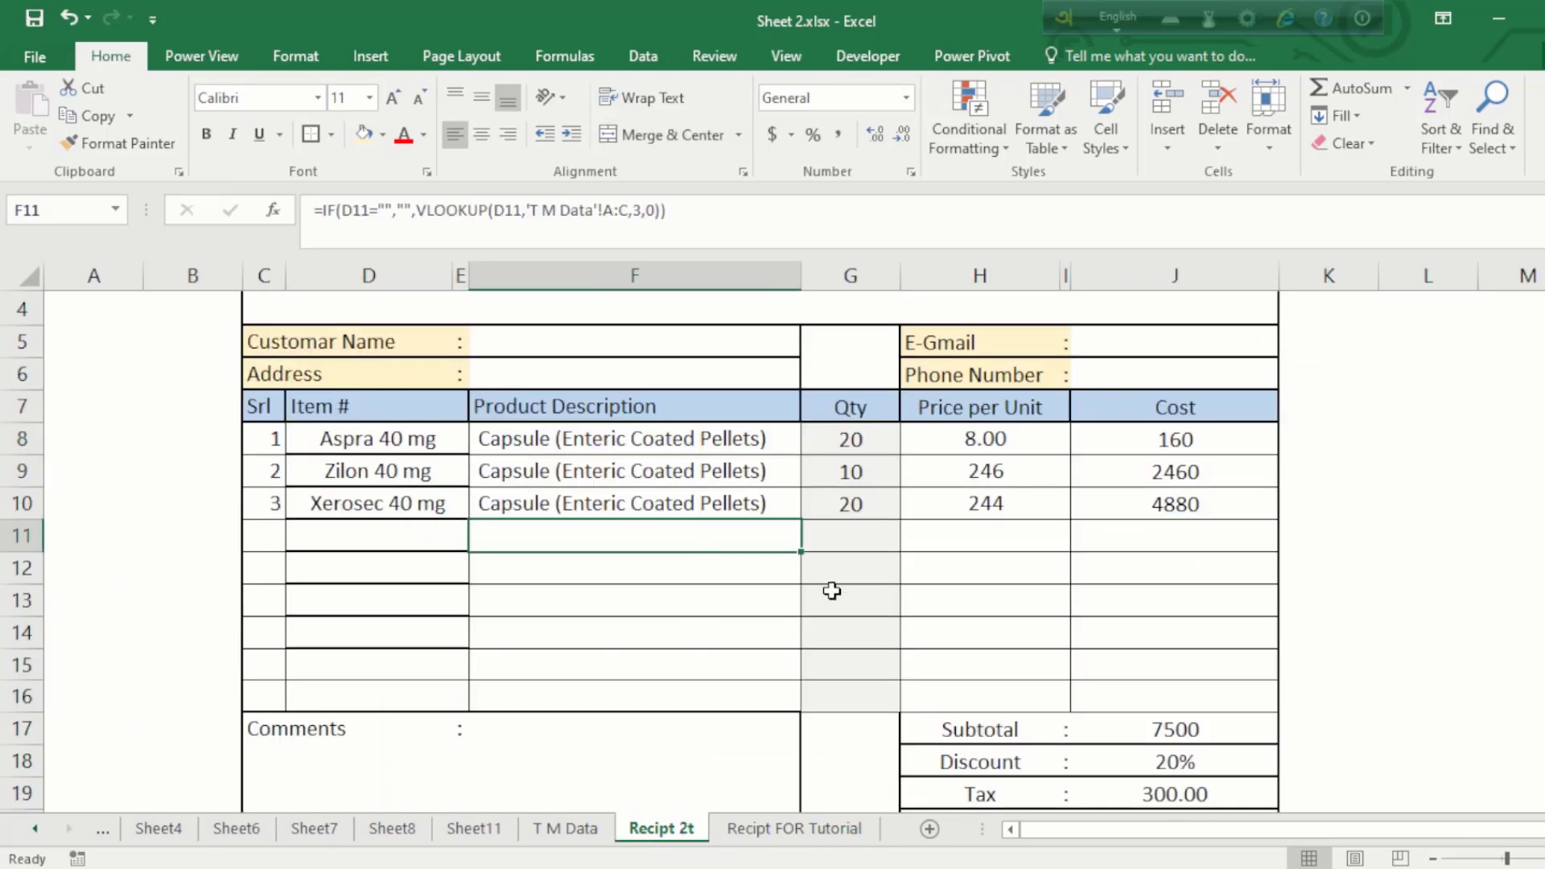
scroll(845, 595, up, 1)
scroll(845, 599, down, 4)
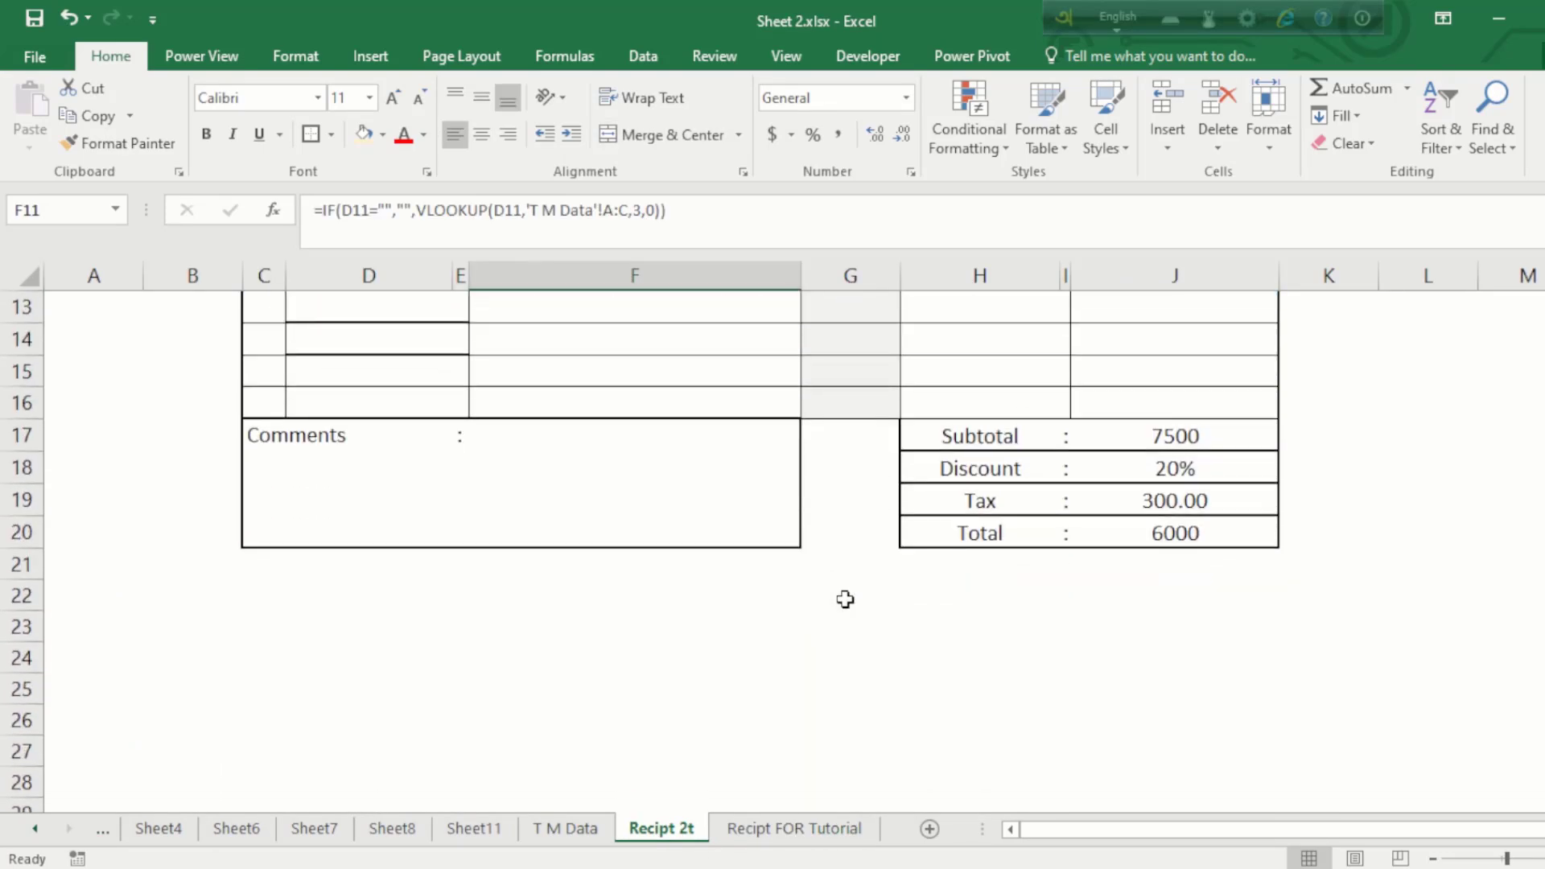
click(1041, 525)
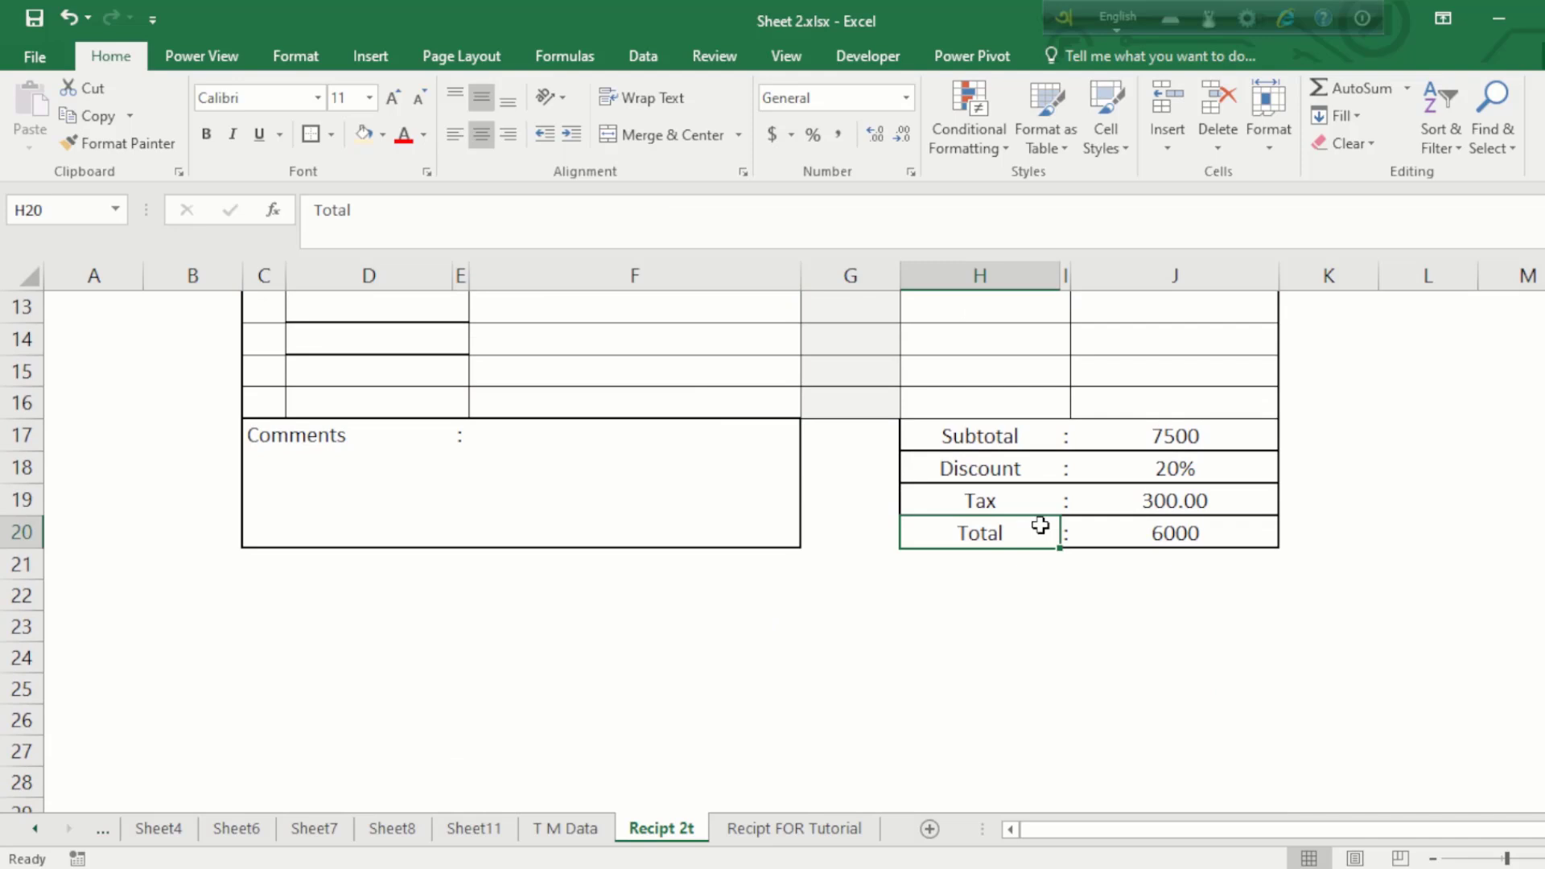
click(1156, 438)
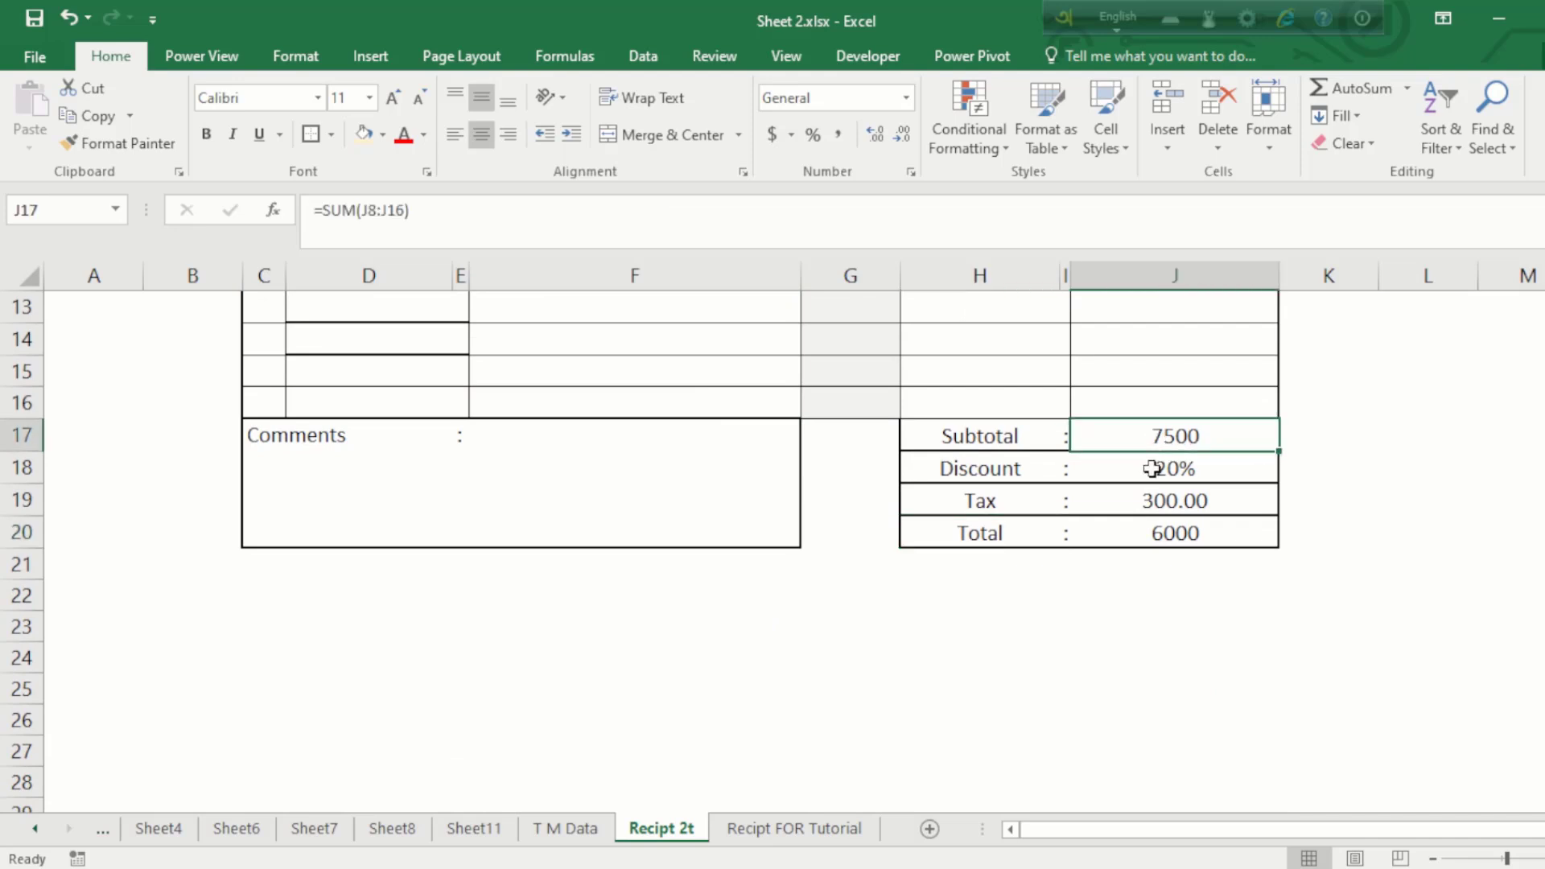
click(1152, 469)
text(5%)
key(Return)
Step: Verify the tax now reads 356.25 and the total 7125 on the 7500 subtotal
click(1177, 537)
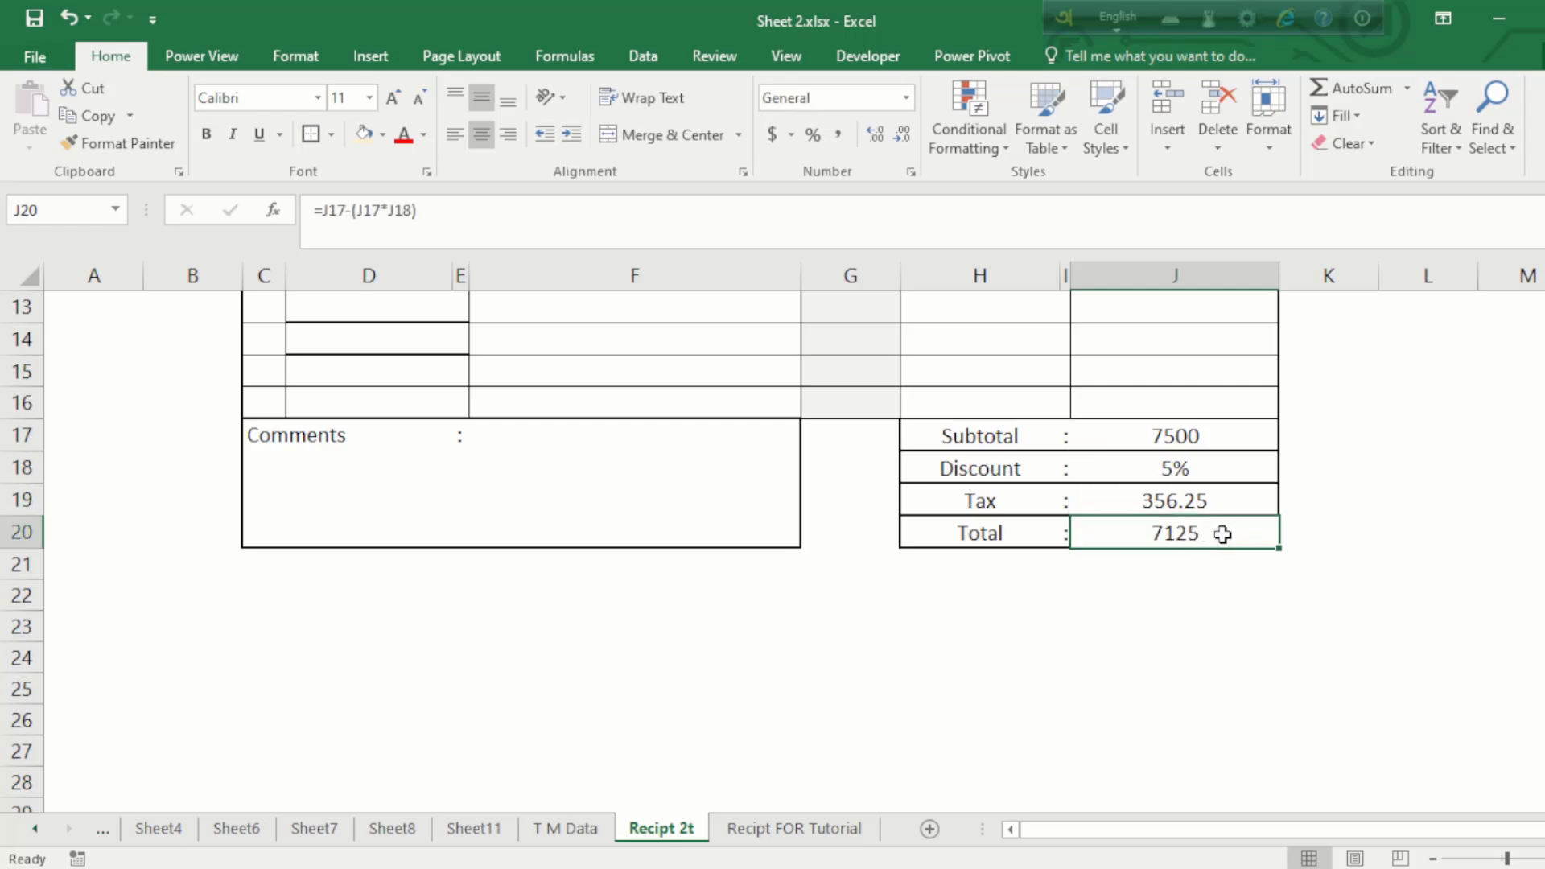
click(1177, 497)
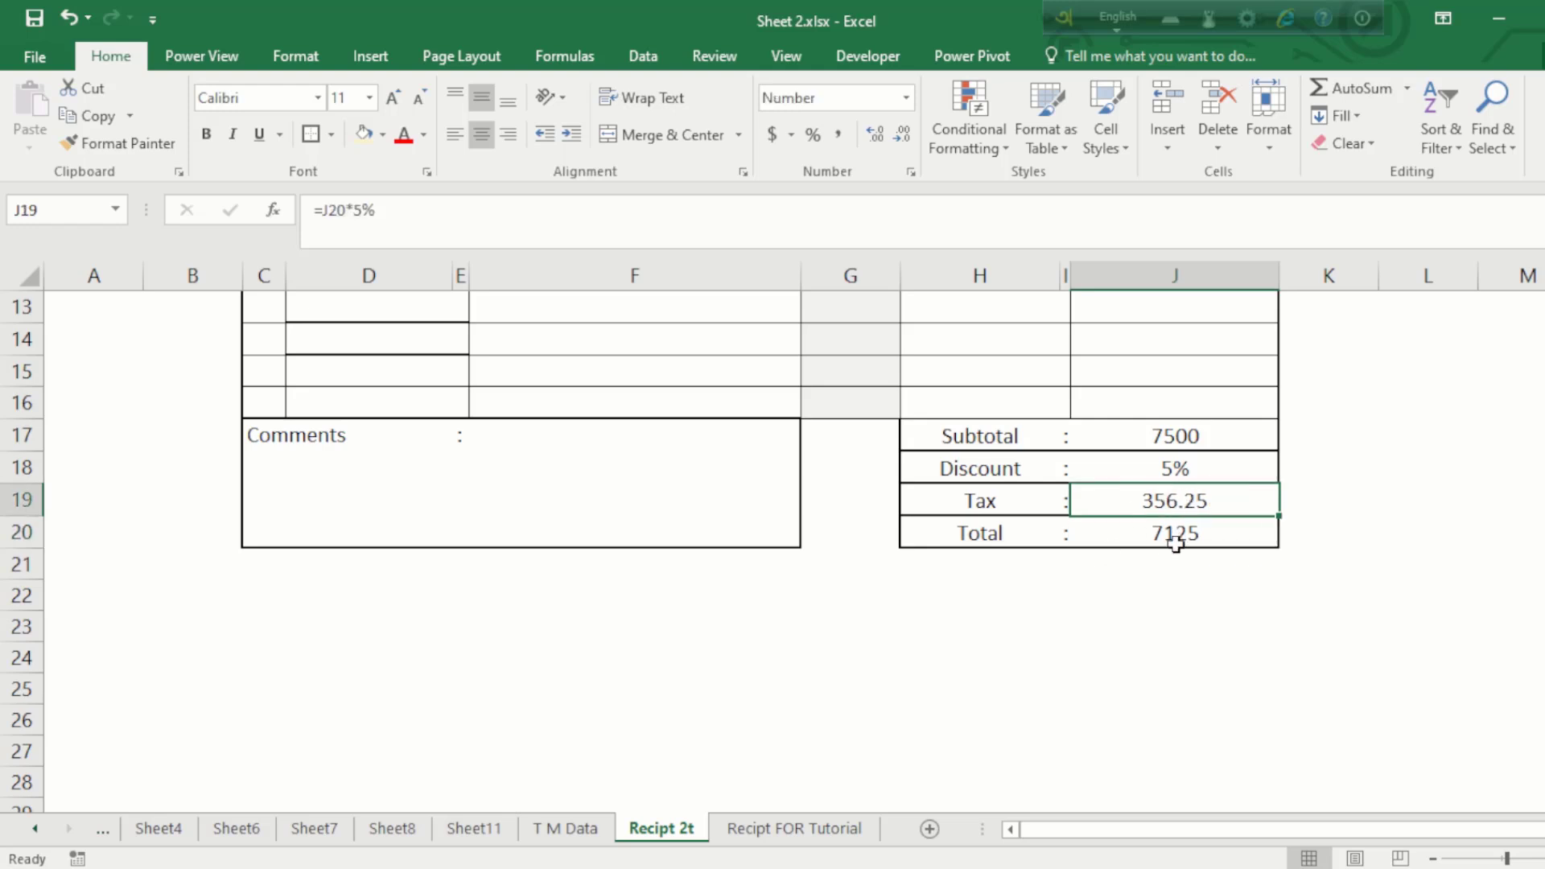
double_click(1168, 498)
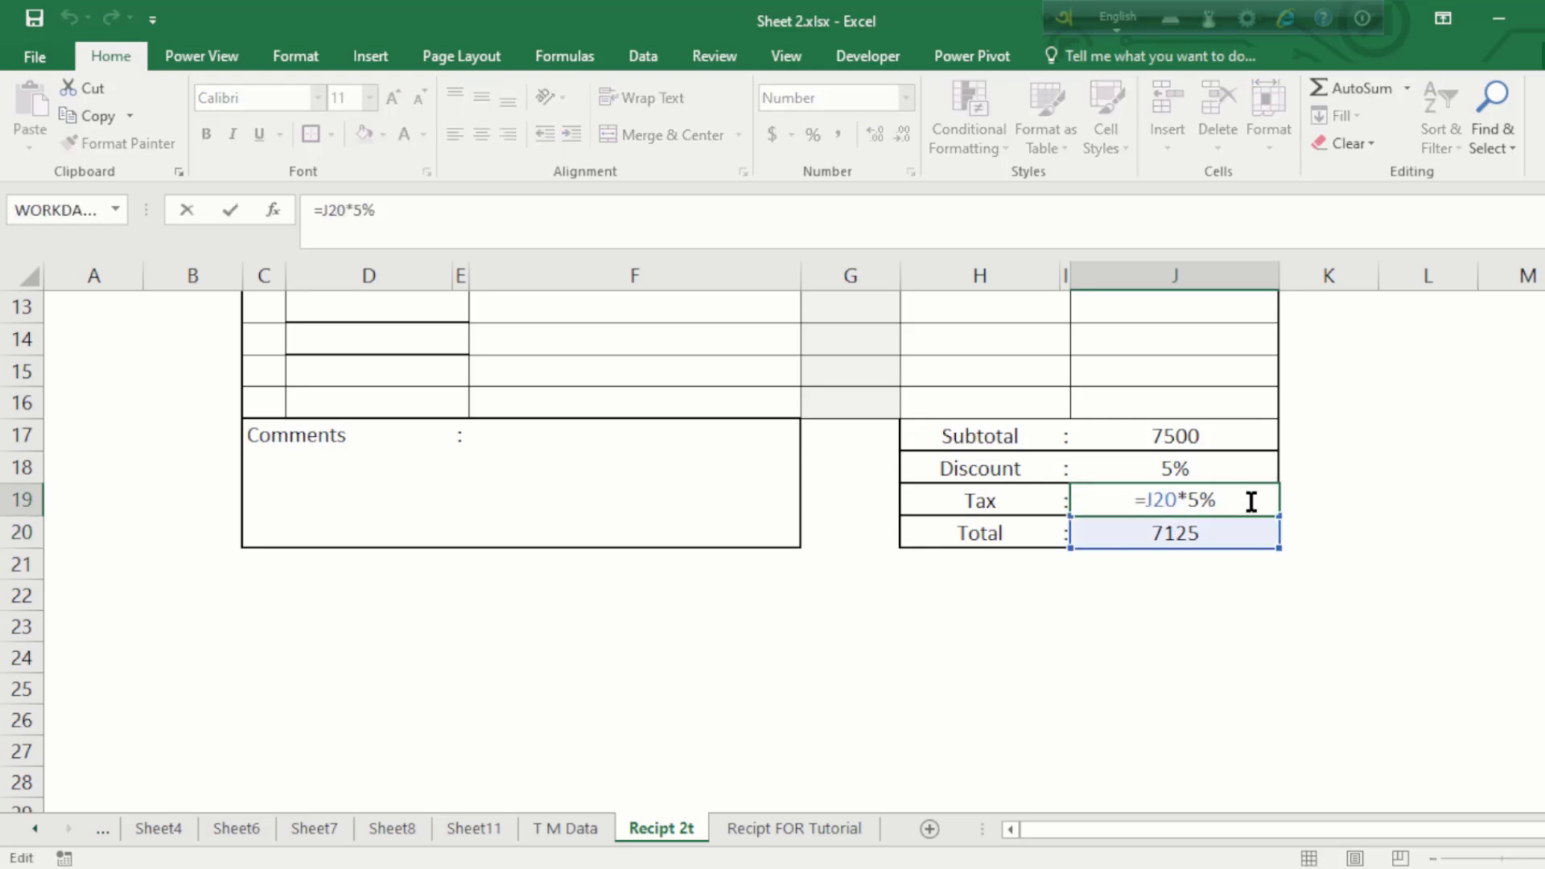
key(ctrl+Return)
click(1209, 531)
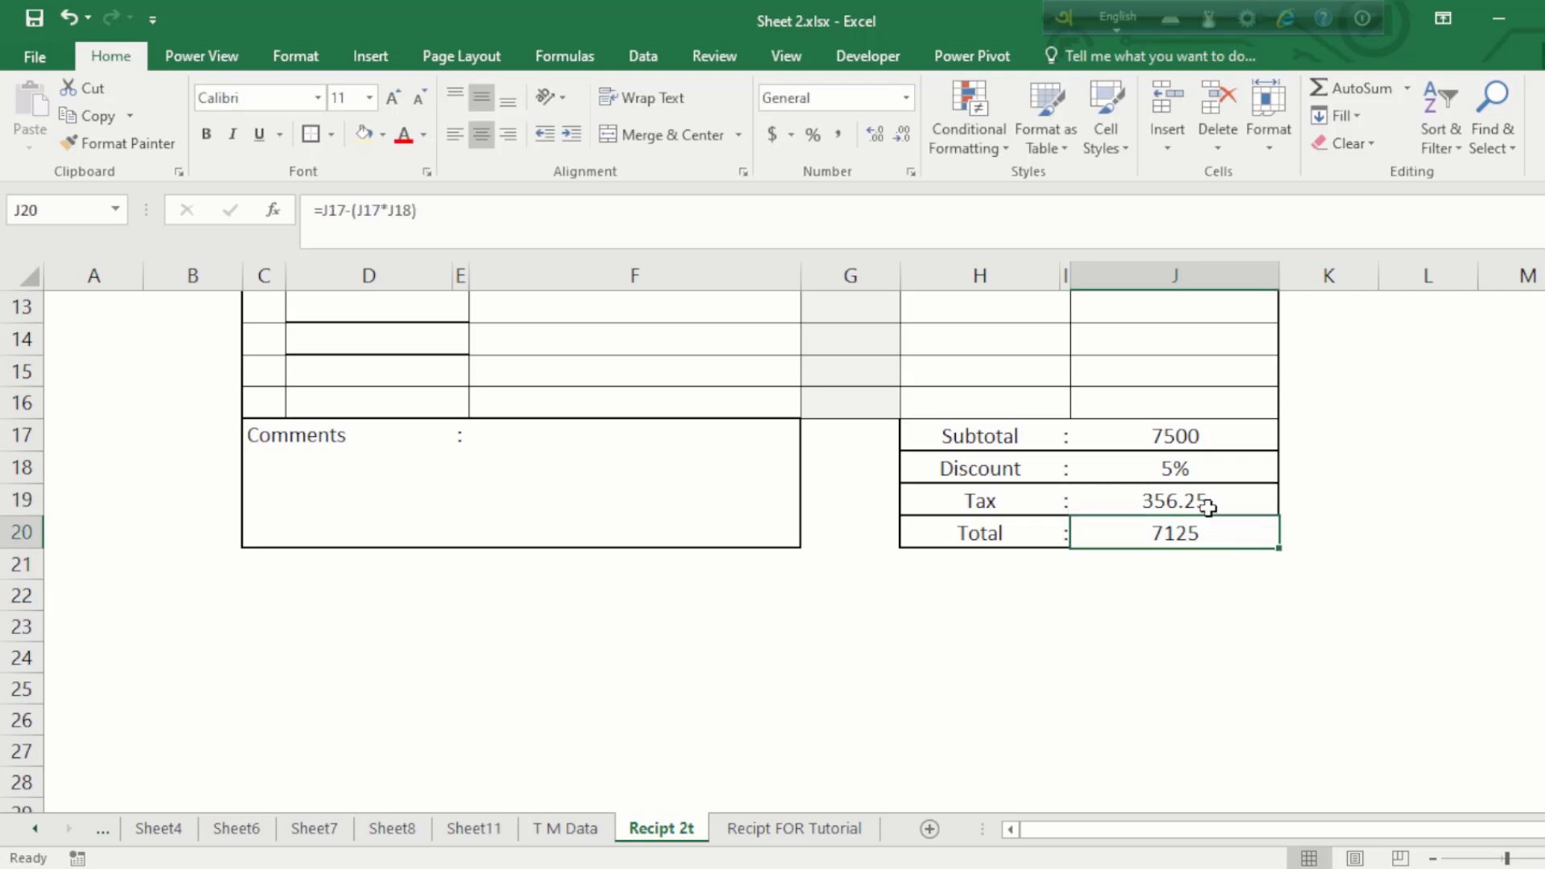
click(1188, 441)
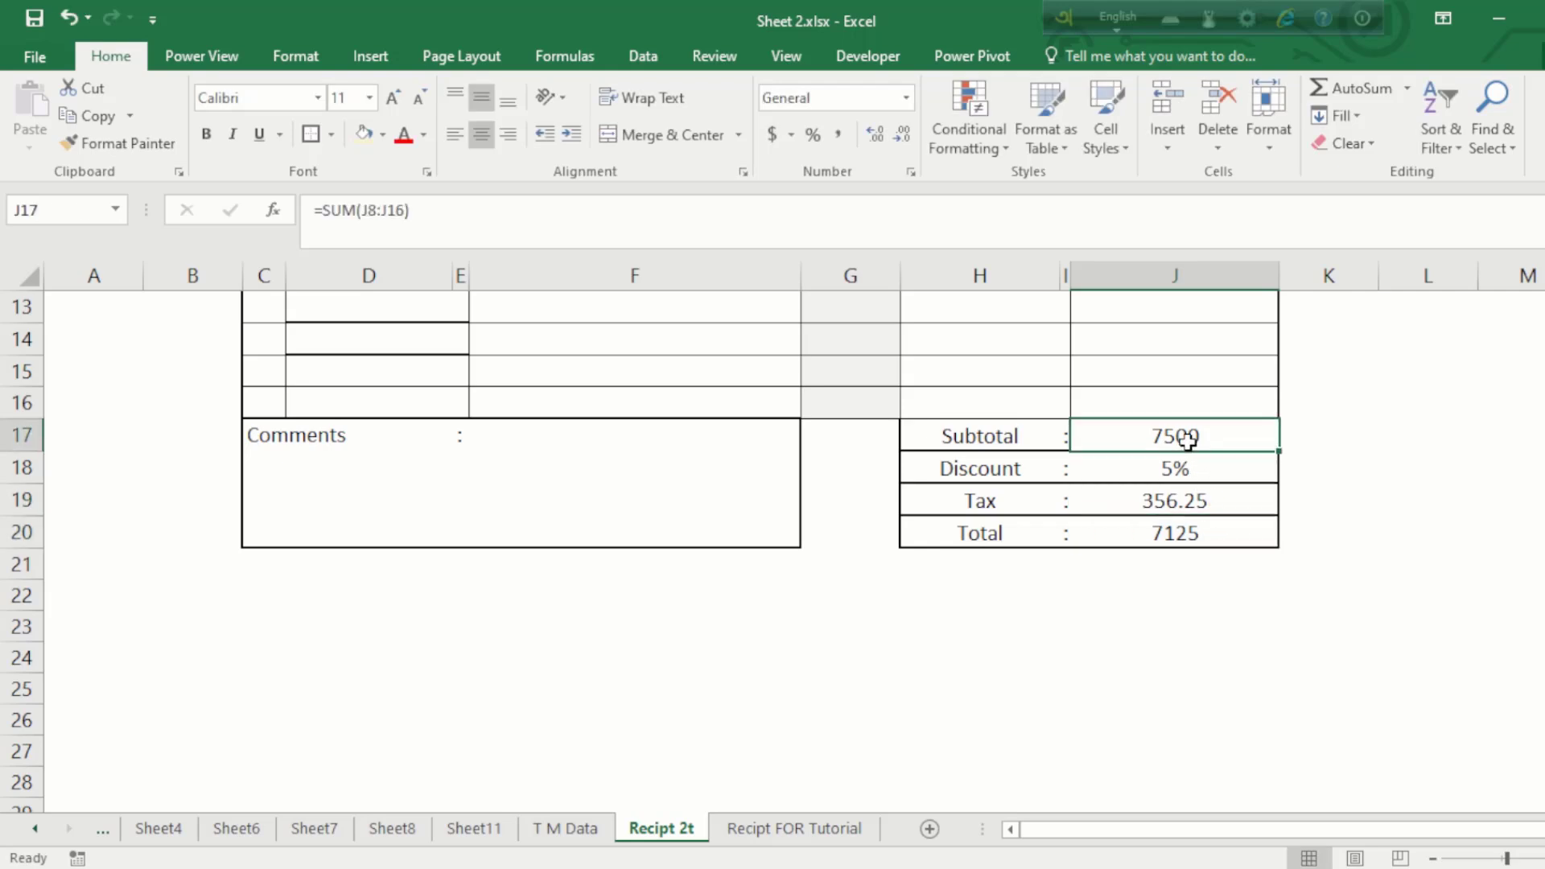
click(1193, 508)
click(1191, 528)
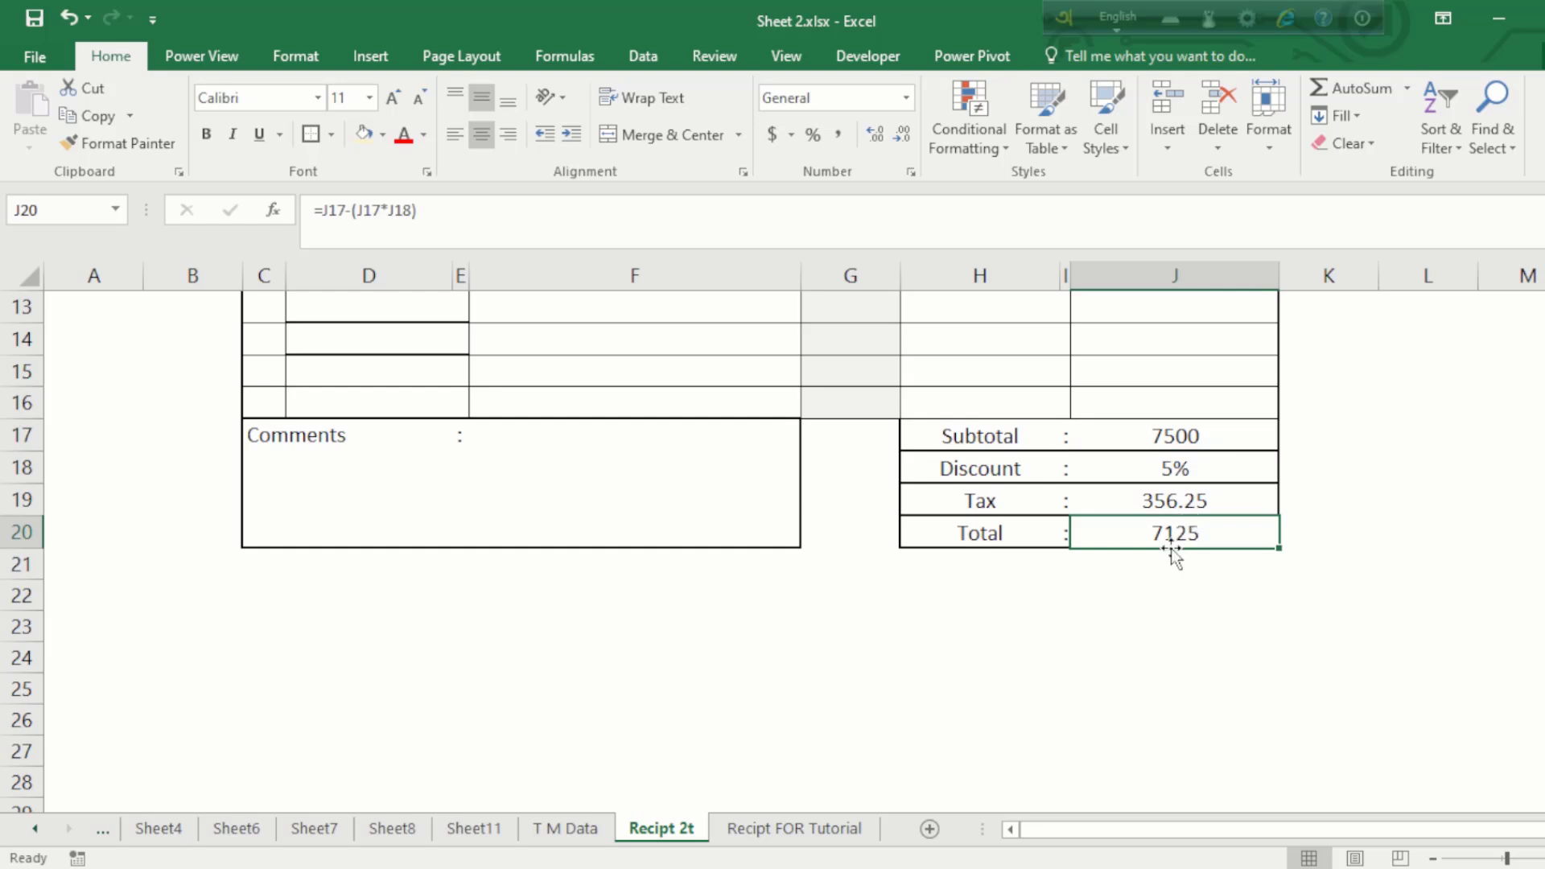
click(1192, 477)
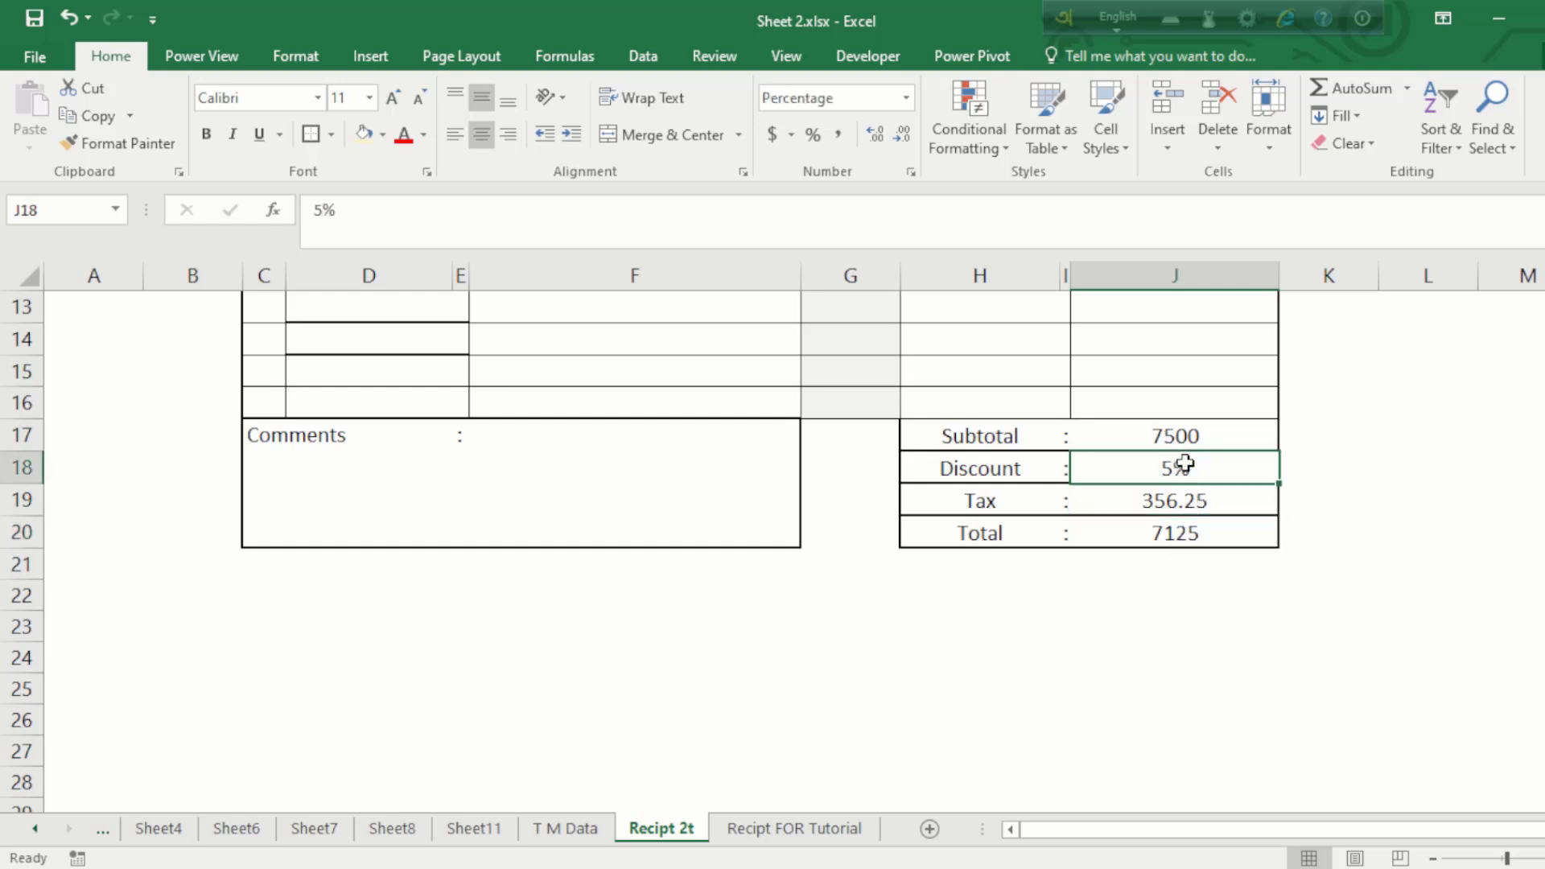
click(1162, 531)
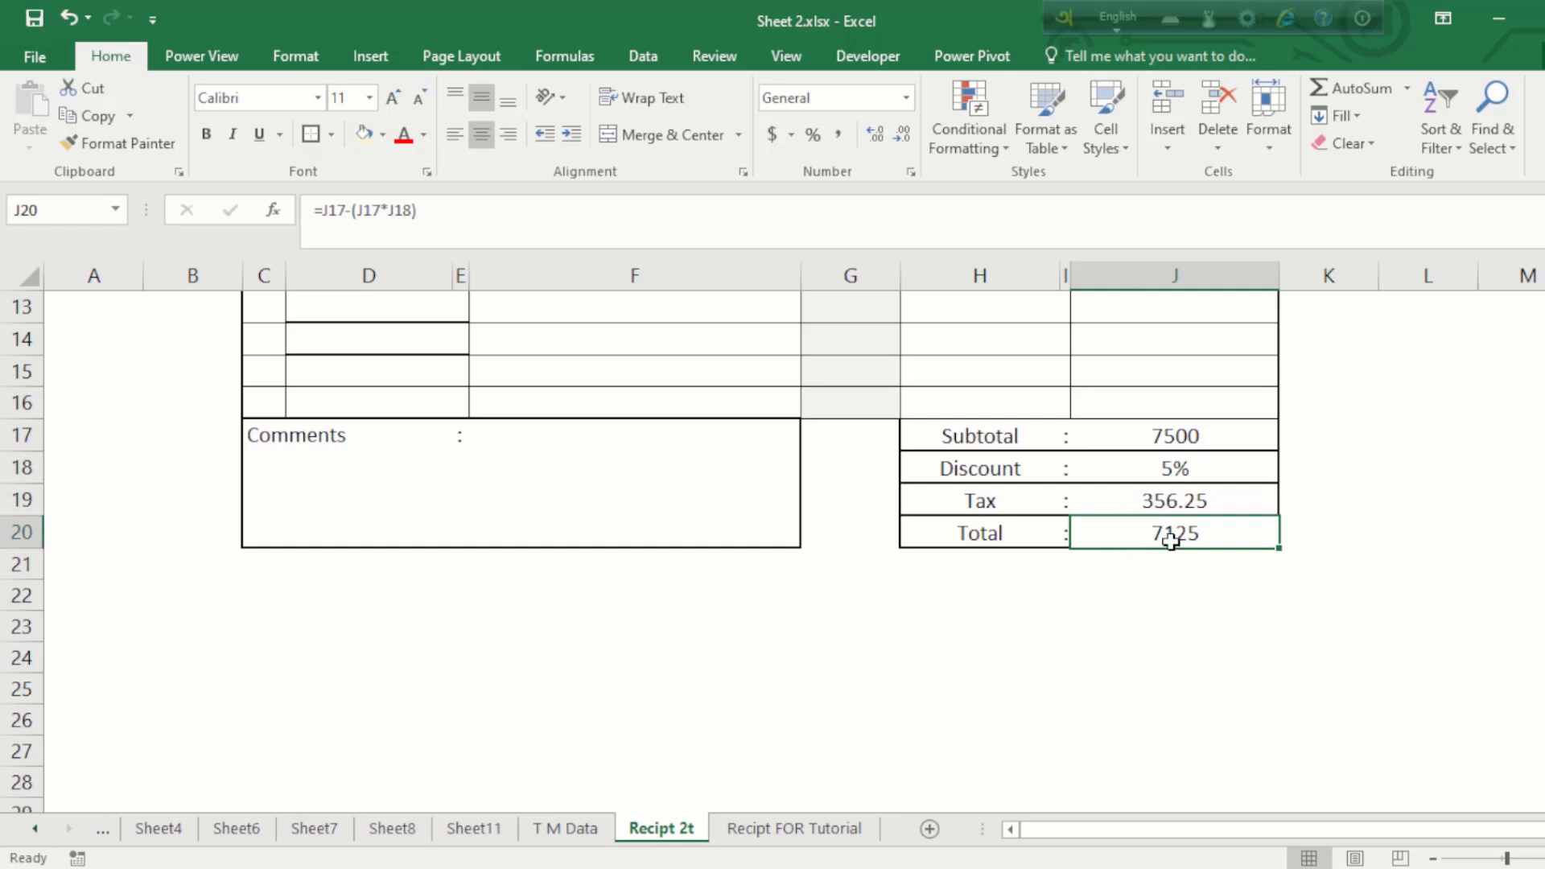
scroll(1171, 541, up, 4)
scroll(780, 669, down, 18)
scroll(778, 669, up, 18)
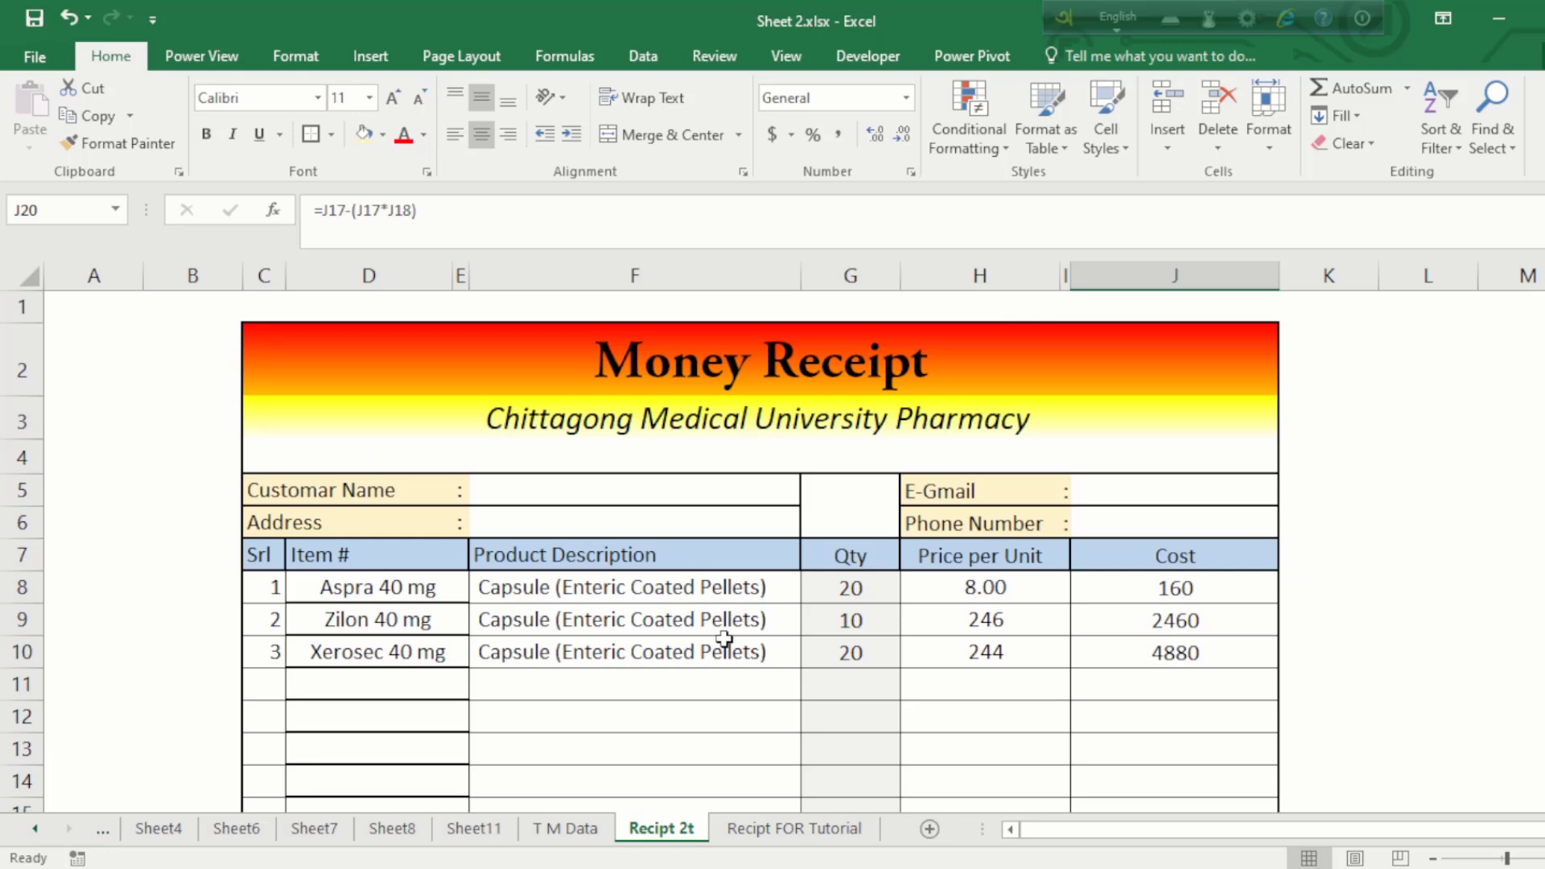
Step: Review the comments area, Qty column, title and Address cell, then go to the Recipt FOR Tutorial sheet
scroll(724, 638, down, 2)
click(568, 654)
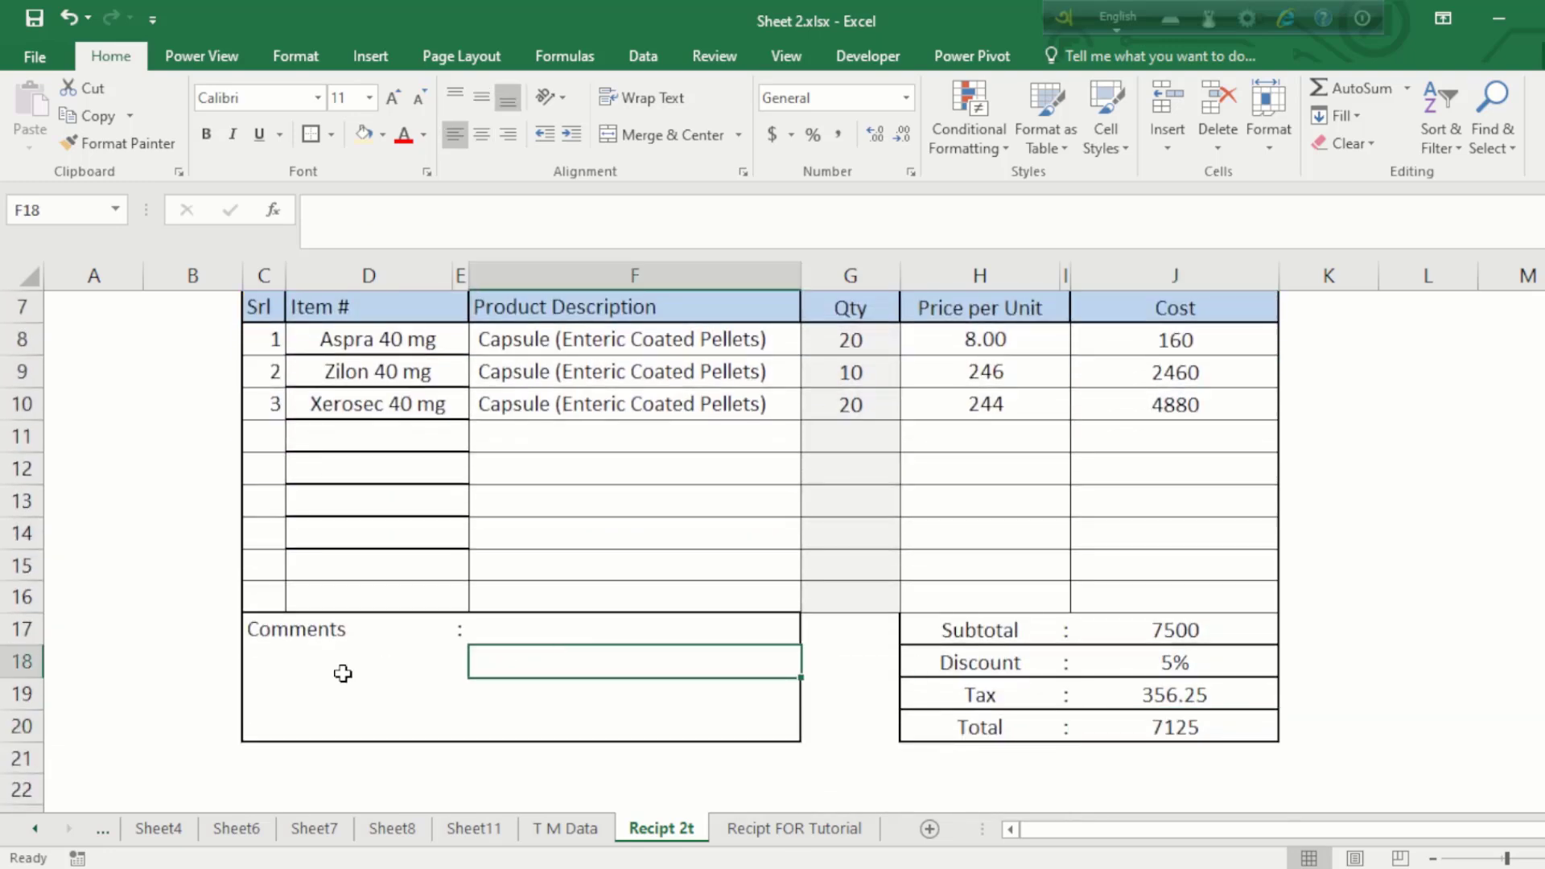
click(345, 670)
scroll(805, 563, up, 2)
click(829, 548)
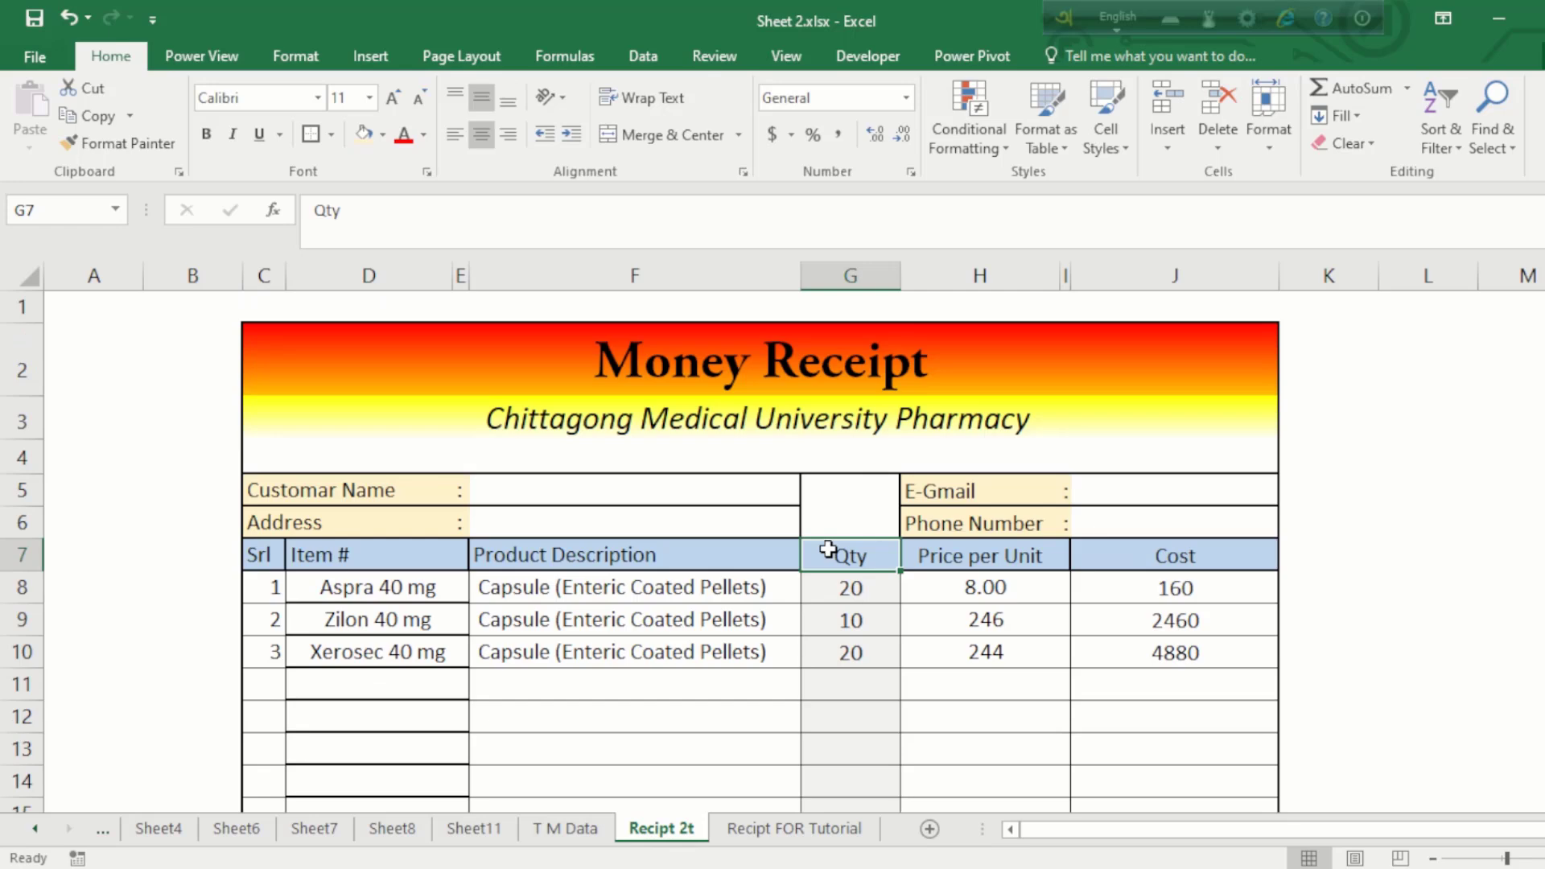
click(744, 366)
click(706, 519)
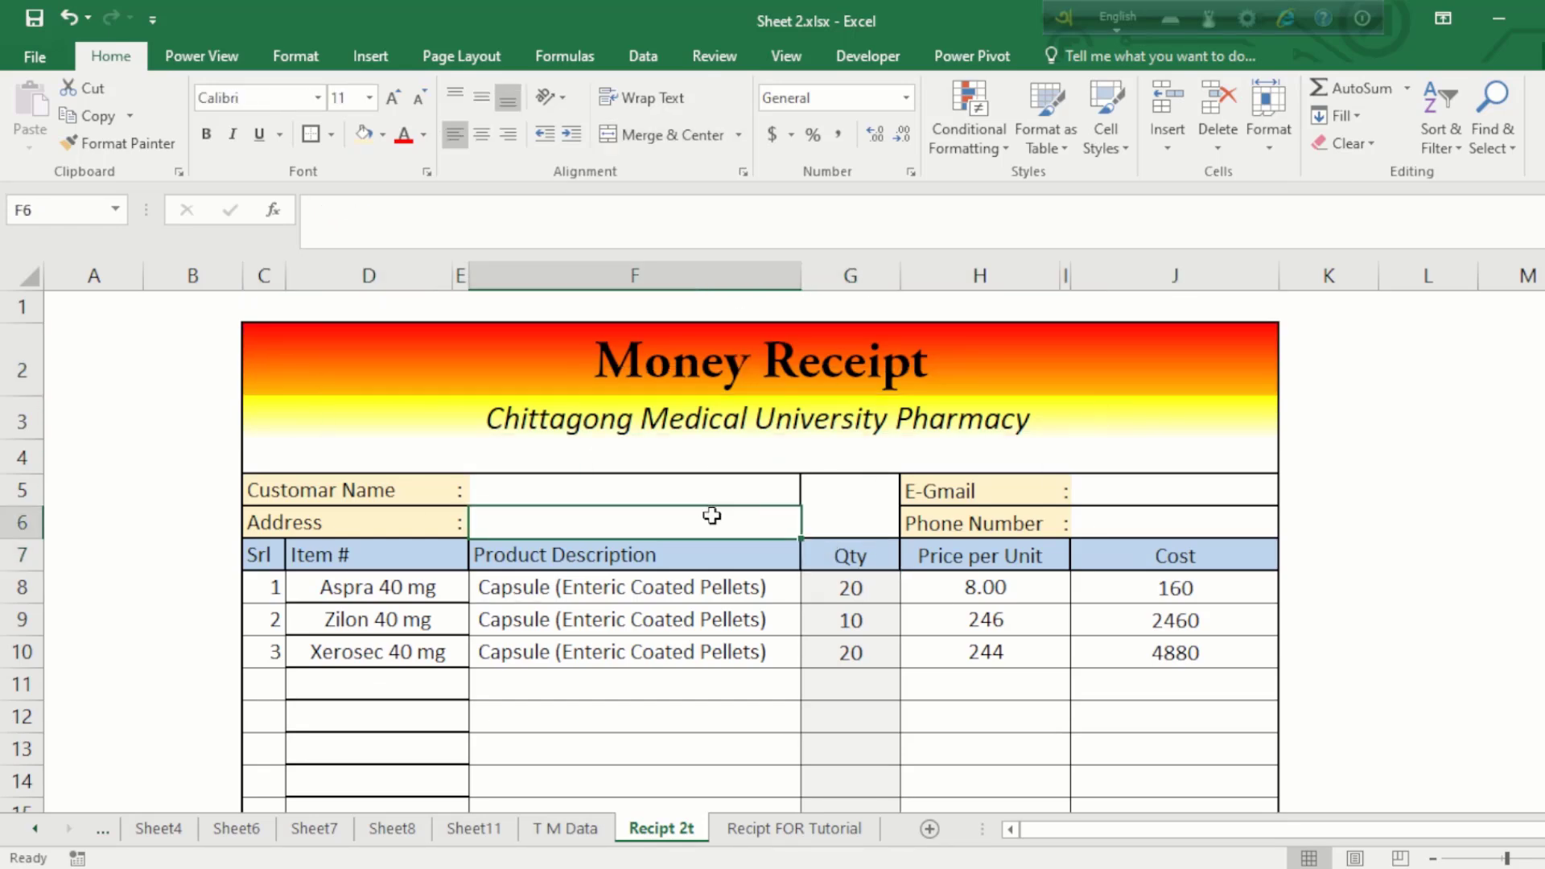
click(655, 370)
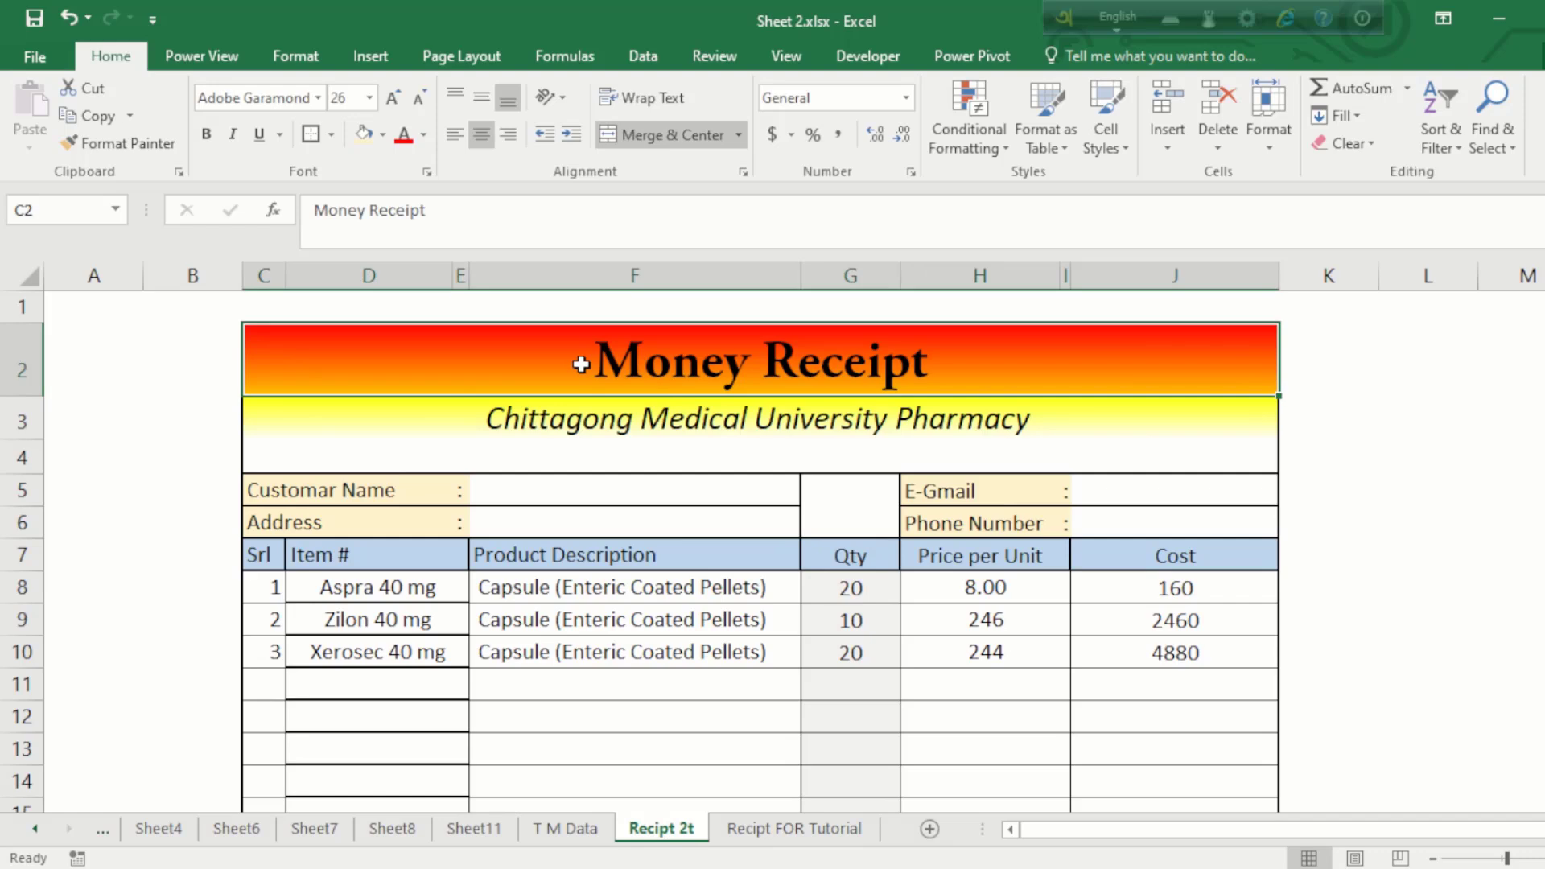
drag(581, 366, 666, 797)
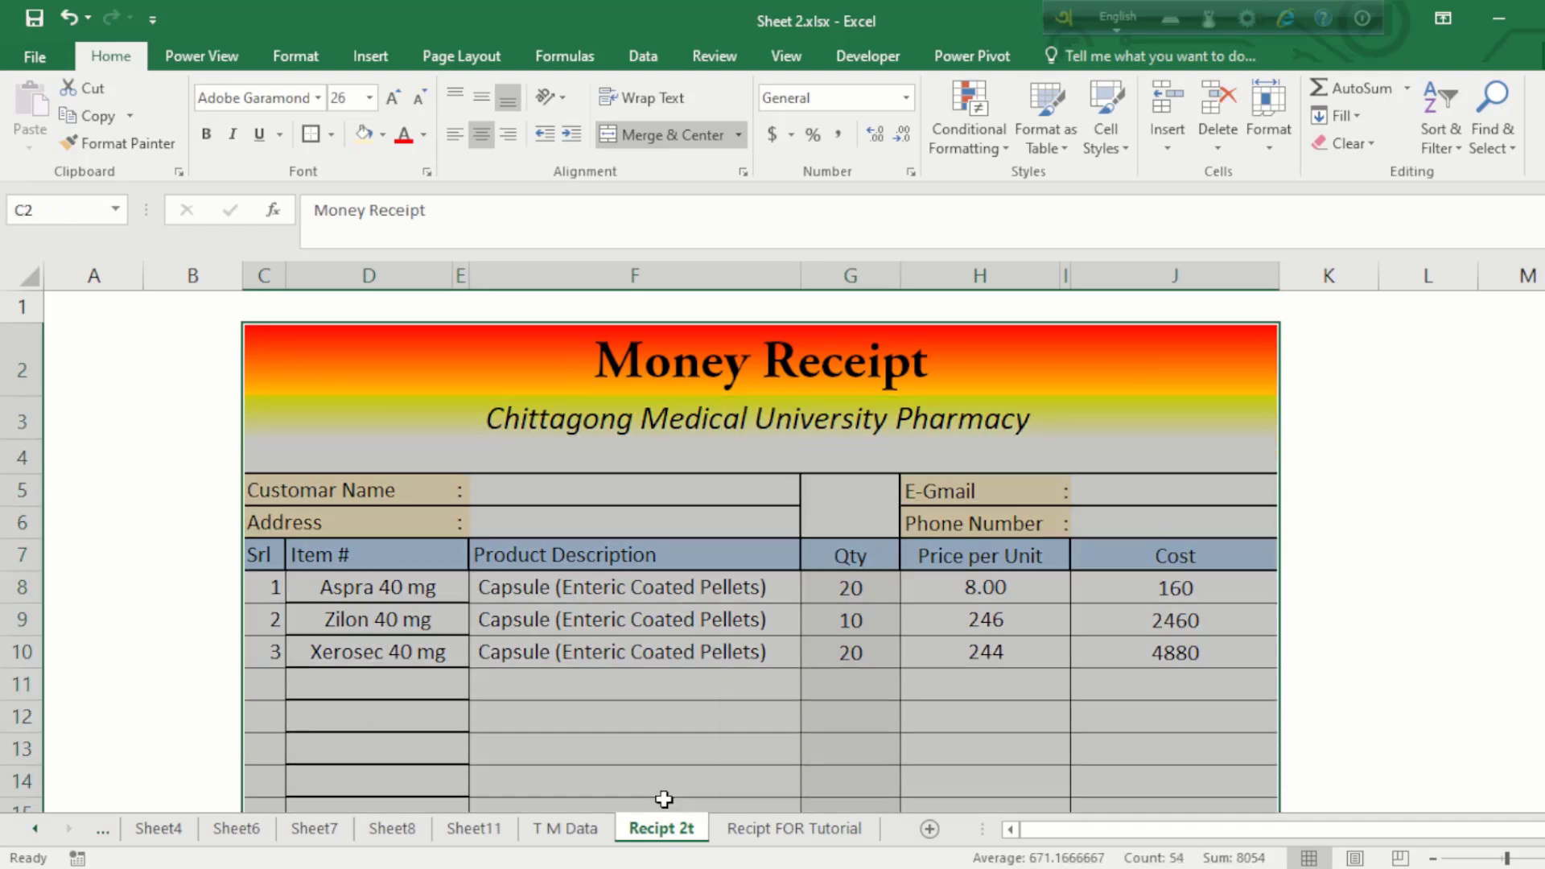
click(795, 833)
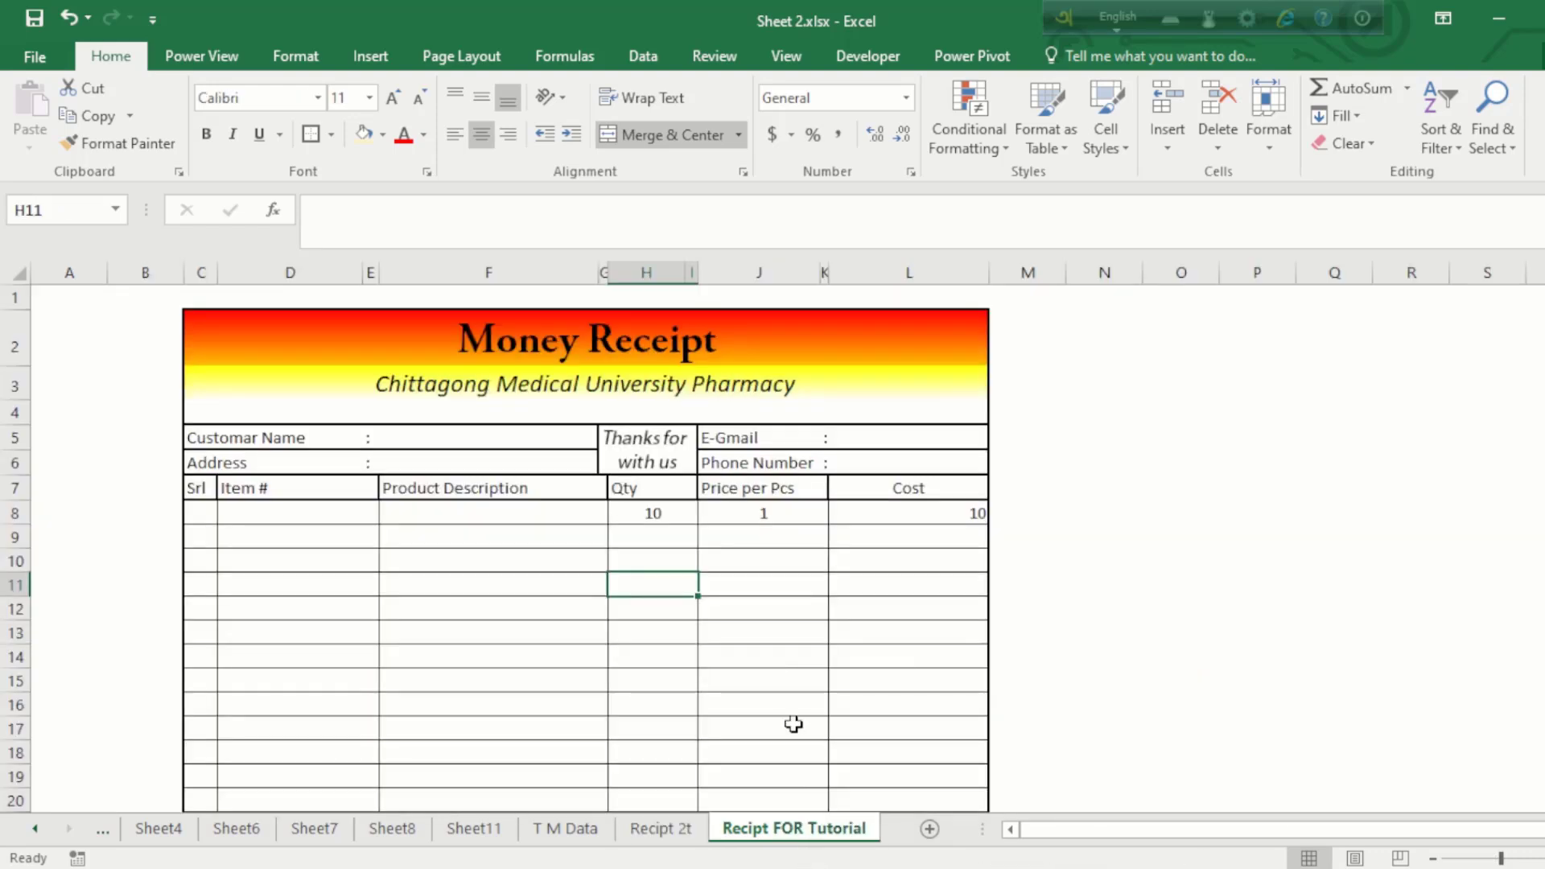
Step: Look over the tutorial receipt's item table, pharmacy subtitle and Money Receipt title
click(533, 580)
drag(219, 512, 938, 779)
click(902, 682)
scroll(853, 459, up, 5)
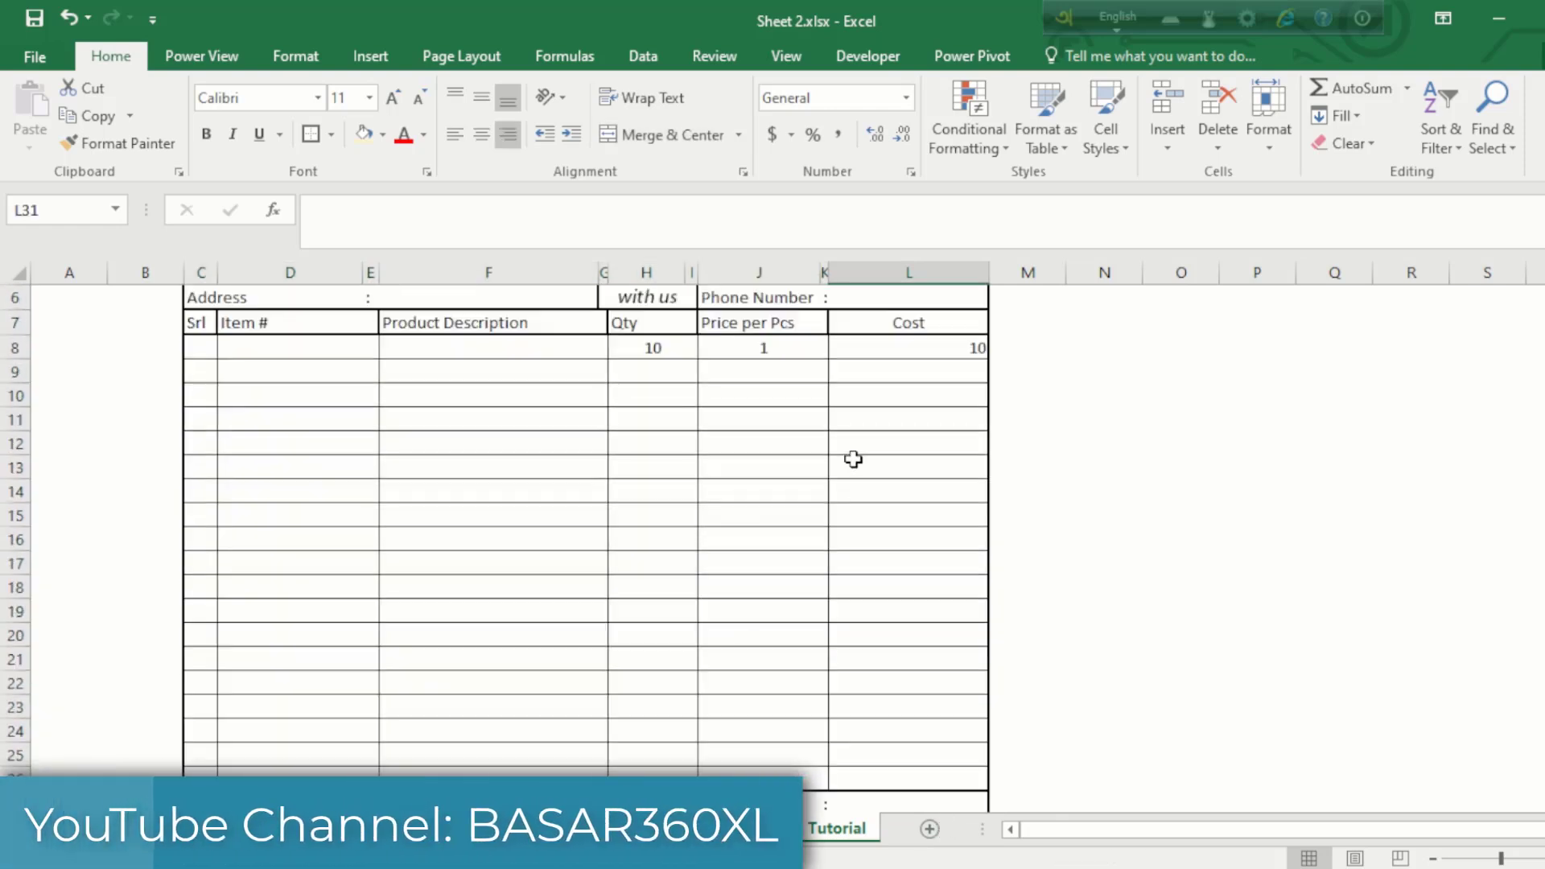
click(541, 373)
click(387, 344)
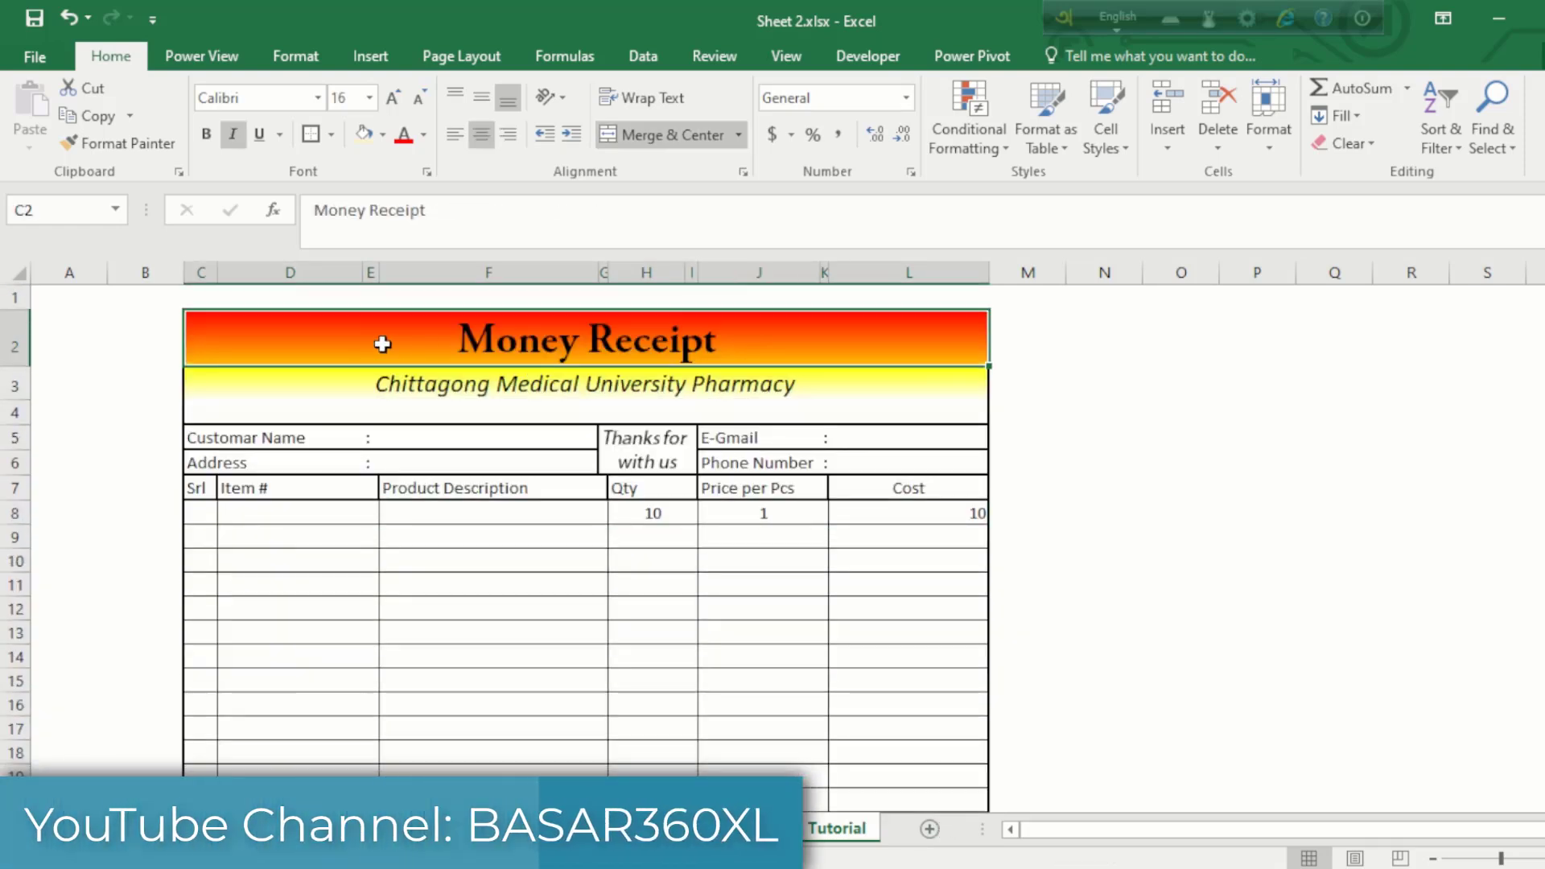
drag(369, 334, 427, 609)
click(431, 611)
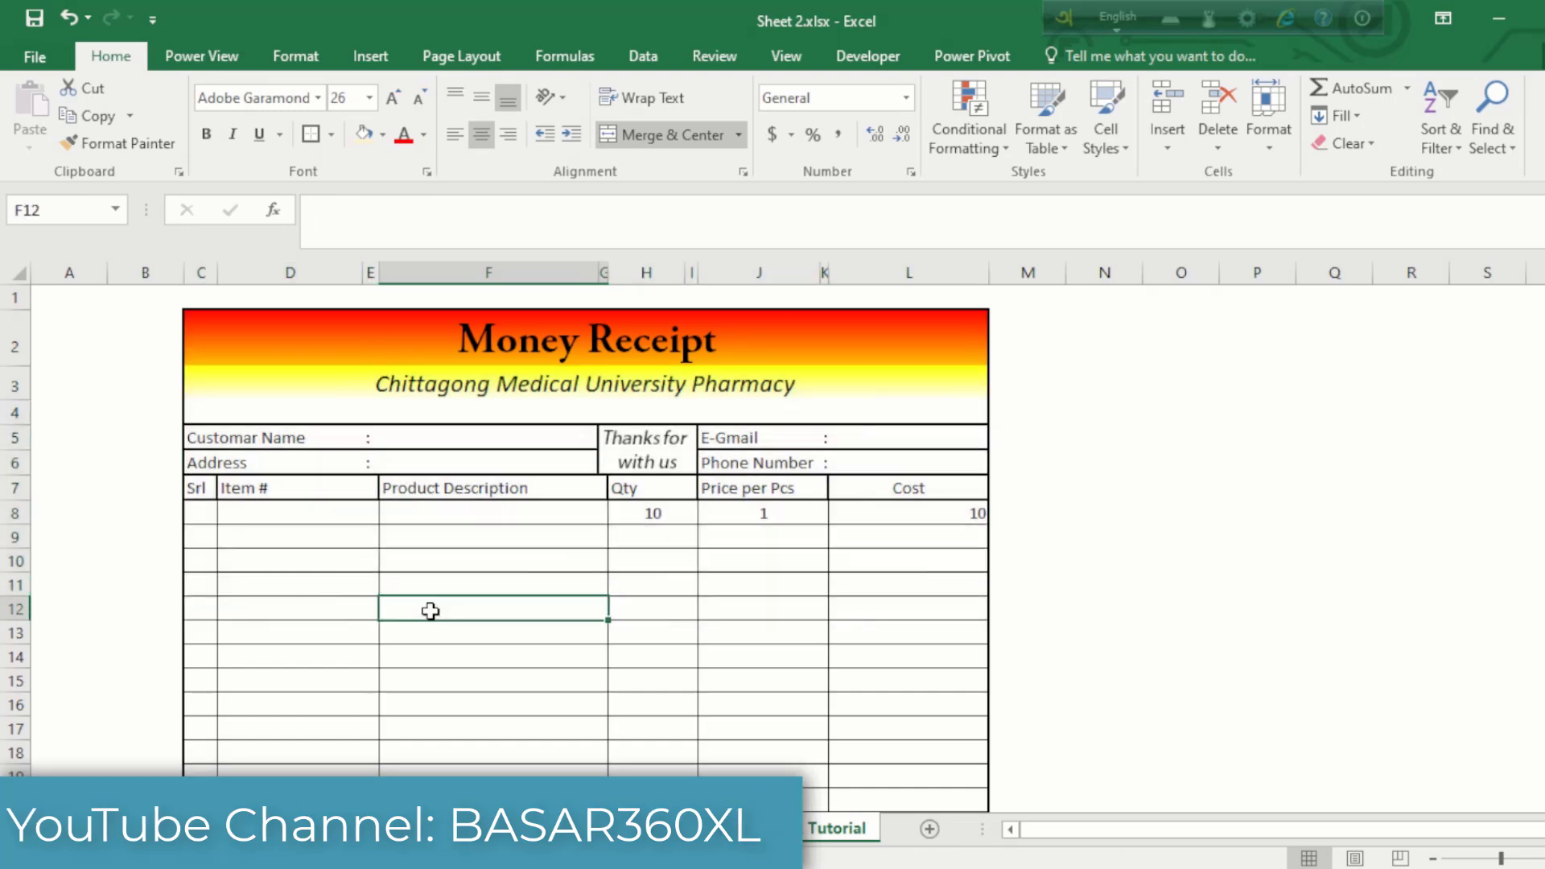
Step: Clear row 8's sample quantity and price in H8:K8 and the =J8*H8 cost formula in L8
click(648, 515)
drag(649, 514, 753, 519)
key(Delete)
click(891, 523)
key(Delete)
click(554, 531)
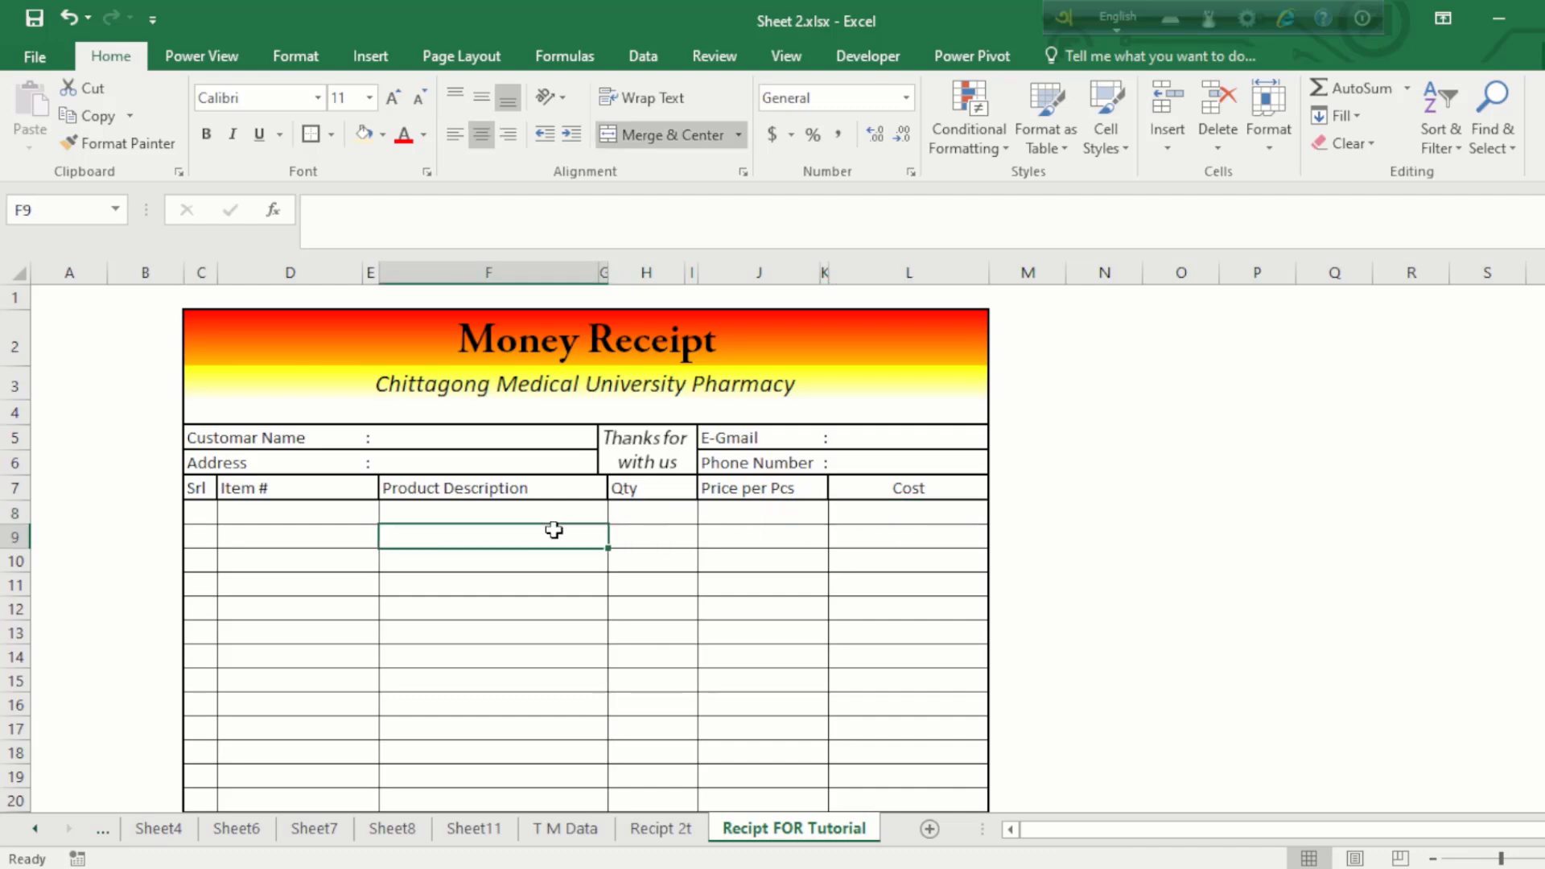
click(284, 505)
click(204, 510)
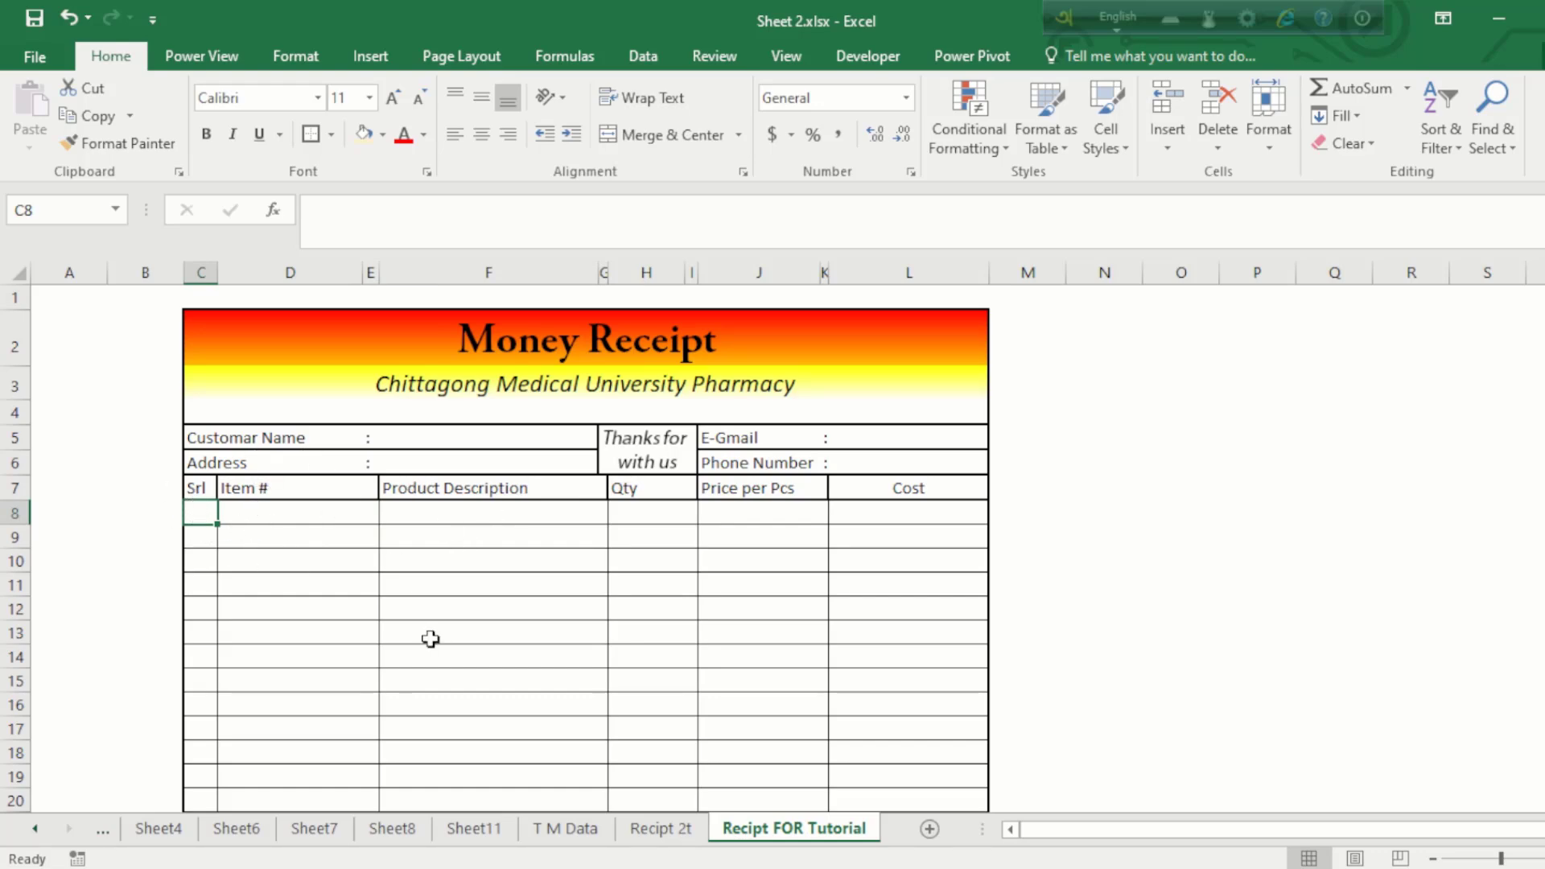
Step: Enter =IF(D8="","",ROW()-ROW($C$7)) in C8, accepting Excel's suggested correction
text(=if)
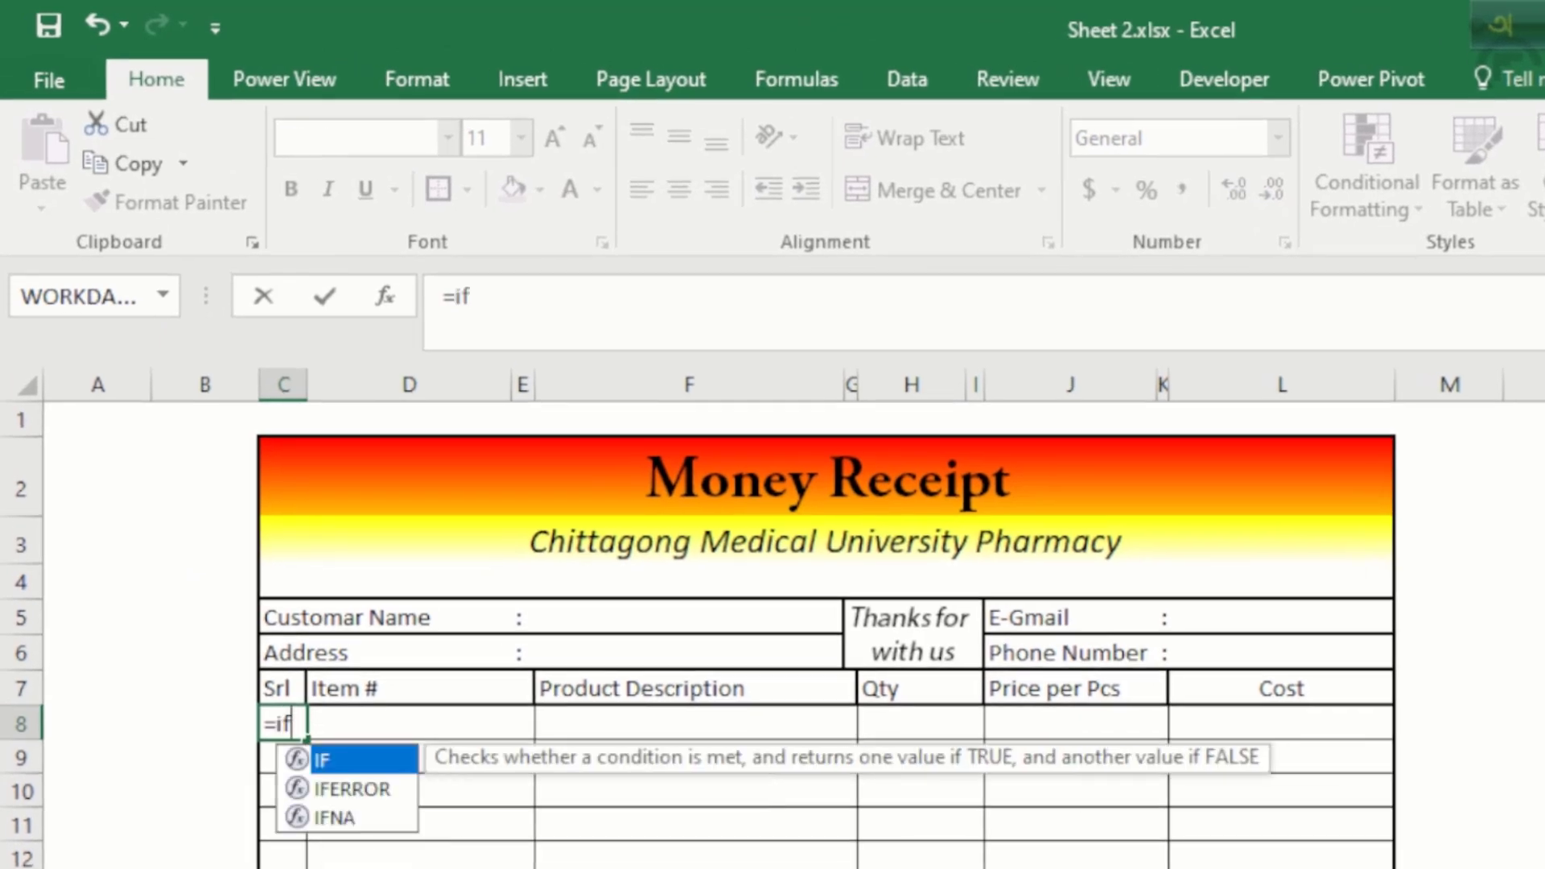
key(Tab)
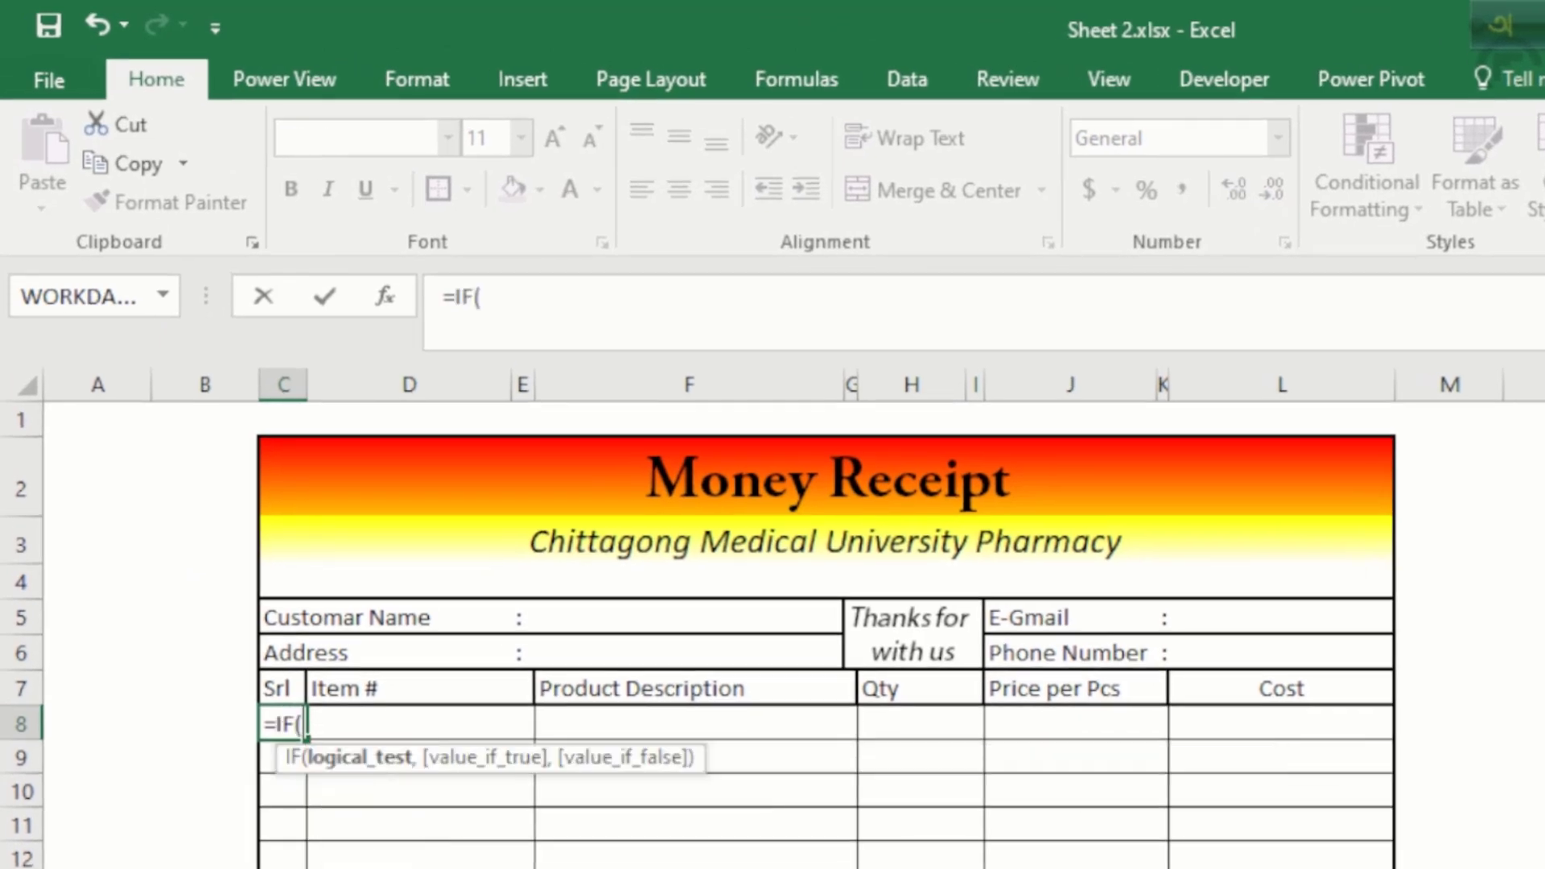
click(414, 720)
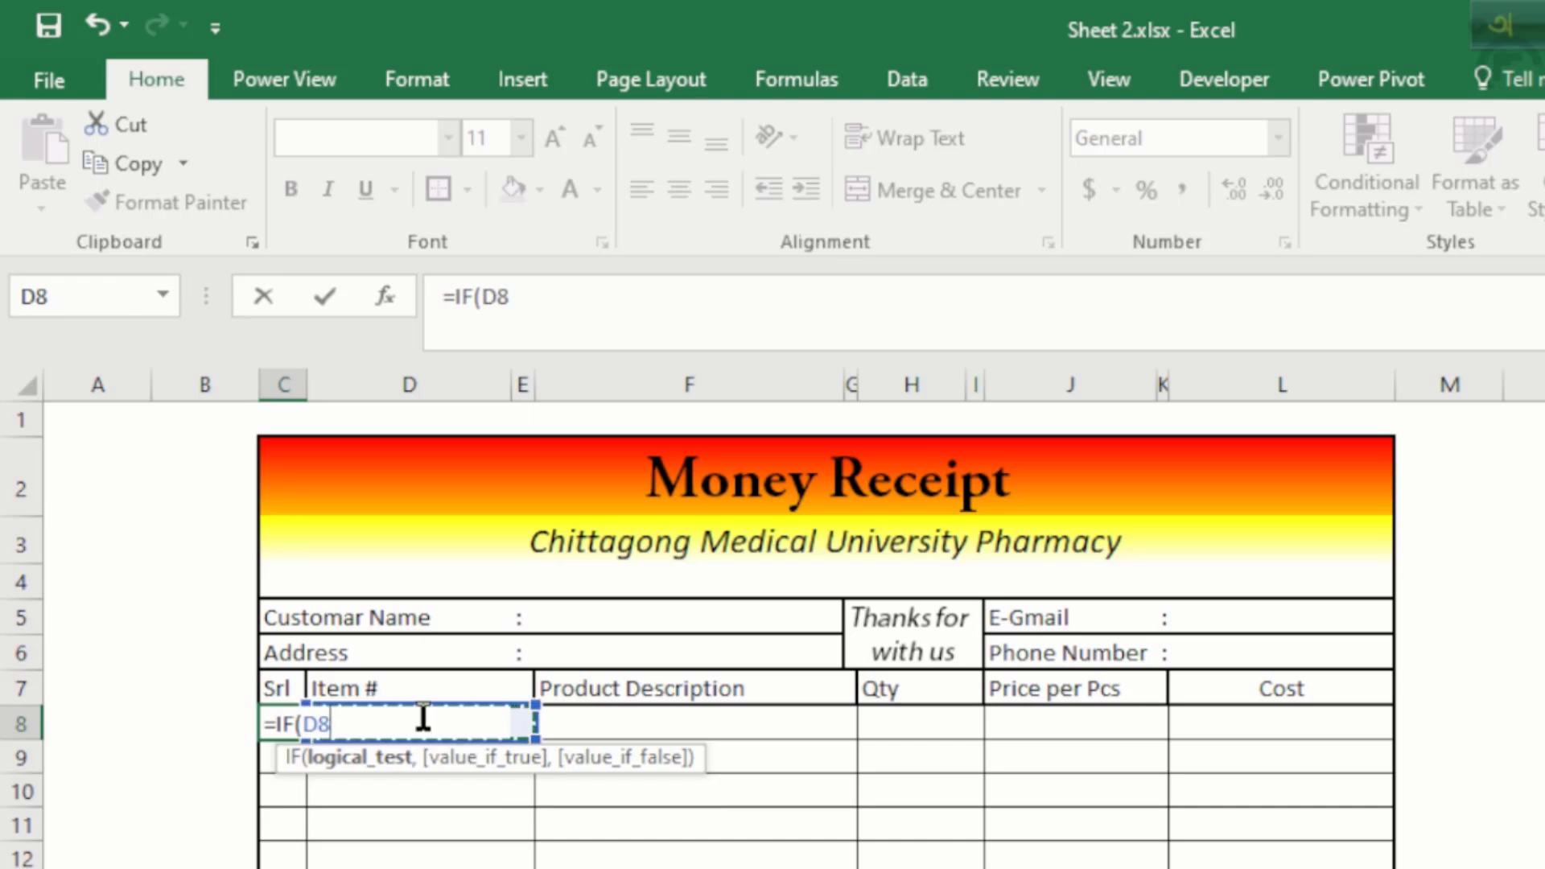
text(="",)
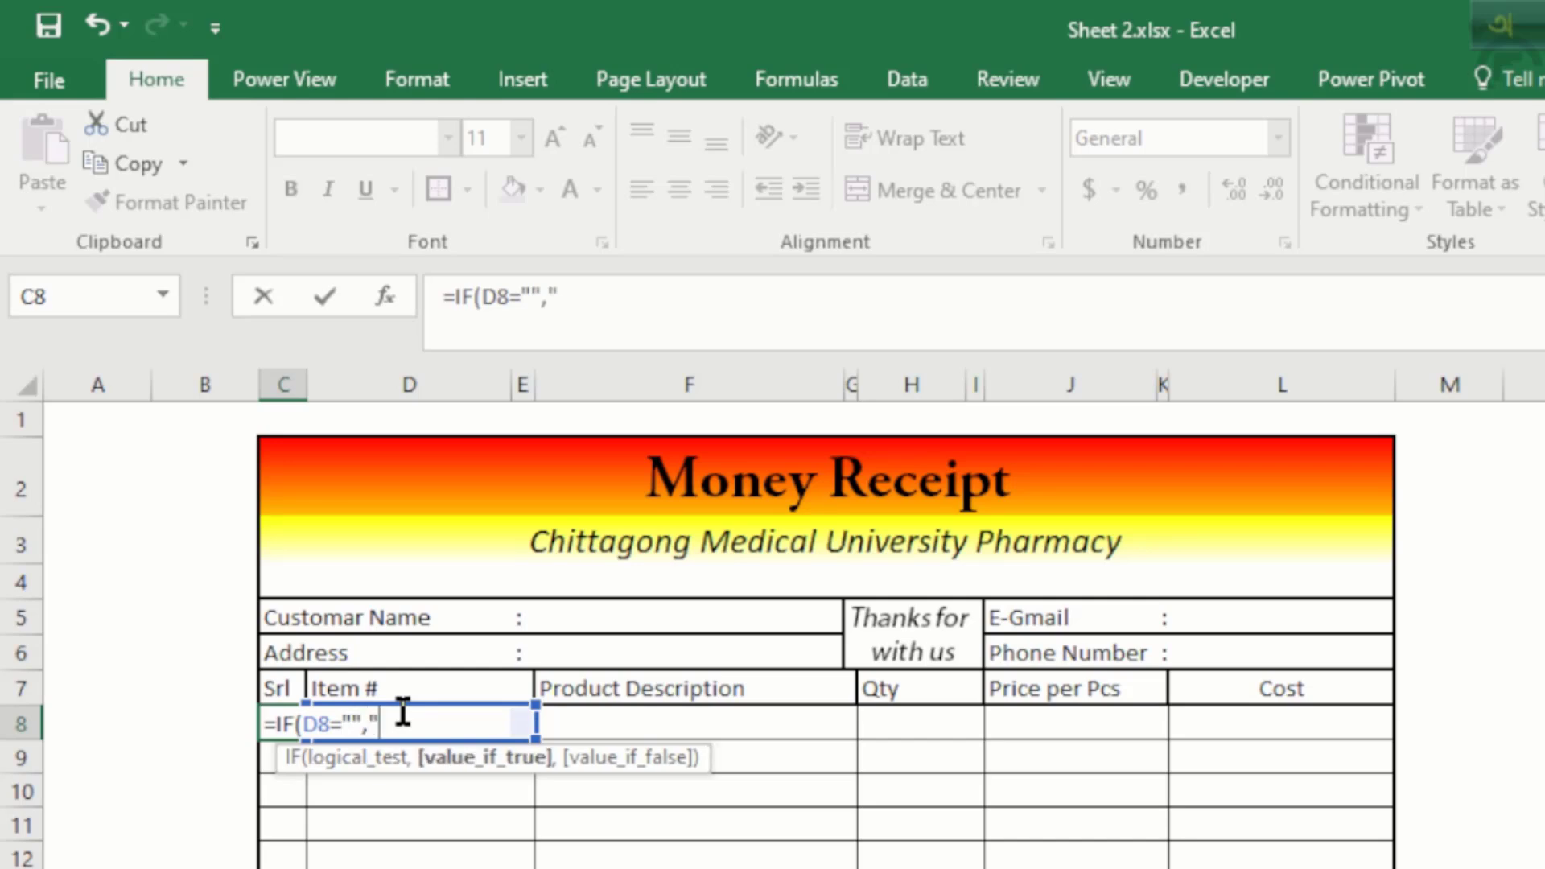
text("",)
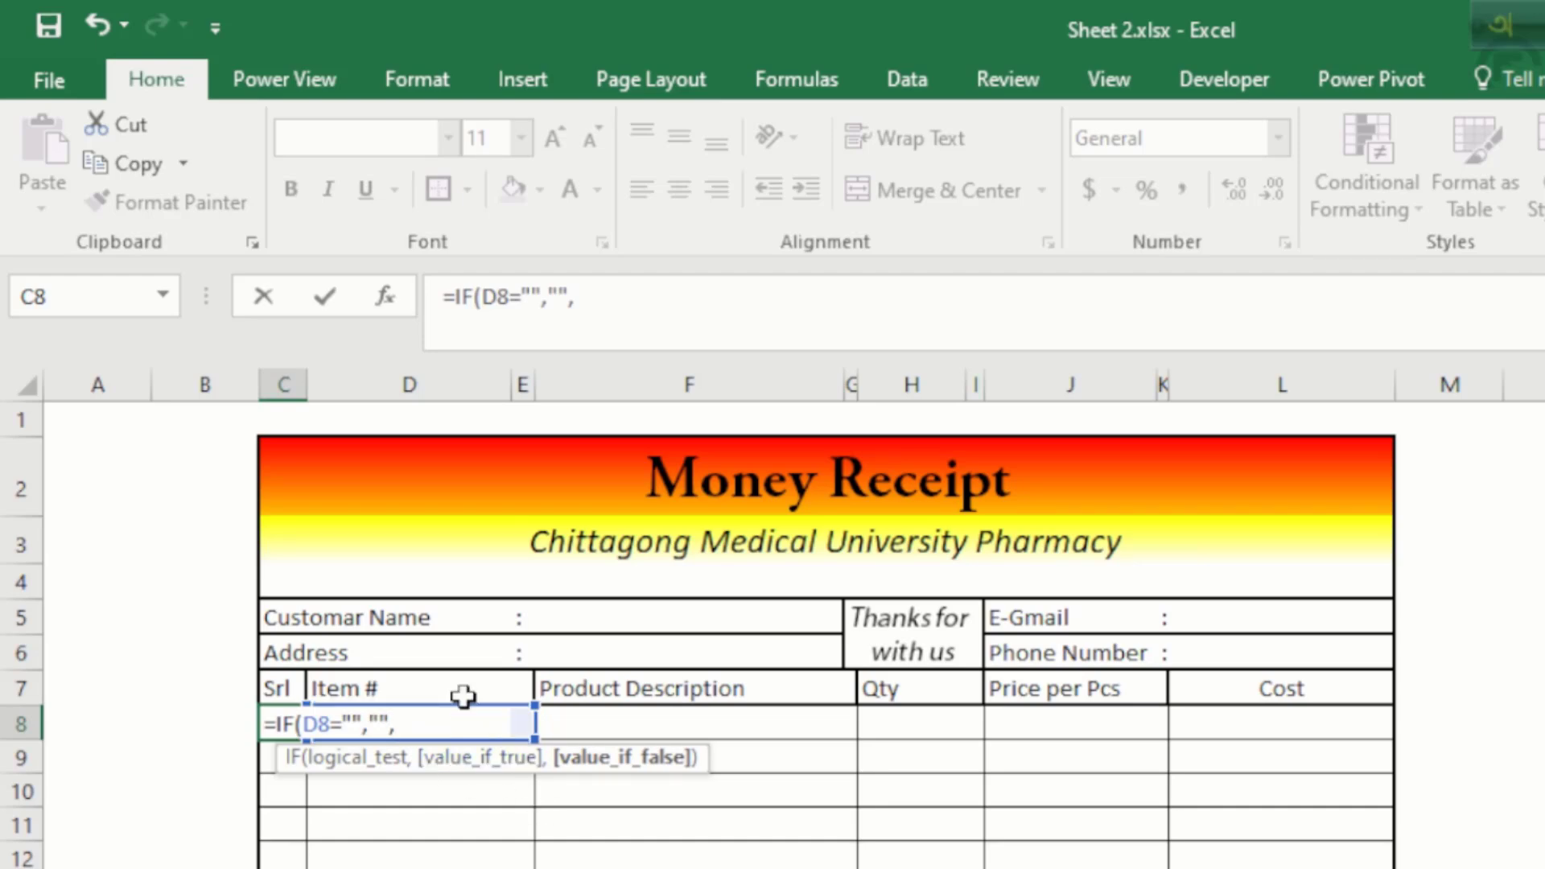
text(ro)
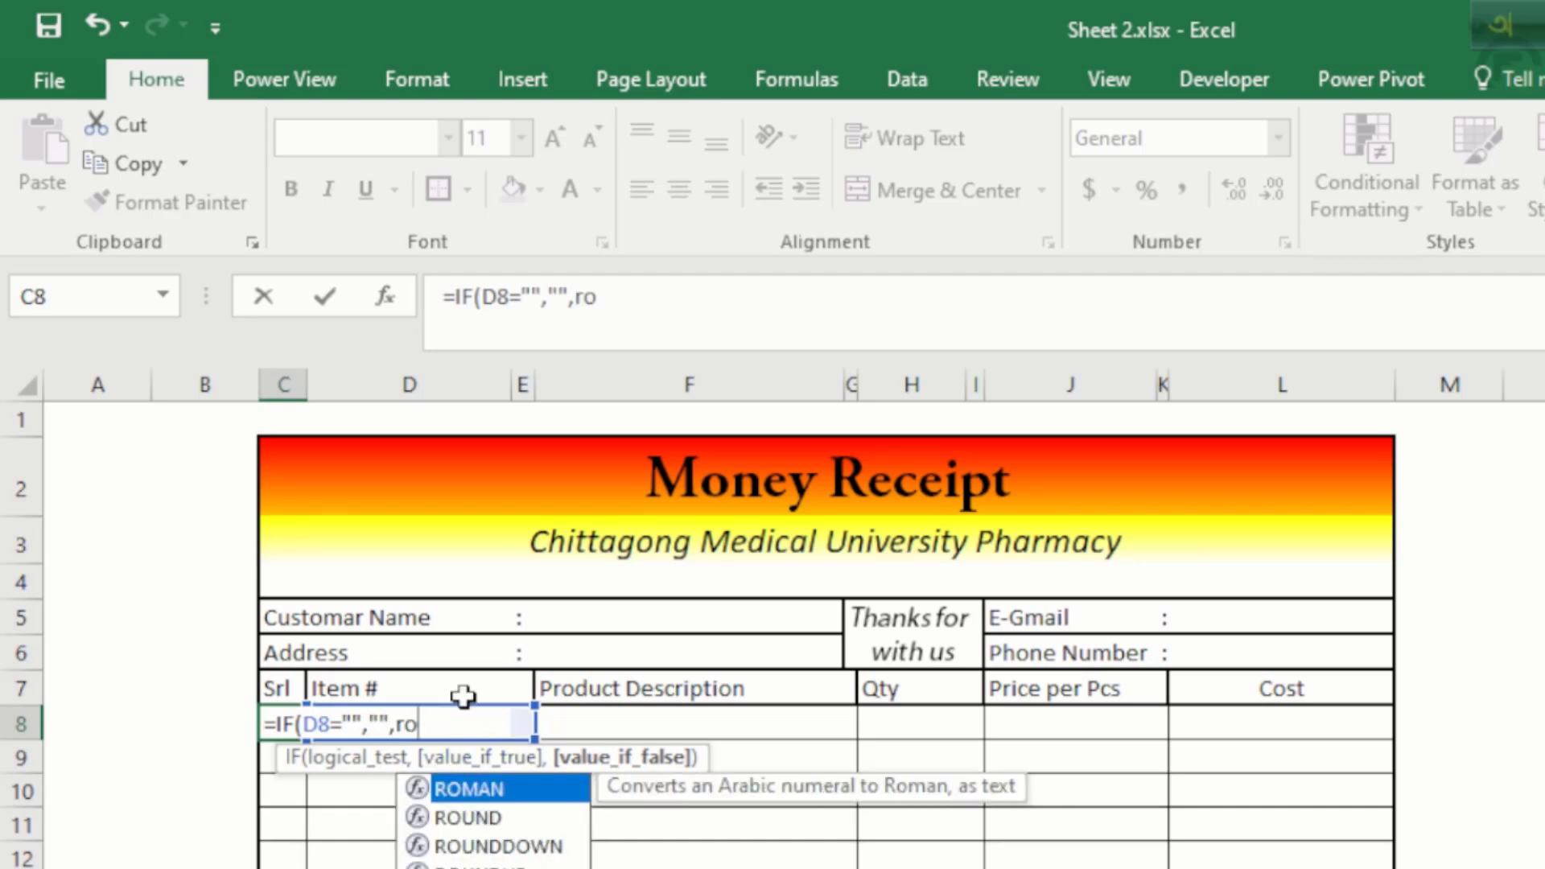
text(w)
key(Tab)
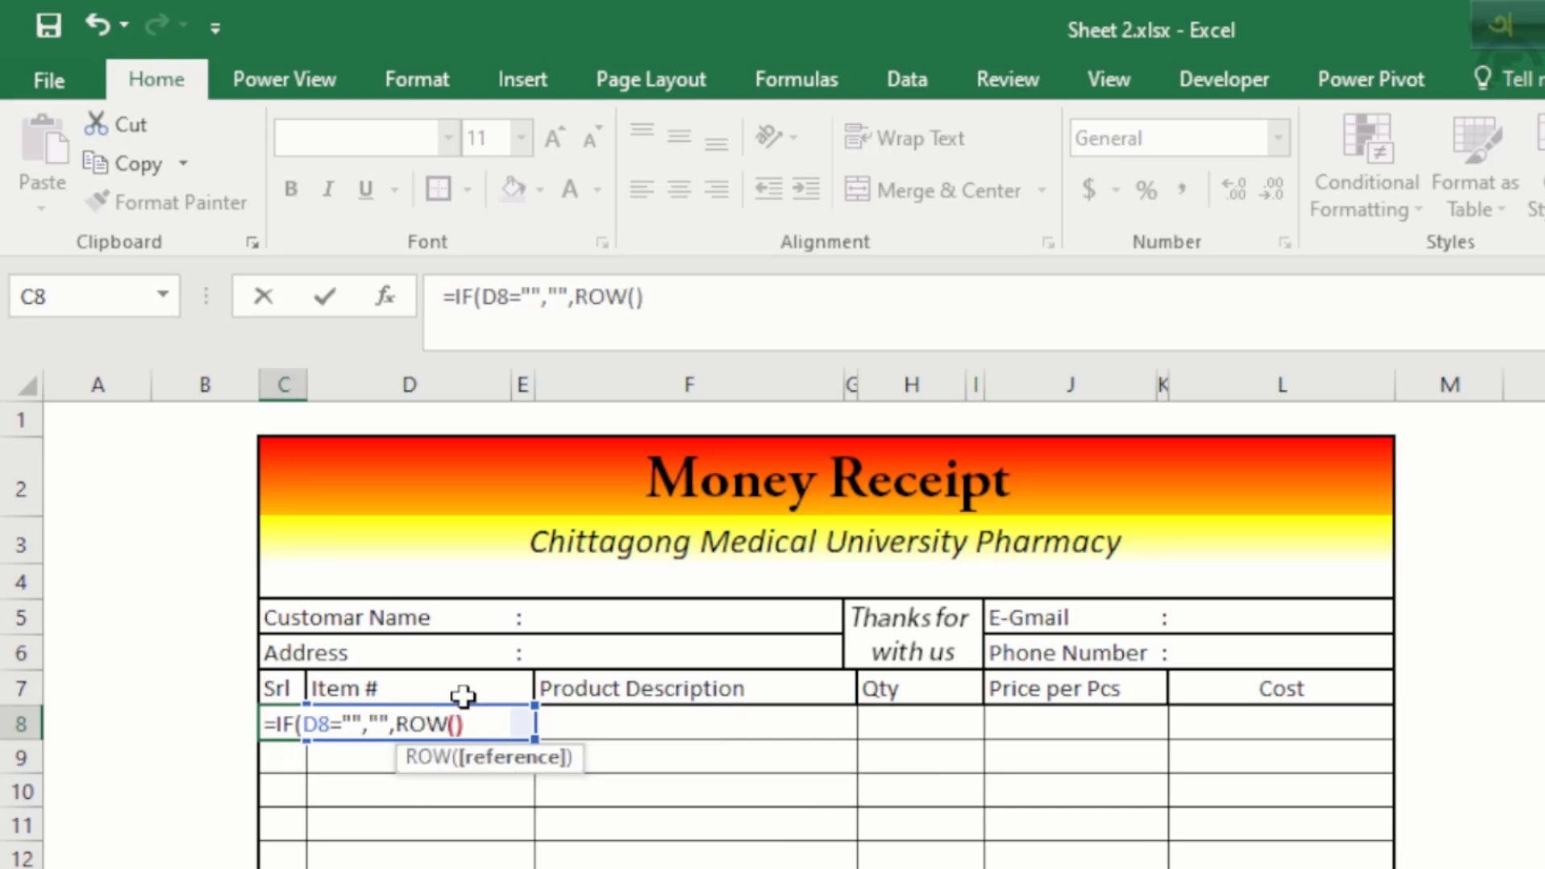
text()-row)
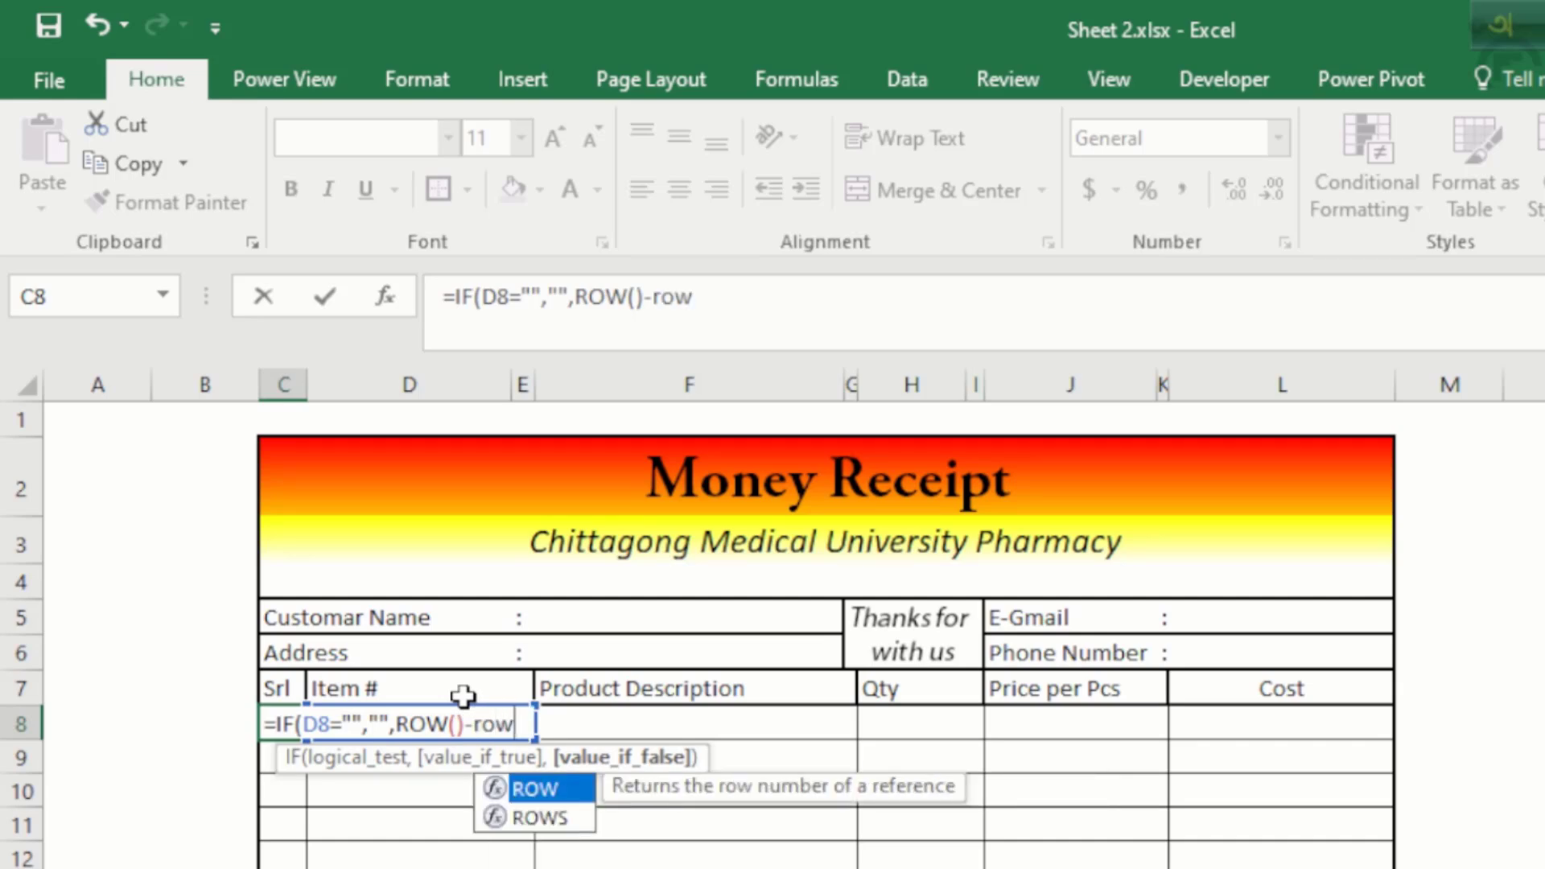
key(Tab)
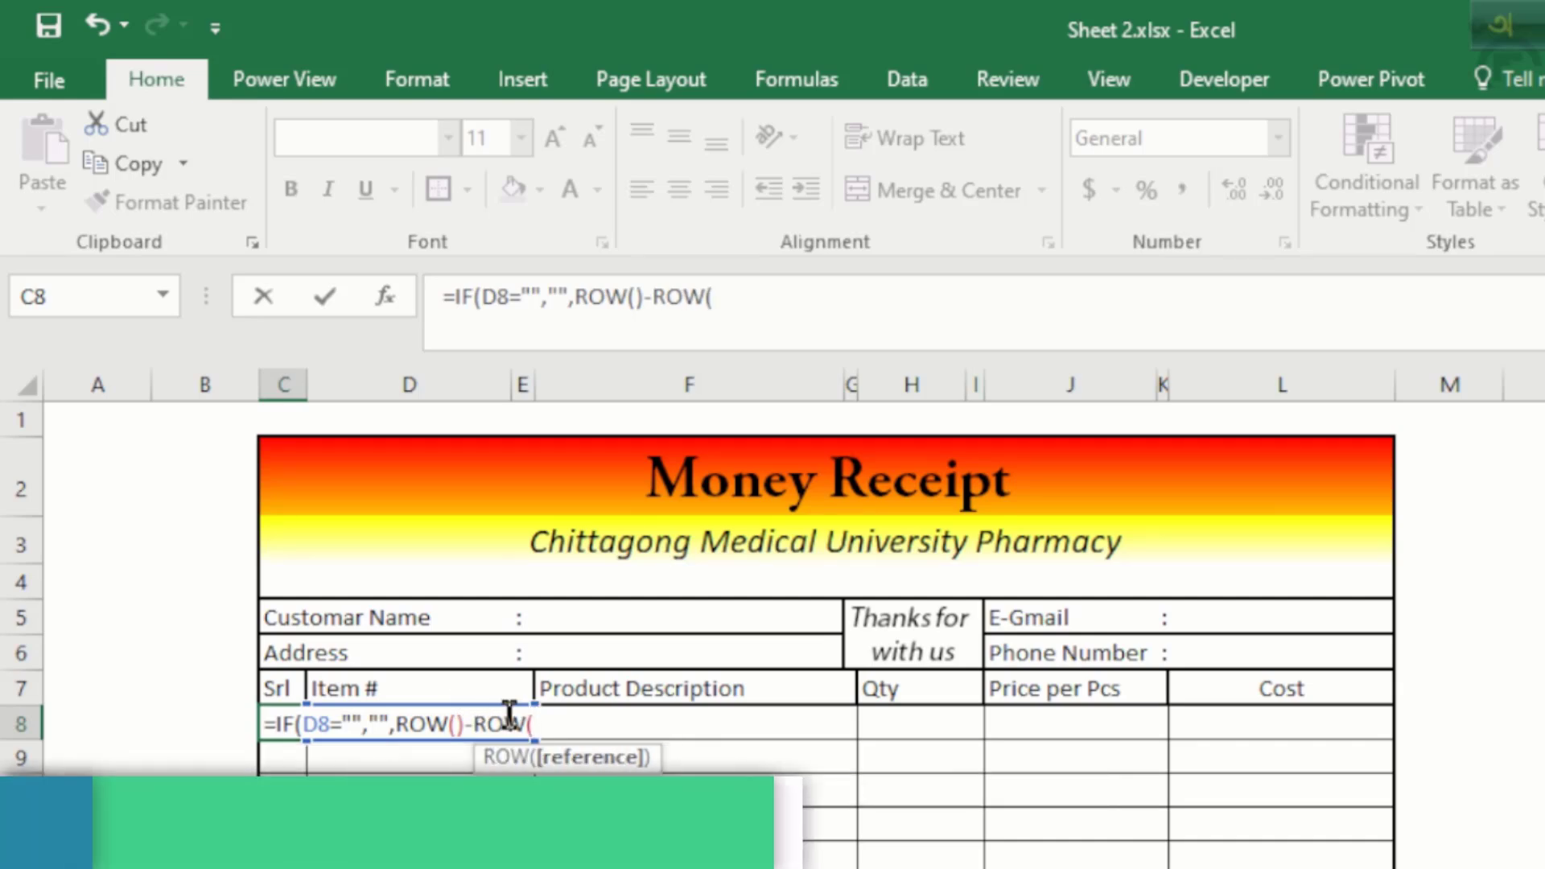
click(281, 685)
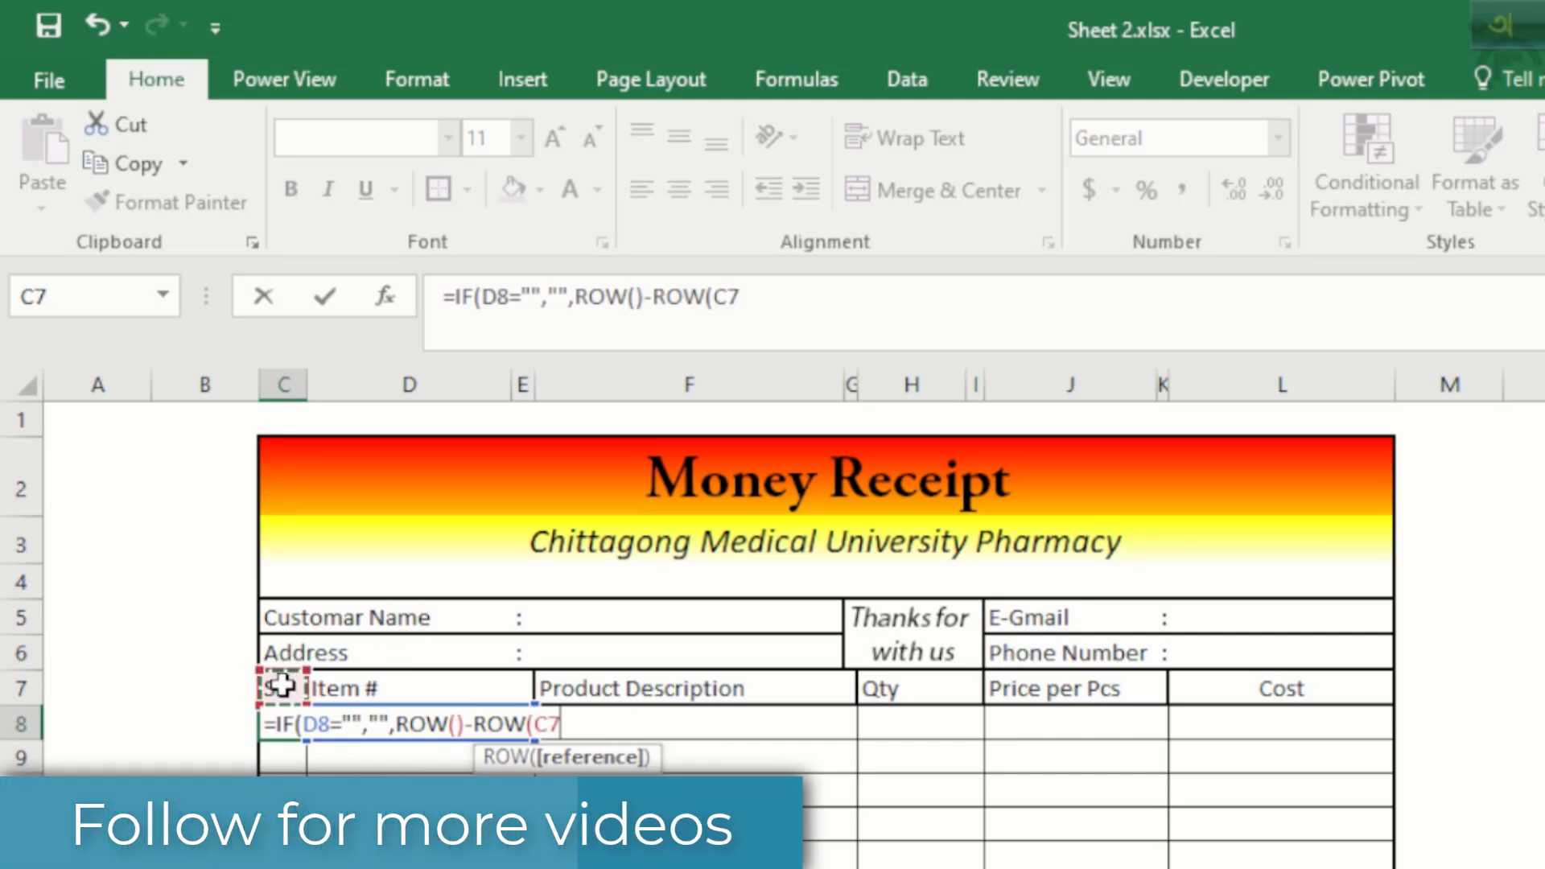
key(F4)
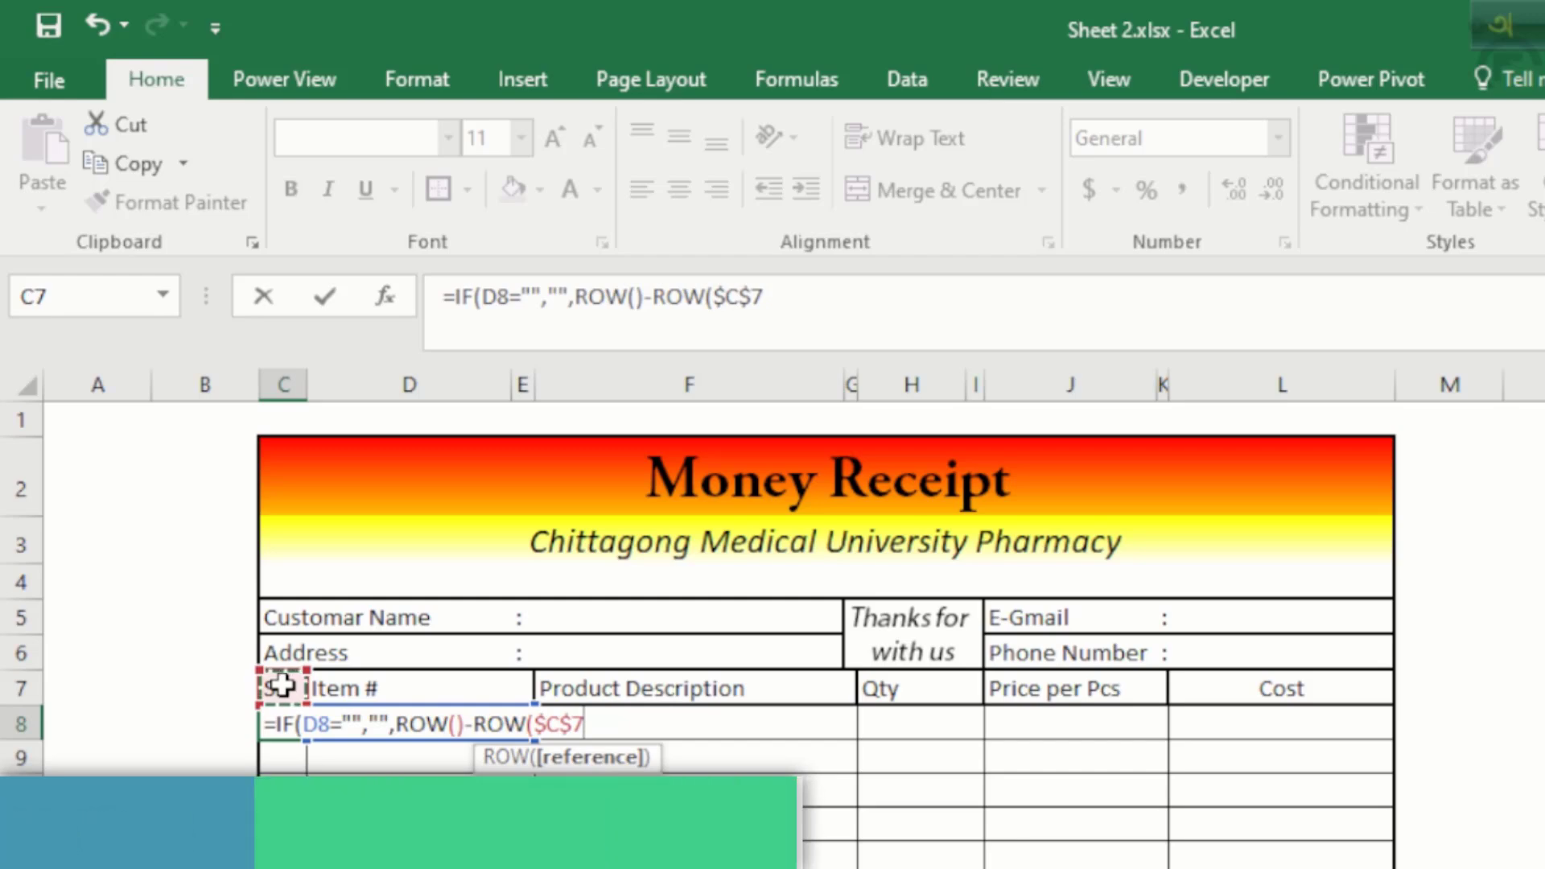
text())
key(Return)
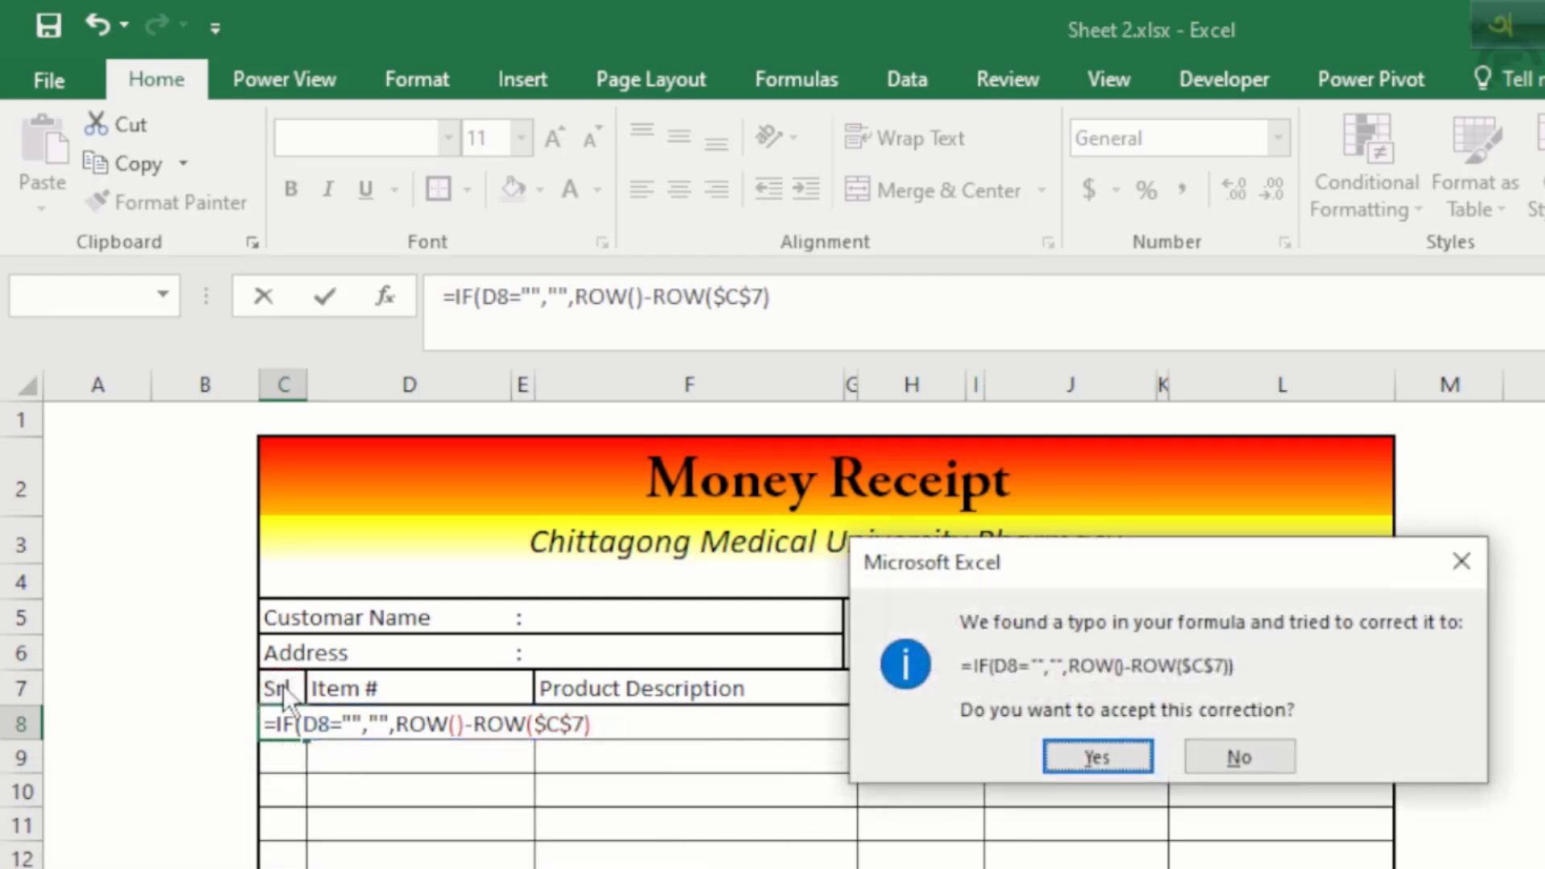
key(Return)
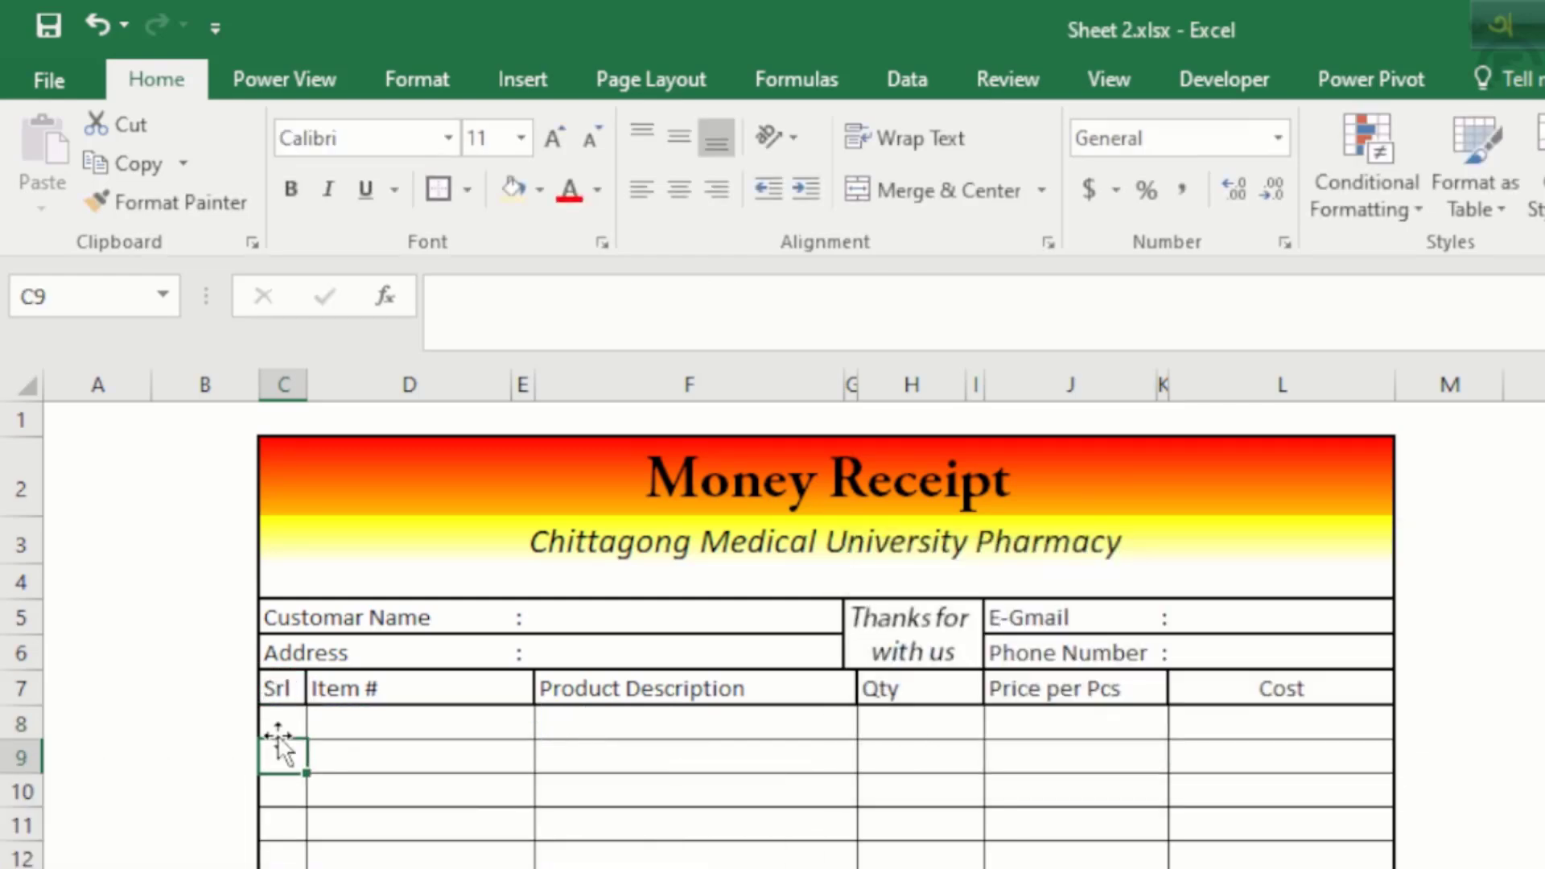
Step: Copy the serial-number formula from C8
click(282, 712)
key(ctrl+c)
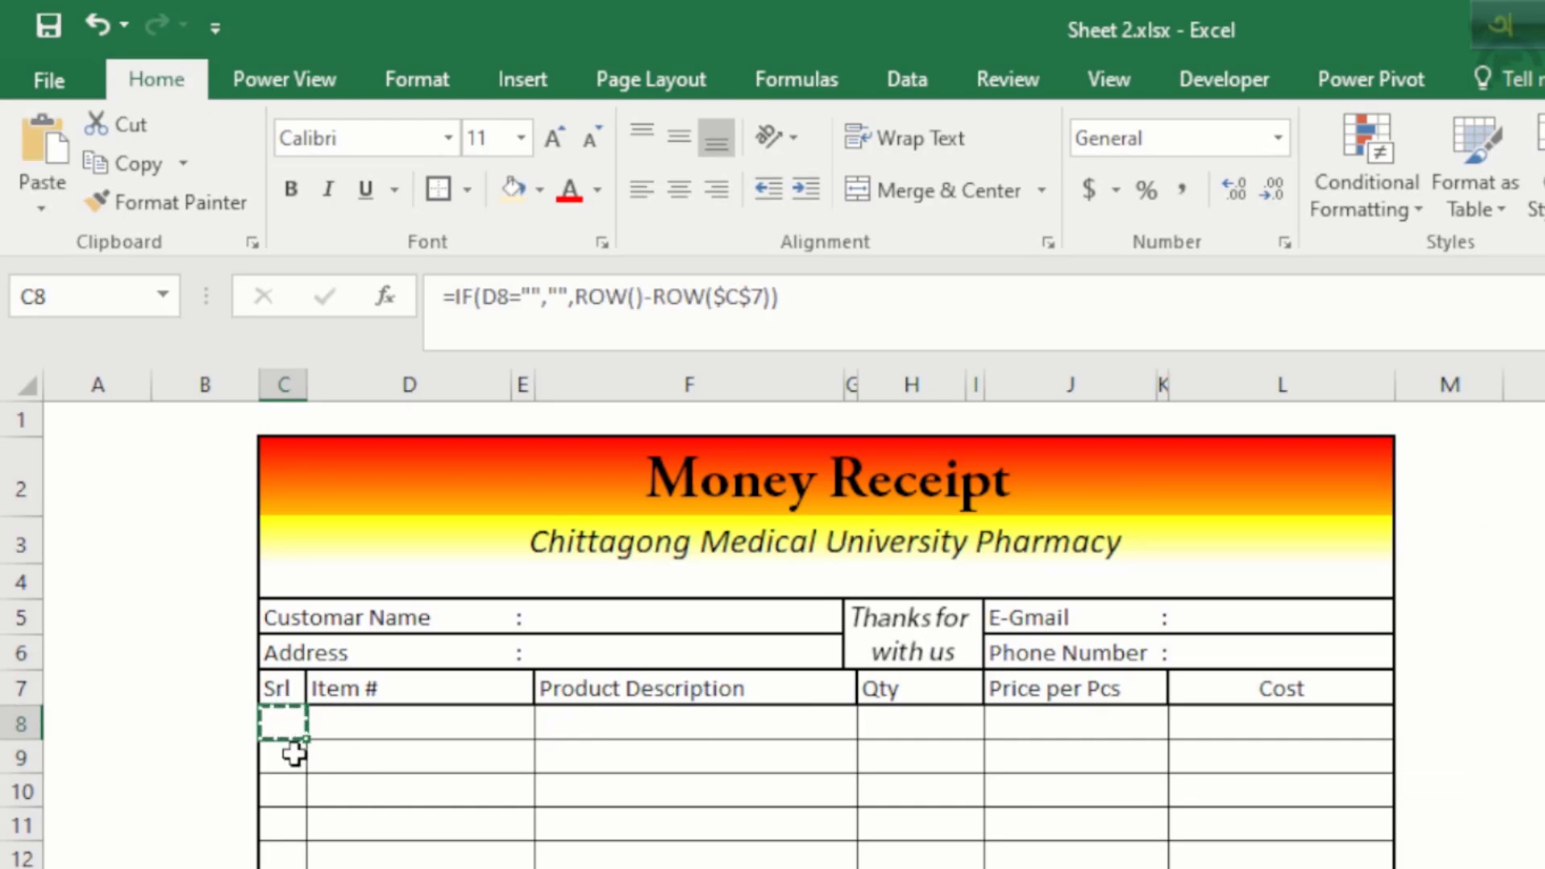
scroll(362, 766, down, 2)
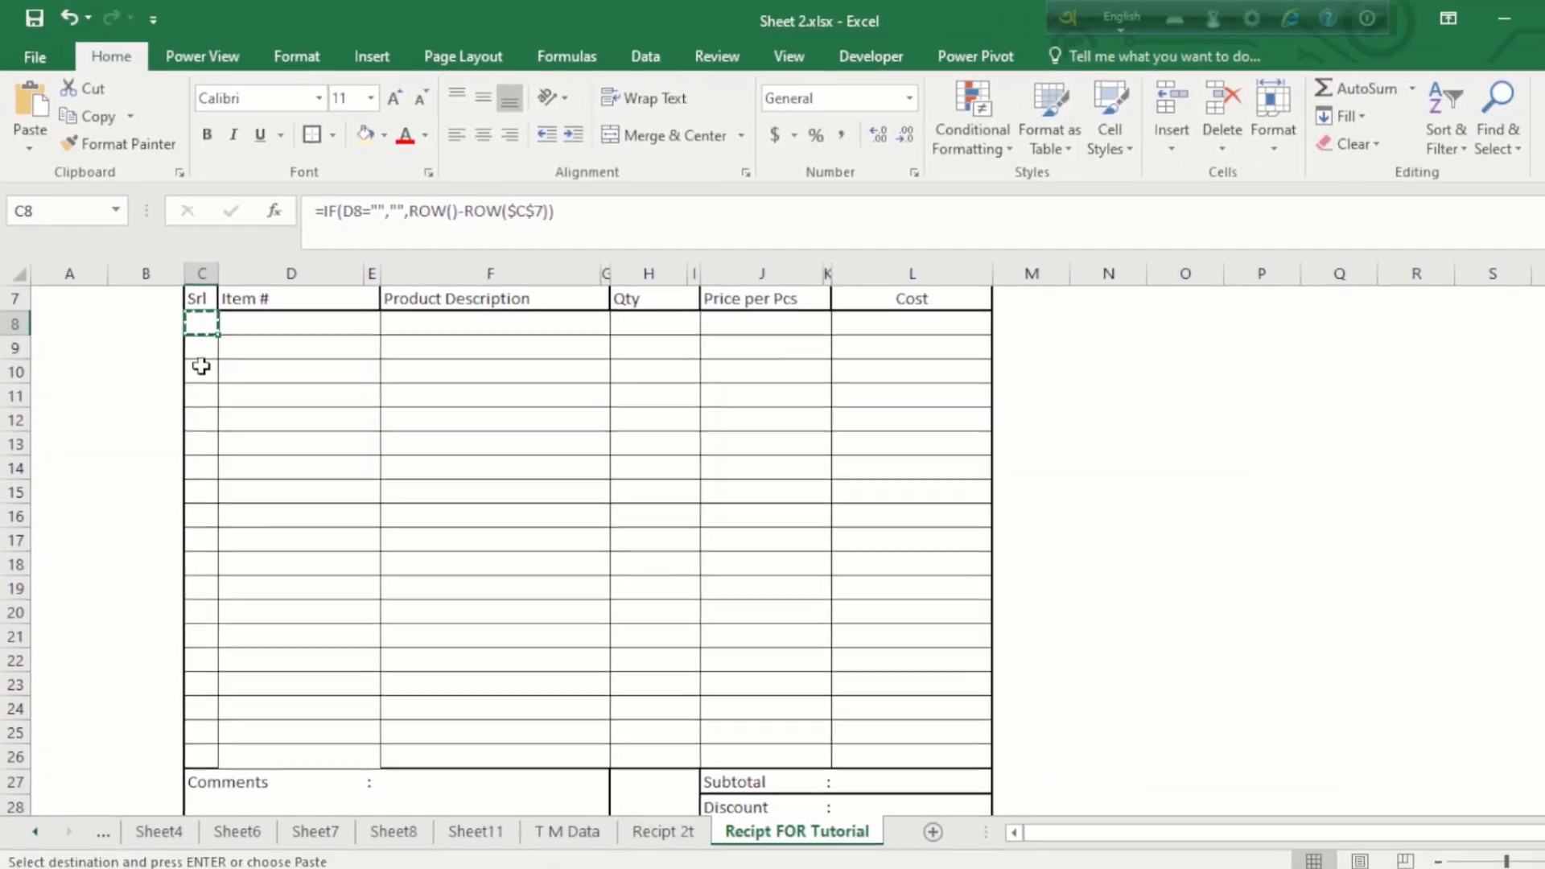
Step: Paste the serial-number formula as formulas only into C9:C25
drag(256, 443, 266, 793)
drag(213, 627, 207, 728)
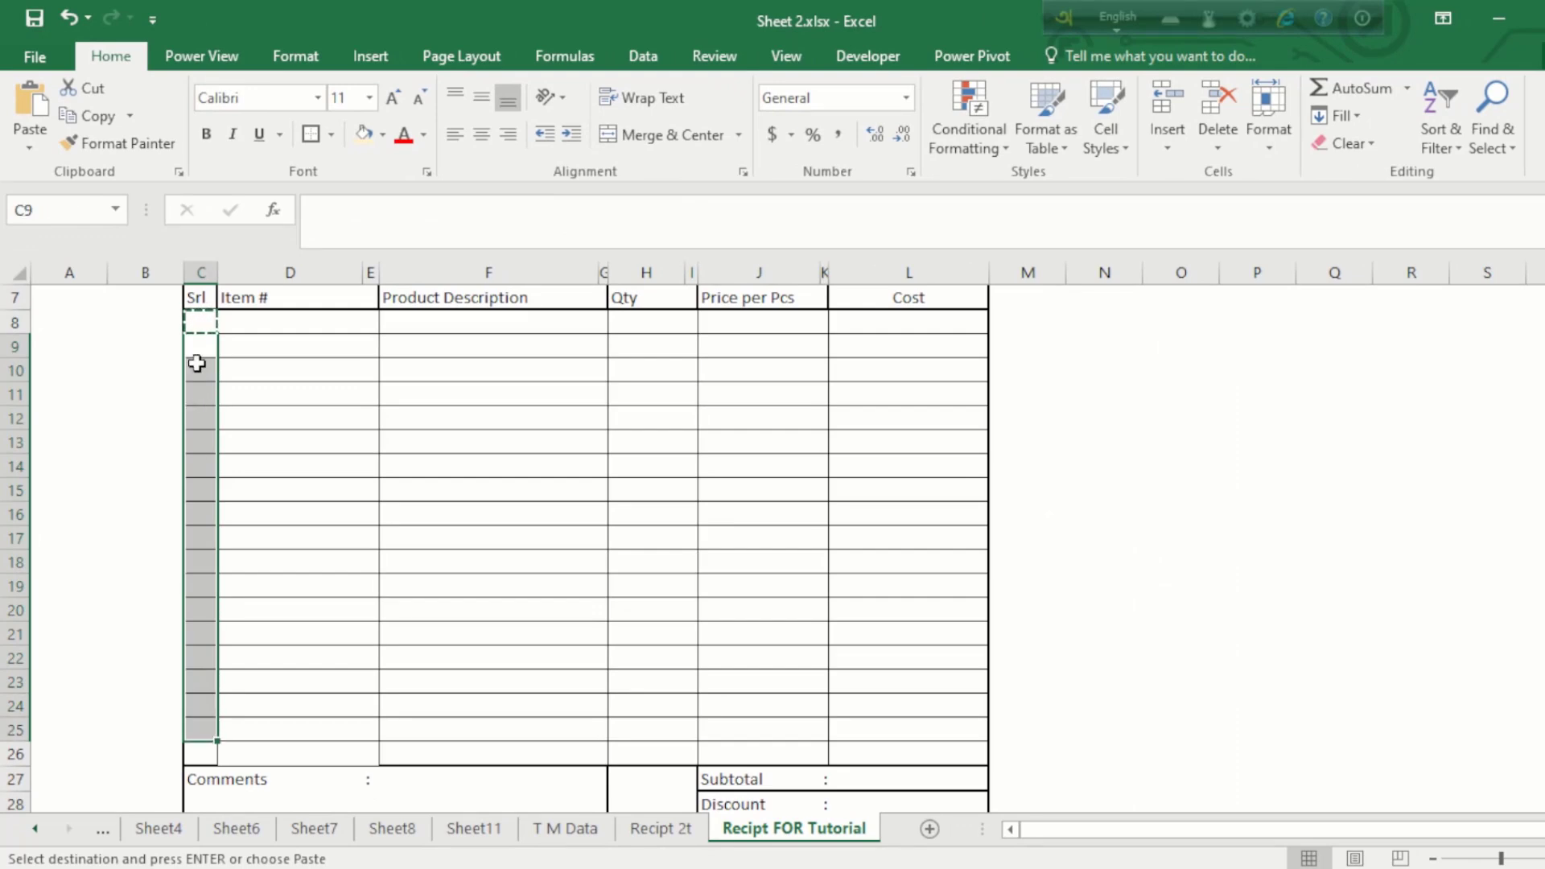
right_click(197, 364)
click(319, 465)
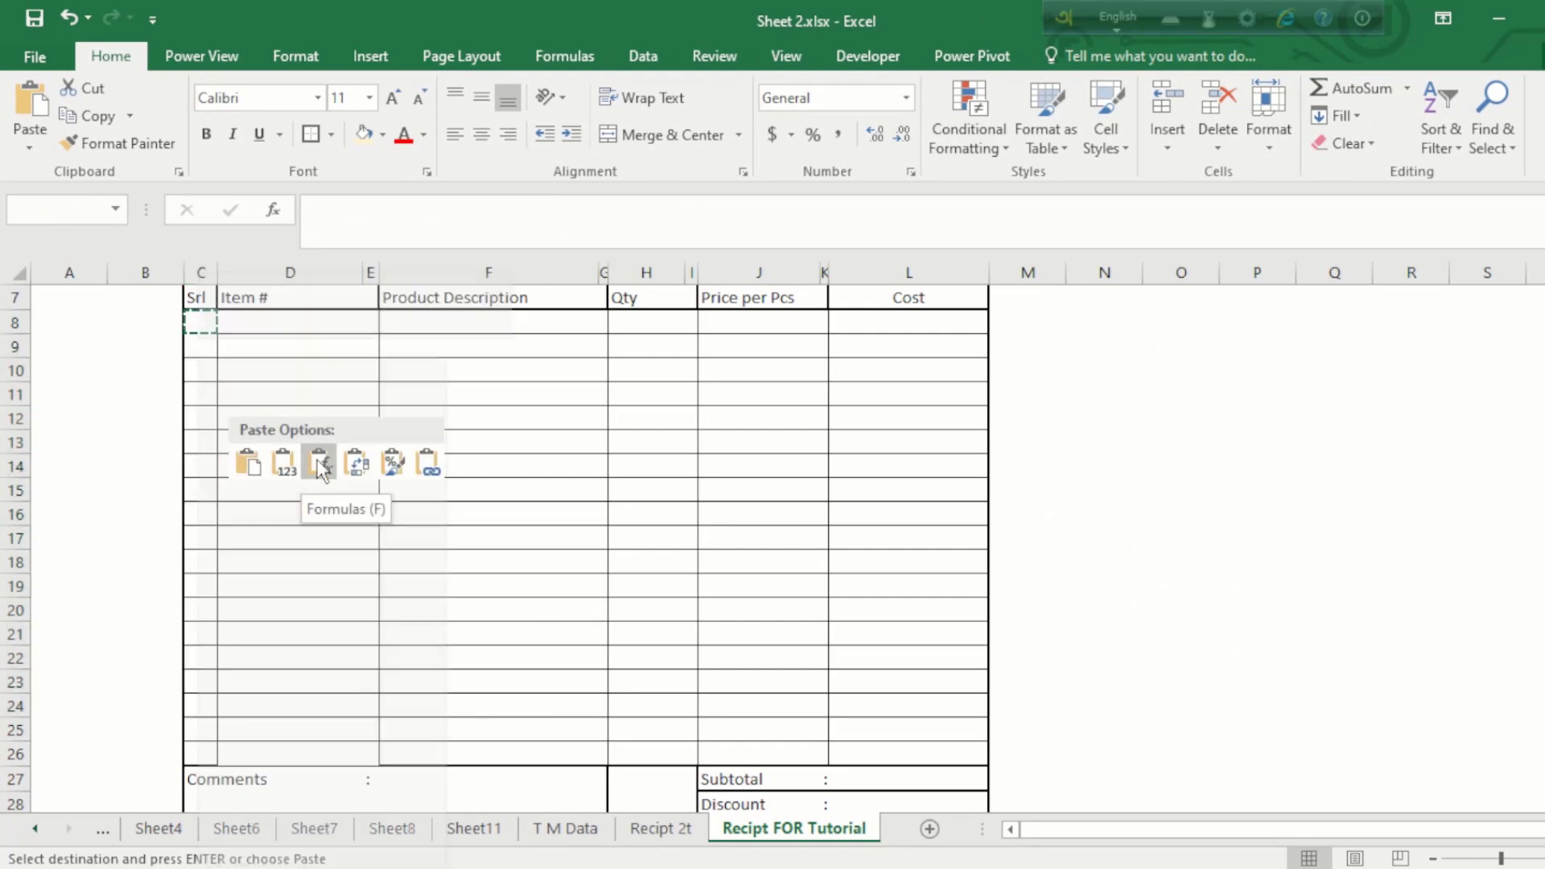
click(320, 471)
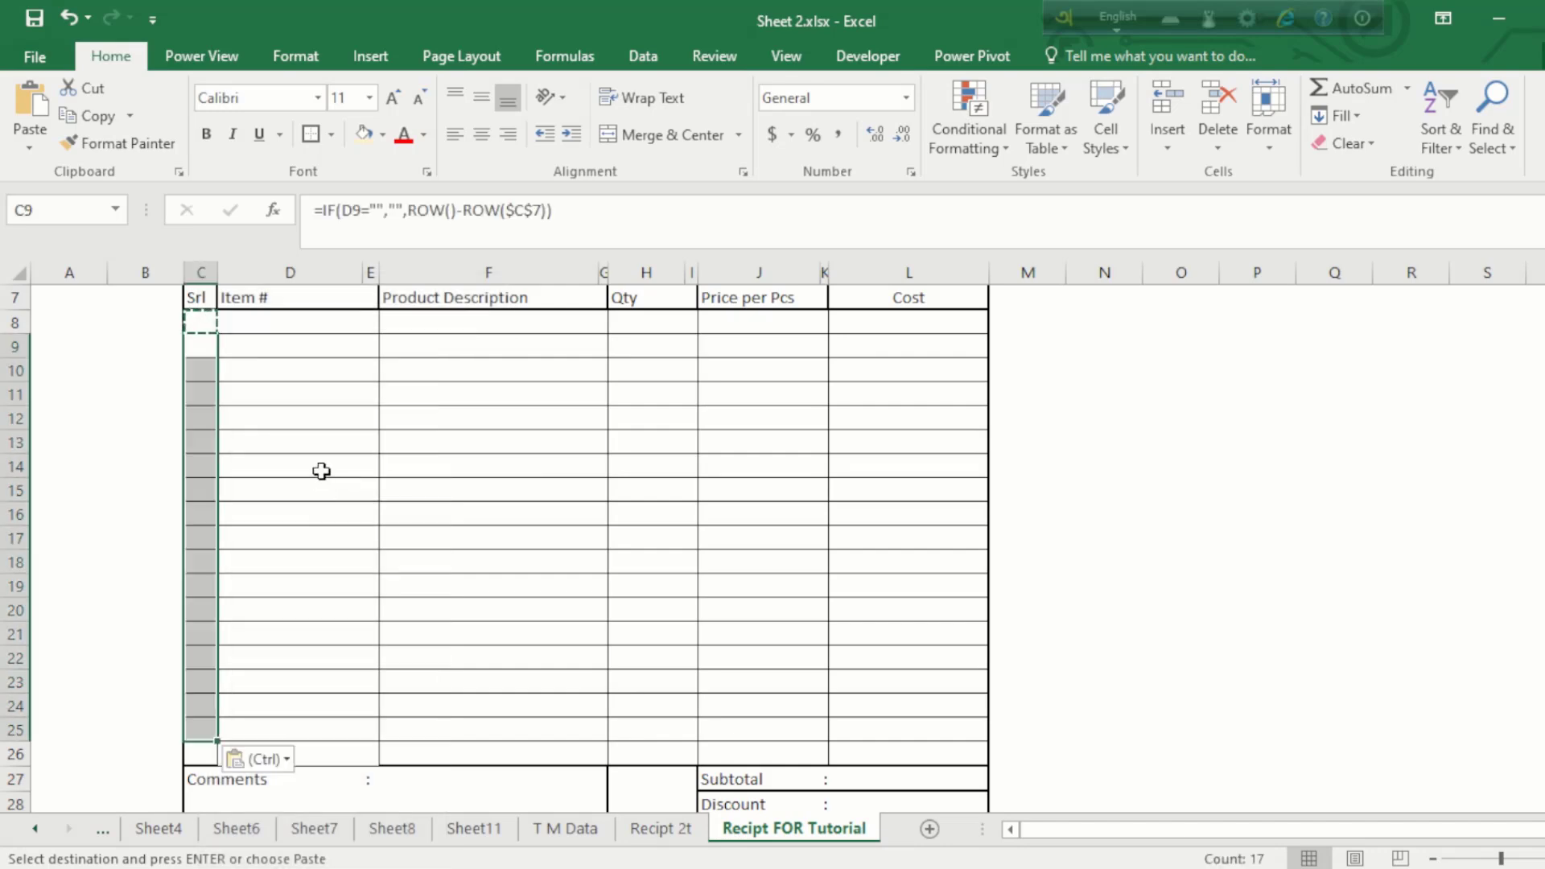
Step: Enter test item values of 1 in D8:D11 to check the serial numbering
click(244, 334)
click(259, 320)
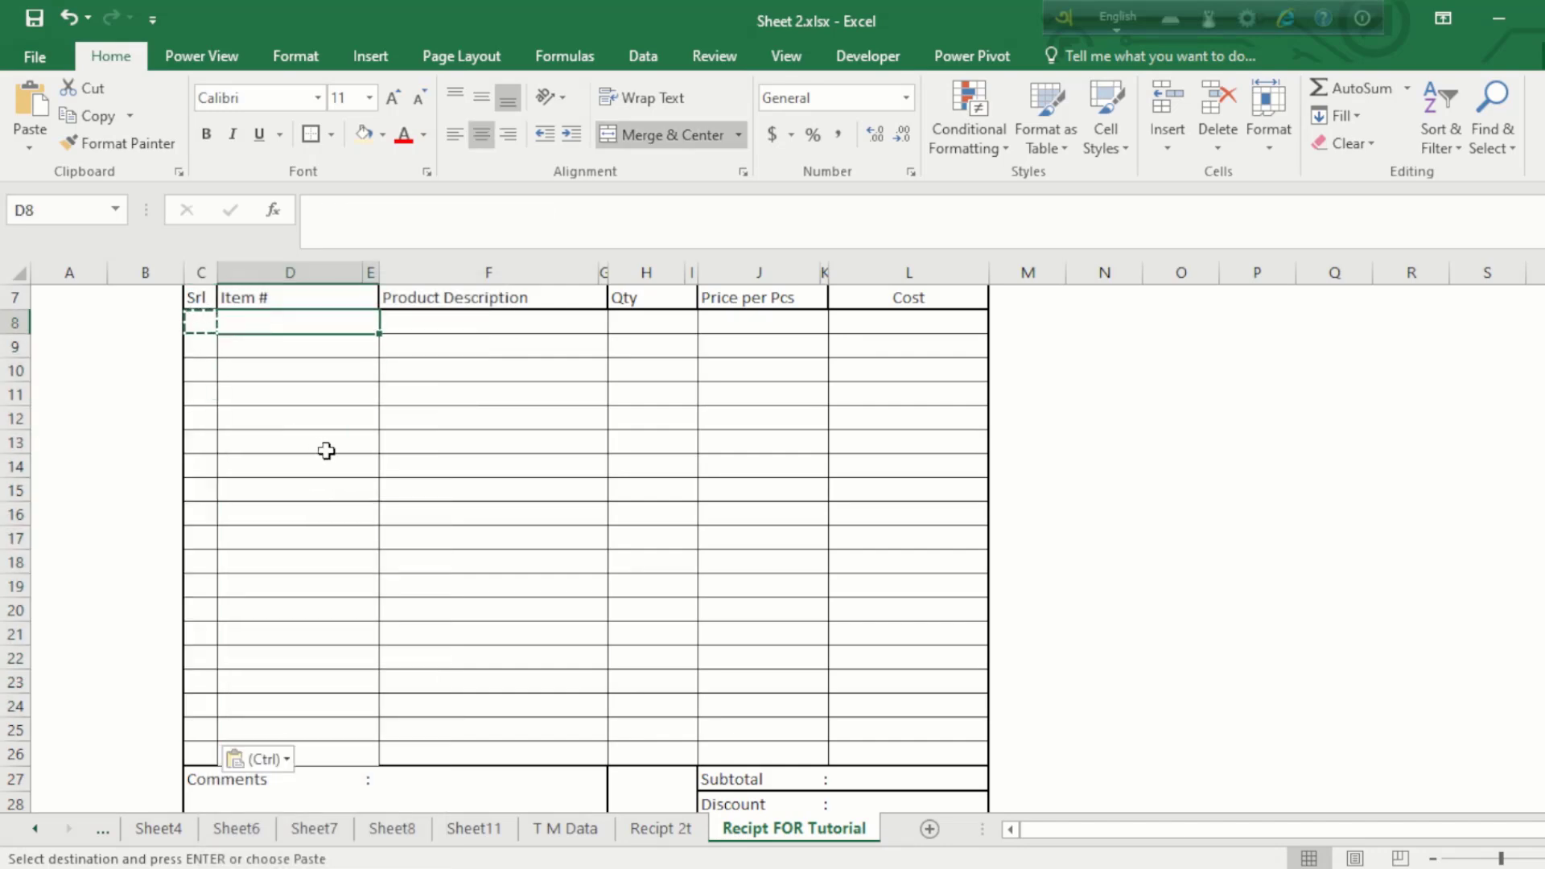
text(1)
key(Return)
text(1)
key(Return)
text(1)
key(Return)
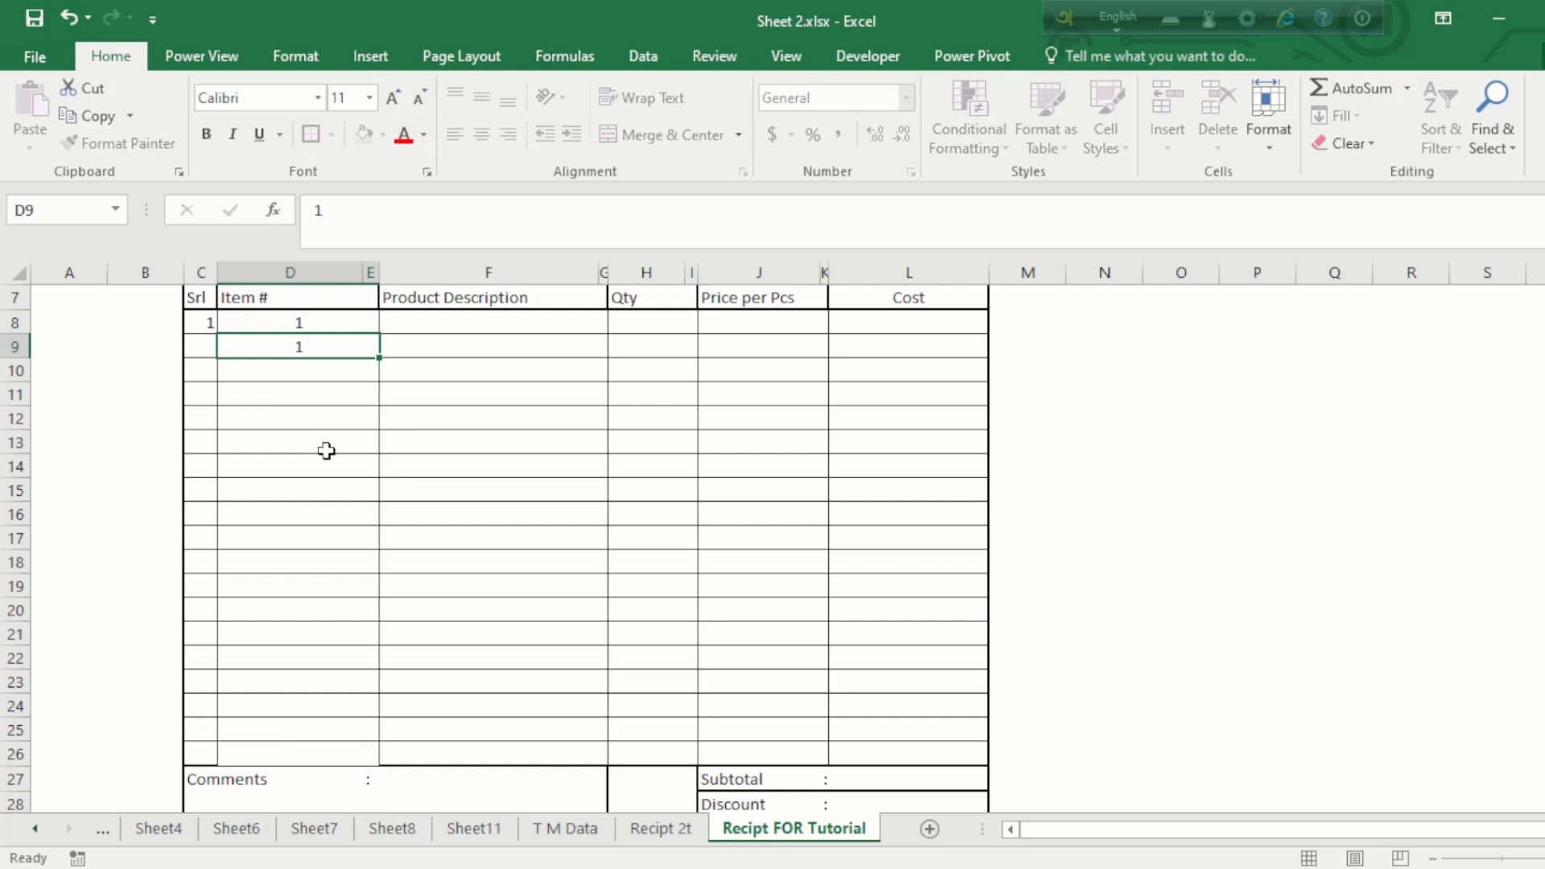
text(1)
key(Return)
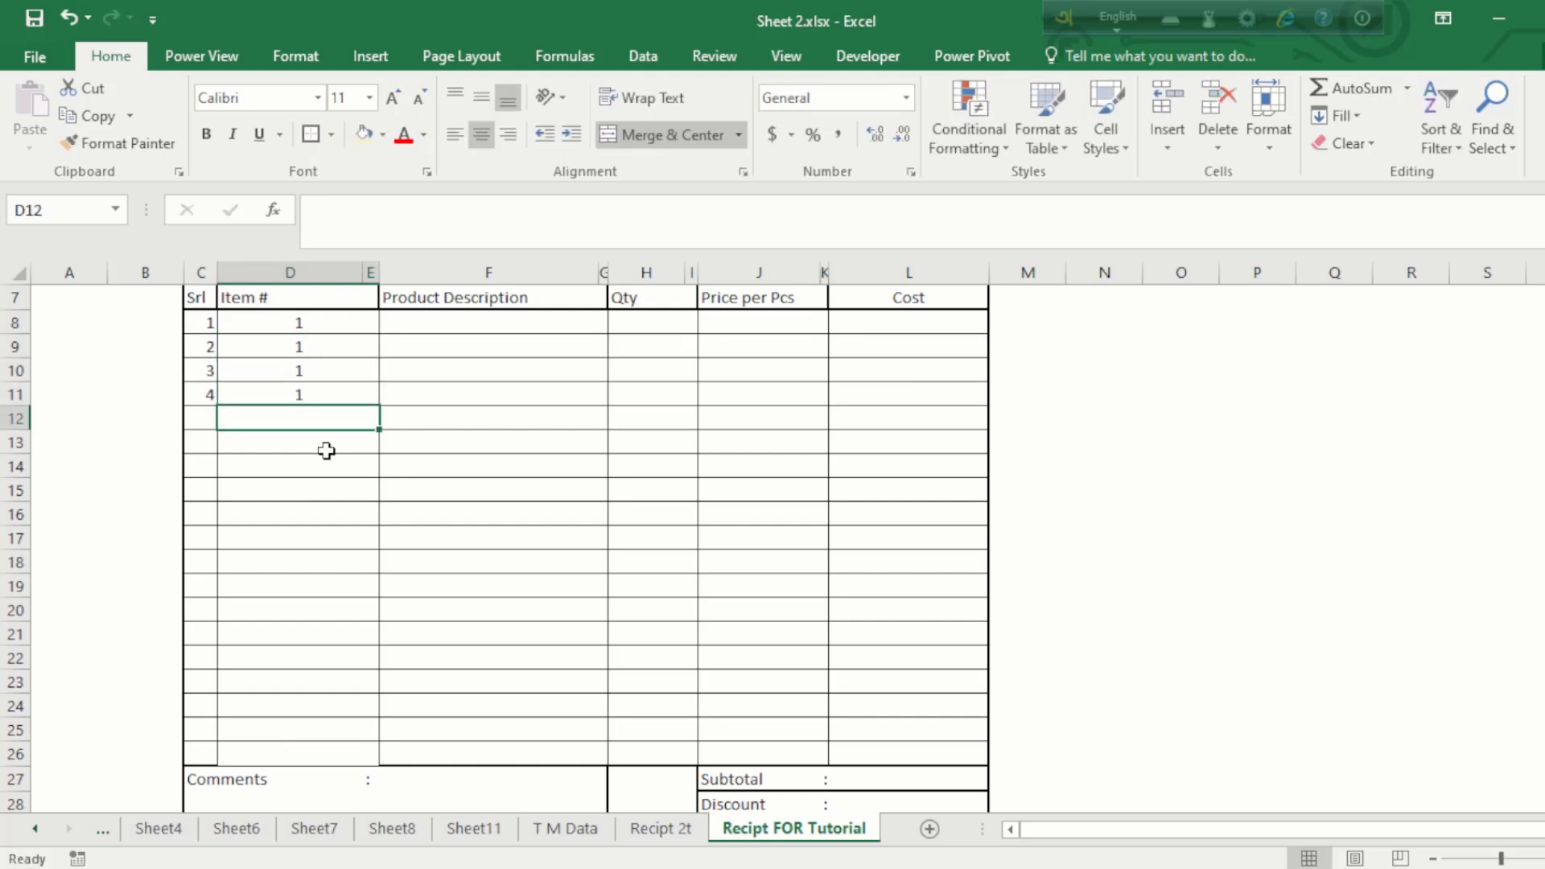
Step: Delete the placeholder 1s from D8:D11 and return to D8
drag(310, 322, 311, 400)
key(Delete)
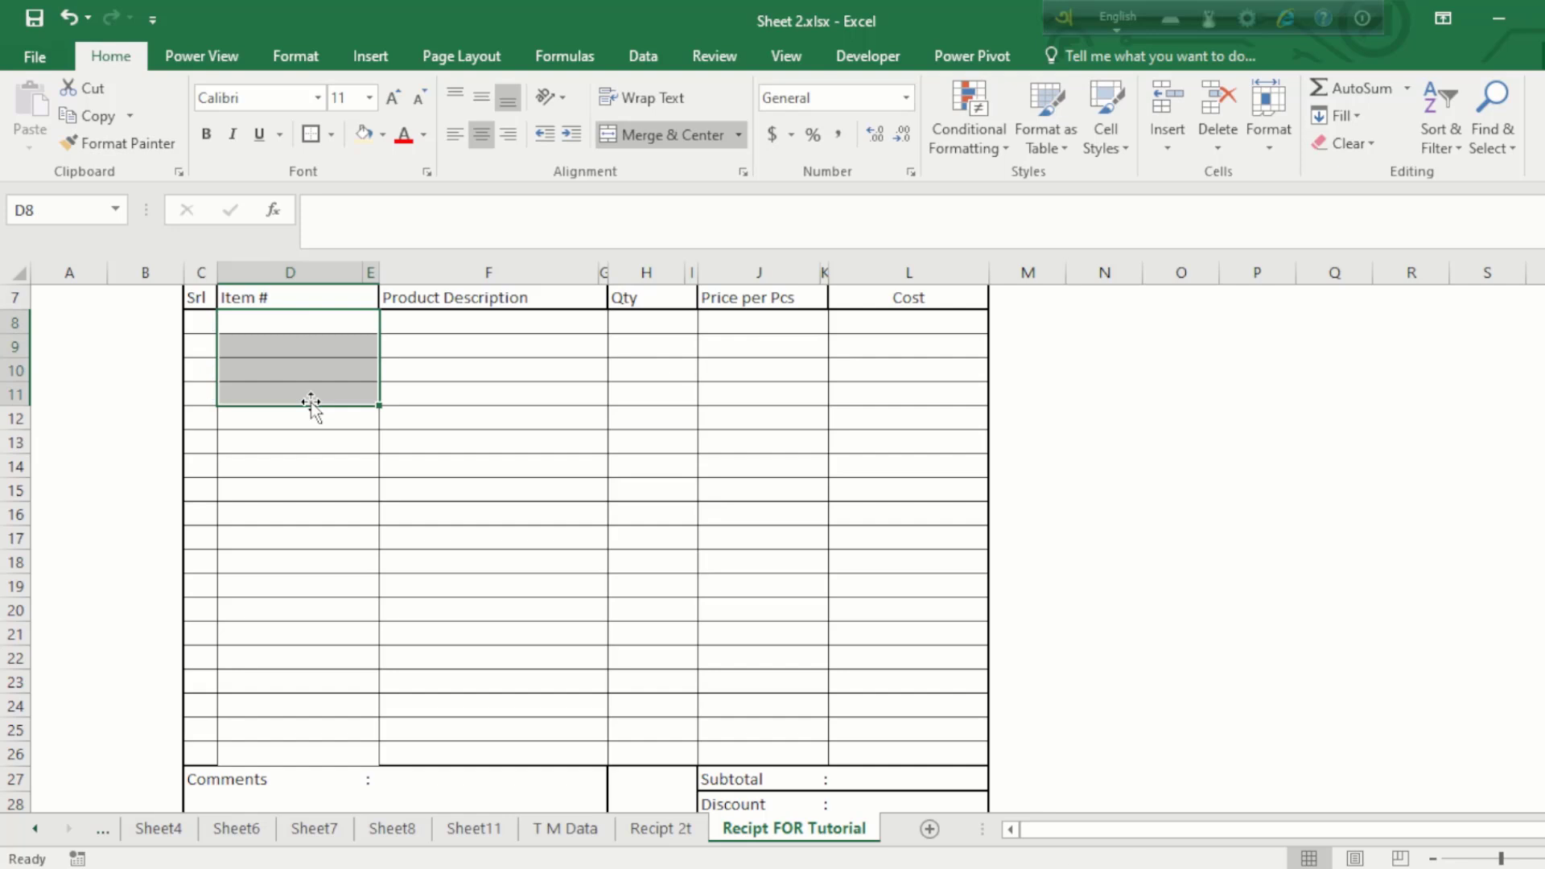
scroll(311, 403, up, 2)
click(286, 507)
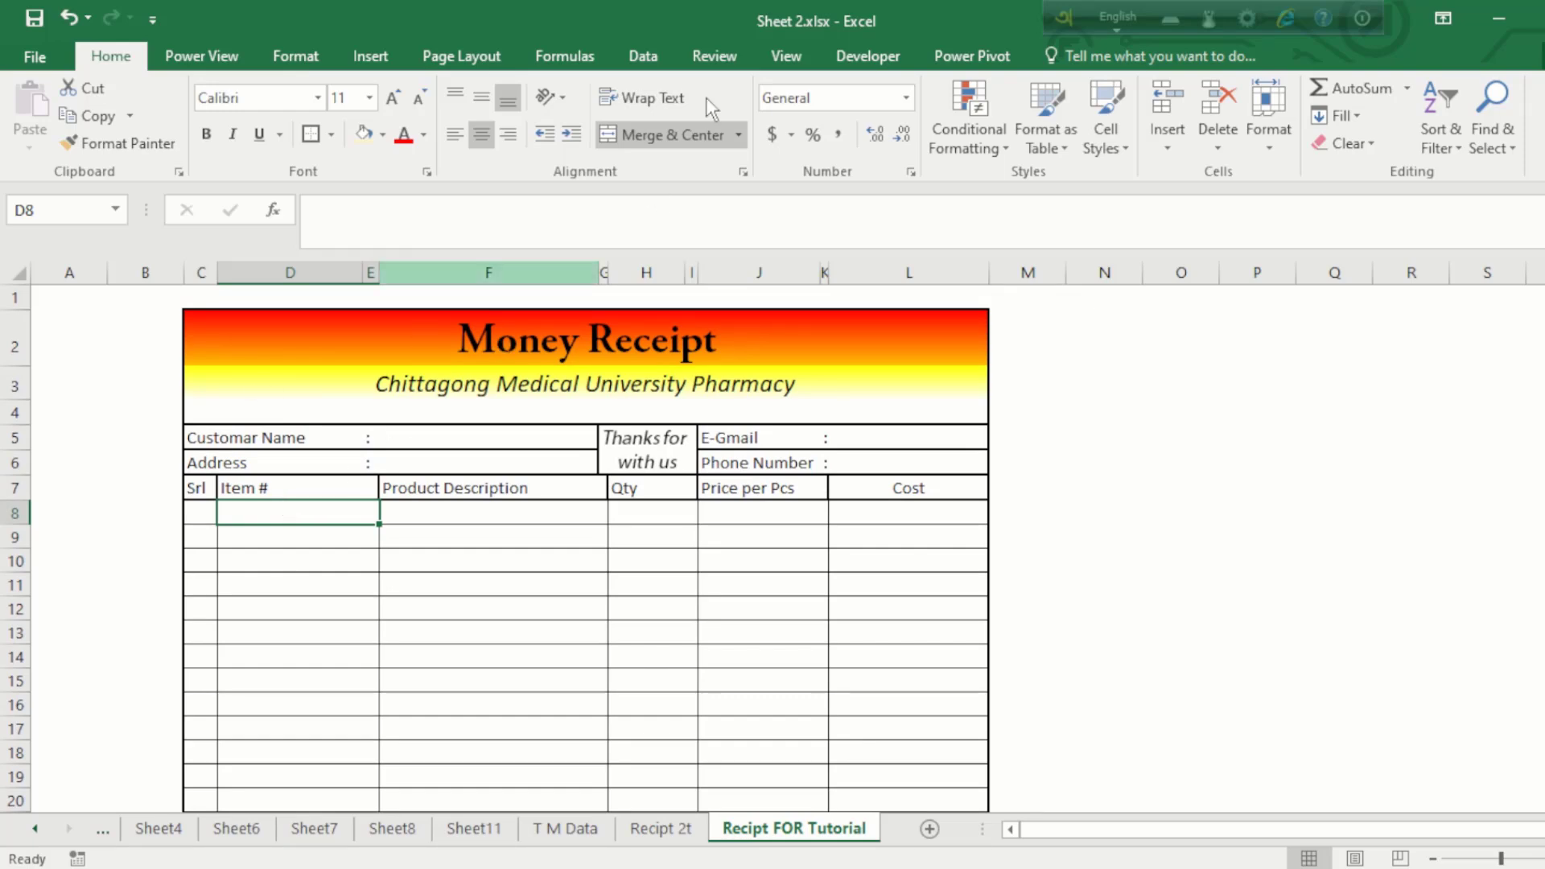
Step: Add List data validation to D8 with source ='T M Data'!$A$2:$A$237
click(643, 58)
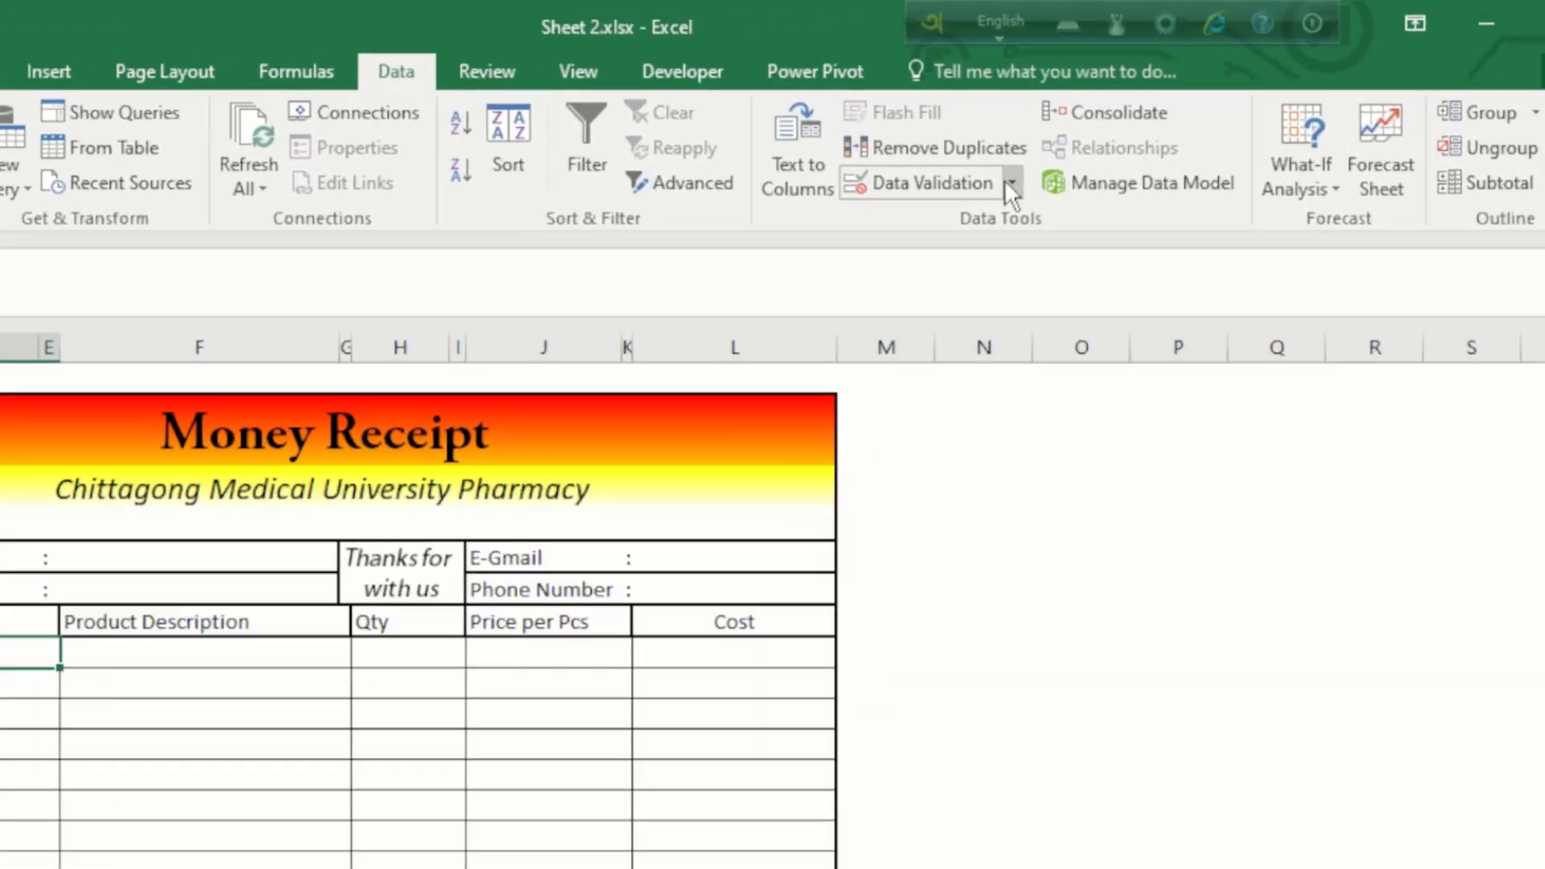
click(1127, 145)
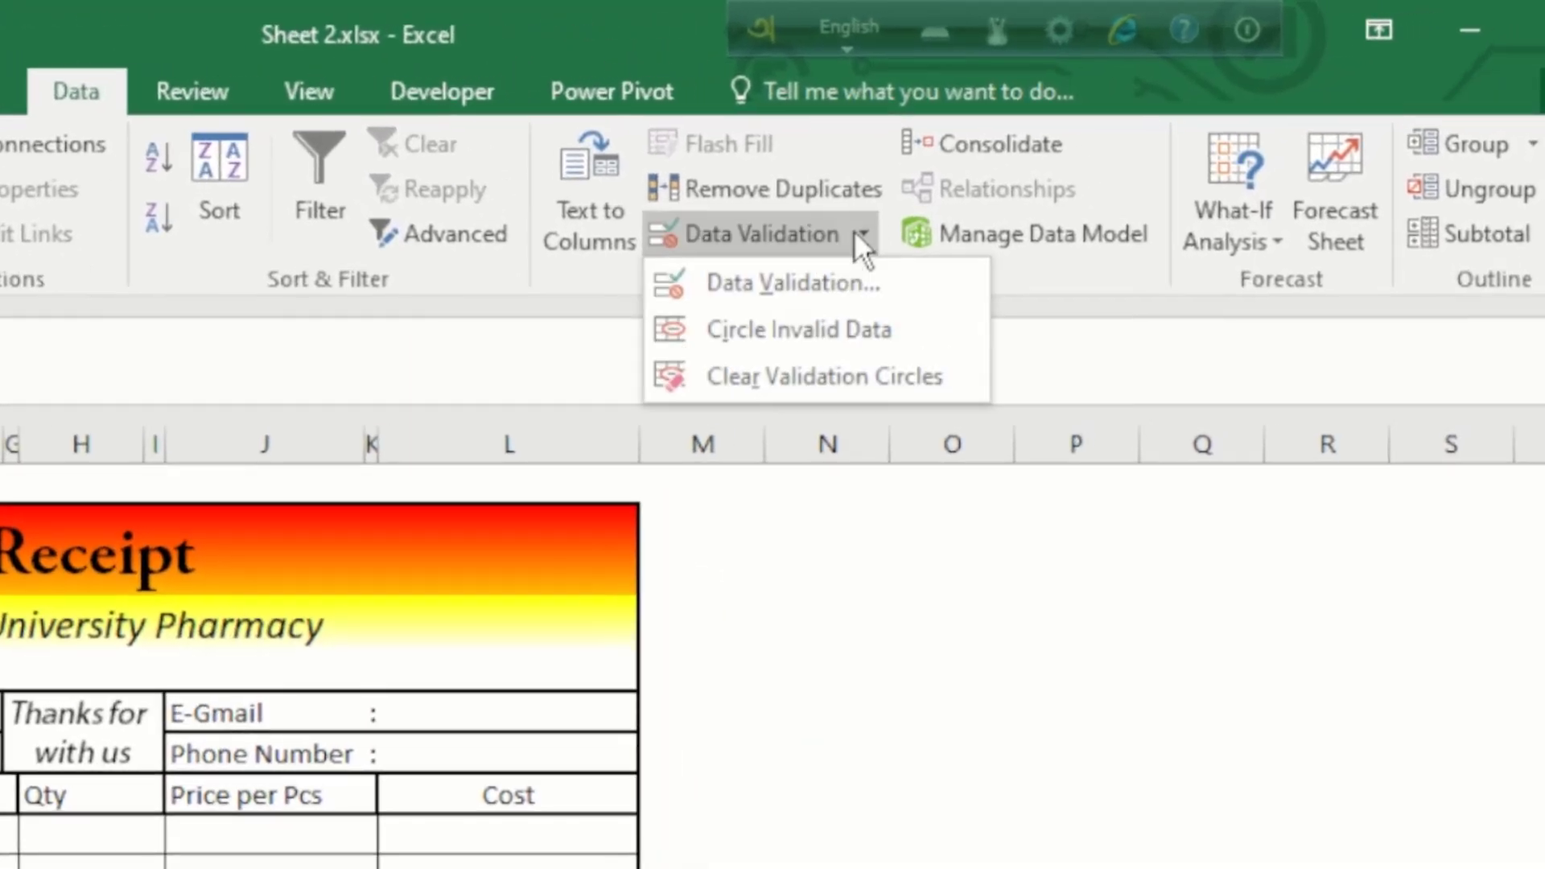
click(788, 280)
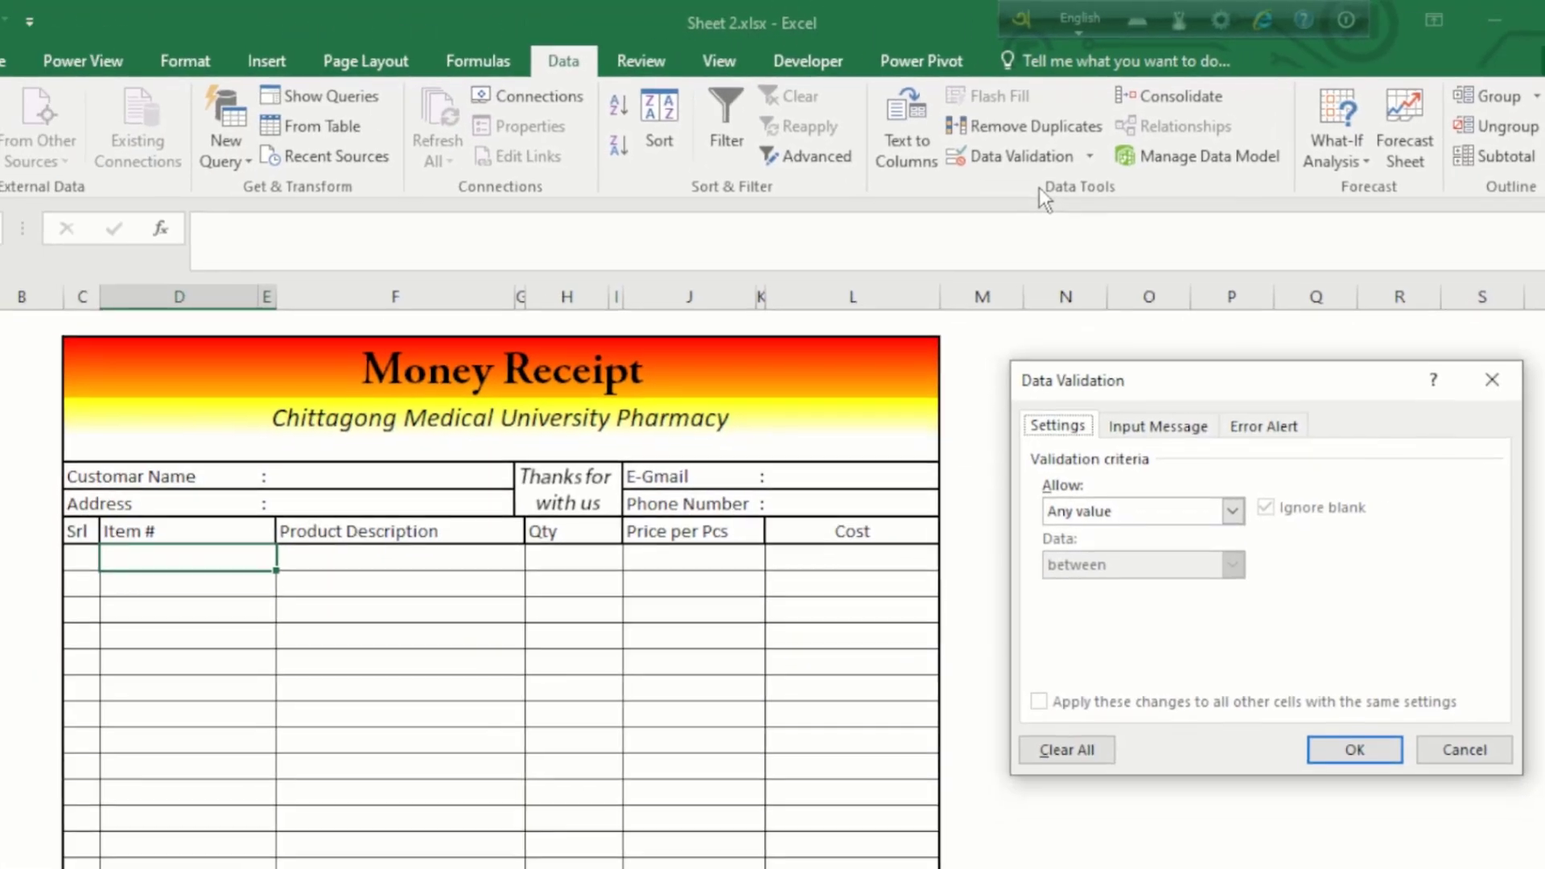
click(1150, 519)
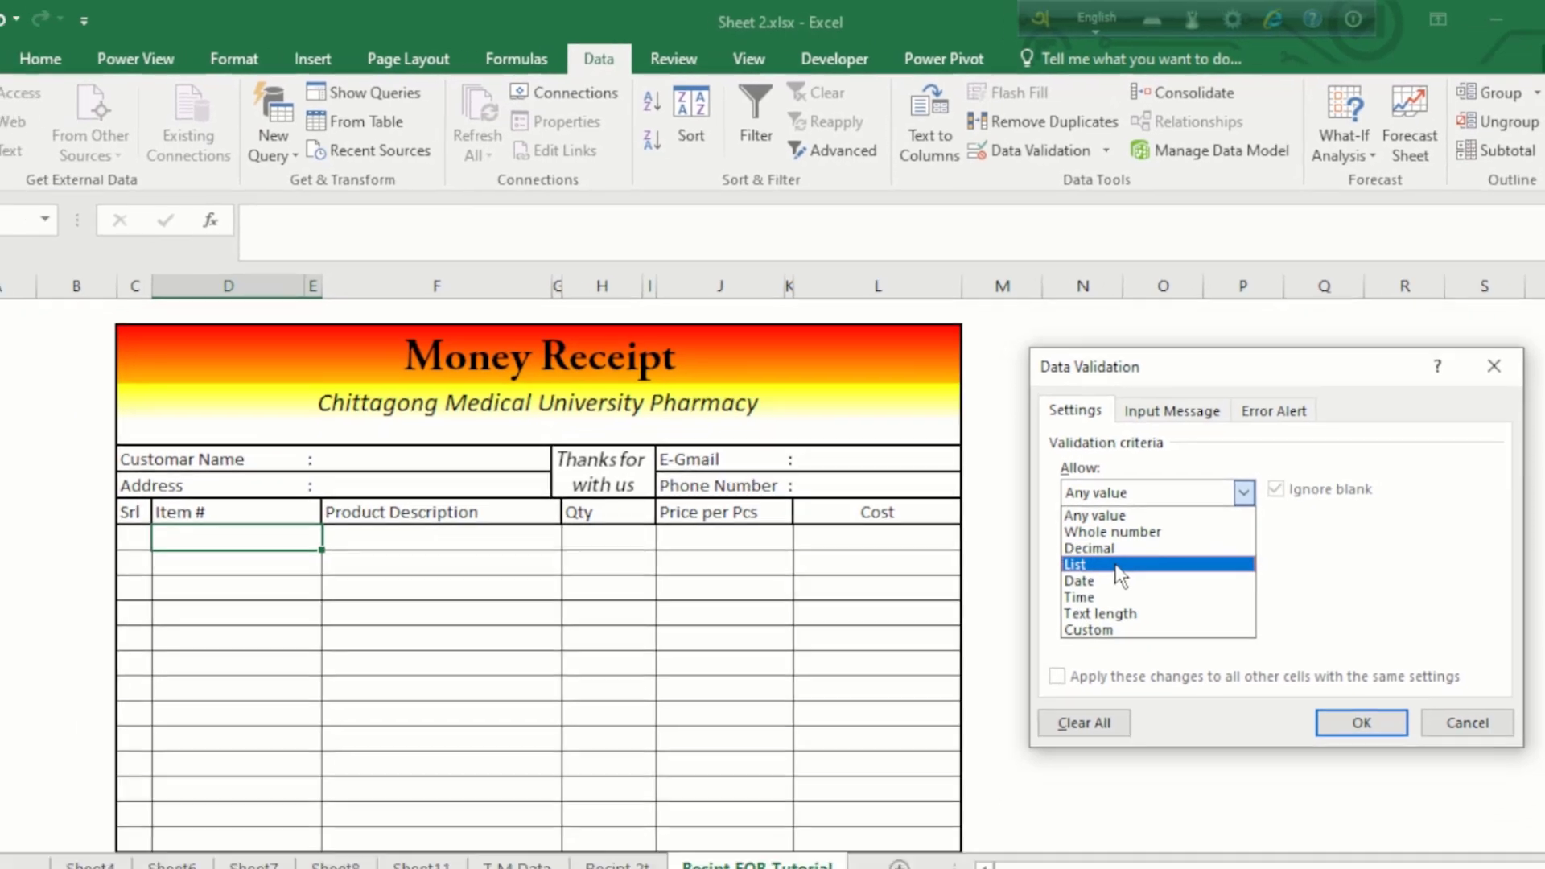
click(1117, 566)
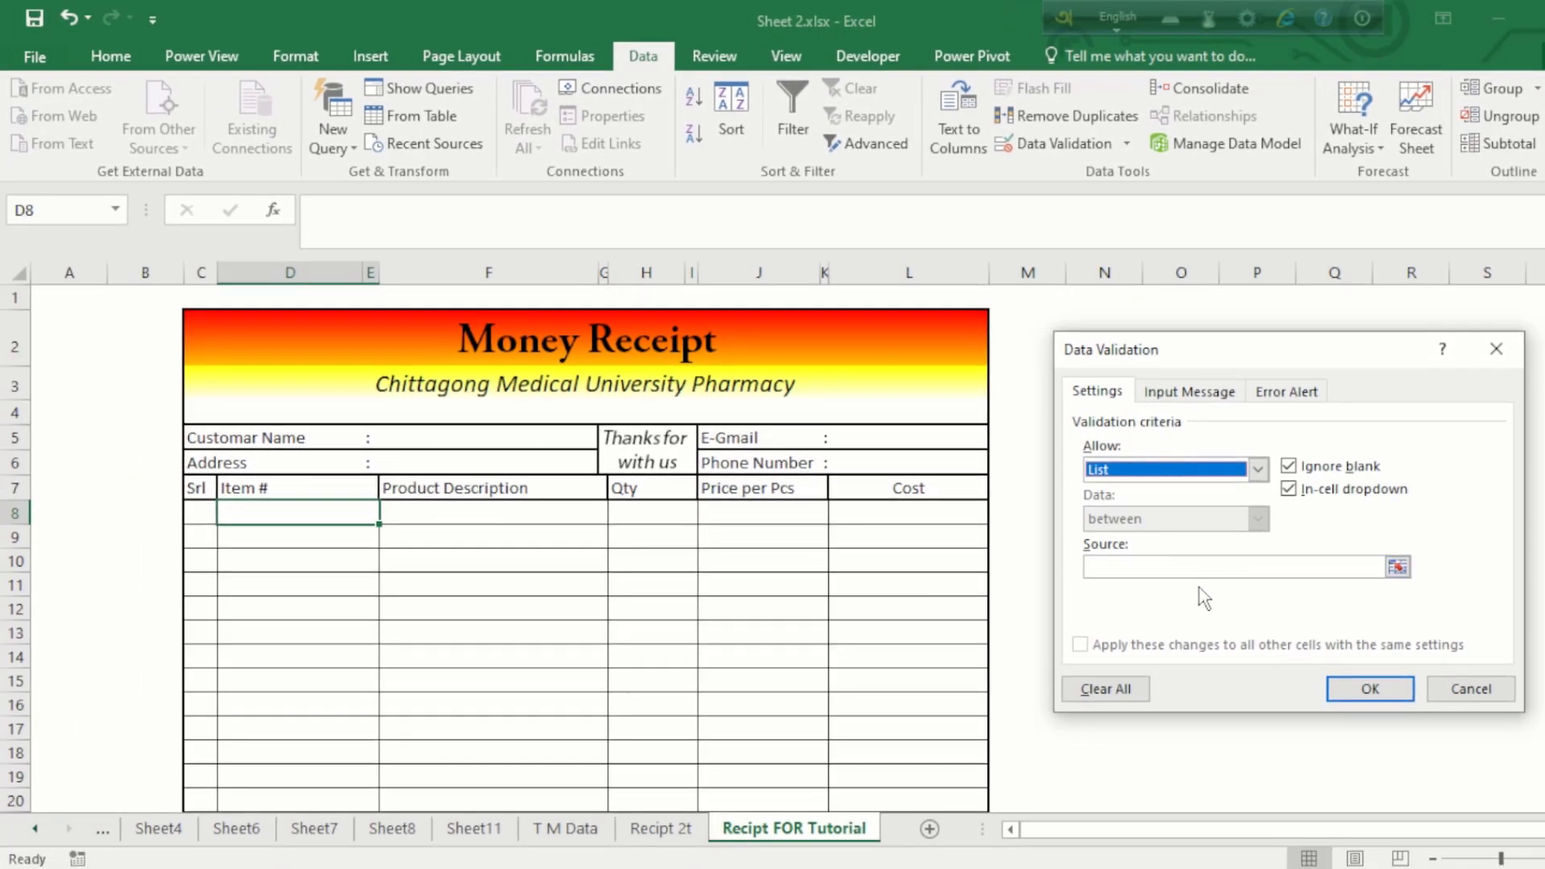
click(1196, 568)
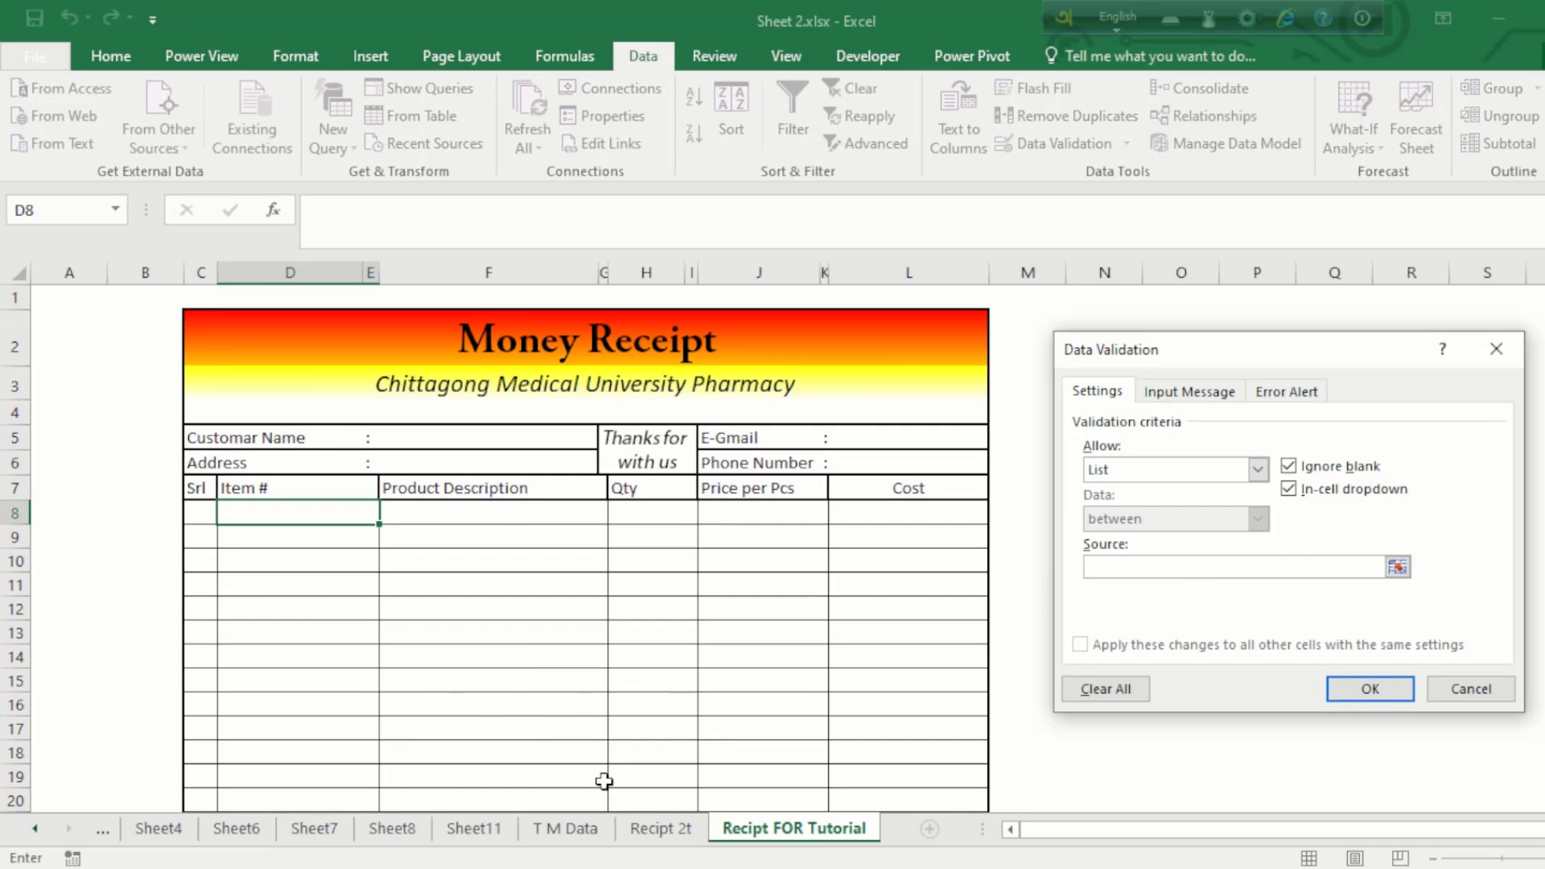
click(1396, 568)
click(567, 828)
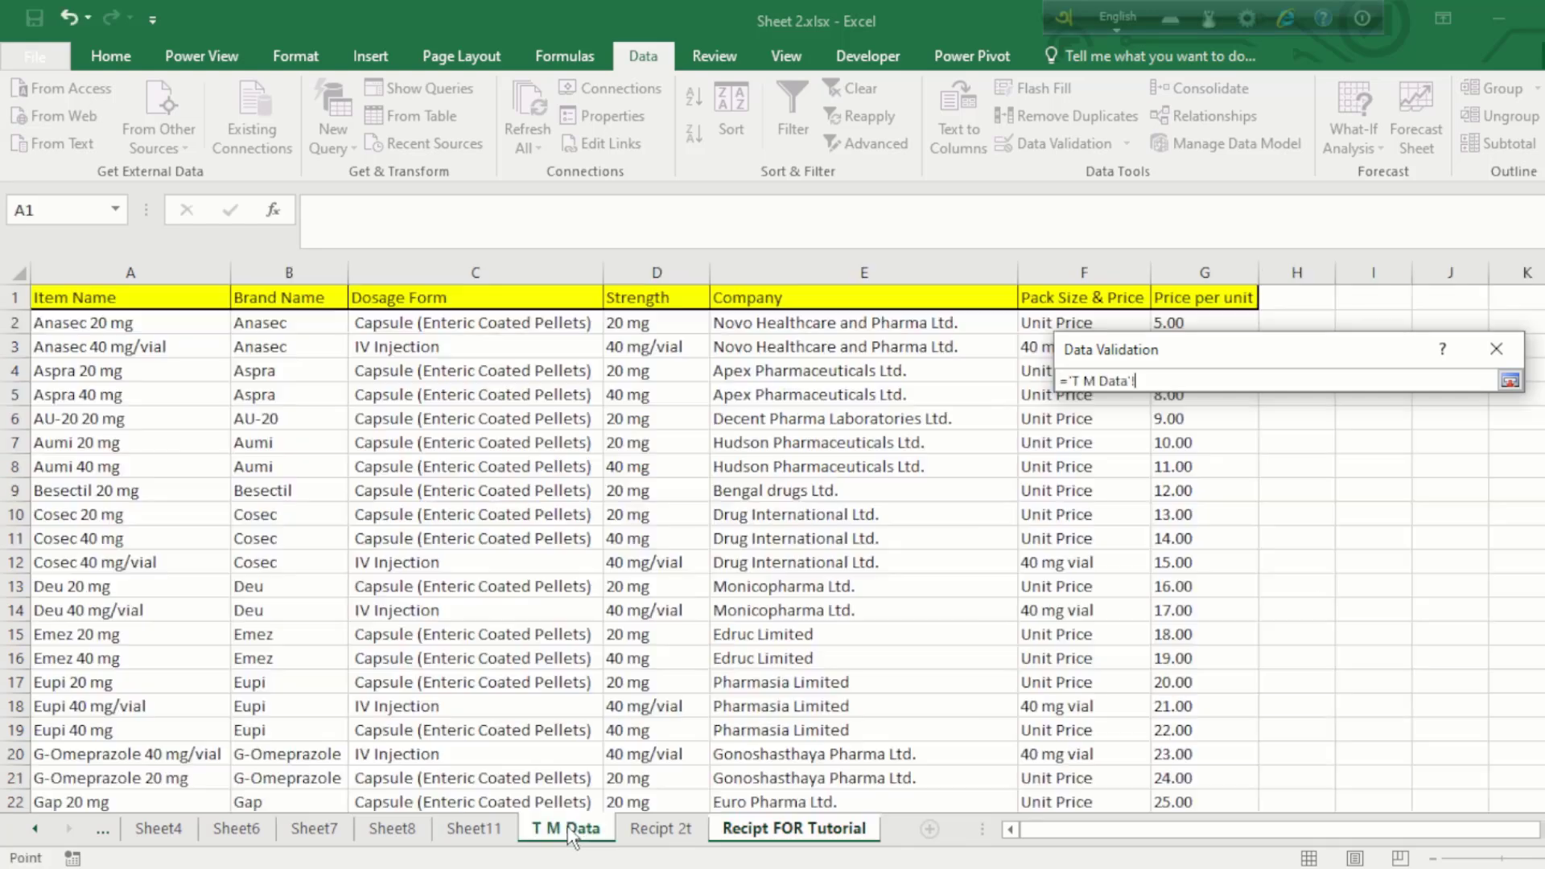
drag(92, 322, 77, 686)
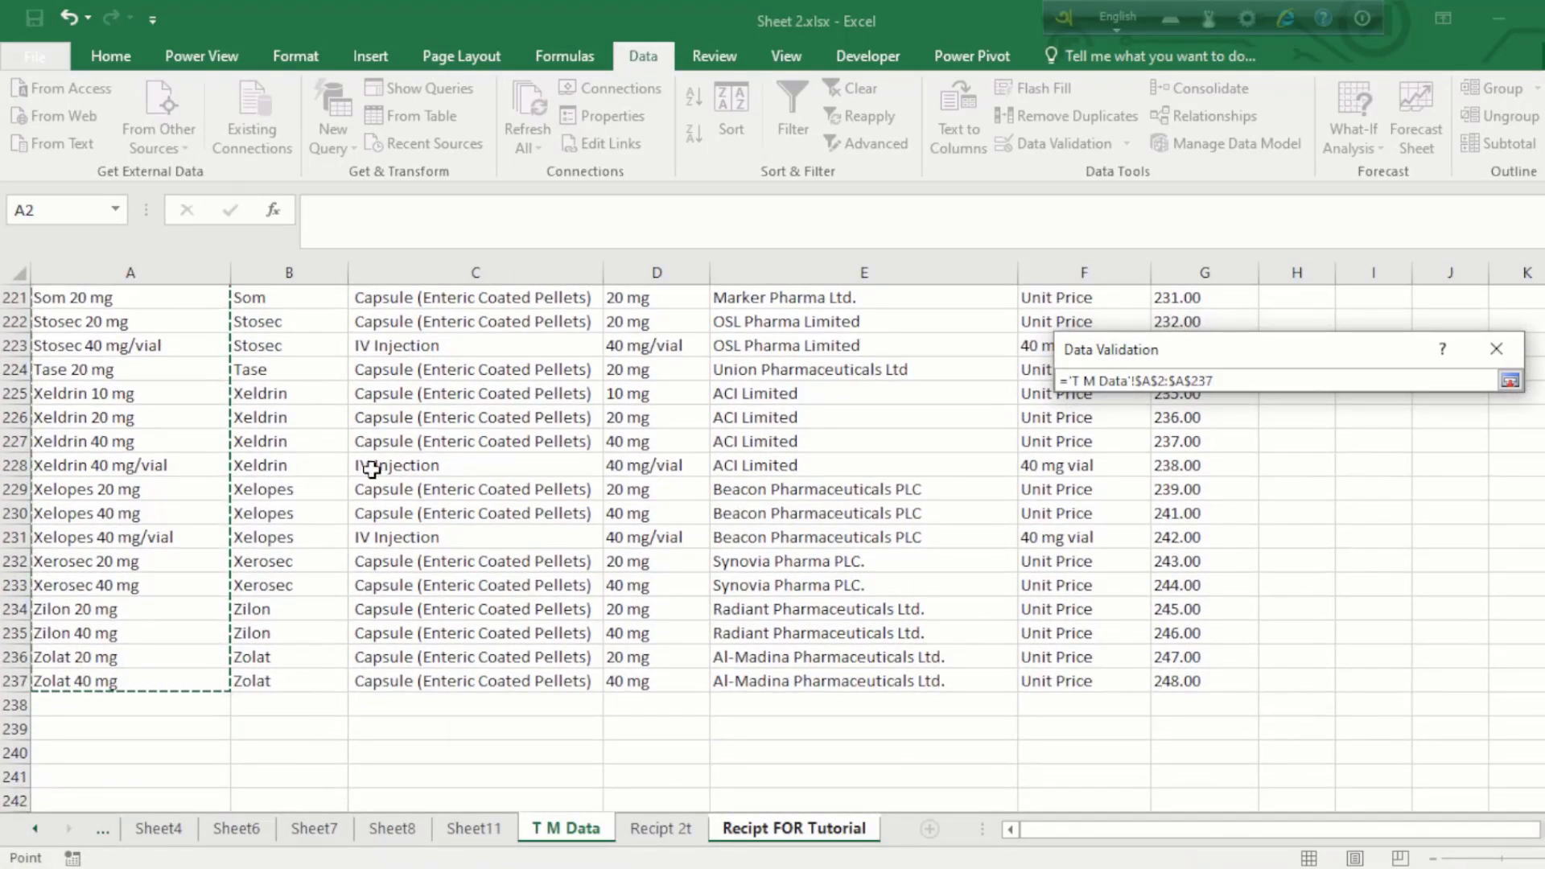
click(1509, 381)
Step: Confirm the validation and choose AU-20 20 mg from D8's dropdown
click(1371, 688)
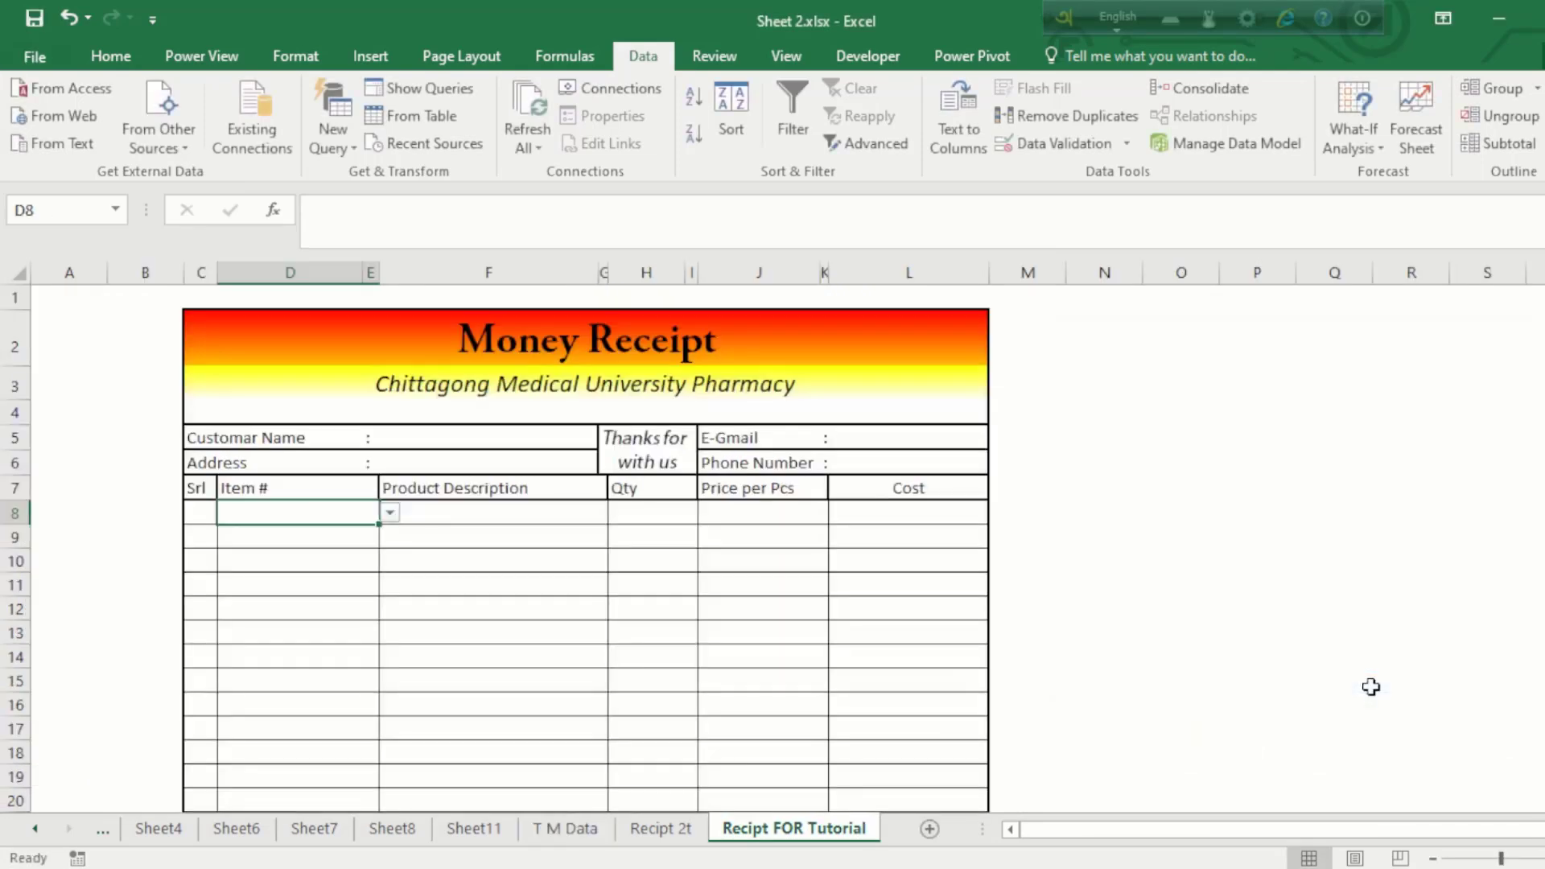
click(666, 614)
click(336, 516)
click(403, 519)
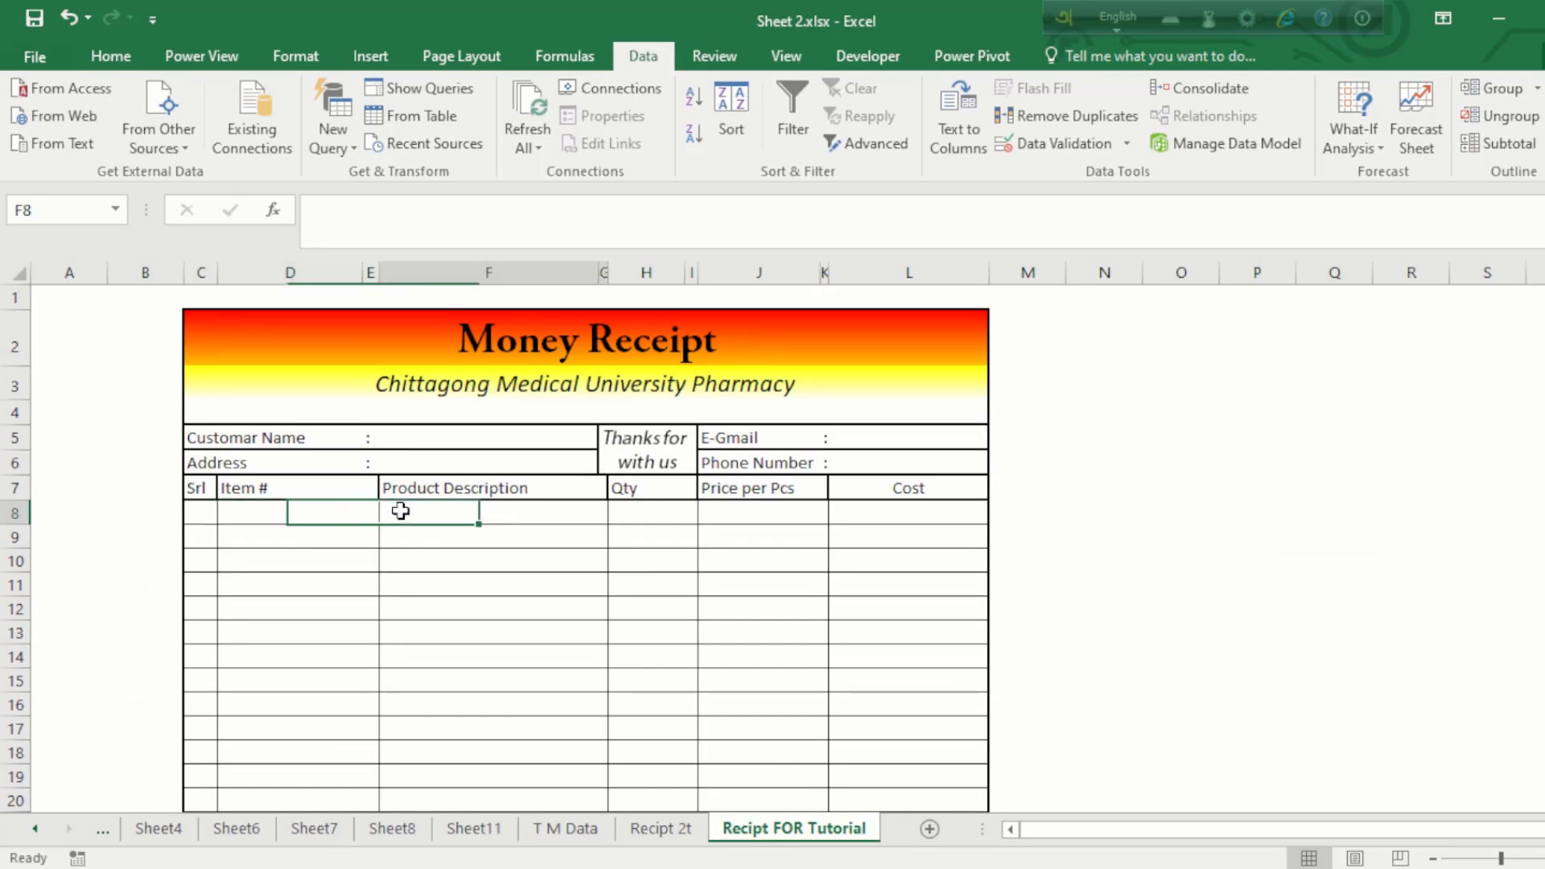
click(358, 513)
click(392, 518)
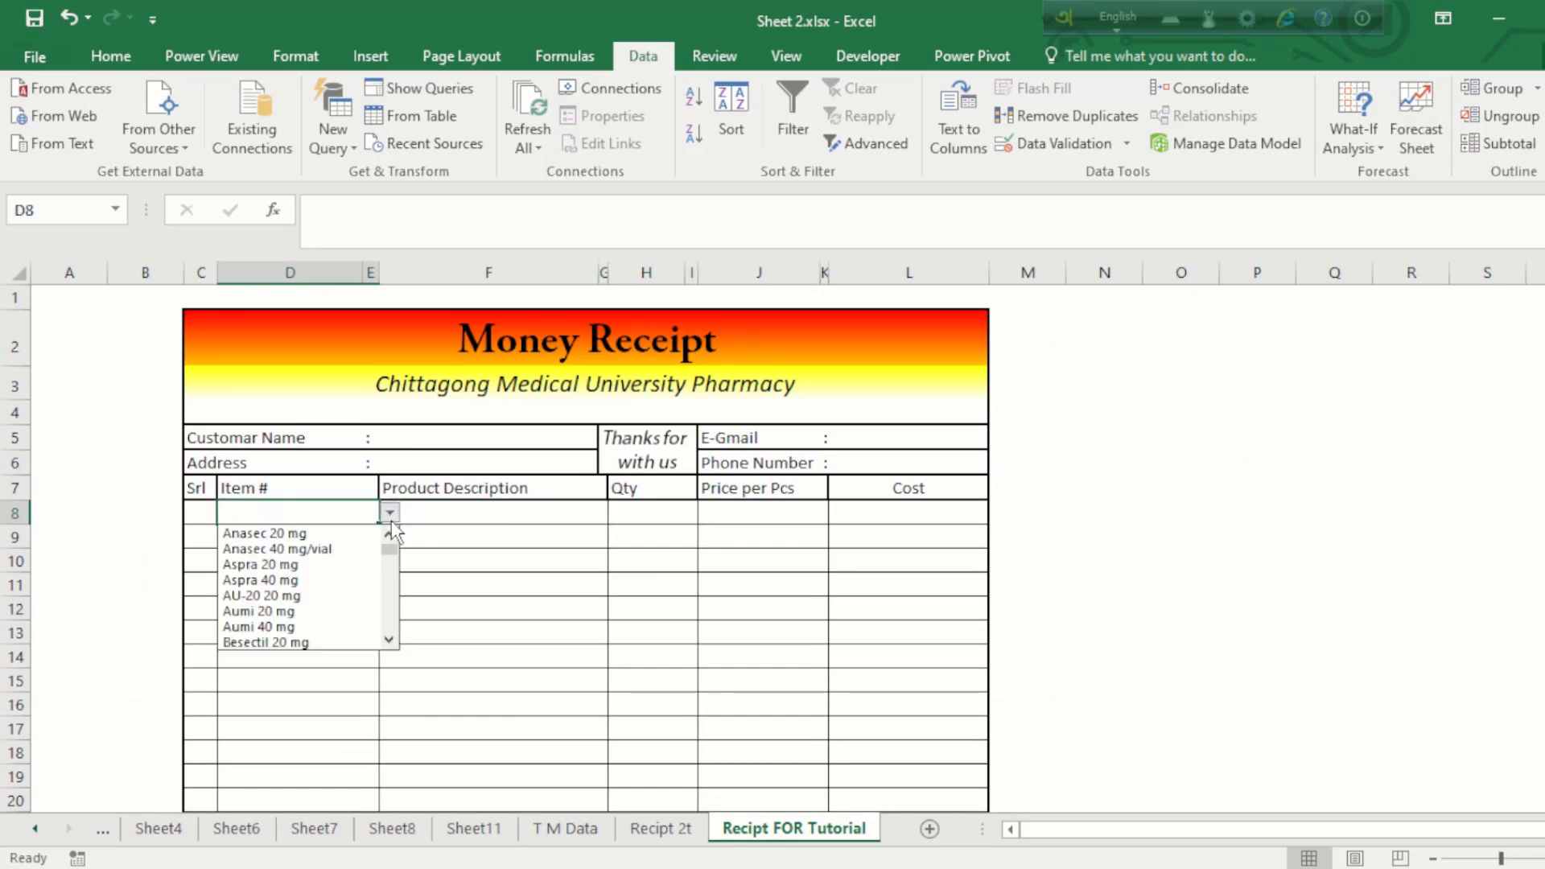
click(300, 593)
click(389, 513)
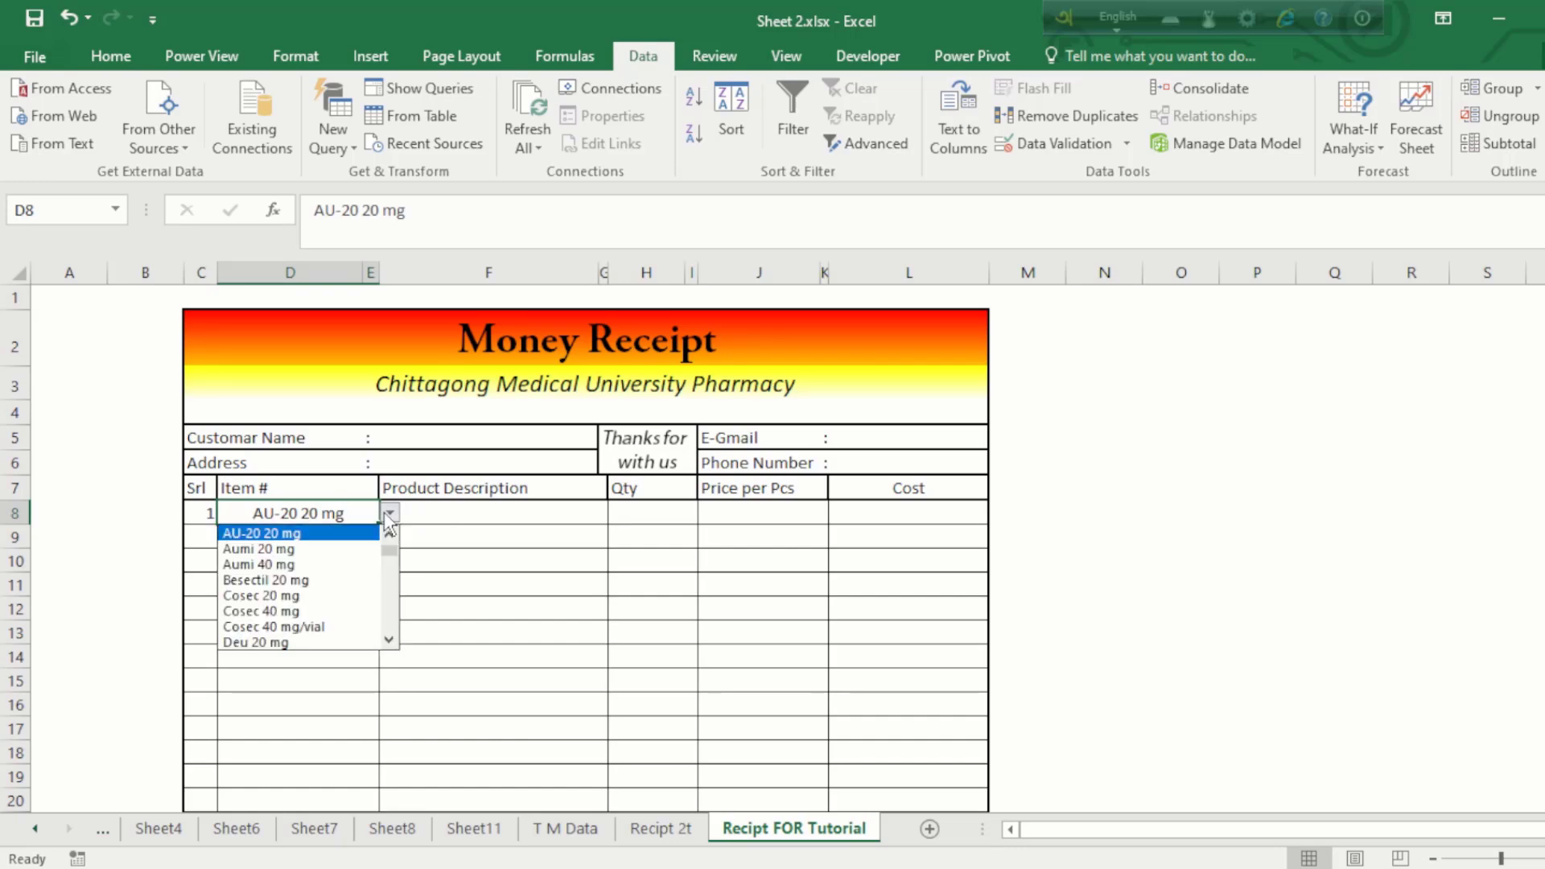
click(315, 513)
Step: Apply All Borders to D8:D13
click(298, 537)
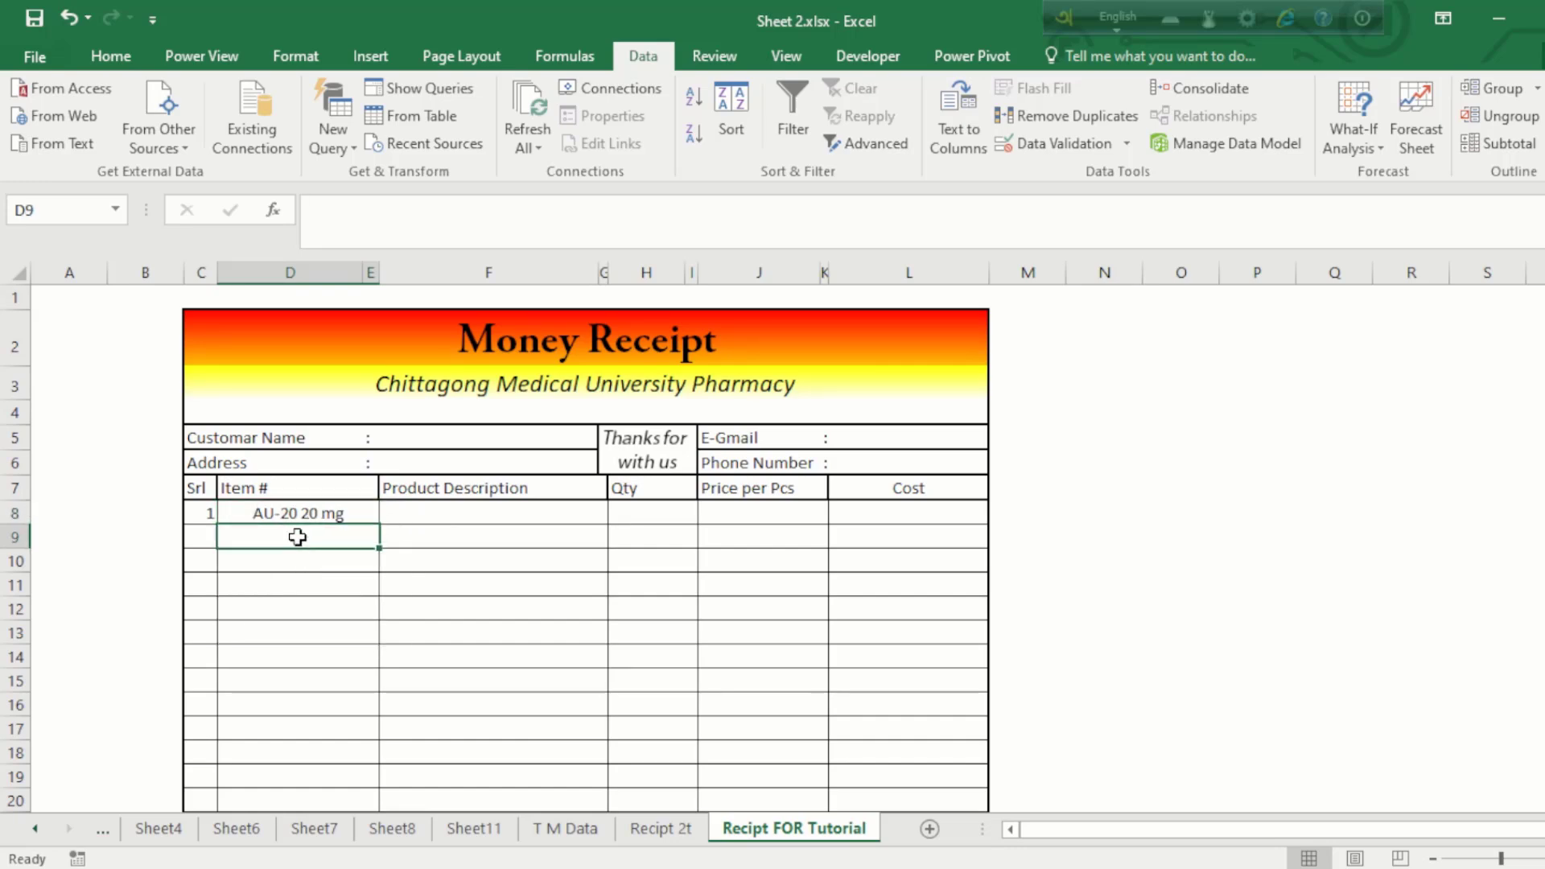
click(335, 515)
drag(334, 546, 324, 647)
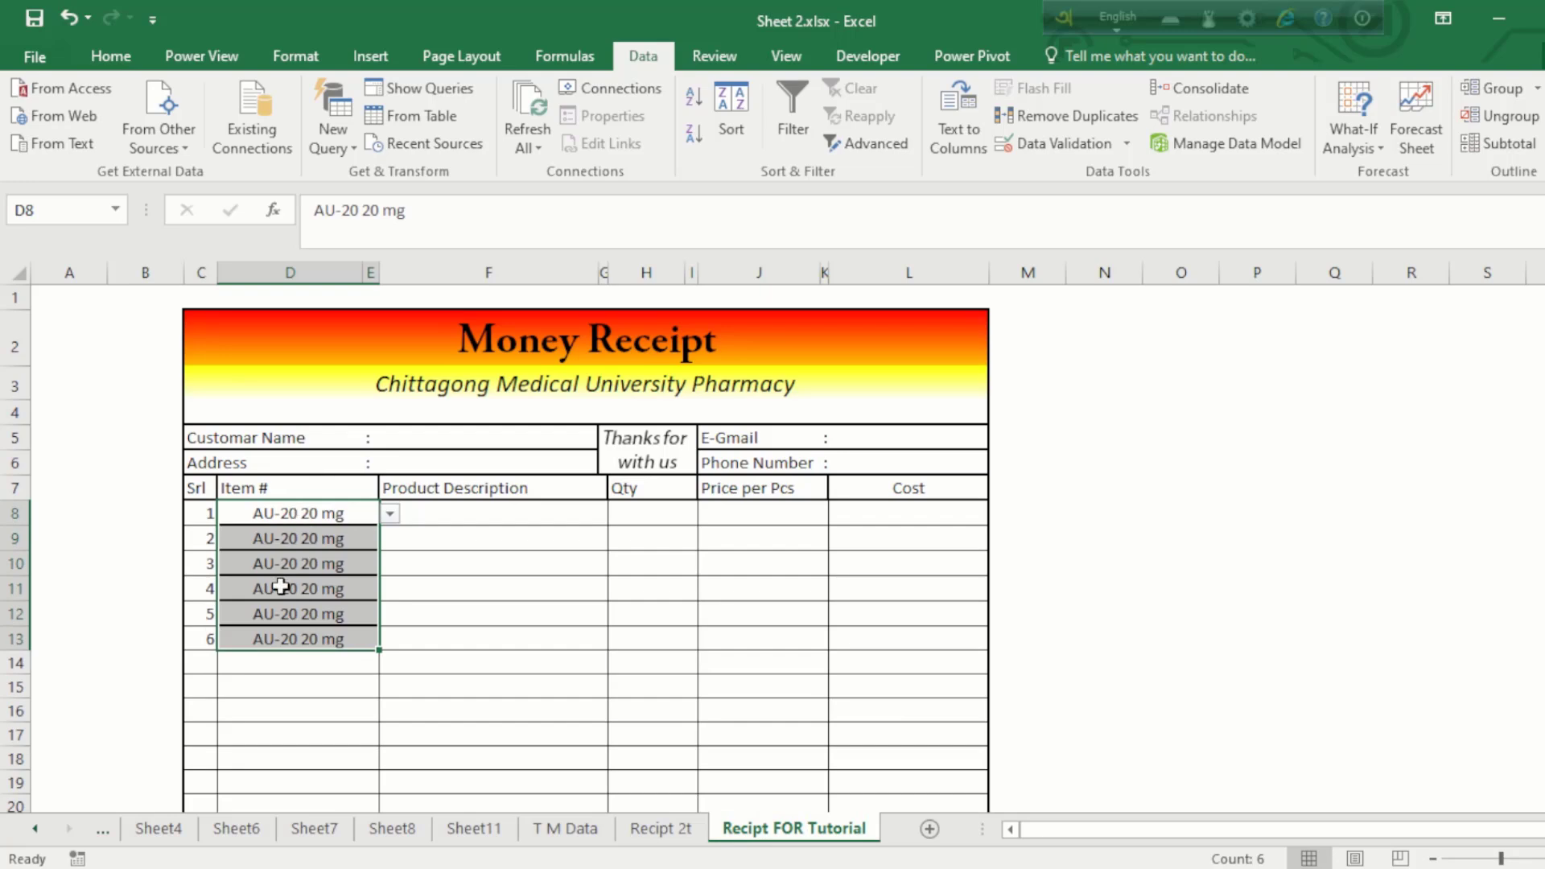
click(120, 54)
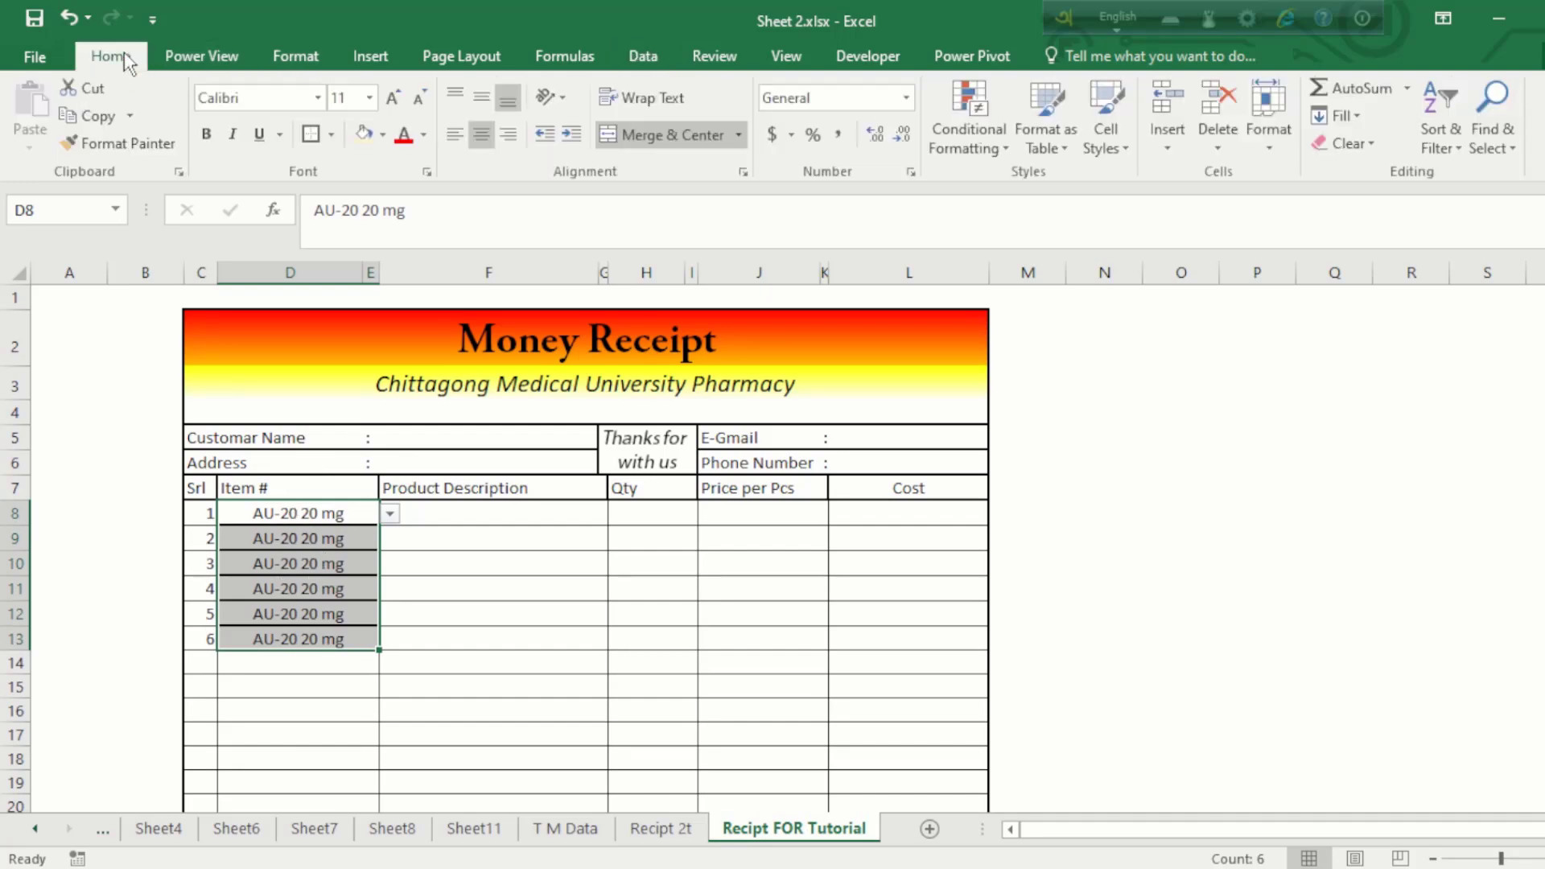
click(333, 133)
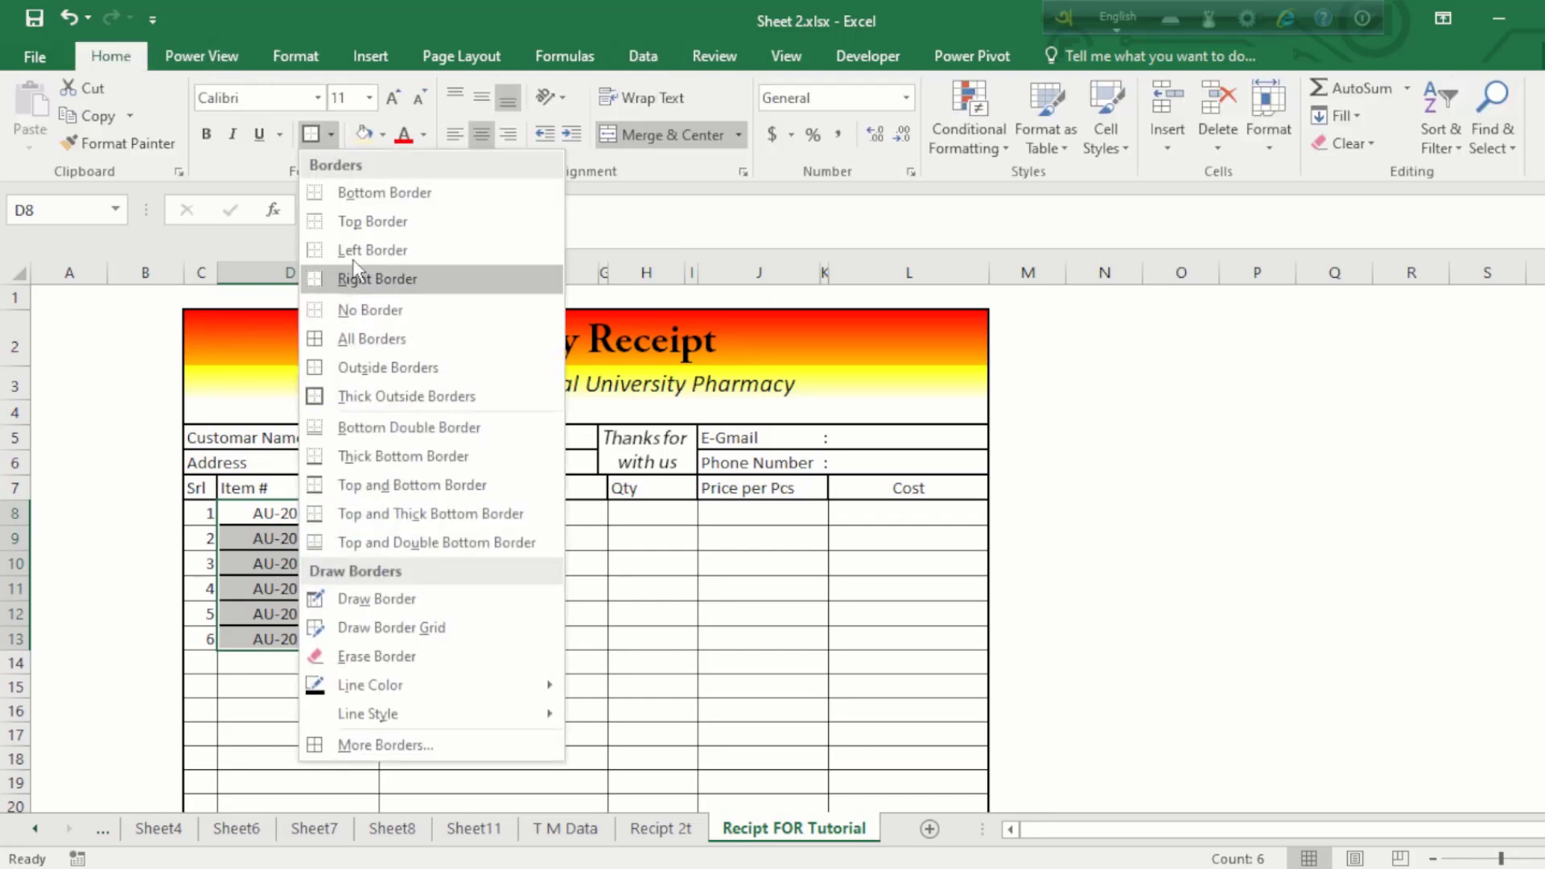
click(352, 329)
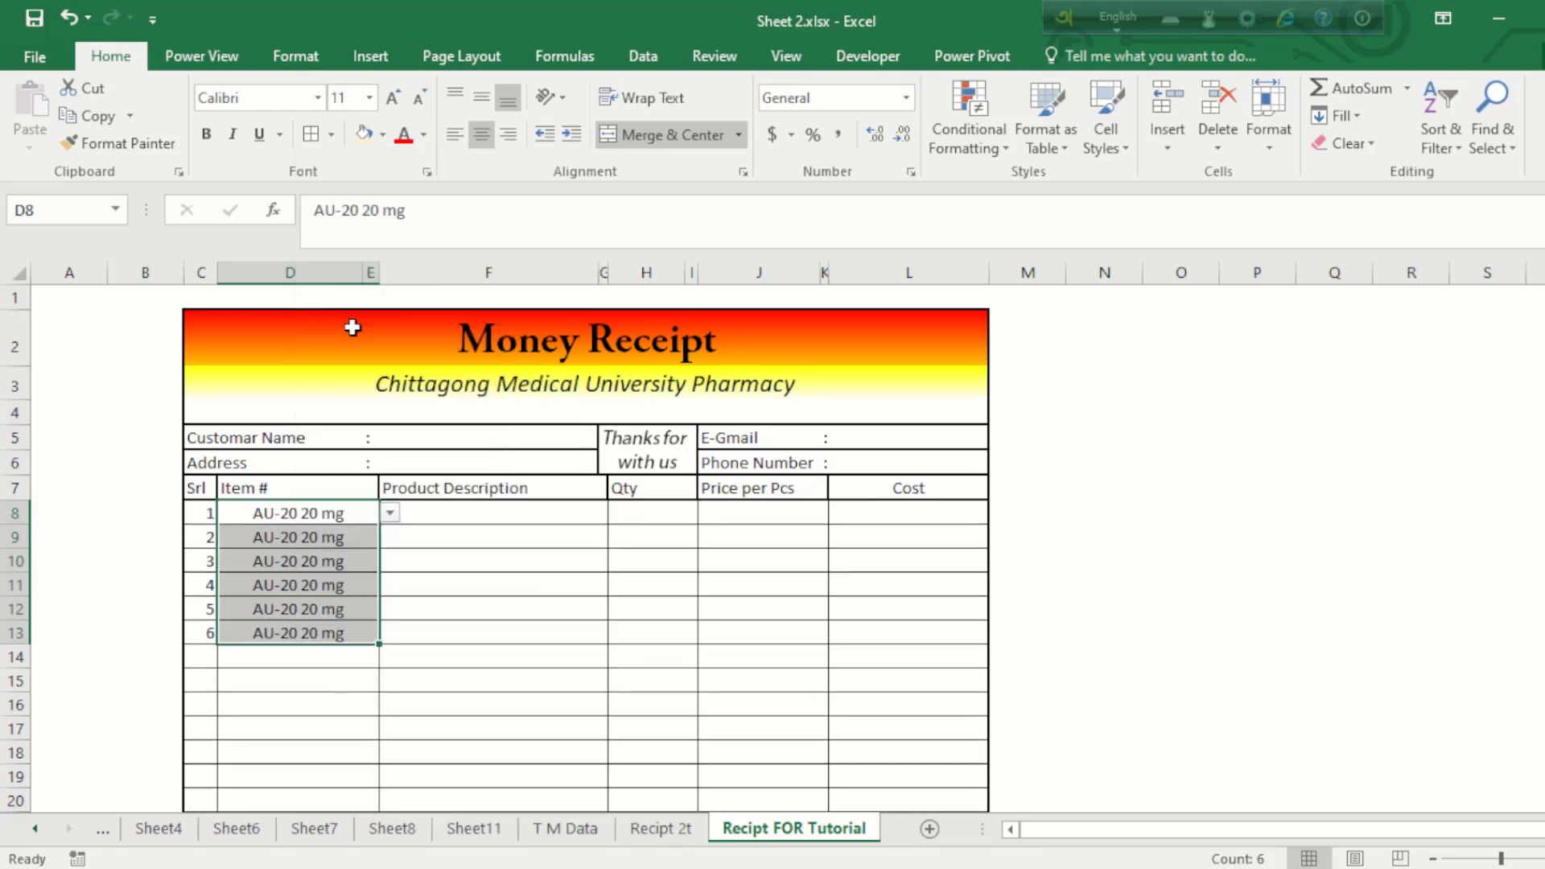
Step: Fill the item dropdown down column D to row 26, then delete the copied entries below D8
drag(279, 553, 279, 676)
key(ctrl+d)
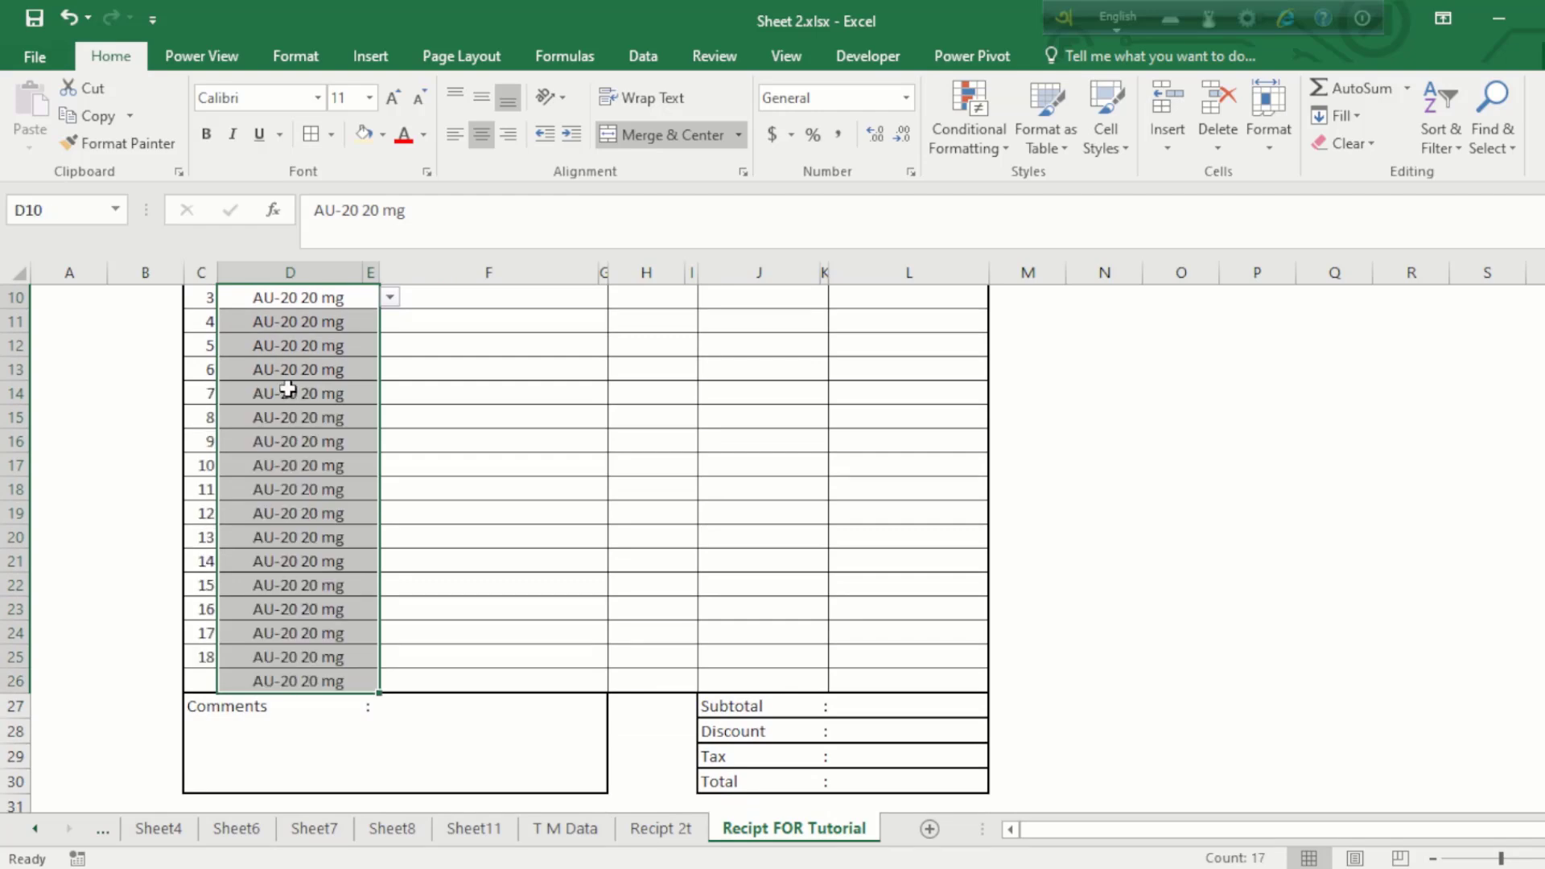
key(Delete)
scroll(288, 389, up, 2)
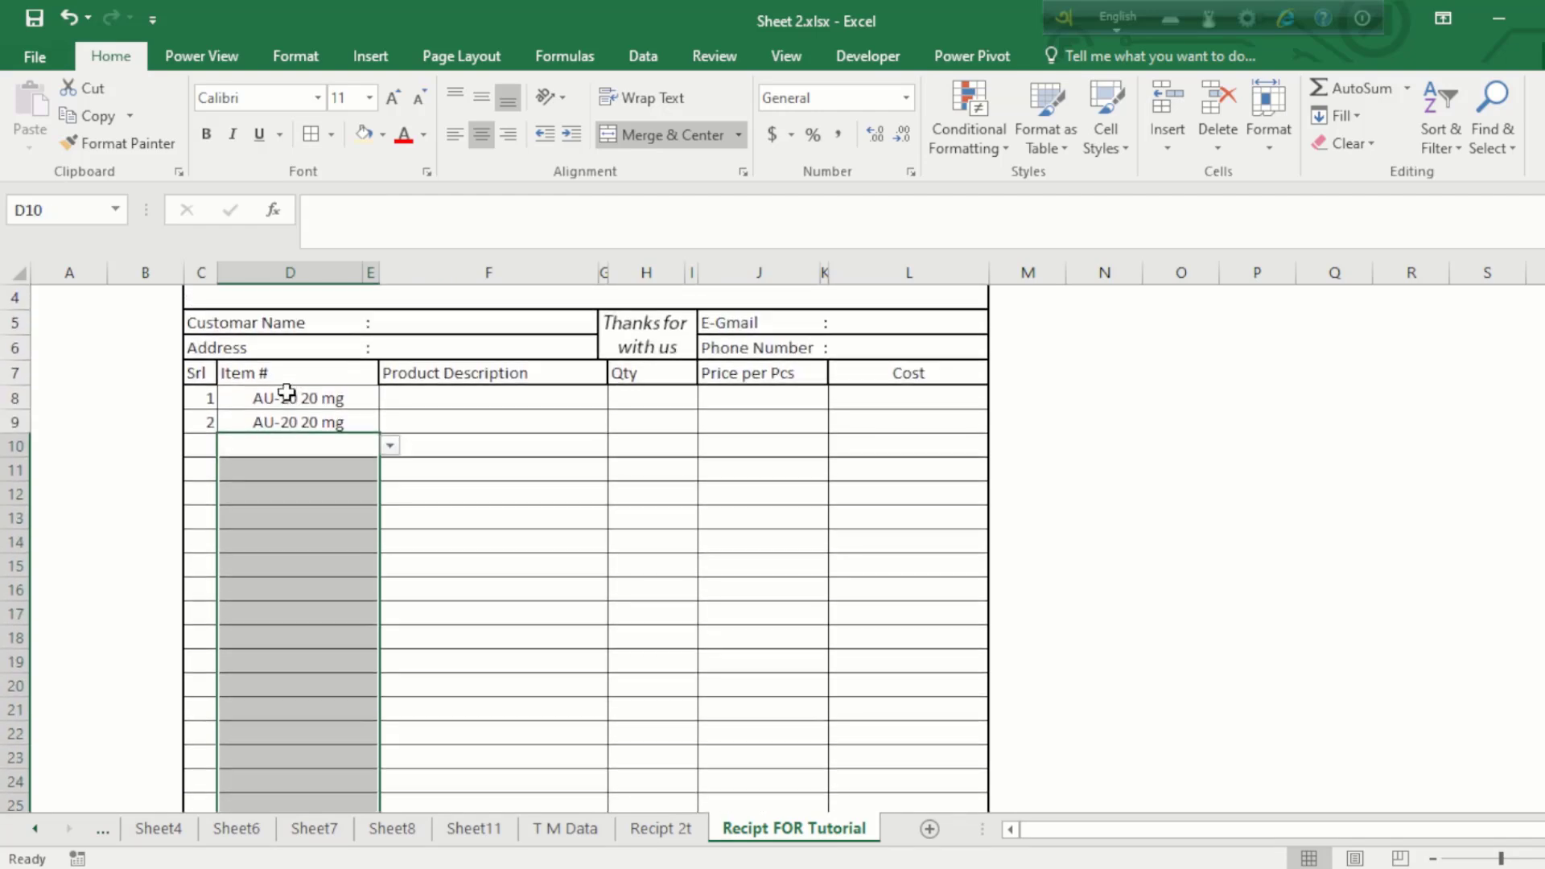
drag(277, 410, 276, 445)
key(Delete)
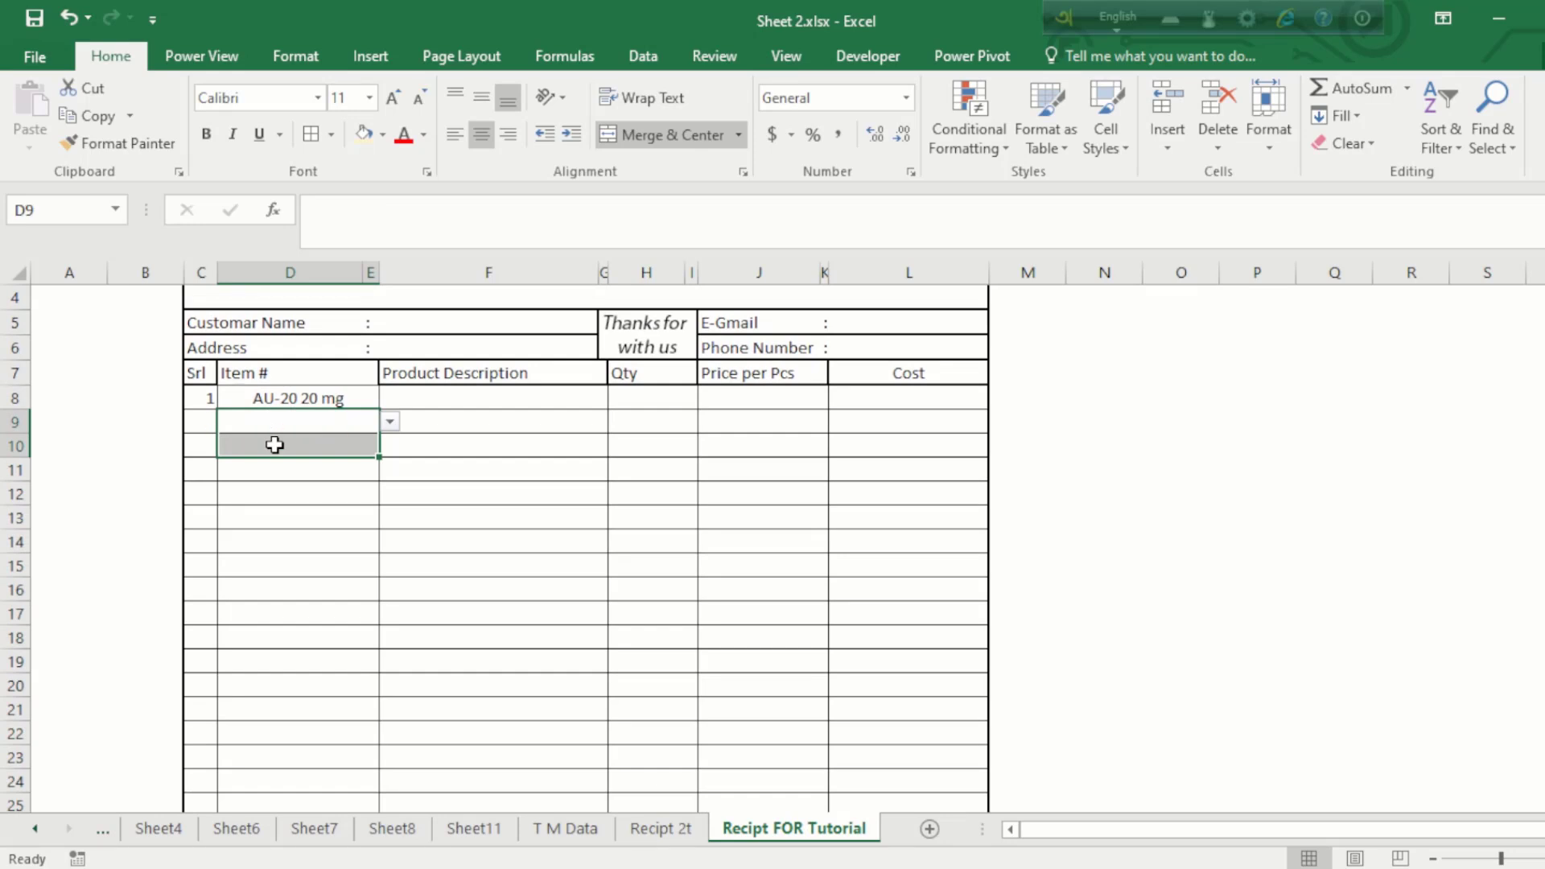
Step: Test D10's dropdown with Besectil 20 mg, clear it, and confirm D8 keeps AU-20 20 mg
click(361, 437)
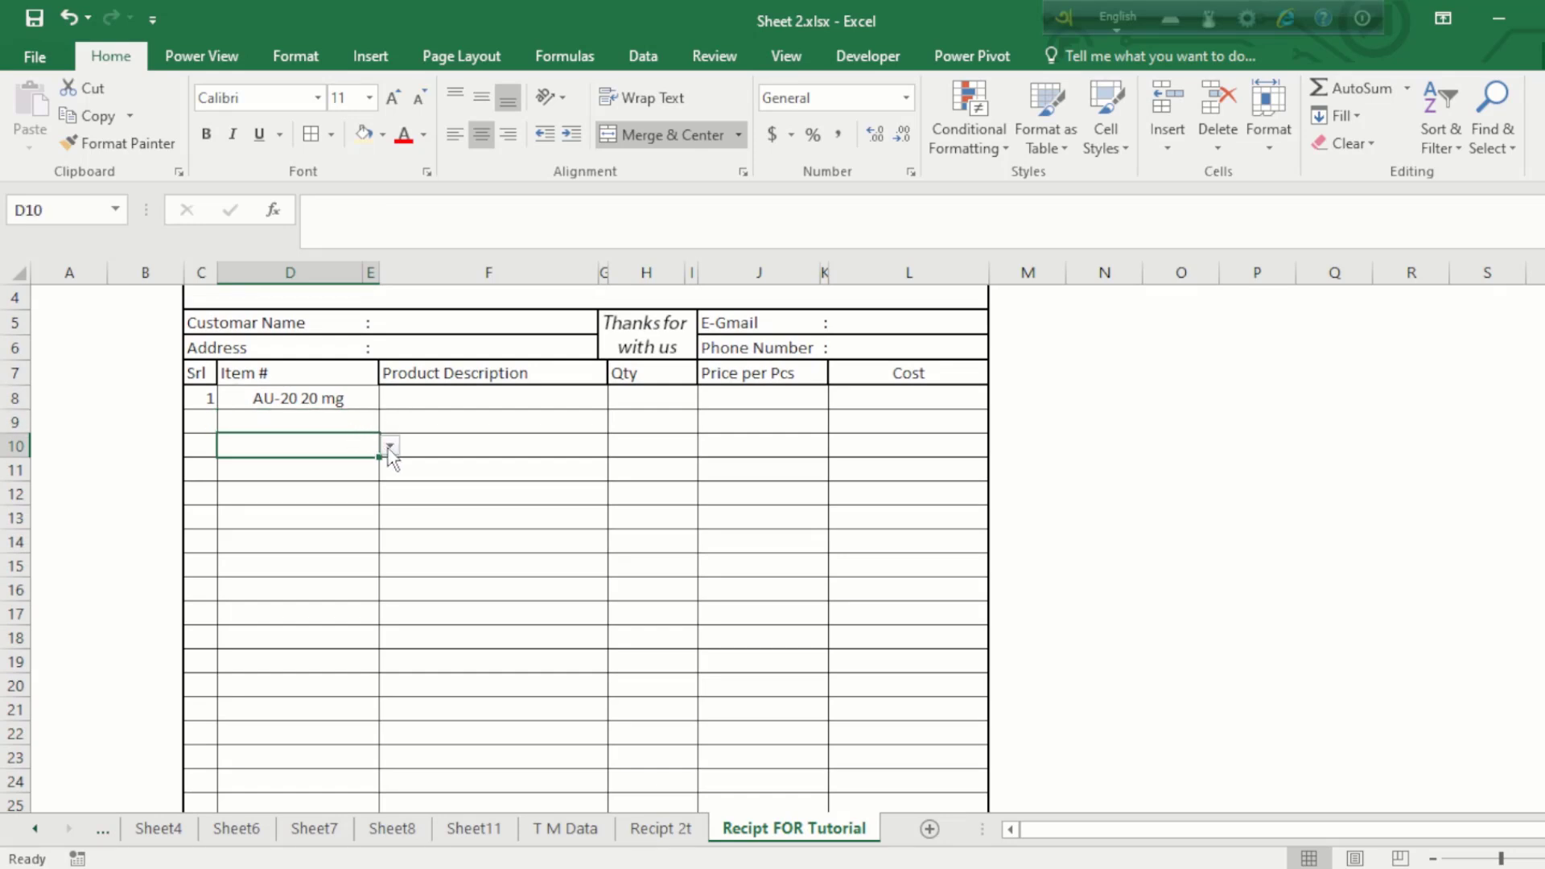
click(389, 447)
click(312, 575)
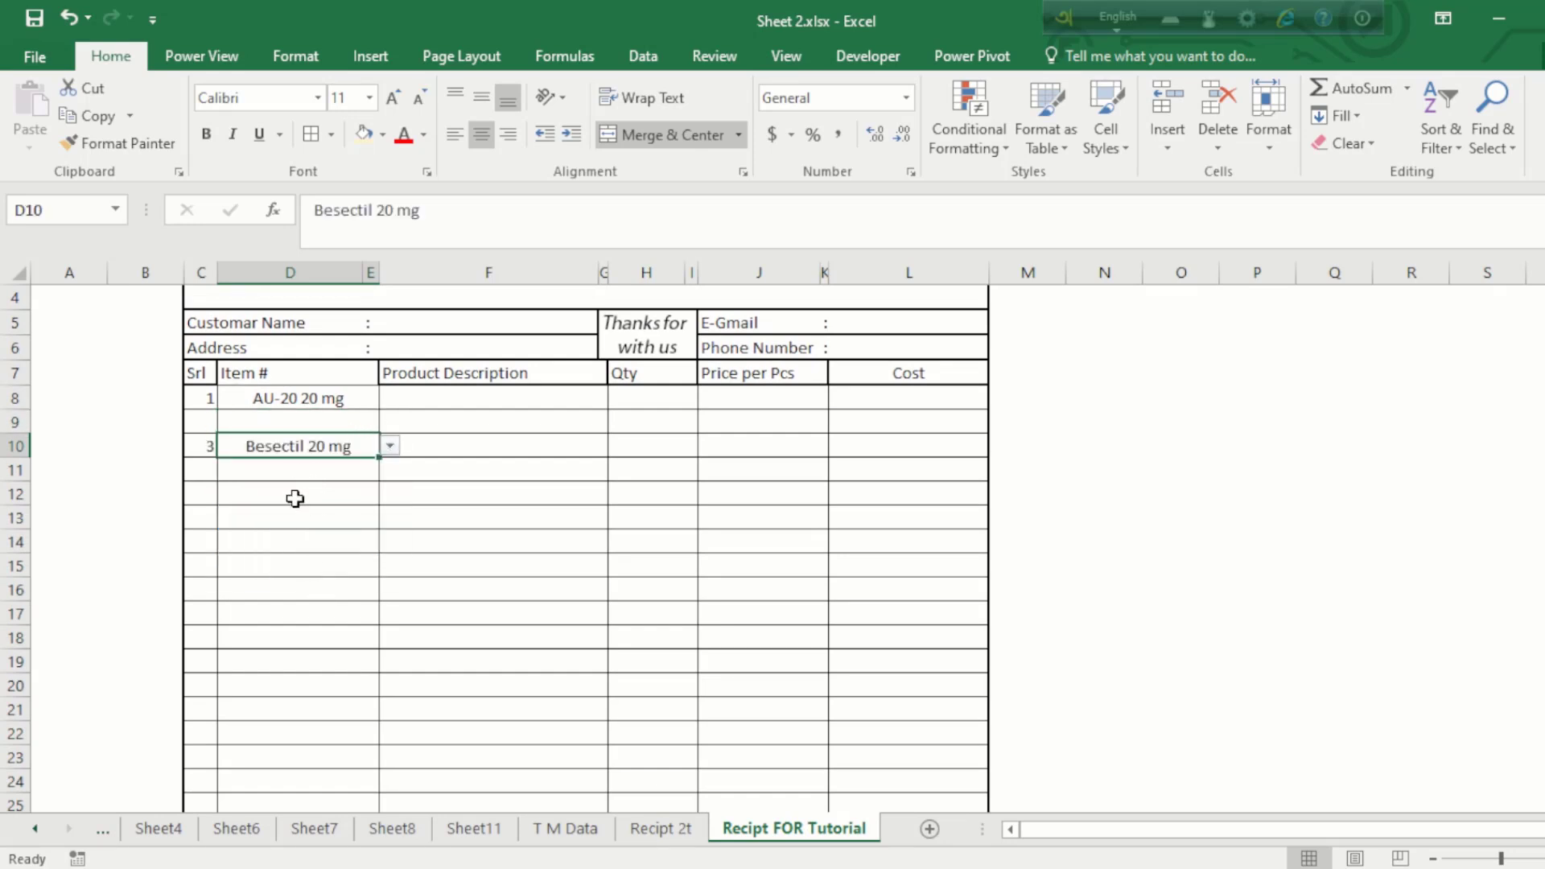
key(Delete)
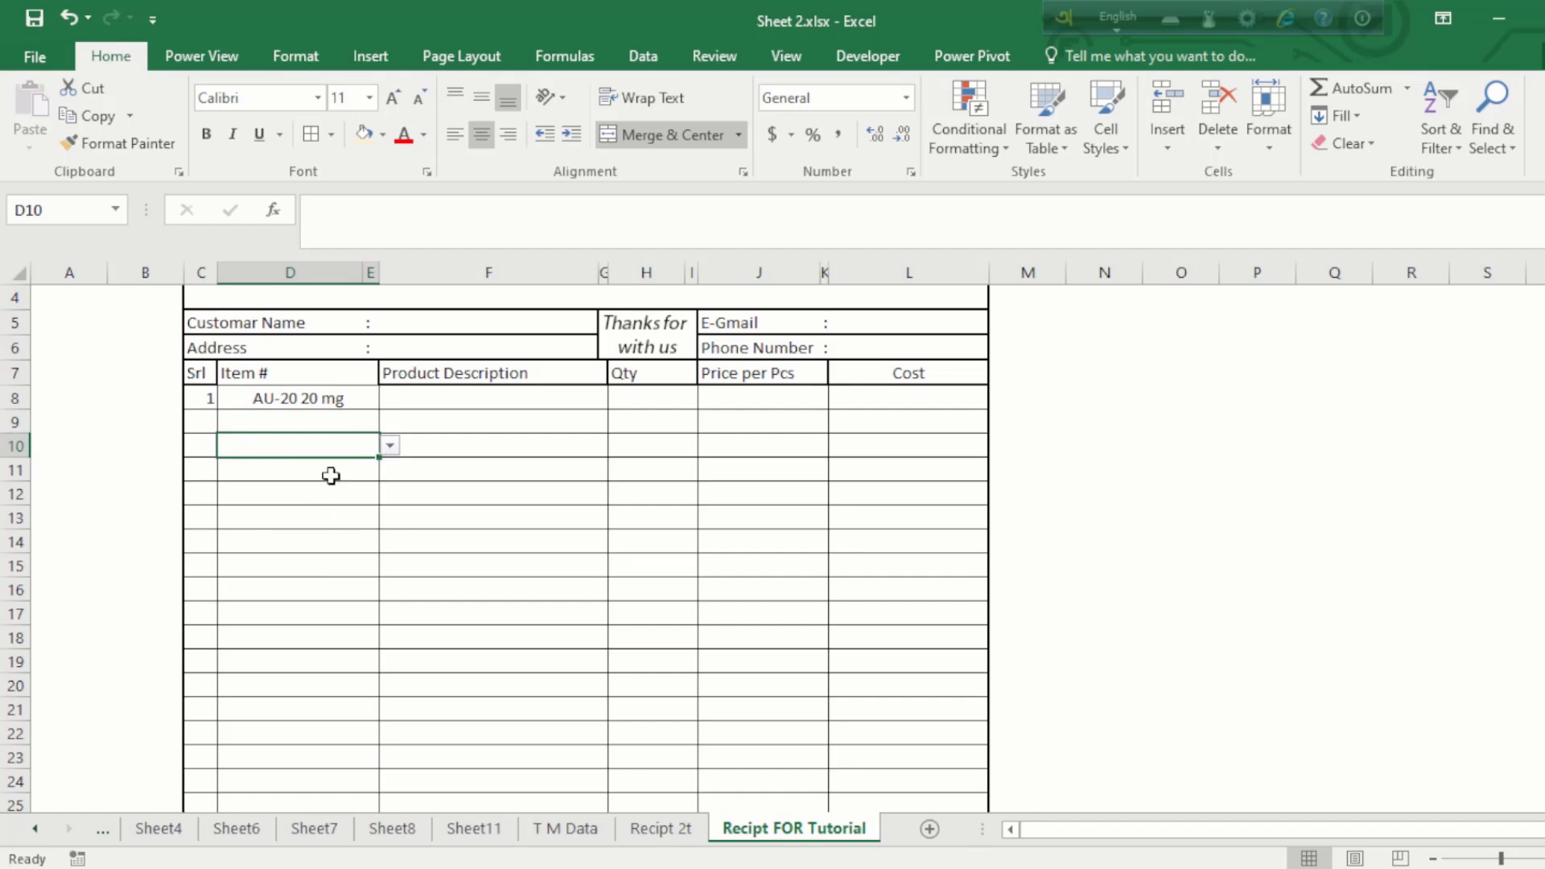
click(323, 400)
click(322, 424)
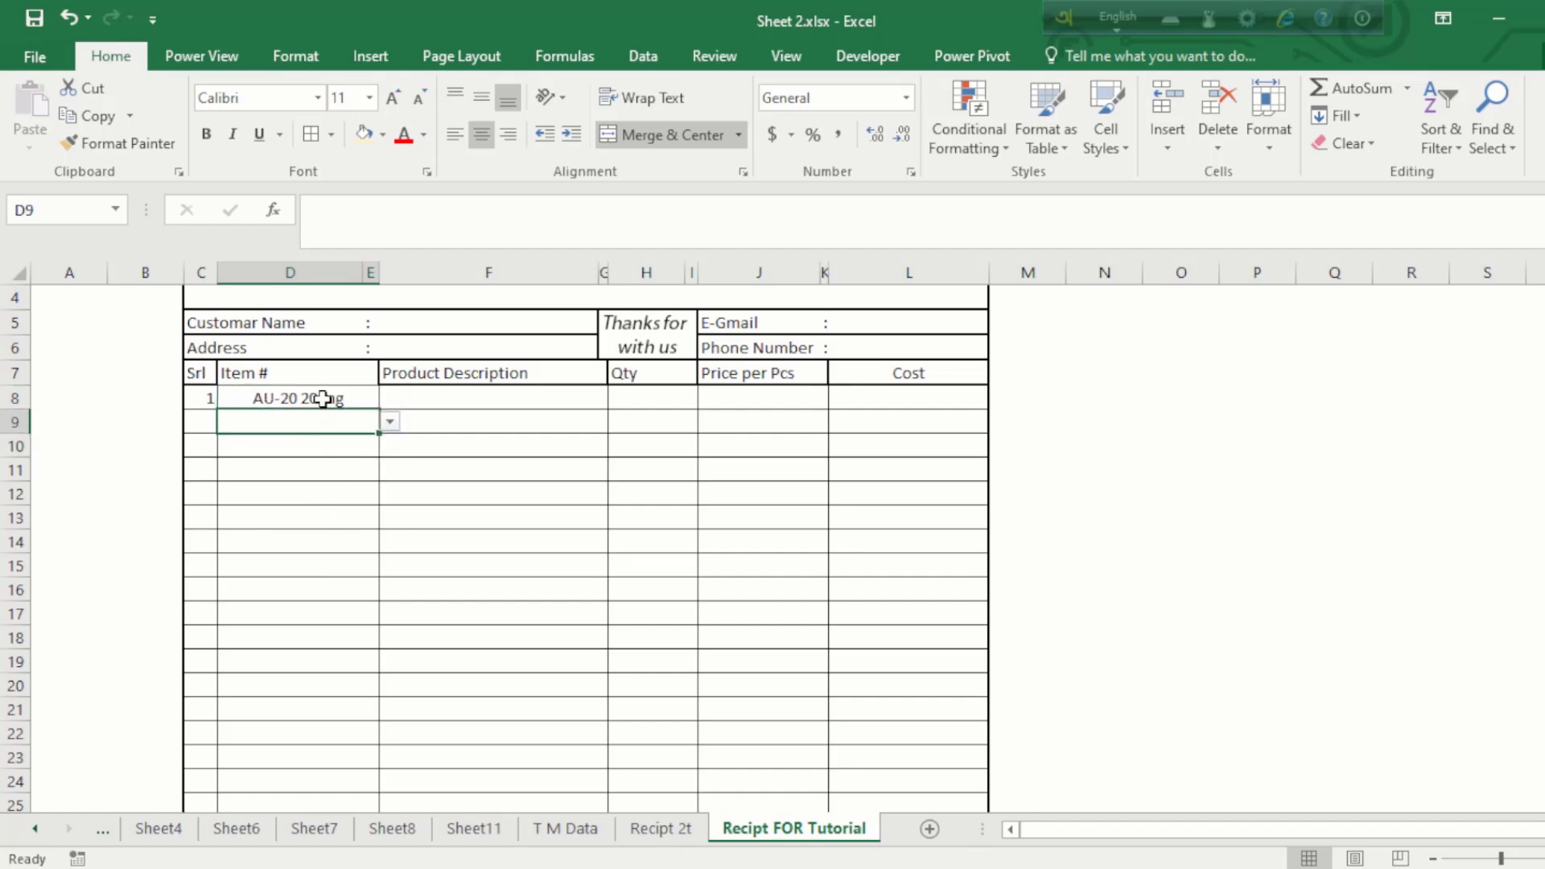
click(327, 400)
click(390, 399)
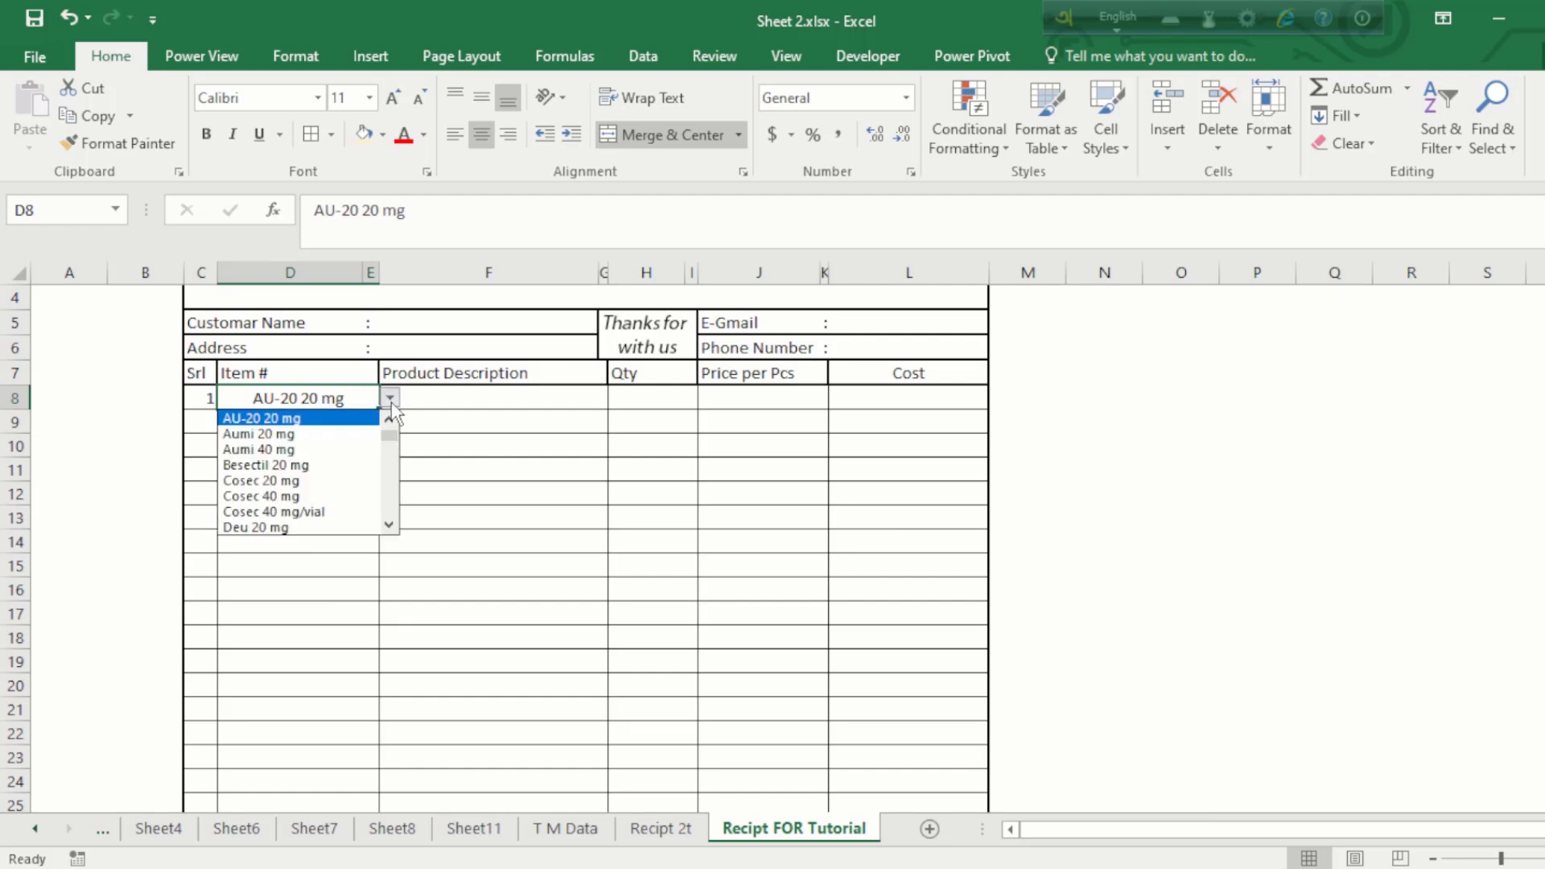
click(338, 400)
click(469, 400)
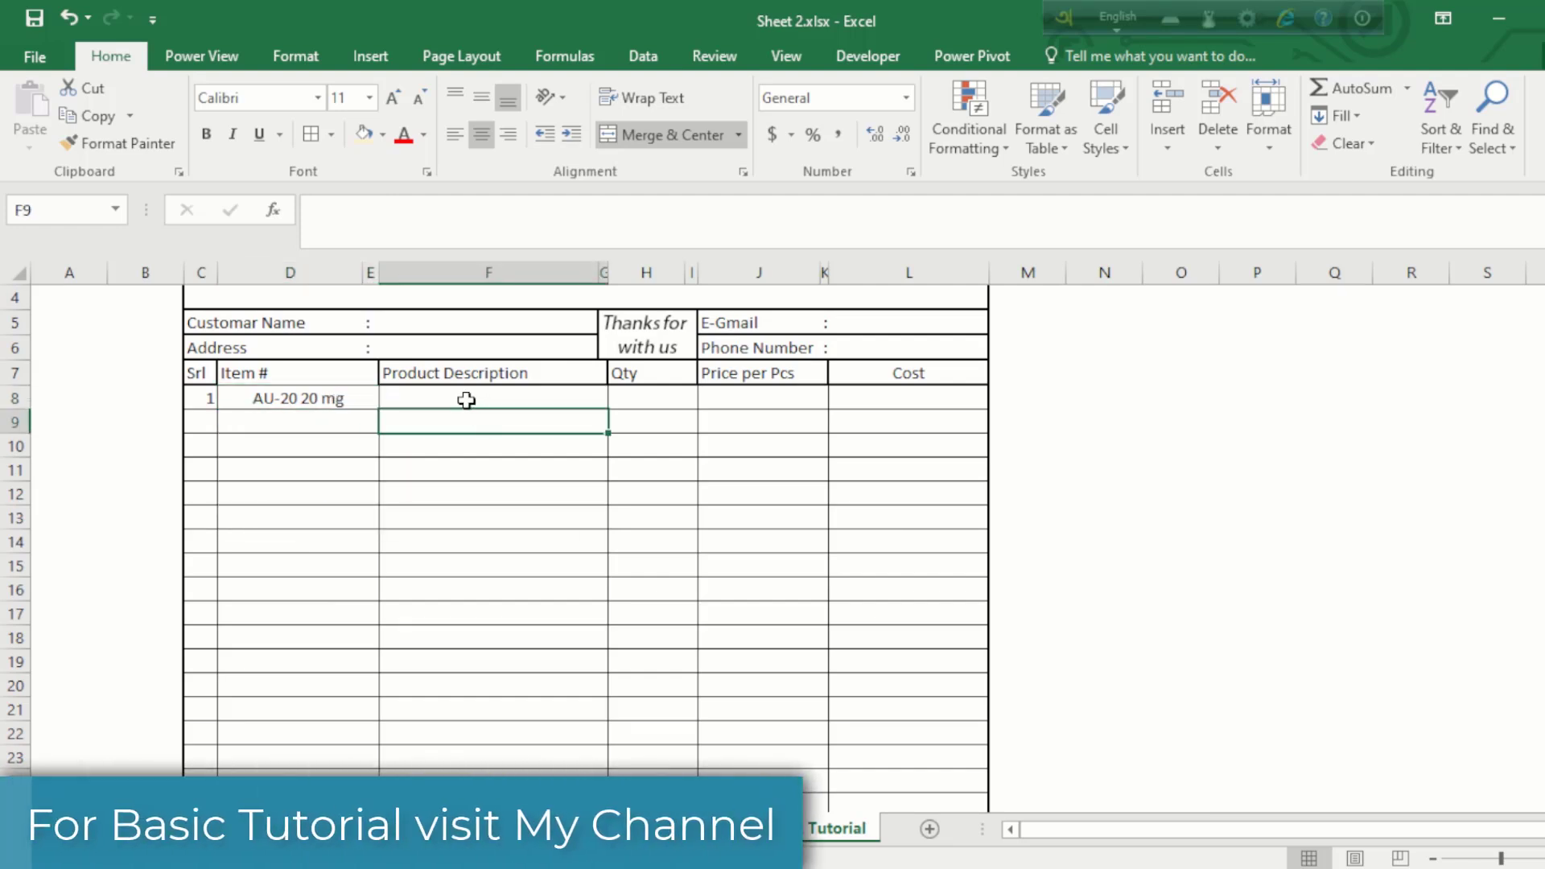
click(306, 402)
click(475, 402)
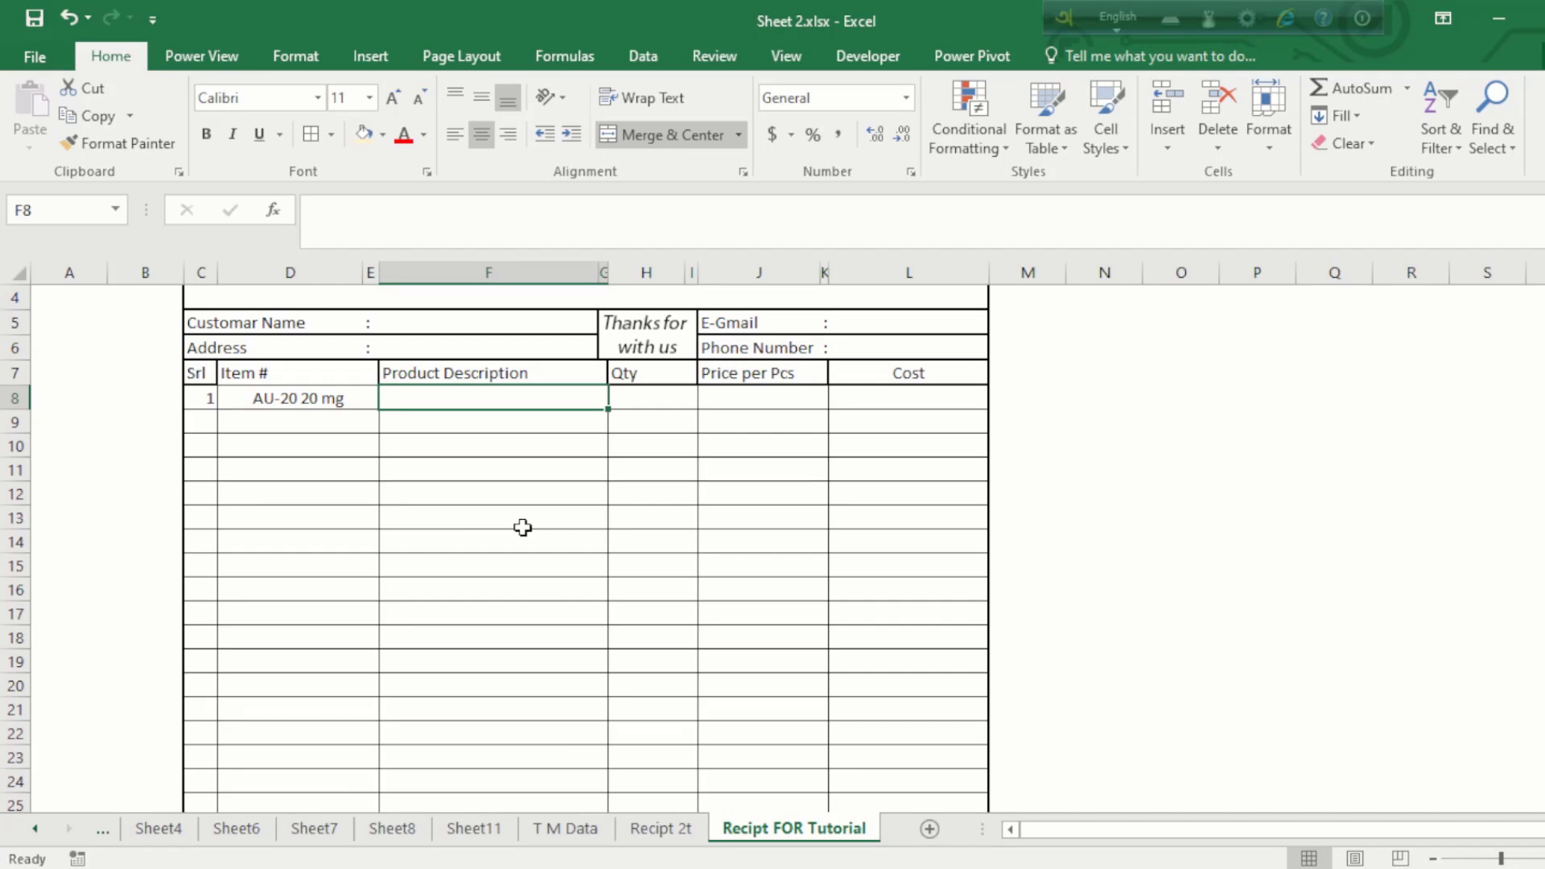
Step: Enter =VLOOKUP(D8,'T M Data'!A:C,3,0) in F8 for the product description
text(=vl)
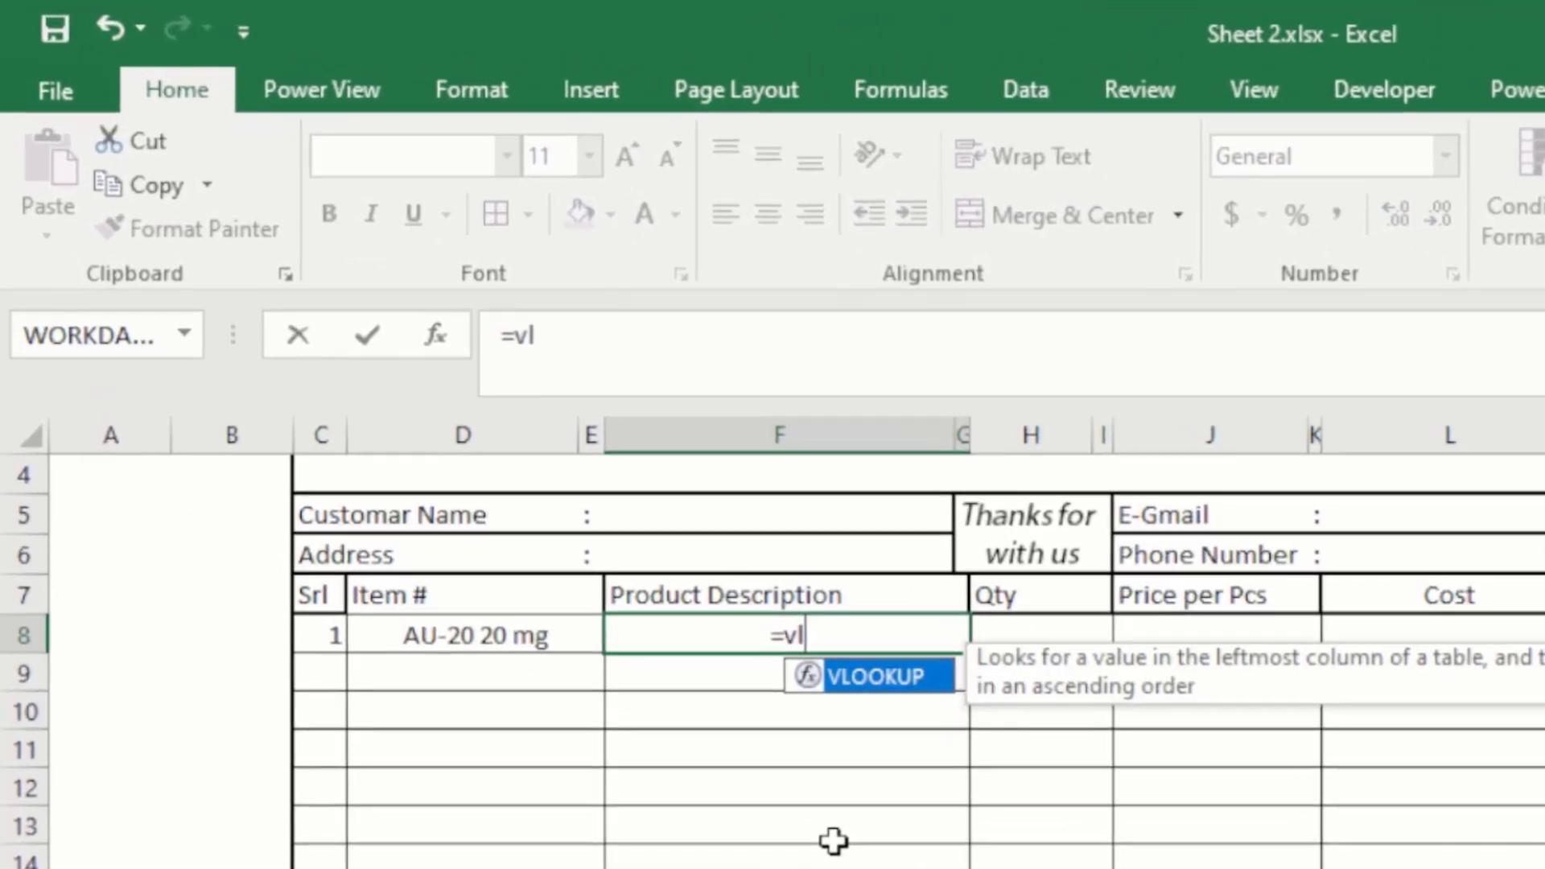
key(Tab)
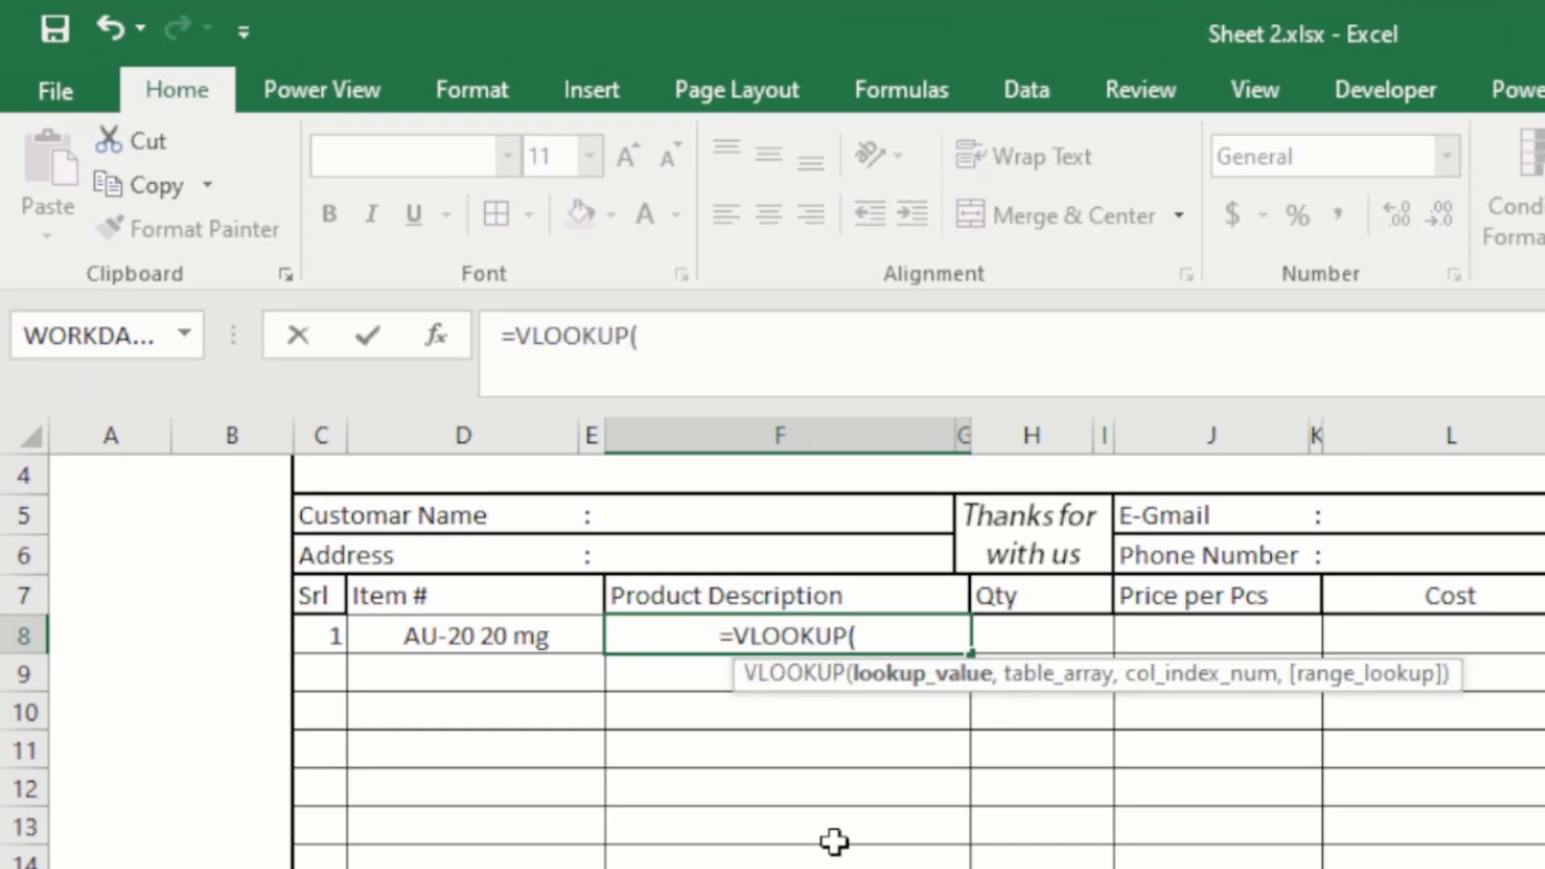
click(515, 633)
text(,)
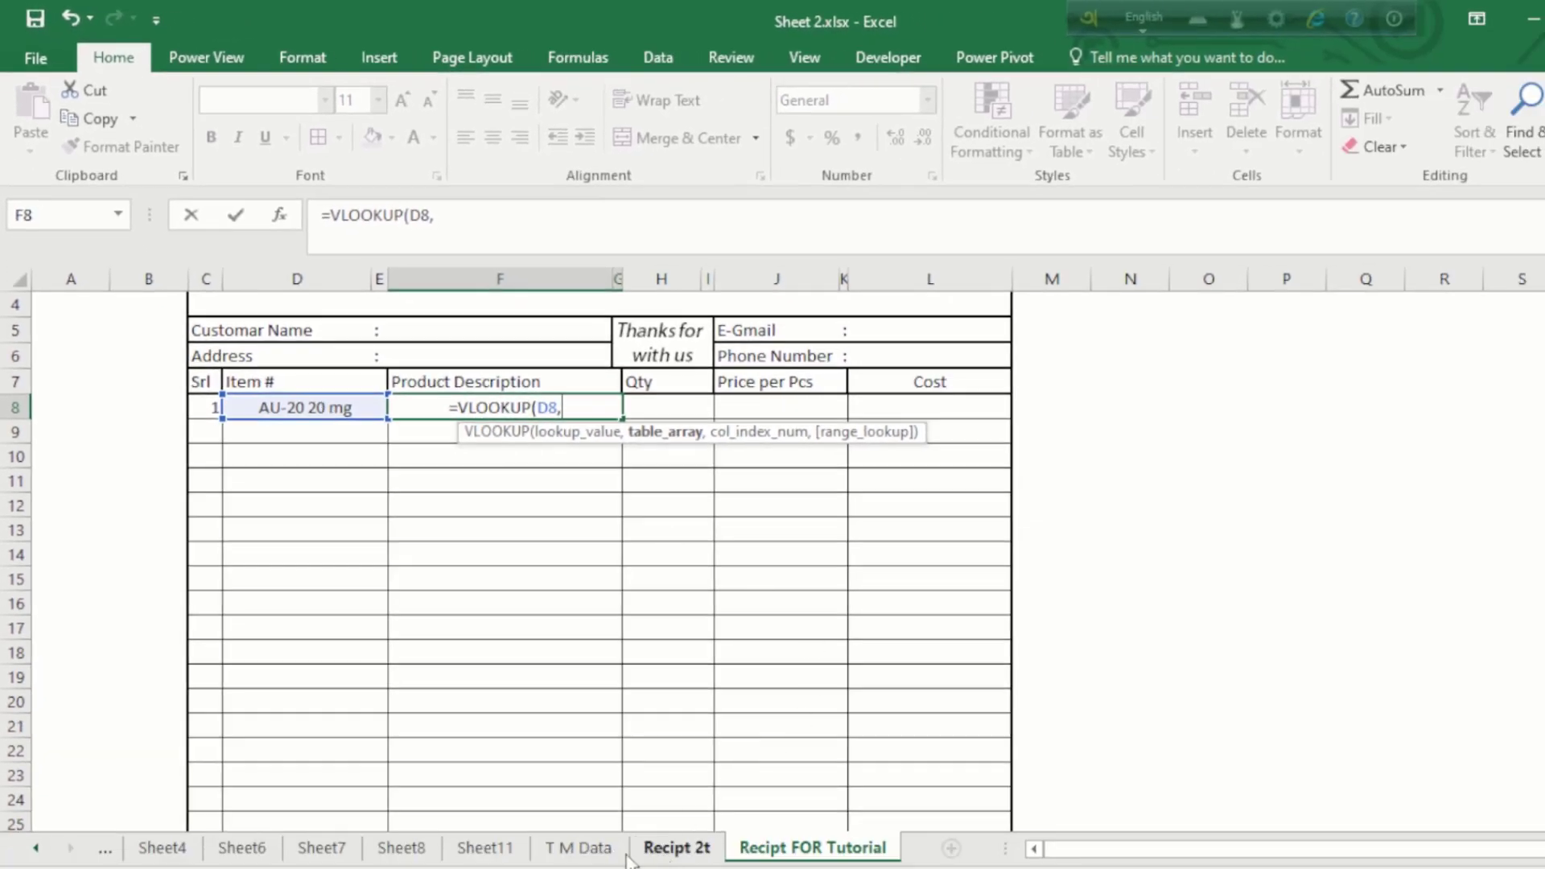
click(593, 851)
click(110, 275)
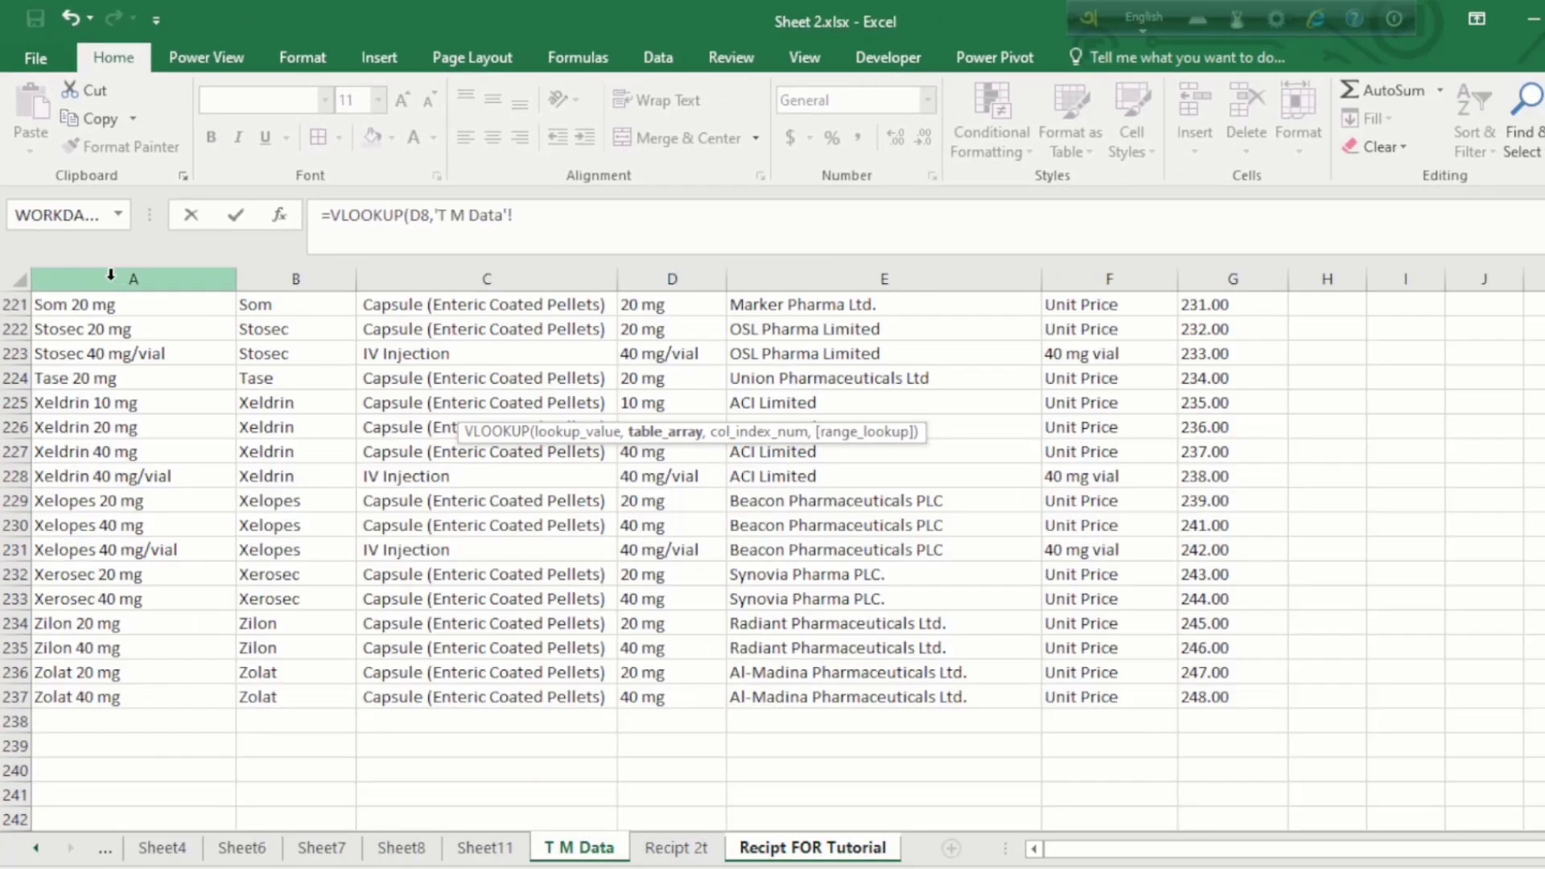
drag(110, 279, 414, 302)
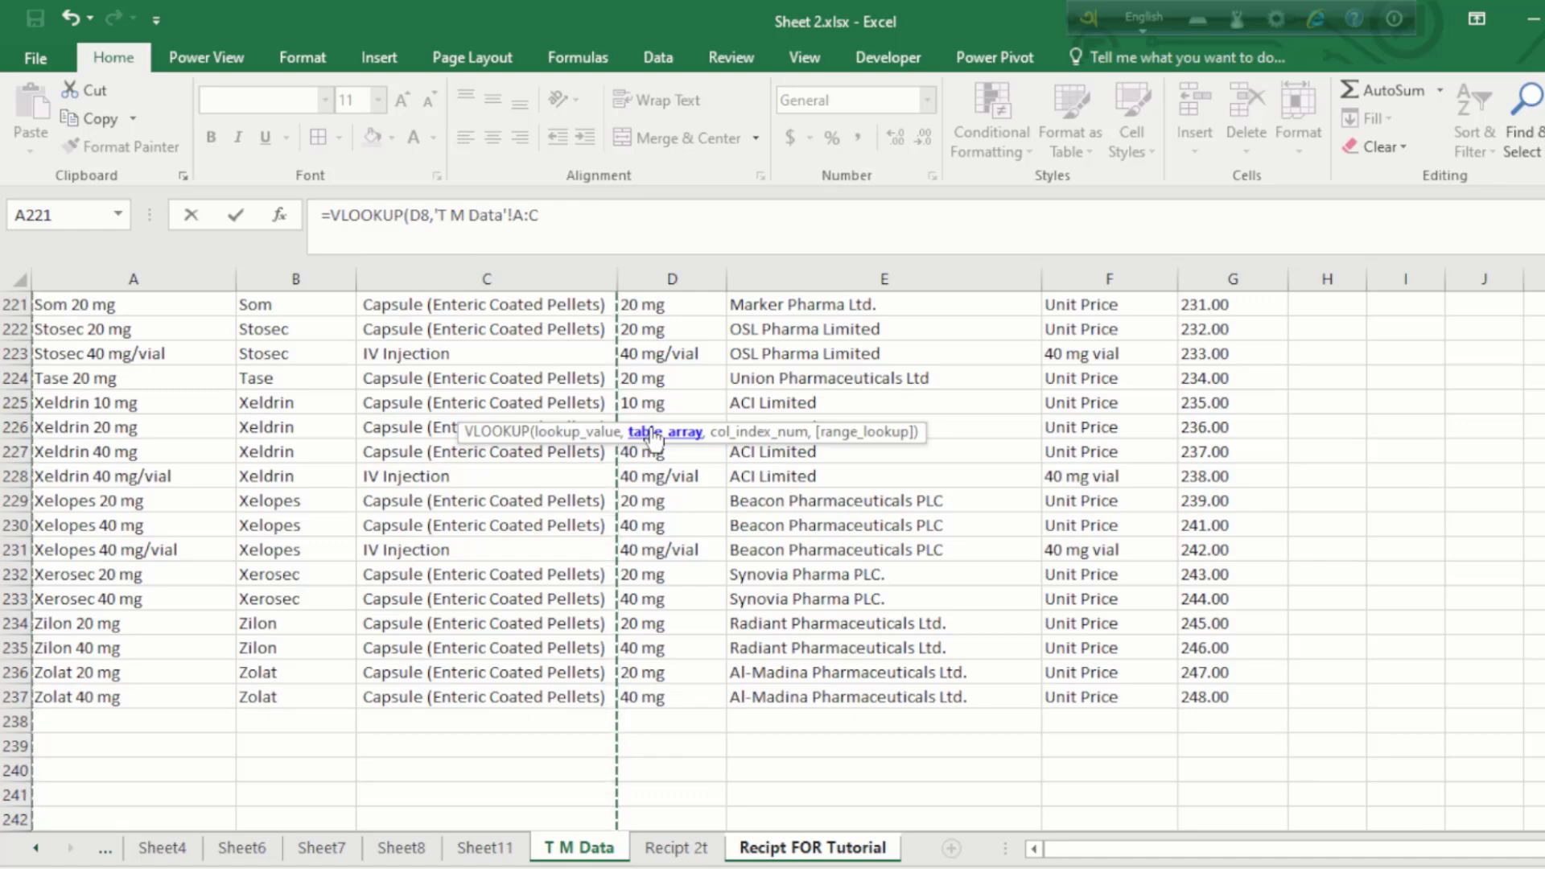
text(,3)
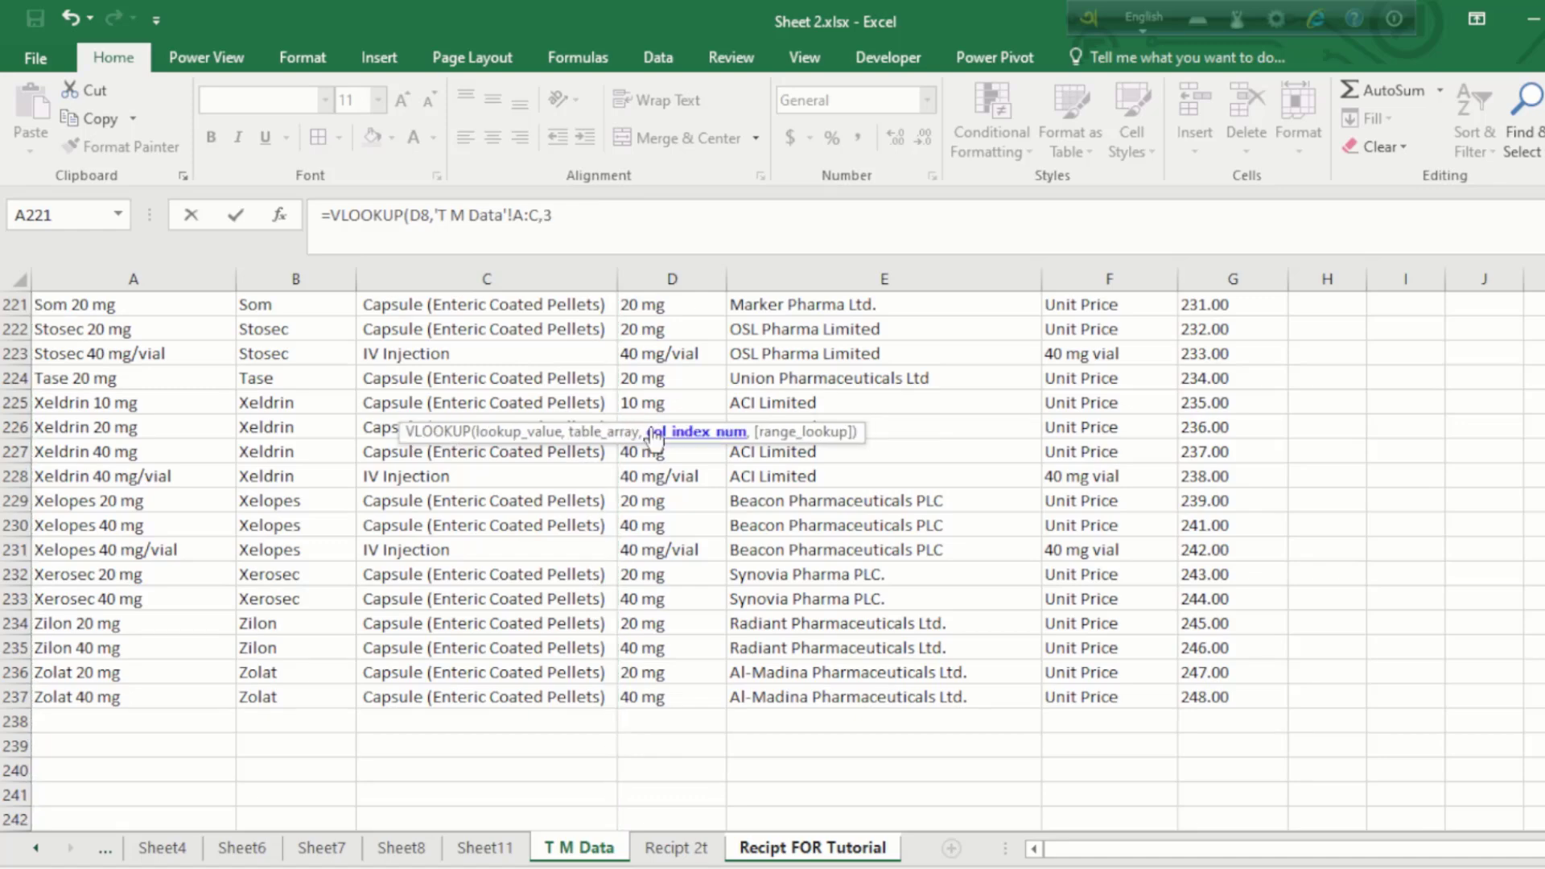
text(,0)
key(Return)
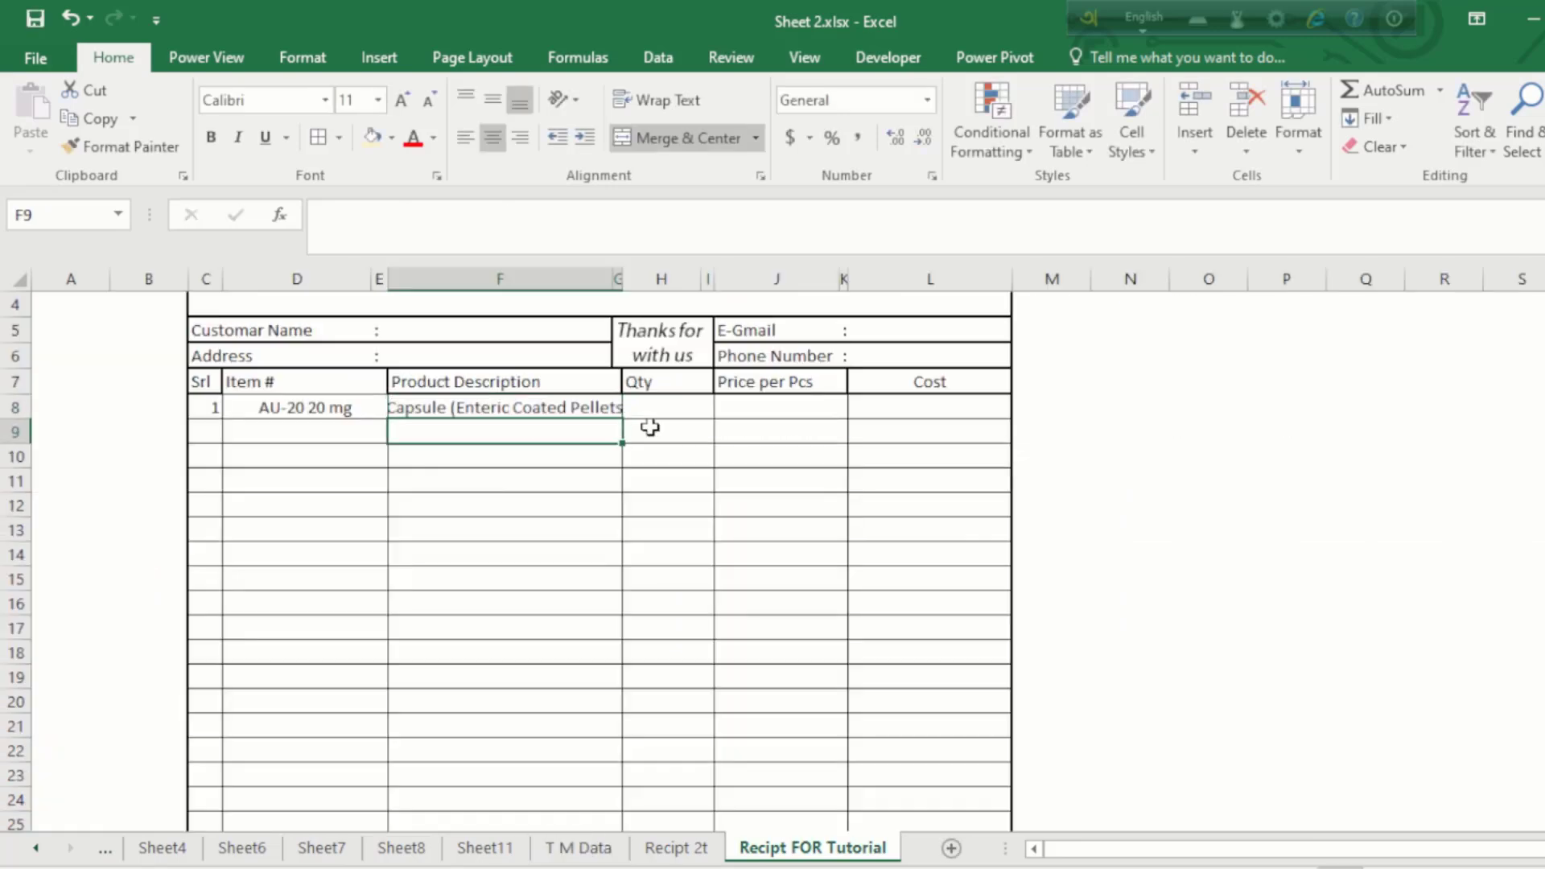
Step: Left-align the Product Description cells F8:F26
click(552, 404)
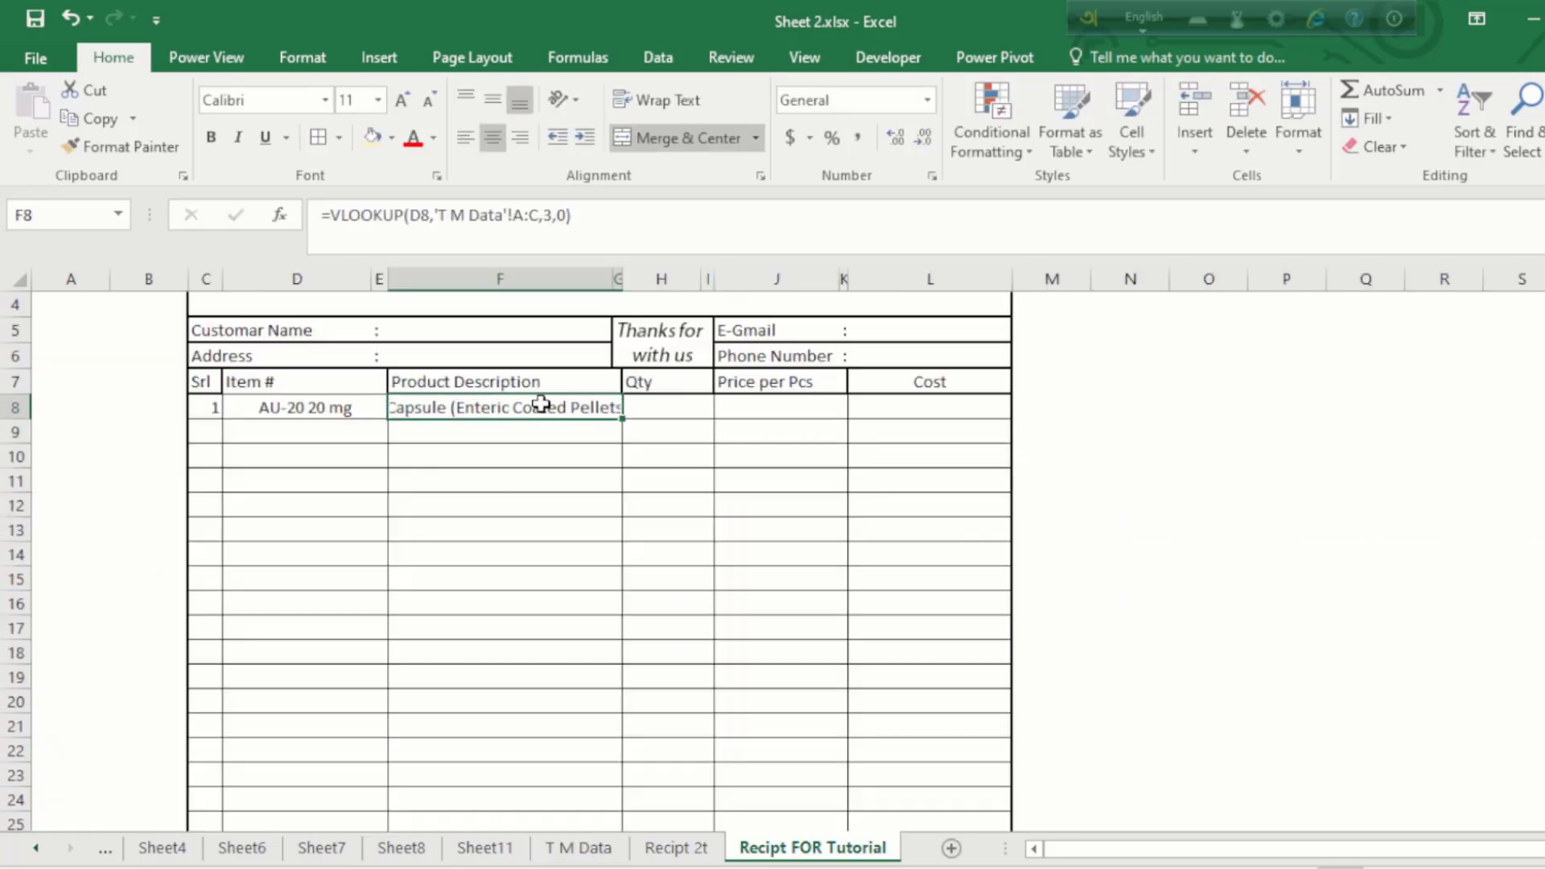
drag(541, 405, 527, 789)
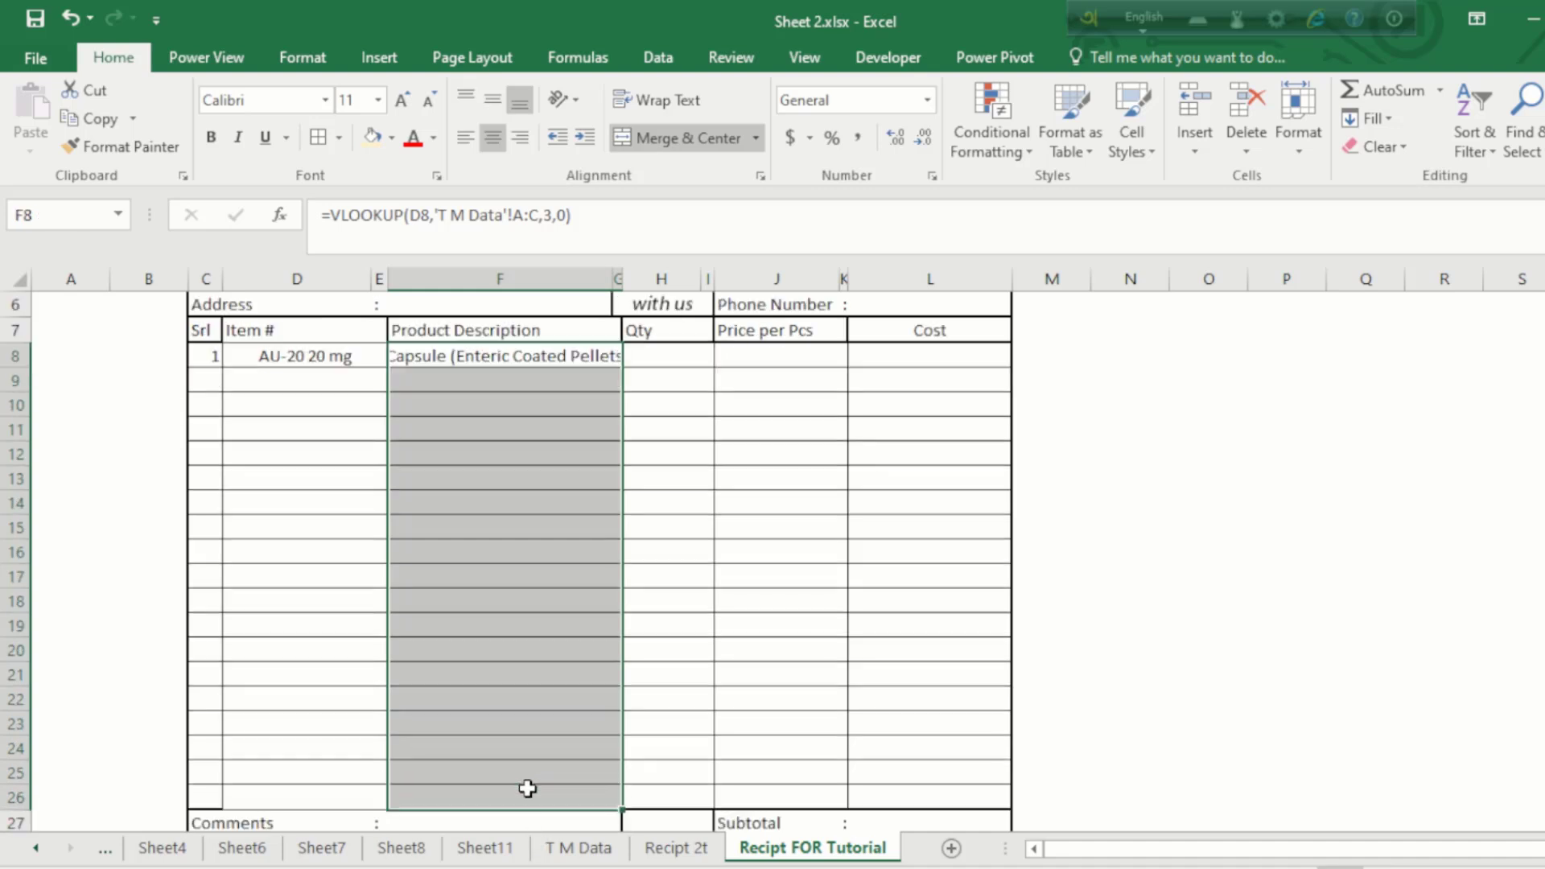
click(465, 138)
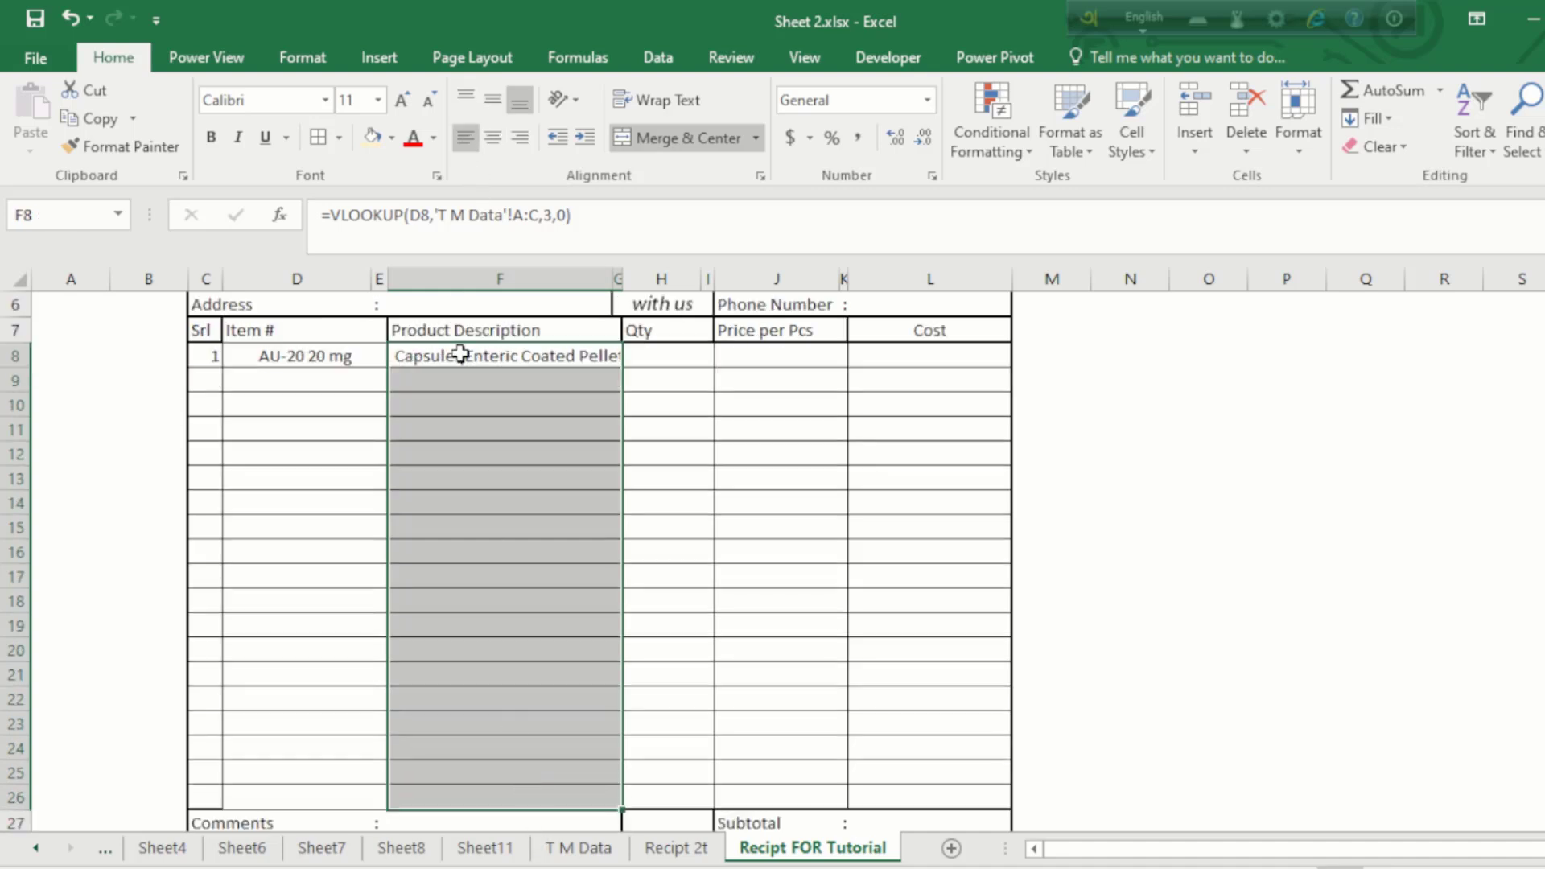
click(464, 380)
click(552, 407)
scroll(552, 406, up, 2)
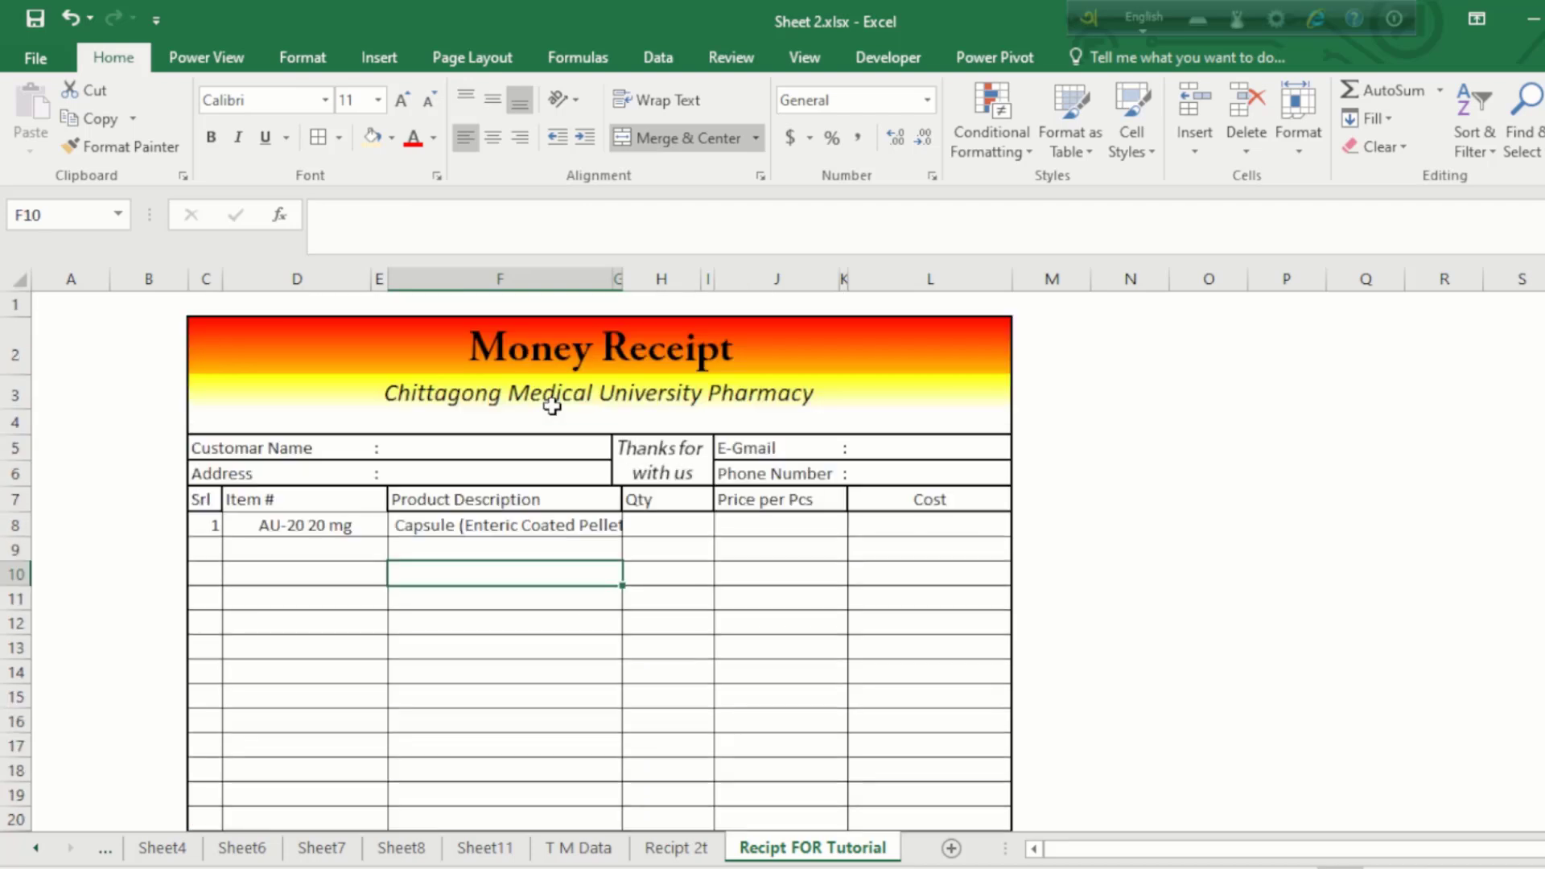
Step: Copy F8's lookup and paste it as formulas into F9:F26
click(726, 531)
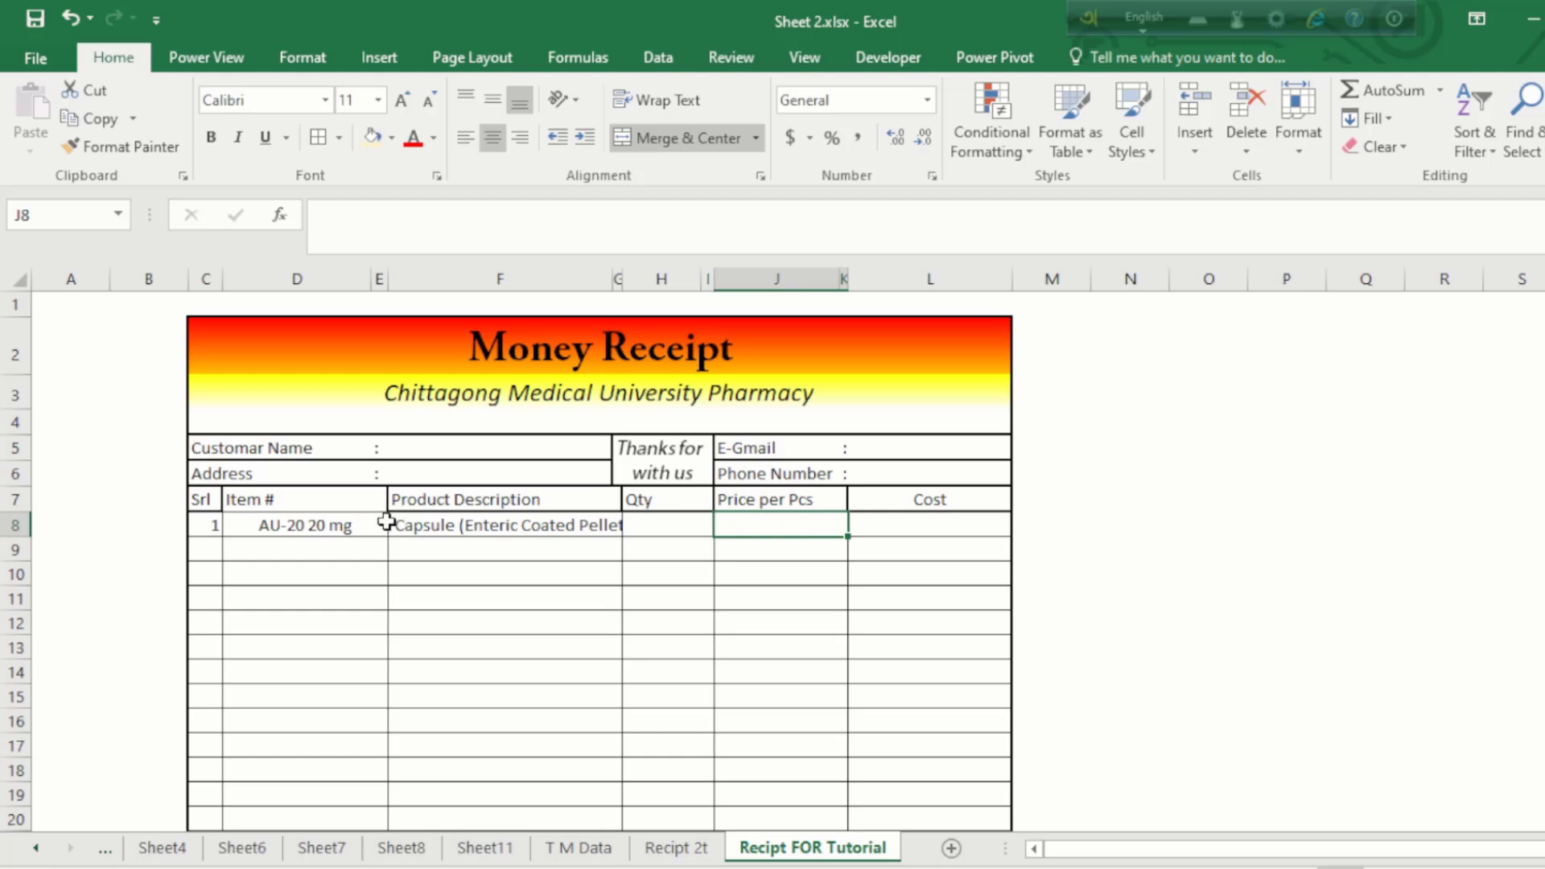
click(340, 524)
click(800, 530)
click(494, 551)
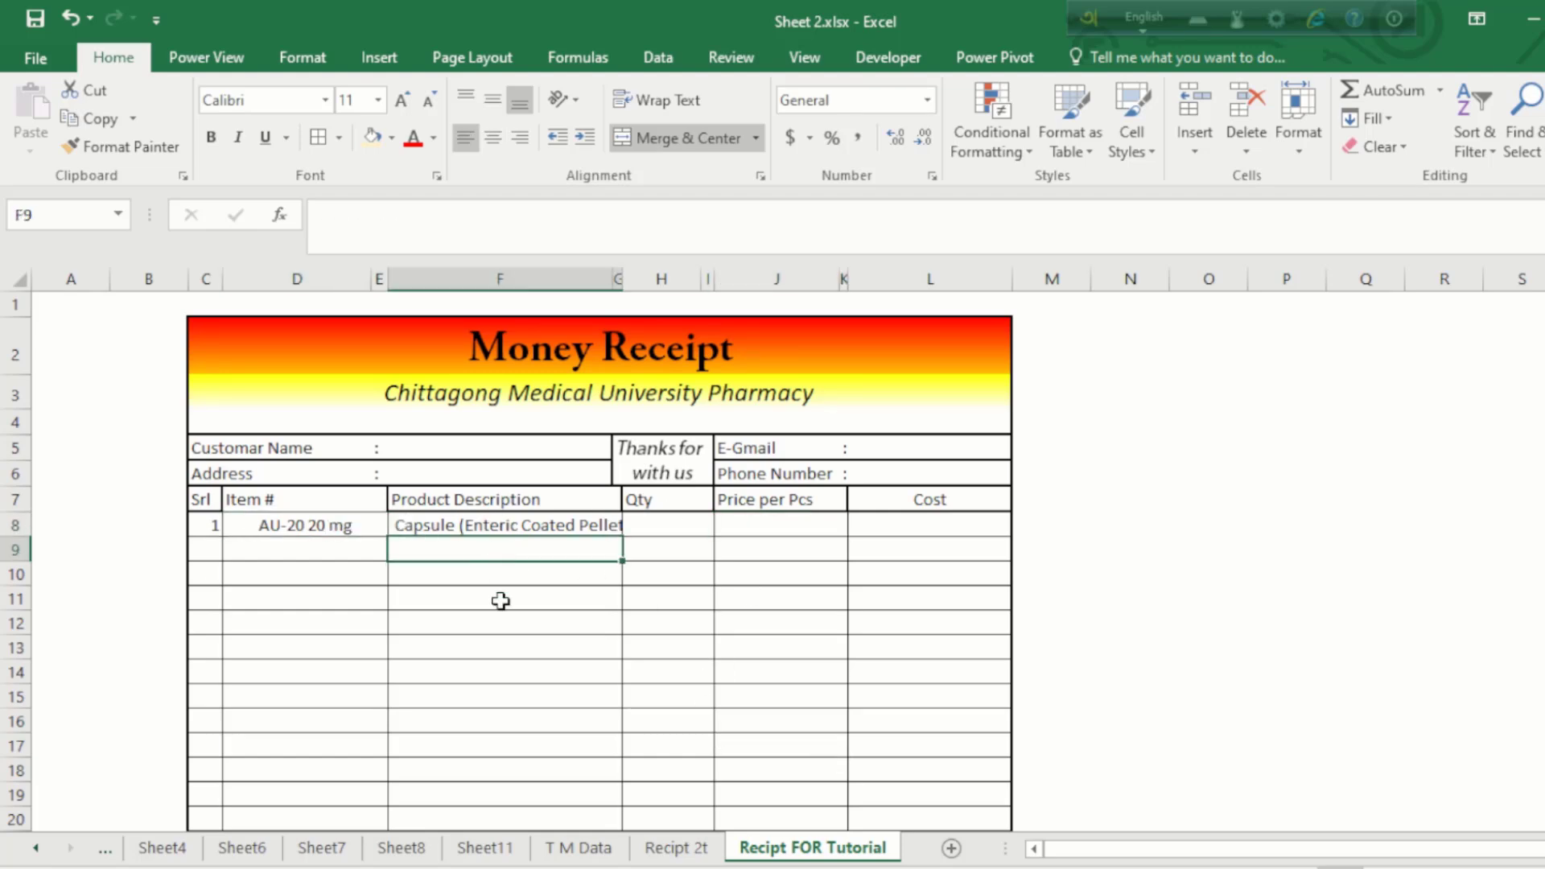
click(513, 521)
key(ctrl+c)
click(503, 553)
drag(503, 555, 503, 724)
right_click(488, 505)
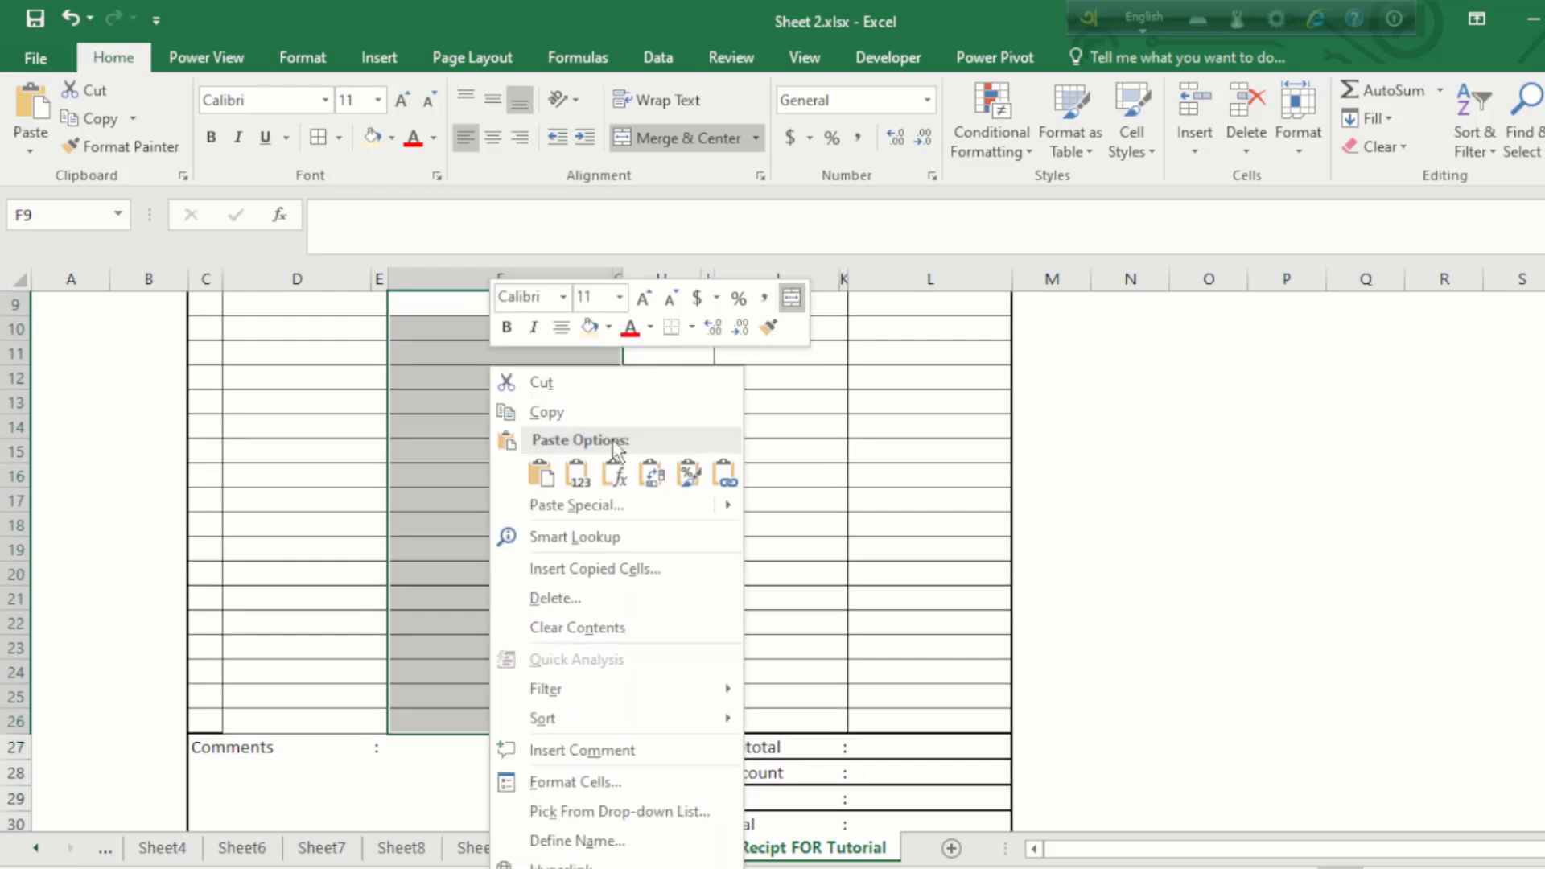
click(615, 472)
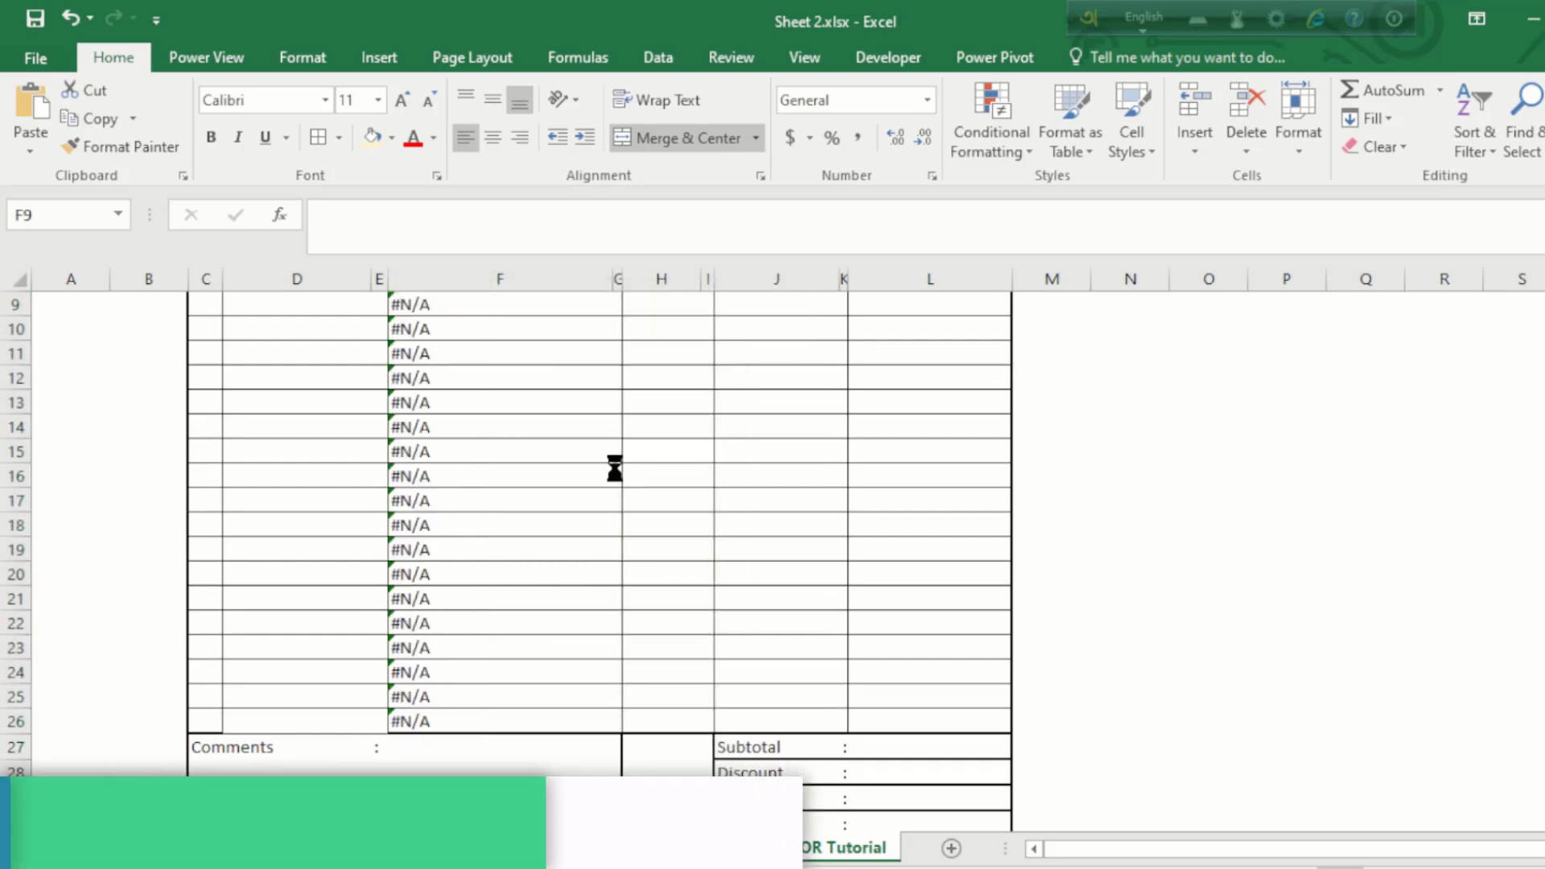
Step: Choose Aspra 20 mg in D9 and check its description appears in F9
scroll(524, 400, up, 3)
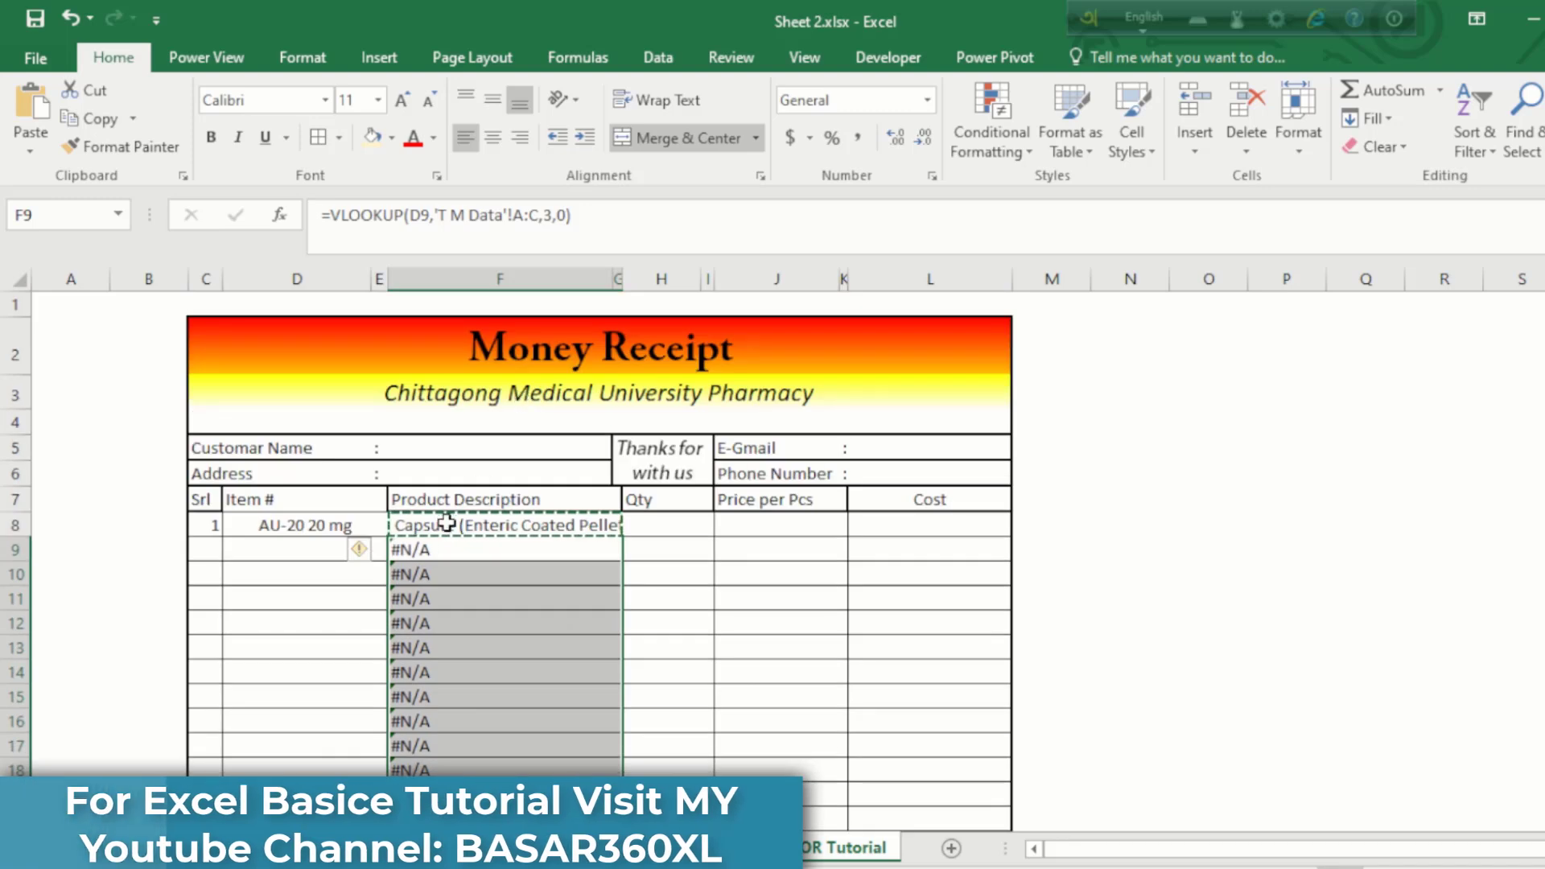
click(445, 524)
click(442, 597)
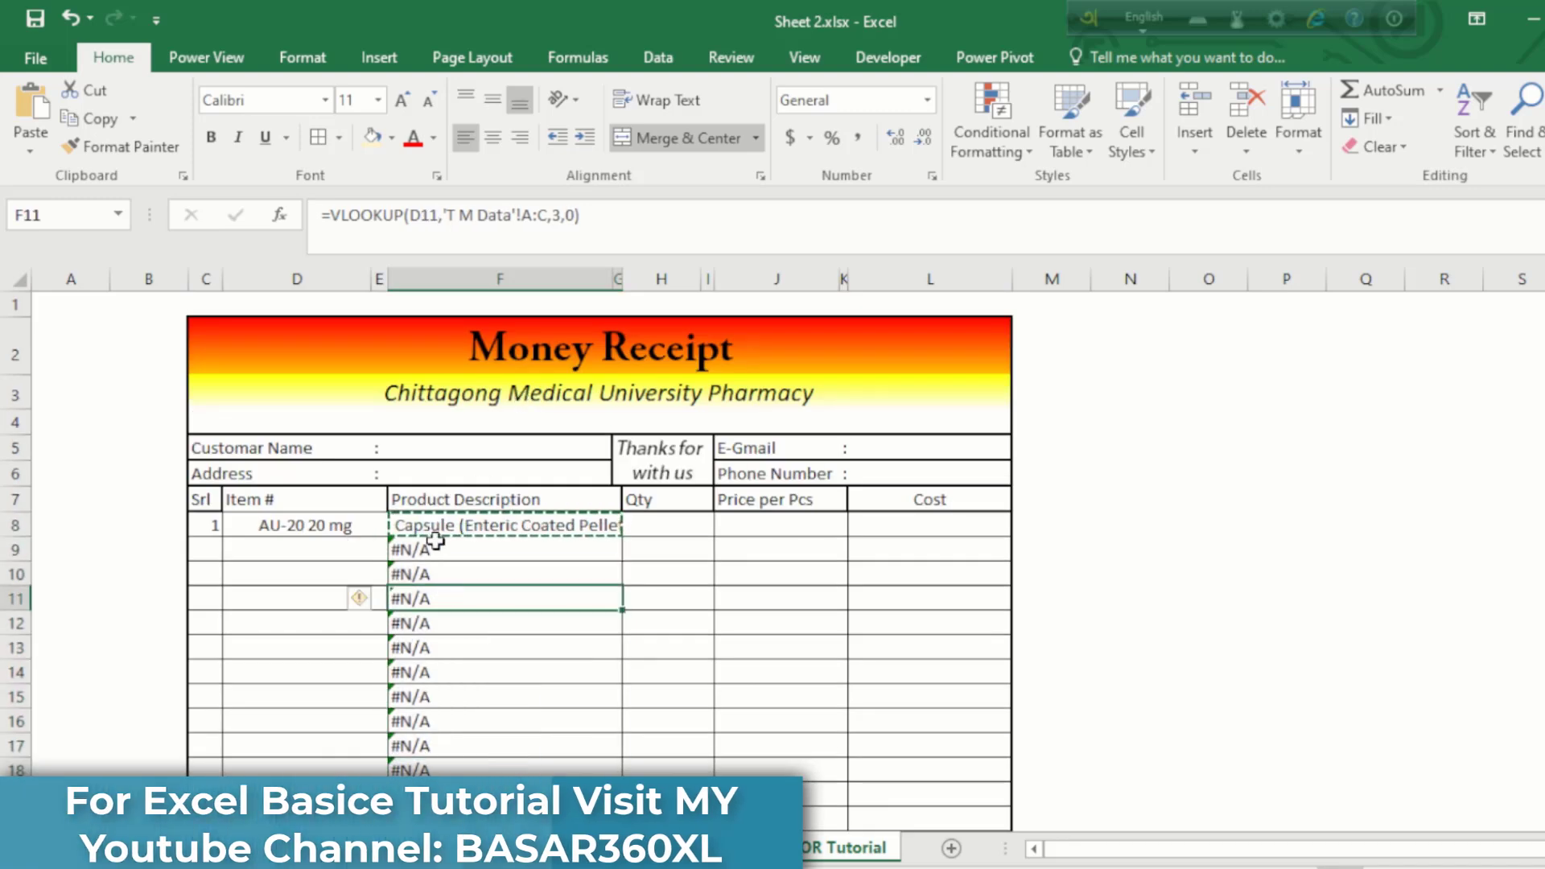
click(429, 574)
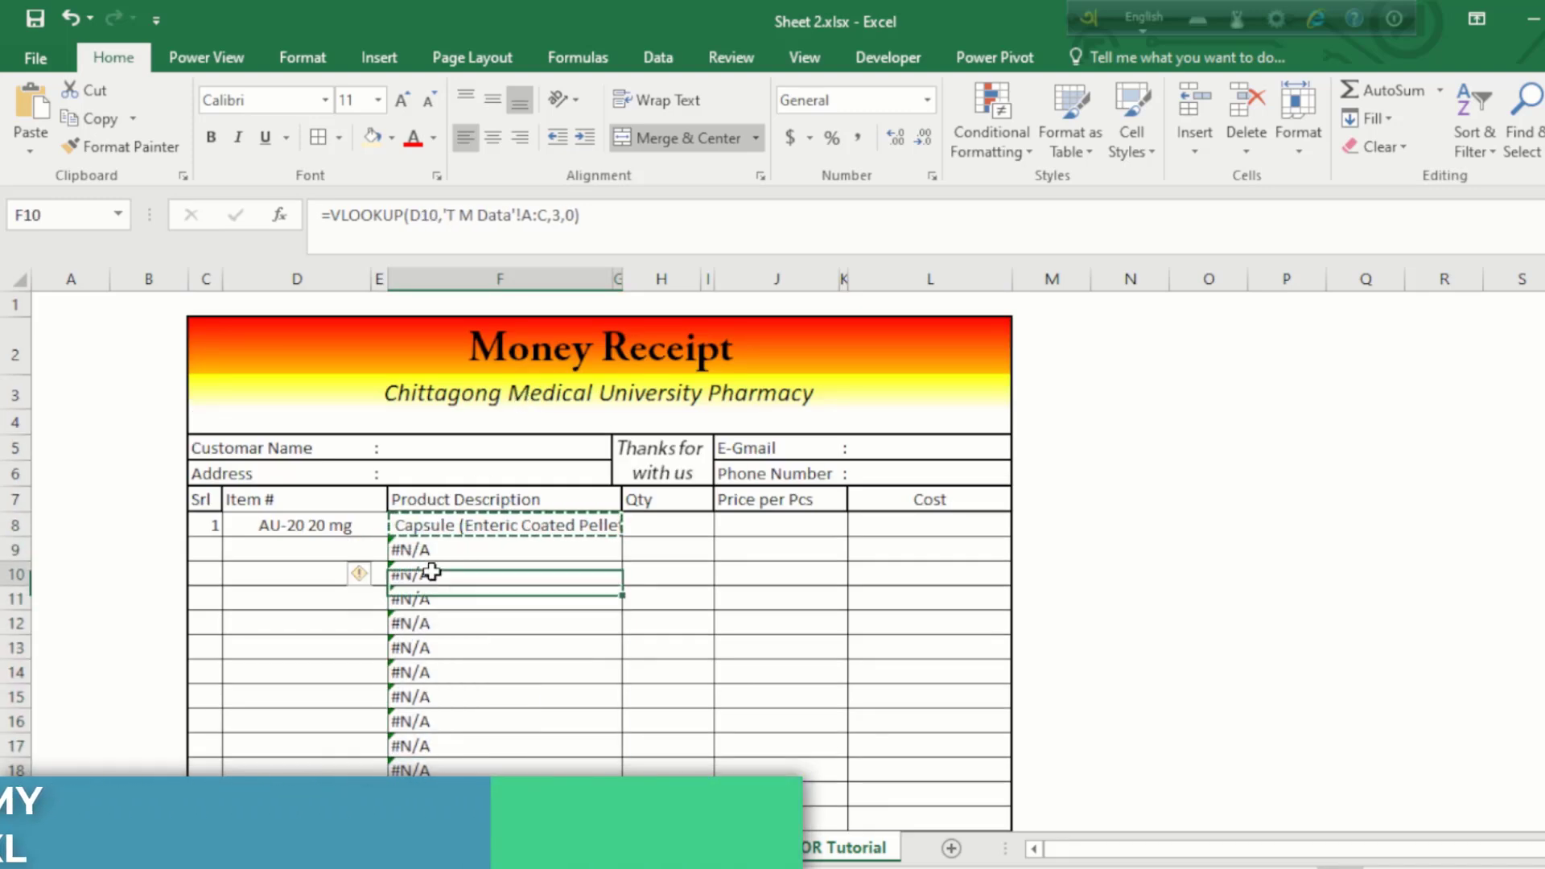
click(424, 527)
click(313, 552)
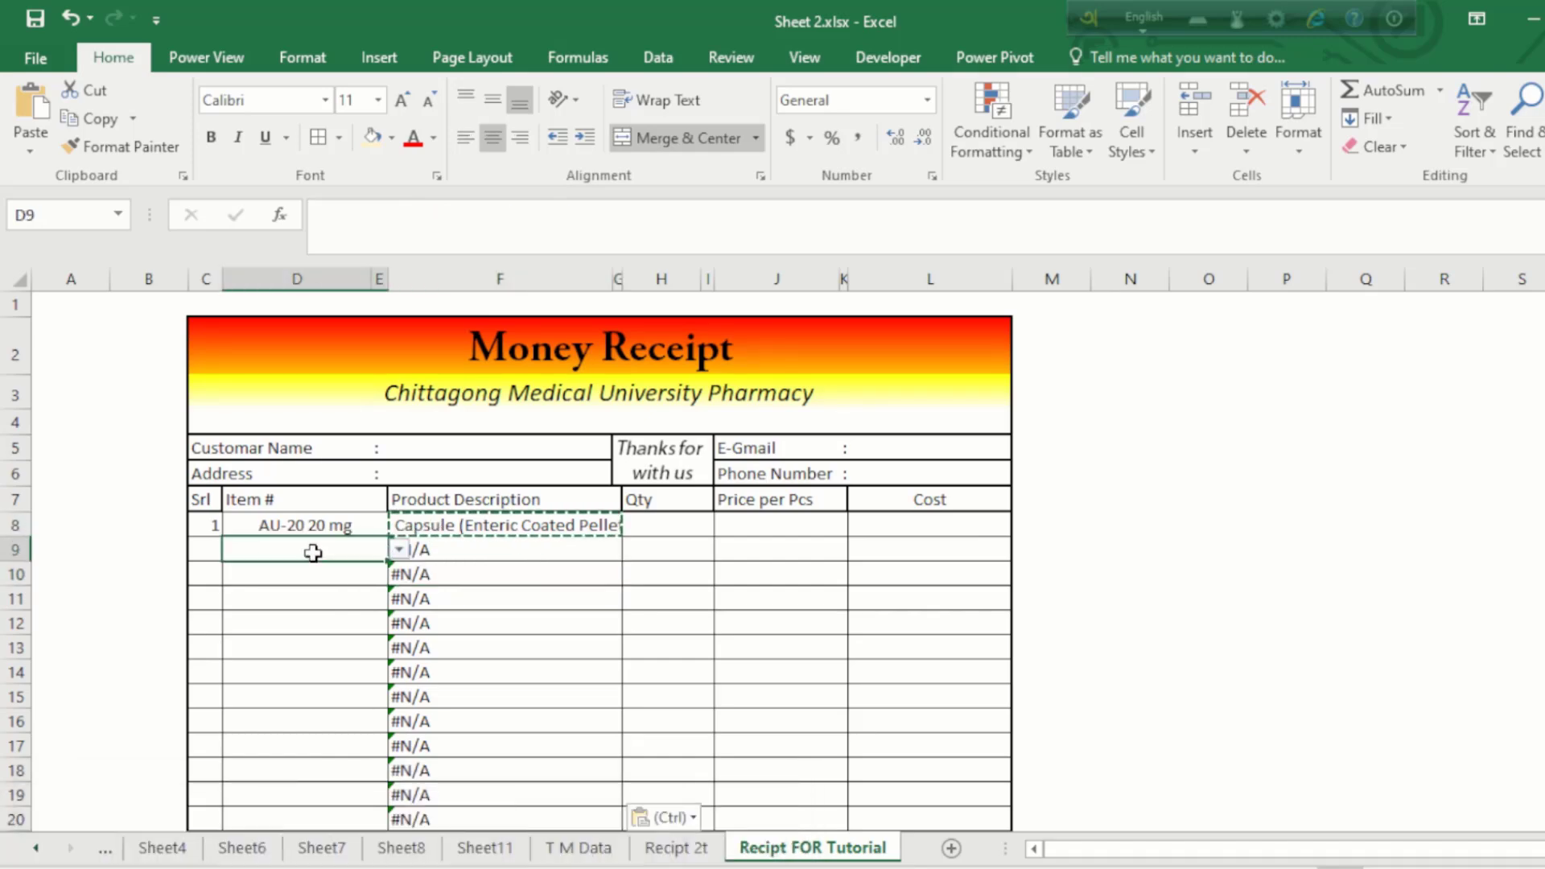
click(399, 550)
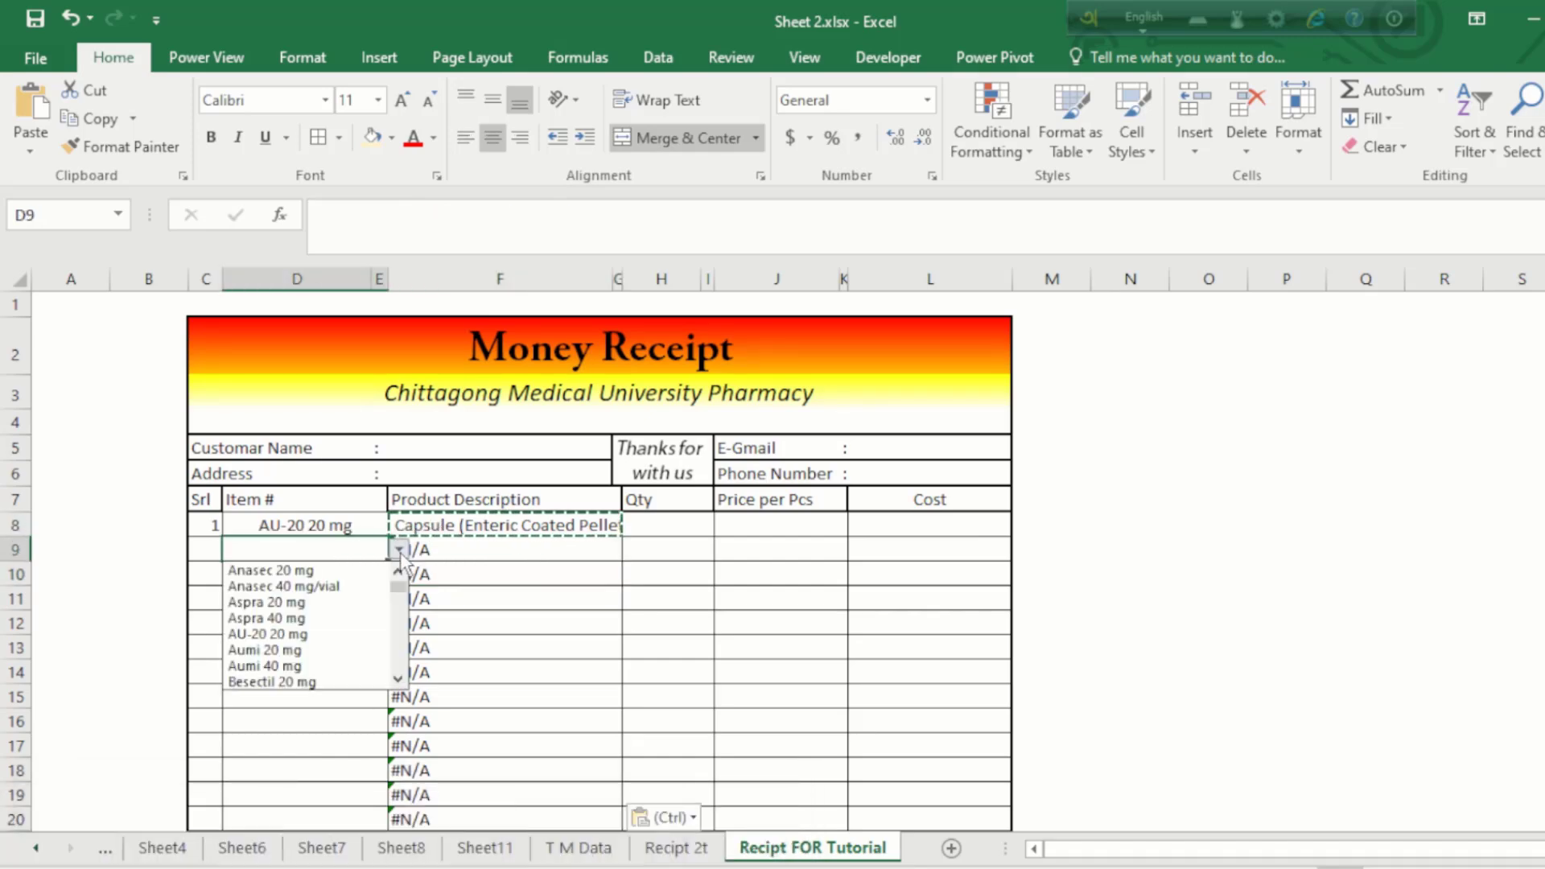
click(333, 606)
click(466, 555)
click(445, 578)
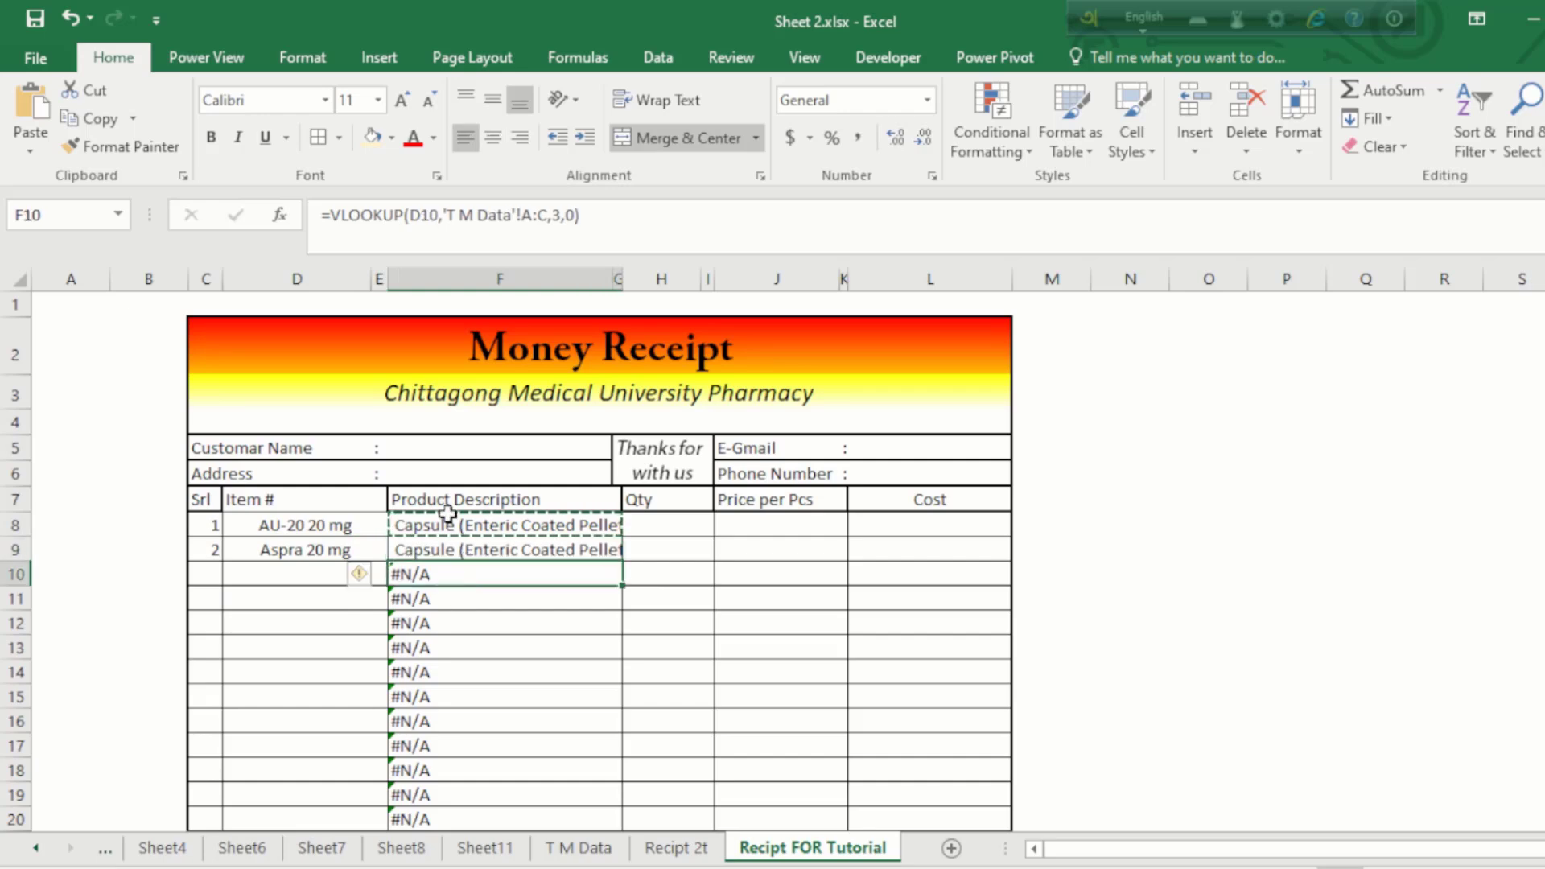
click(449, 525)
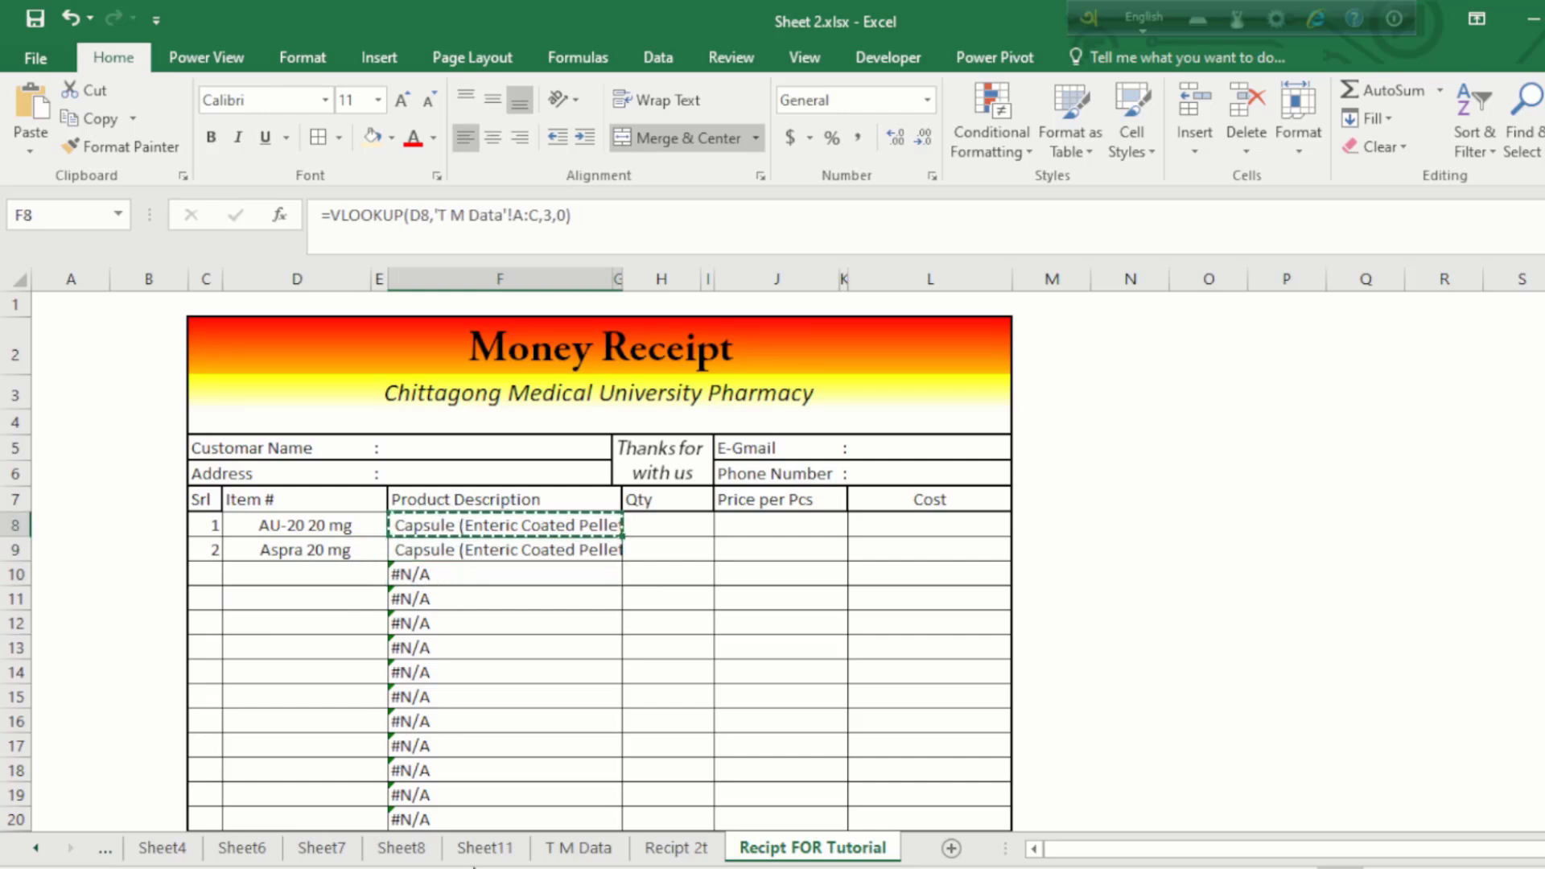
Step: Change F8 to =IF(D8="","",VLOOKUP(D8,'T M Data'!A:C,3,0)) and copy it
click(336, 218)
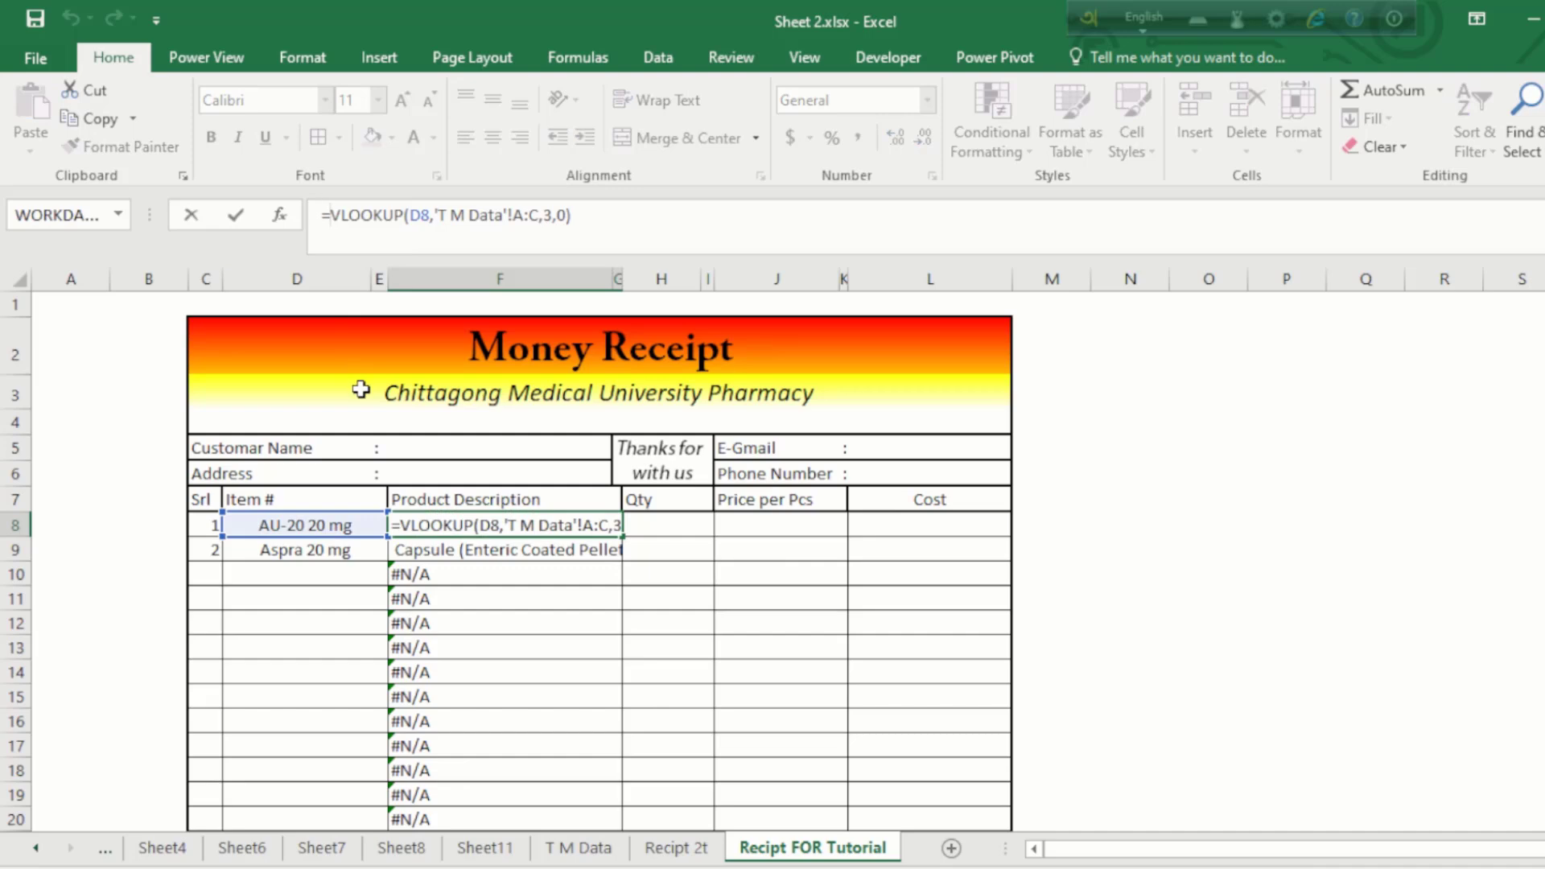
text(if)
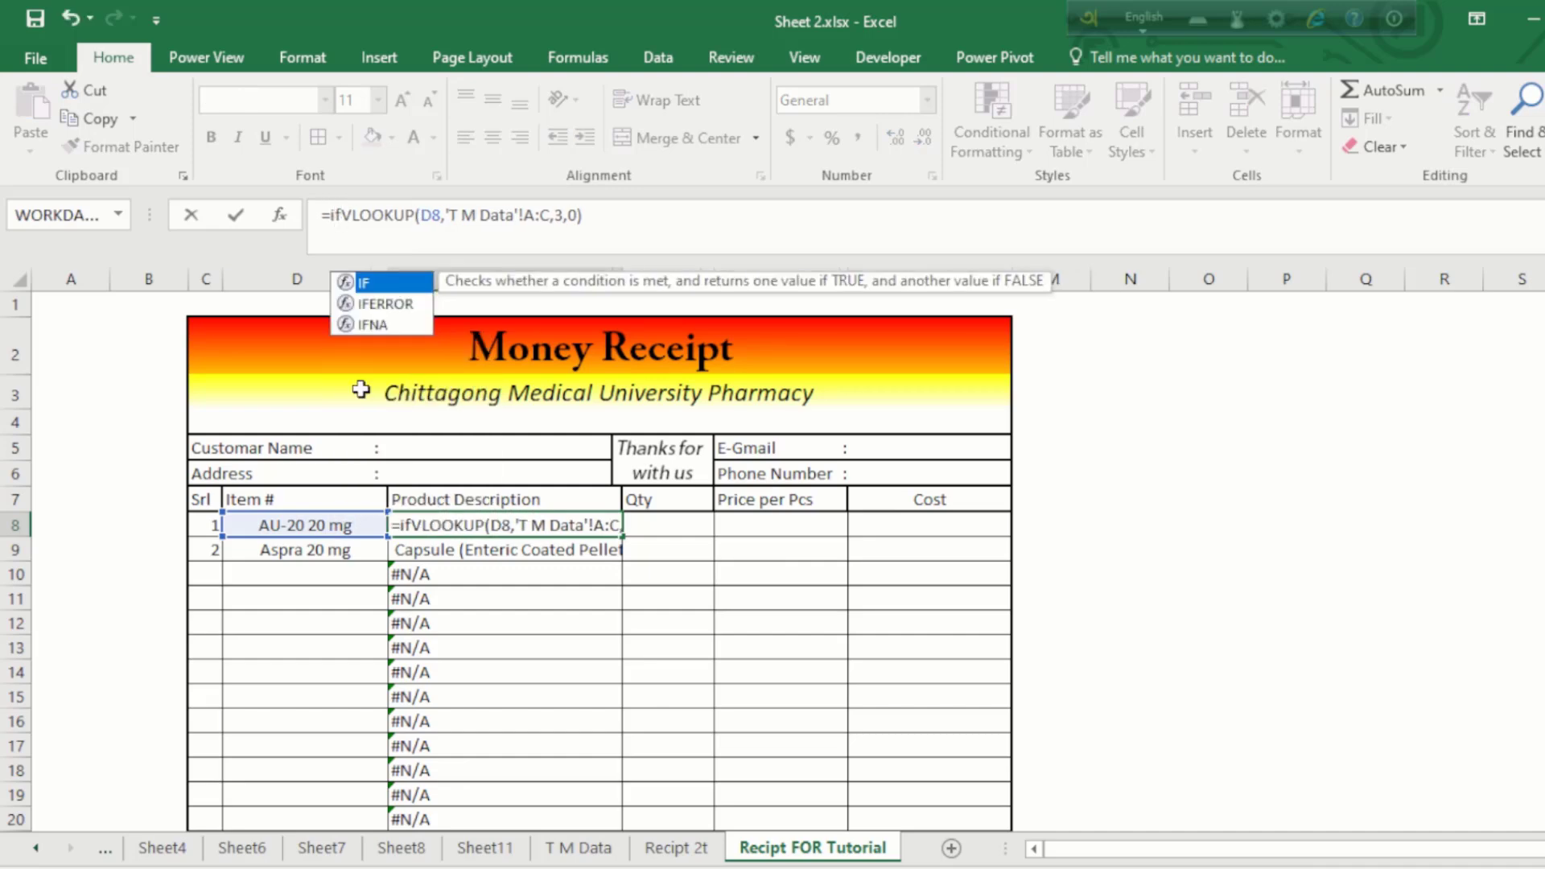
key(Tab)
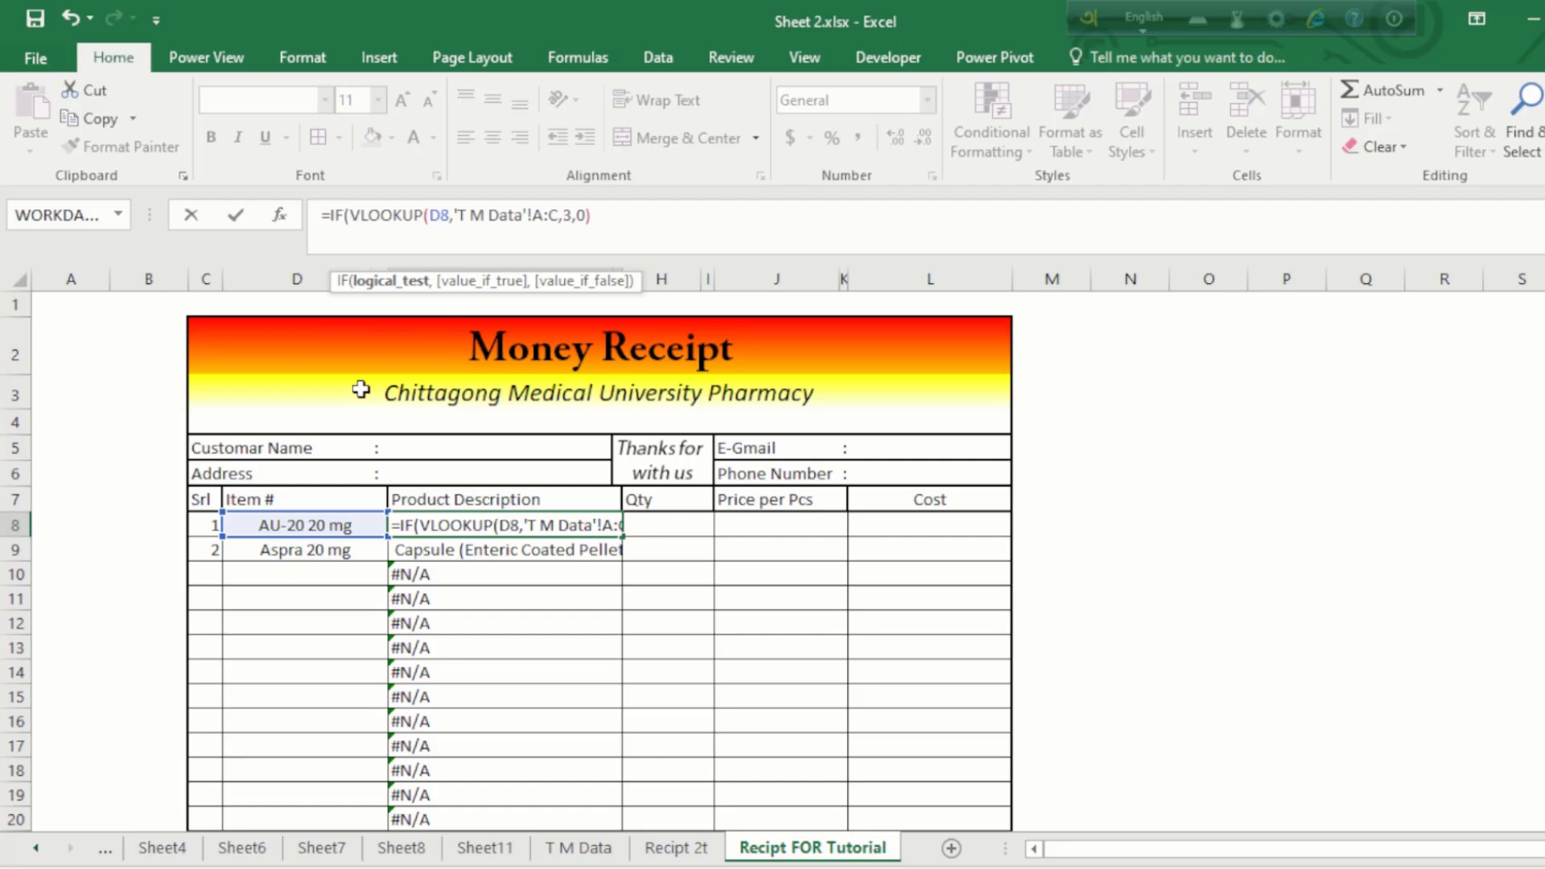
click(298, 527)
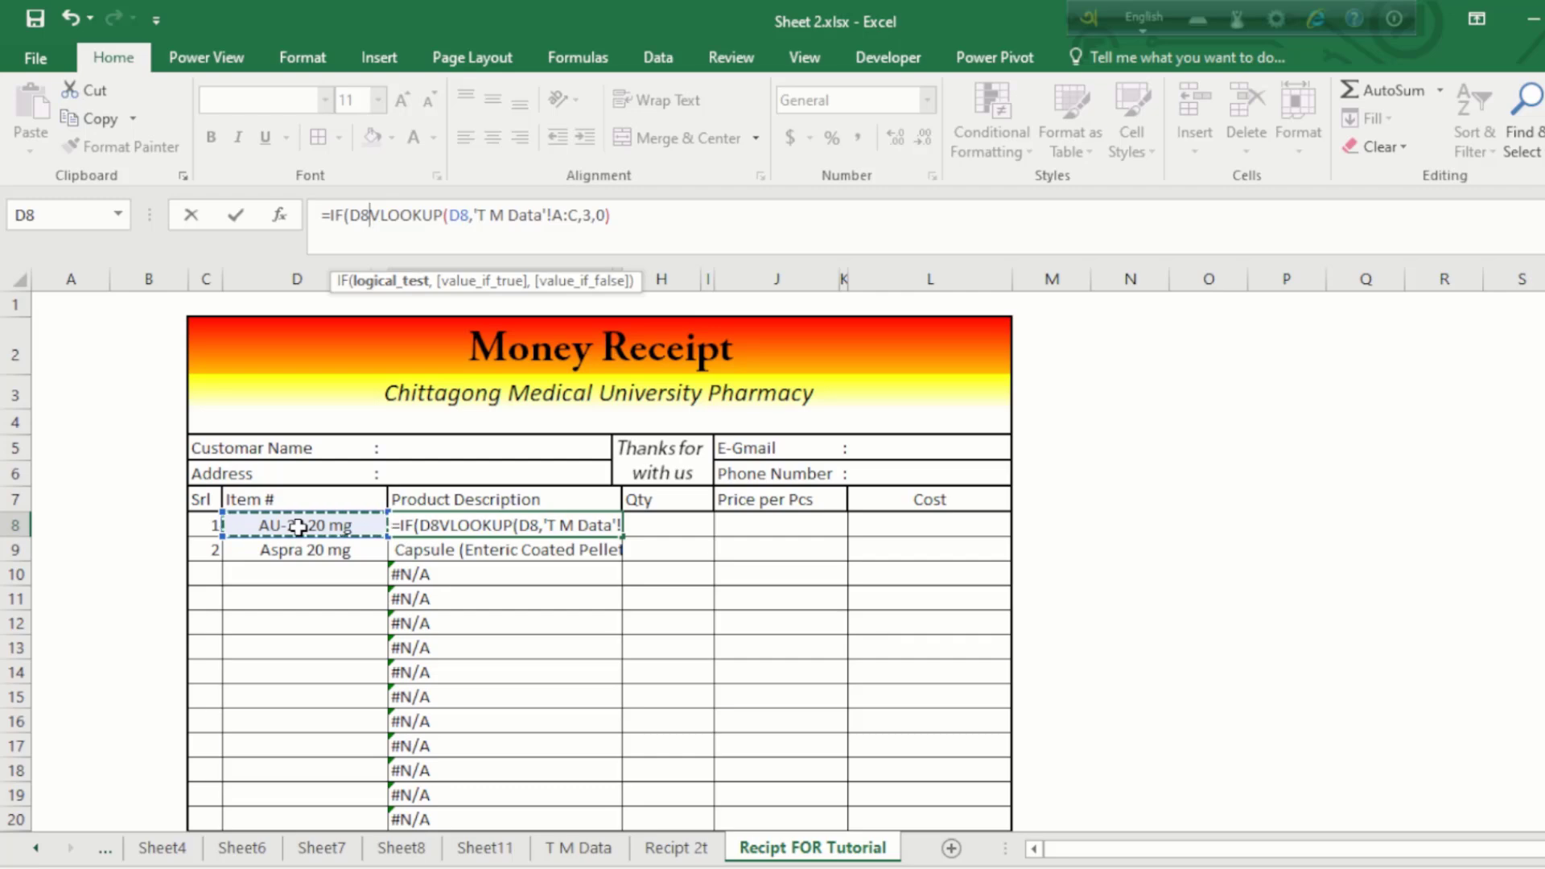
text(=)
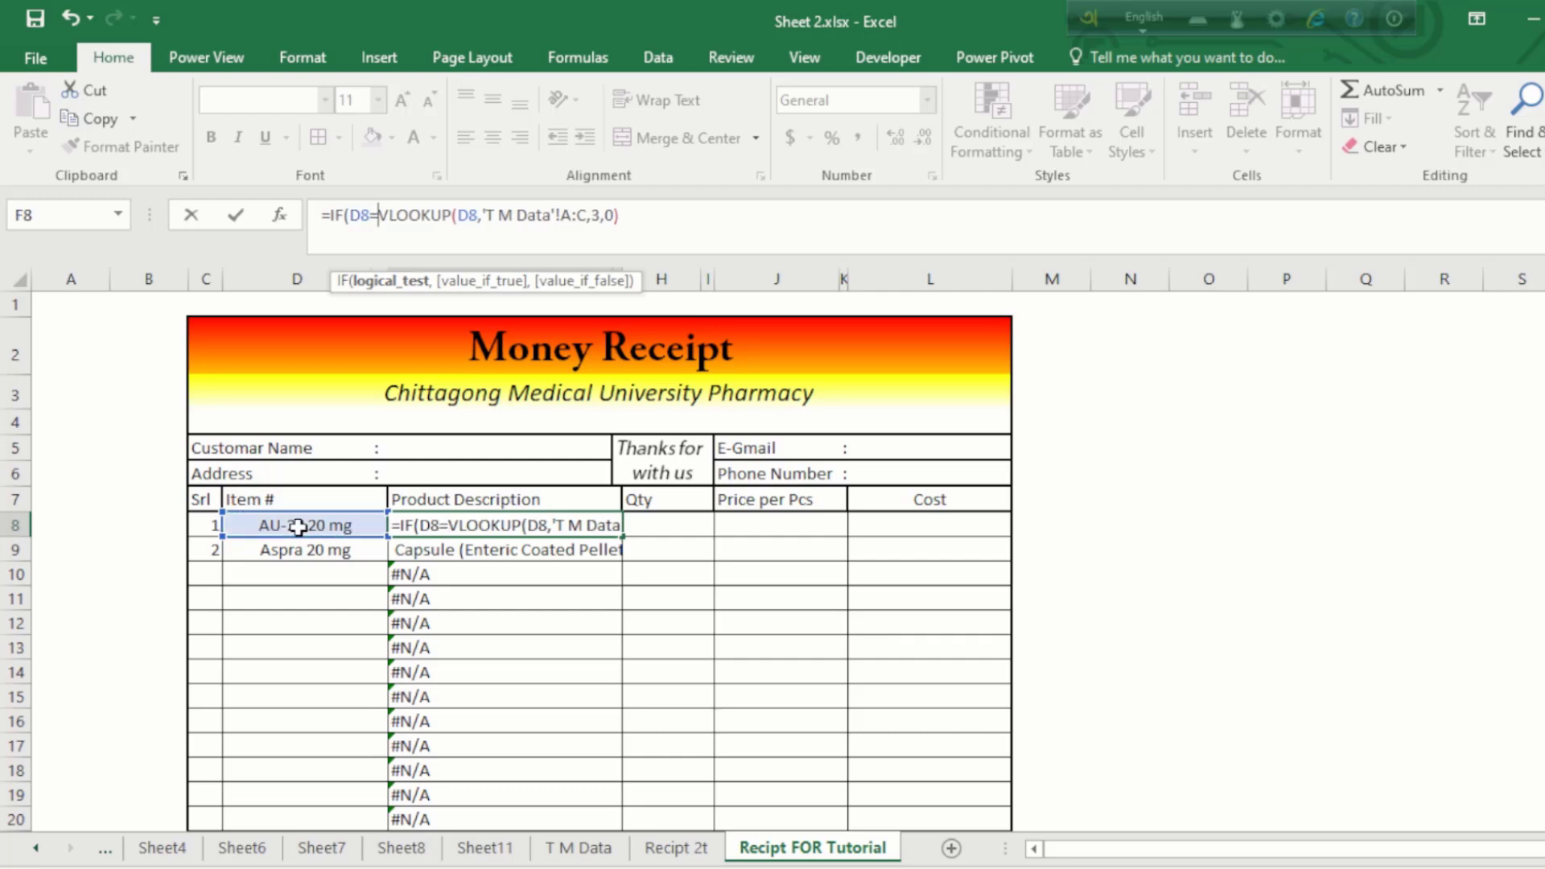
text("")
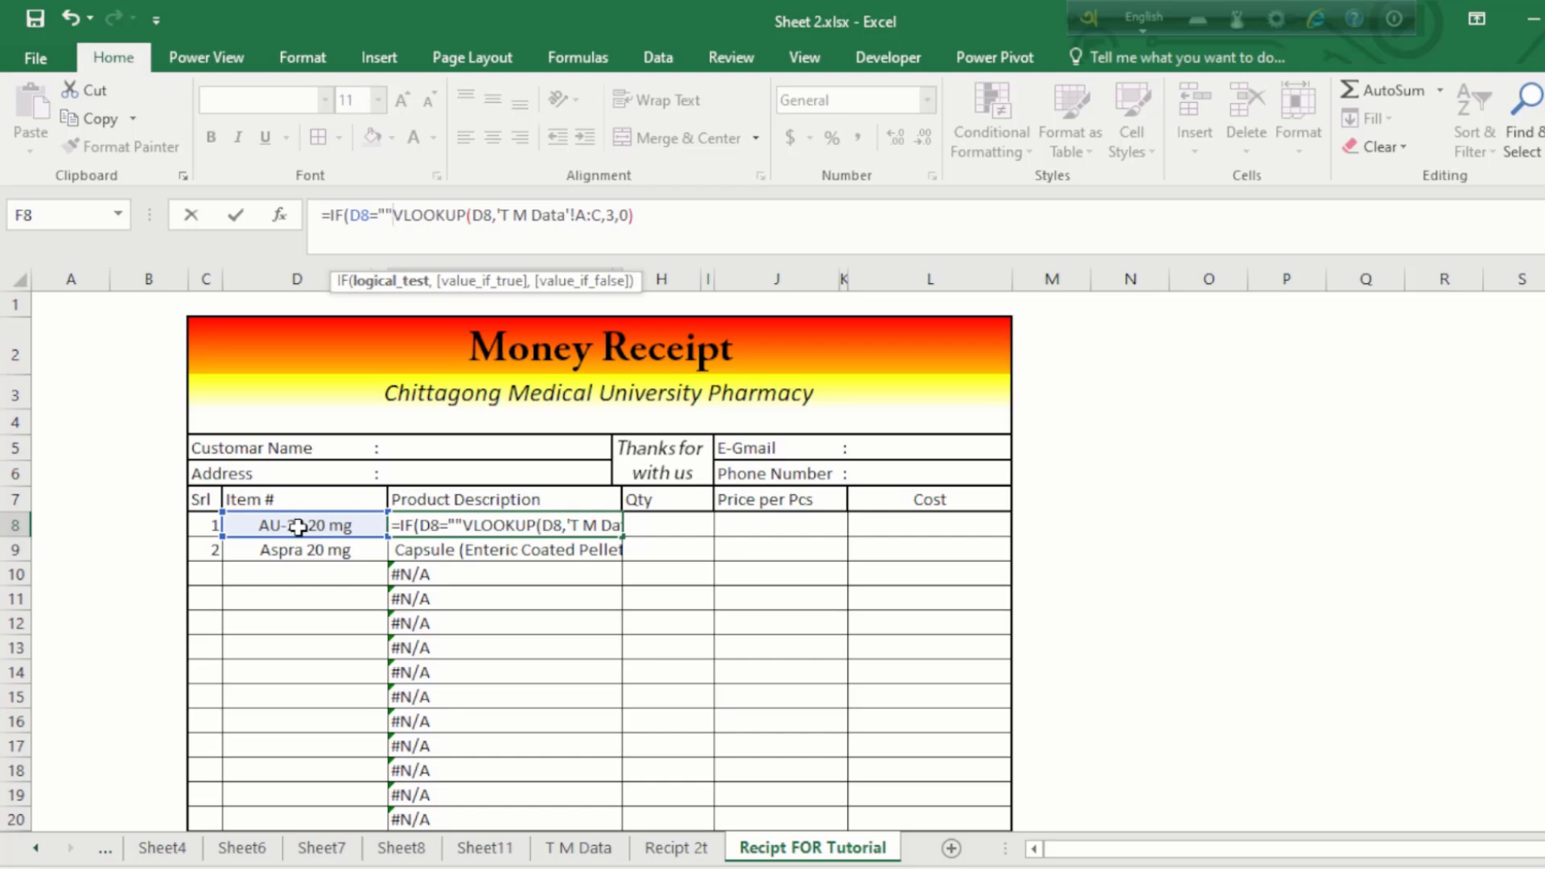
text(,"")
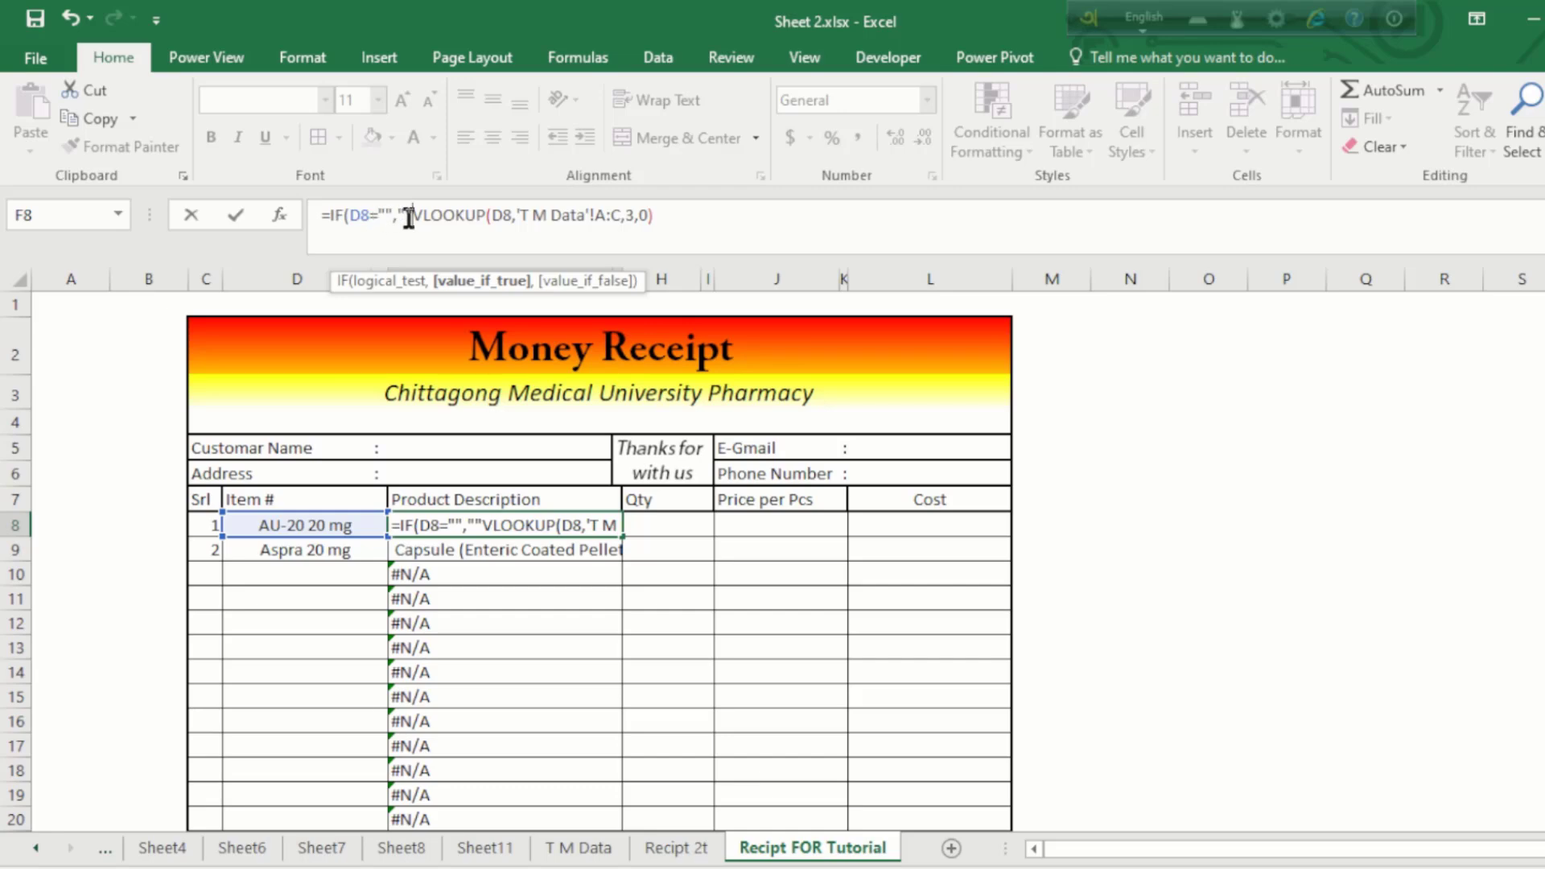
text(,)
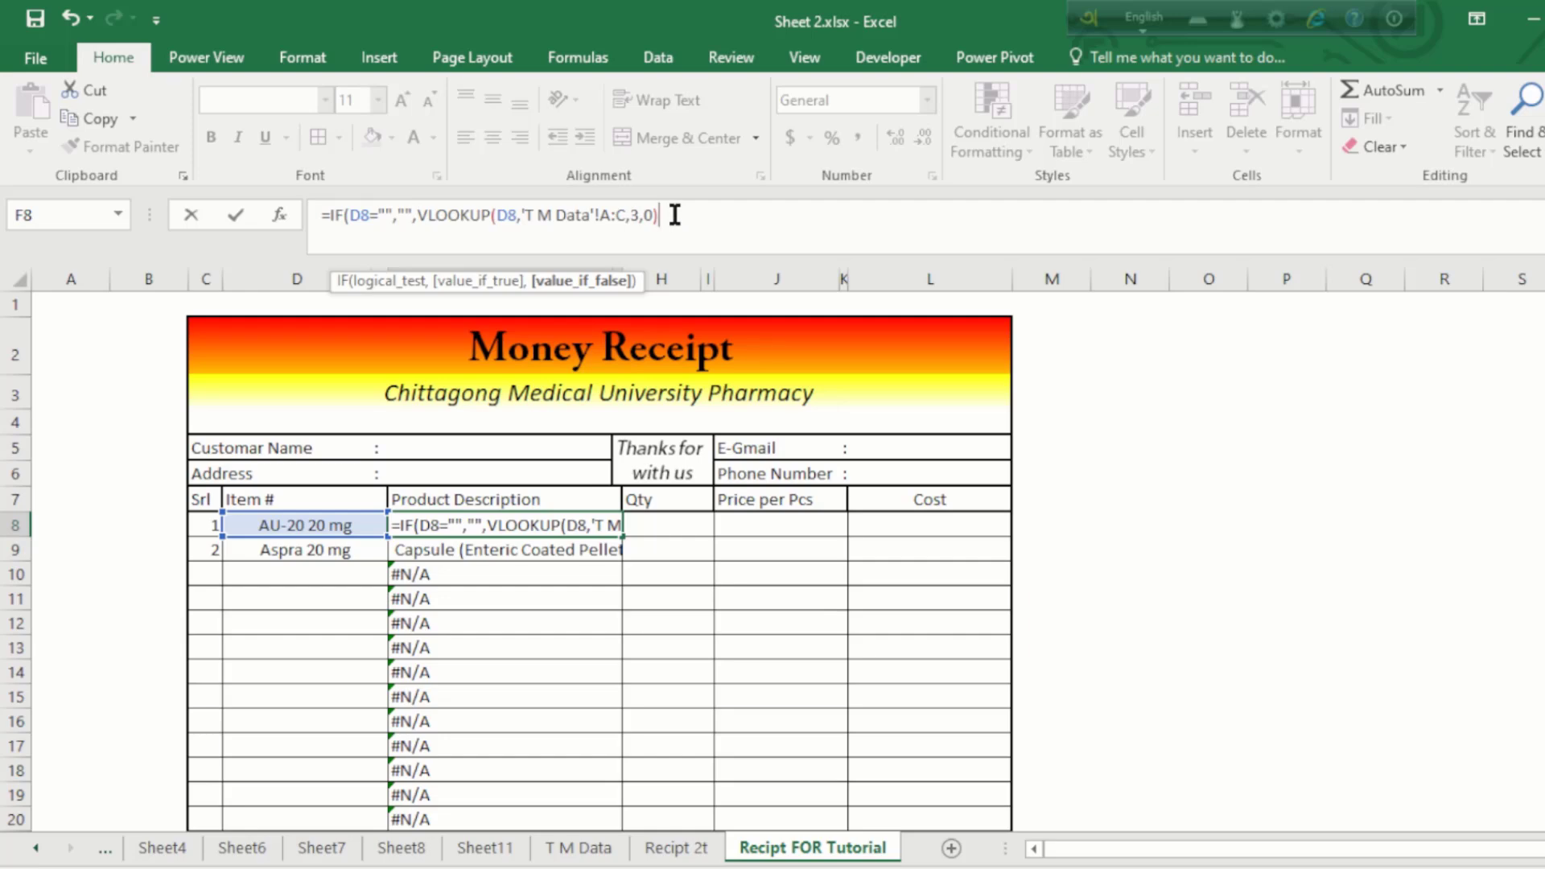
key(Return)
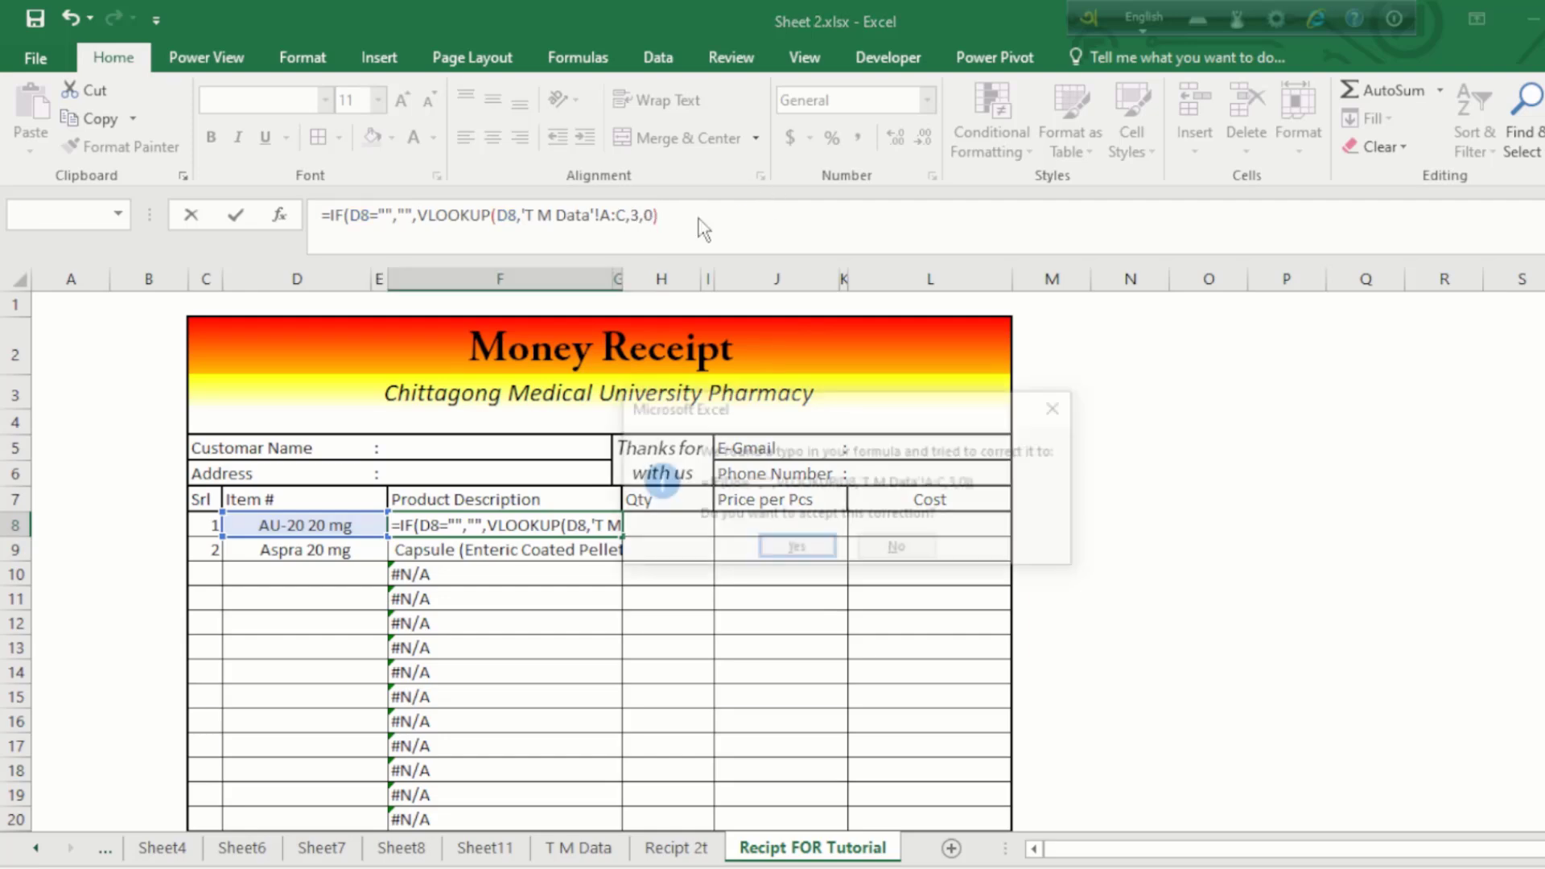
key(Return)
click(619, 529)
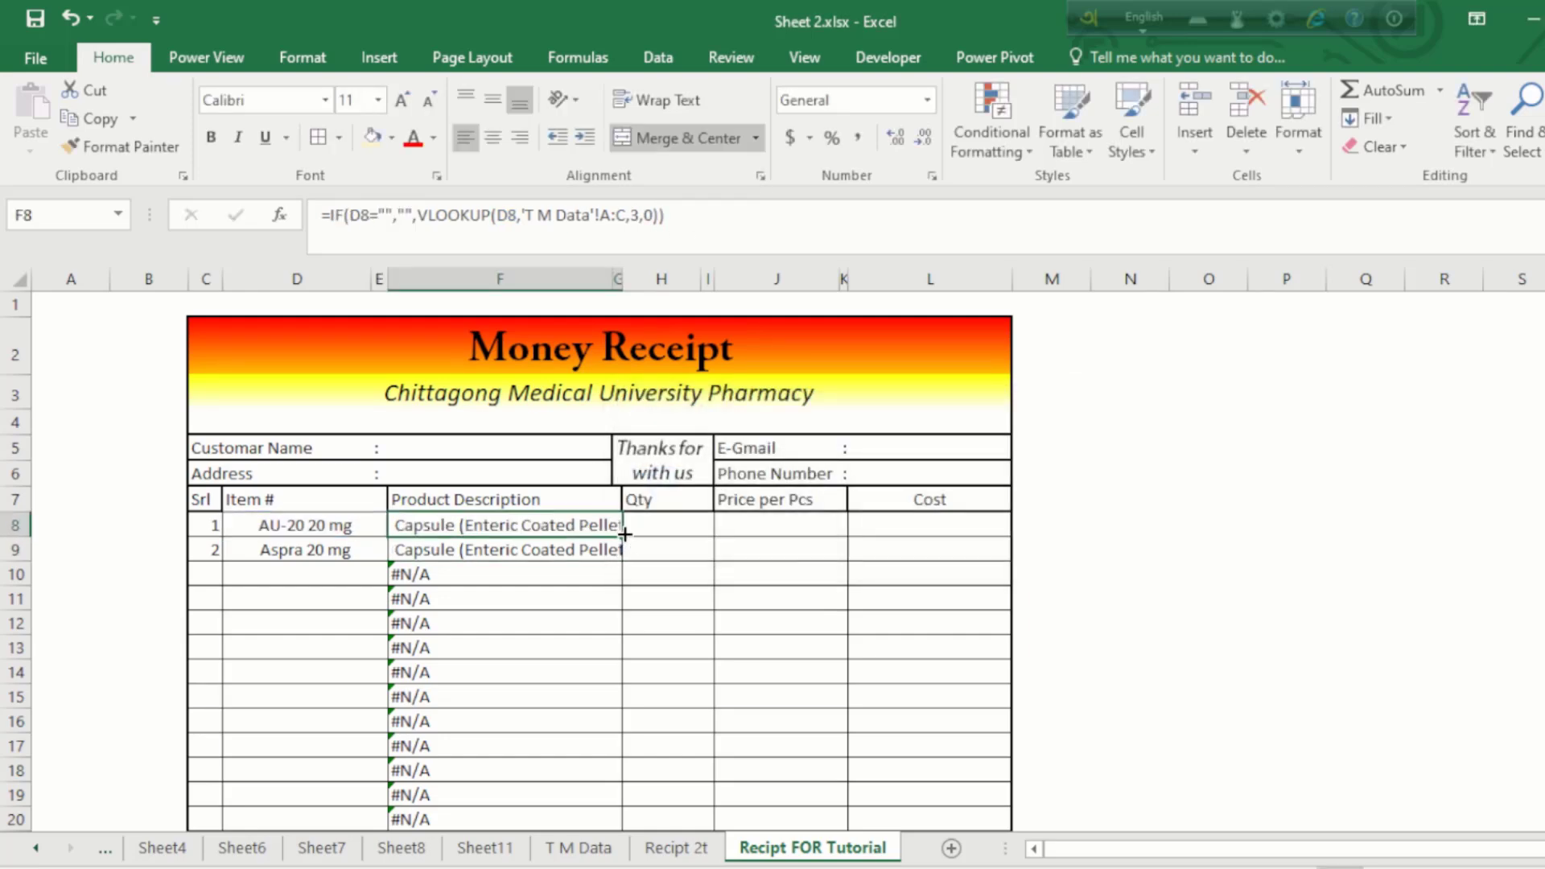
key(ctrl+c)
Step: Paste the blank-safe description formula down column F through row 26
drag(541, 547, 469, 696)
right_click(469, 451)
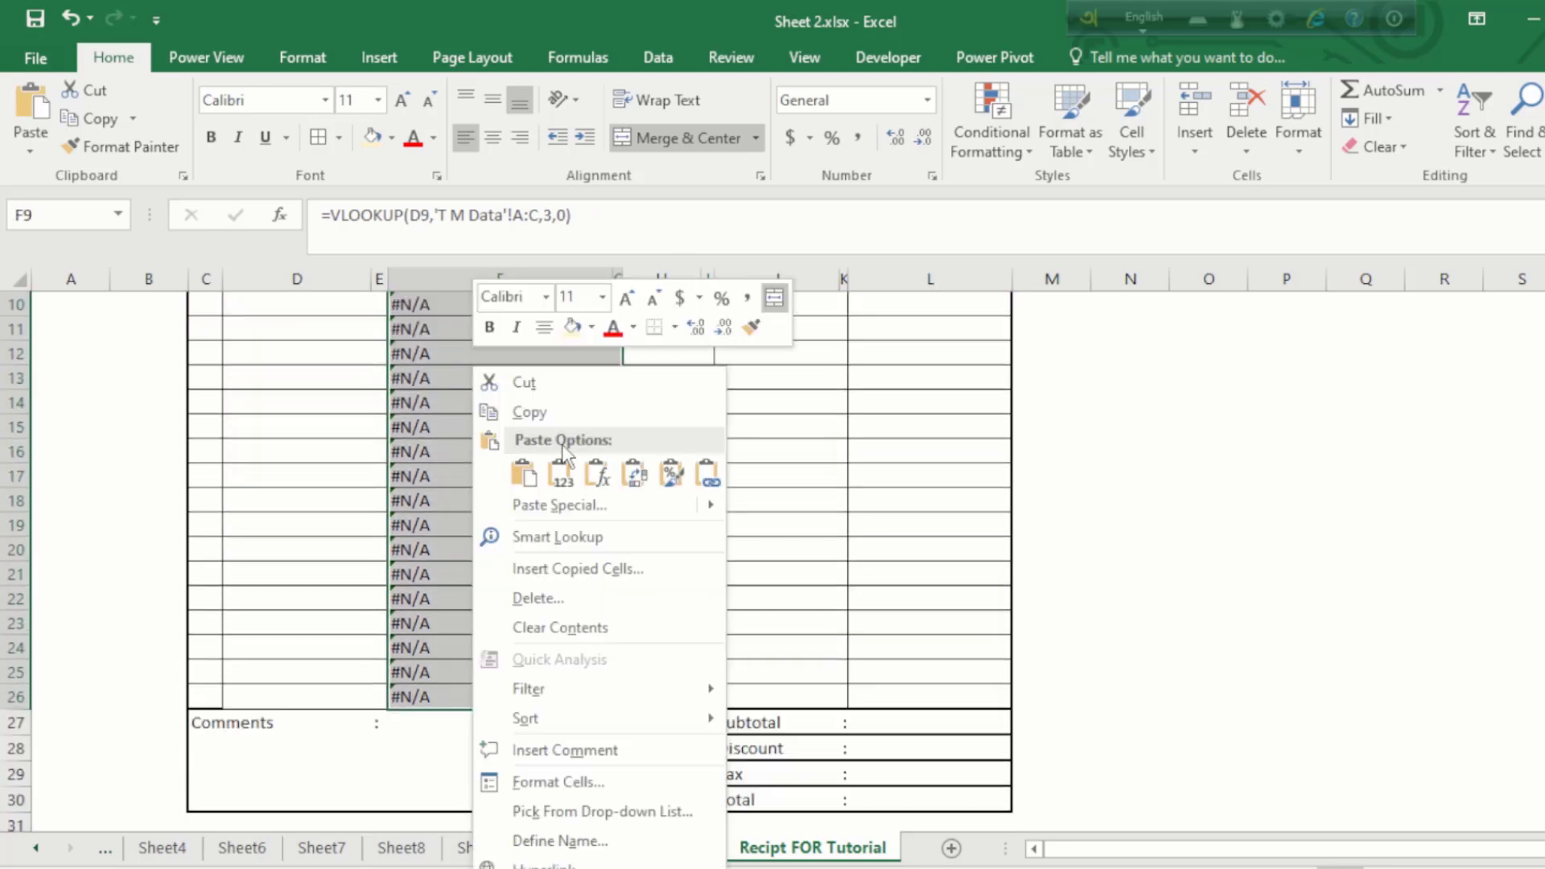
click(598, 473)
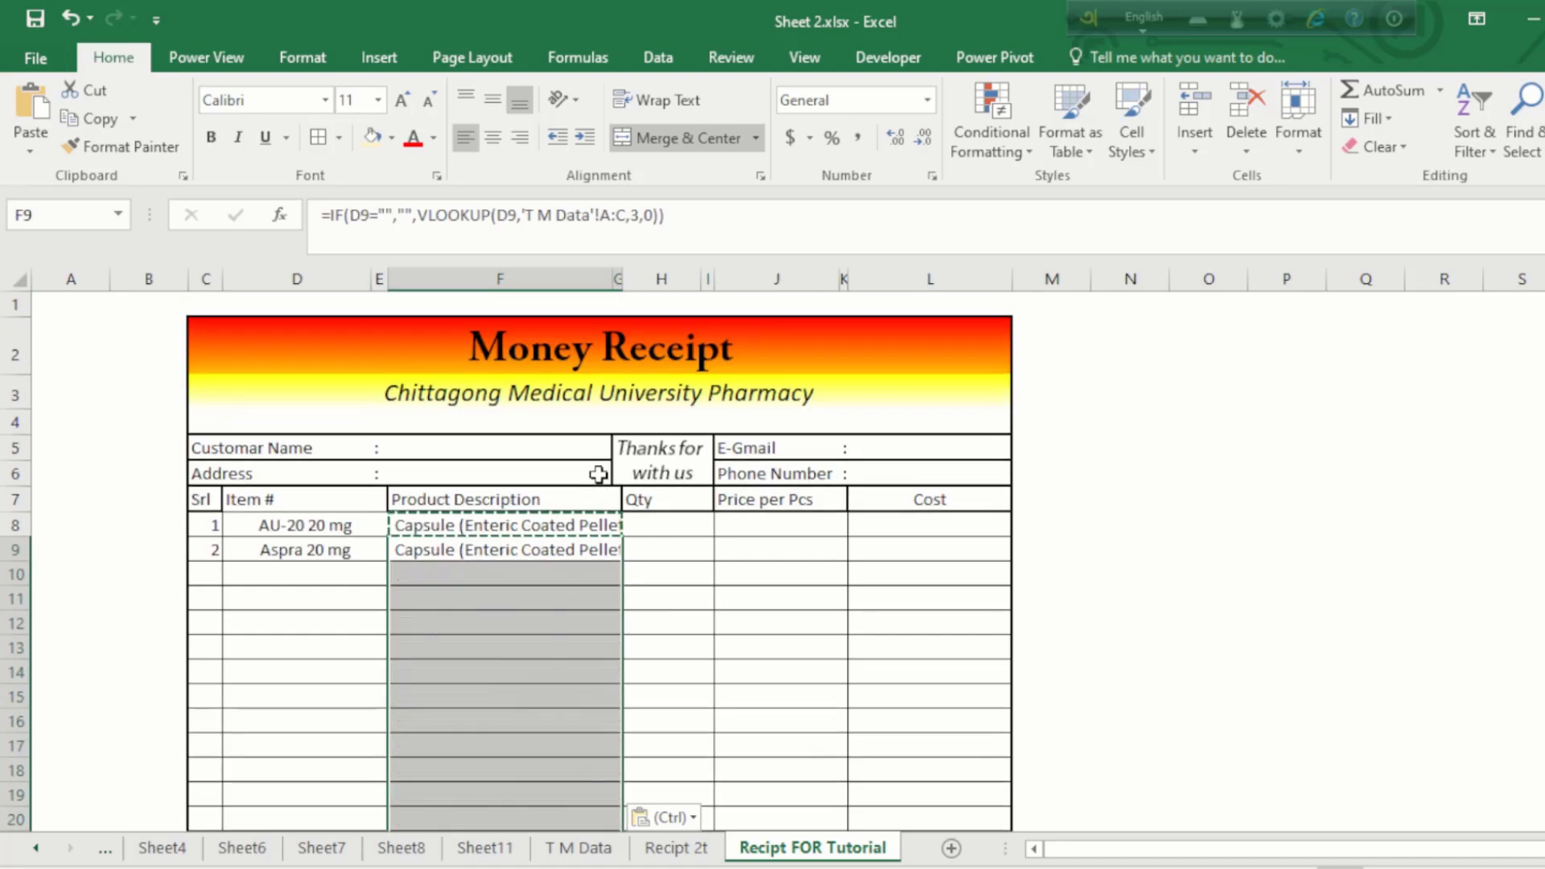
Step: Test row 10's dropdown with Aspra 20 mg, then clear the test items from D9:D11
click(463, 614)
click(316, 591)
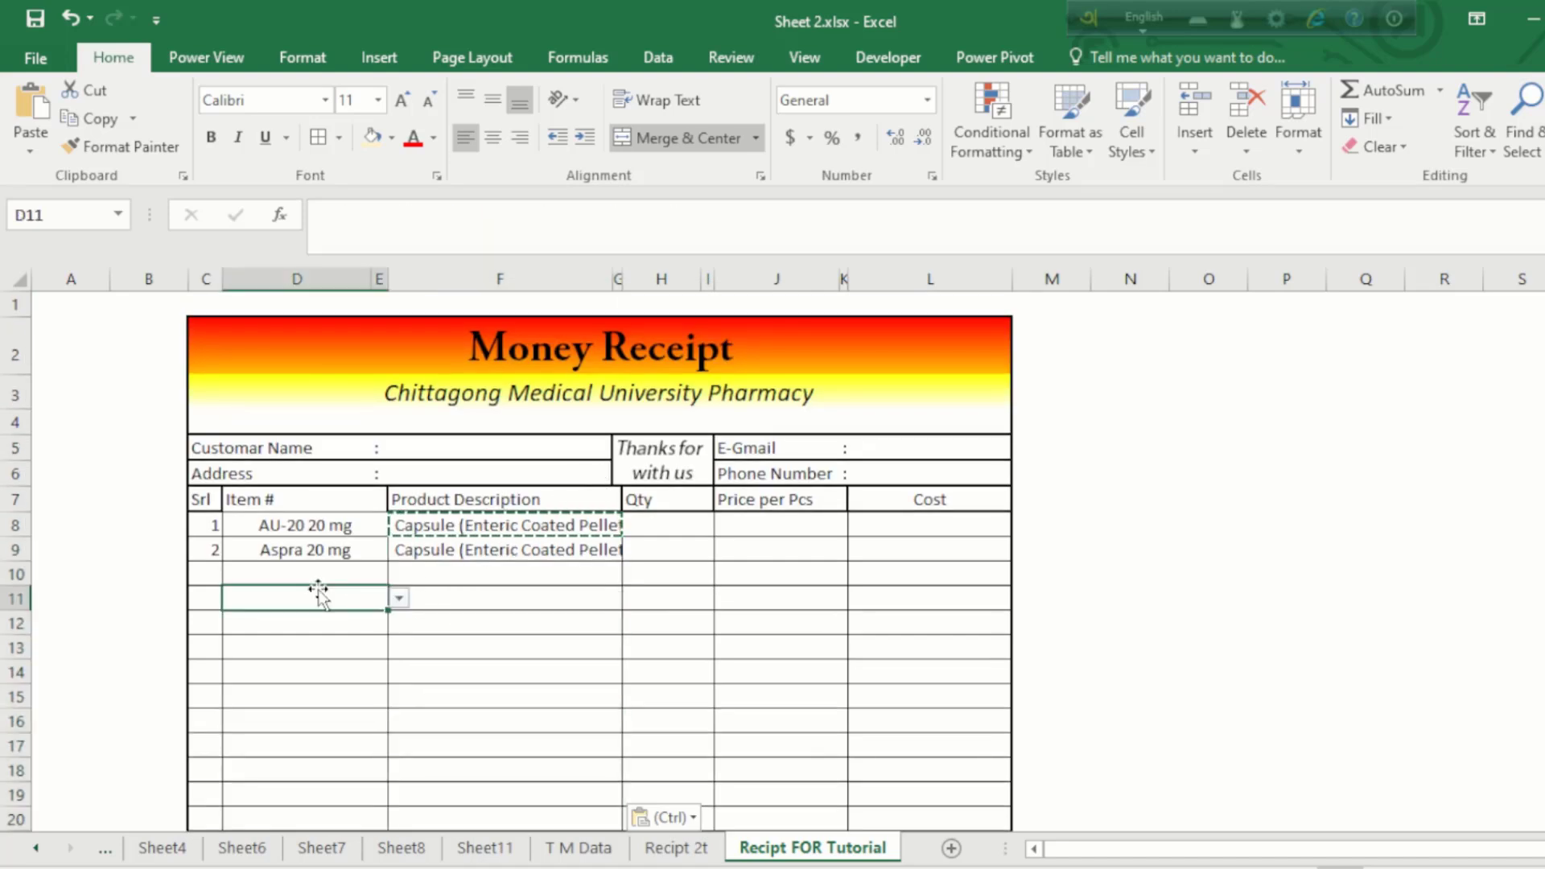
click(315, 570)
click(398, 573)
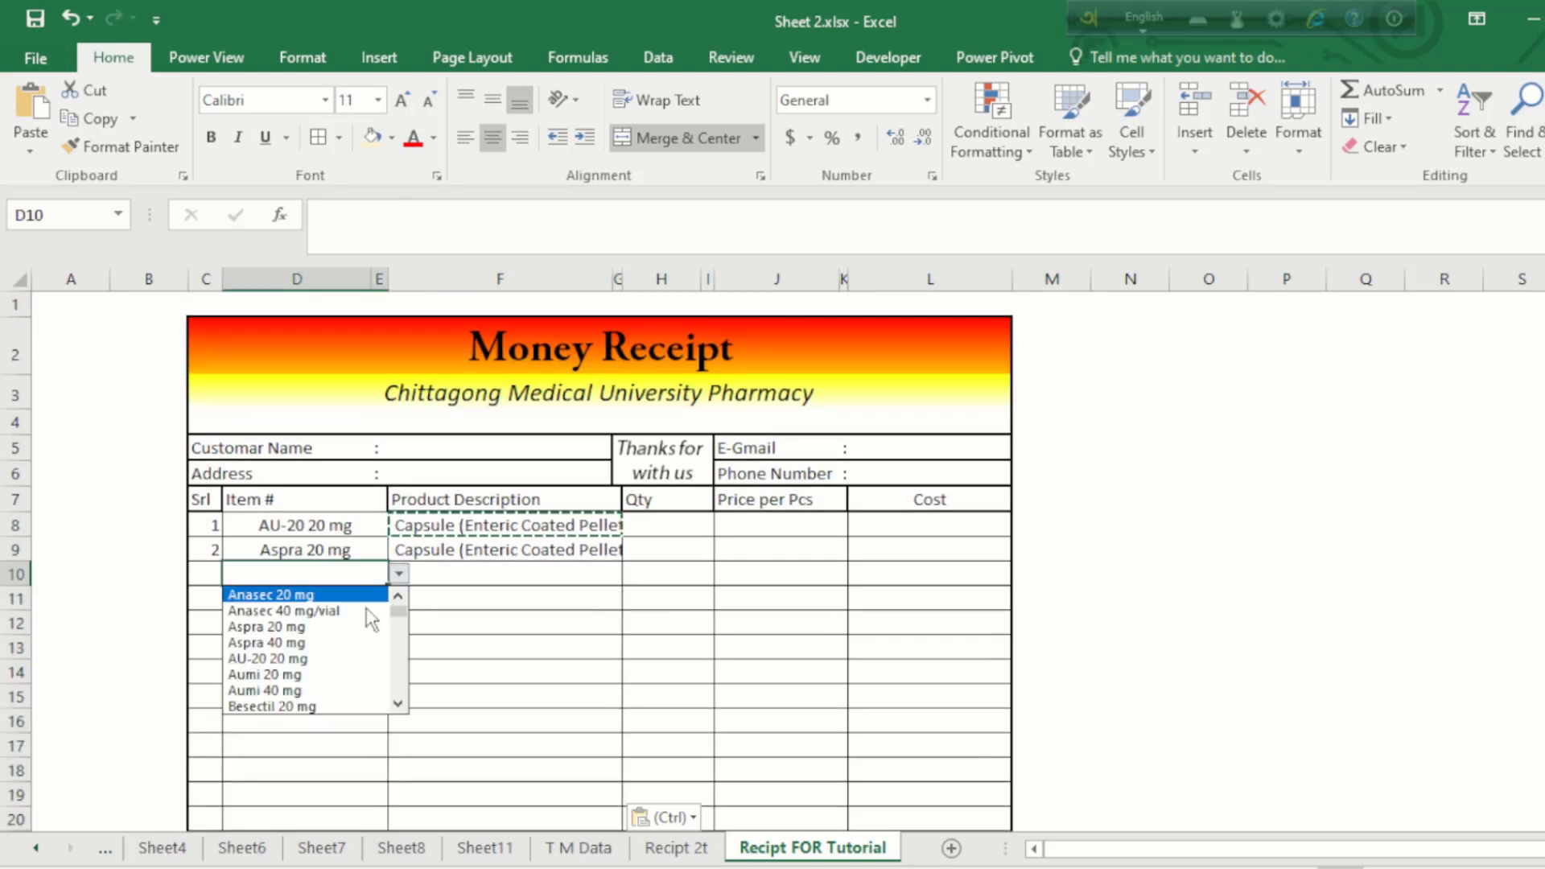
click(359, 626)
click(478, 572)
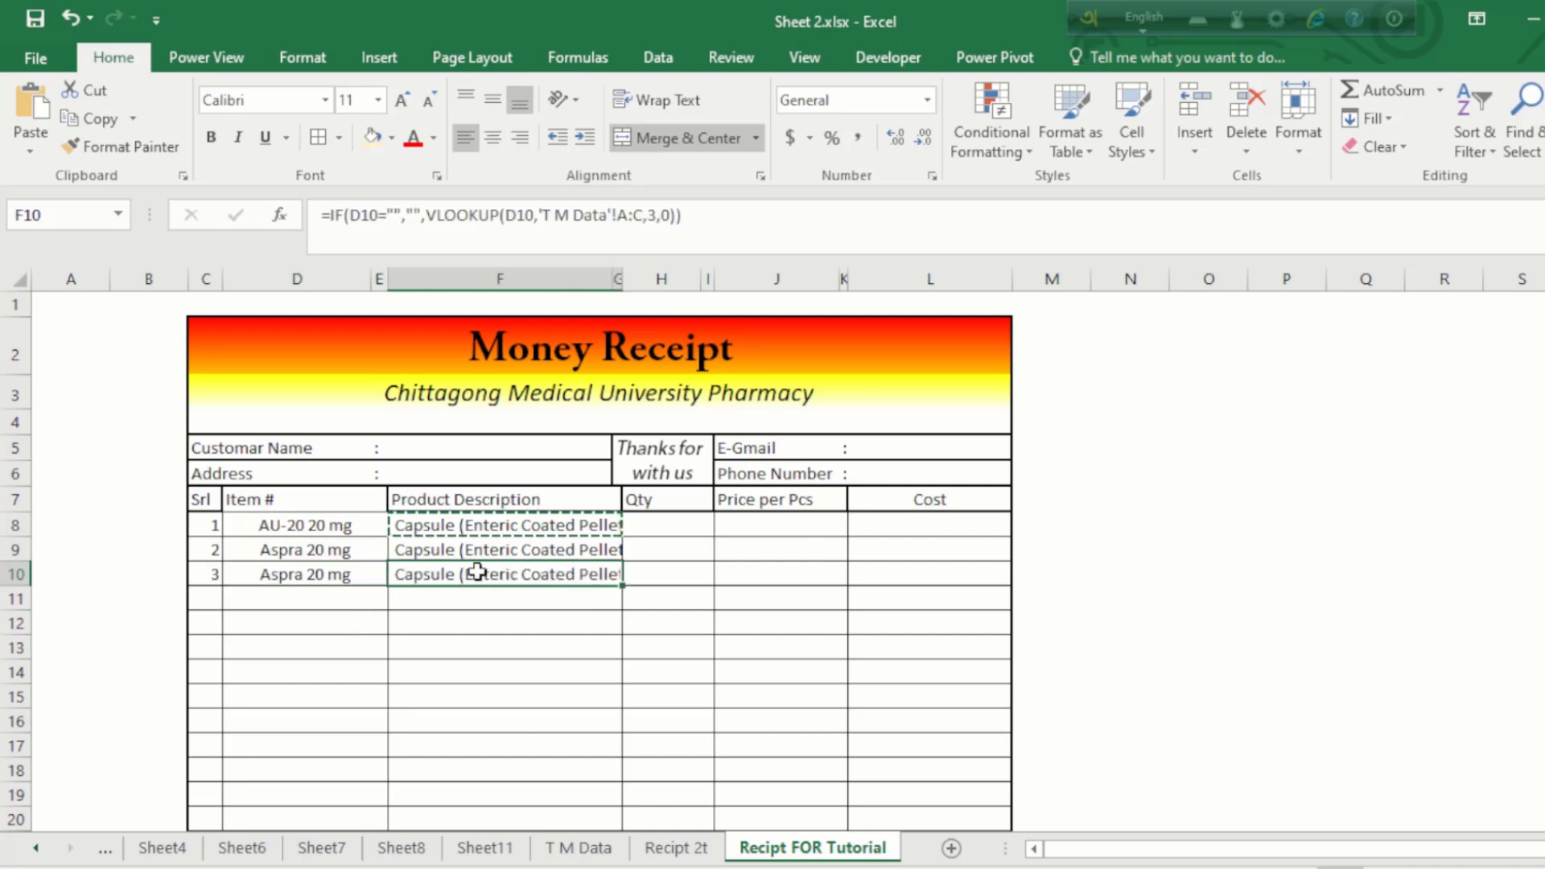
drag(330, 550, 325, 599)
key(Delete)
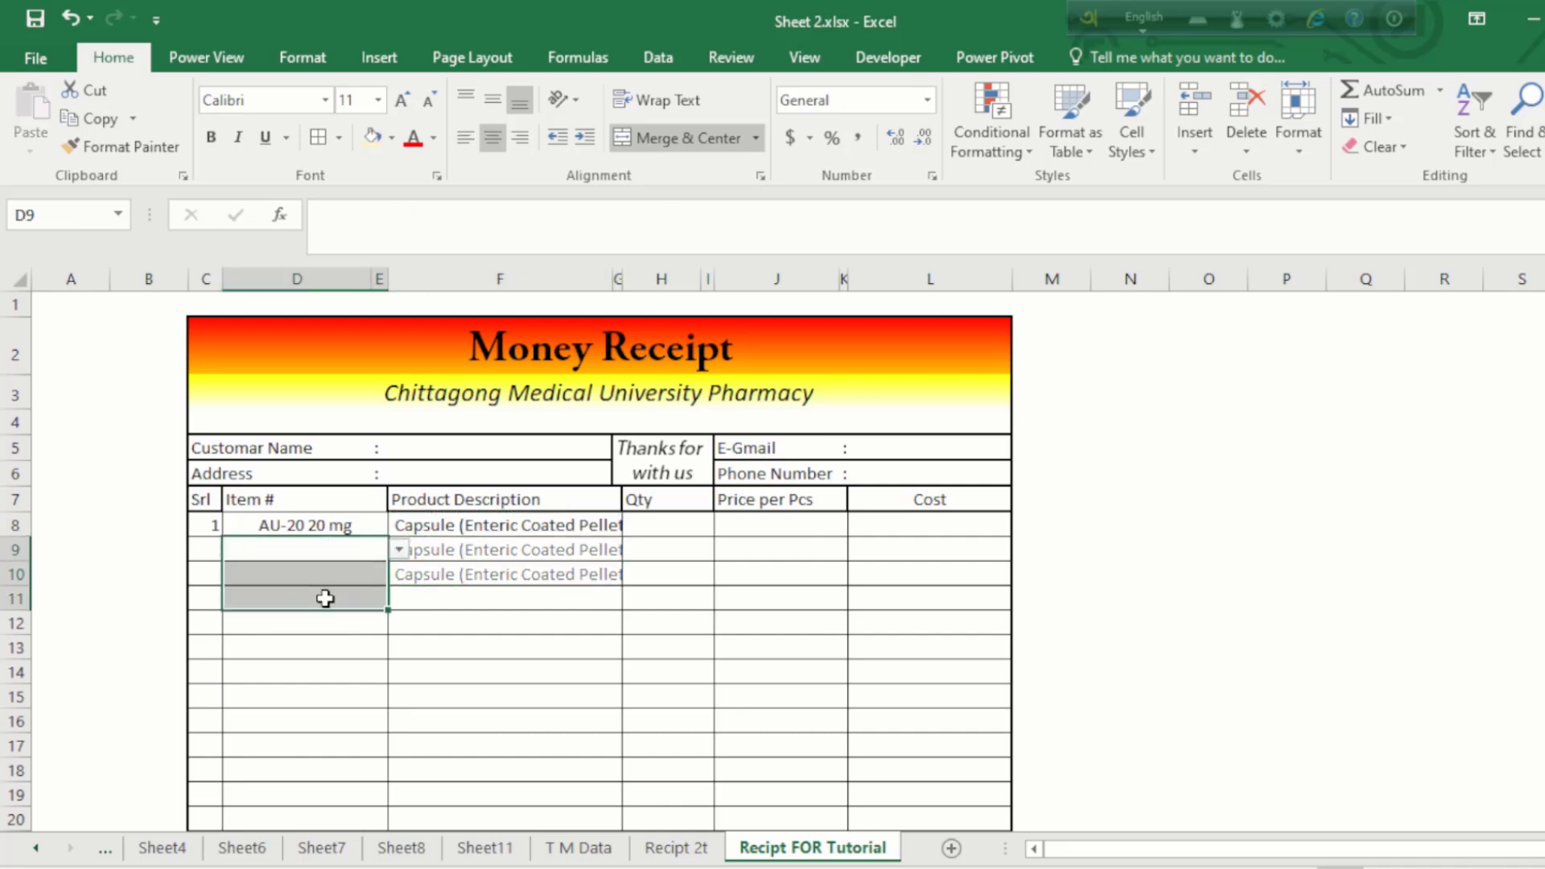
click(533, 552)
click(338, 545)
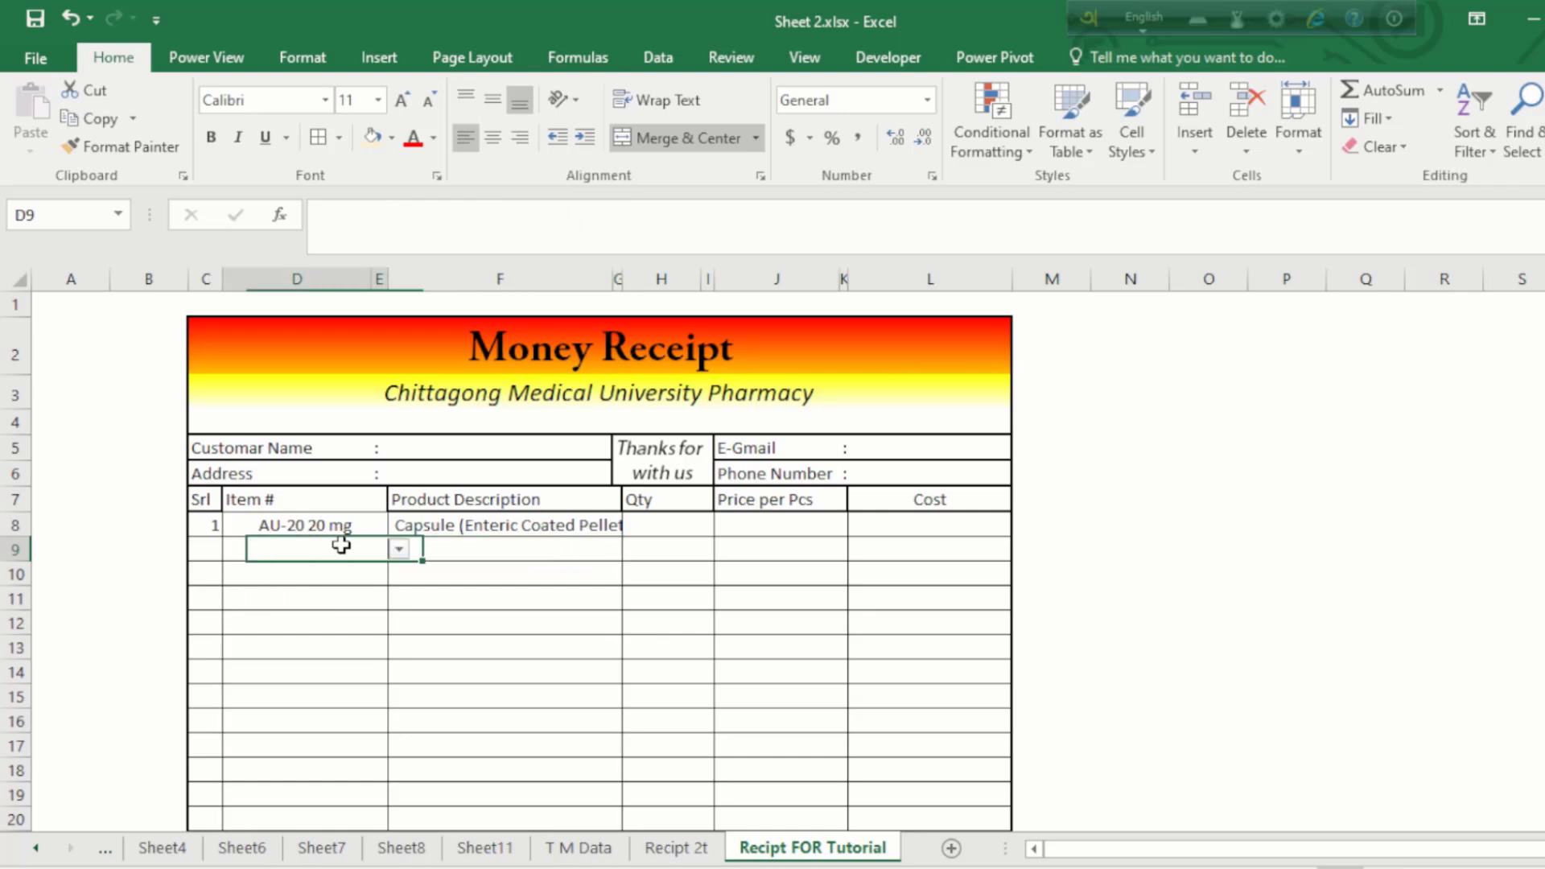
click(798, 527)
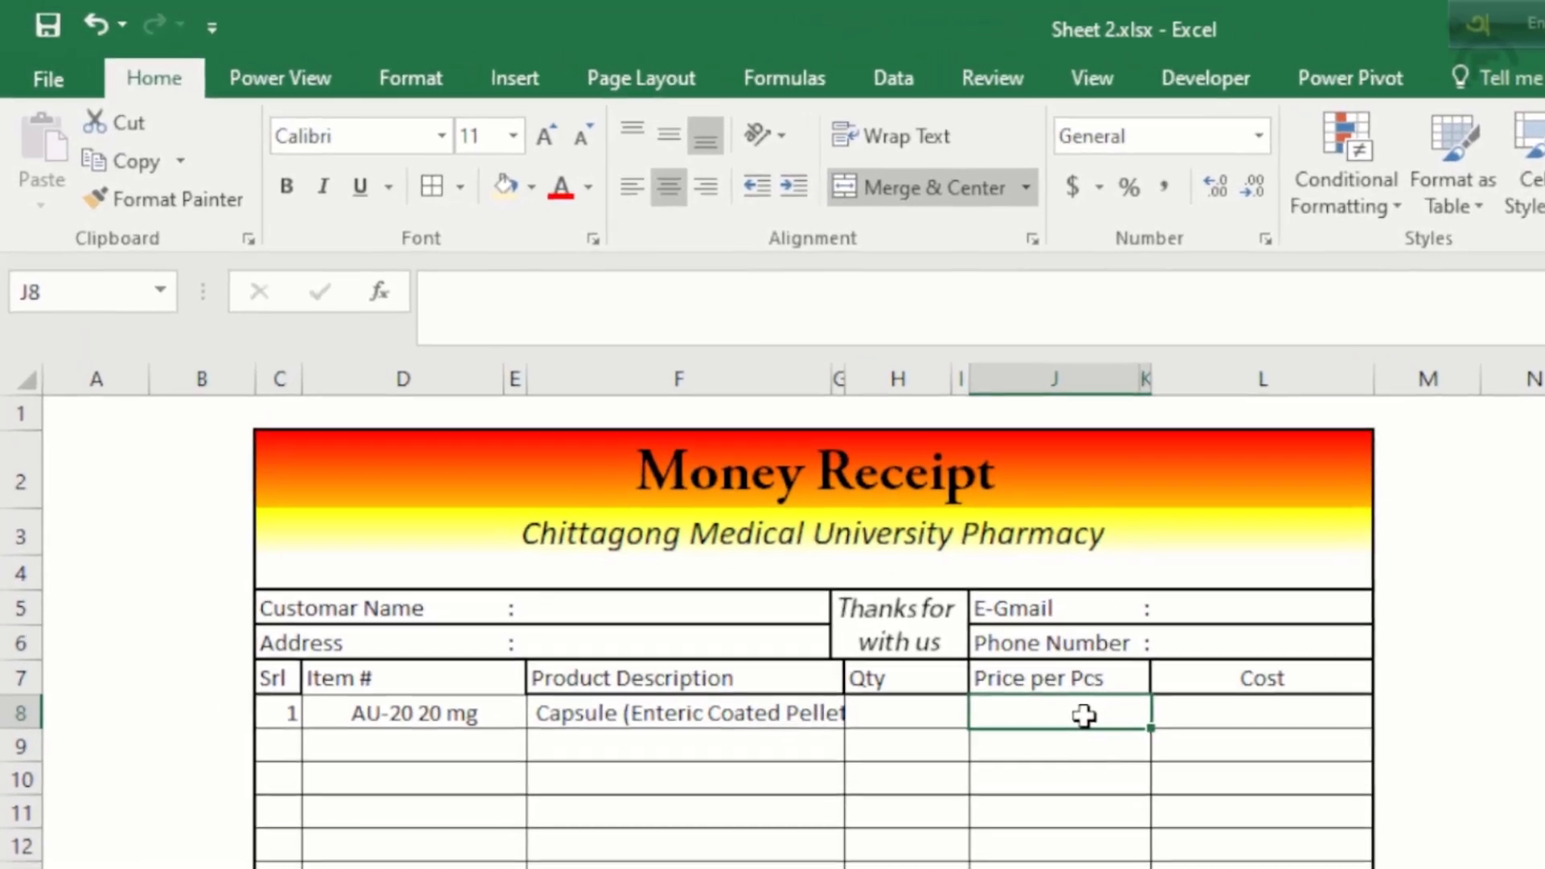
Step: Enter =VLOOKUP(D8,'T M Data'!A:G,7,0) in J8 so the first item's unit price shows 9
text(=)
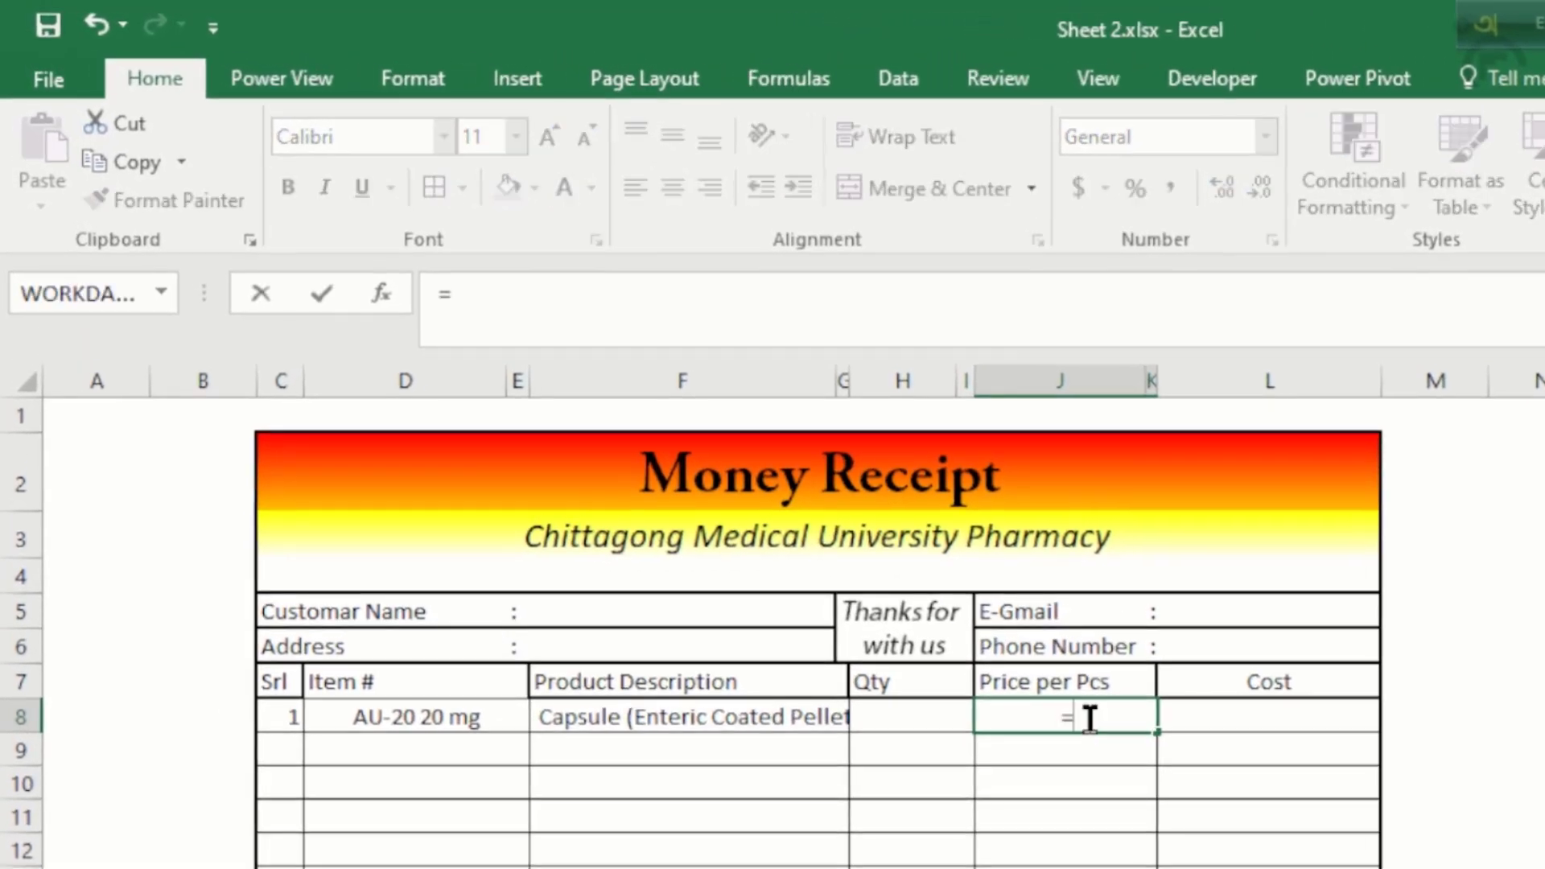
text(vl)
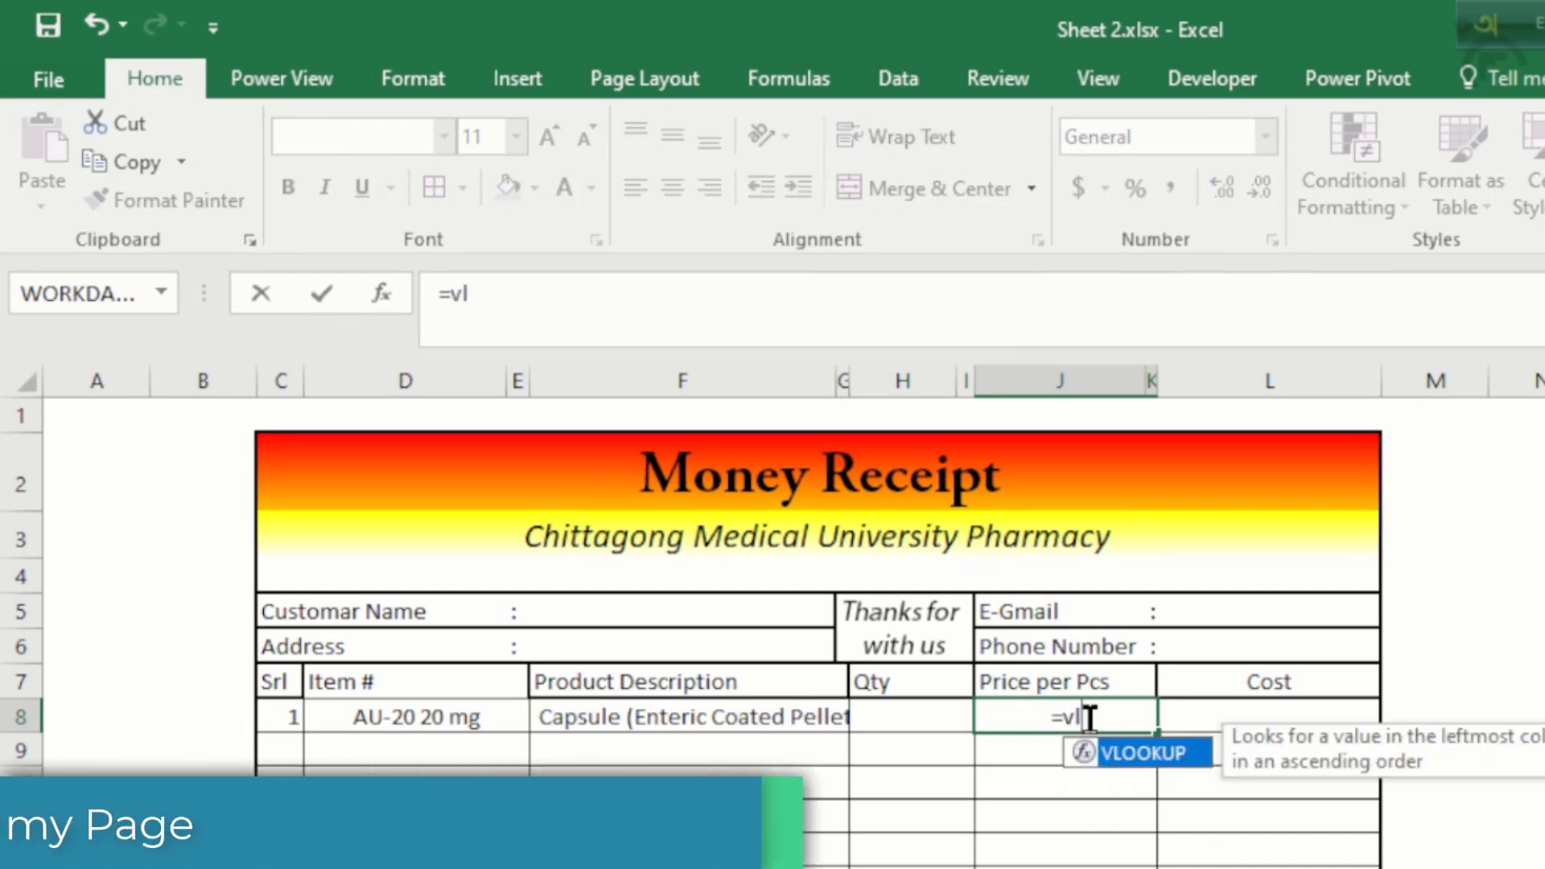
key(Tab)
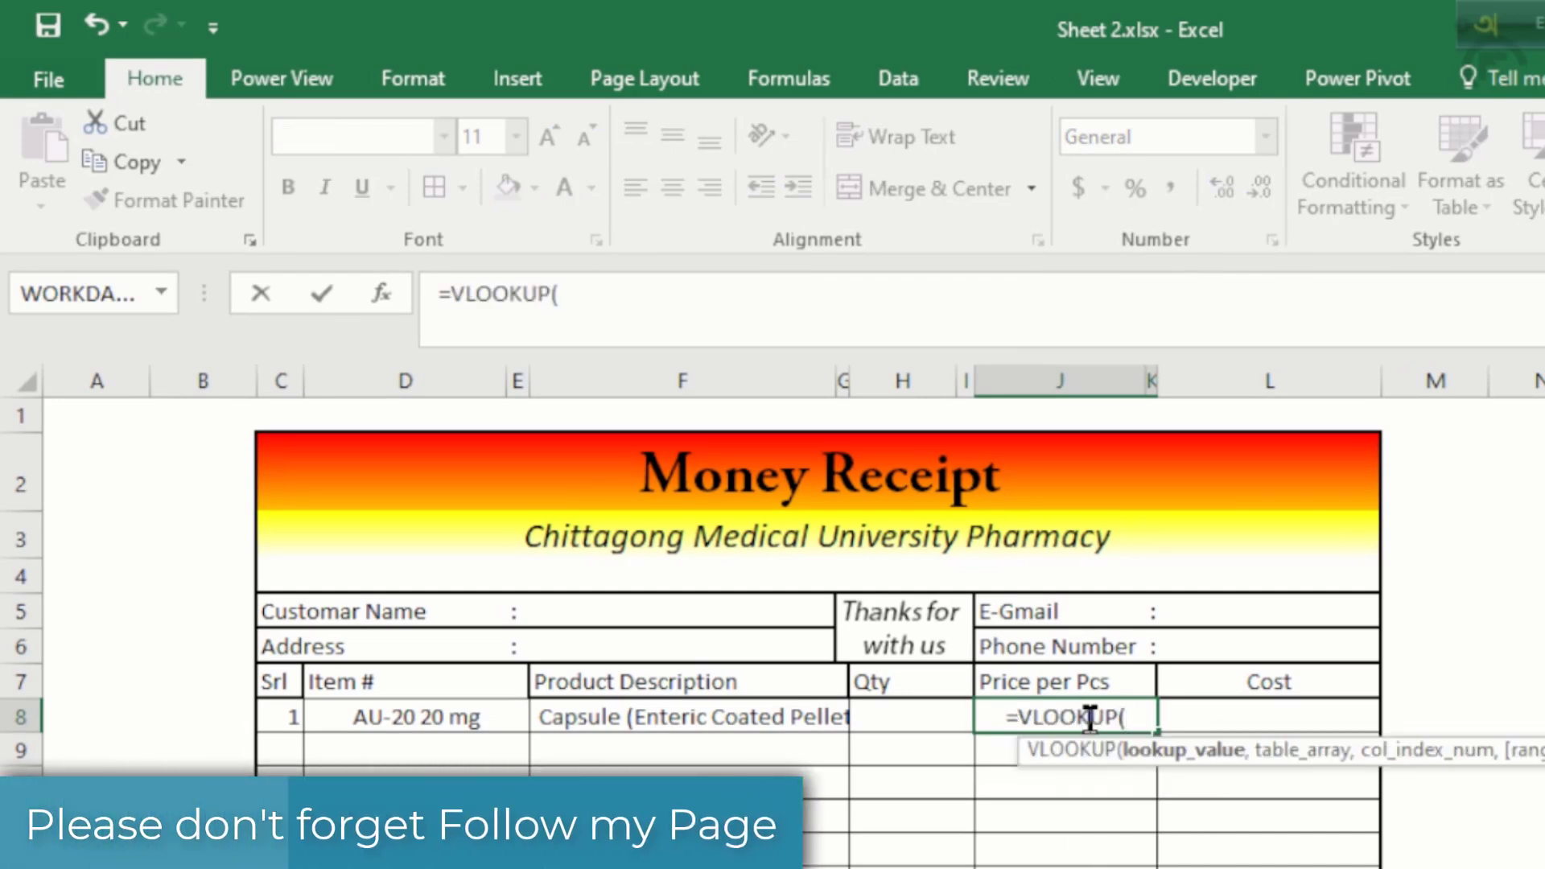
click(427, 715)
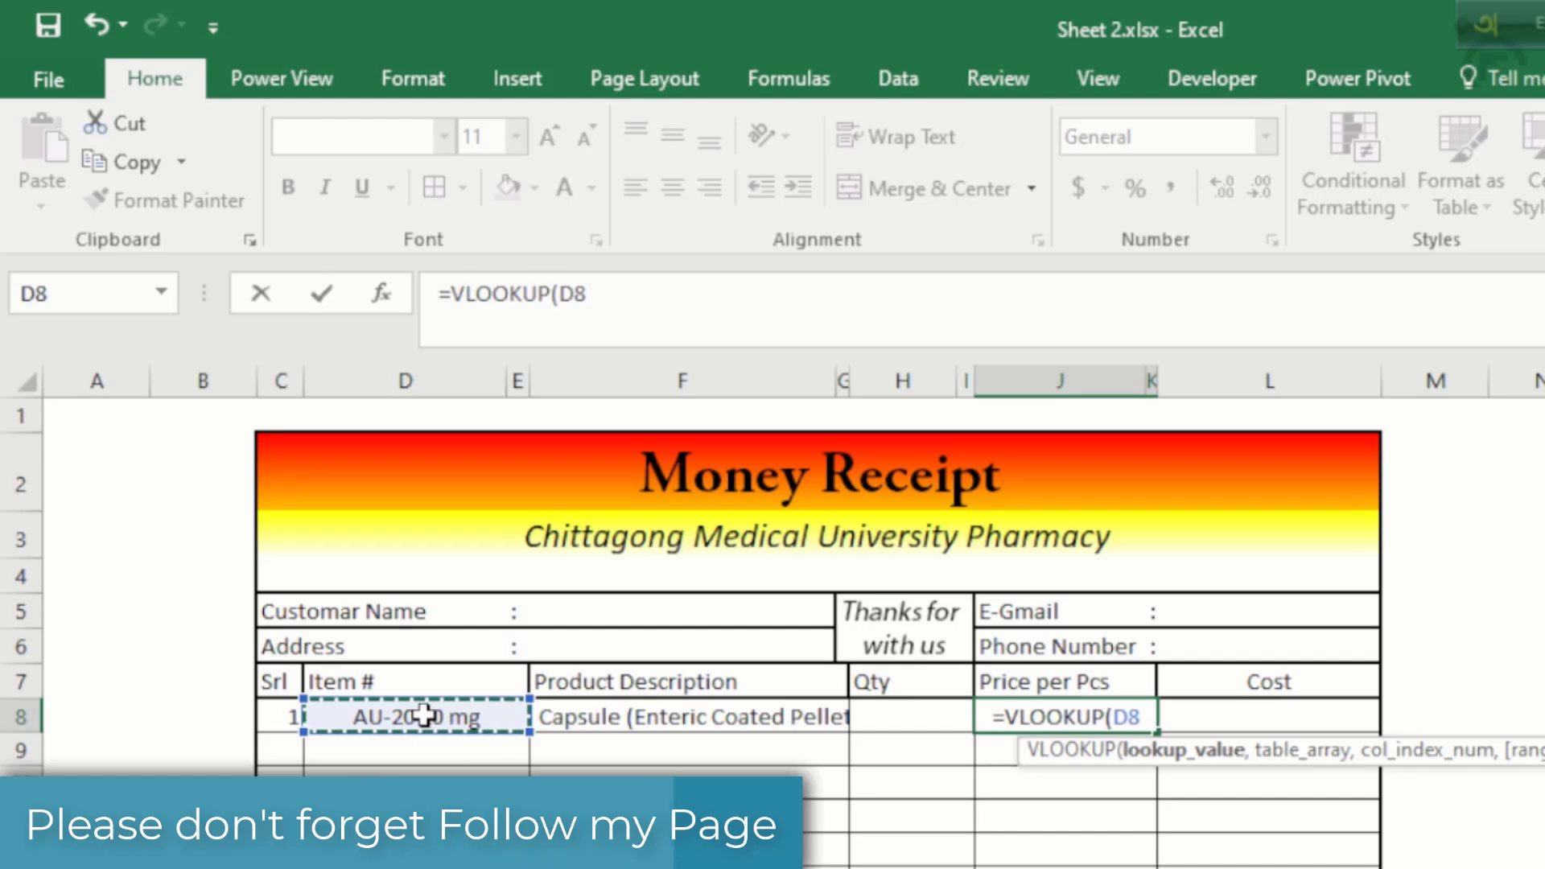
text(,)
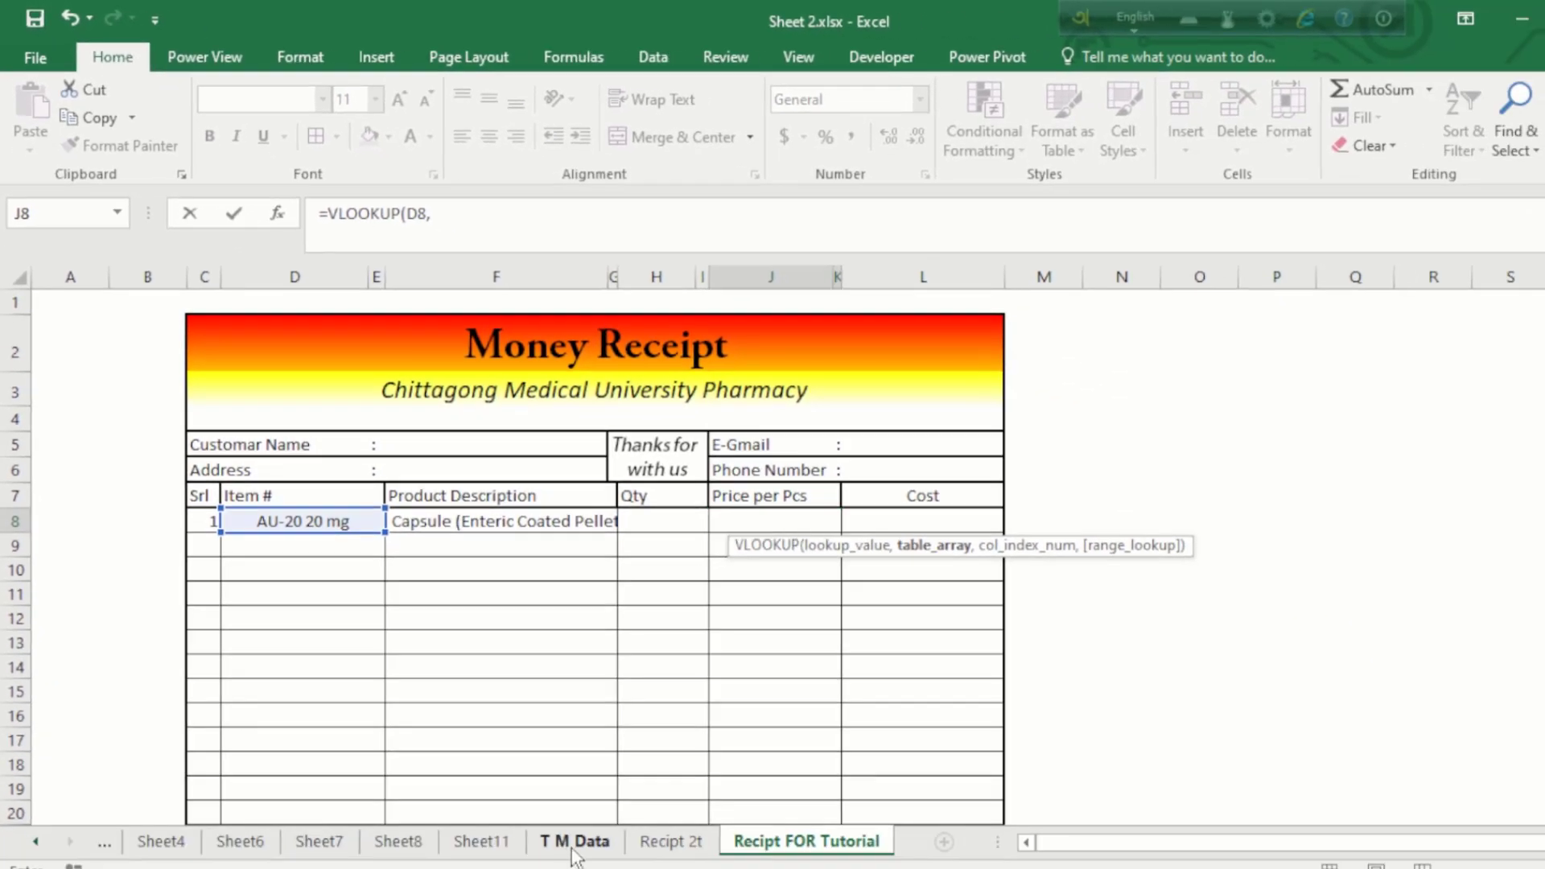
click(573, 840)
drag(108, 276, 1178, 271)
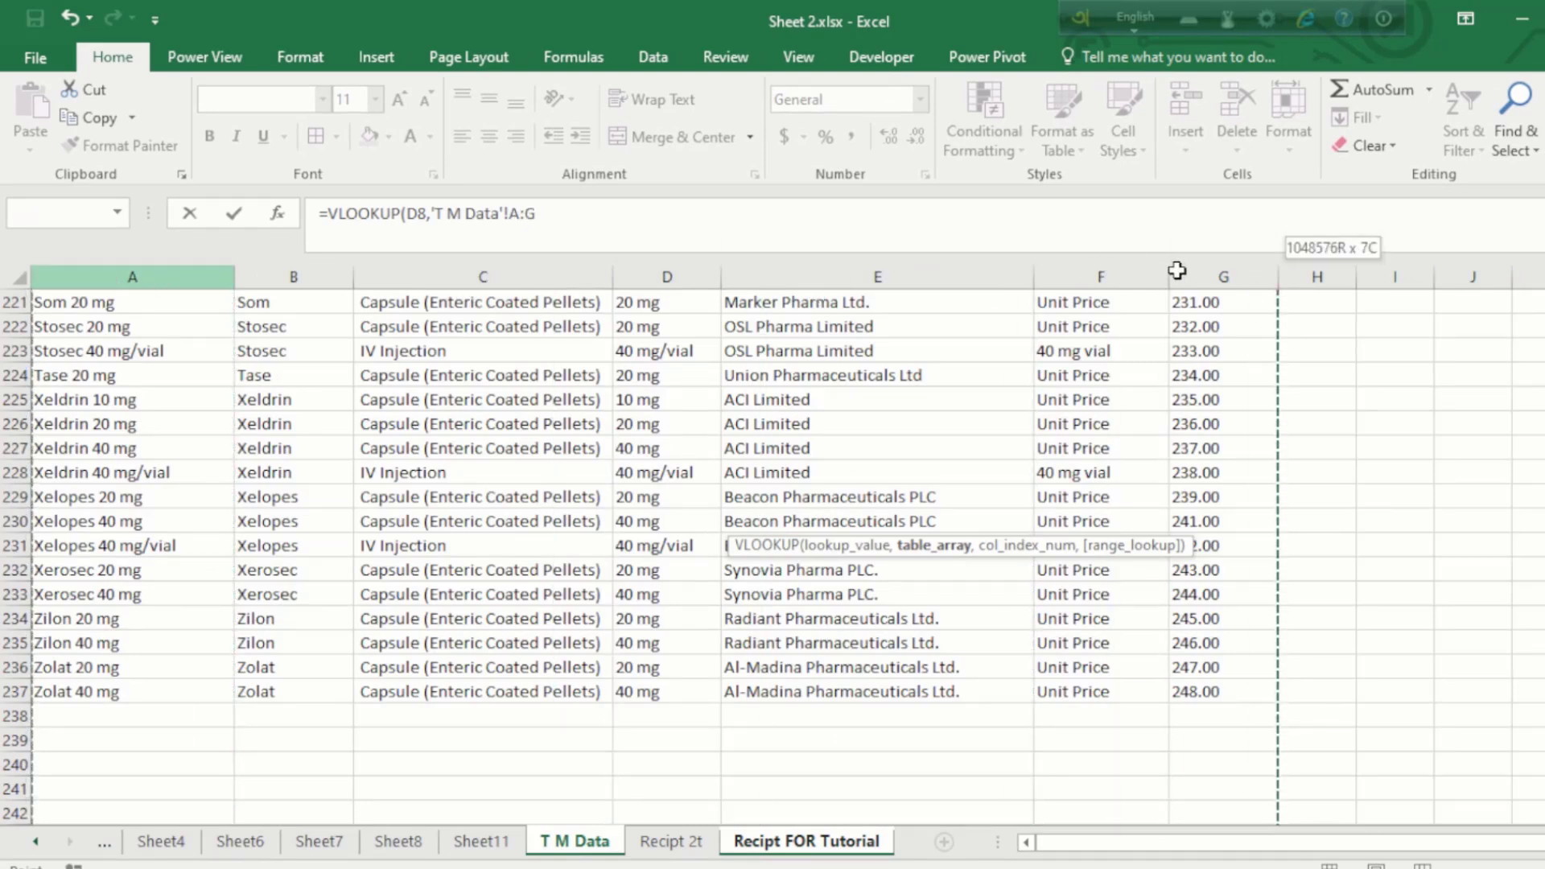
drag(1177, 270, 1178, 265)
text(,)
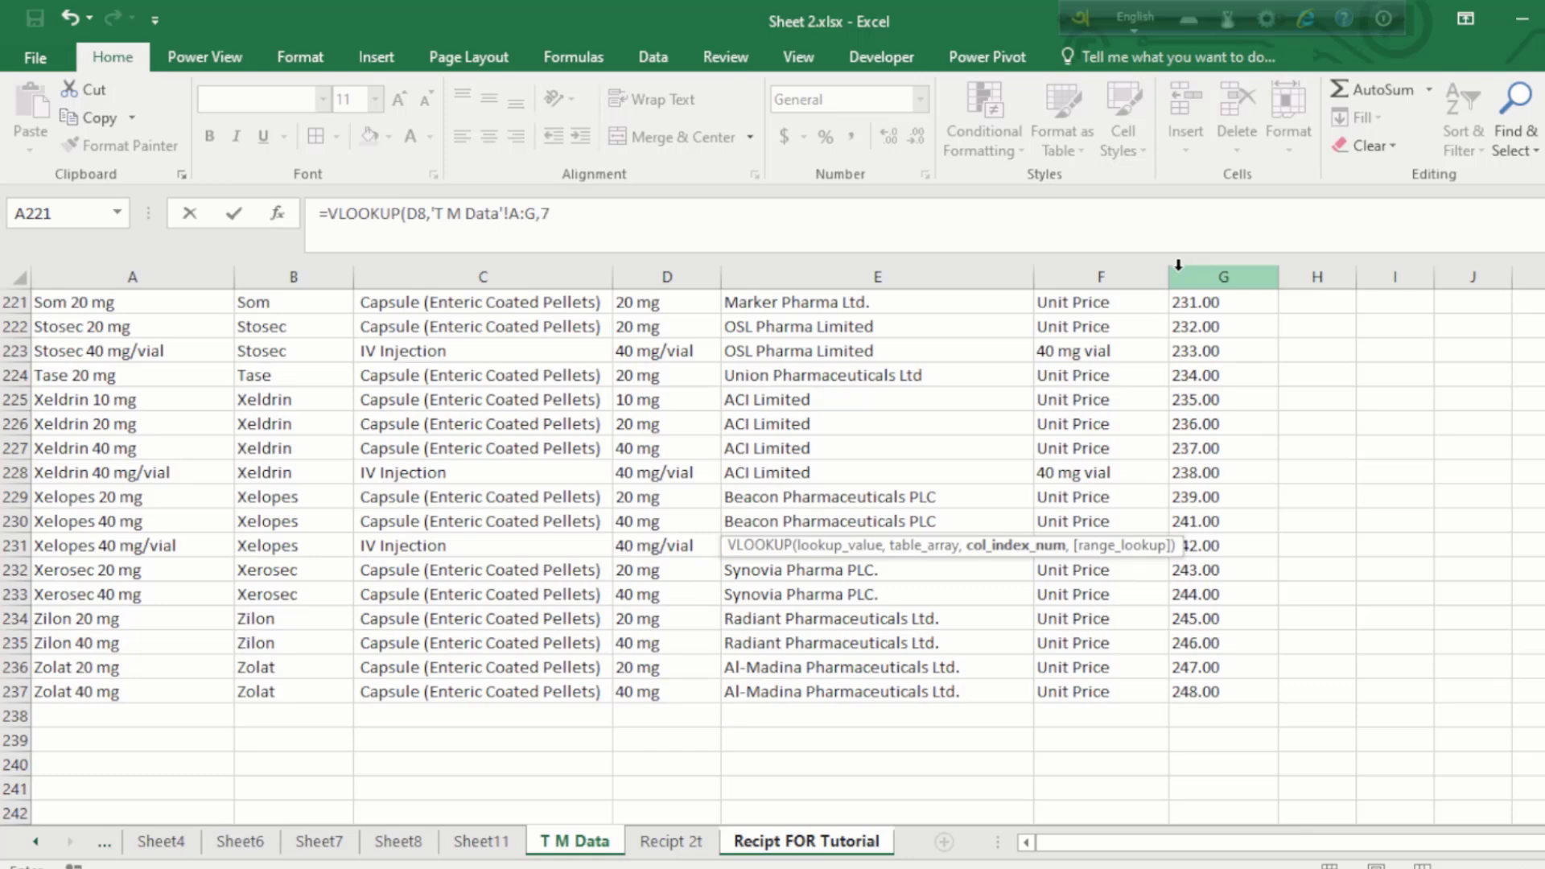
text(7,0)
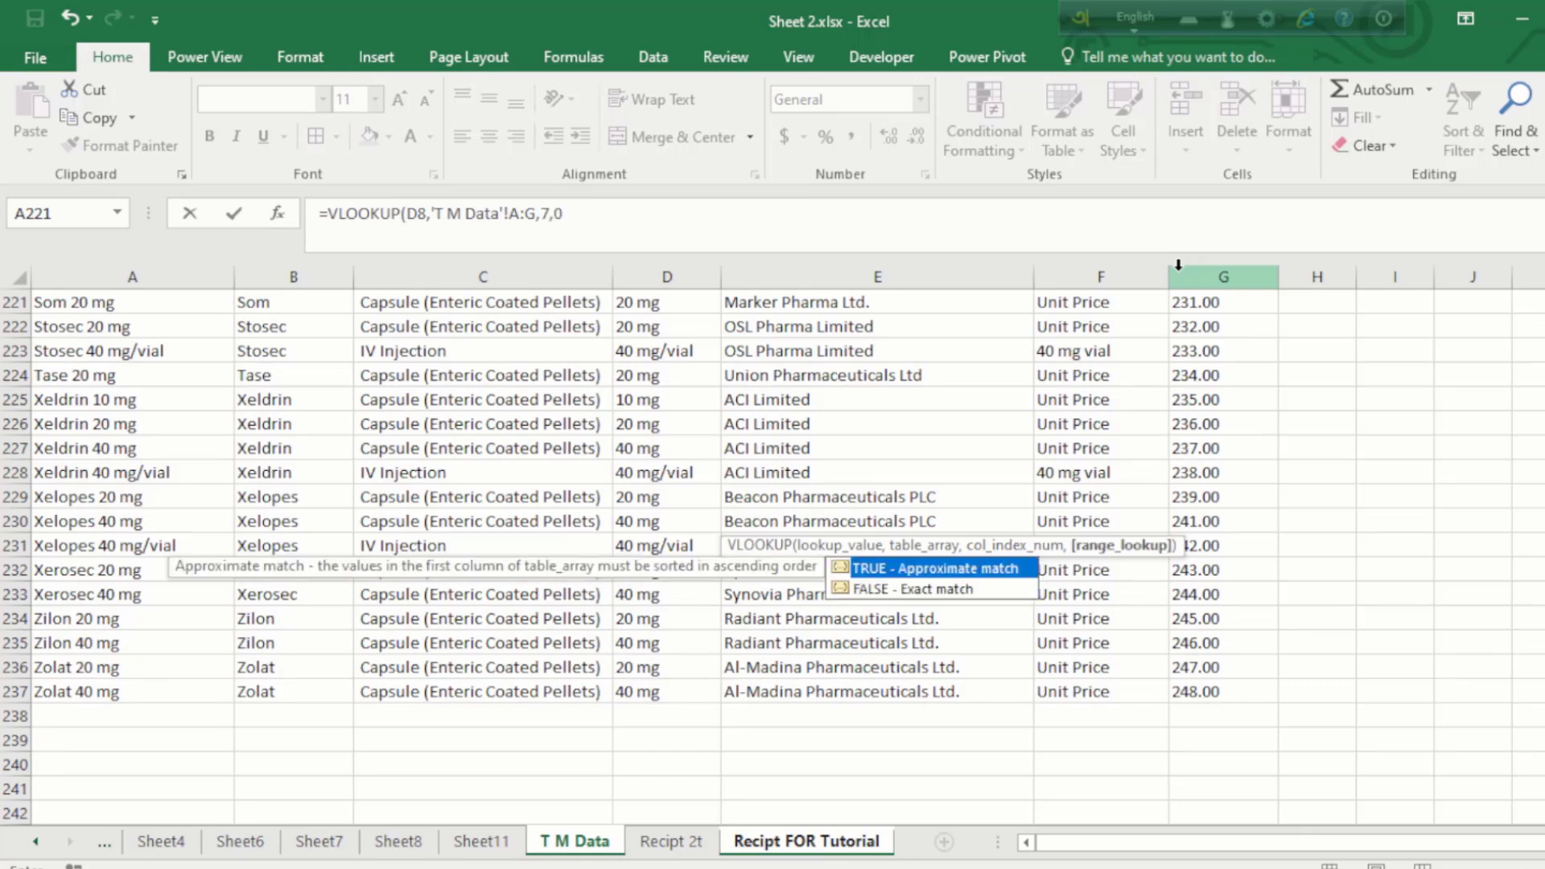
text())
key(Return)
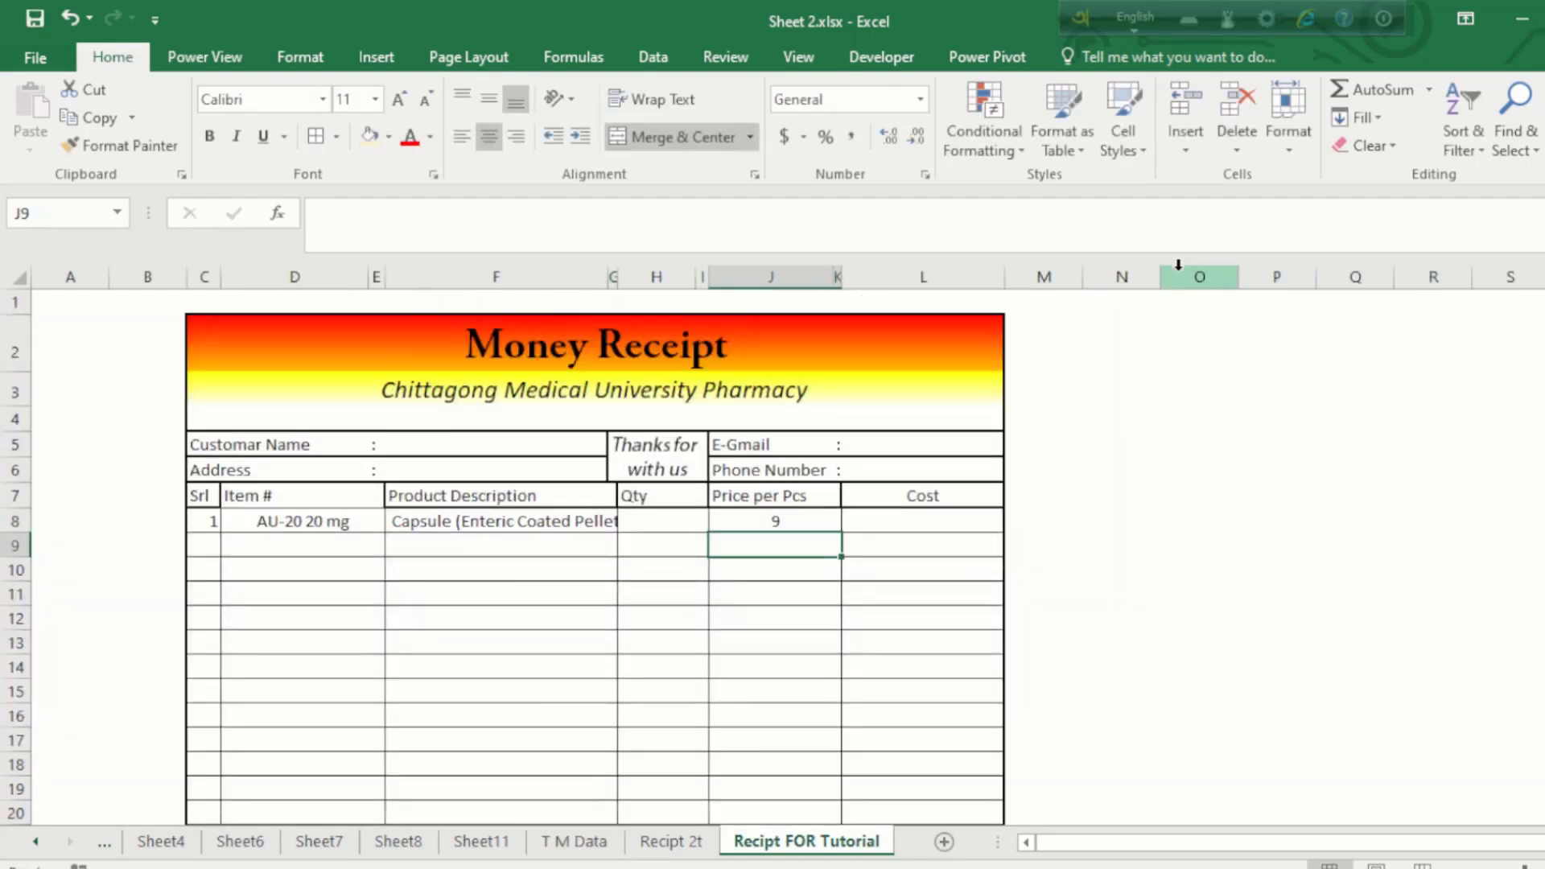
Step: Copy J8's price lookup and paste it as formulas into J9:J26
click(783, 520)
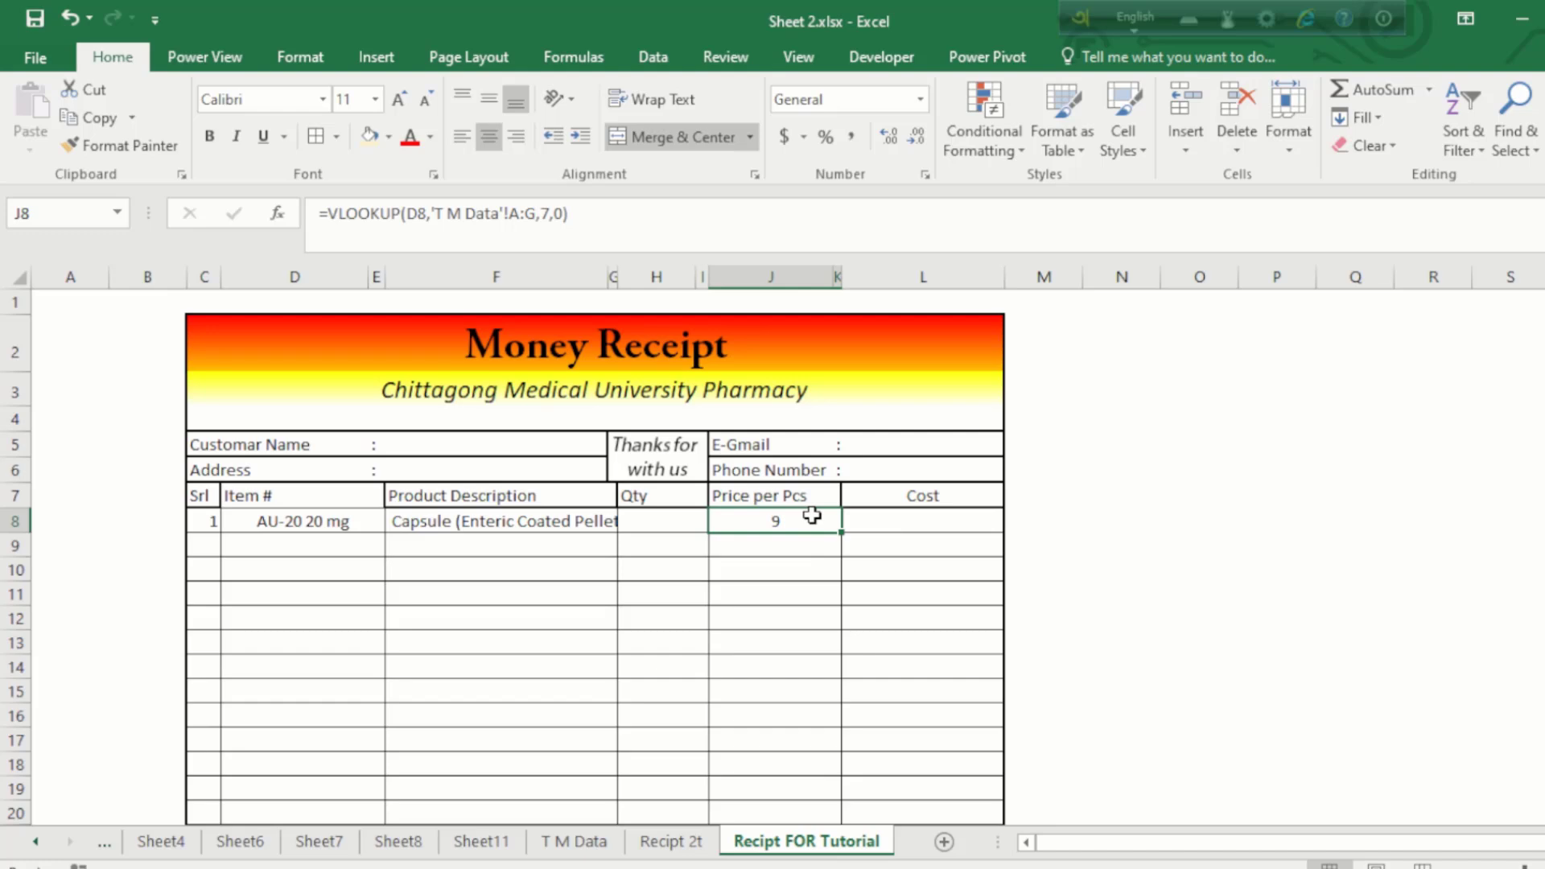
key(ctrl+c)
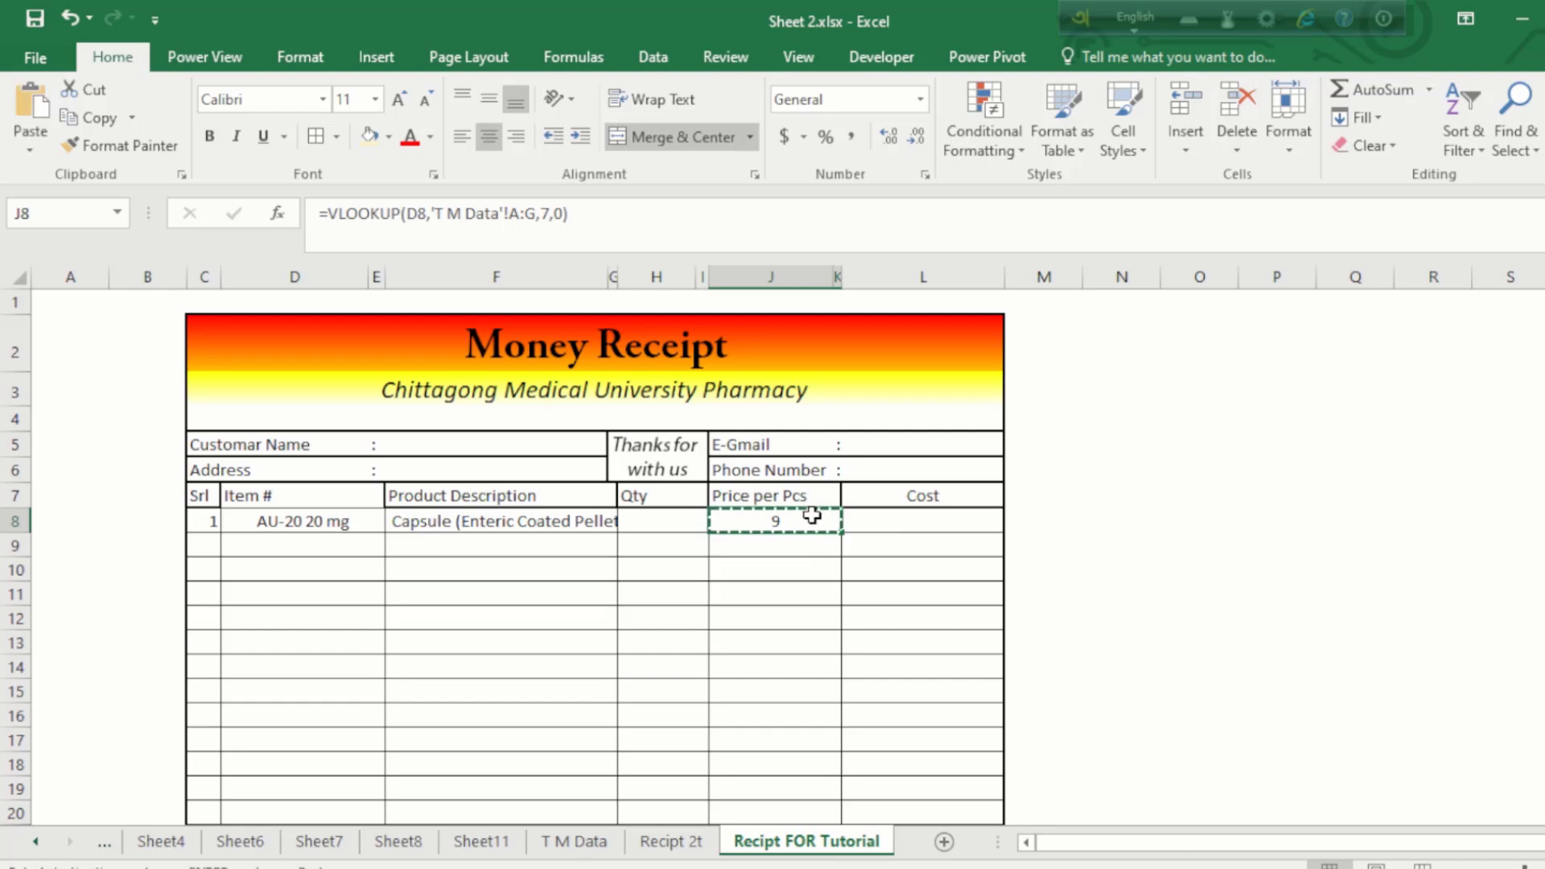
click(776, 547)
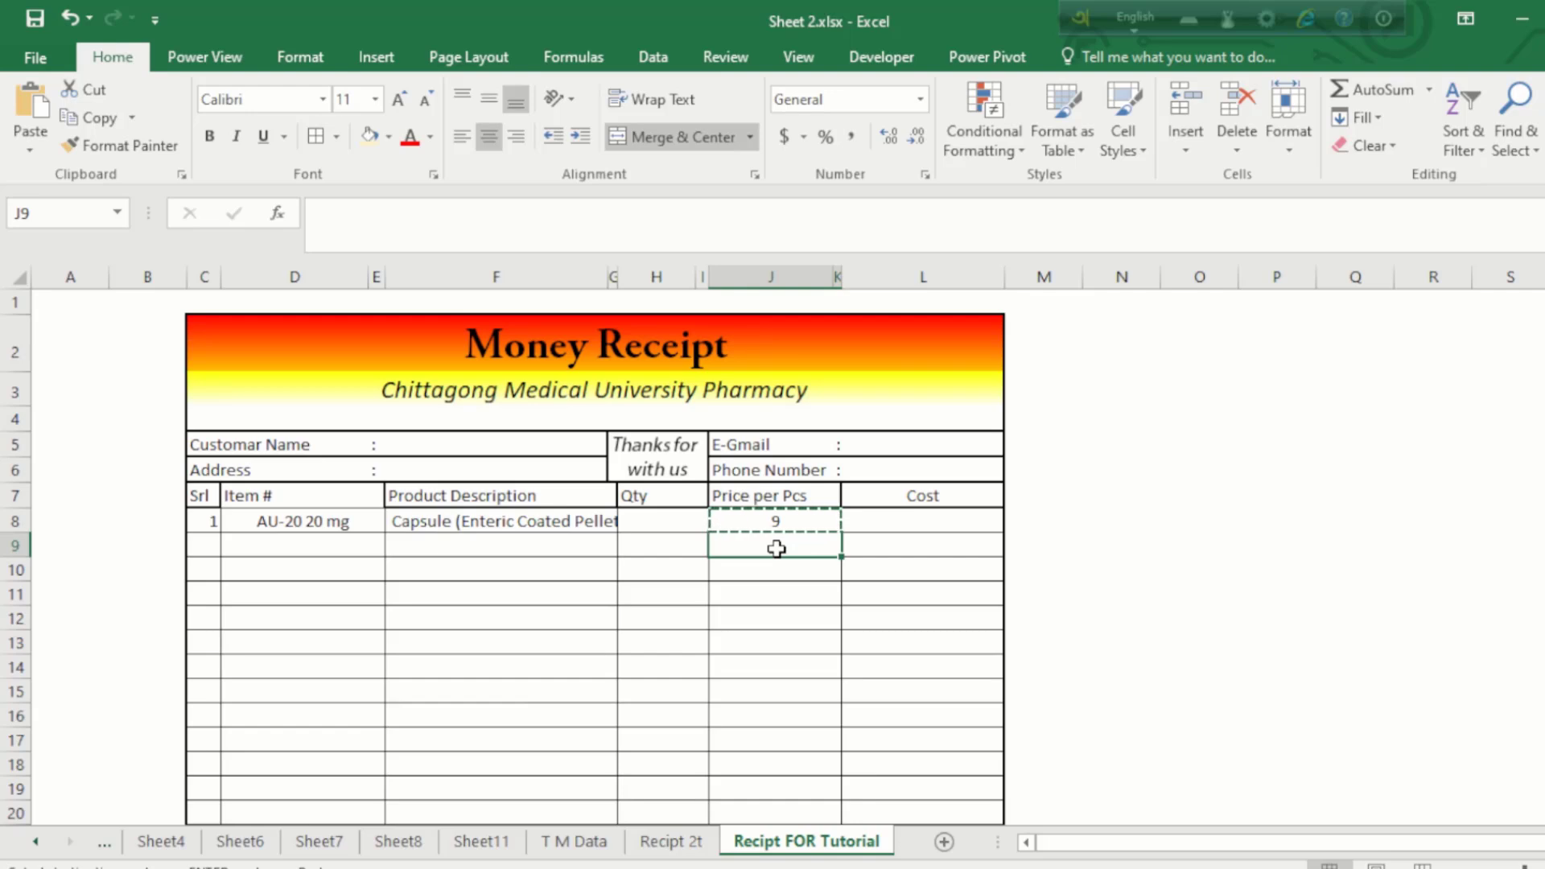
drag(776, 551, 779, 710)
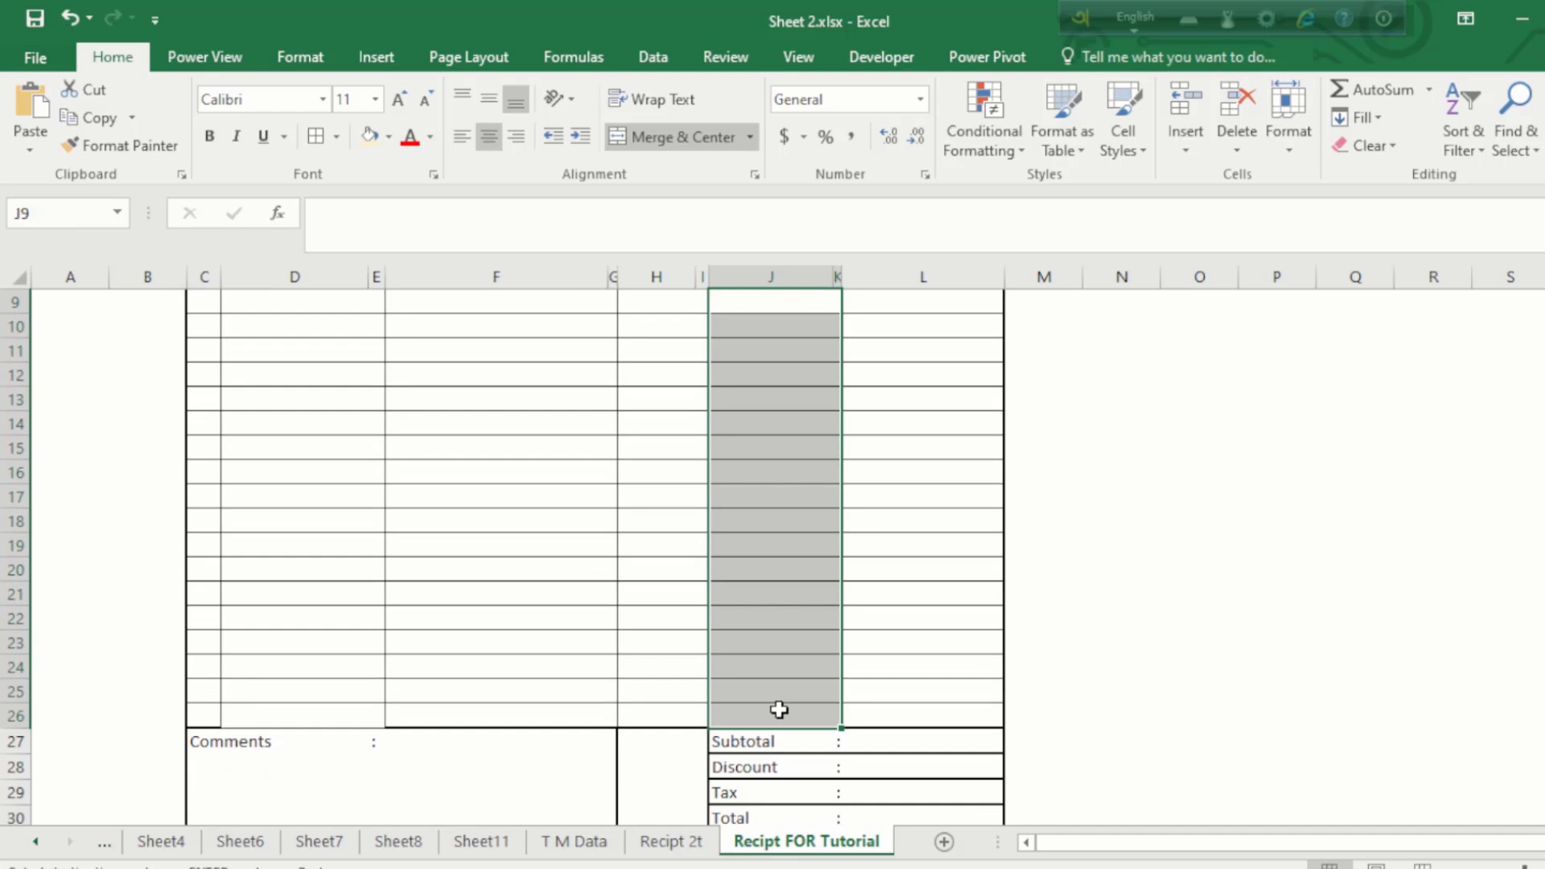
right_click(753, 394)
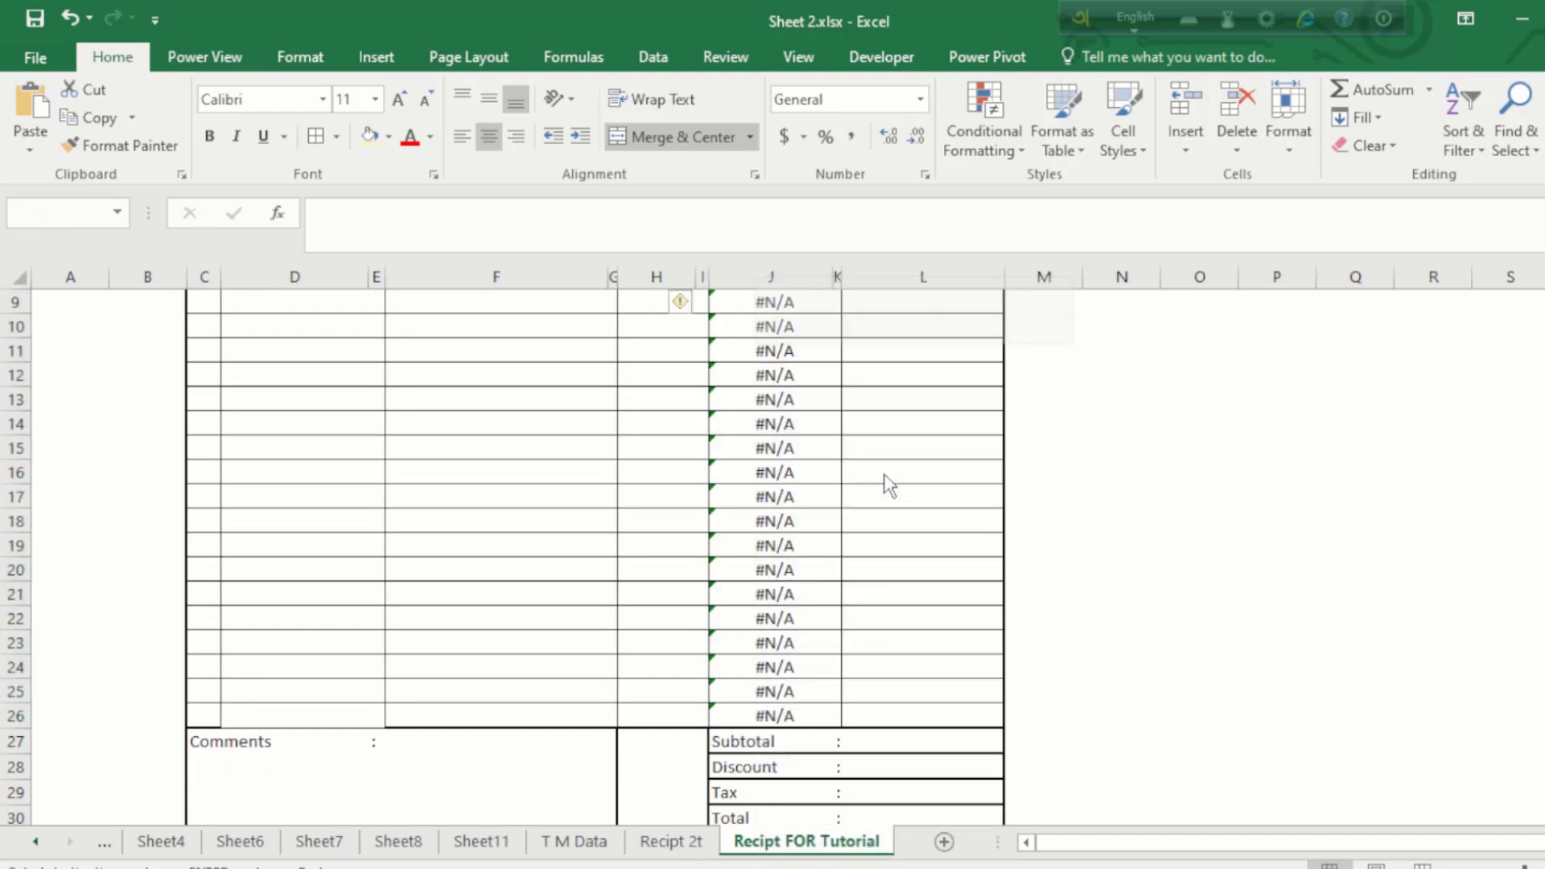
click(882, 471)
scroll(780, 373, up, 3)
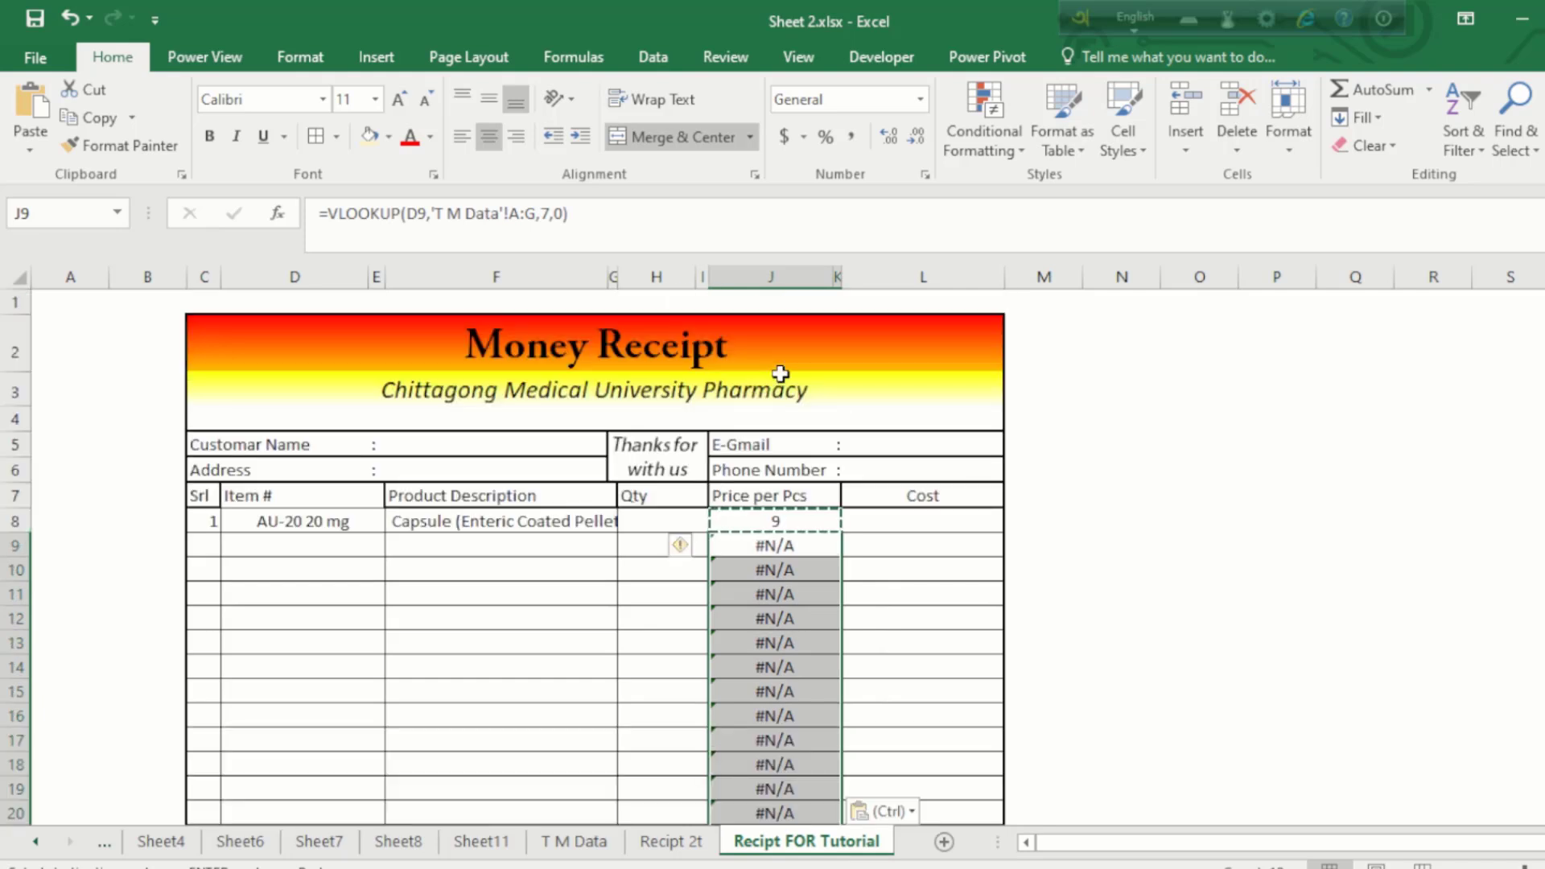
click(776, 519)
click(770, 595)
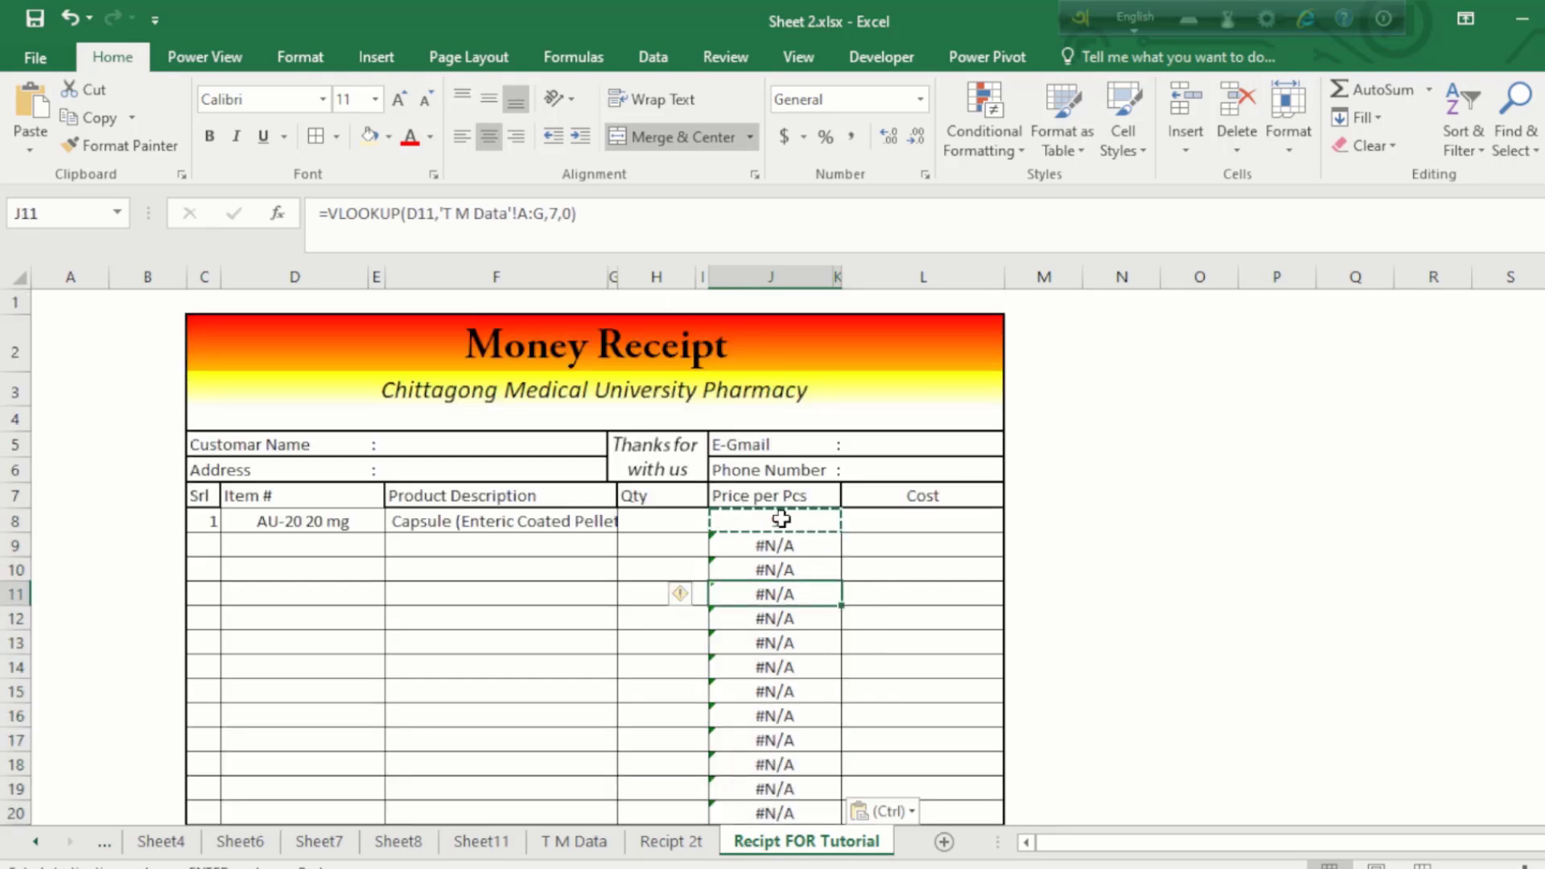
click(782, 519)
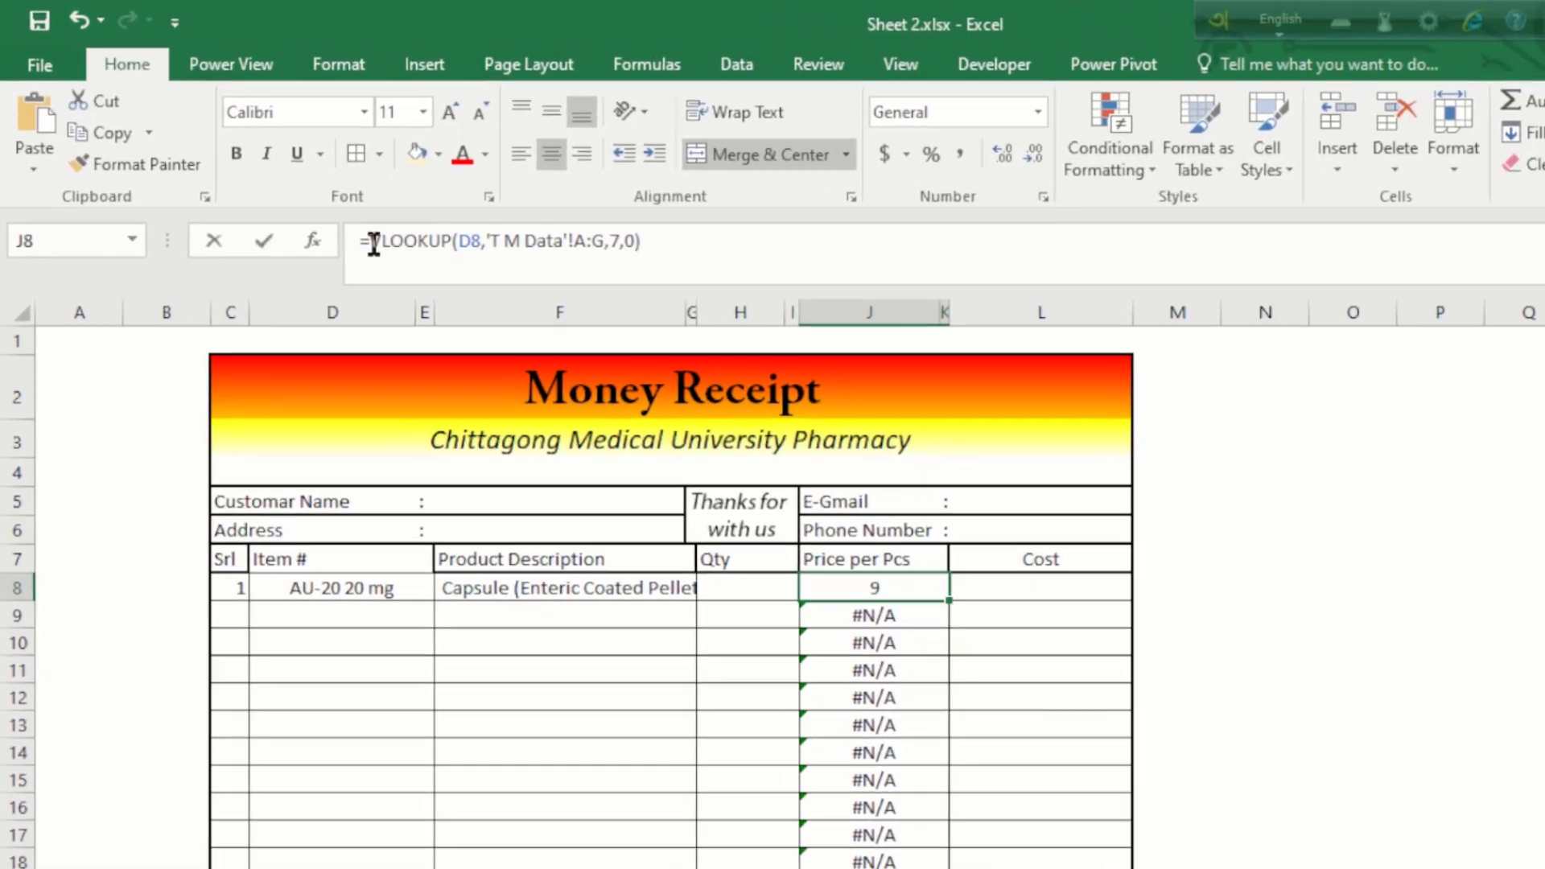
Step: Change J8 to =IFERROR(VLOOKUP(D8,'T M Data'!A:G,7,0),"")
click(331, 211)
click(398, 327)
key(BackSpace)
key(BackSpace)
text(if)
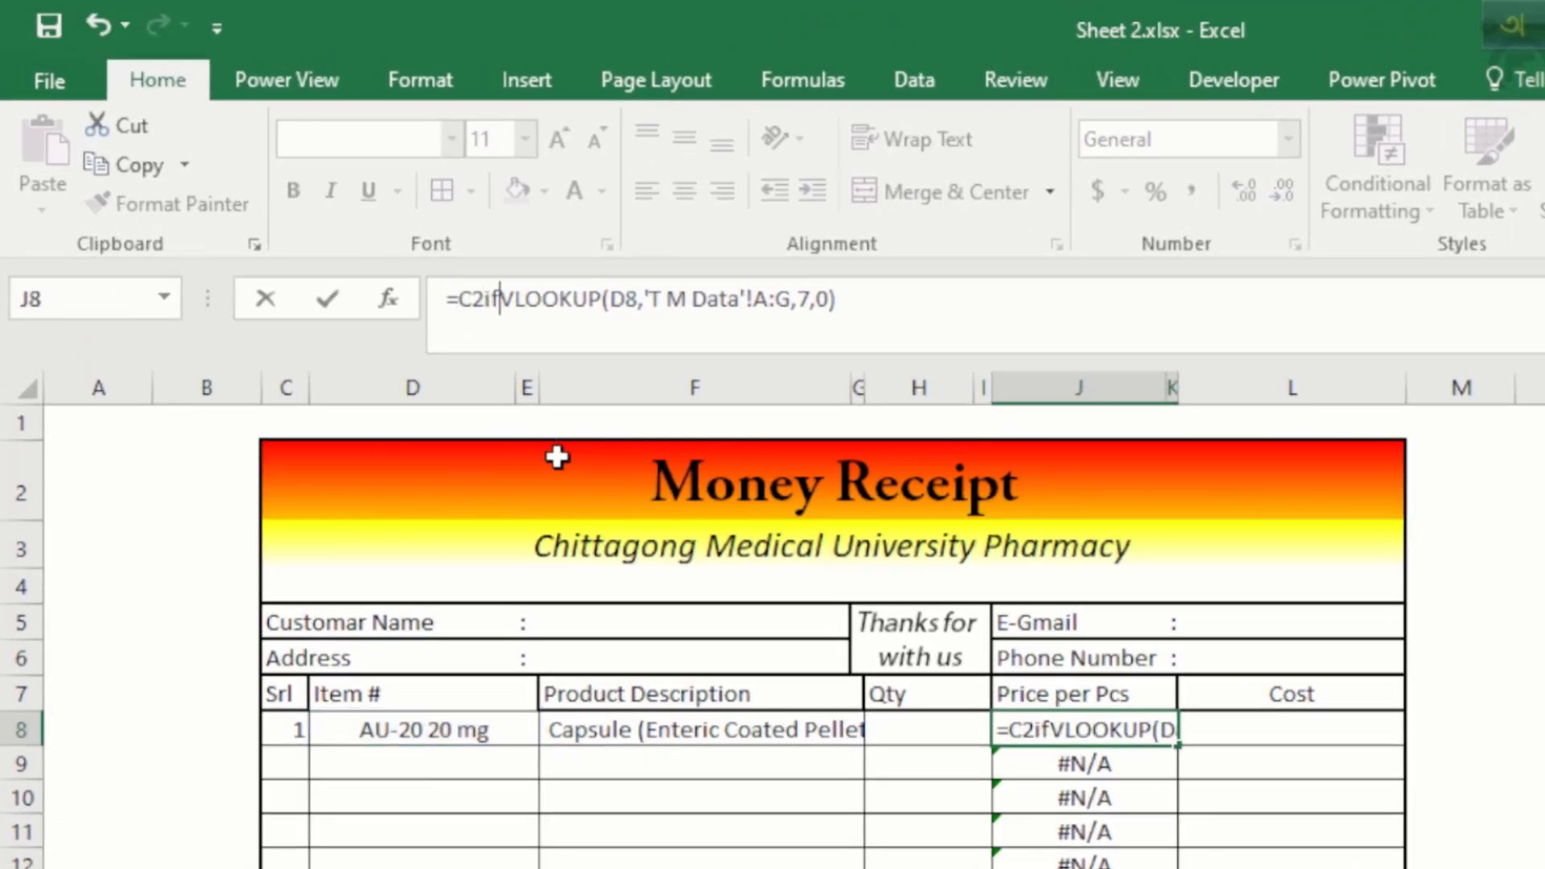
double_click(540, 420)
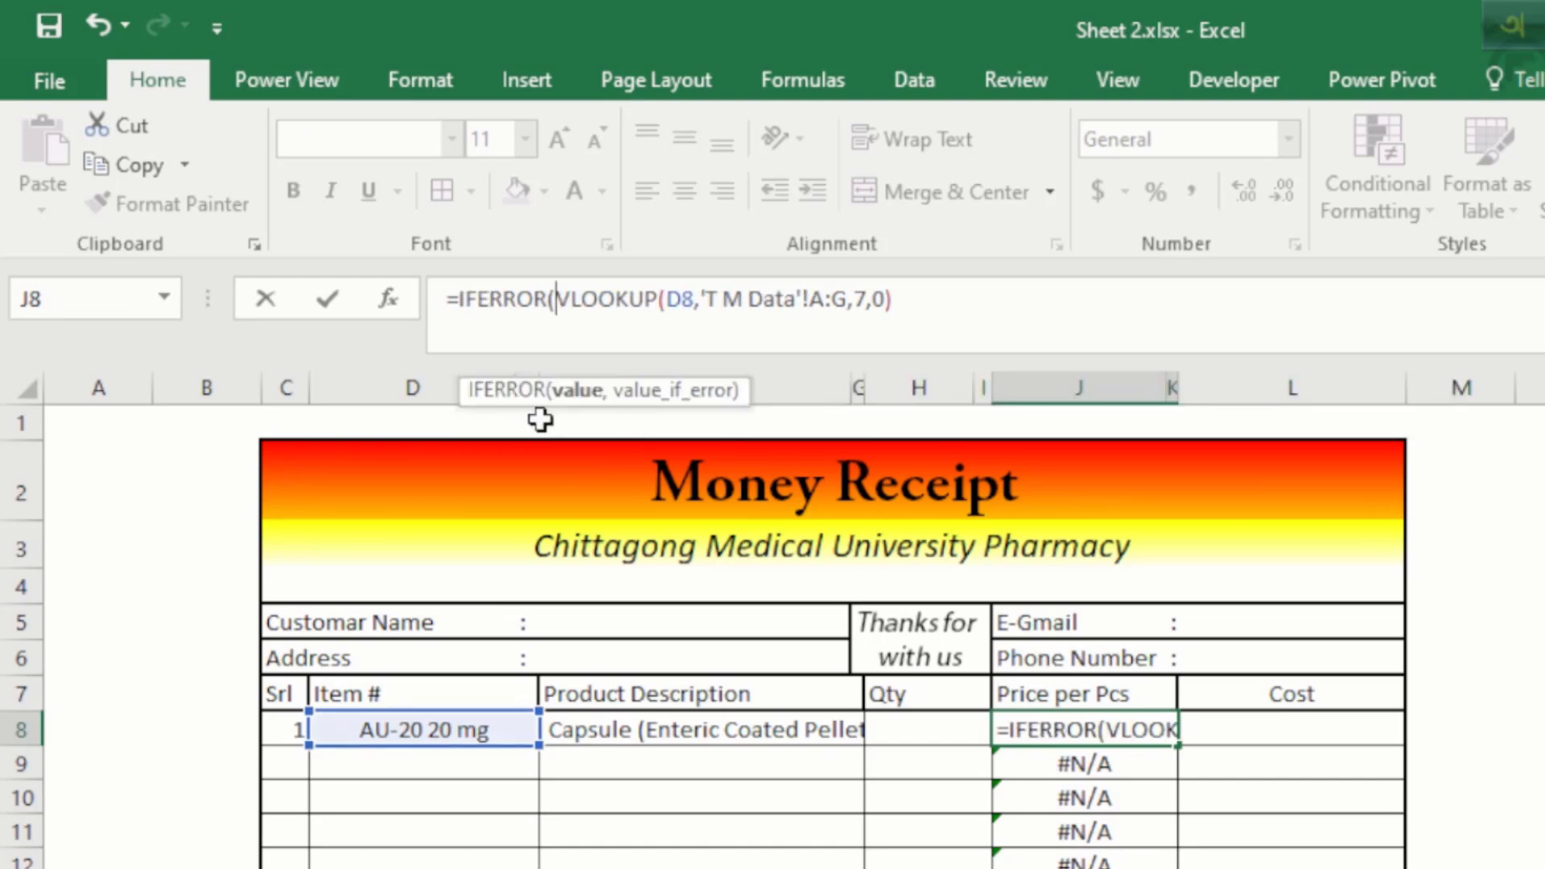
click(918, 322)
text(,)
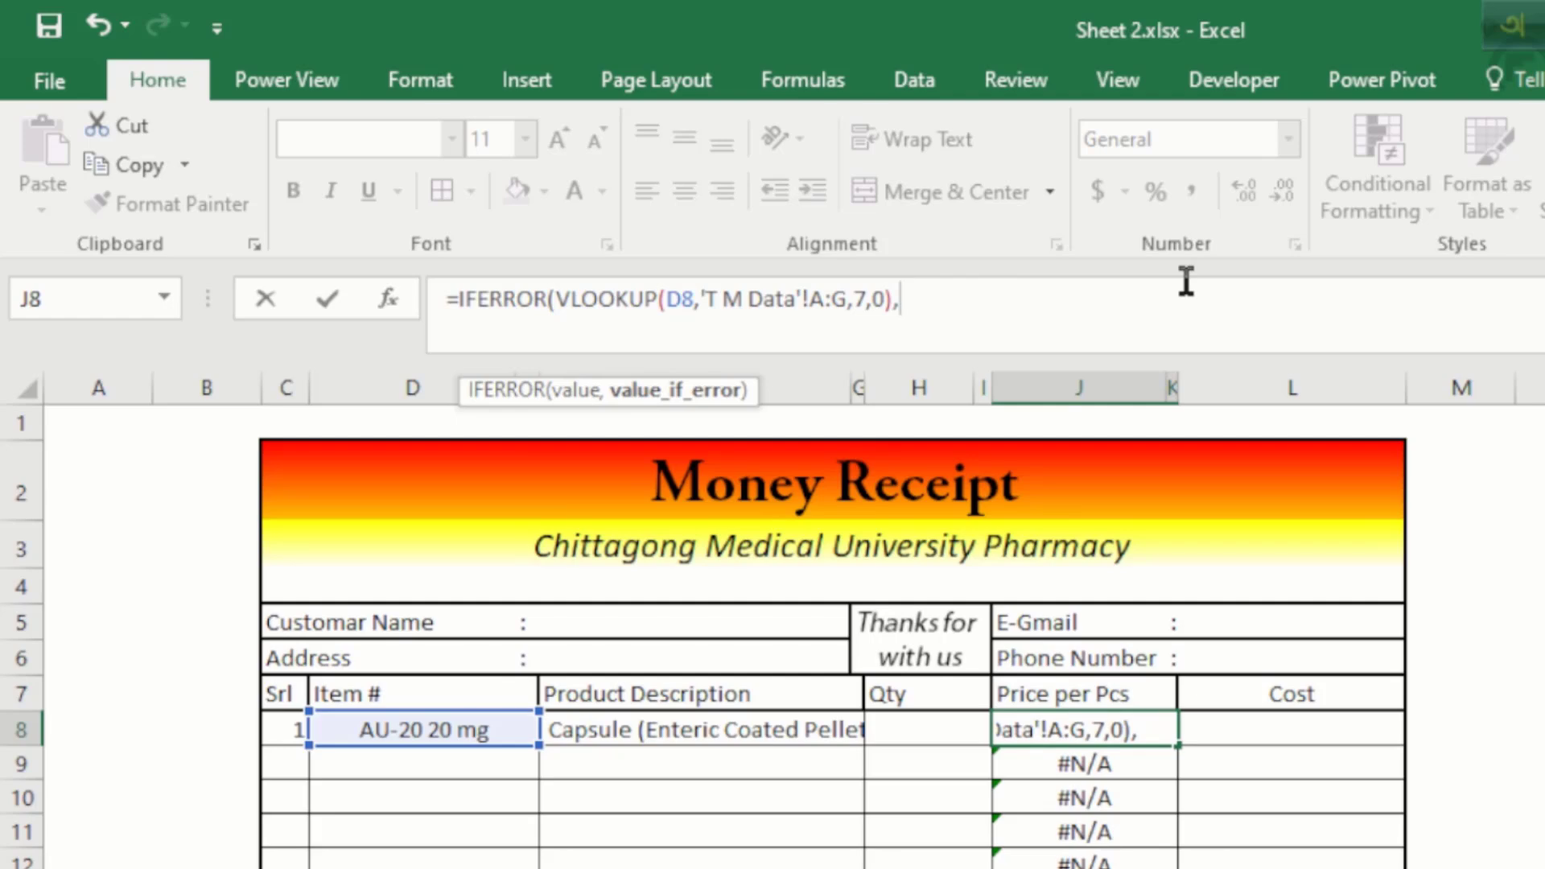
key(Return)
key(Return)
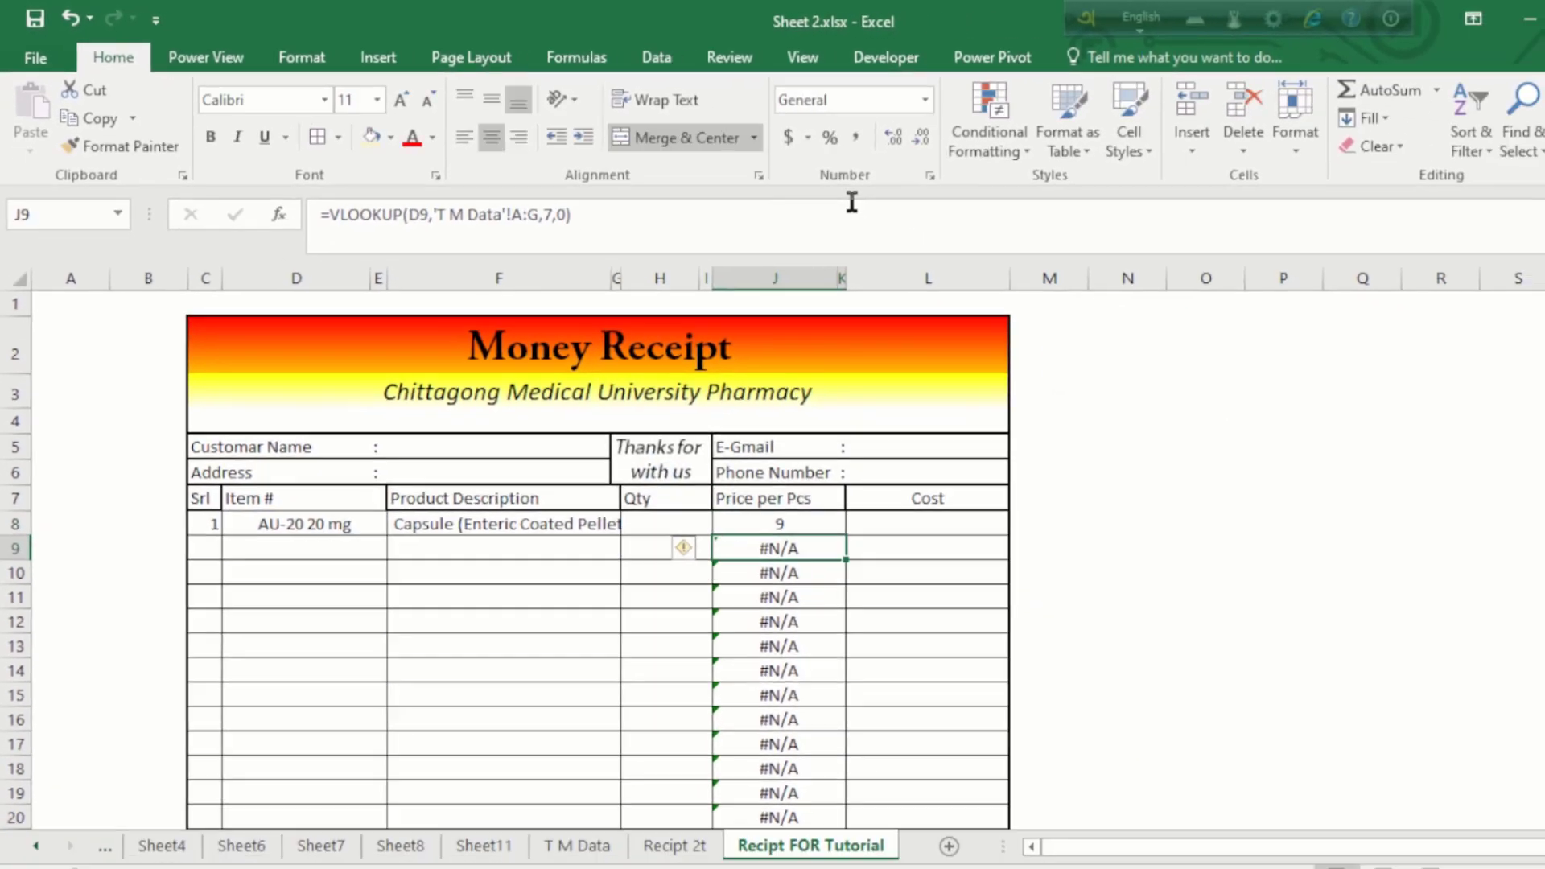
Step: Paste the IFERROR price formula as formulas into J9:J26 so empty rows show blank
click(789, 525)
key(ctrl+c)
drag(778, 548, 785, 769)
right_click(780, 544)
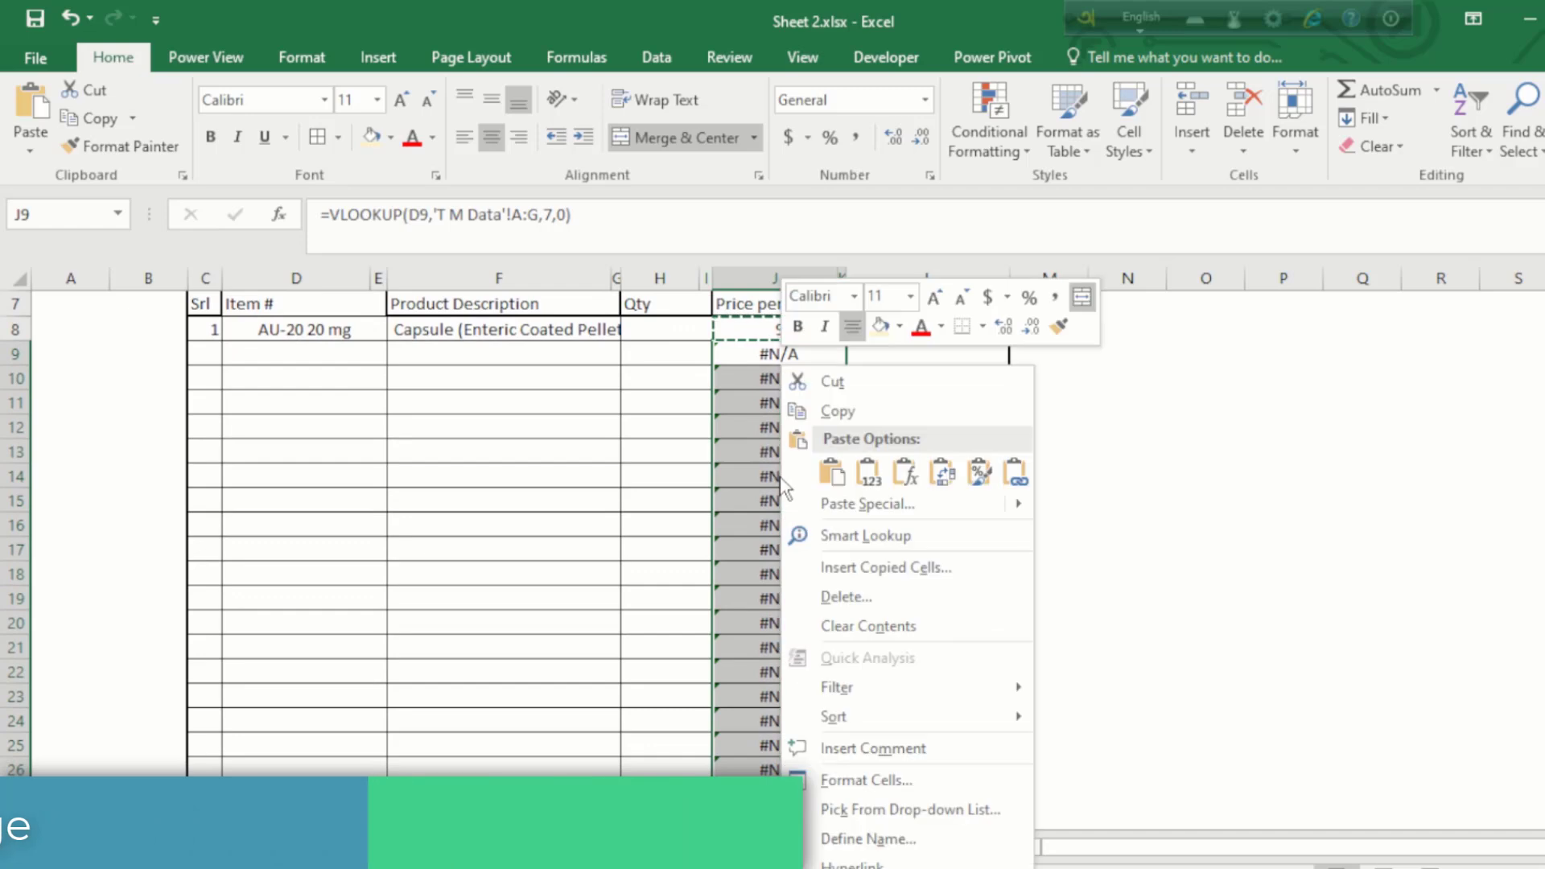
click(909, 471)
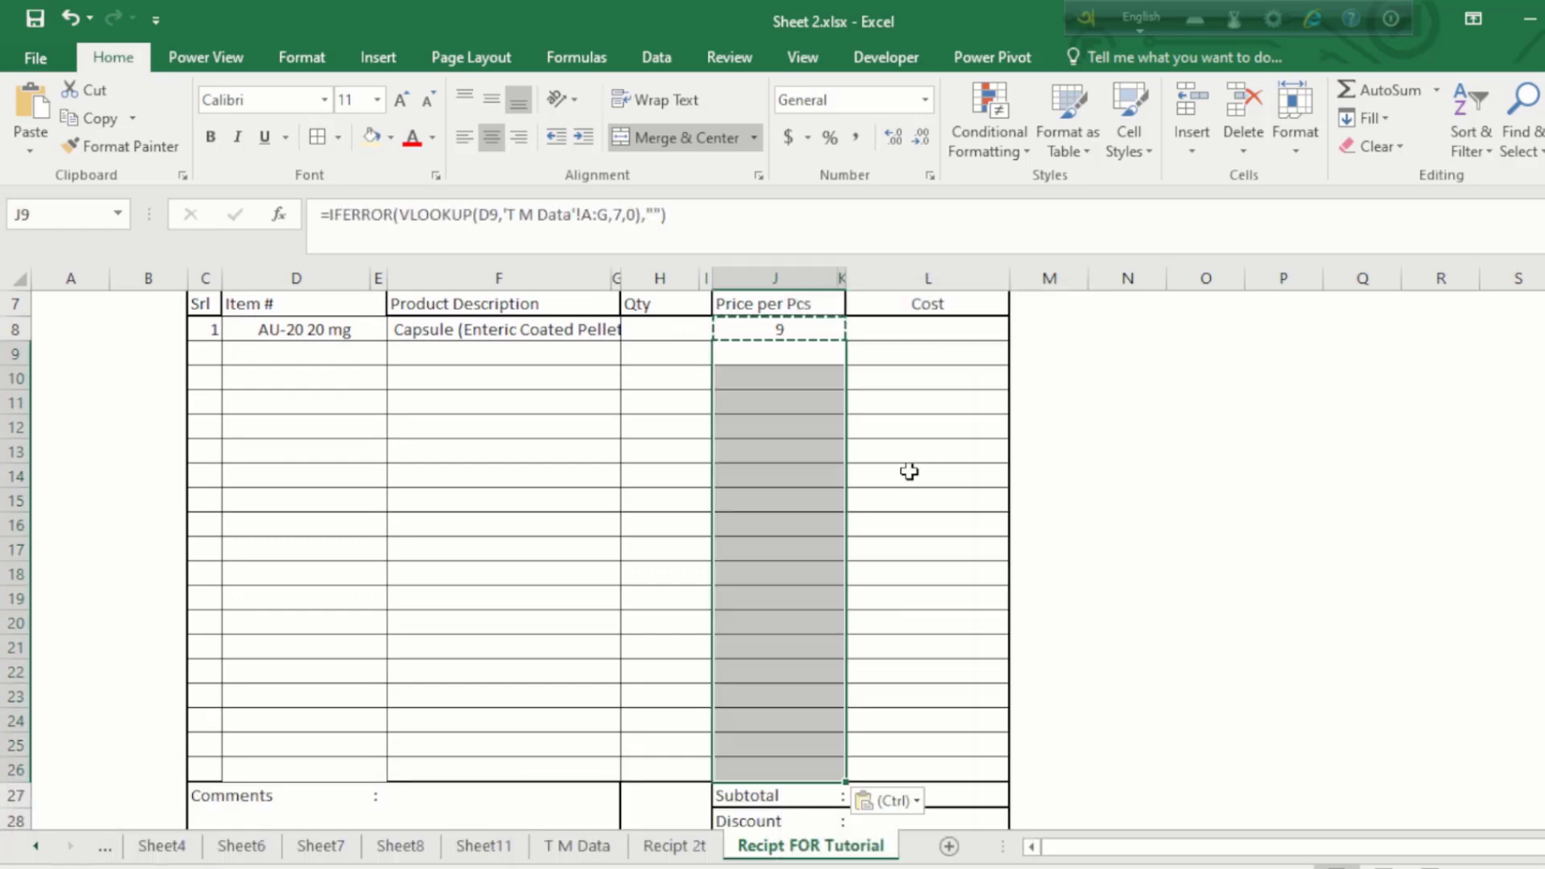
click(774, 352)
key(Escape)
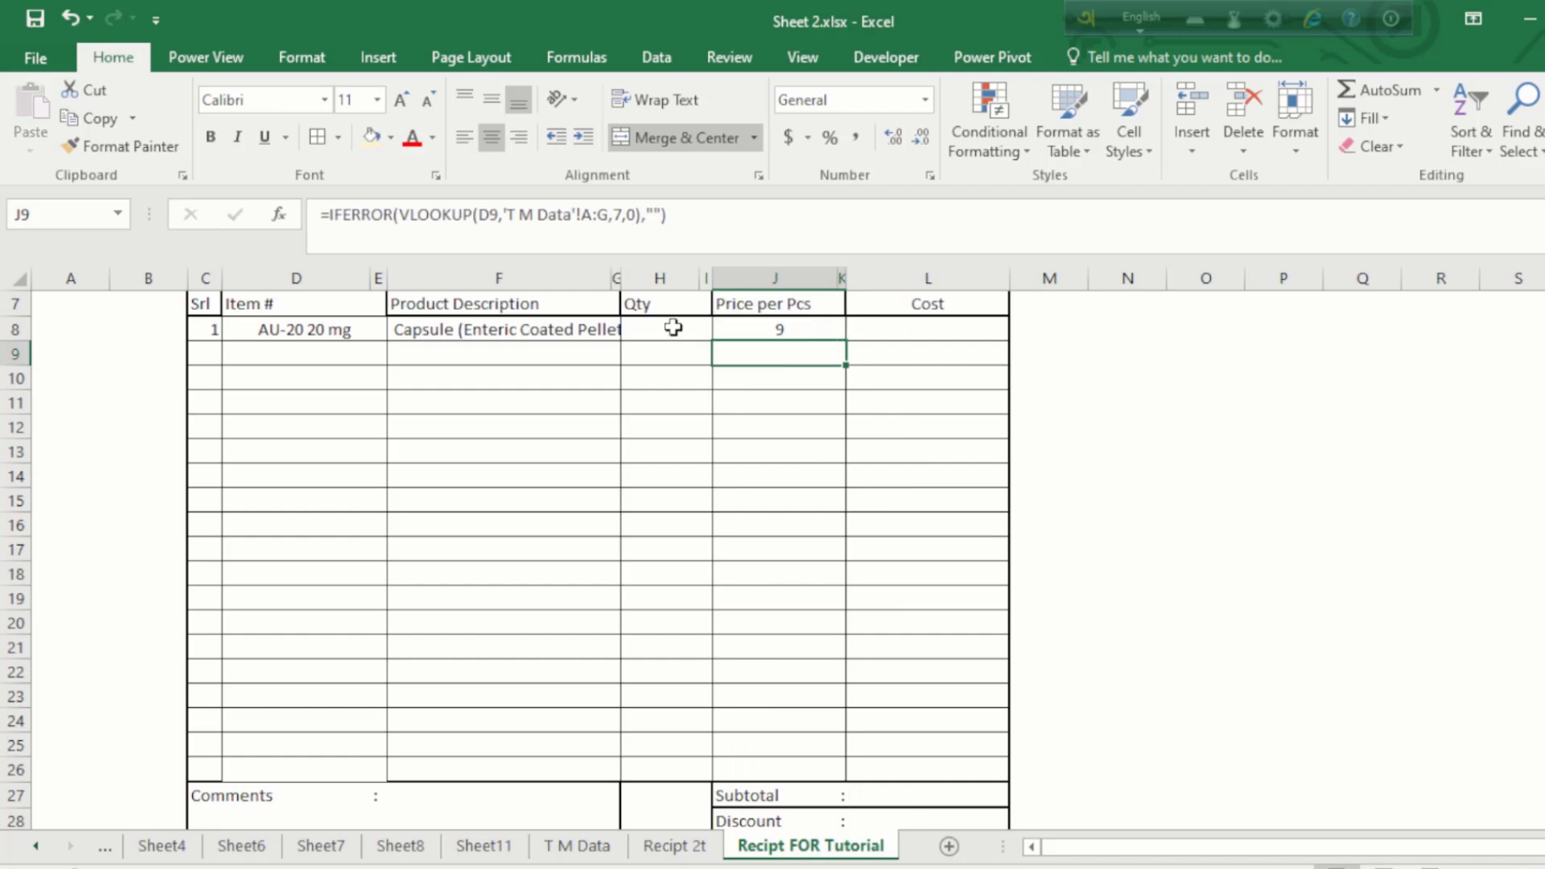
click(673, 328)
scroll(672, 326, up, 2)
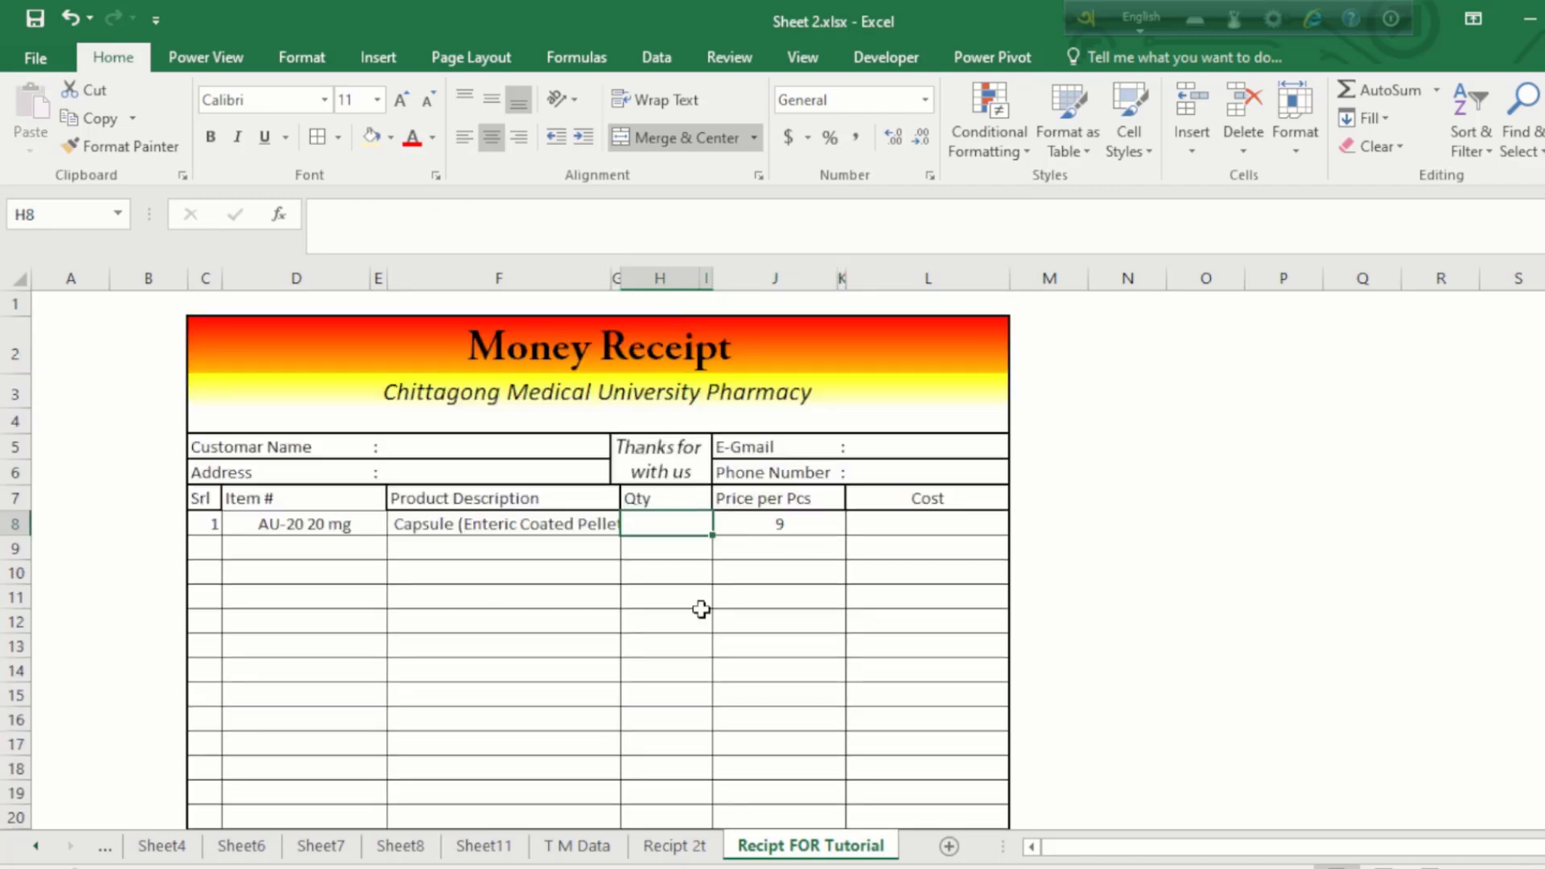
Step: Enter quantity 10 for the first item and the cost formula =J8*H8 in L8, giving 90
text(10)
key(Return)
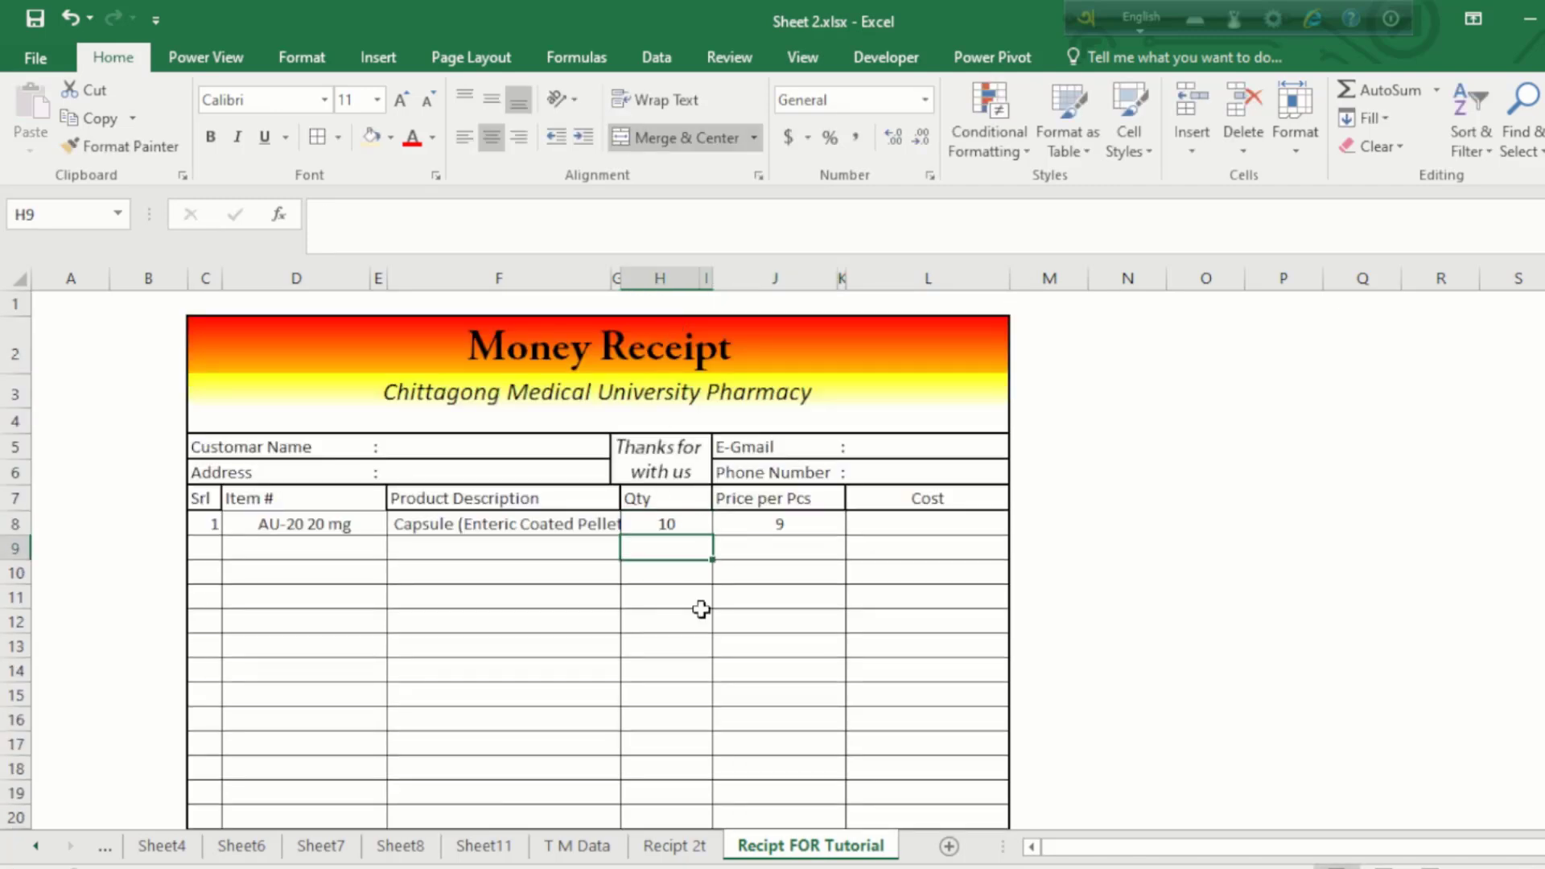
click(941, 524)
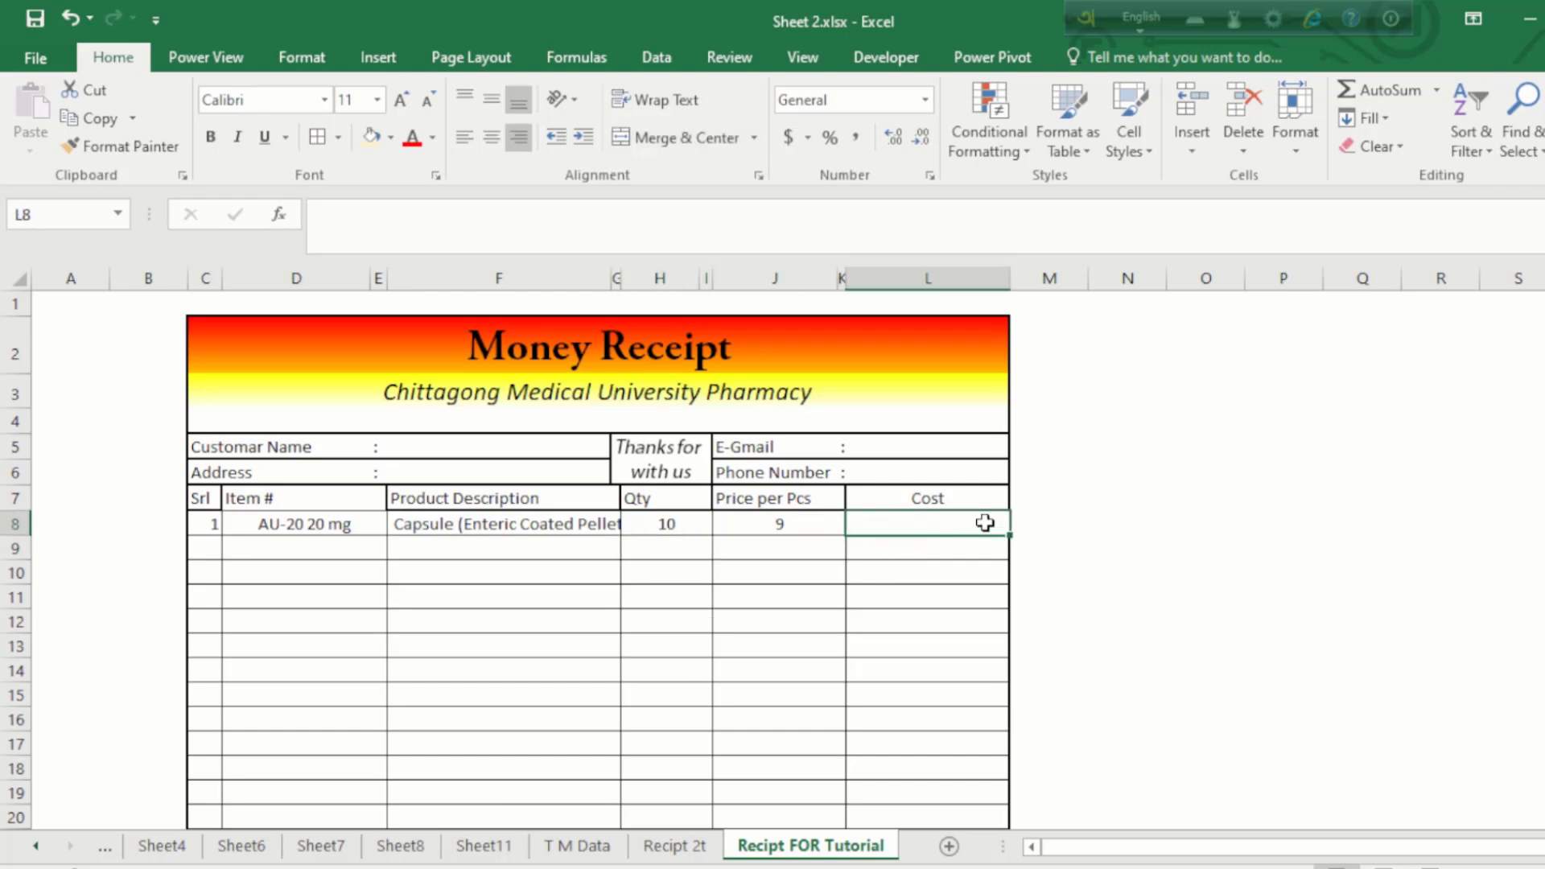
text(=)
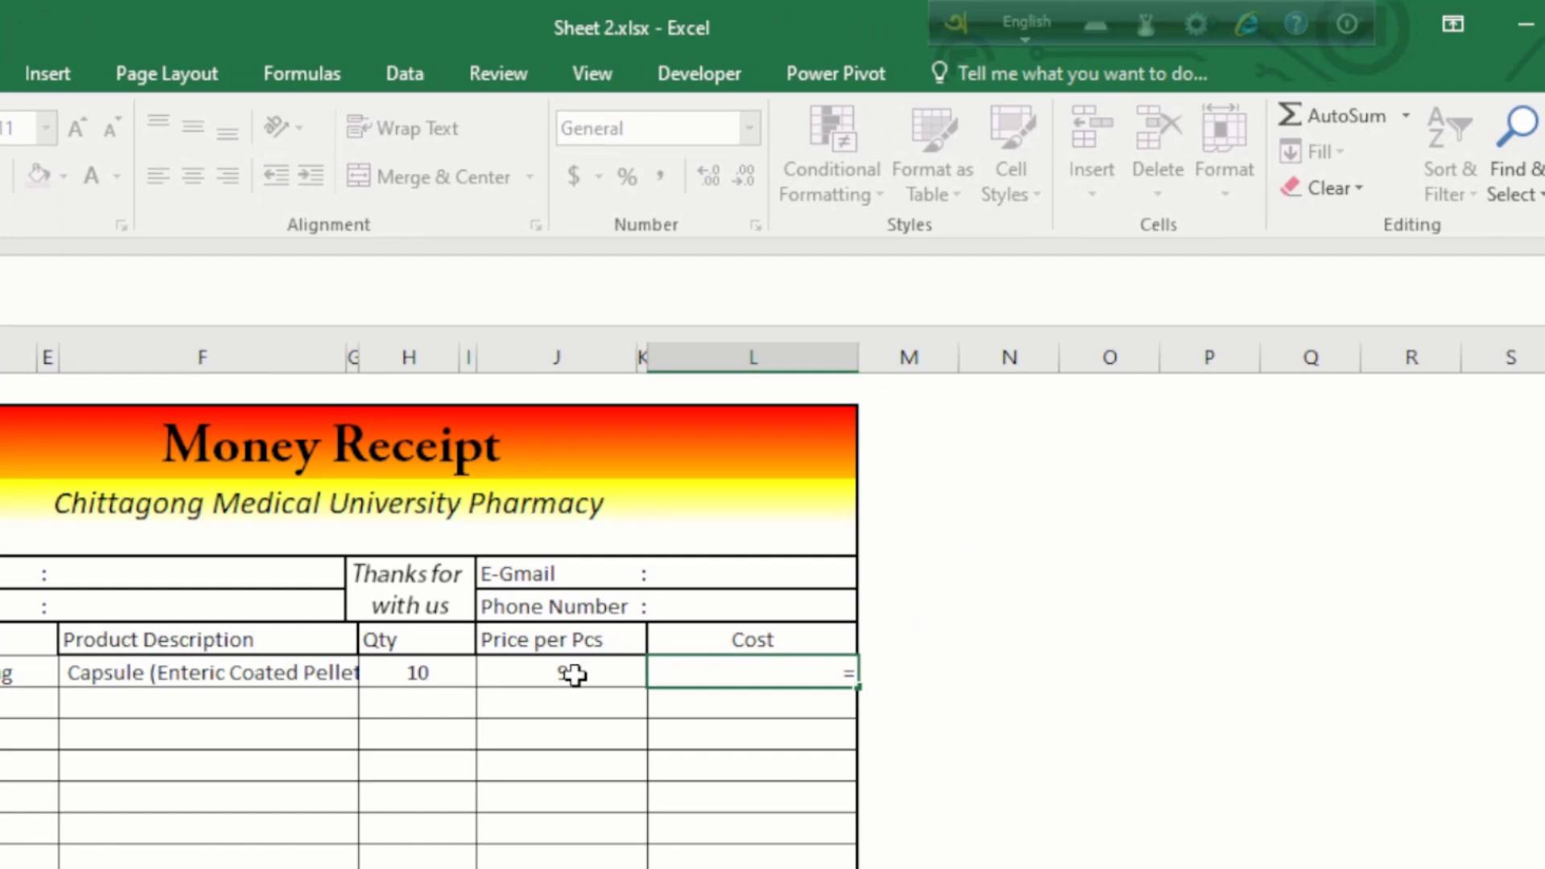
click(573, 675)
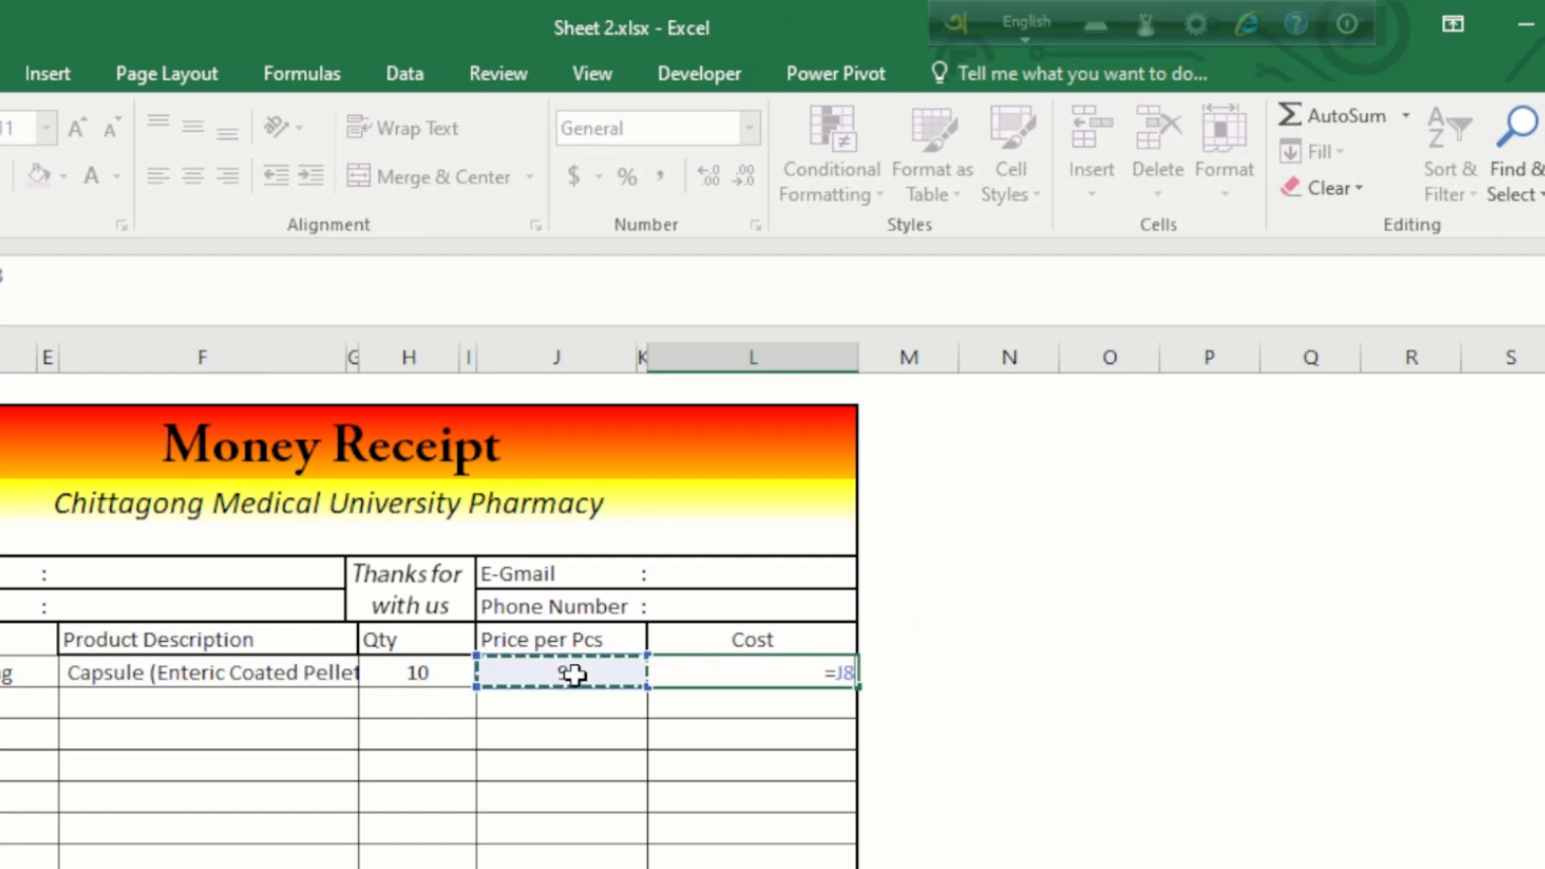
text(*)
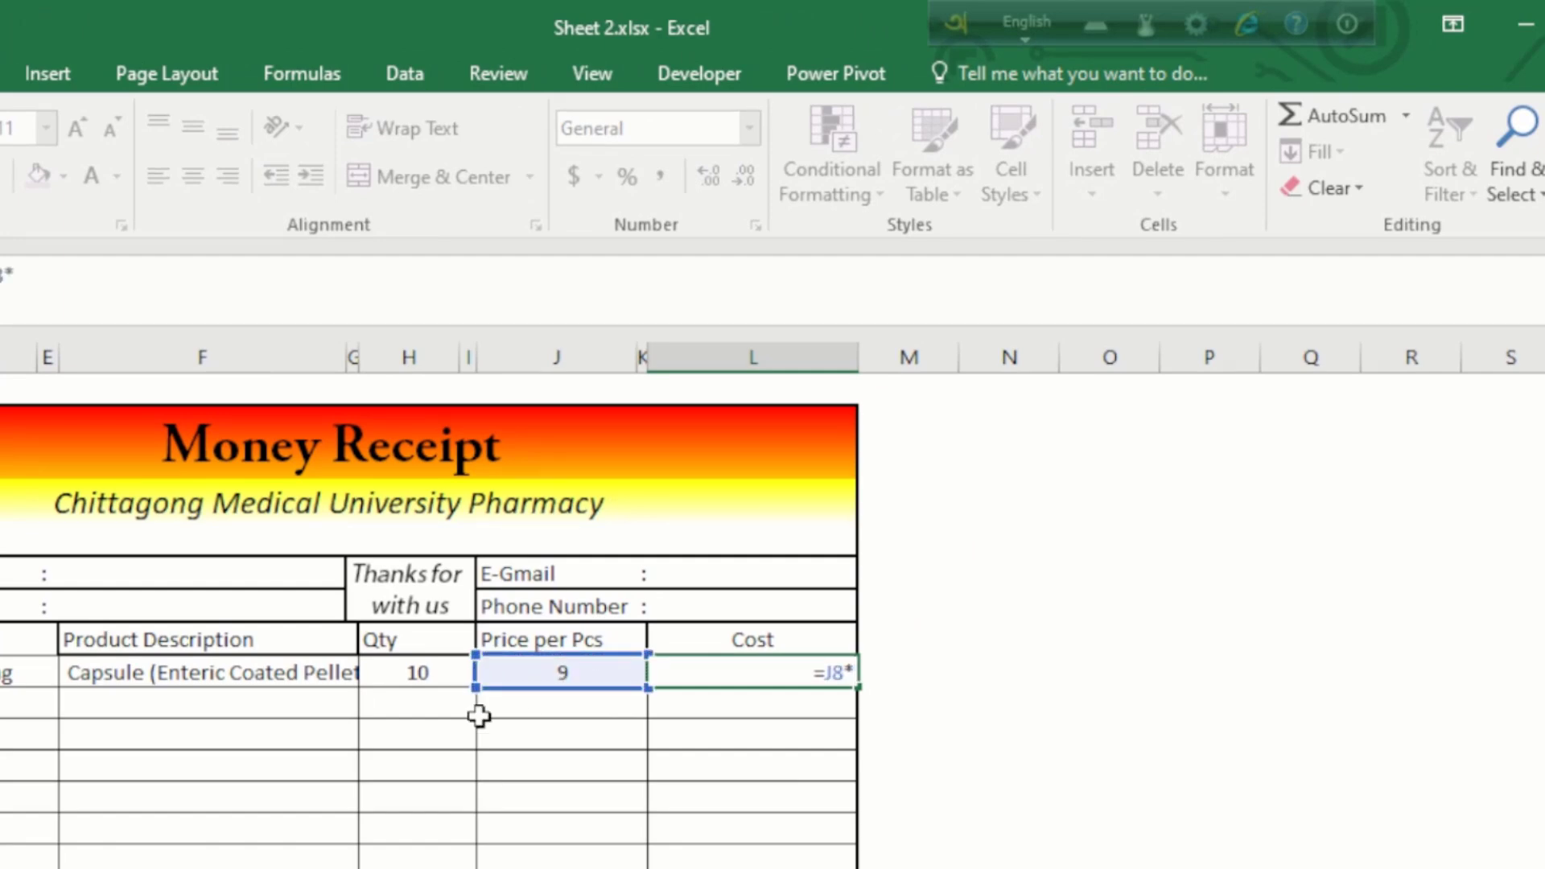
click(418, 672)
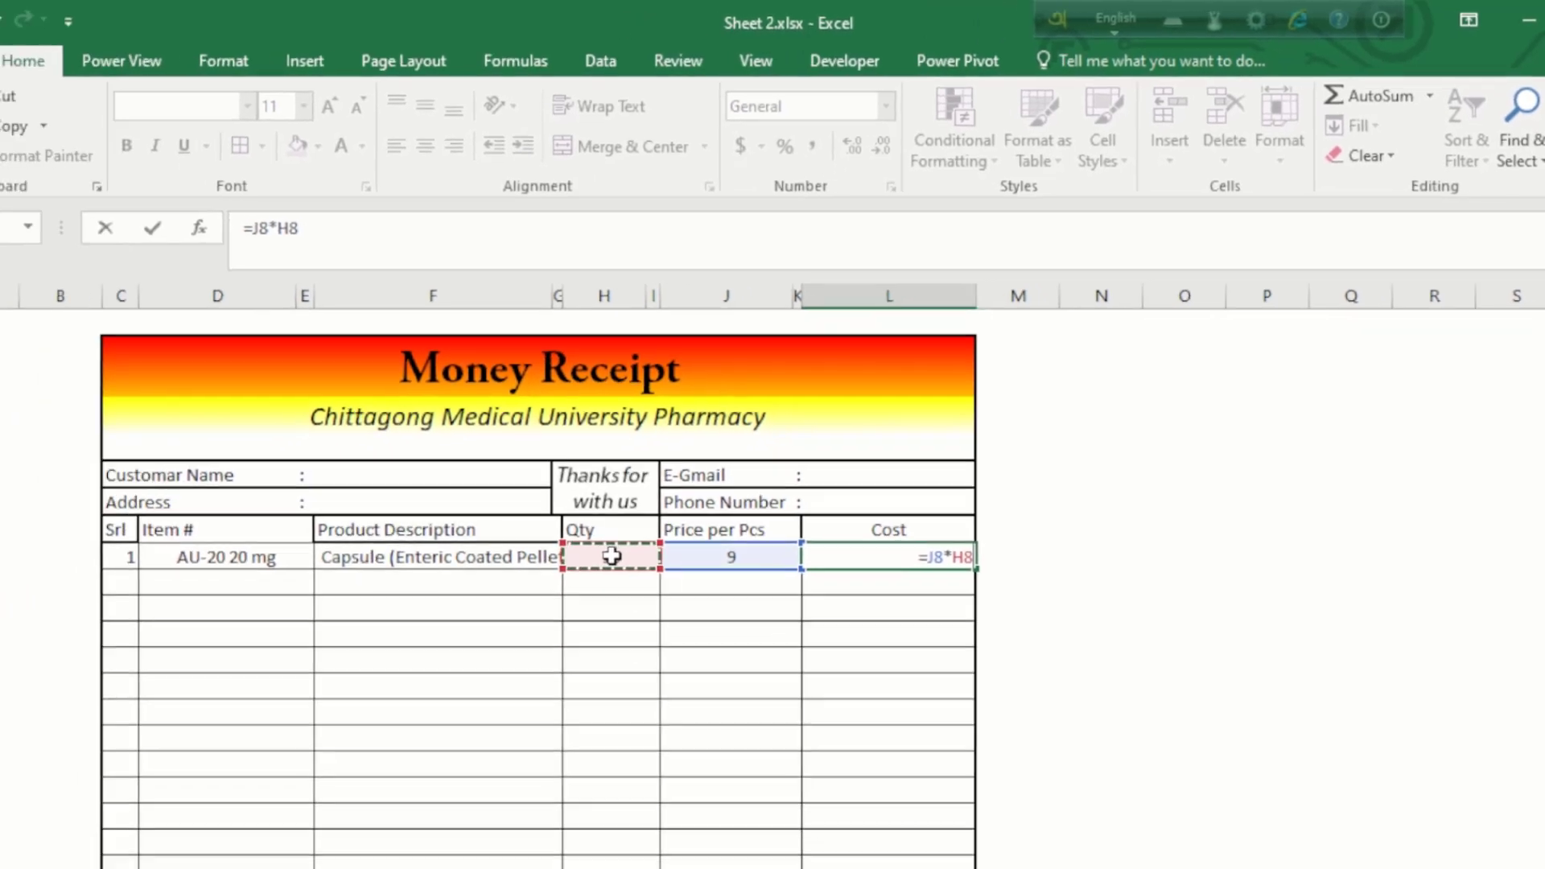
key(Return)
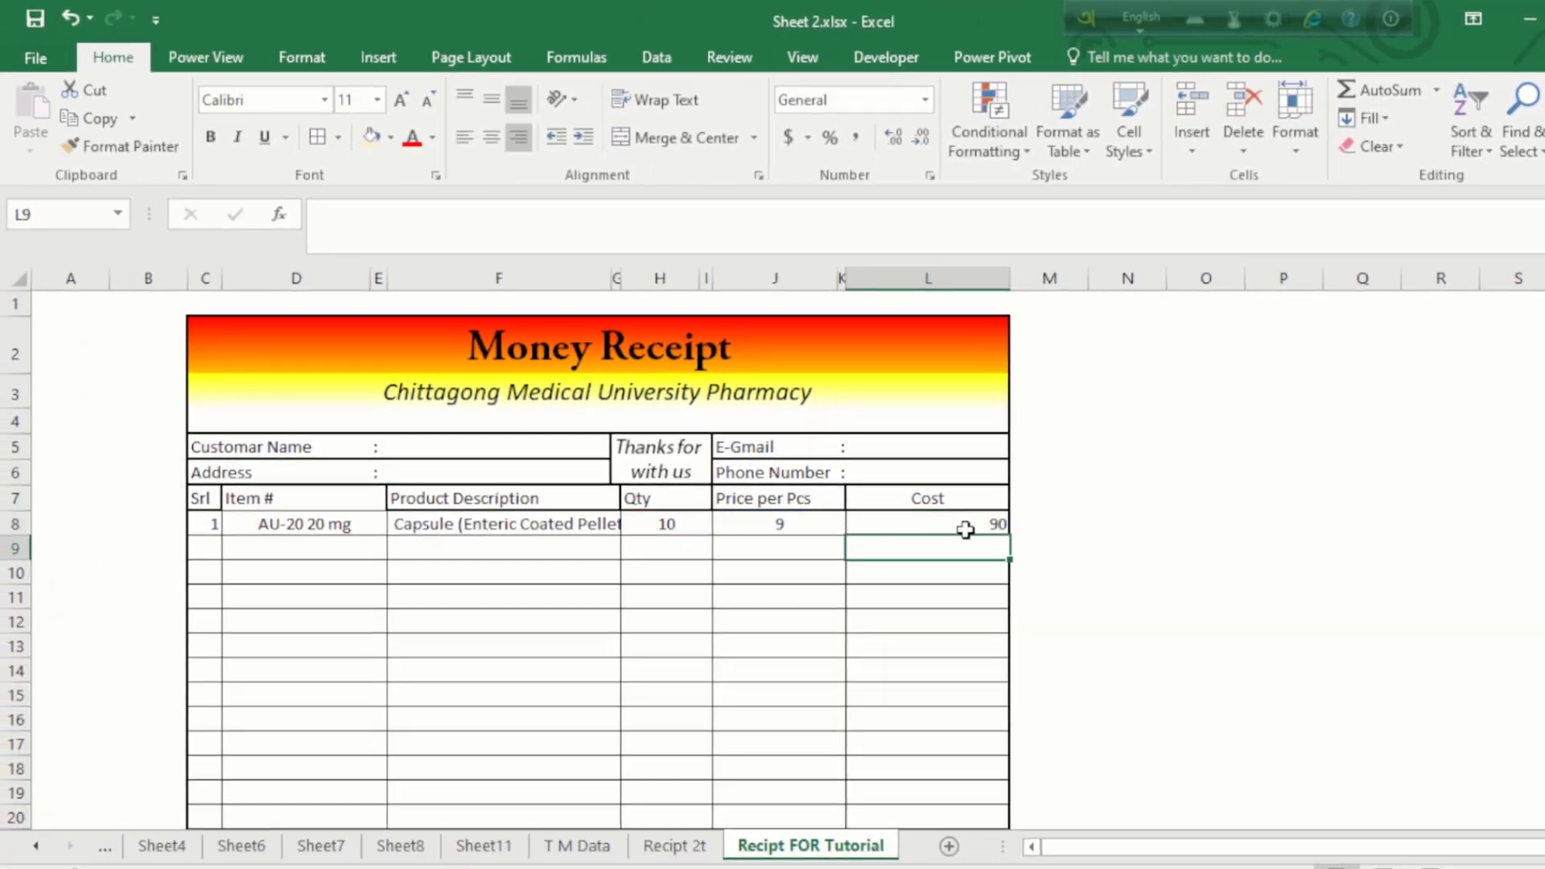
Step: Center-align the Cost column values in L8:L26
click(956, 524)
drag(950, 525, 964, 766)
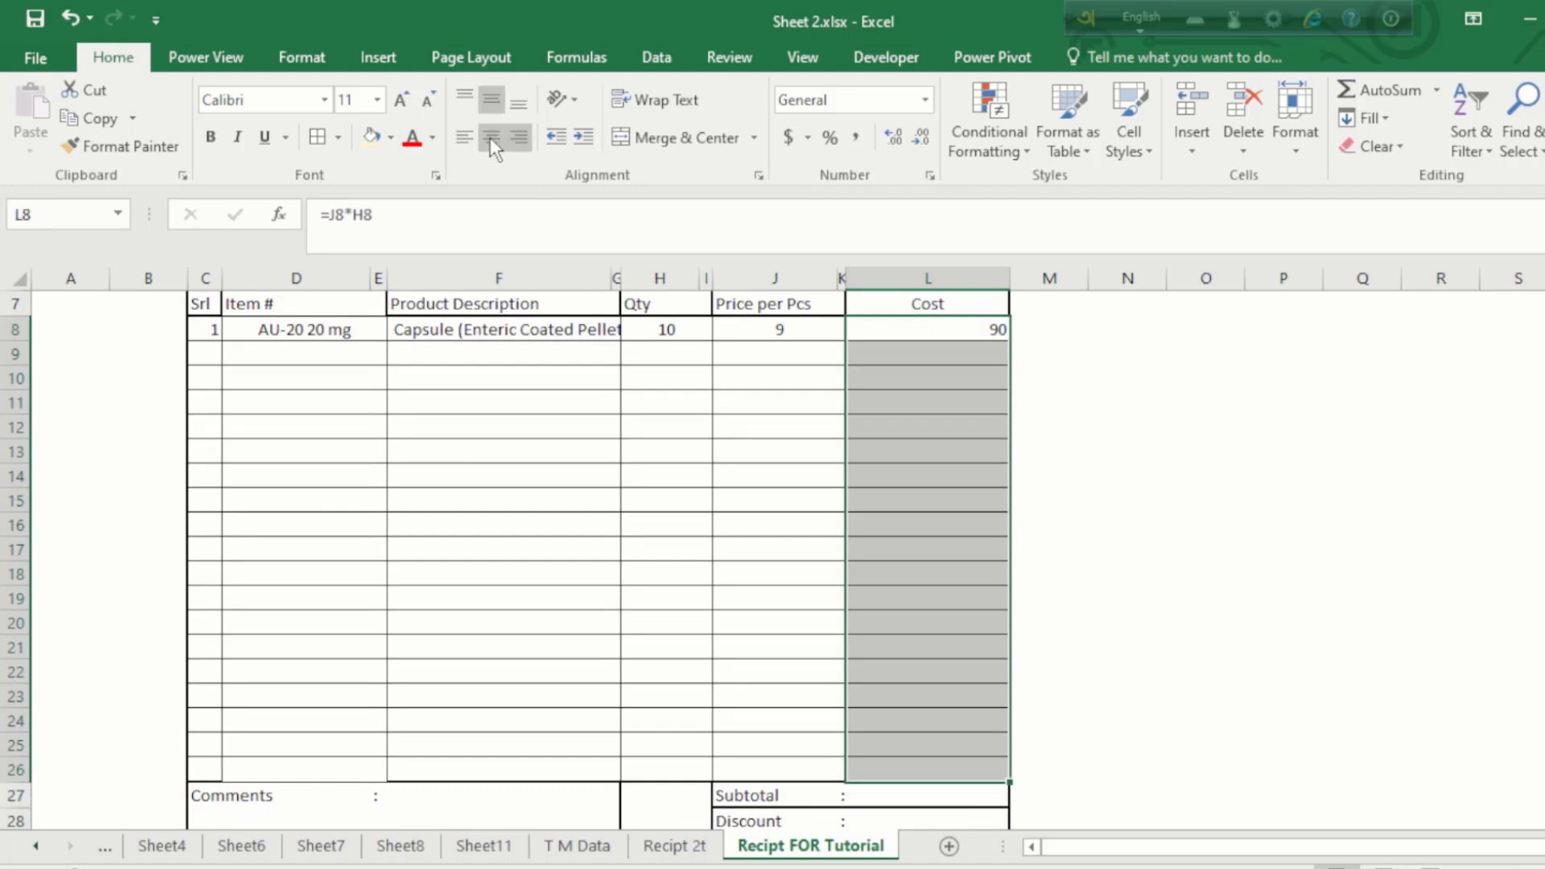
click(938, 407)
scroll(938, 414, up, 2)
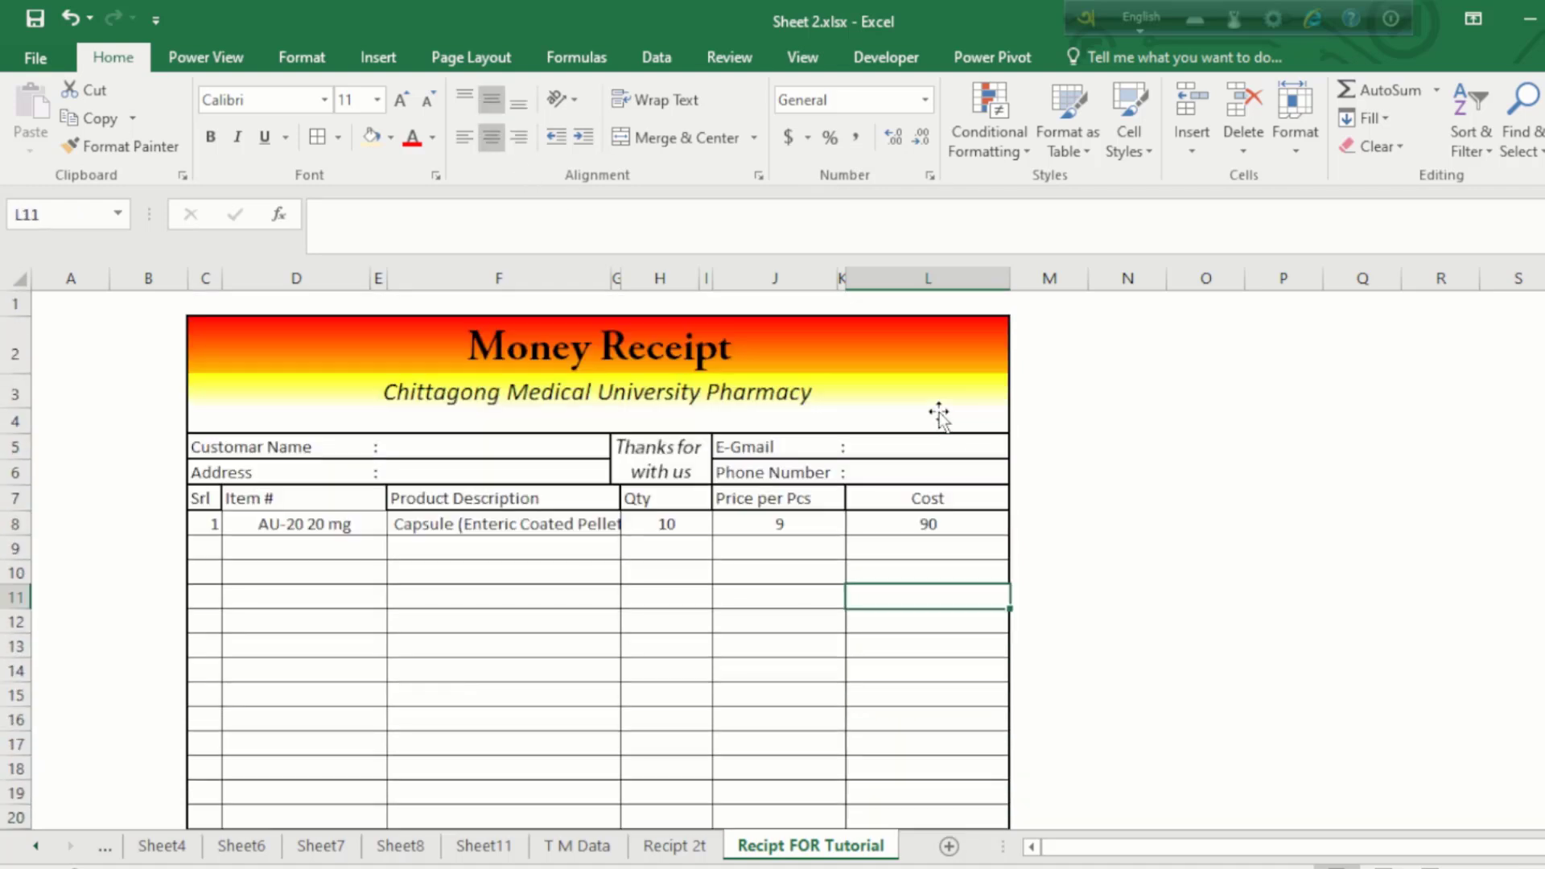
click(778, 523)
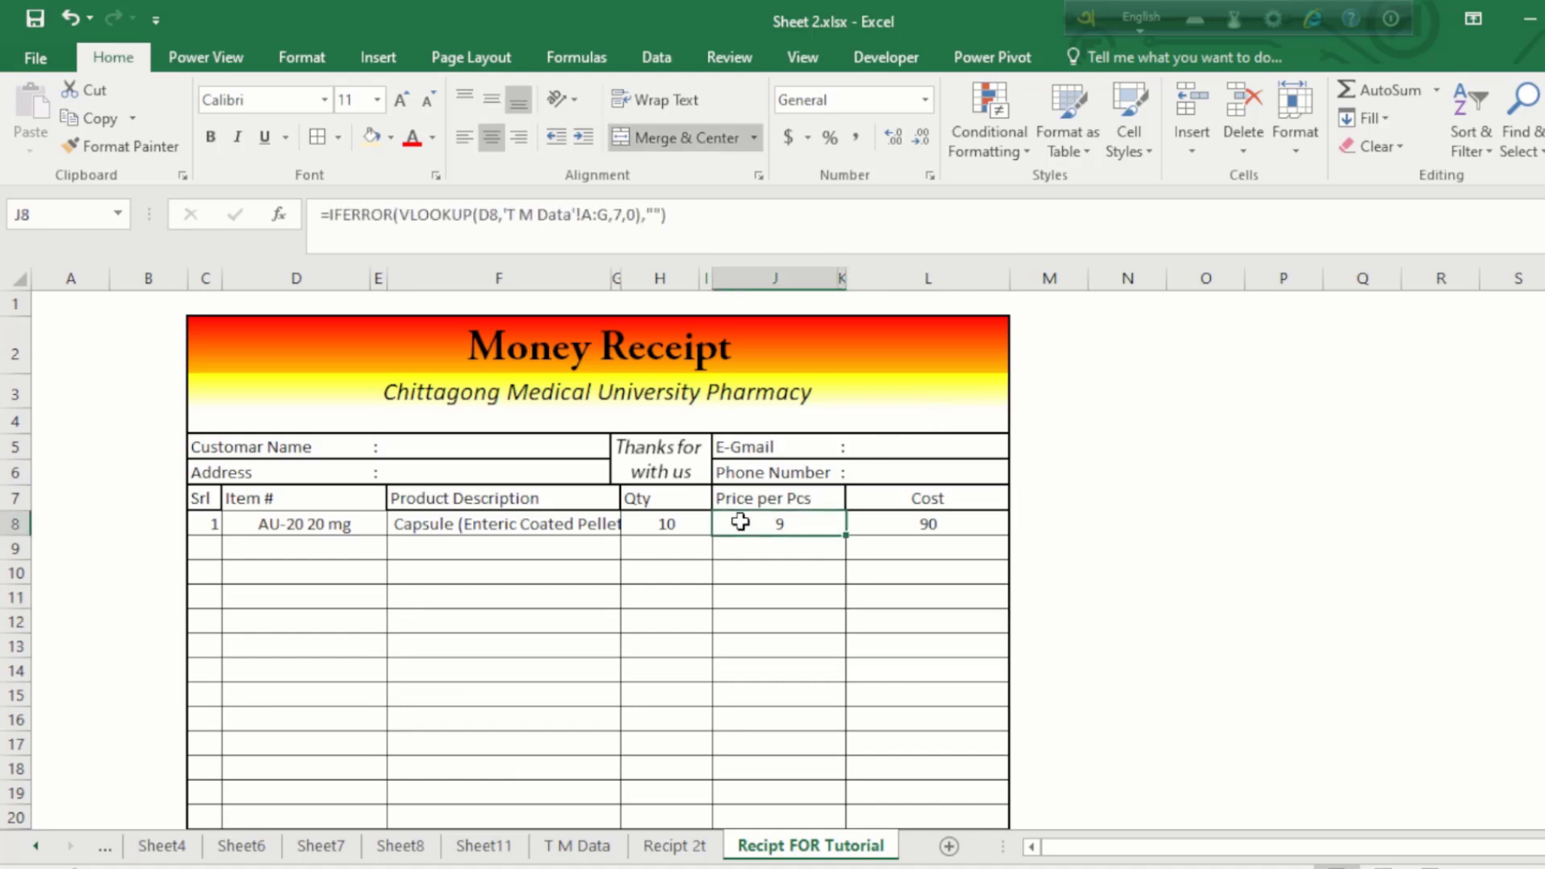
Step: Choose Aspra 40 mg from D9's dropdown and enter quantity 30 in H9
click(348, 550)
click(399, 548)
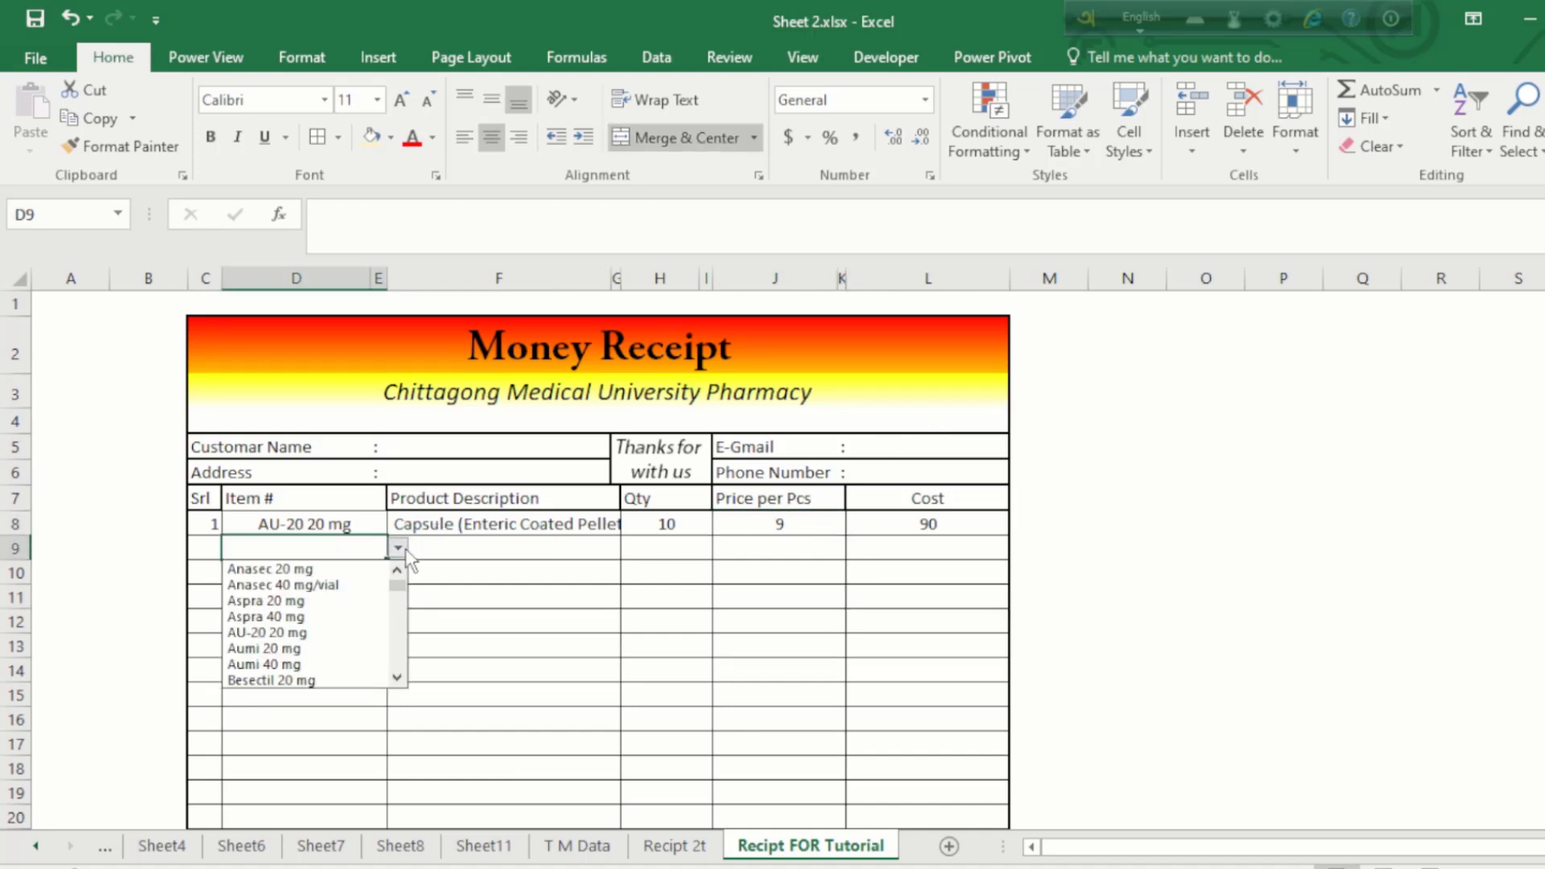
click(296, 618)
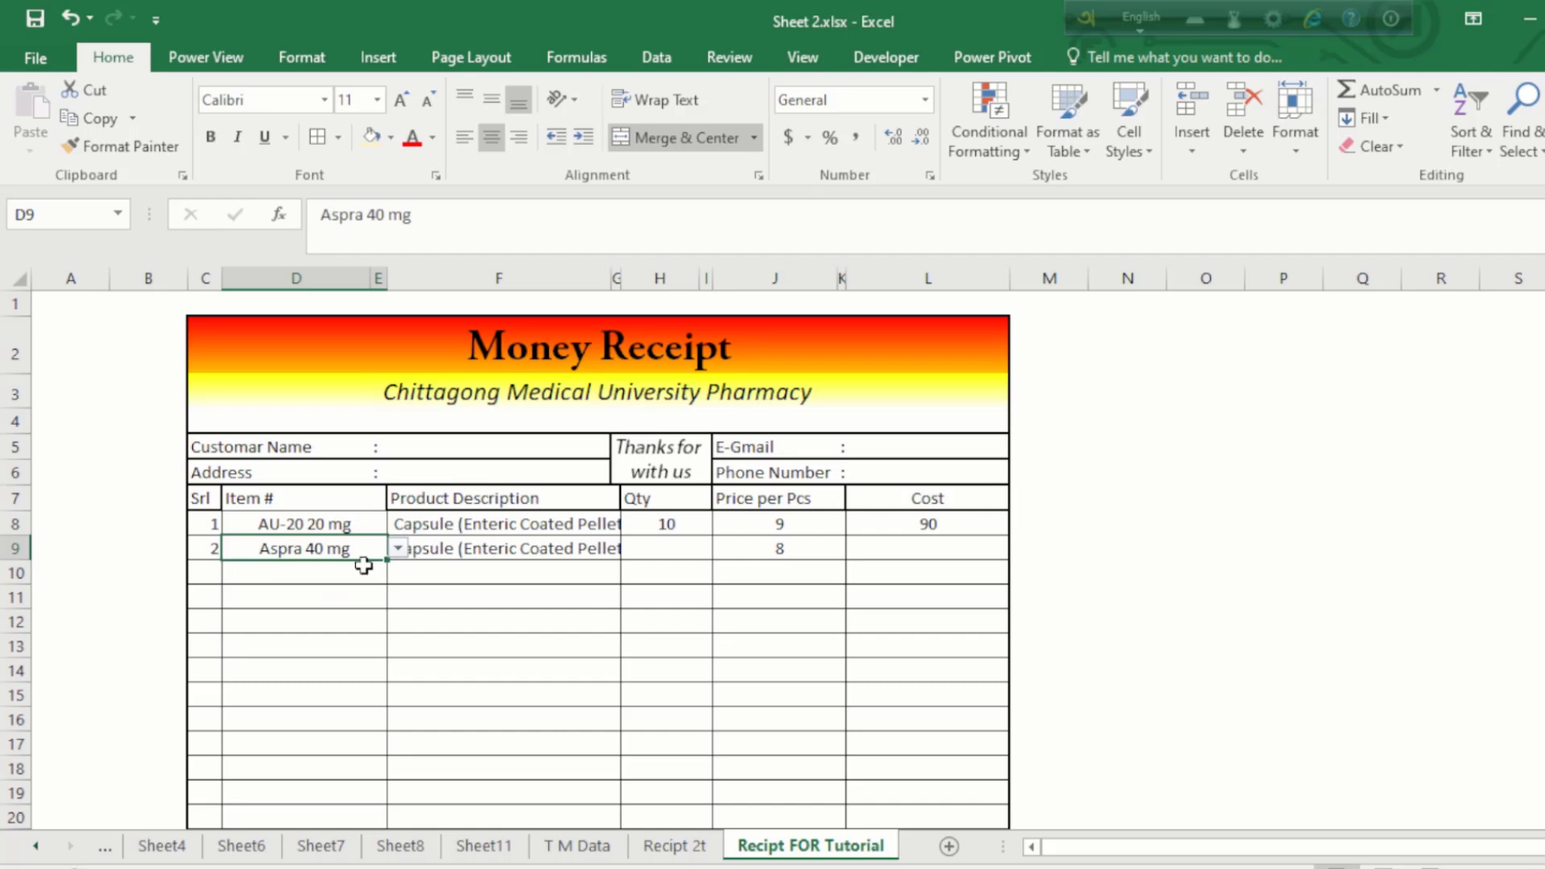
click(504, 565)
click(690, 555)
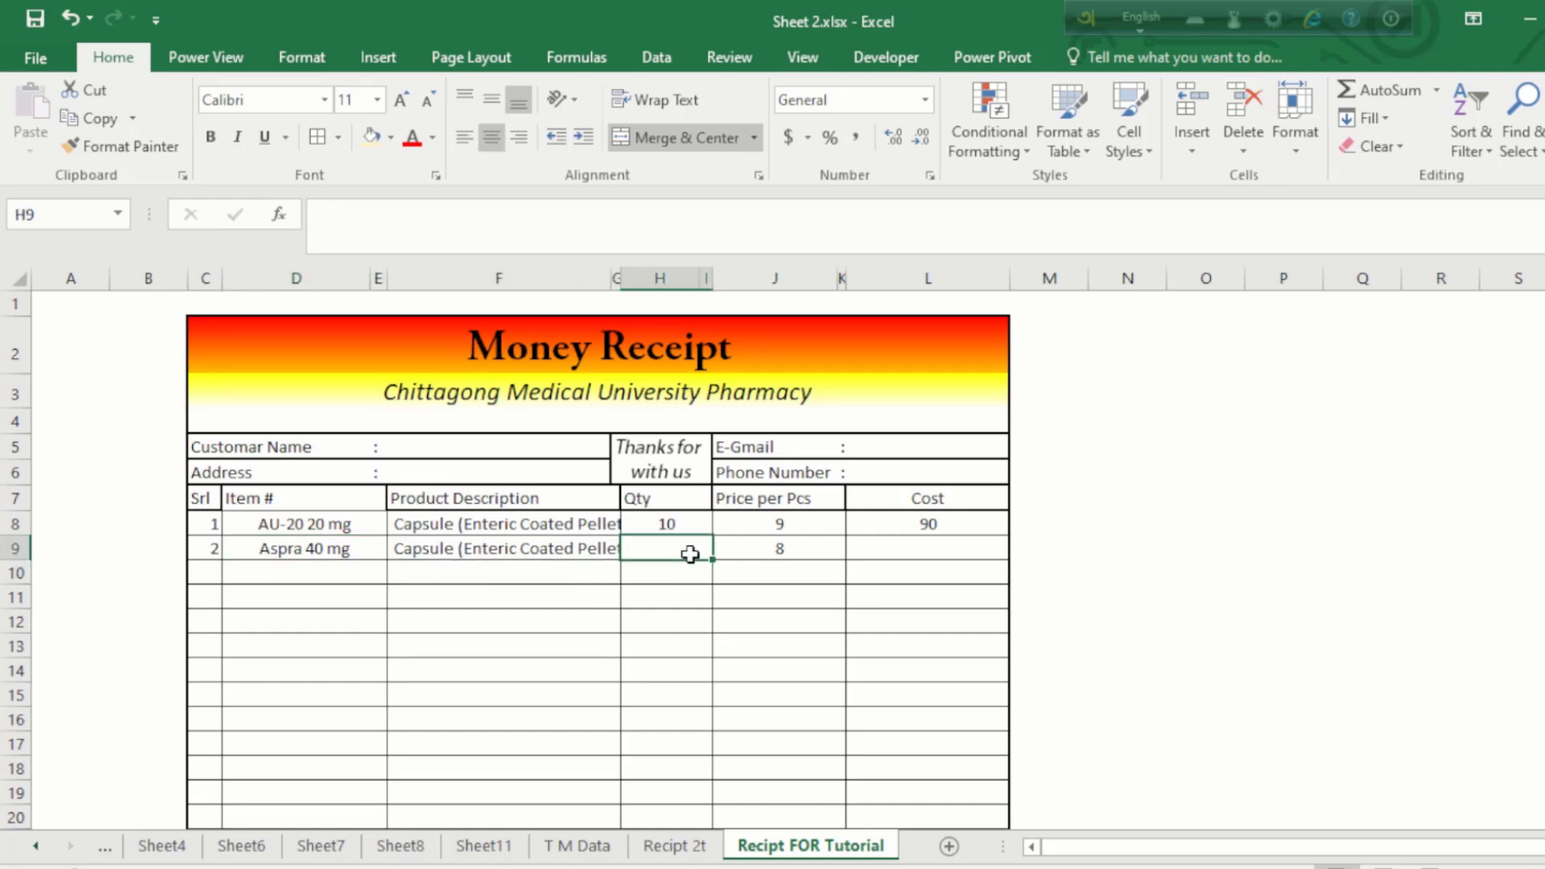
text(30)
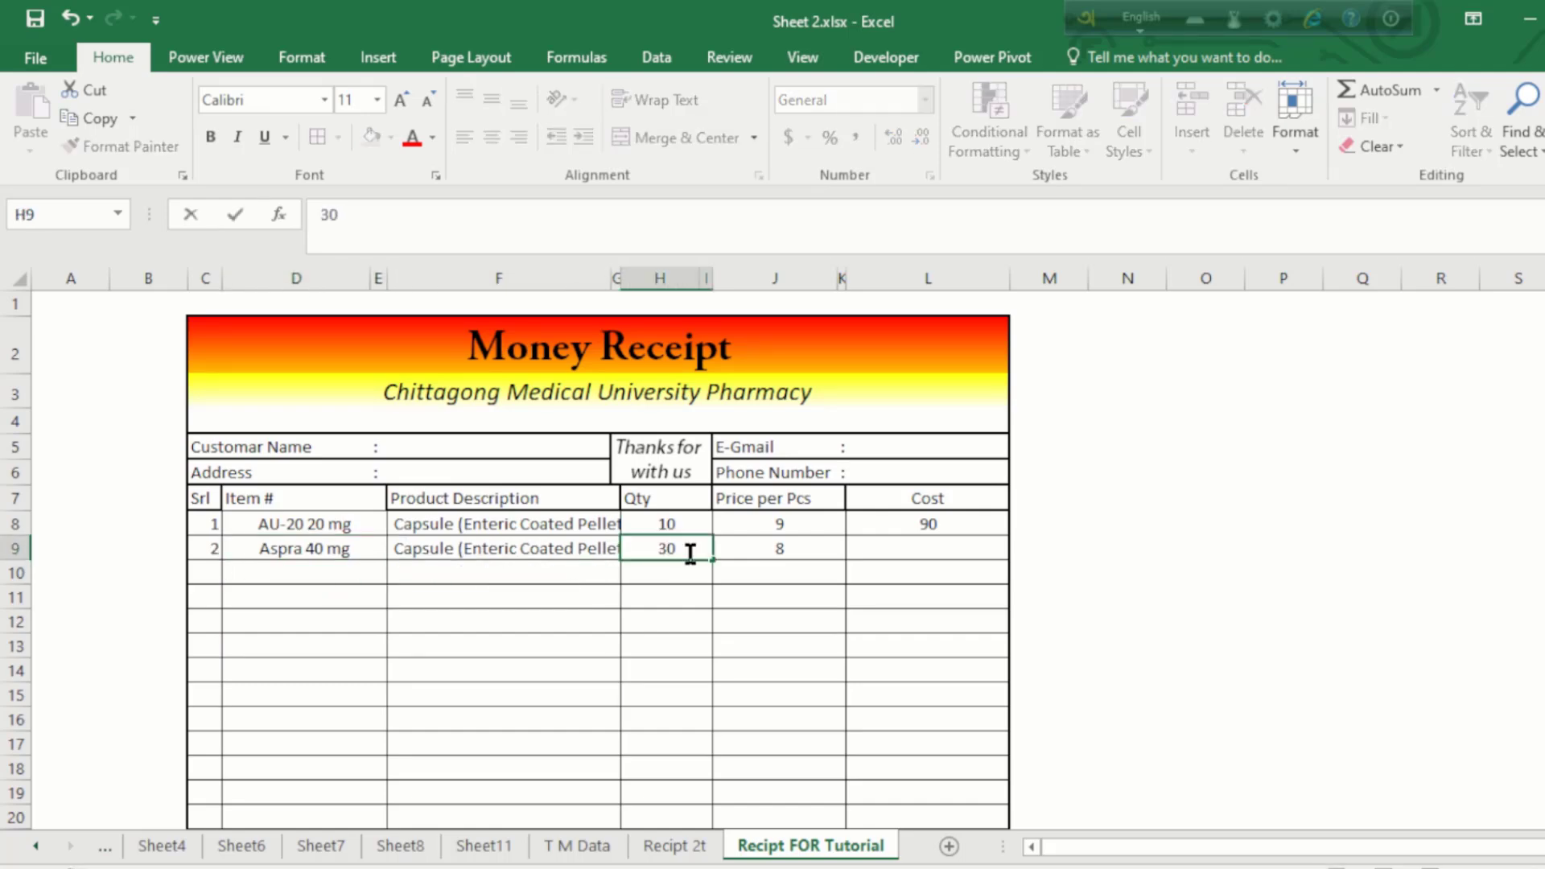
key(Return)
Step: Copy the L8 Cost formula and paste it as formulas into L9:L26
click(918, 523)
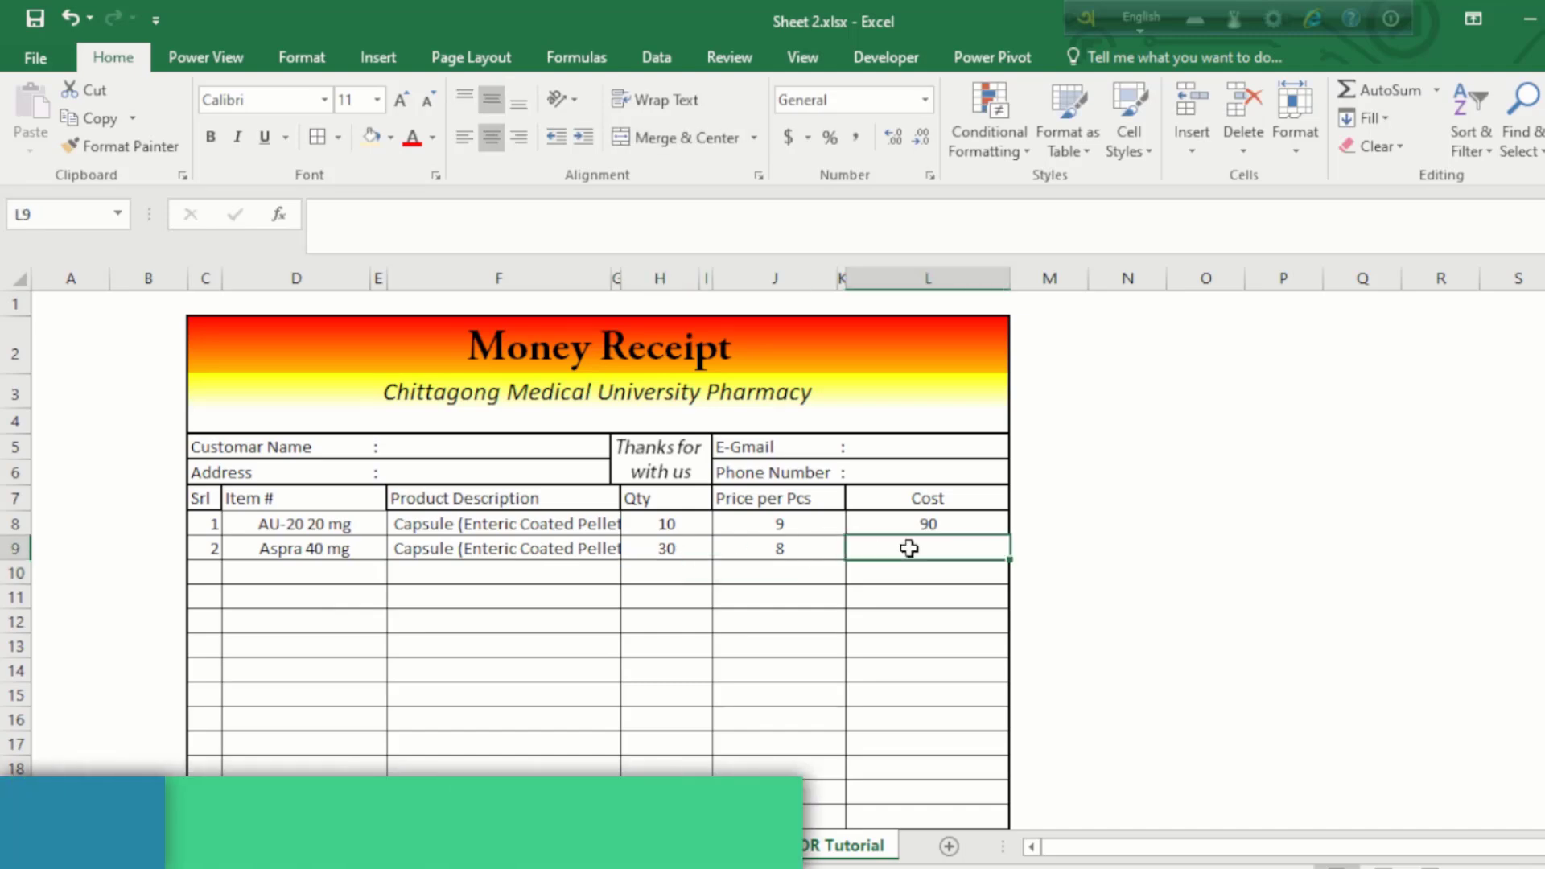
key(ctrl+c)
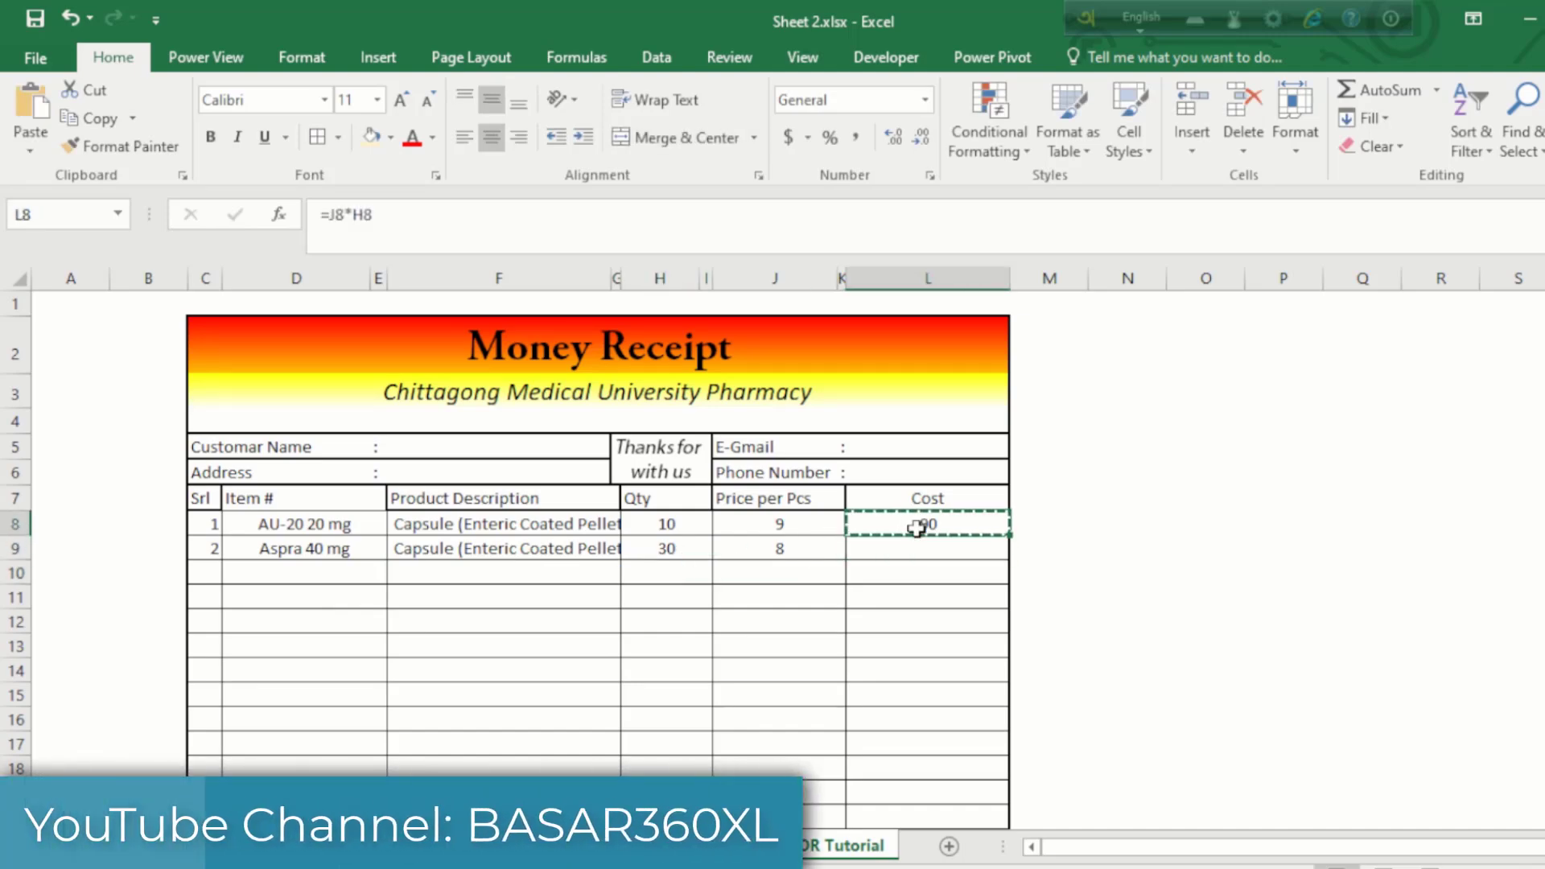
drag(917, 545, 921, 721)
right_click(910, 500)
click(1033, 475)
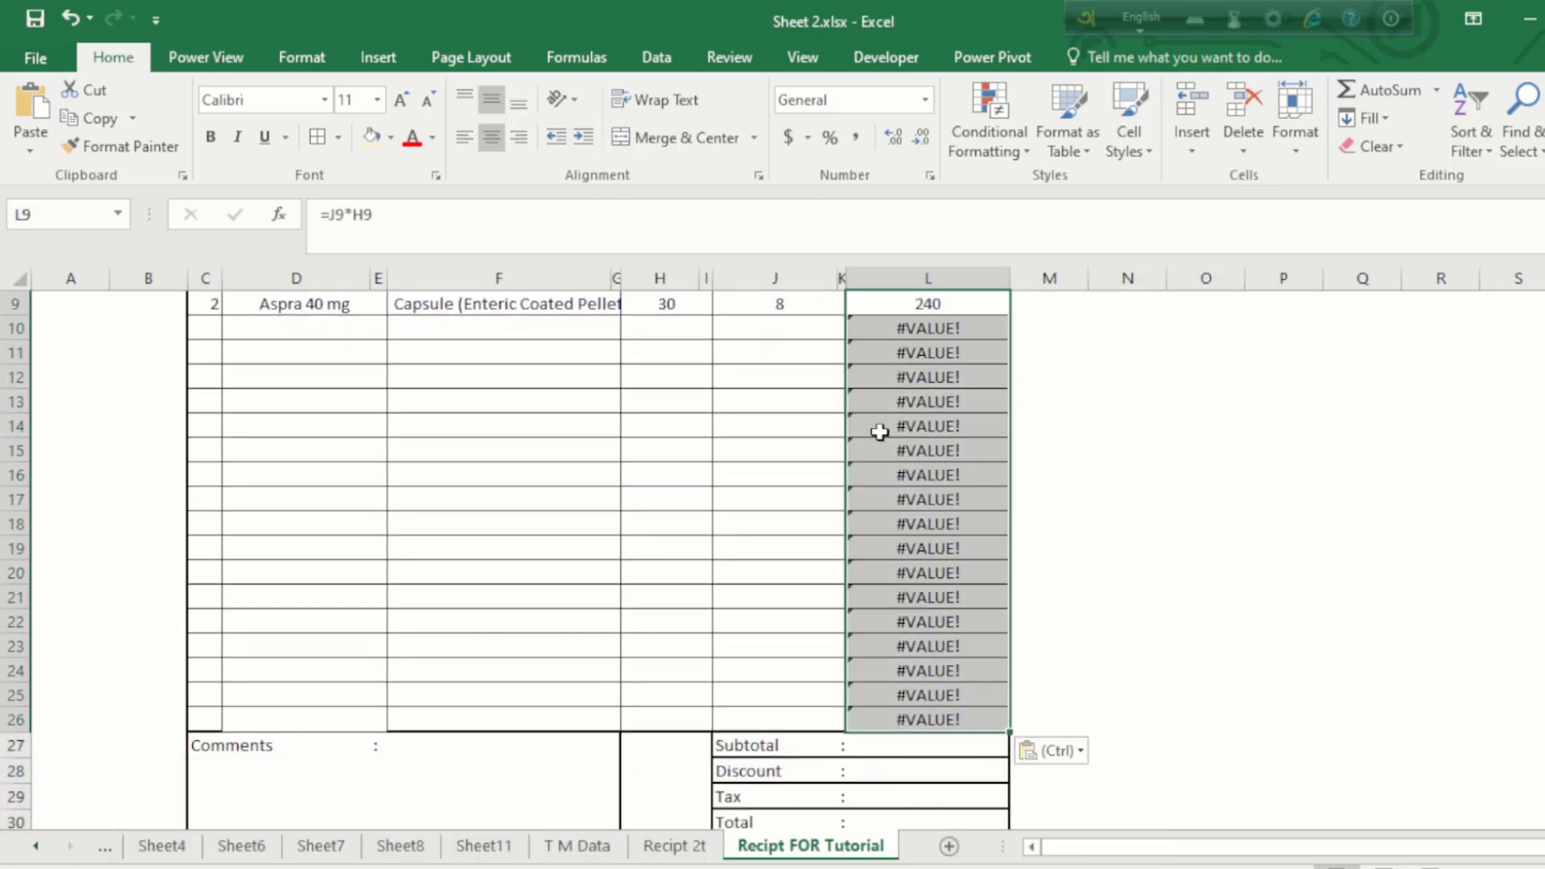
scroll(880, 432, up, 3)
Step: Change the L8 Cost formula to =IFERROR(J8*H8,"")
click(925, 522)
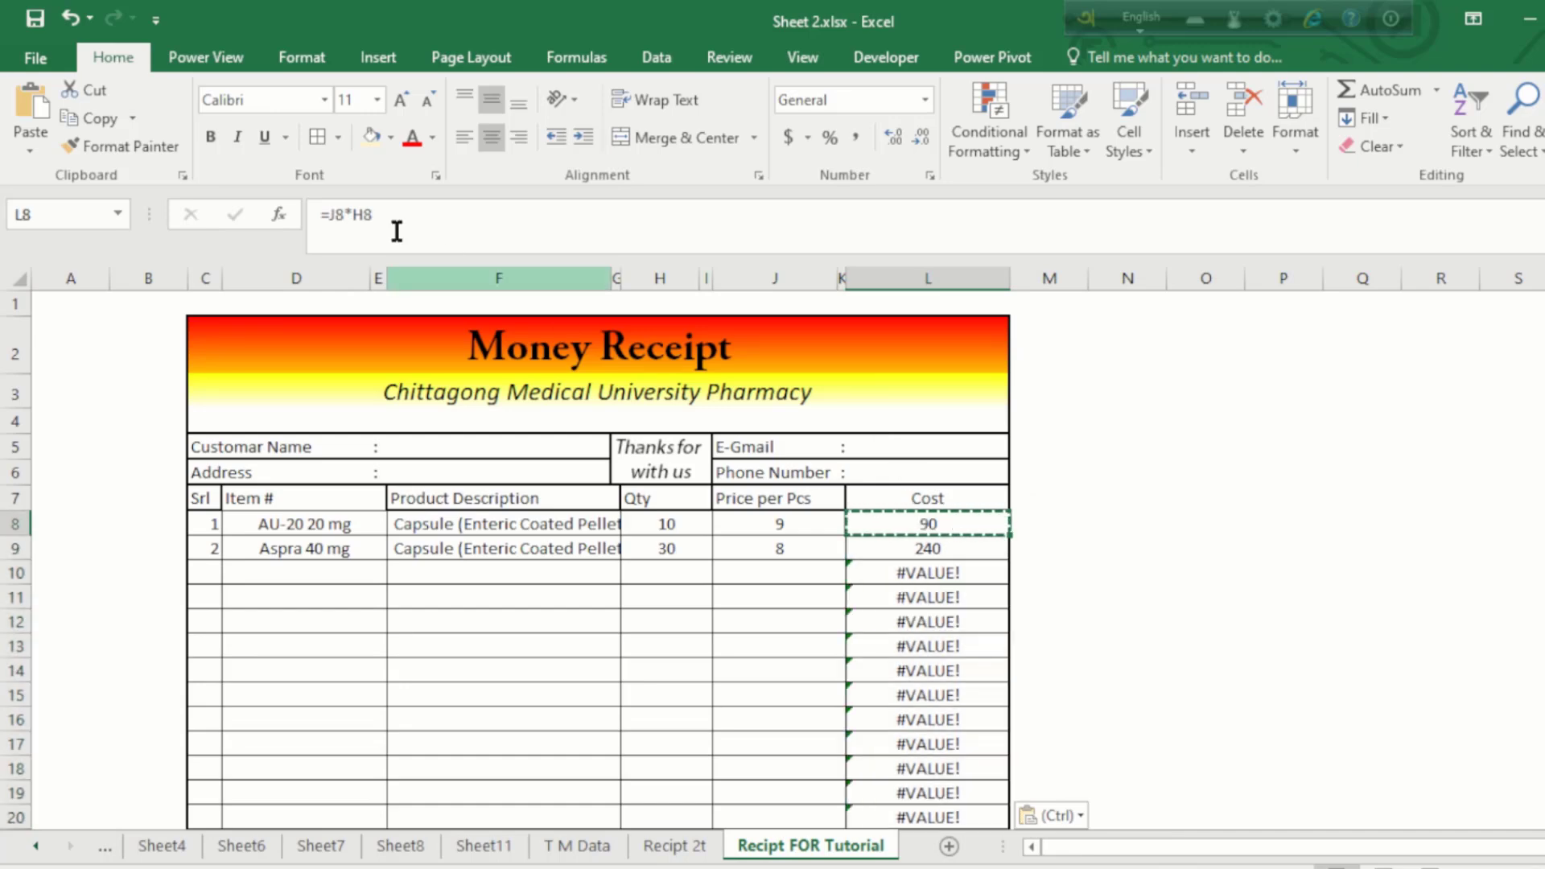
click(331, 215)
click(331, 216)
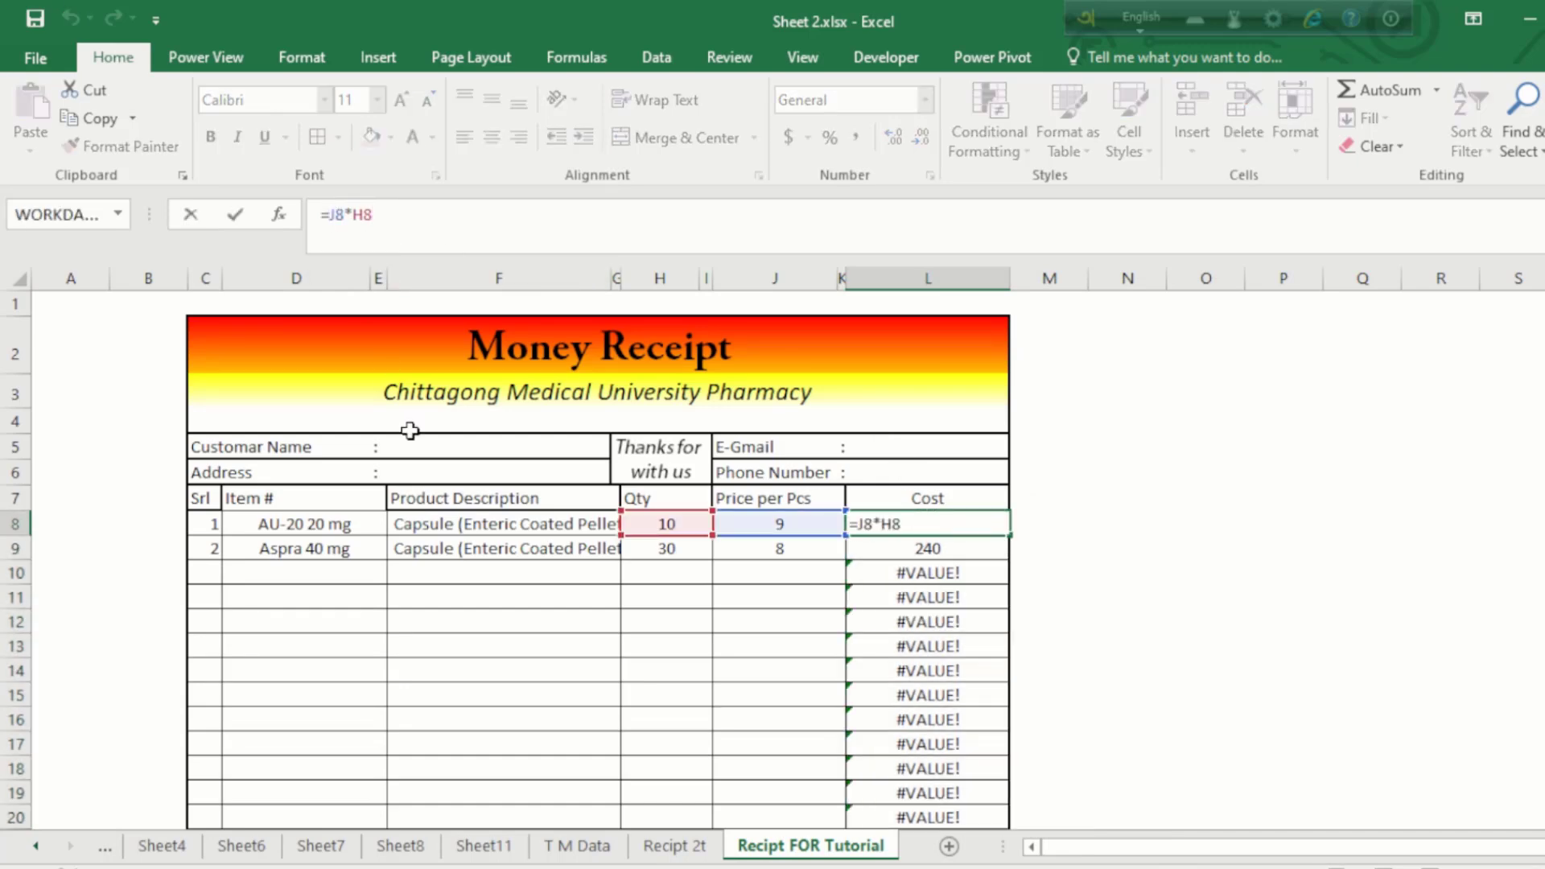
text(if)
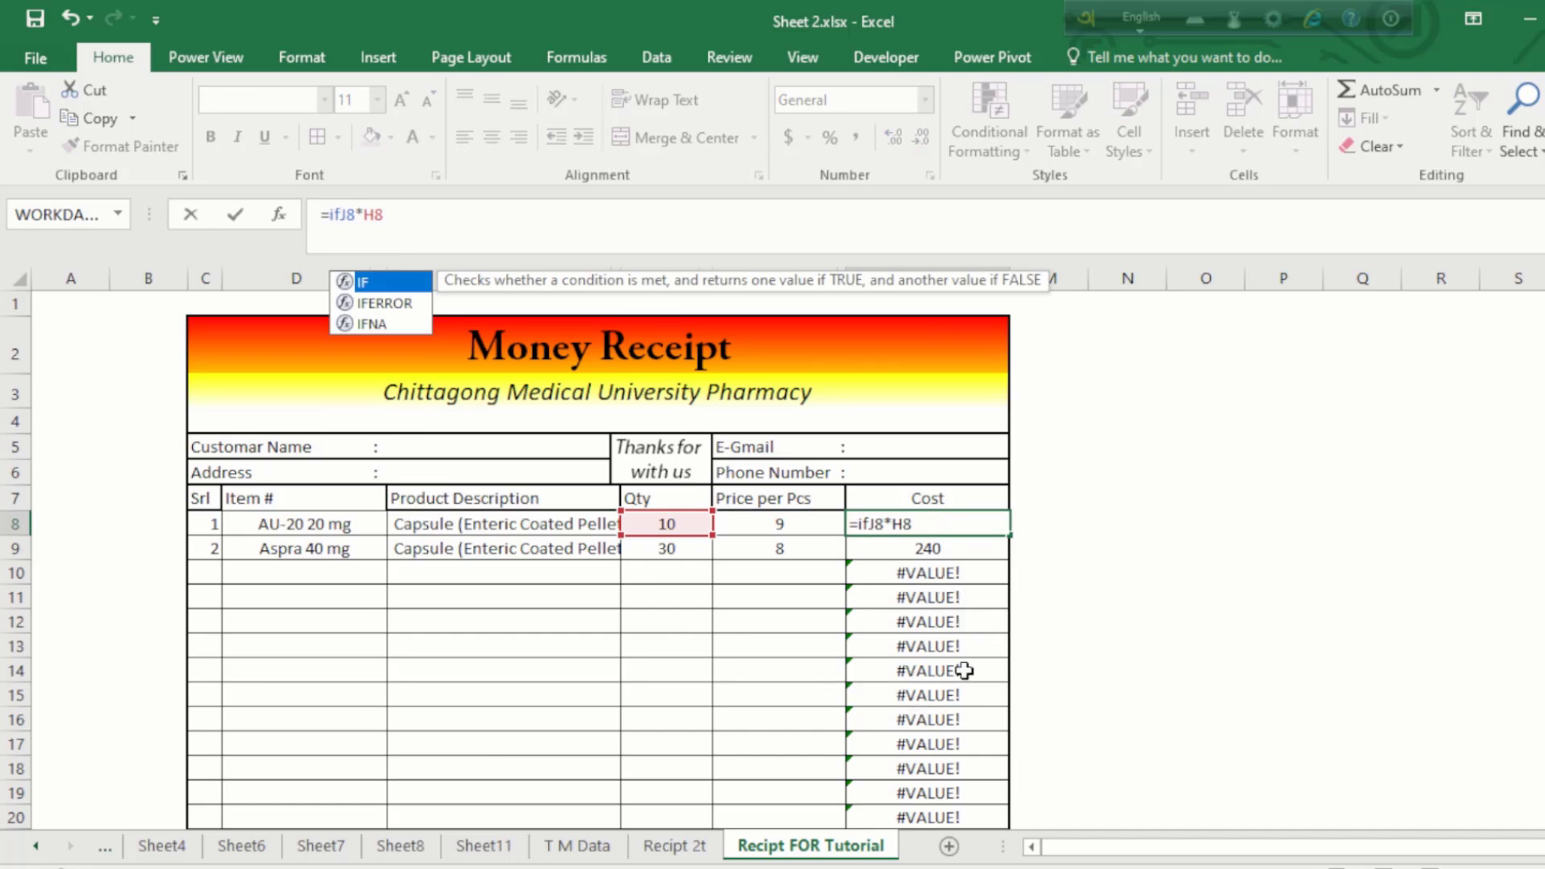
double_click(392, 304)
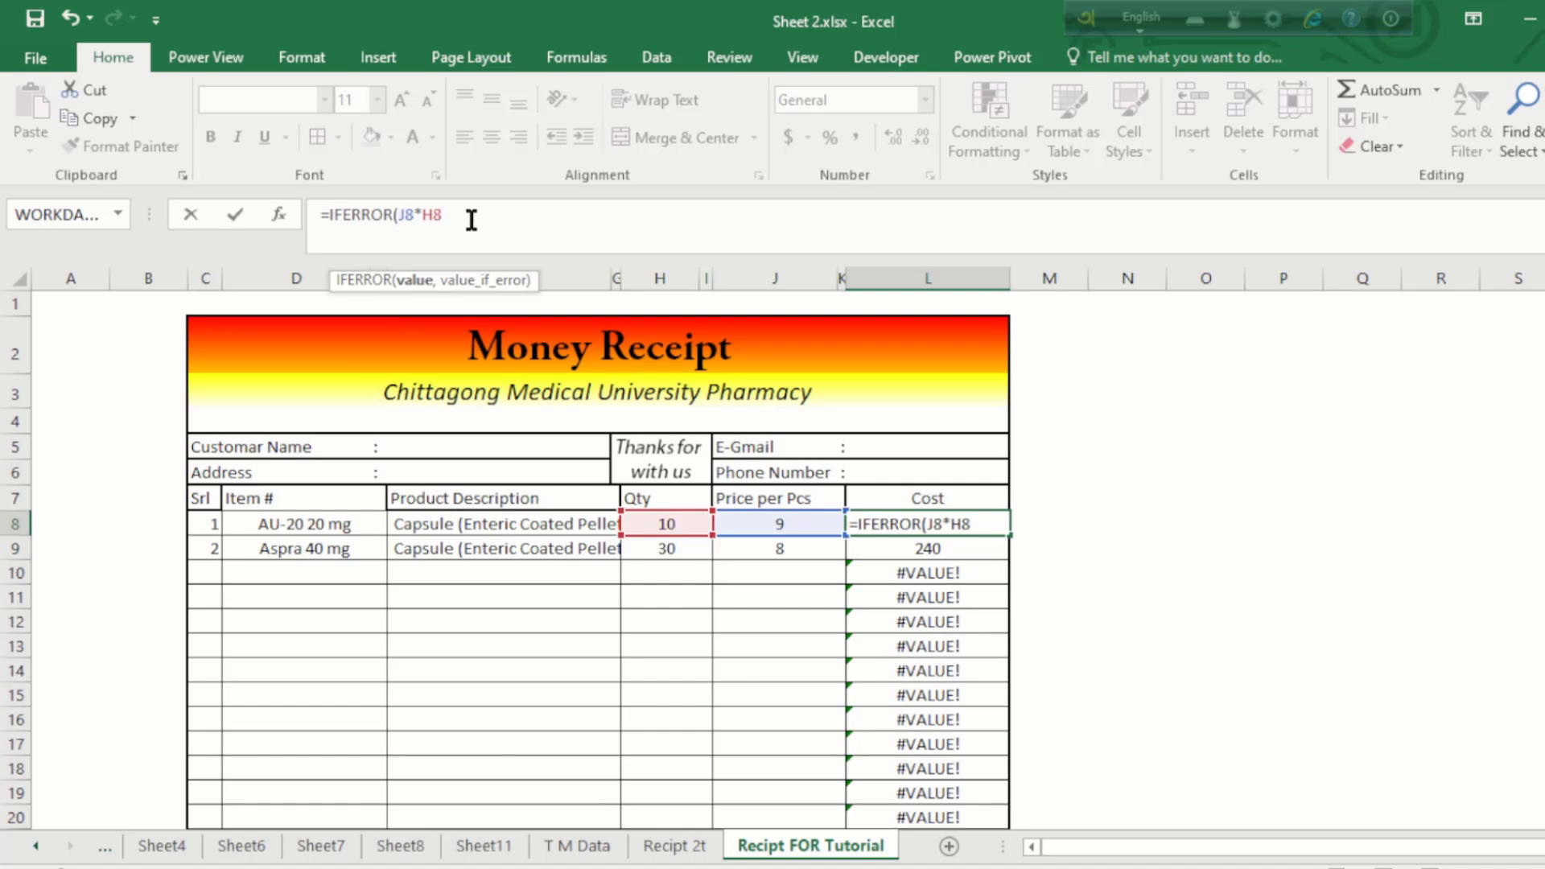
text(,"")
key(Return)
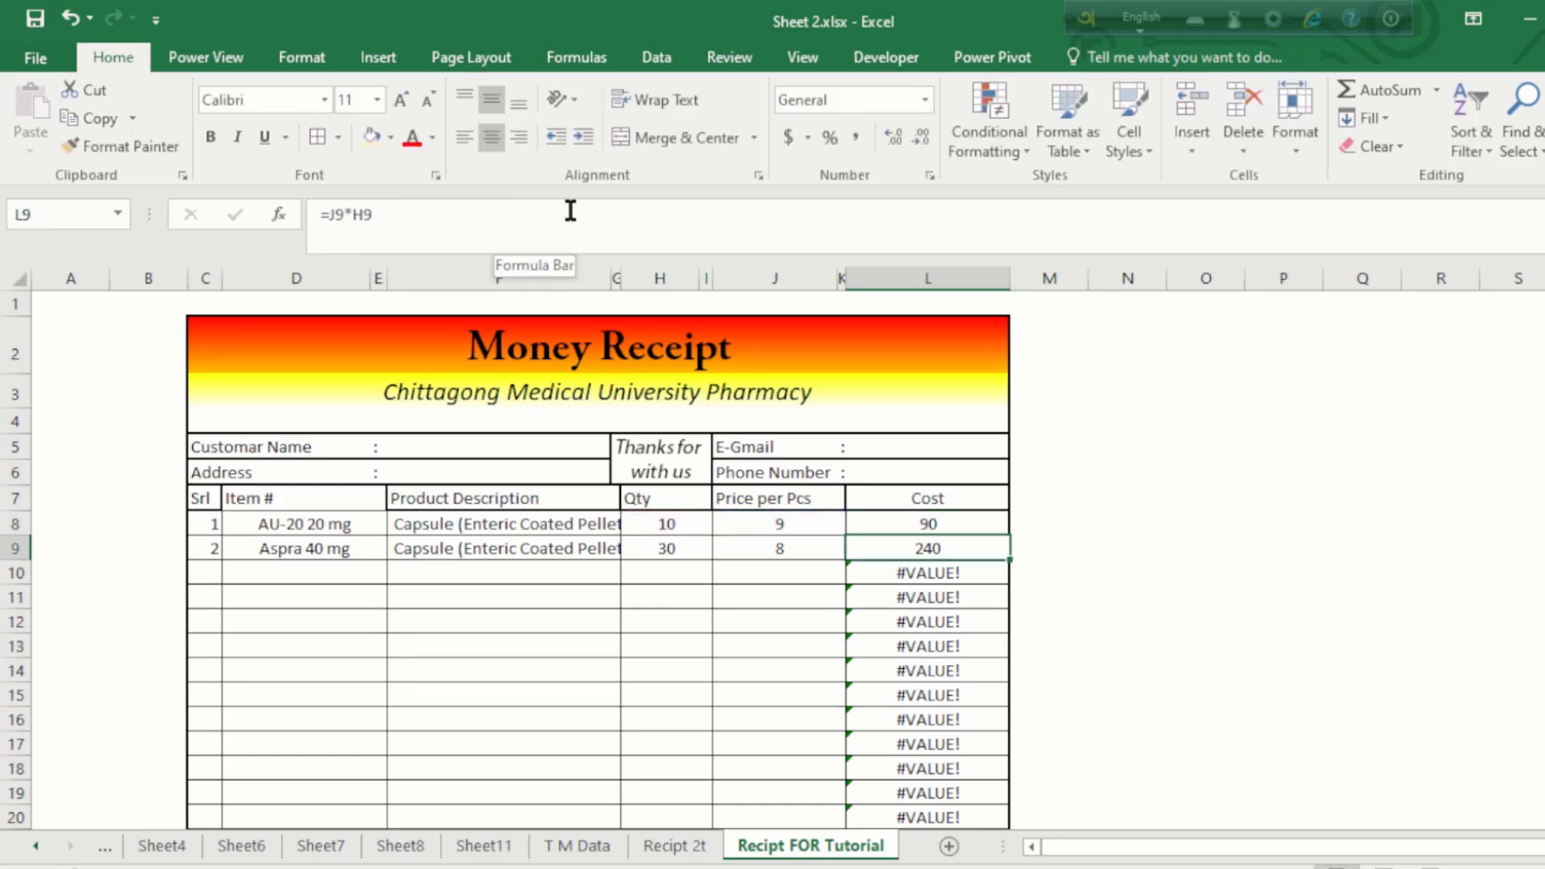
Step: Paste the IFERROR Cost formula as formulas into L9:L26
click(903, 521)
key(ctrl+c)
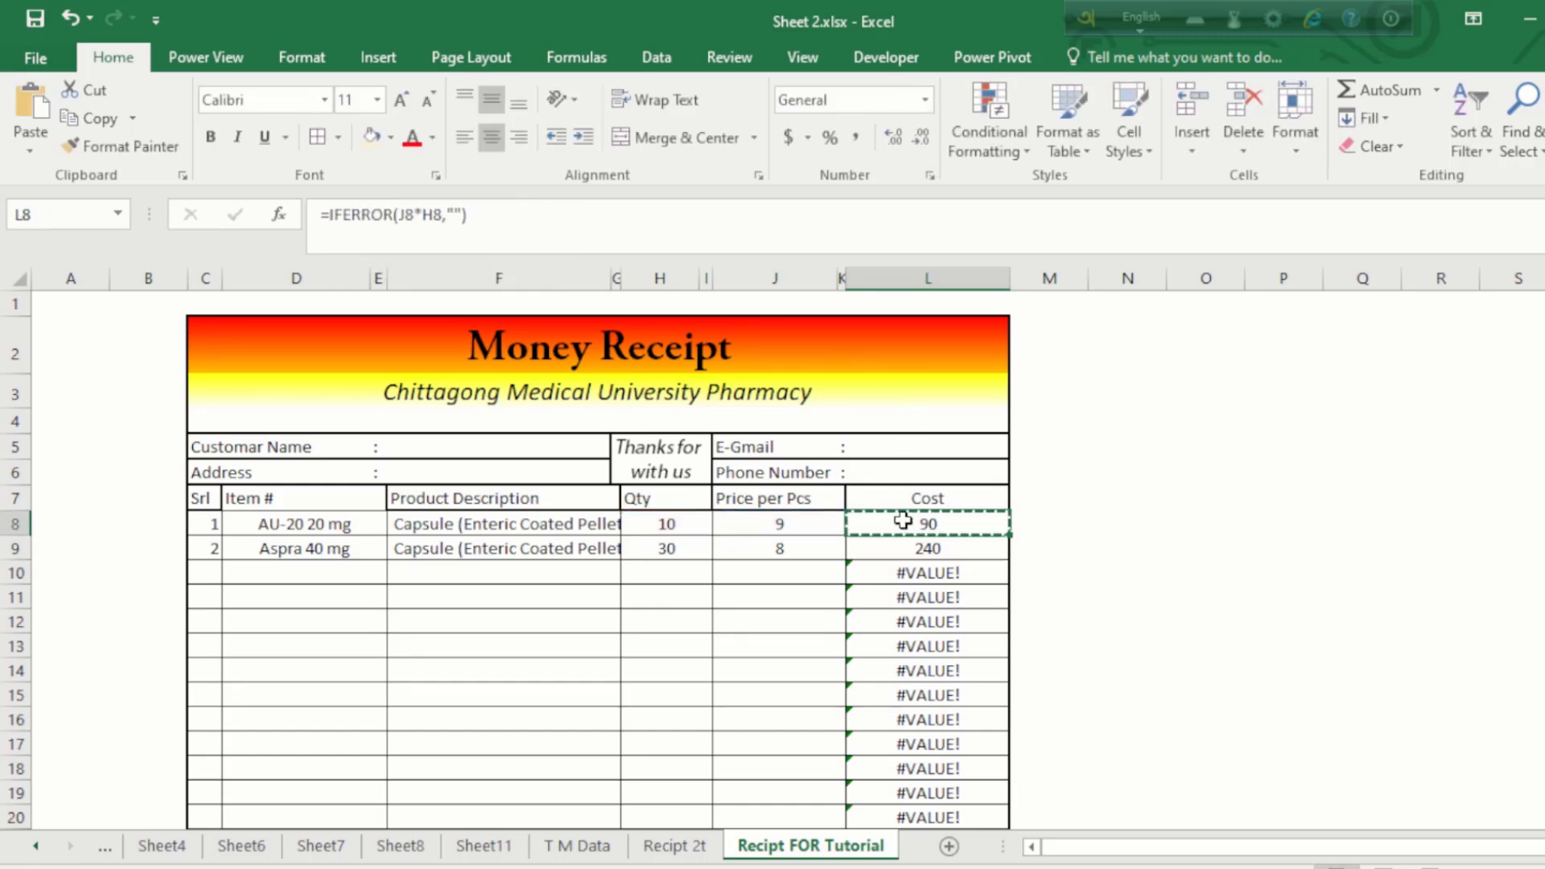
click(910, 548)
drag(909, 548, 924, 765)
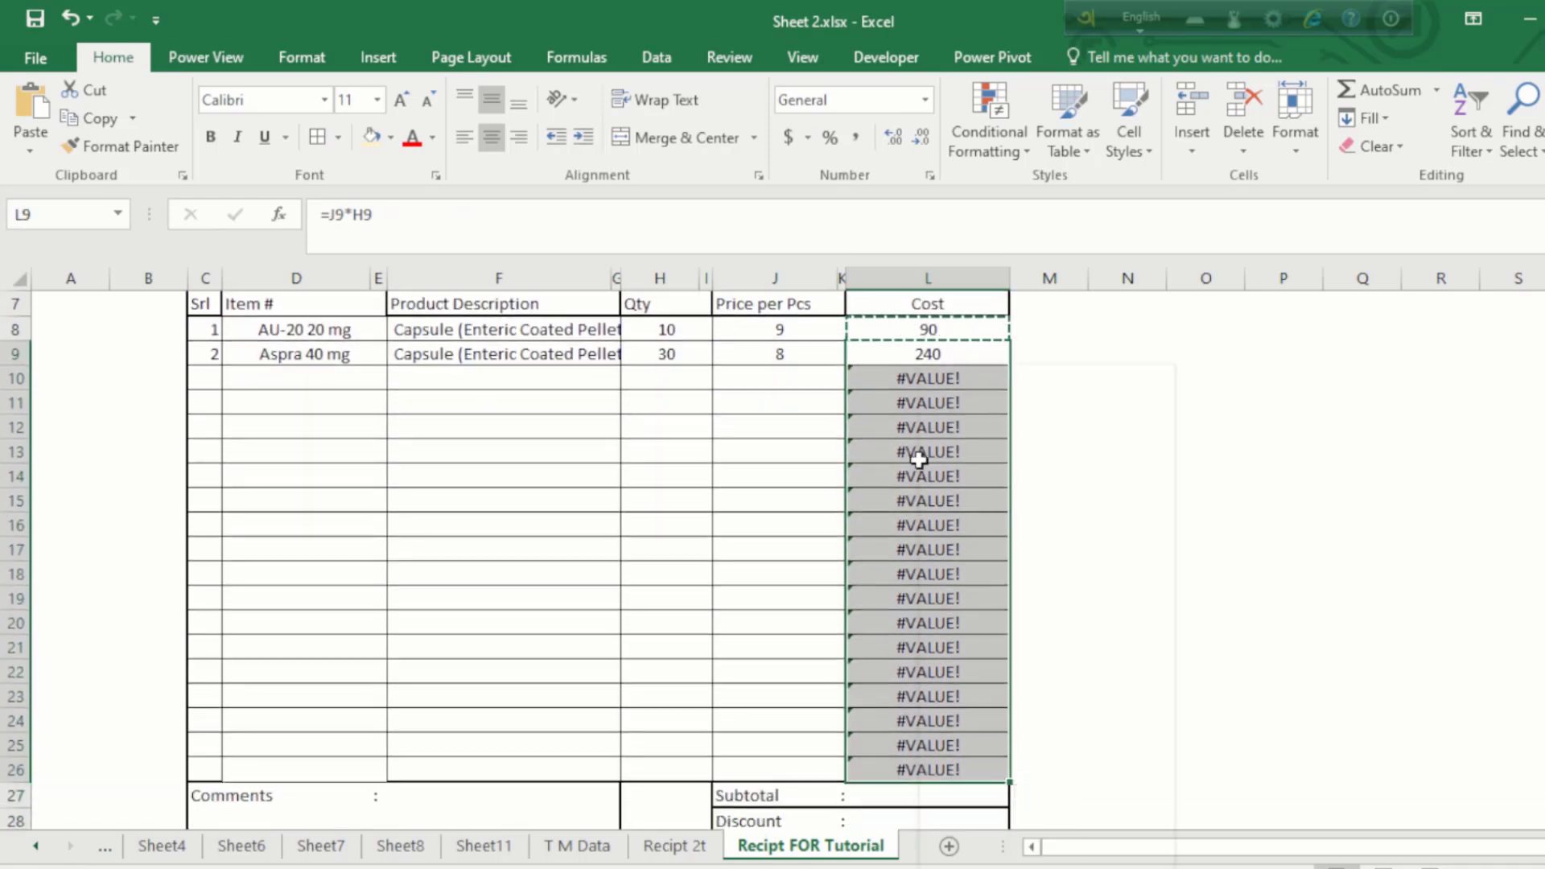
right_click(922, 369)
click(1044, 476)
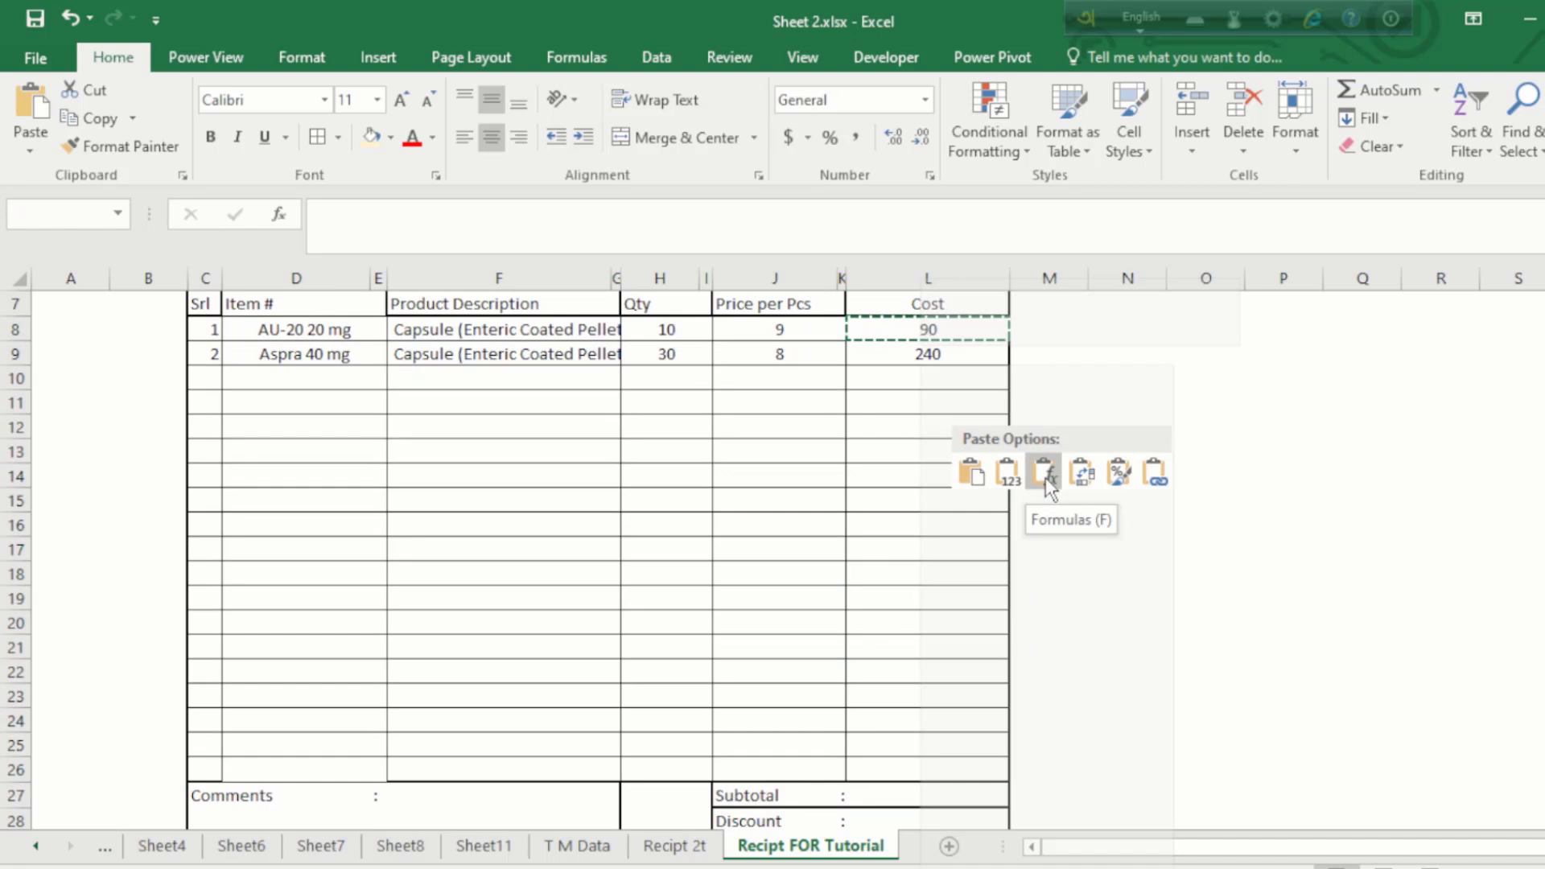
click(929, 435)
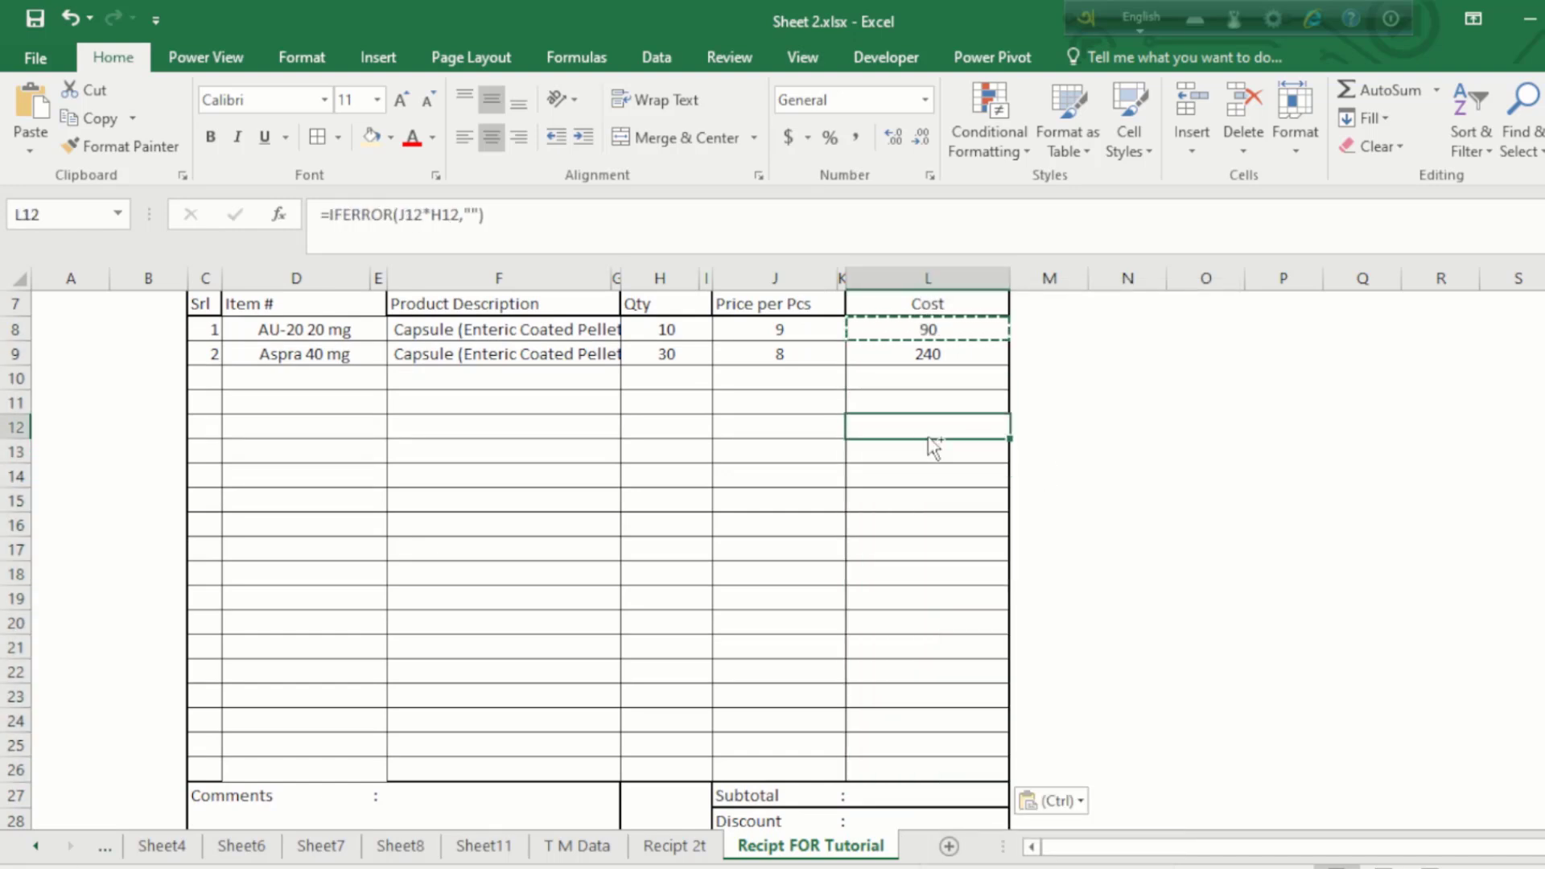
key(Escape)
click(799, 397)
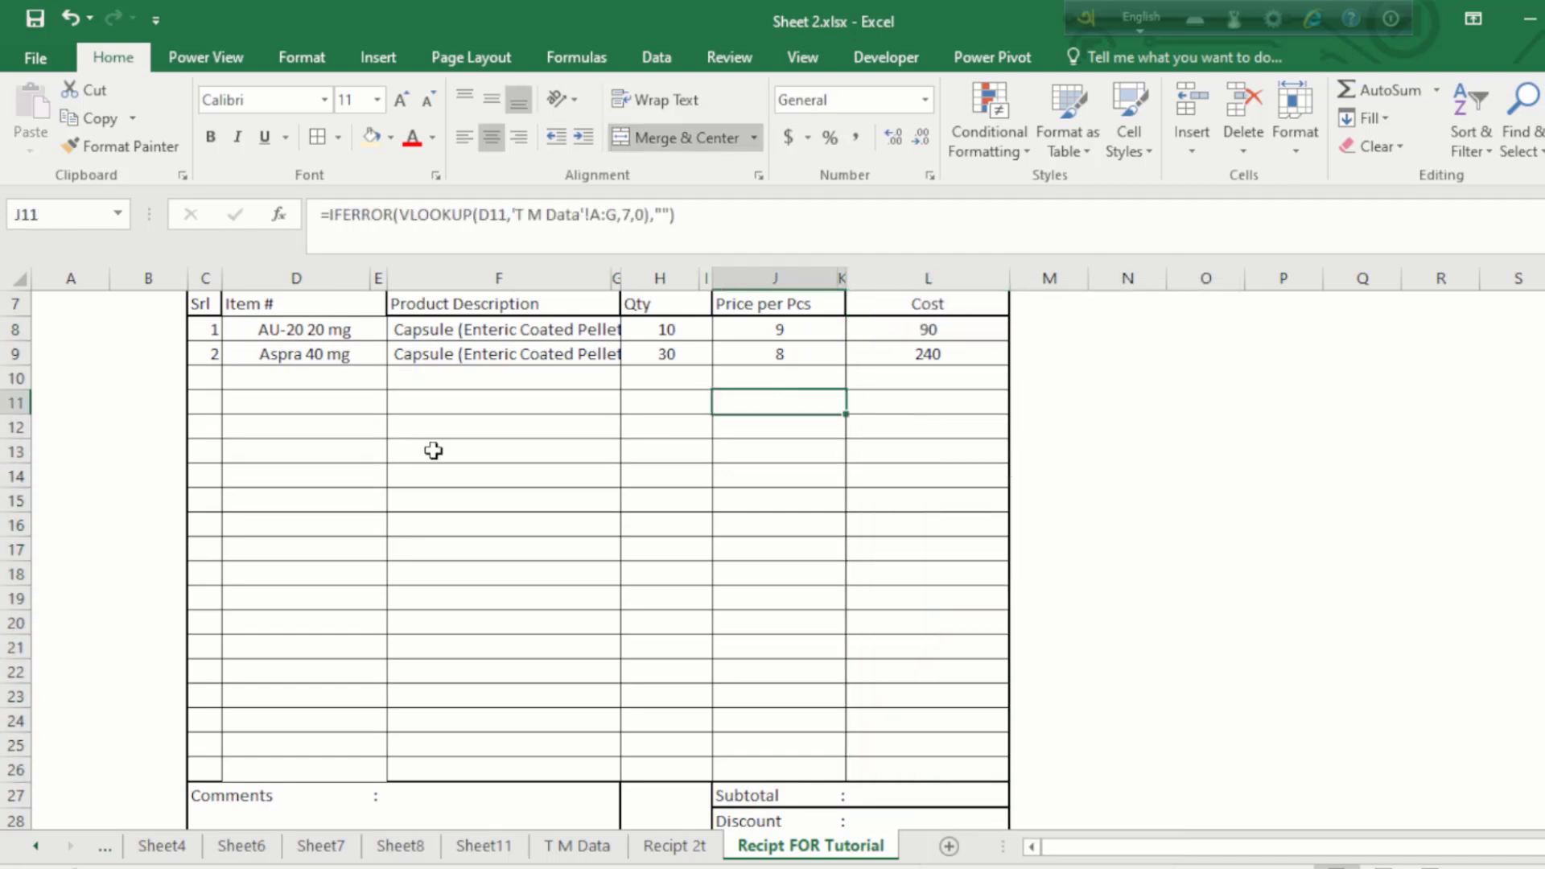
Step: Choose Besectil 20 mg in D10 and enter quantity 20 in H10, giving a cost of 240
click(317, 377)
click(398, 380)
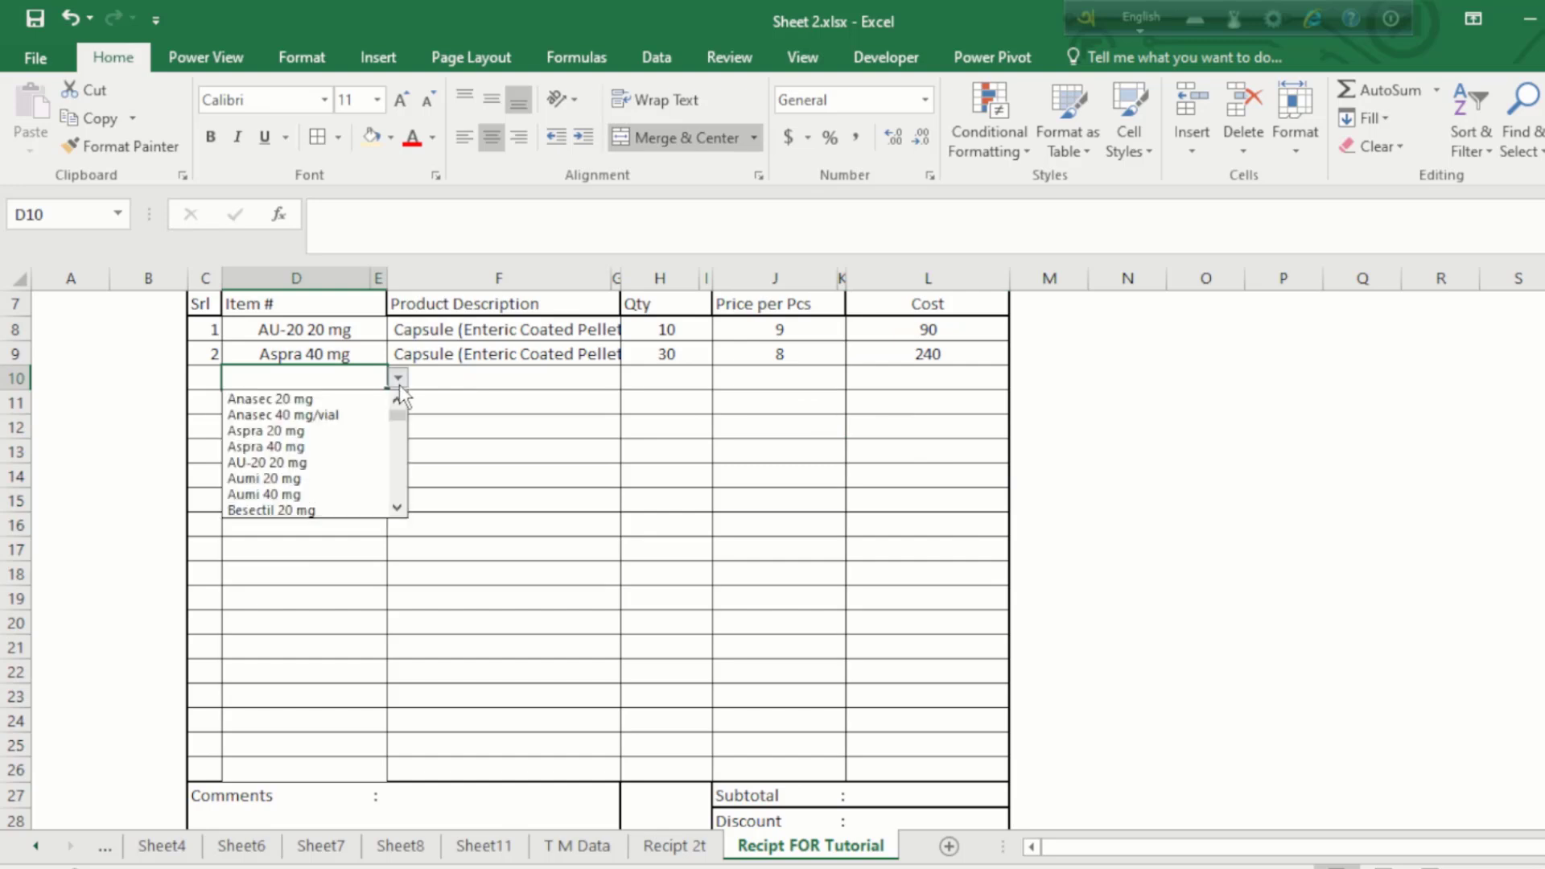
click(290, 510)
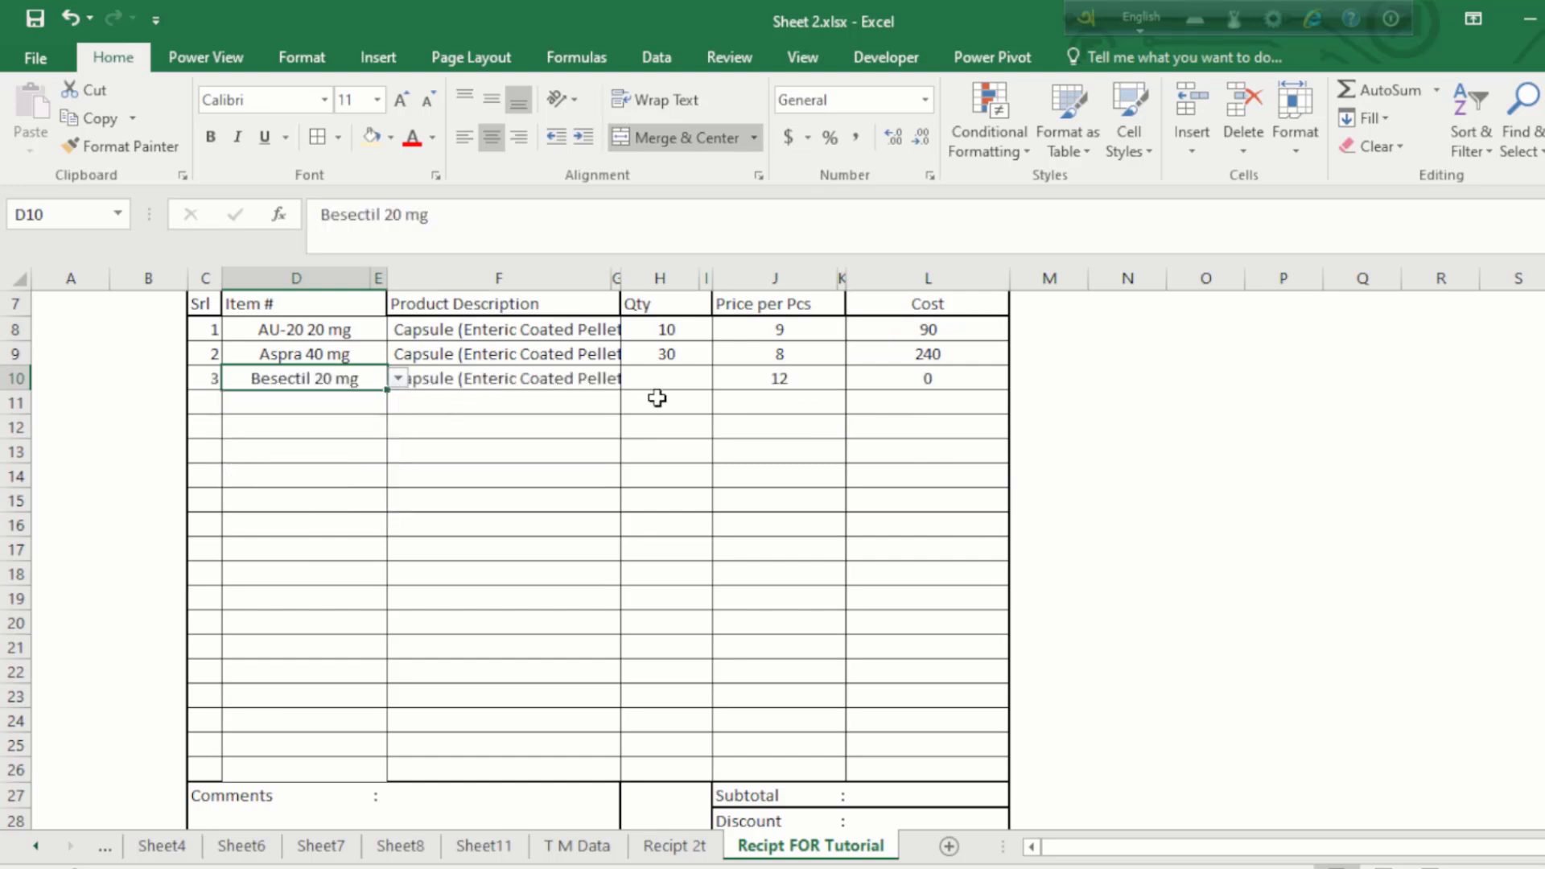
click(679, 372)
text(20)
key(Return)
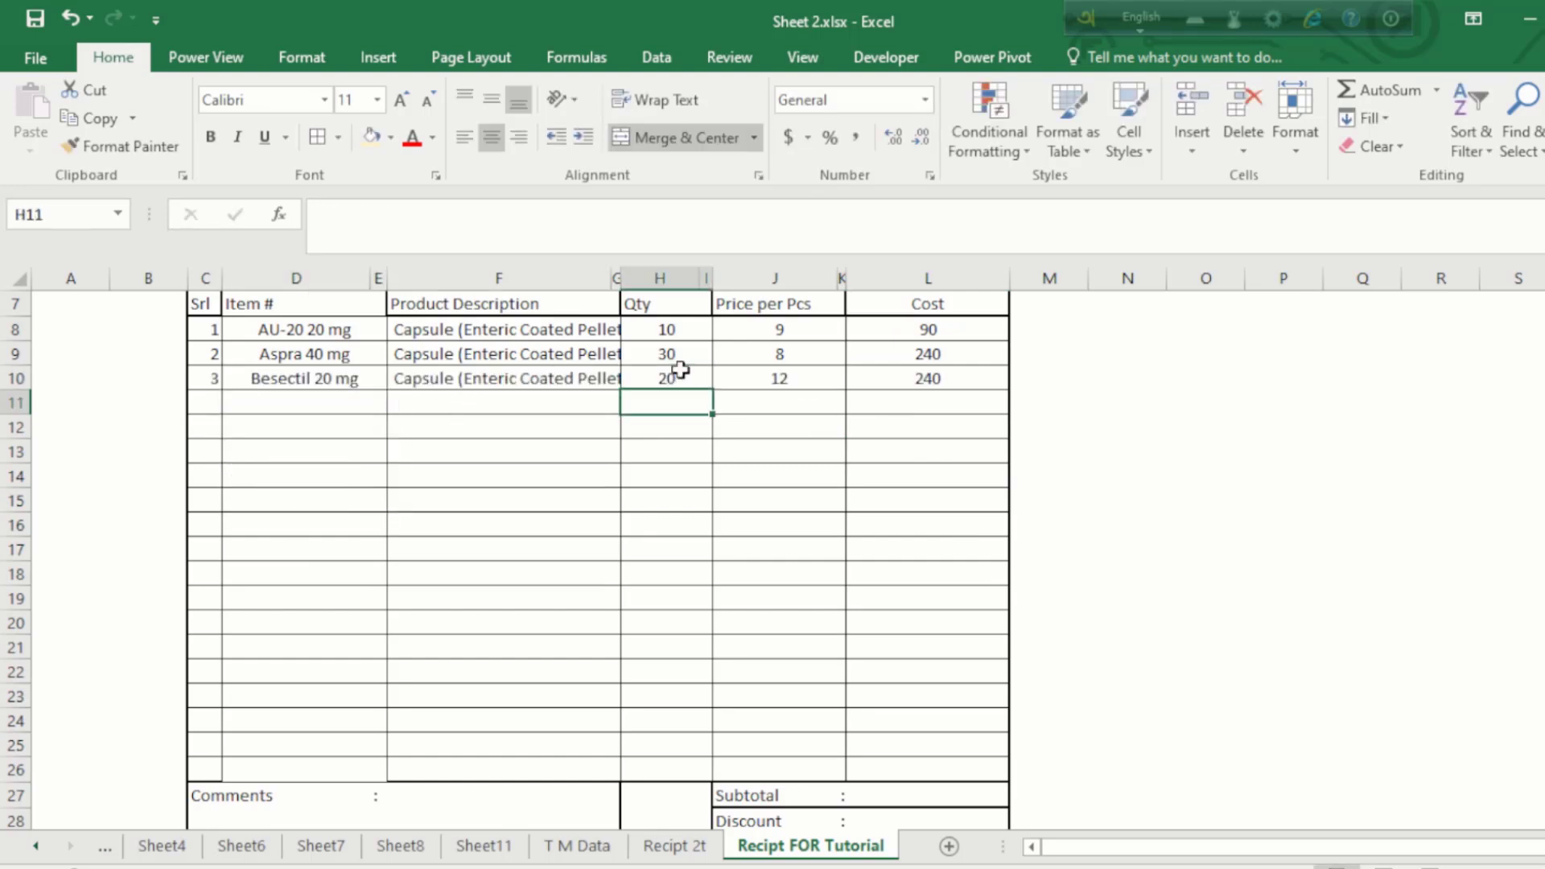
click(891, 377)
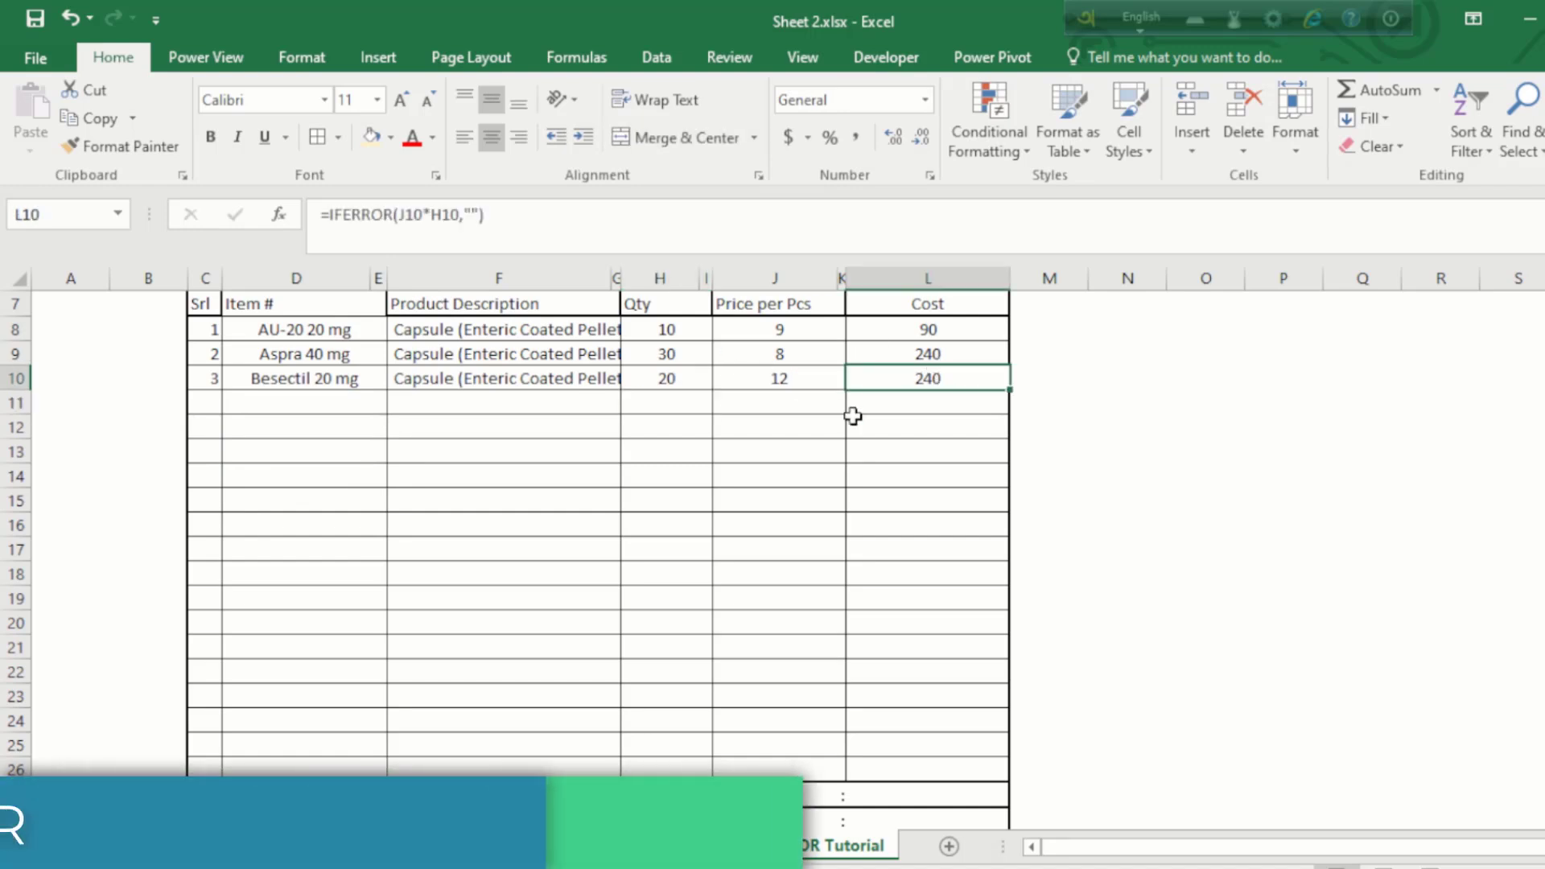
click(972, 418)
scroll(972, 417, down, 4)
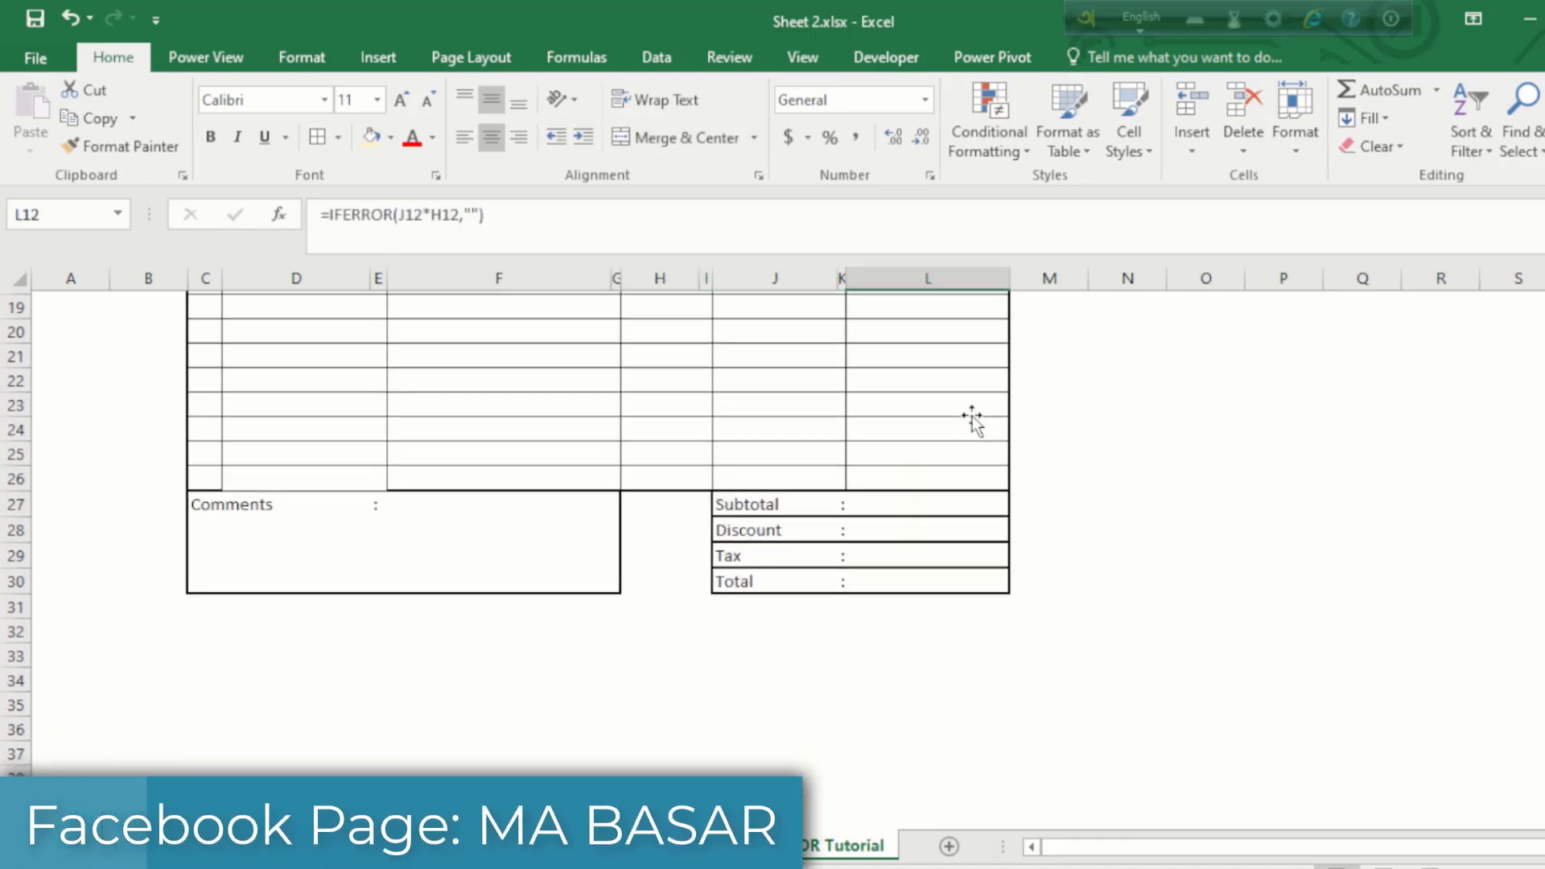
Step: Enter =SUM(L8:L26) in the Subtotal cell L27, showing 570
click(915, 496)
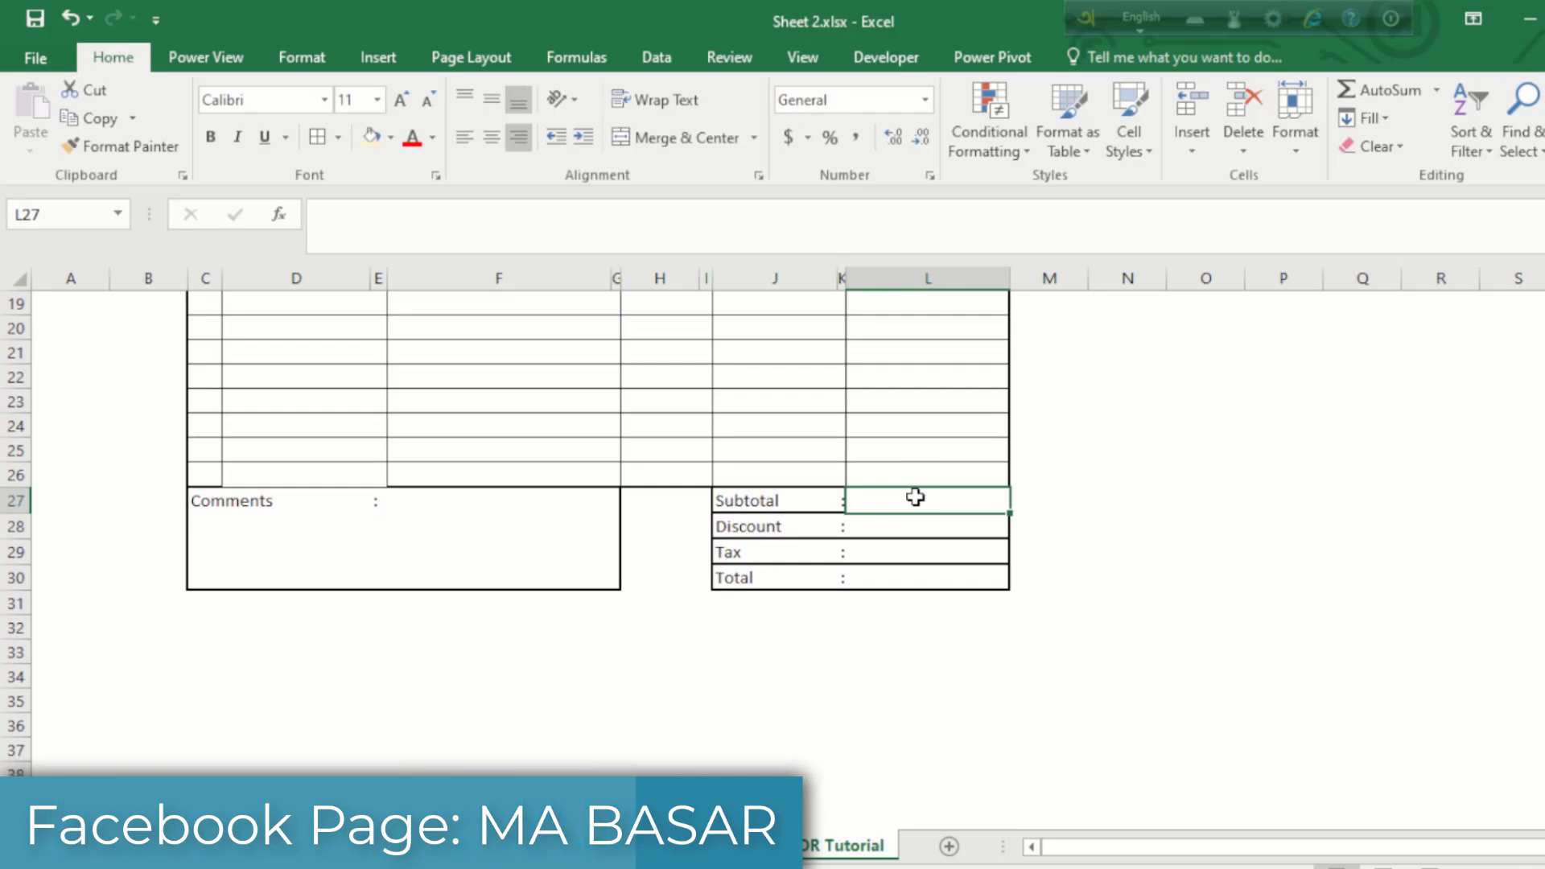
scroll(915, 496, up, 6)
scroll(915, 496, down, 2)
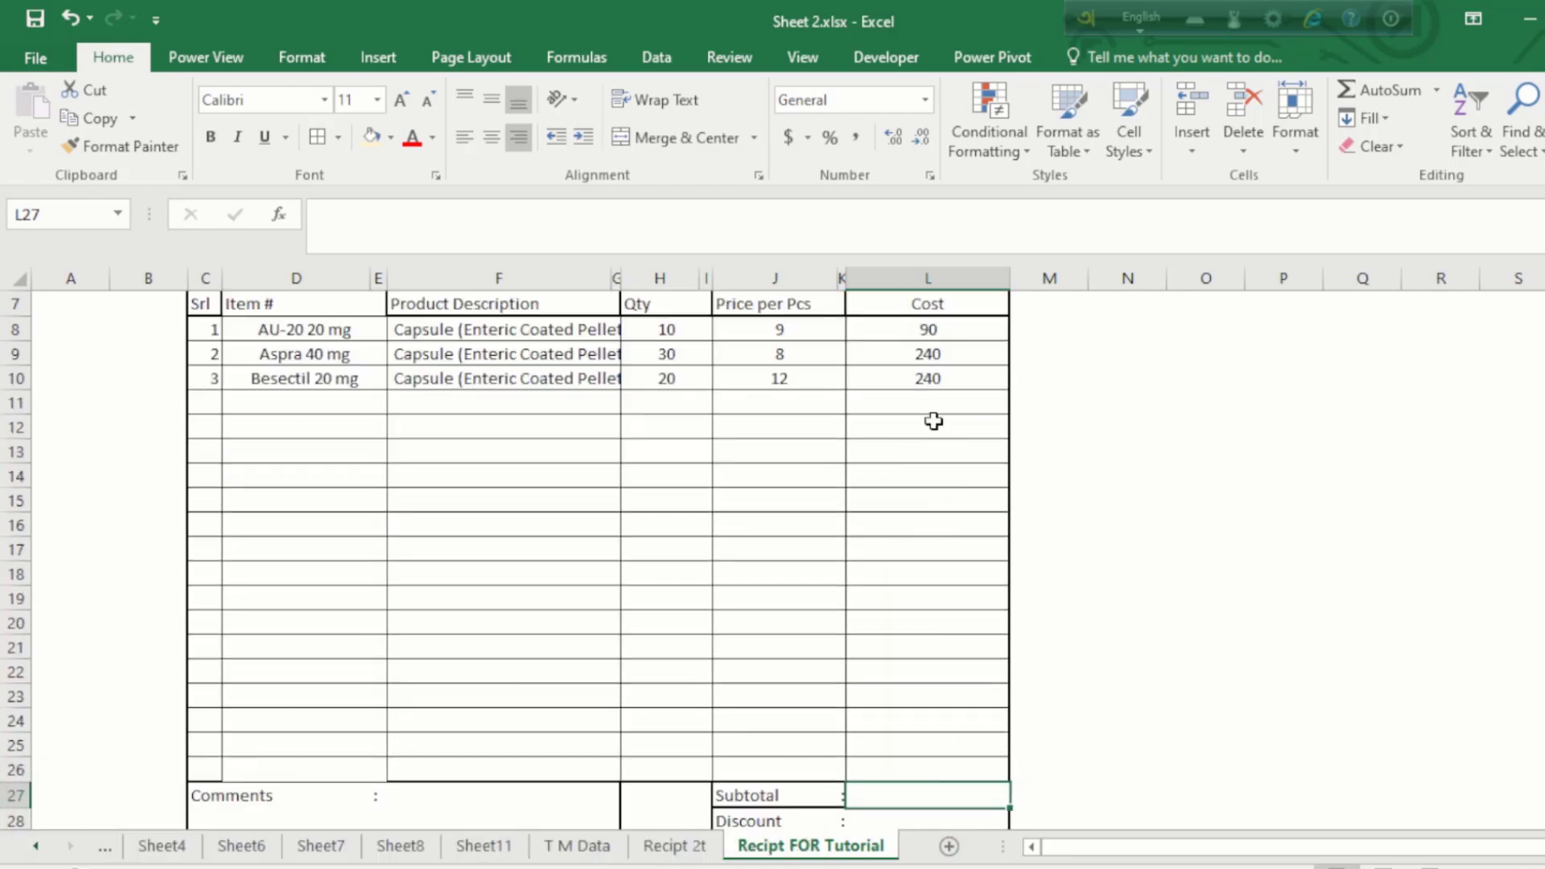
scroll(900, 765, down, 2)
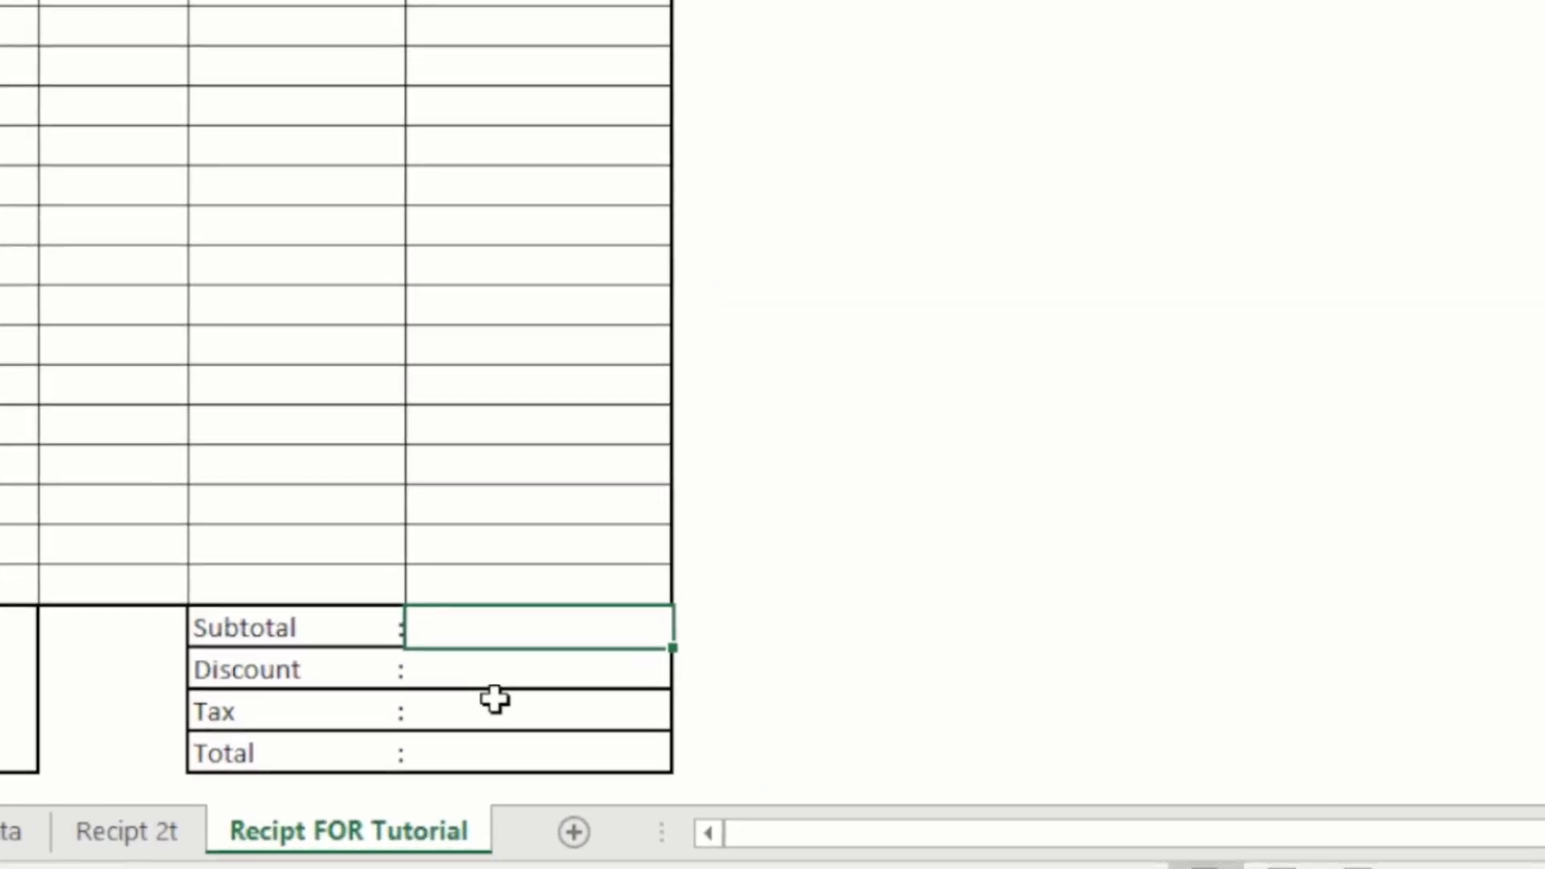
text(=sumi)
key(BackSpace)
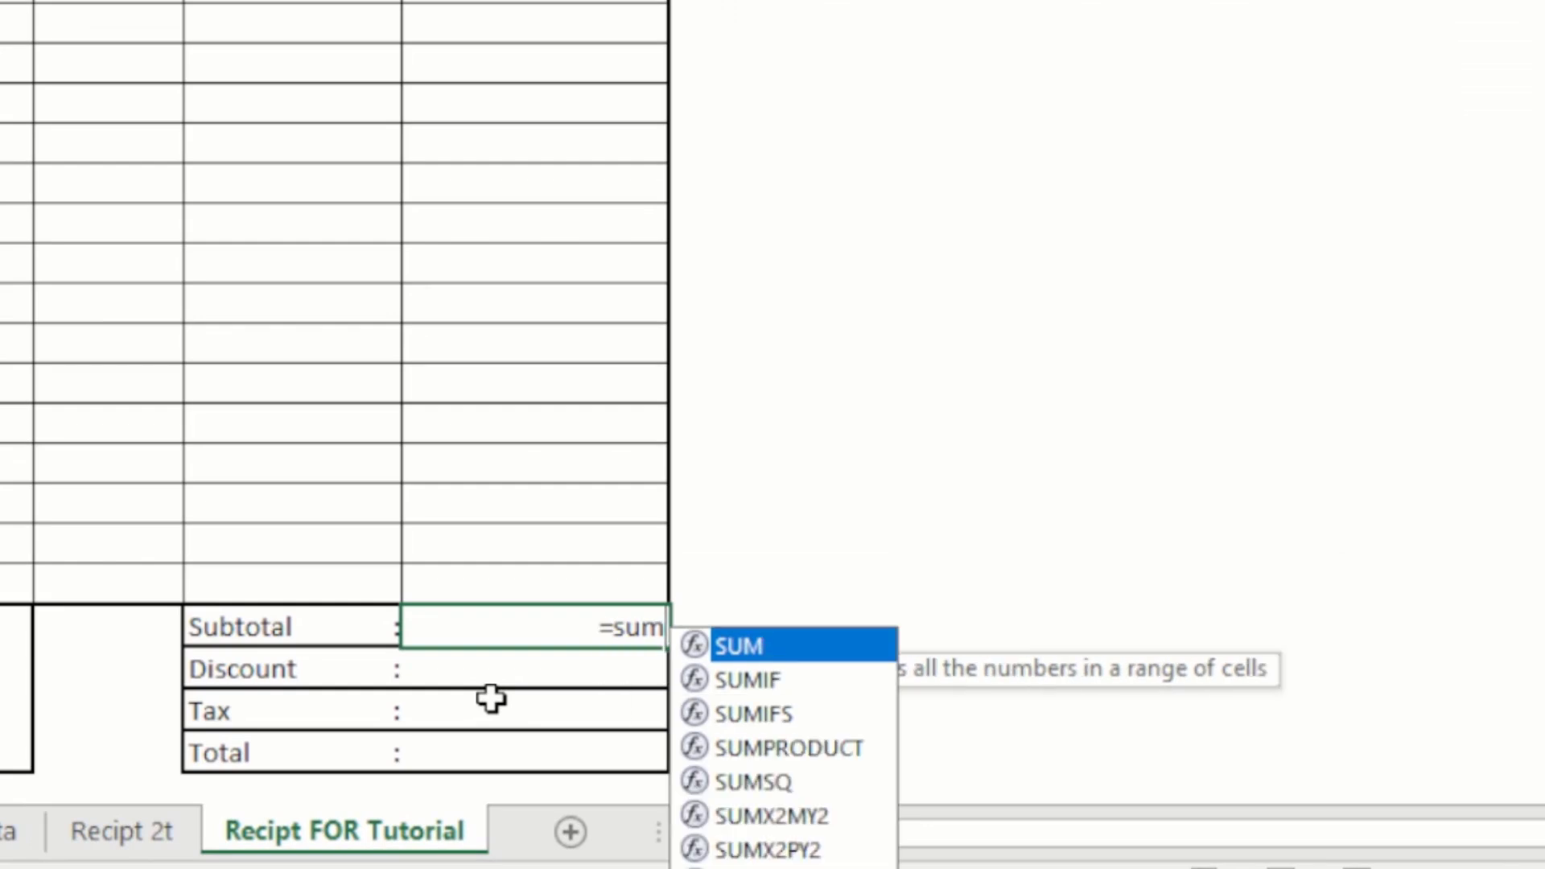
key(Tab)
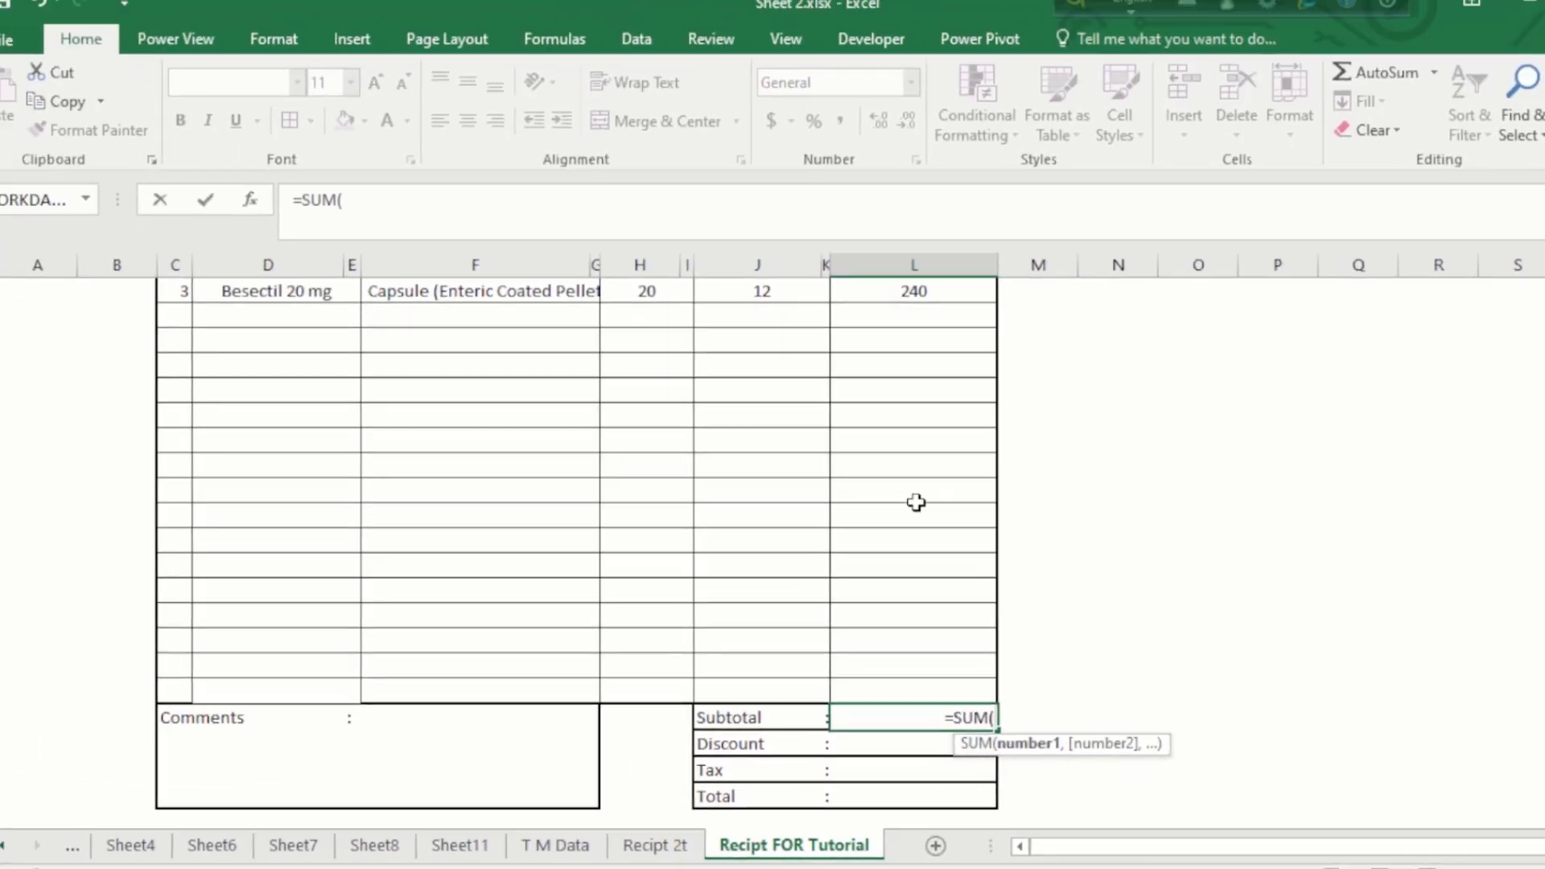
scroll(906, 328, up, 3)
scroll(905, 329, up, 1)
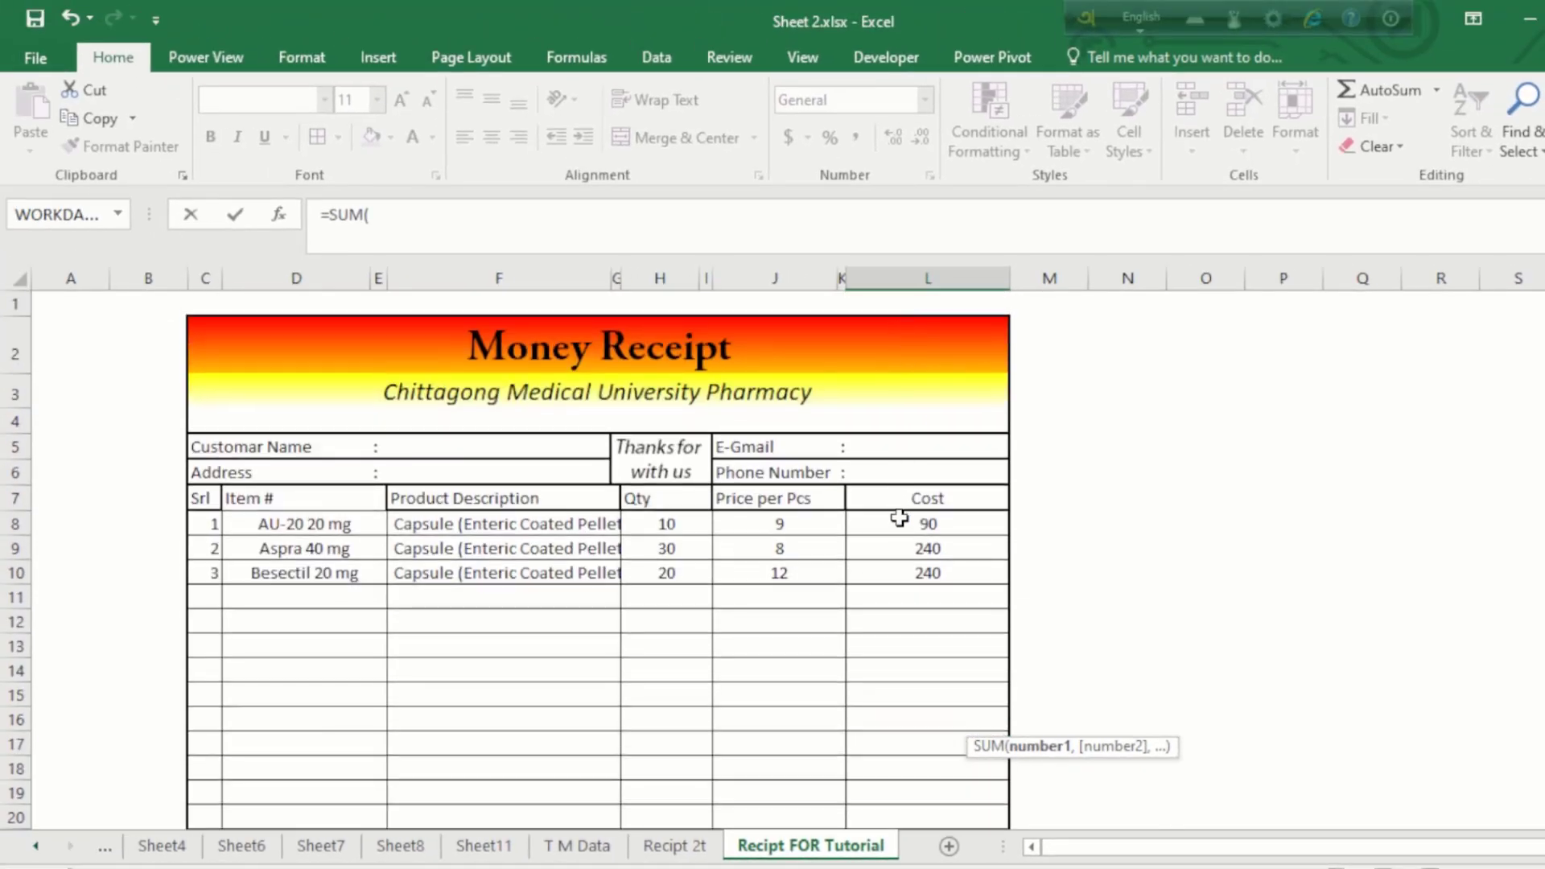
drag(899, 523, 917, 718)
key(Return)
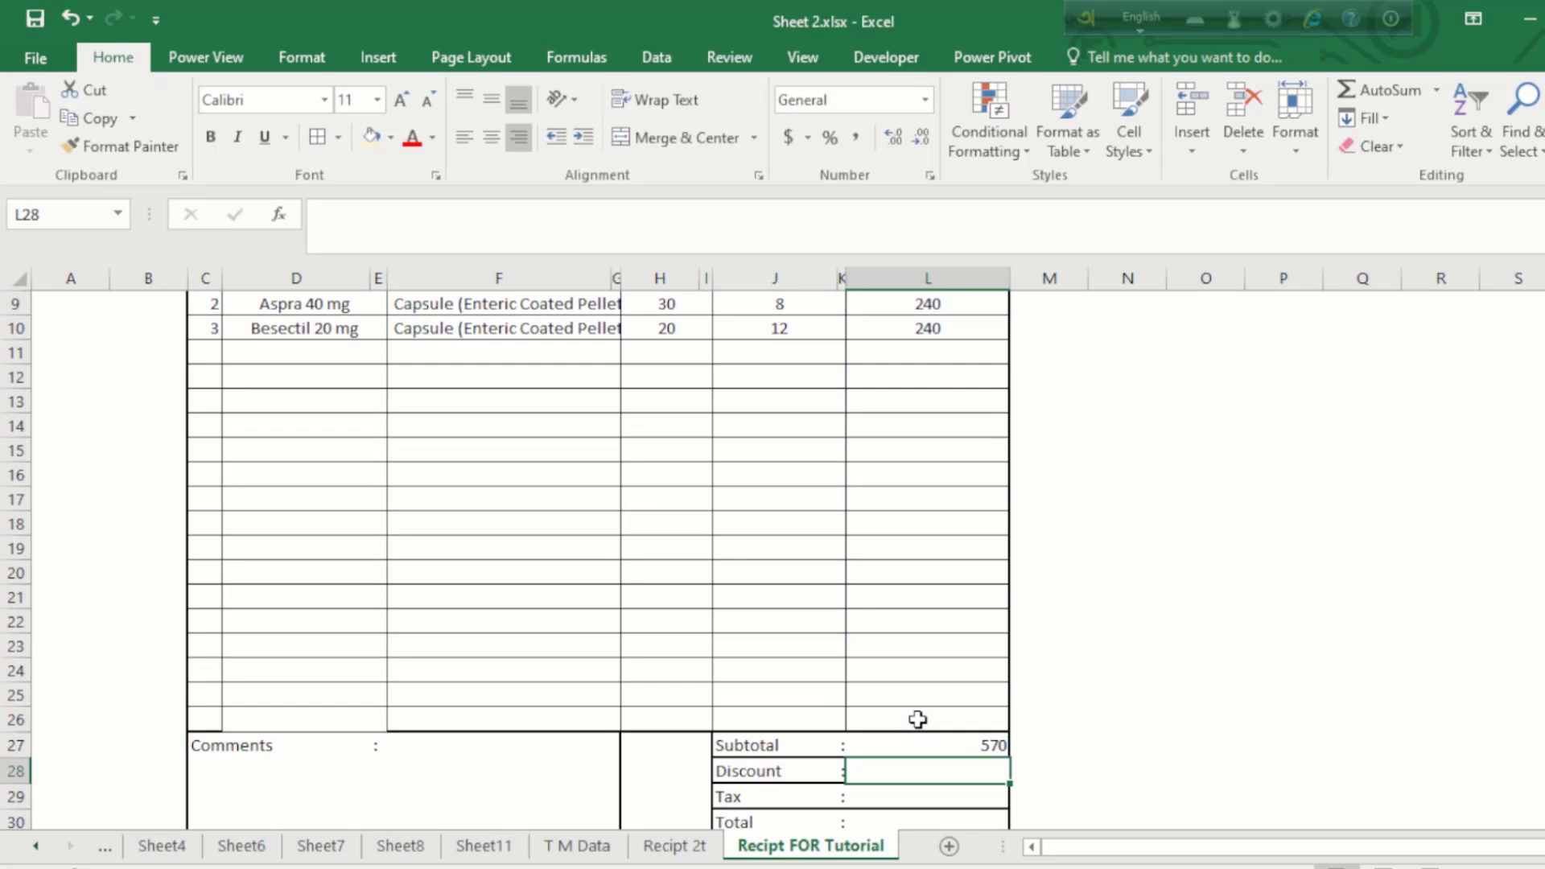
Step: Enter 5% in the Discount cell L28
click(959, 738)
scroll(923, 333, up, 2)
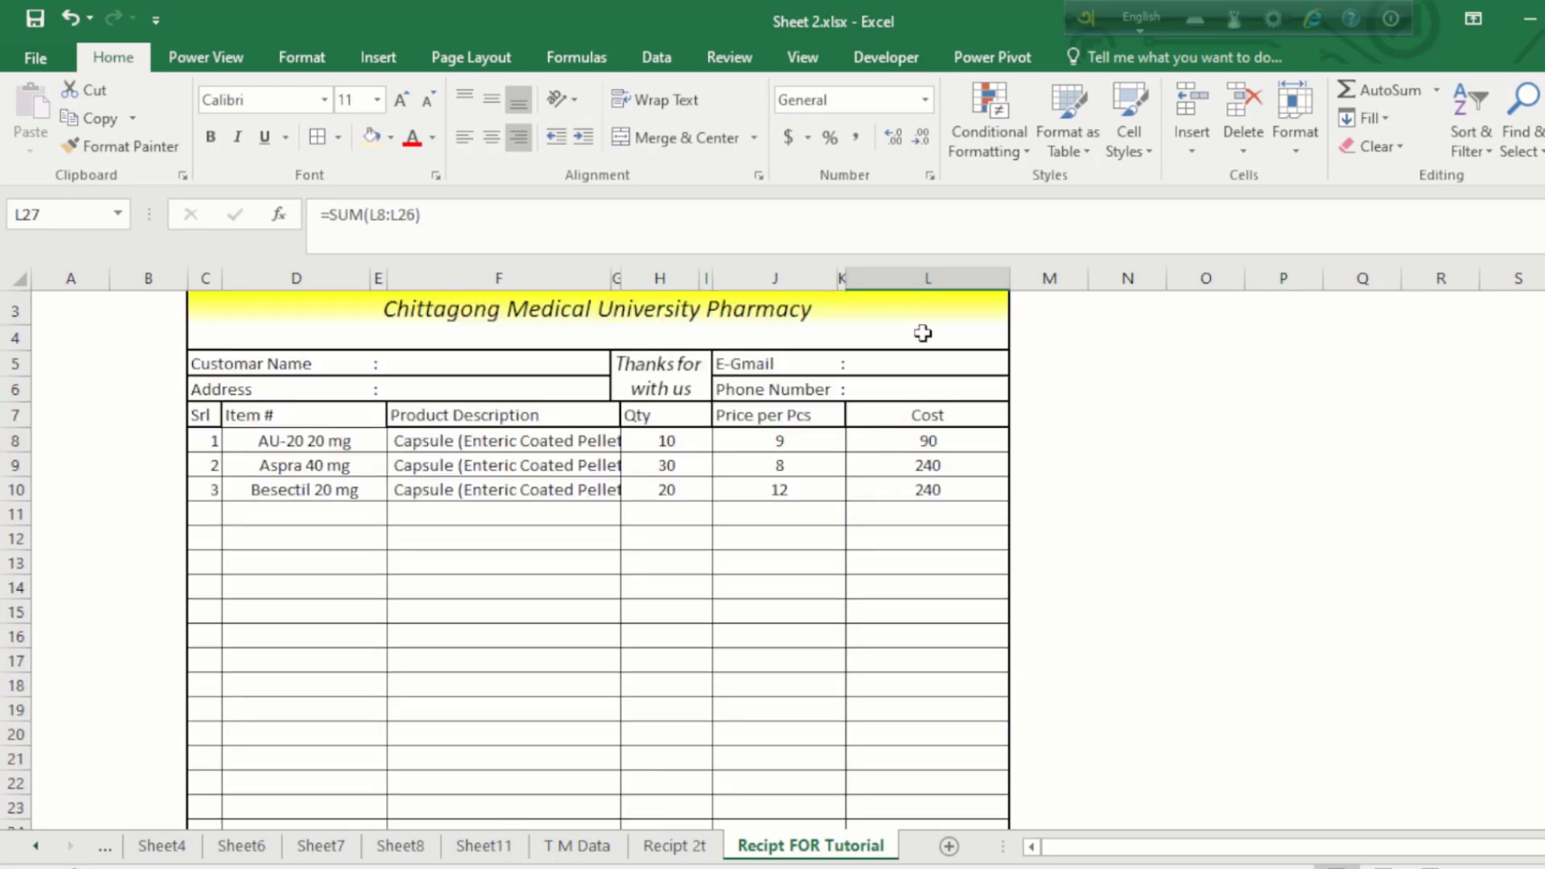
click(923, 438)
scroll(923, 438, down, 6)
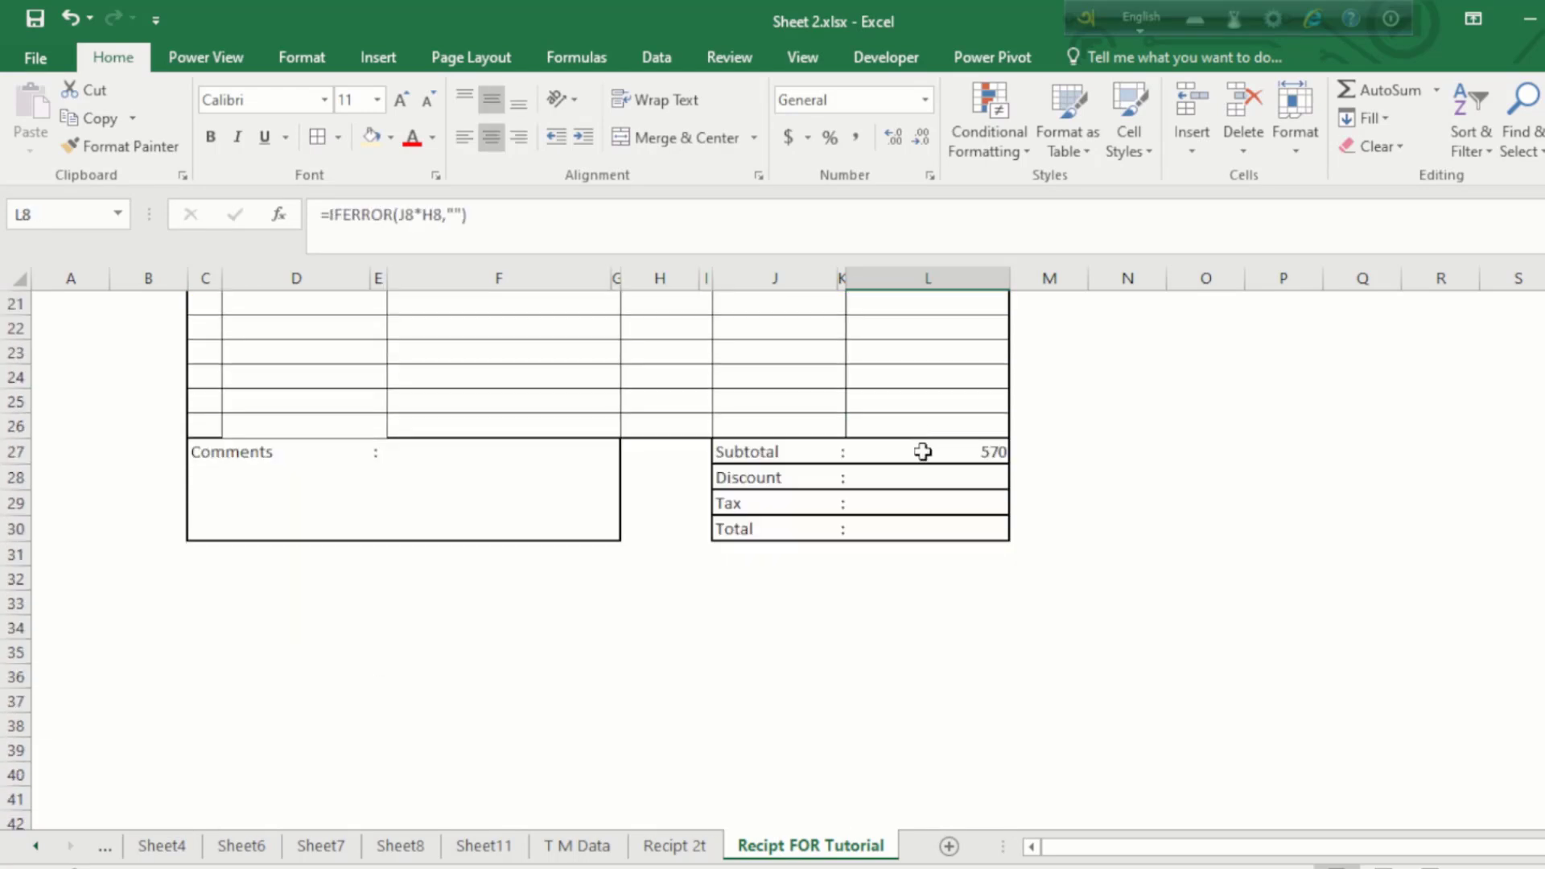
click(943, 478)
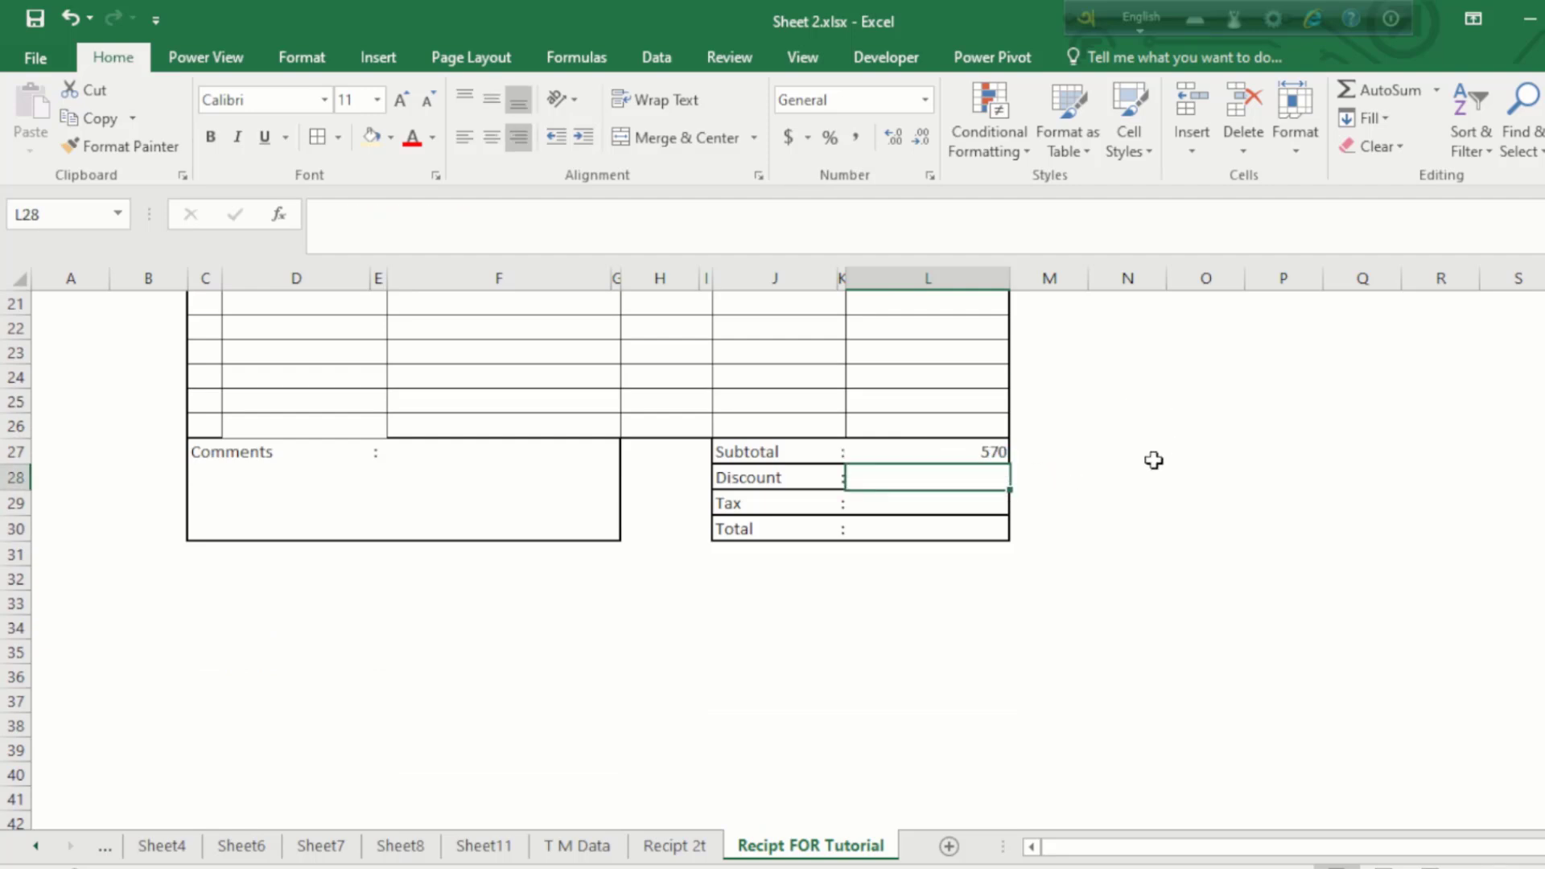
text(5%)
key(Return)
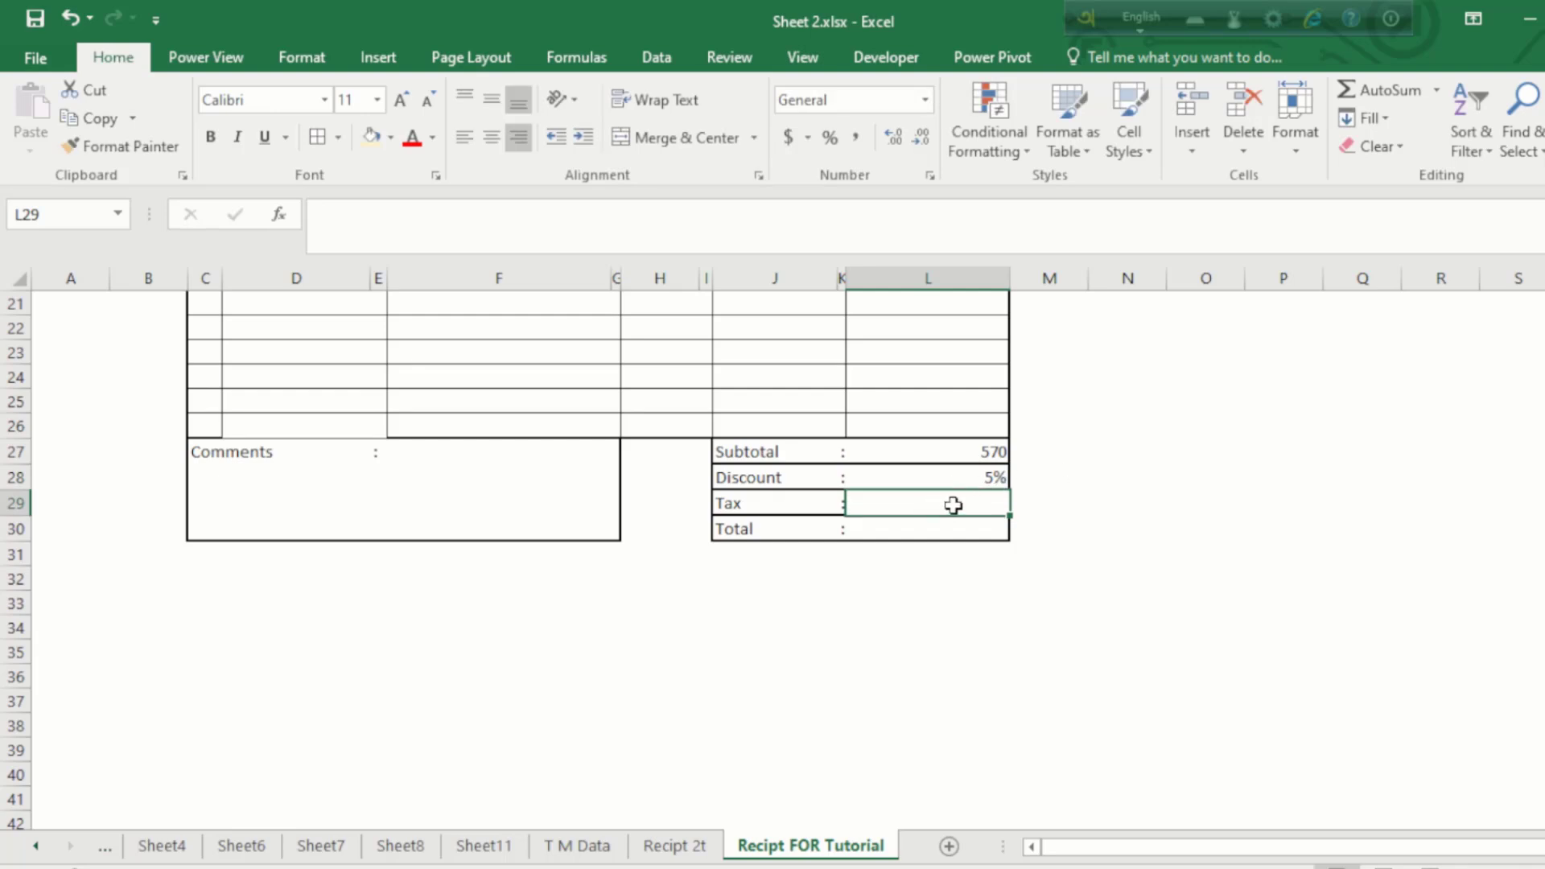
click(936, 527)
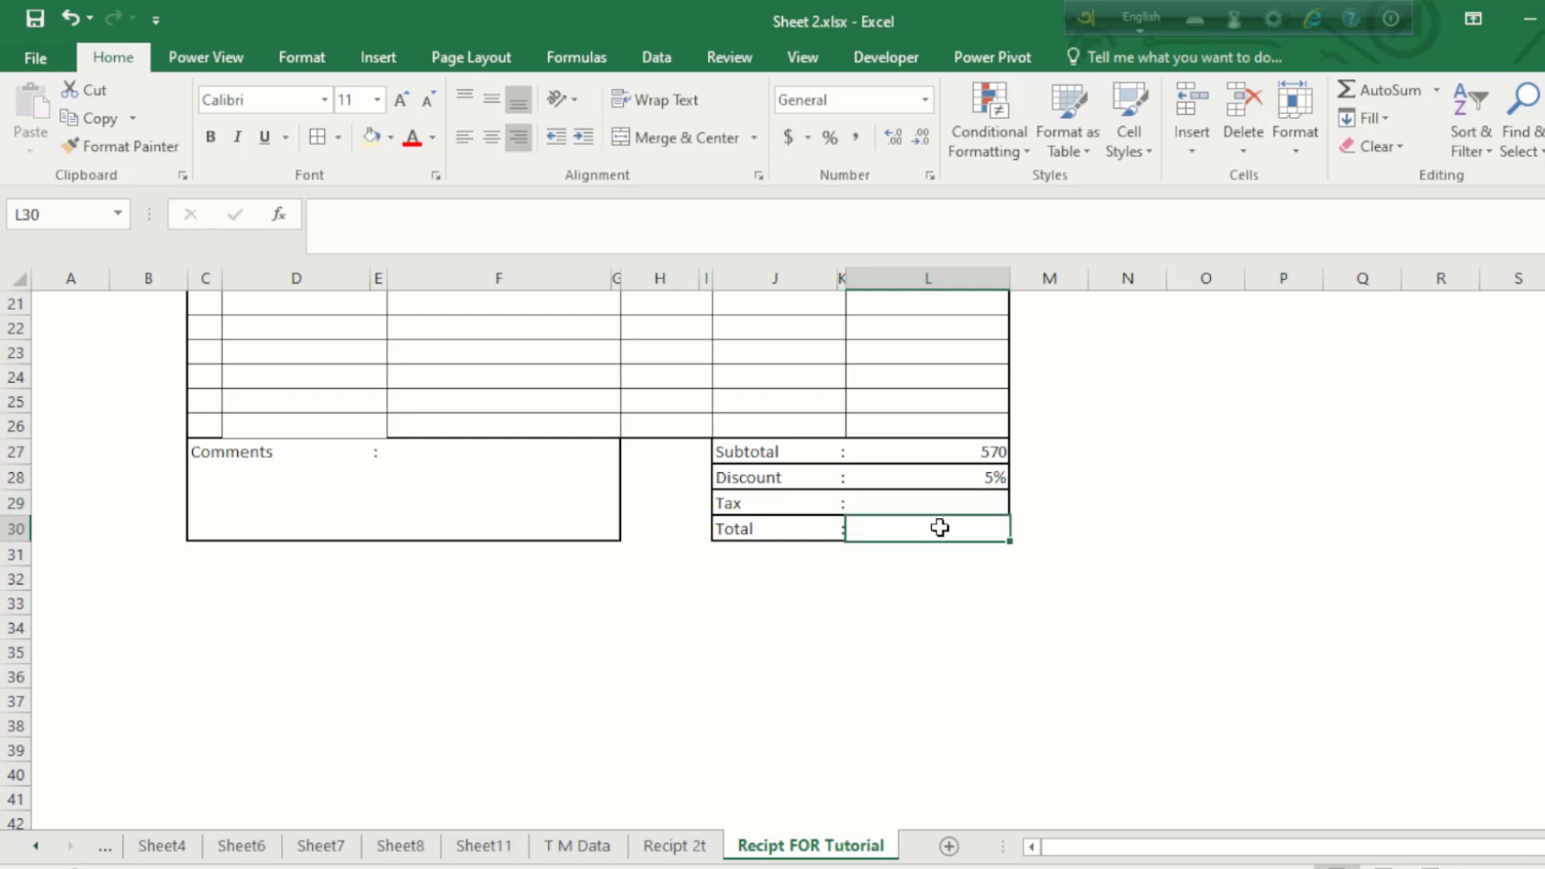
click(958, 501)
click(933, 525)
Step: Enter =L27-(L27*L28) in the Total cell L30, showing 541.5
click(947, 435)
click(944, 476)
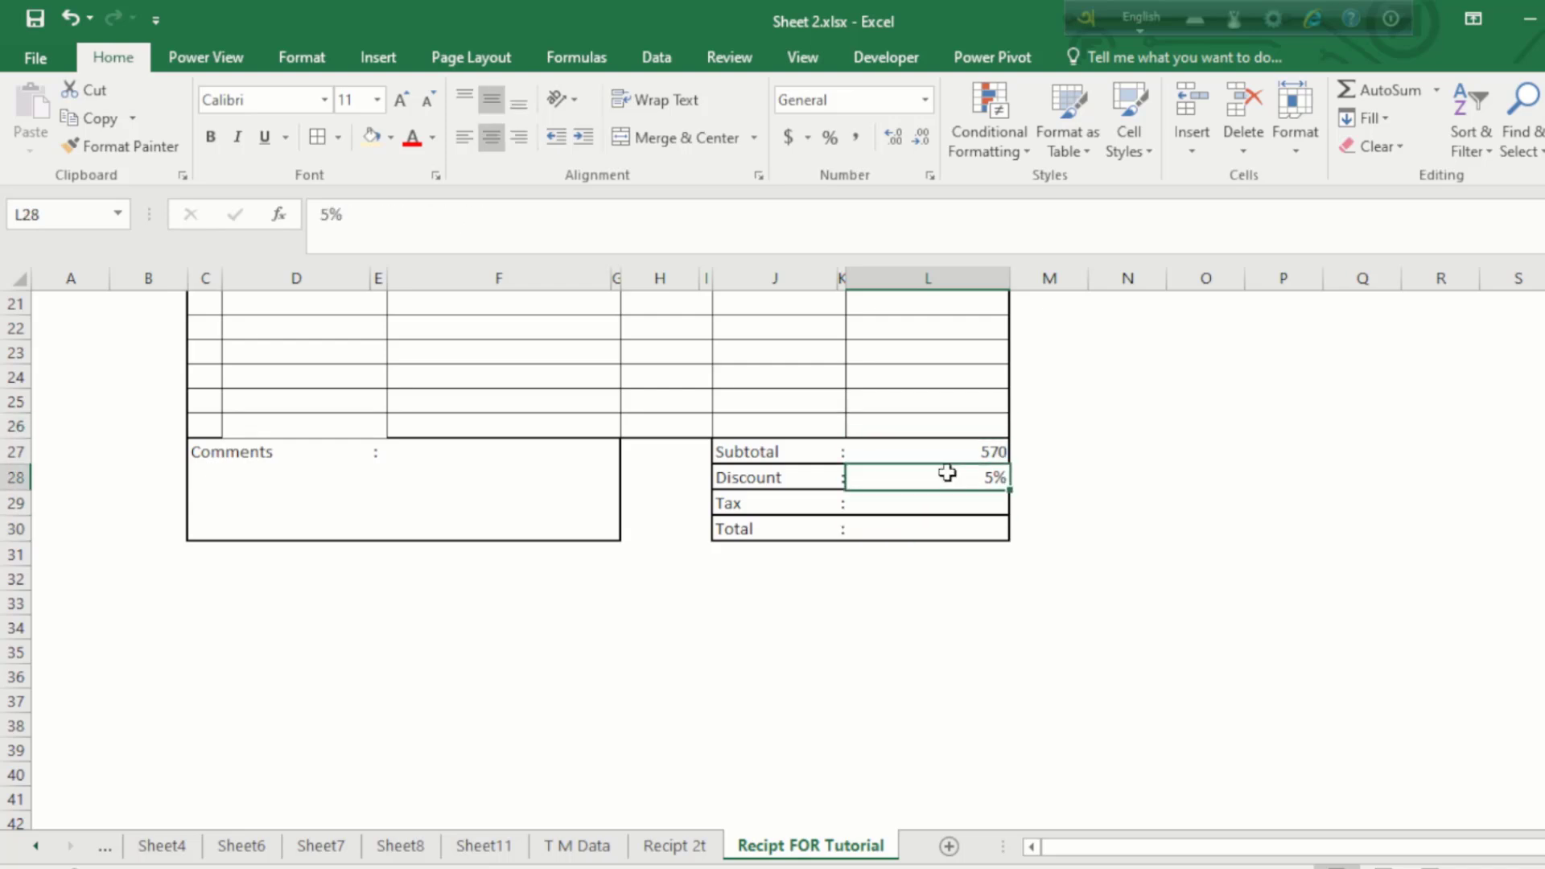
click(921, 533)
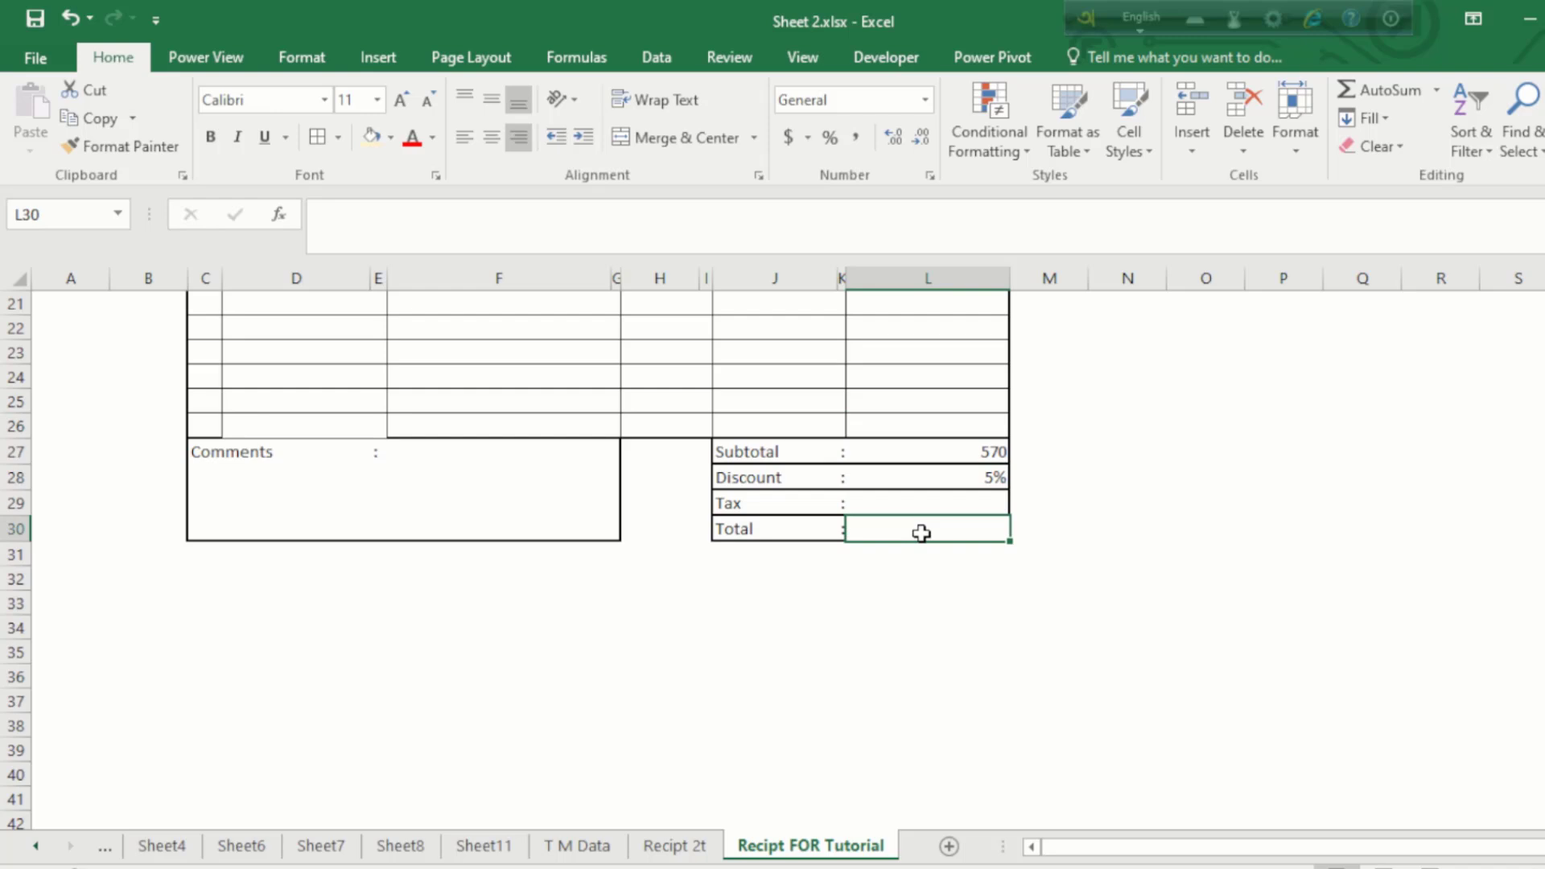
text(=)
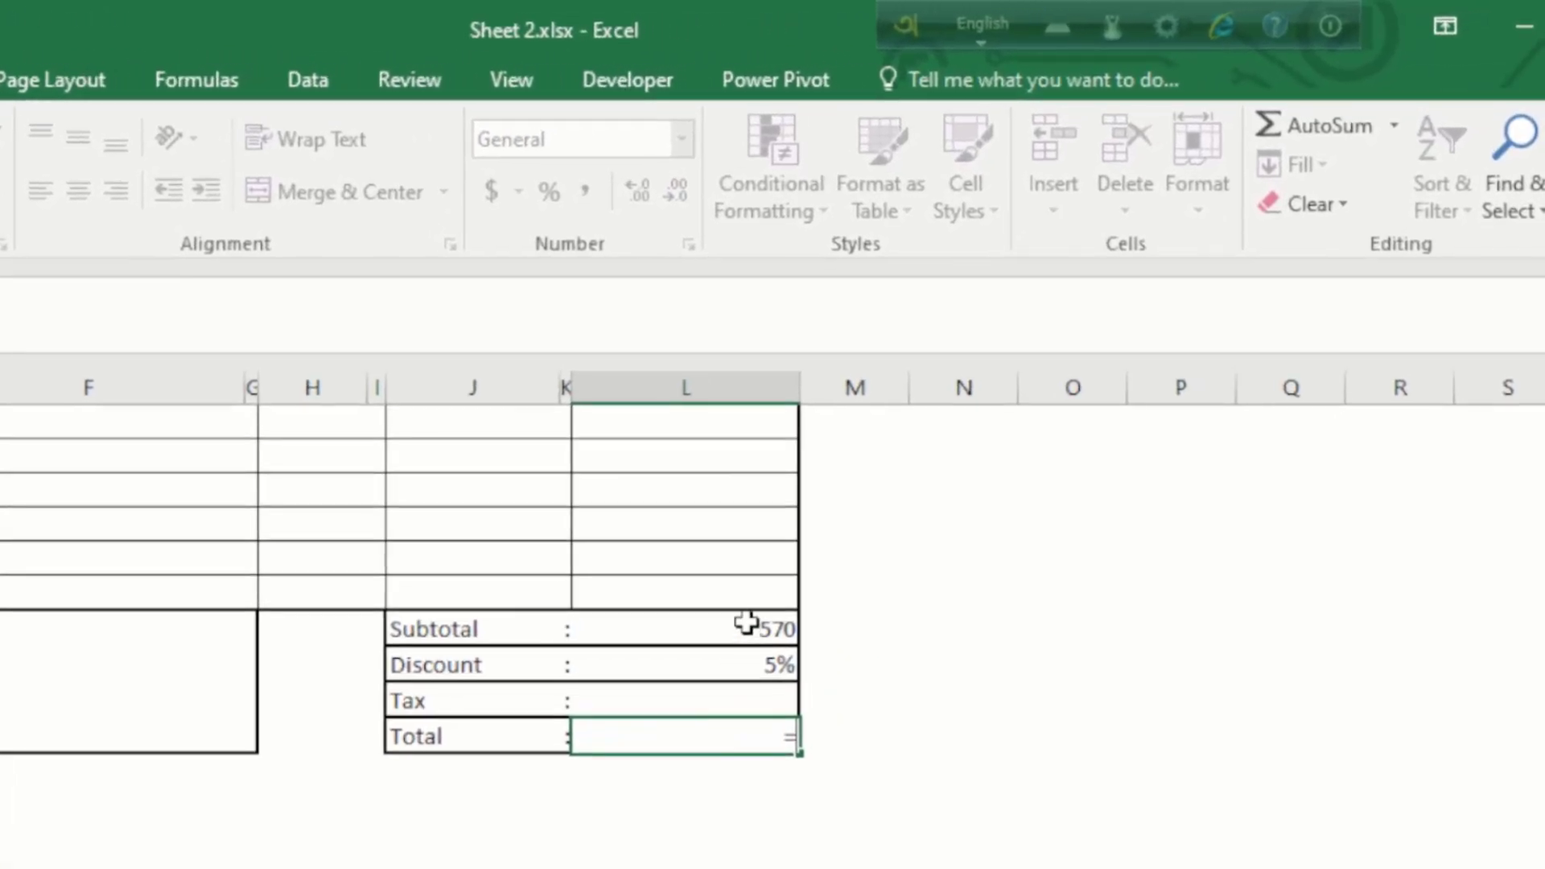
click(972, 447)
text(-)
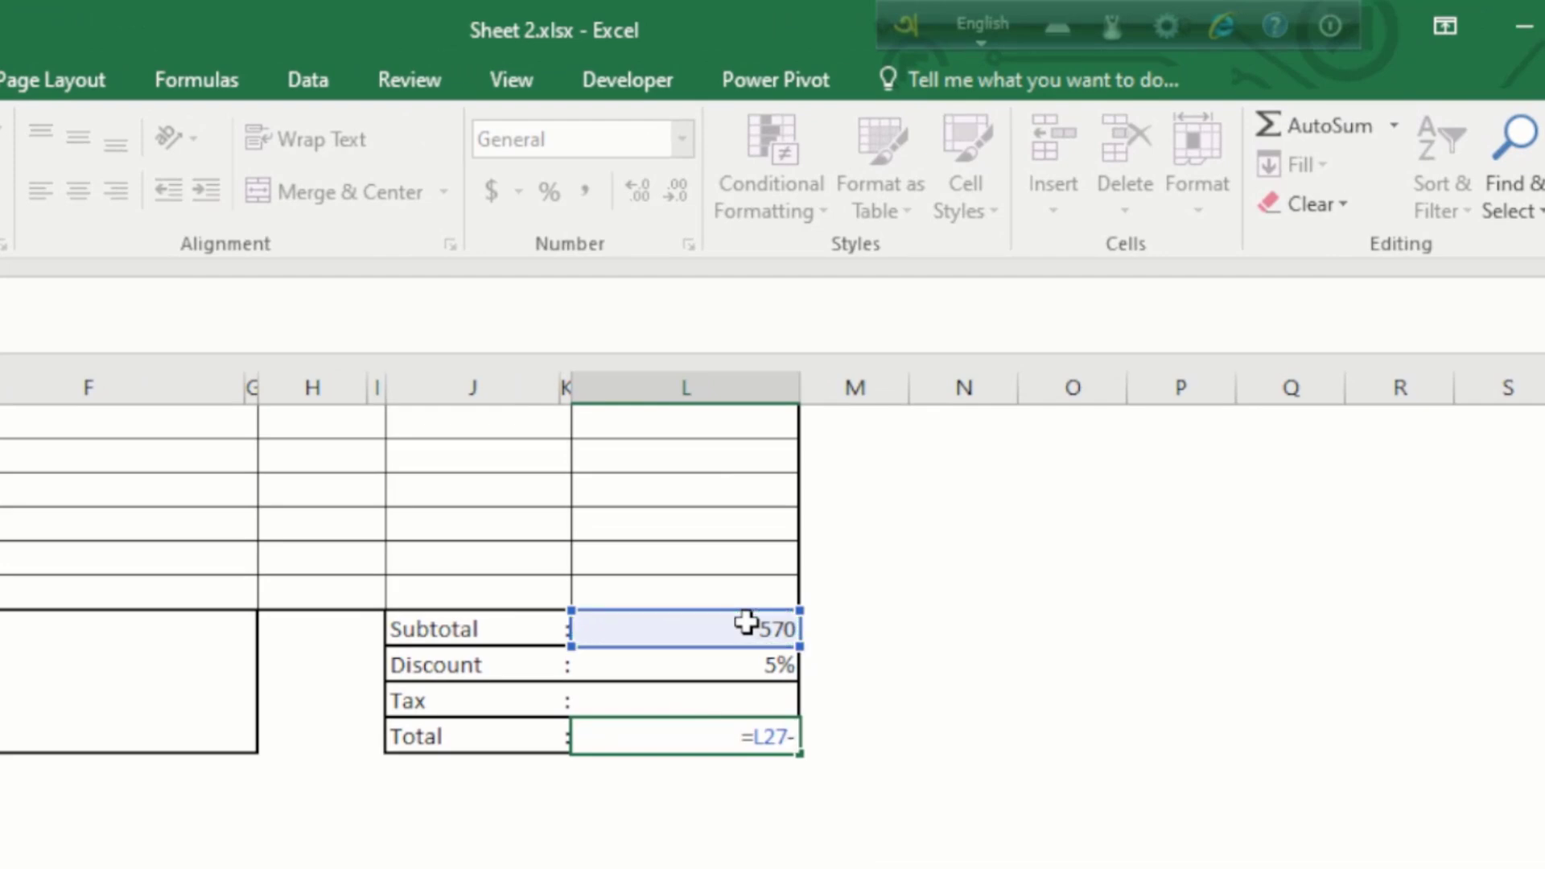
text(()
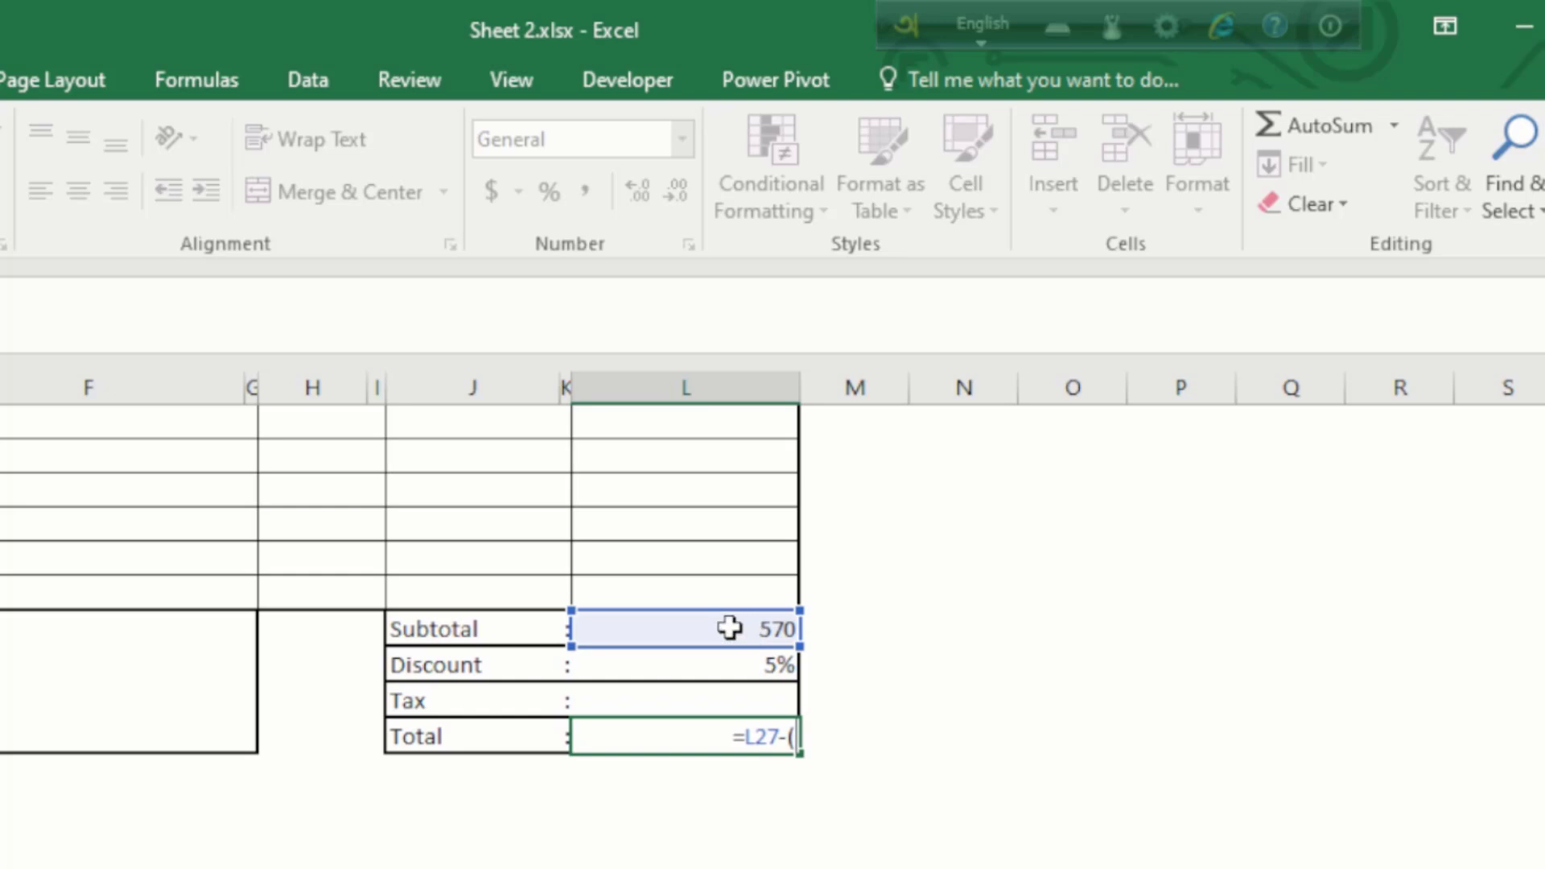
click(728, 628)
text(*)
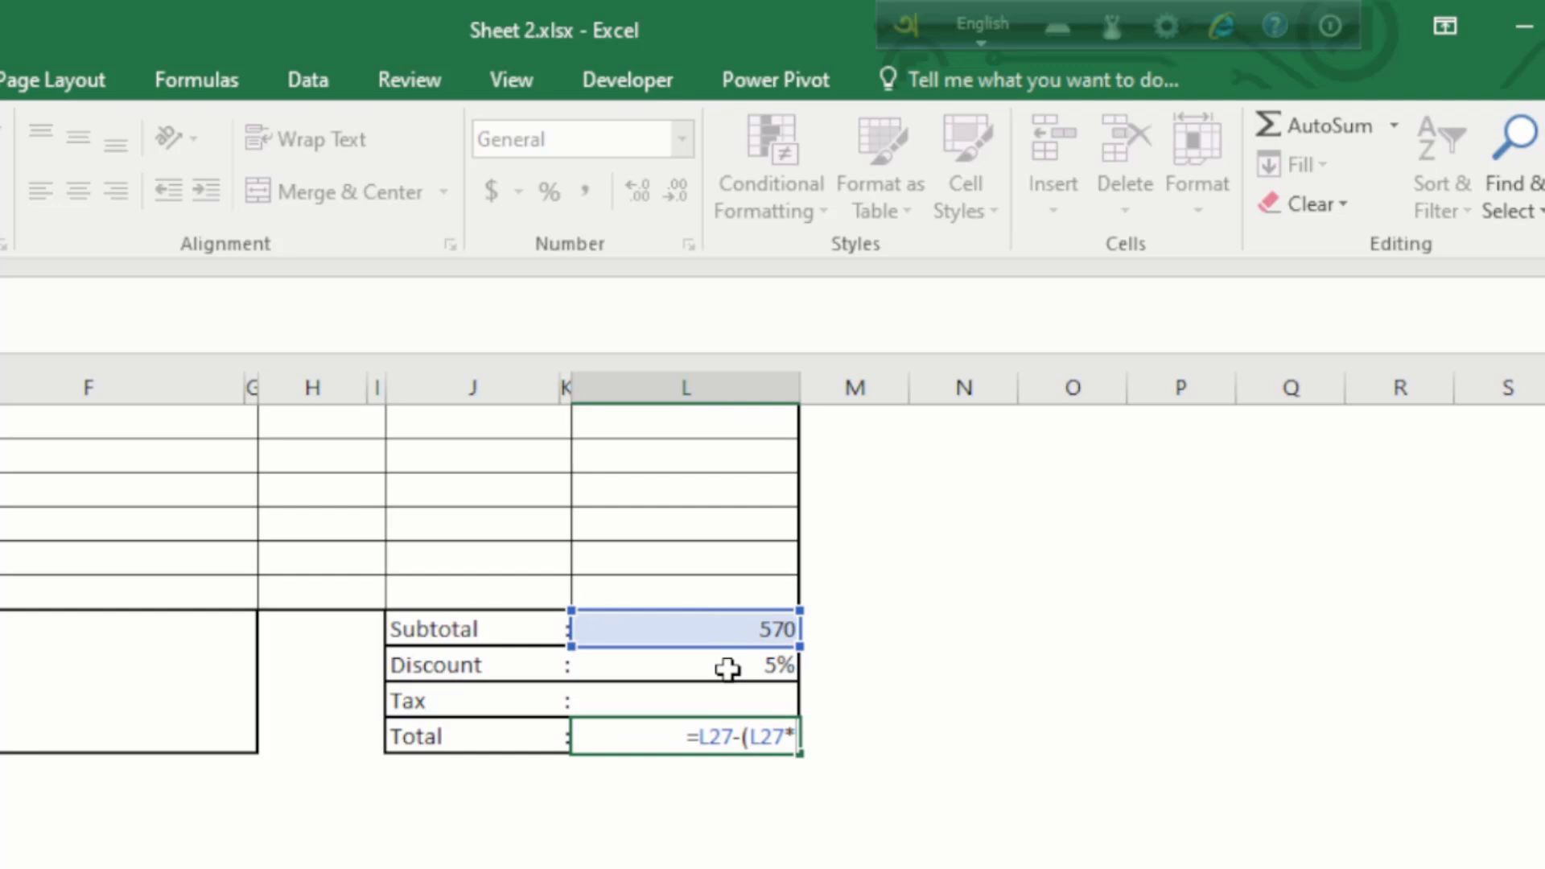
click(727, 666)
text())
key(Return)
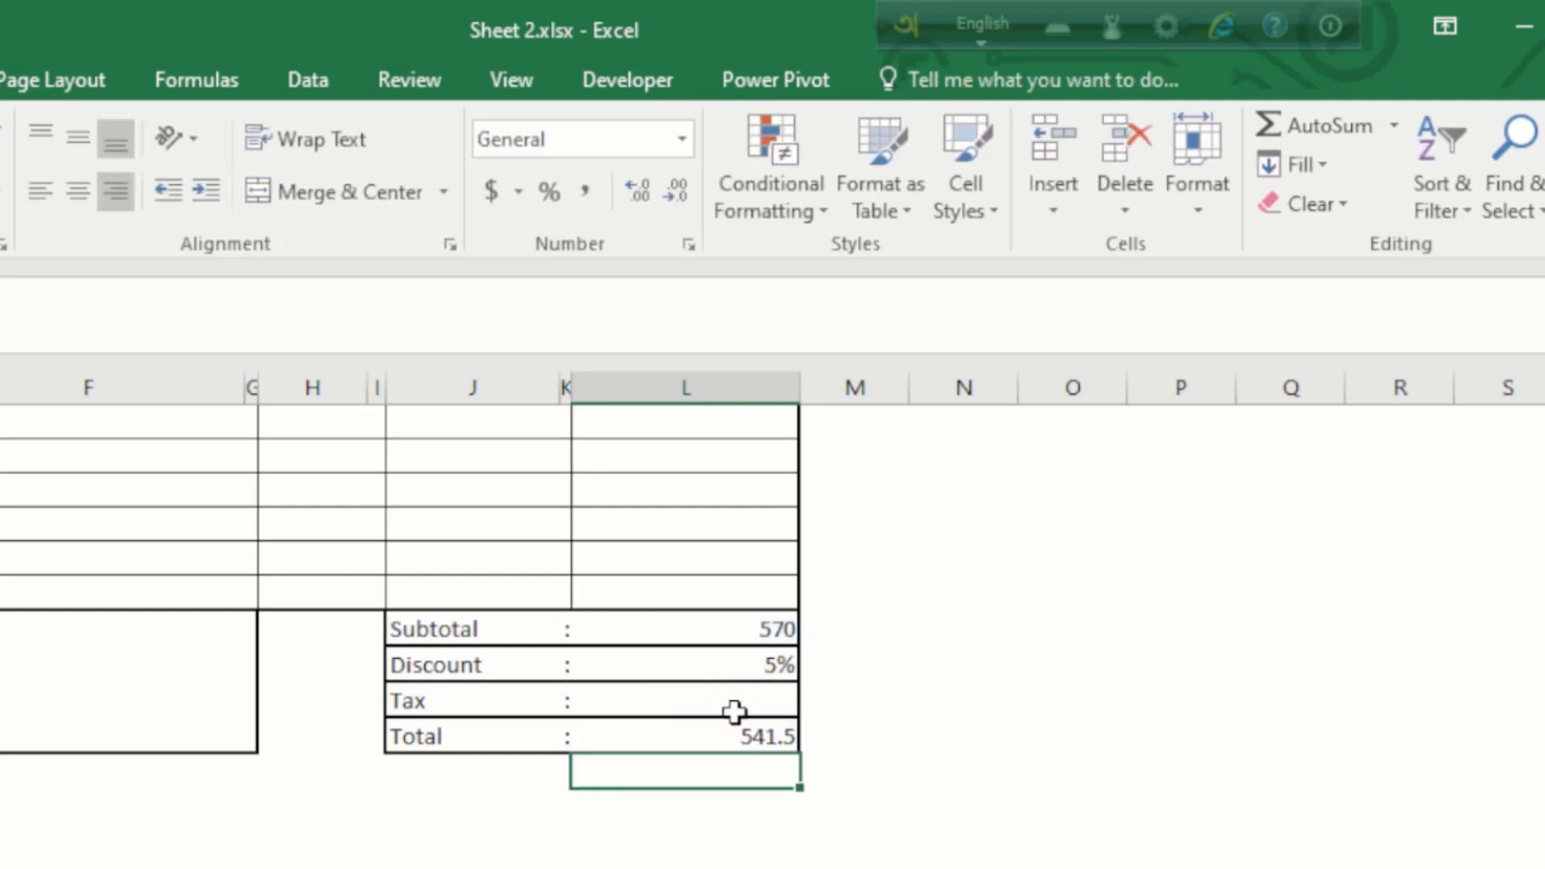
Step: Check the Total against the Discount and select the Tax value cell
click(781, 738)
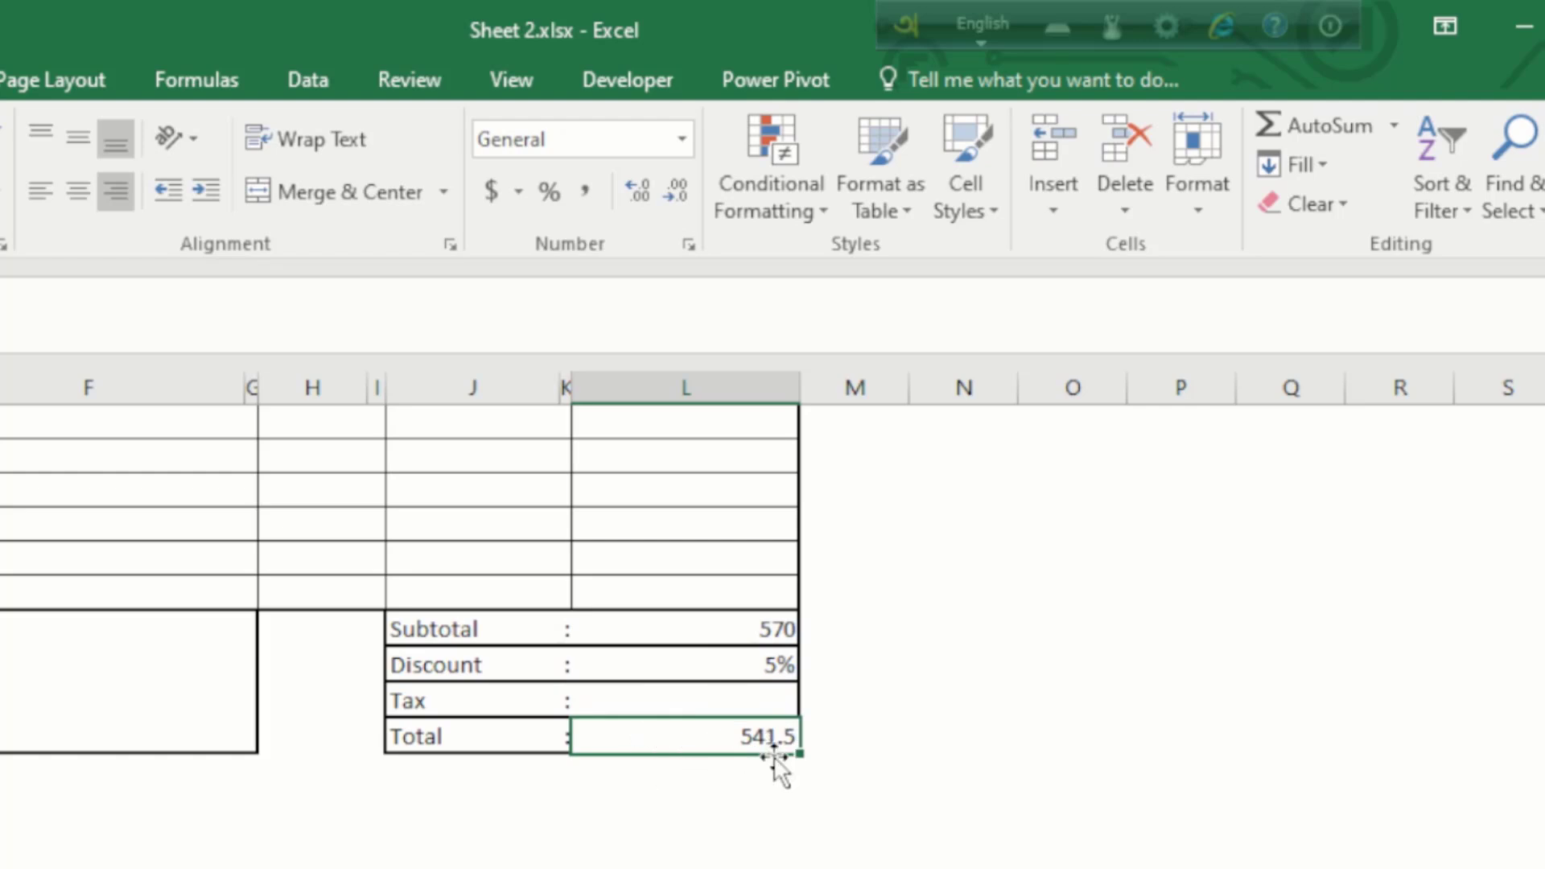
click(752, 676)
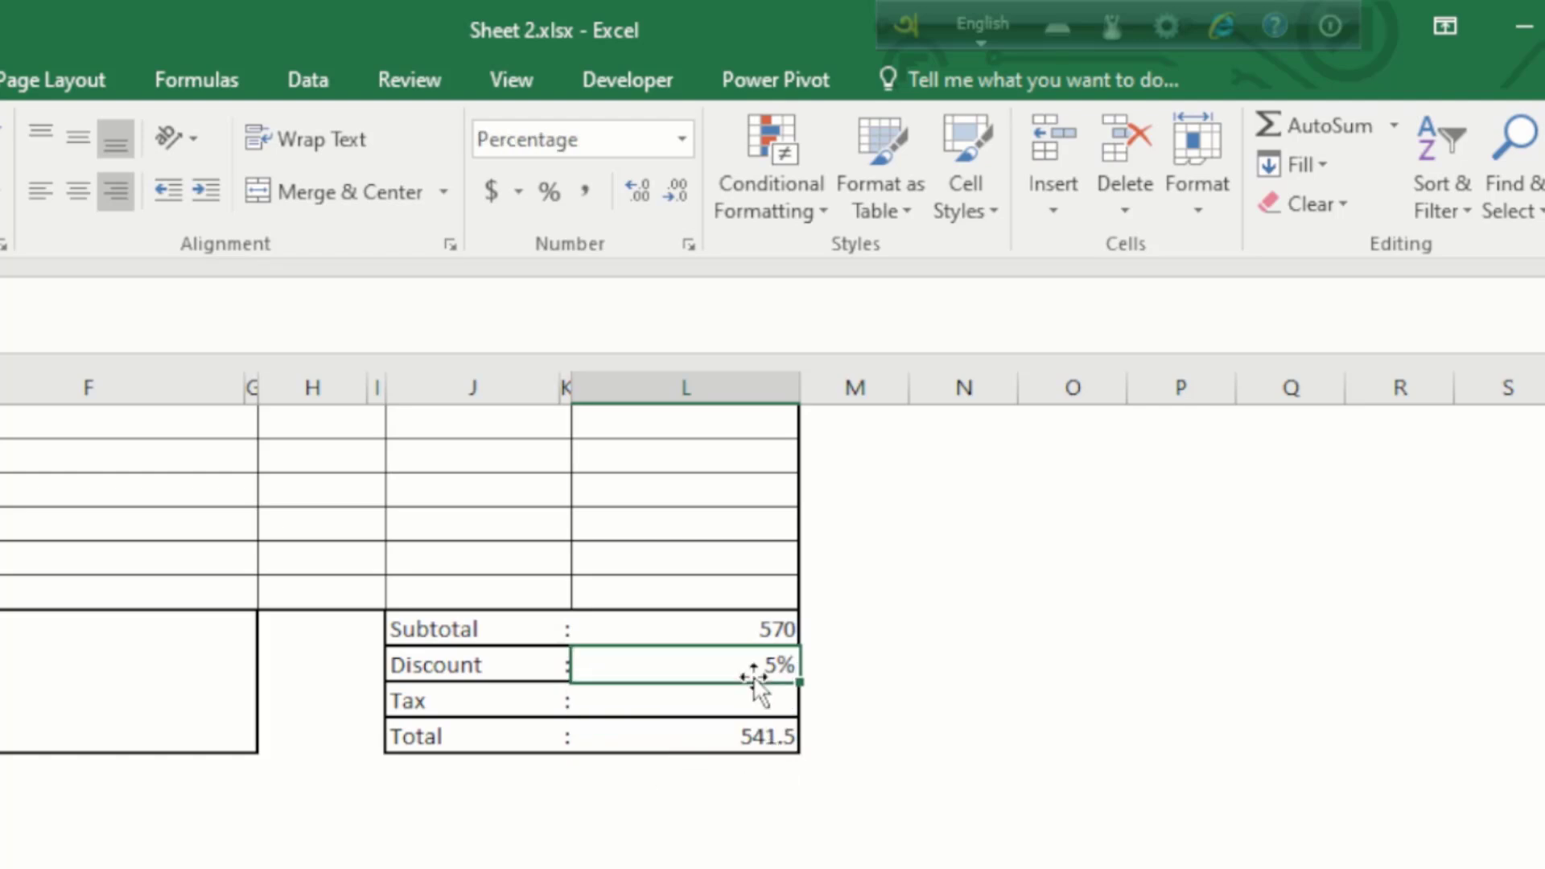
click(752, 735)
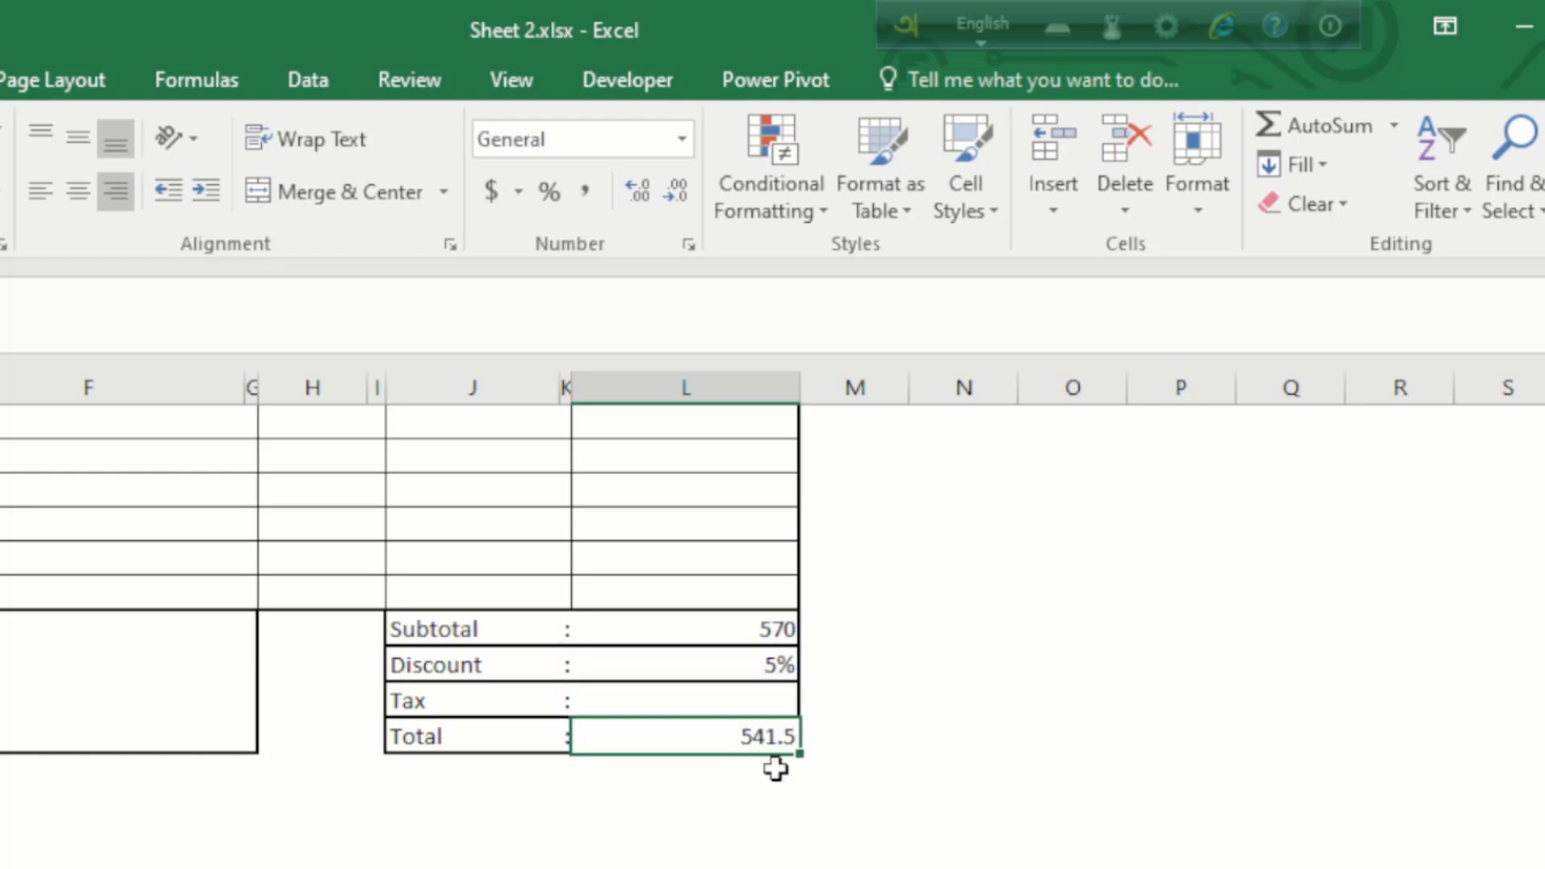
click(755, 700)
click(740, 735)
click(748, 704)
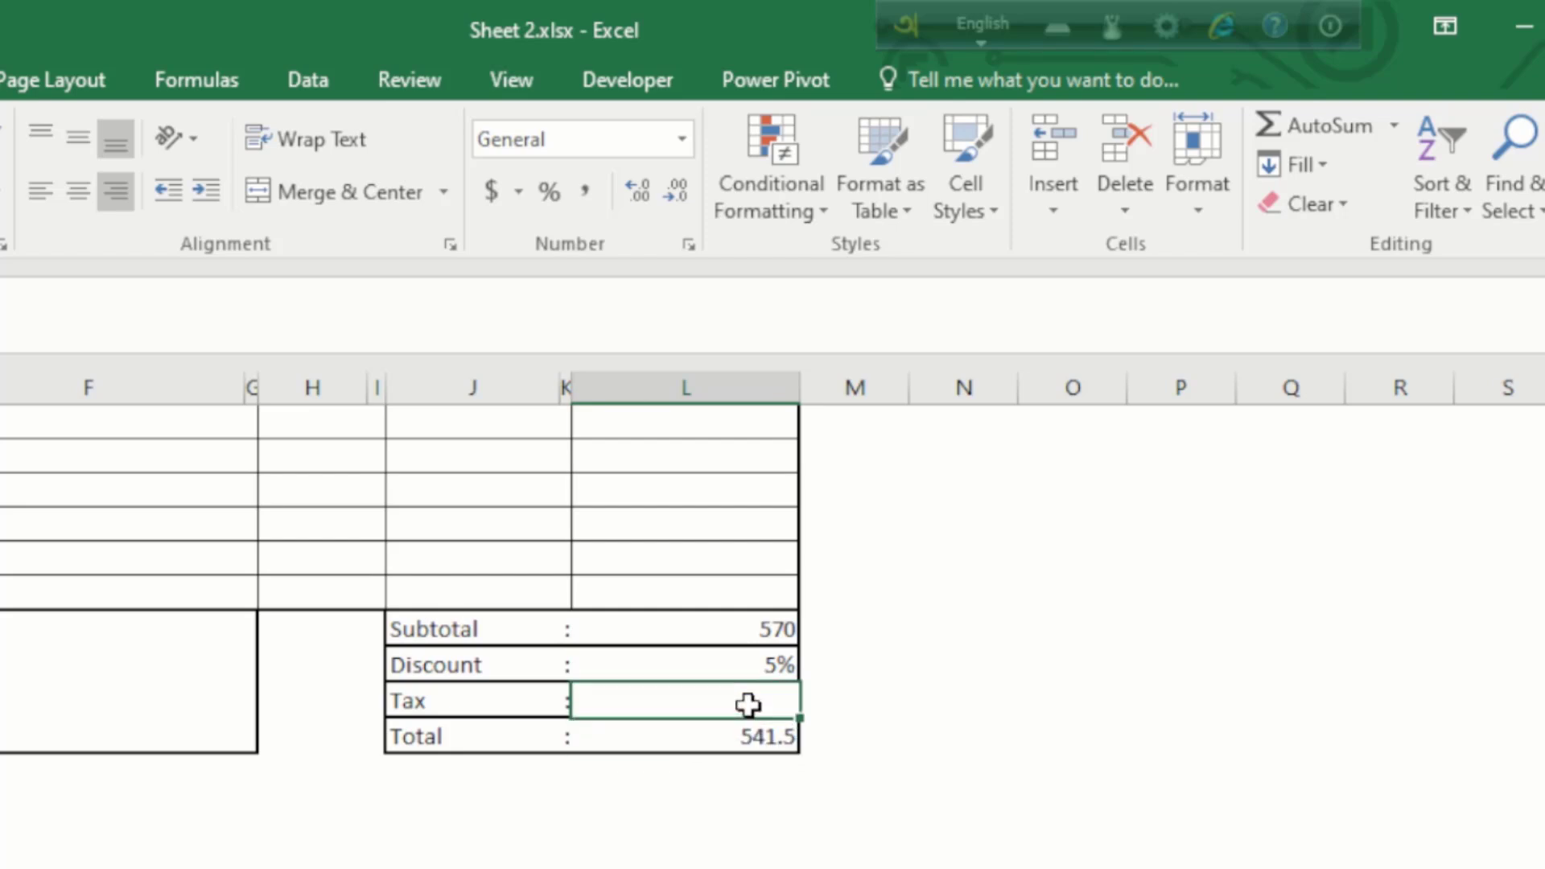
Step: Calculate Tax in L29 as =L30*5%, shown to one decimal place
text(=)
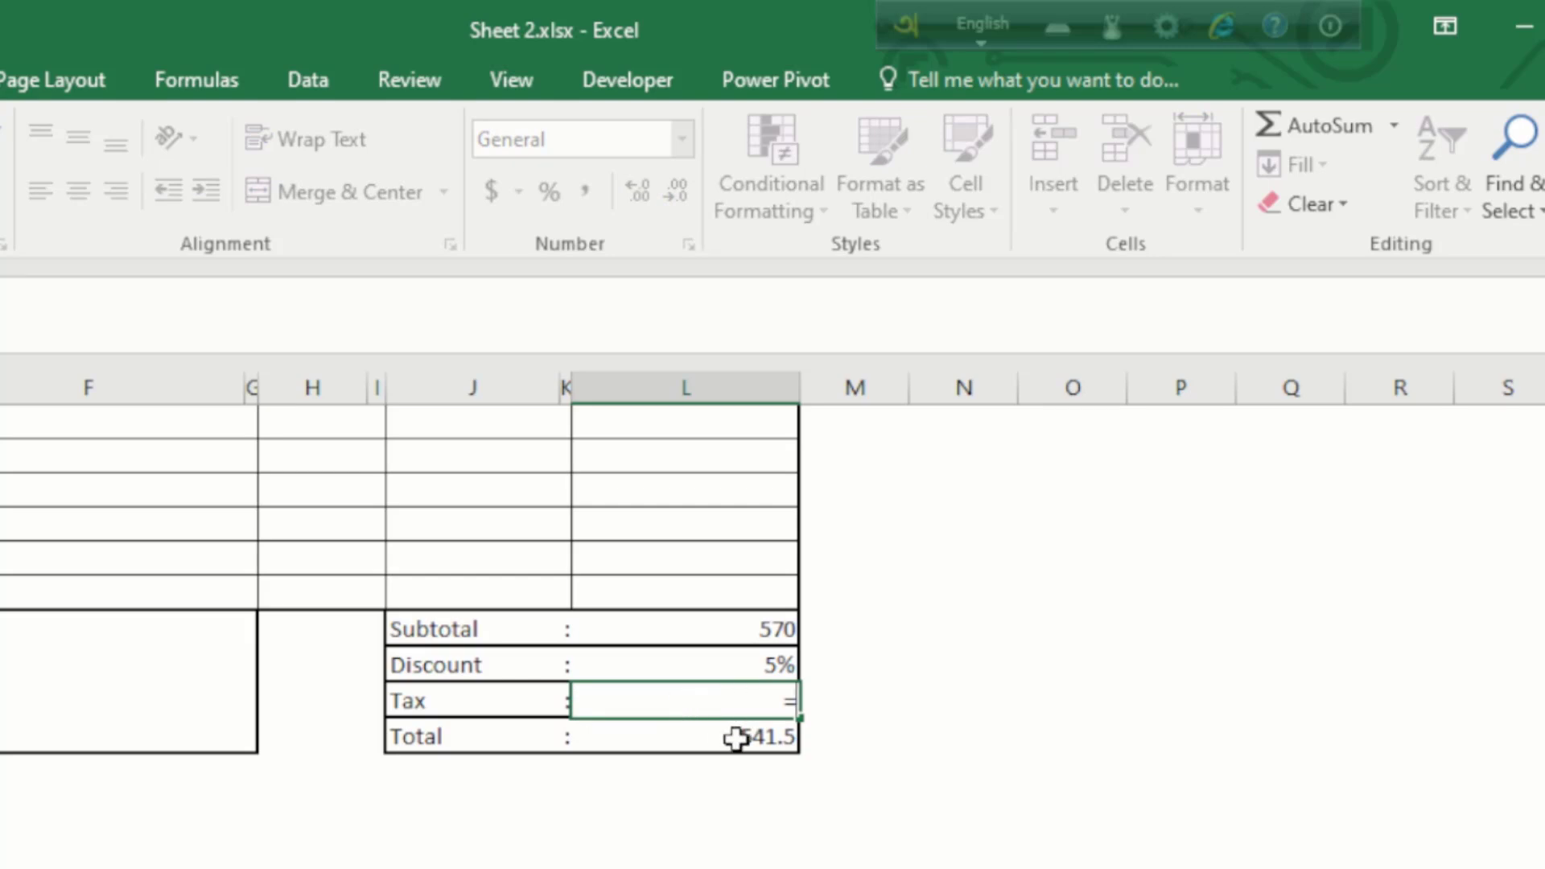
click(736, 739)
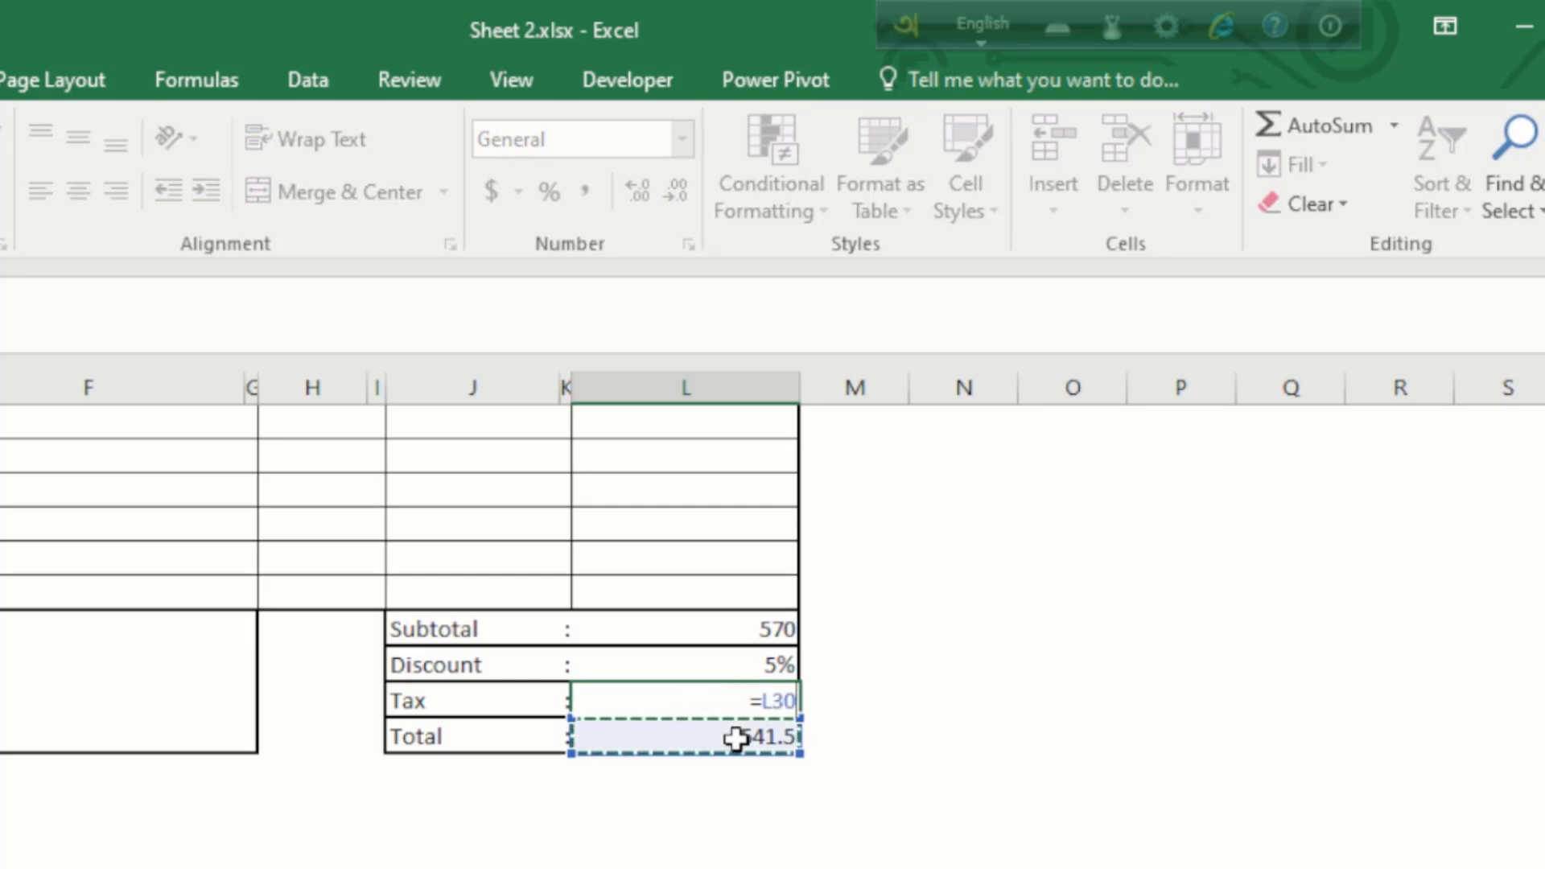
text(*)
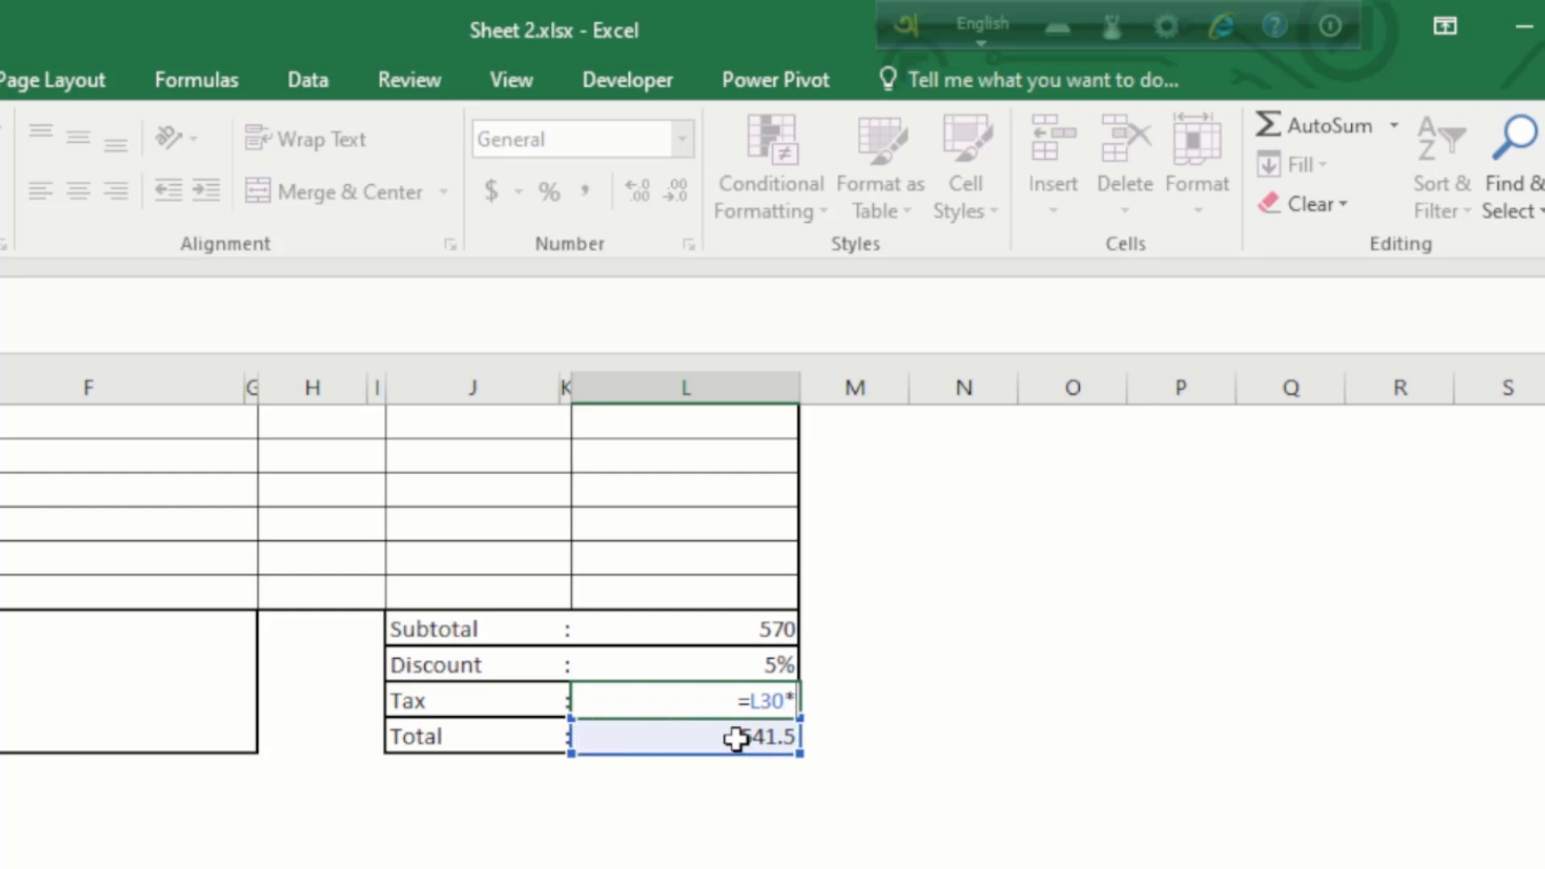
text(5%)
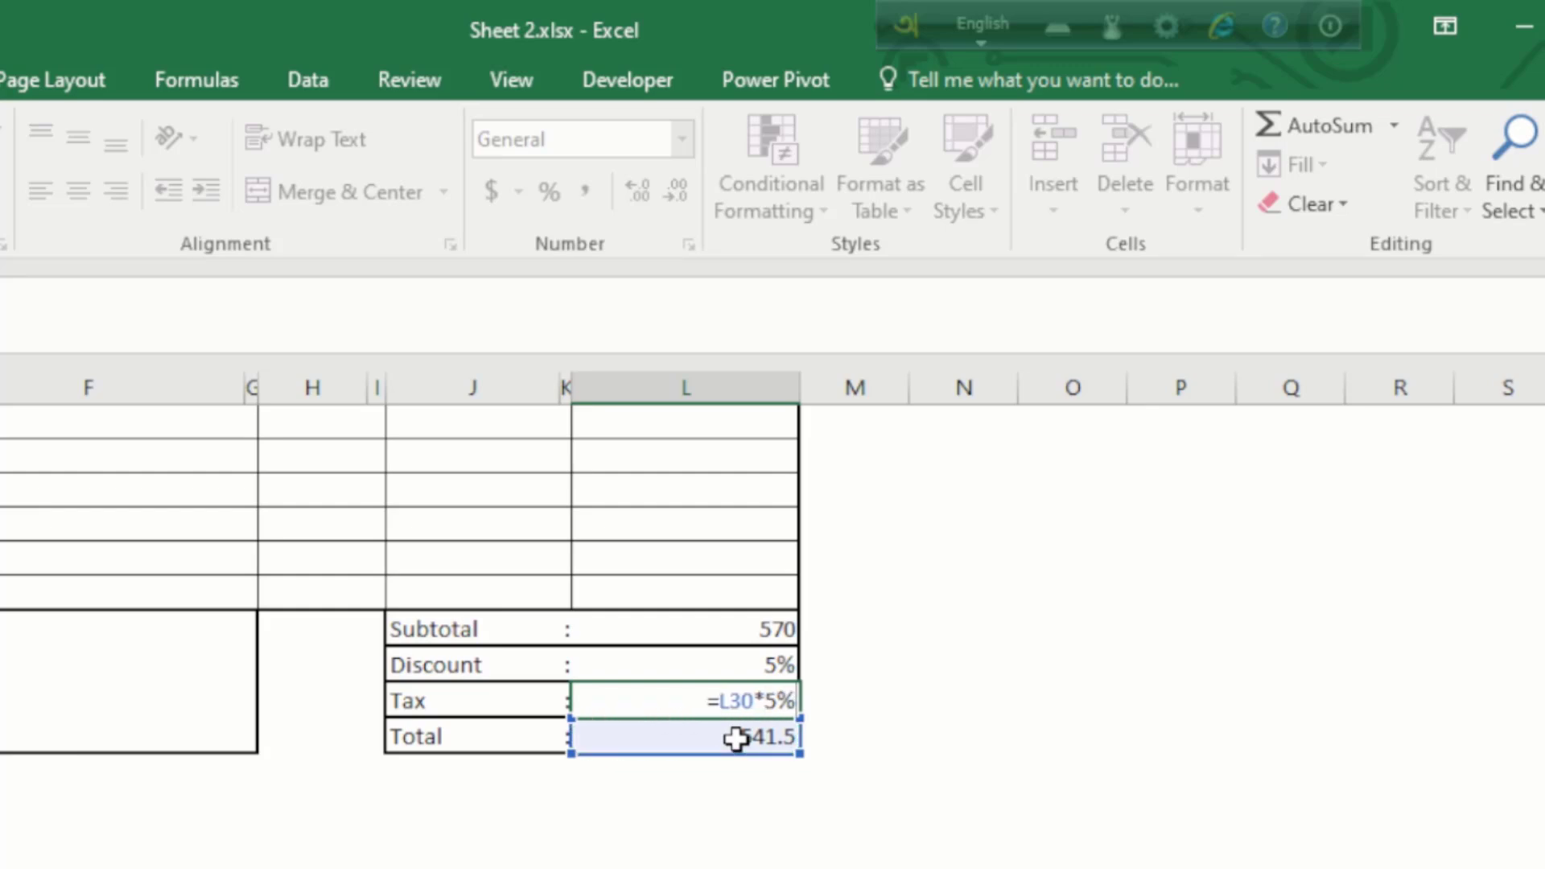
key(Return)
click(754, 691)
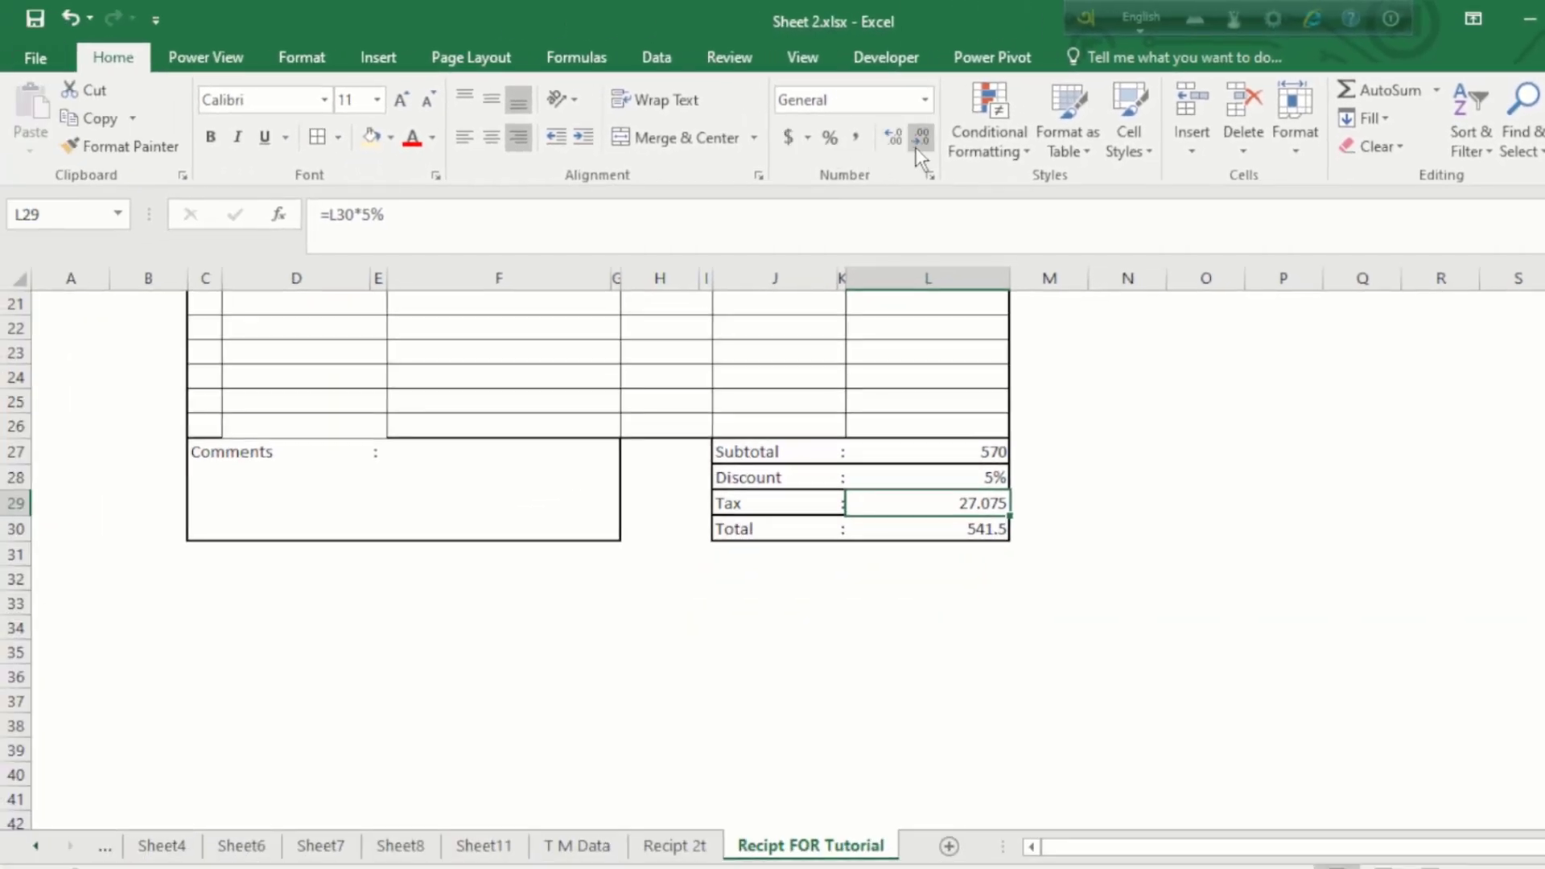
click(921, 134)
click(920, 133)
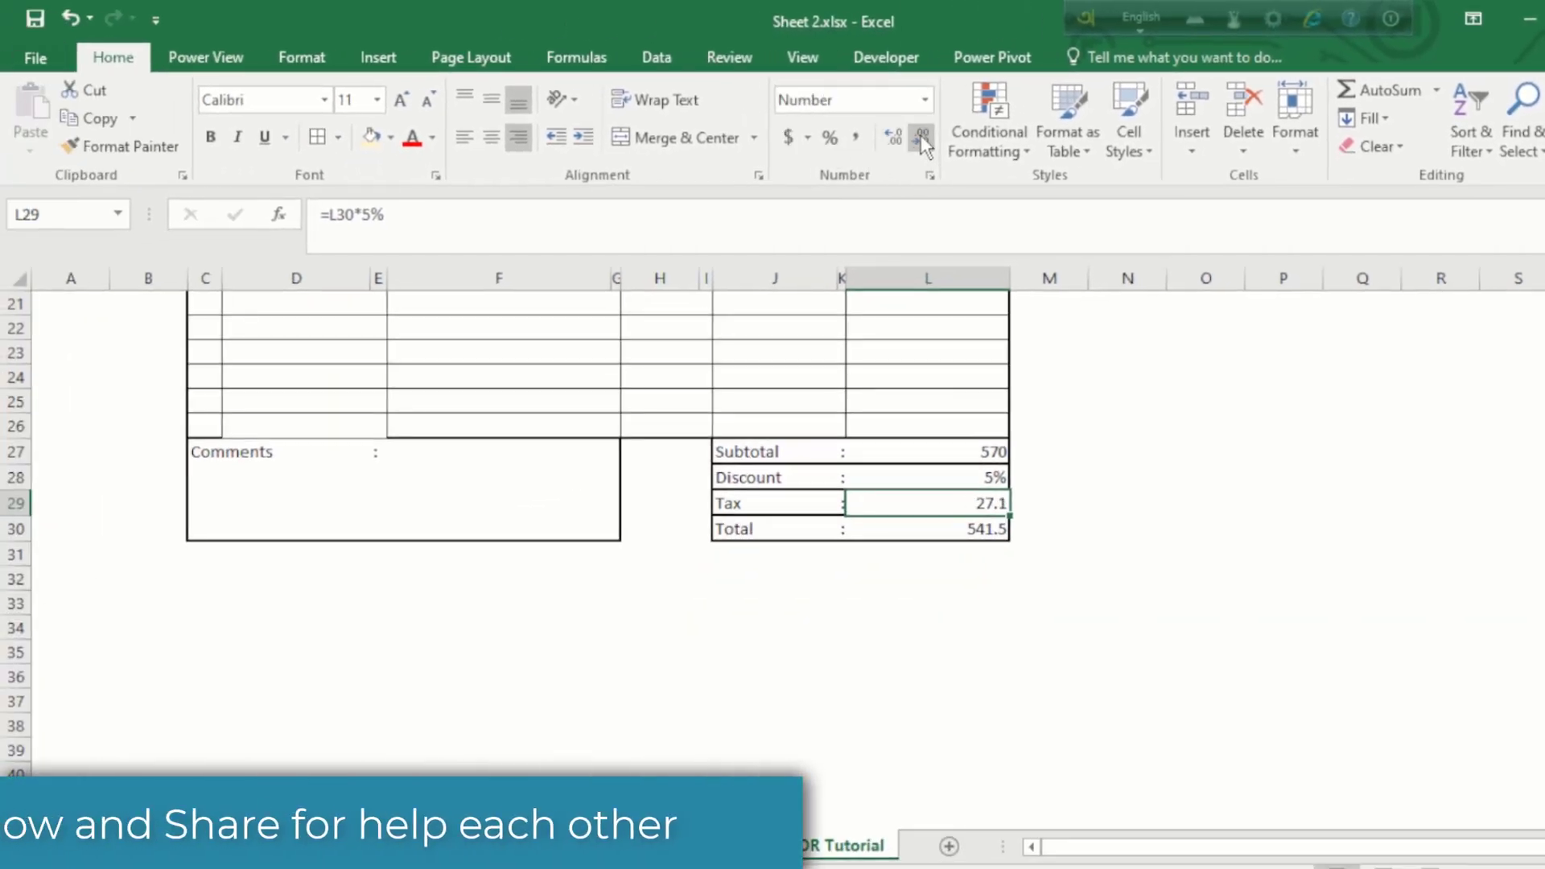
Step: Change the Discount in L28 to 10% and confirm the Total updates to 513
click(983, 477)
text(10%)
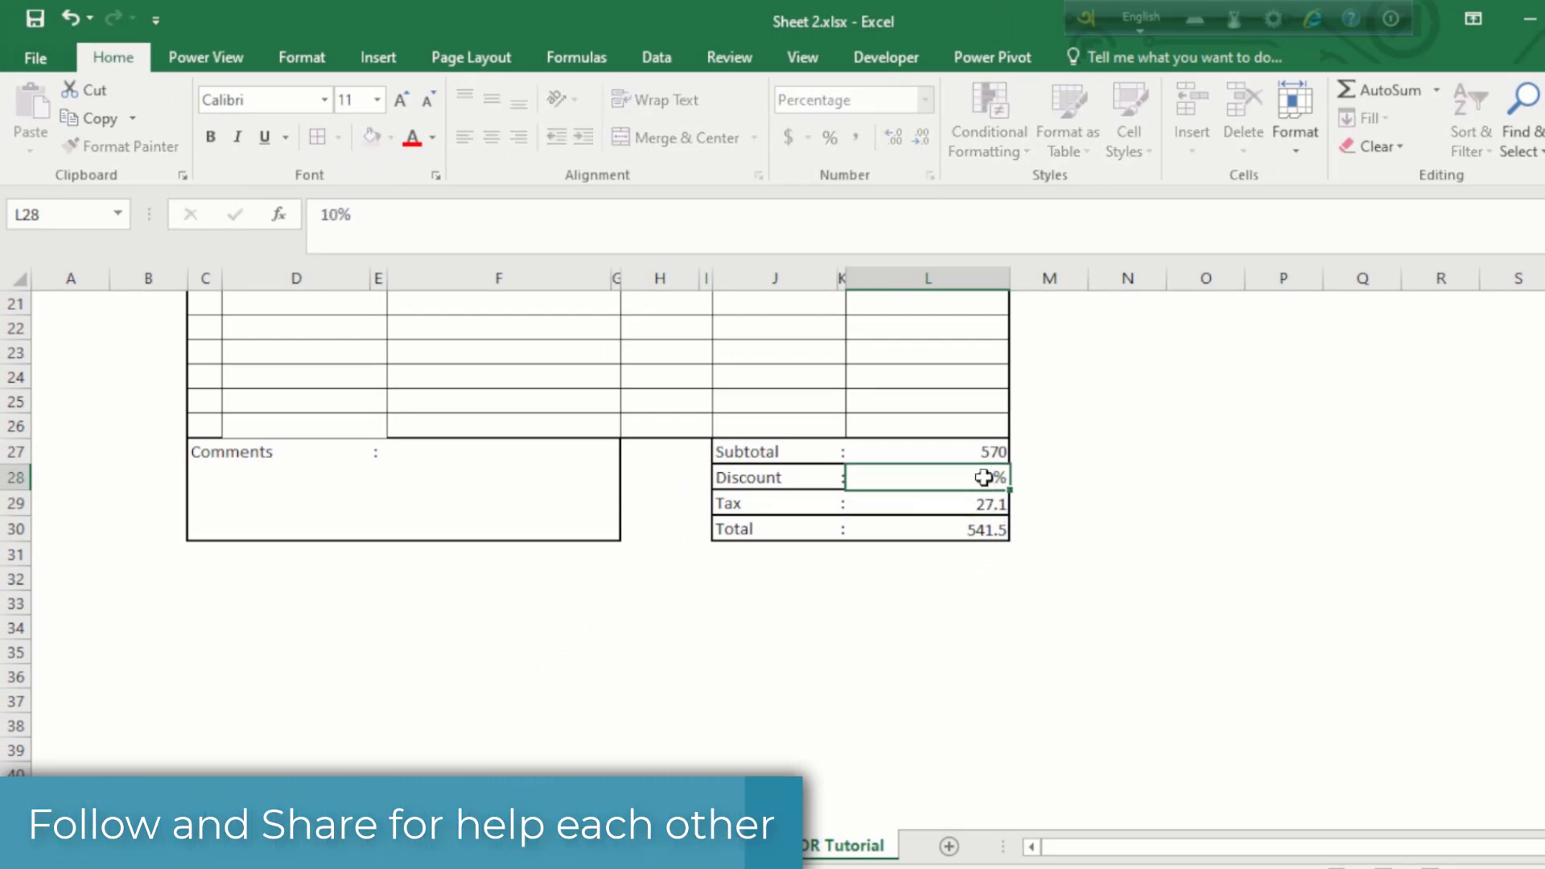
key(Return)
click(991, 528)
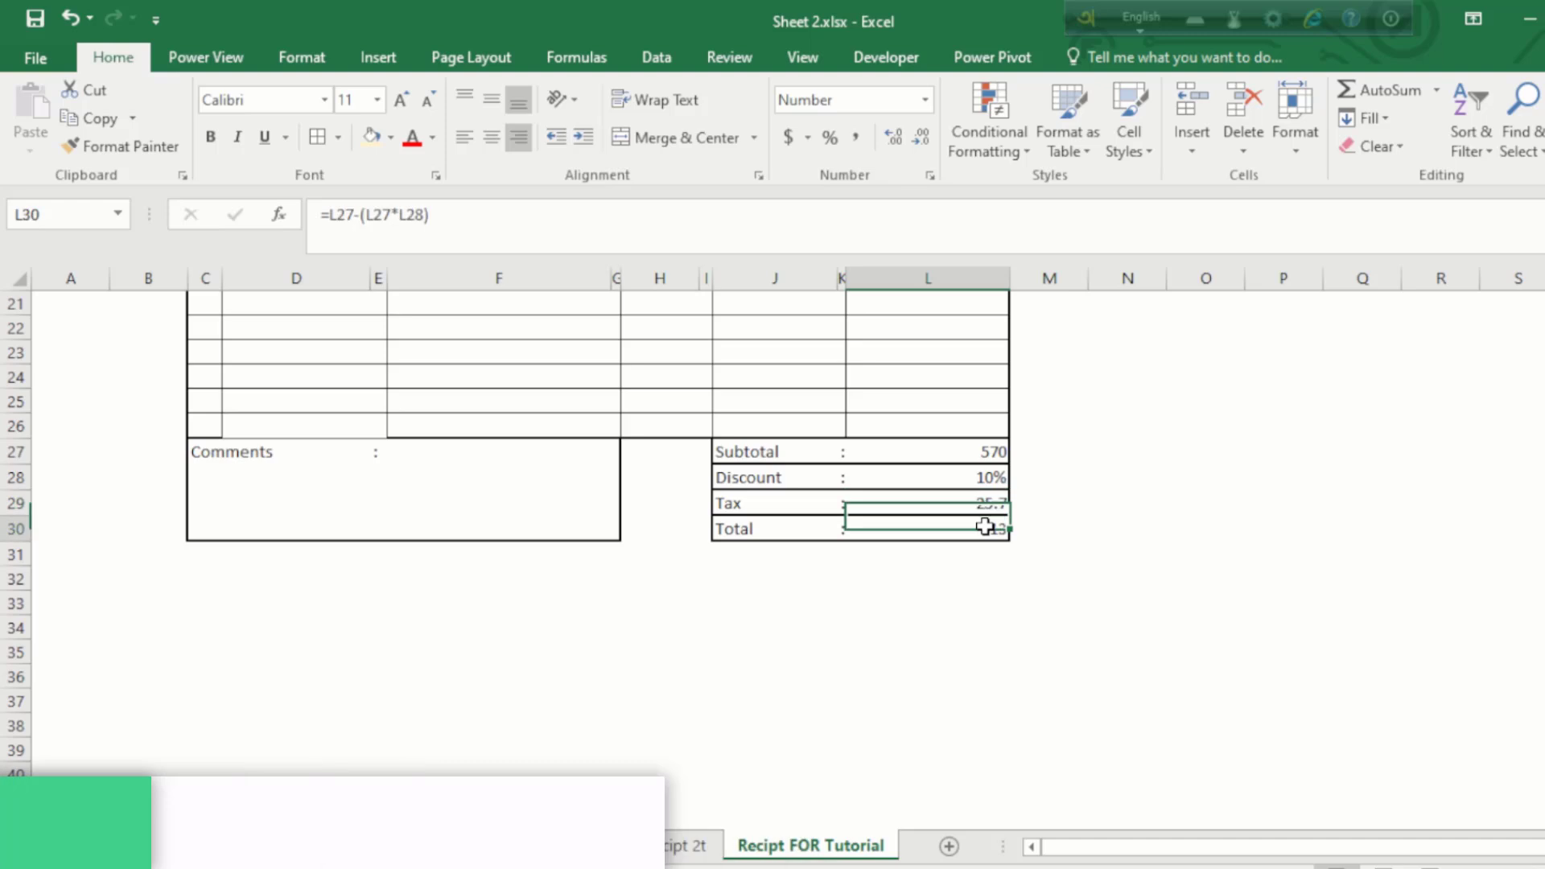
click(981, 476)
click(983, 531)
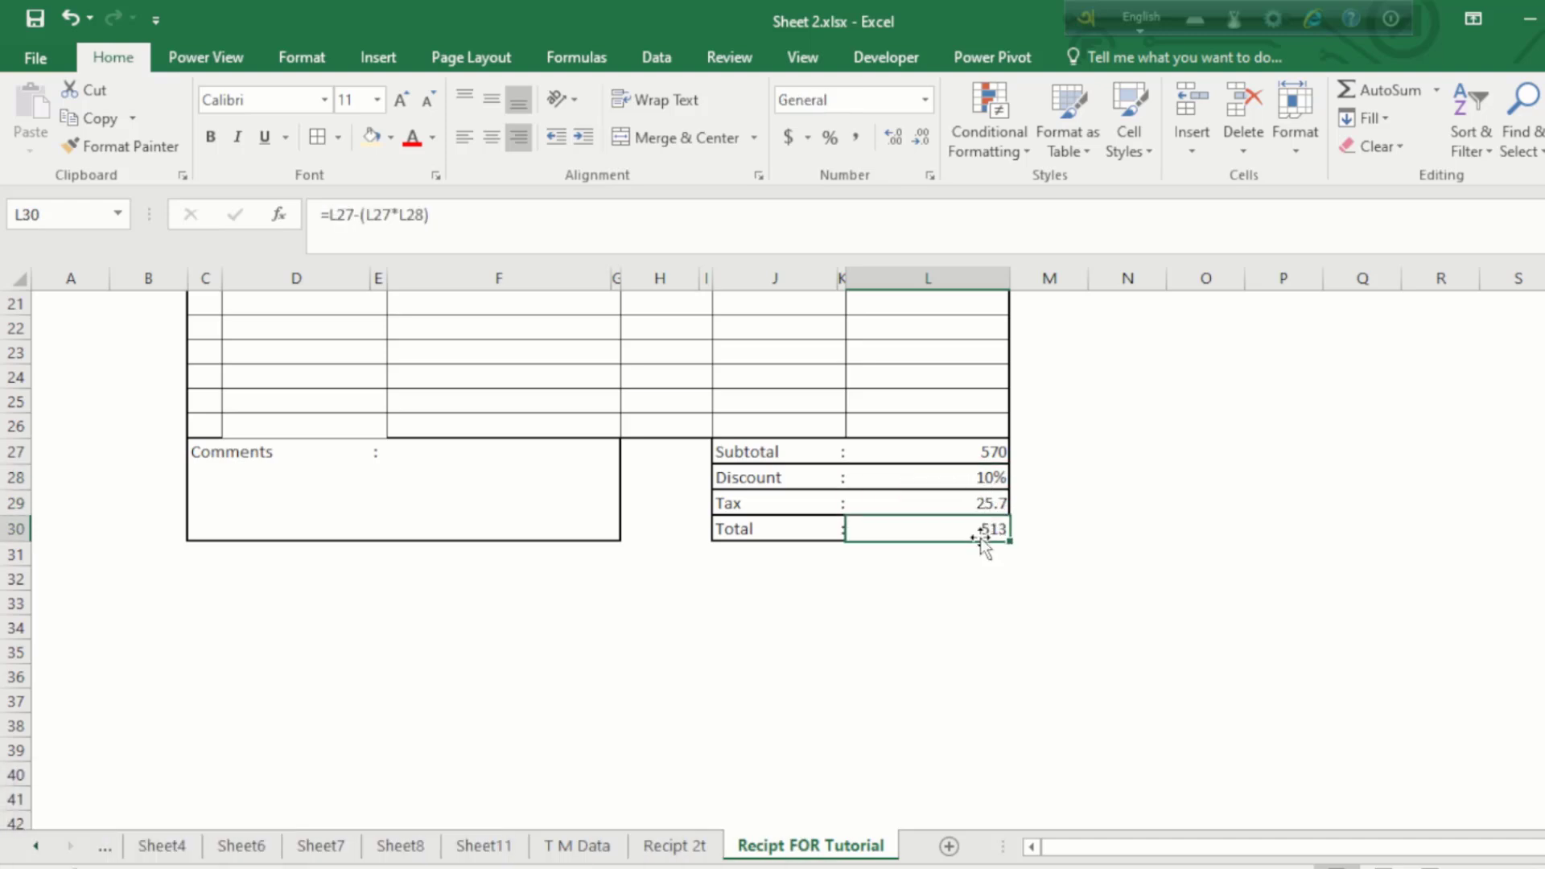
click(980, 473)
scroll(980, 473, up, 6)
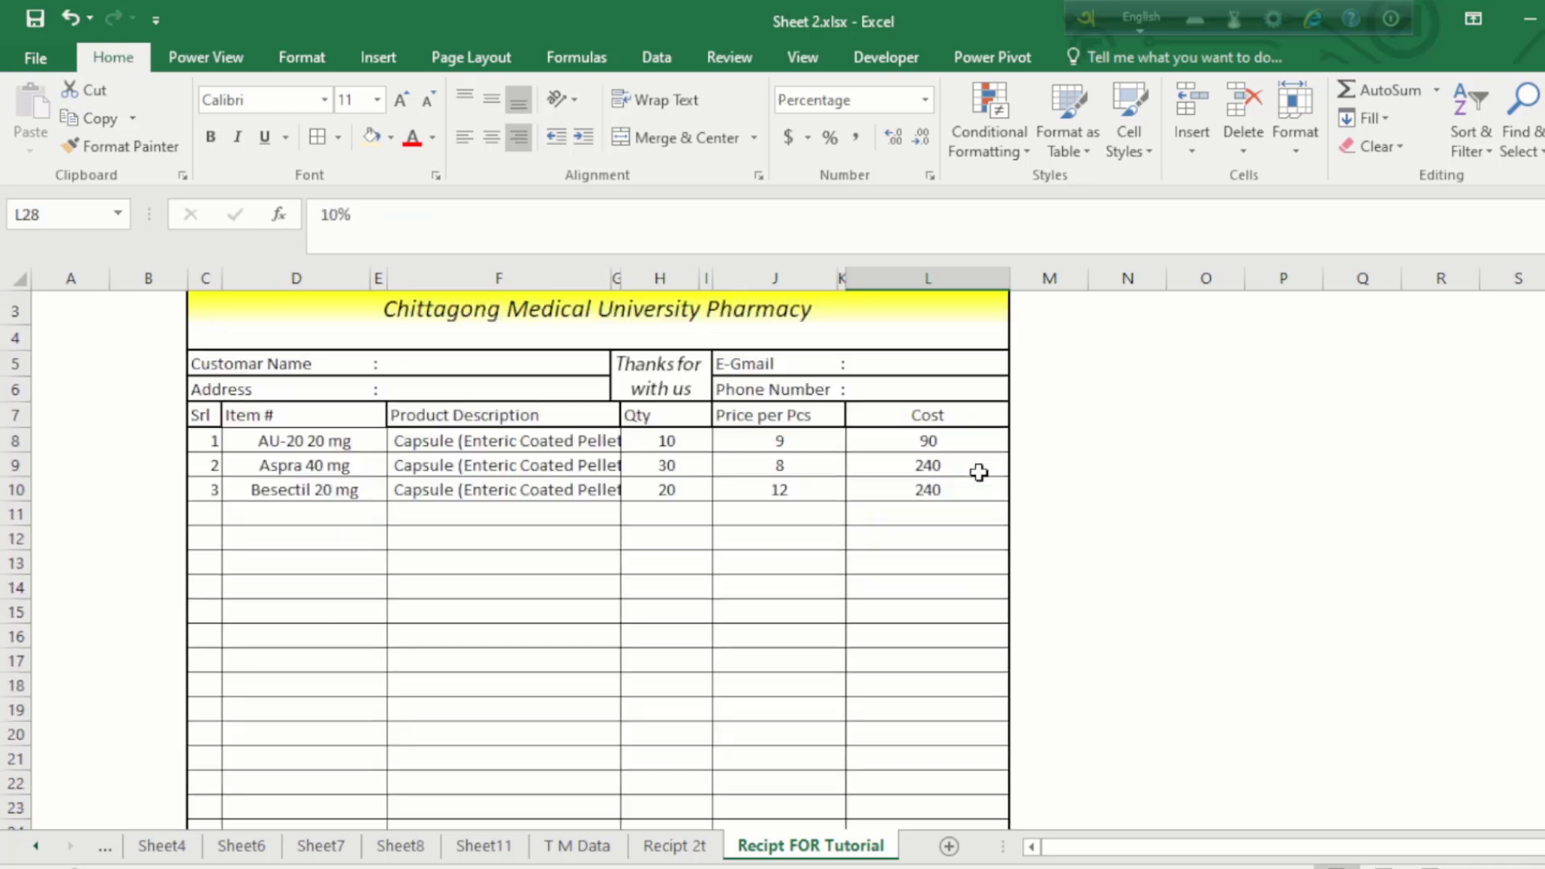
Step: Pick Cosec 40 mg/vial from the item dropdown in D11 as the fourth item
click(292, 527)
click(348, 505)
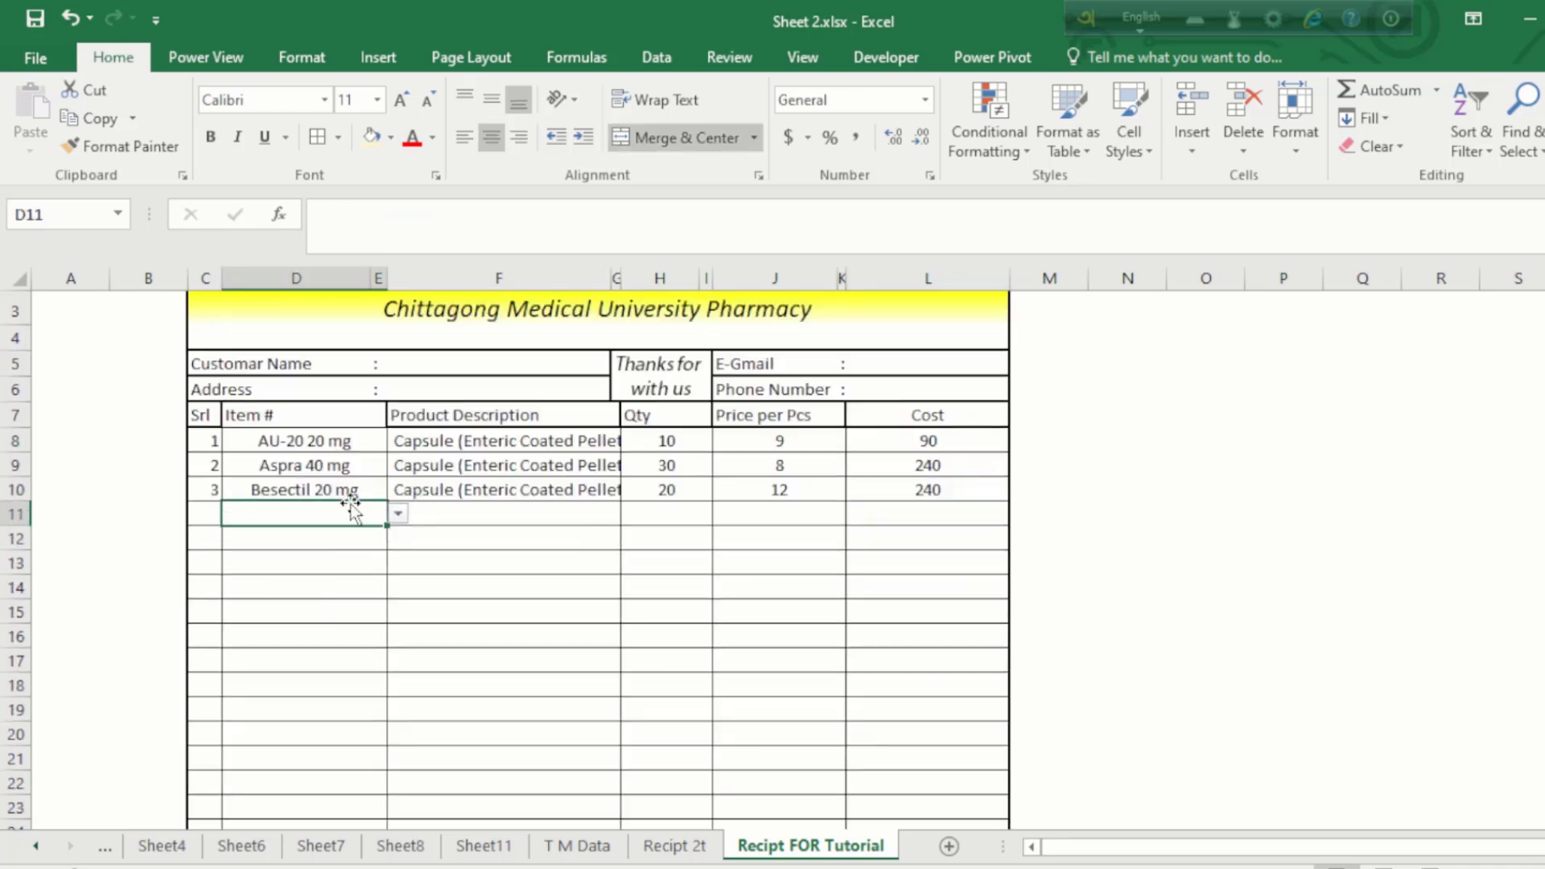
click(397, 515)
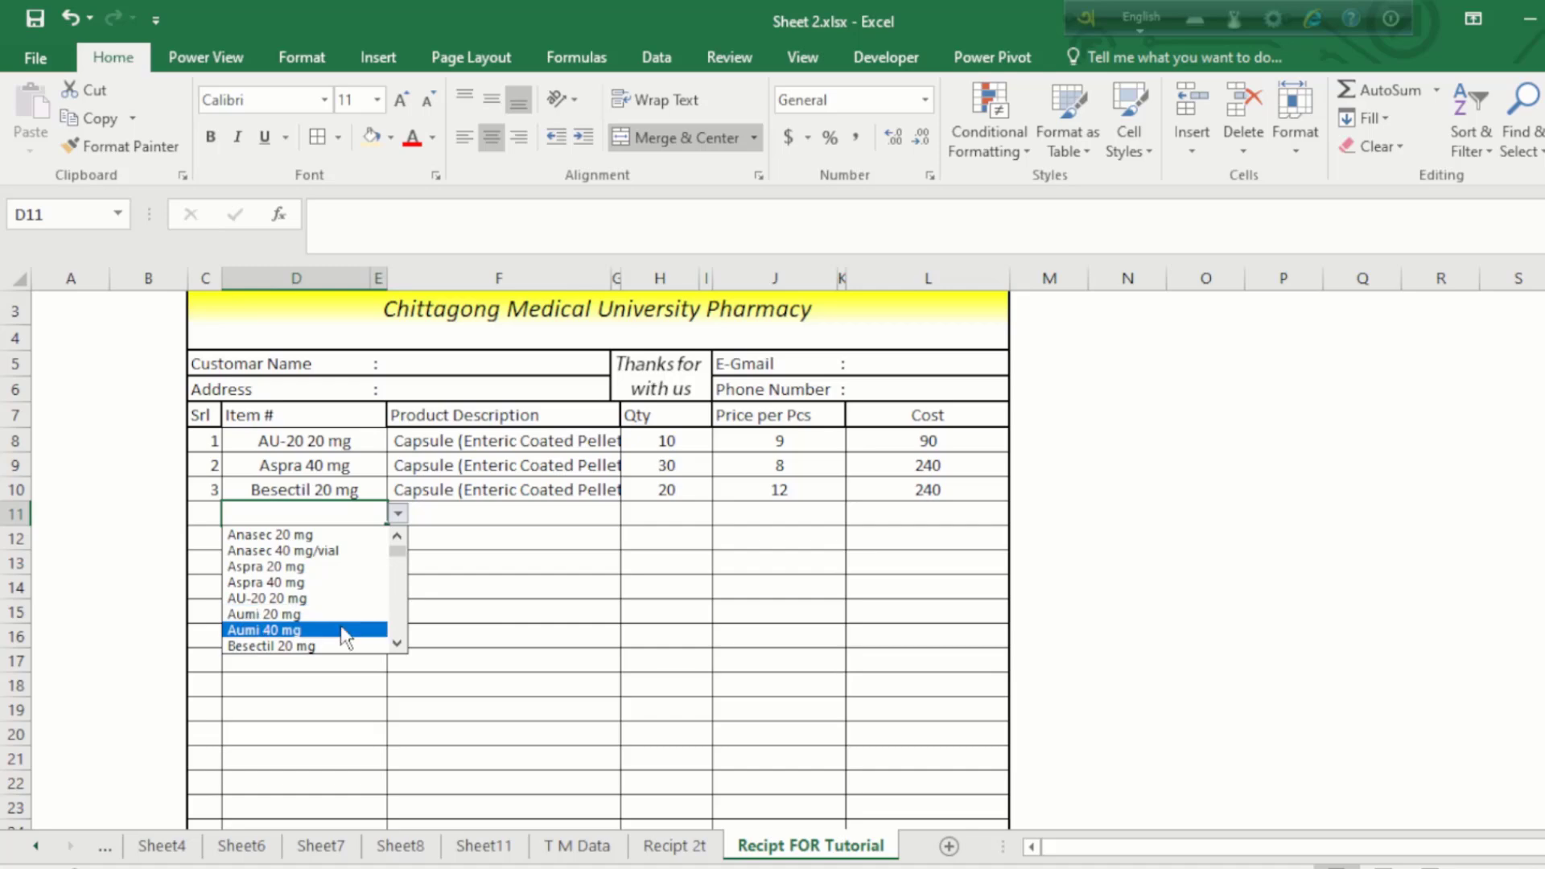
scroll(394, 644, down, 6)
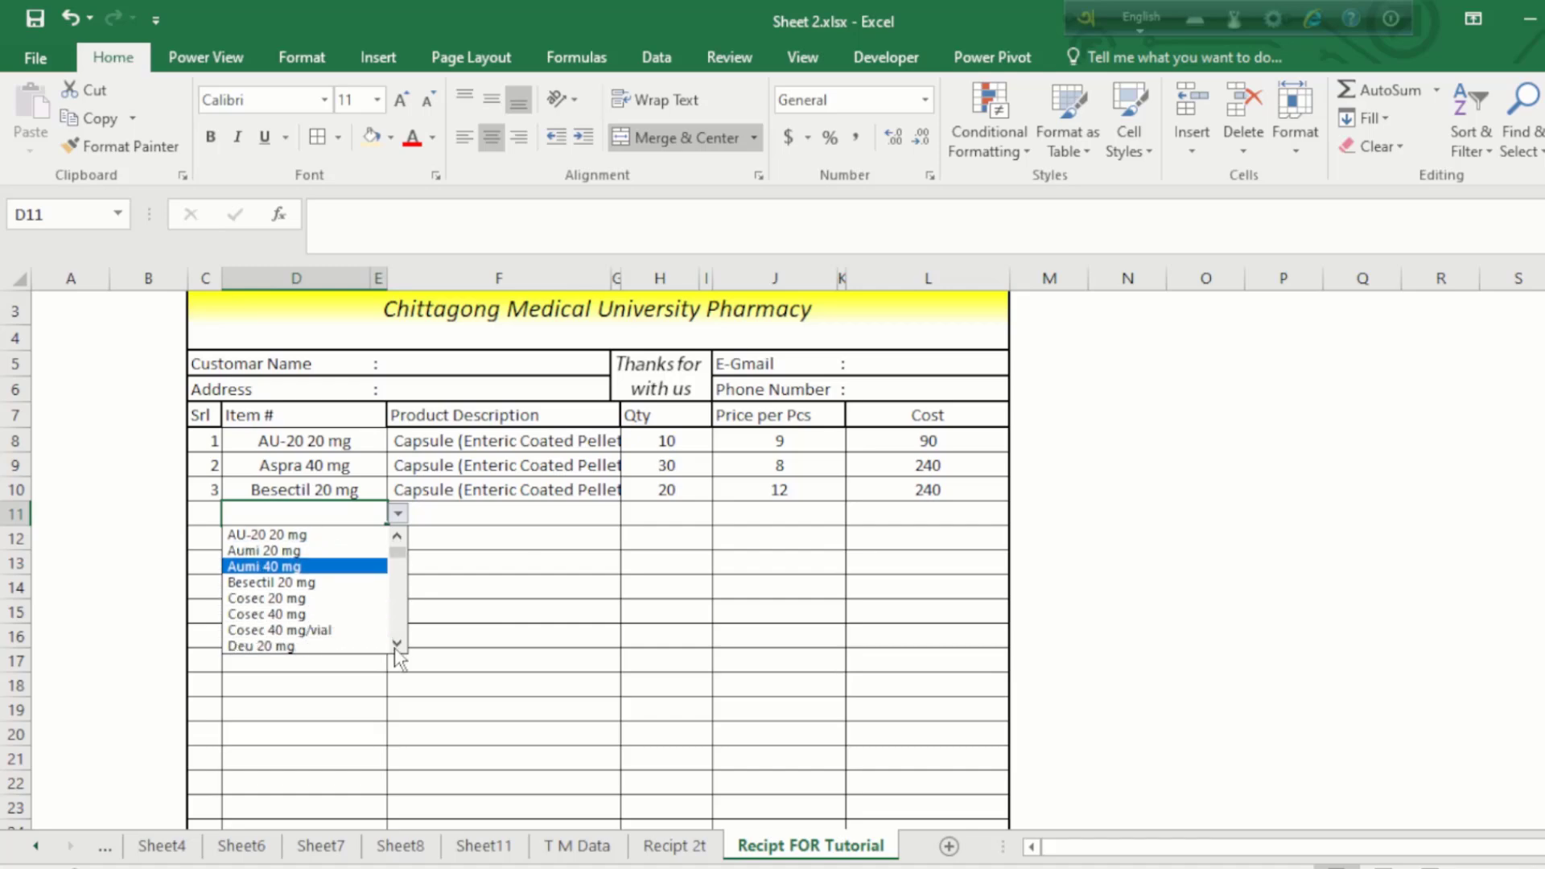
click(289, 602)
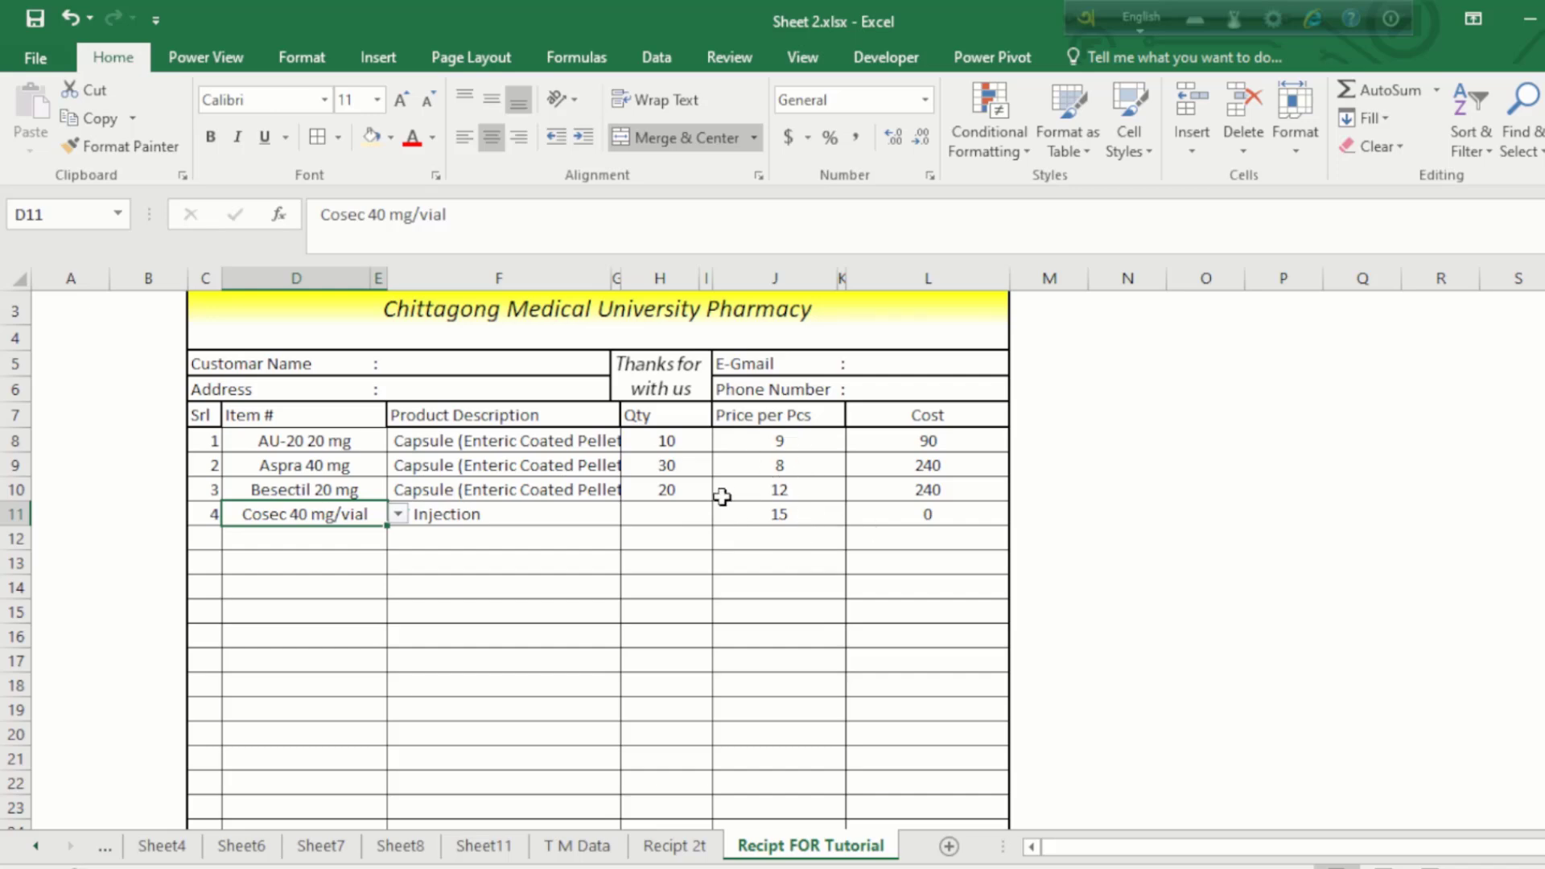
Step: Enter quantity 40 for Cosec in H11, giving a cost of 600, and review the totals
click(688, 515)
text(40)
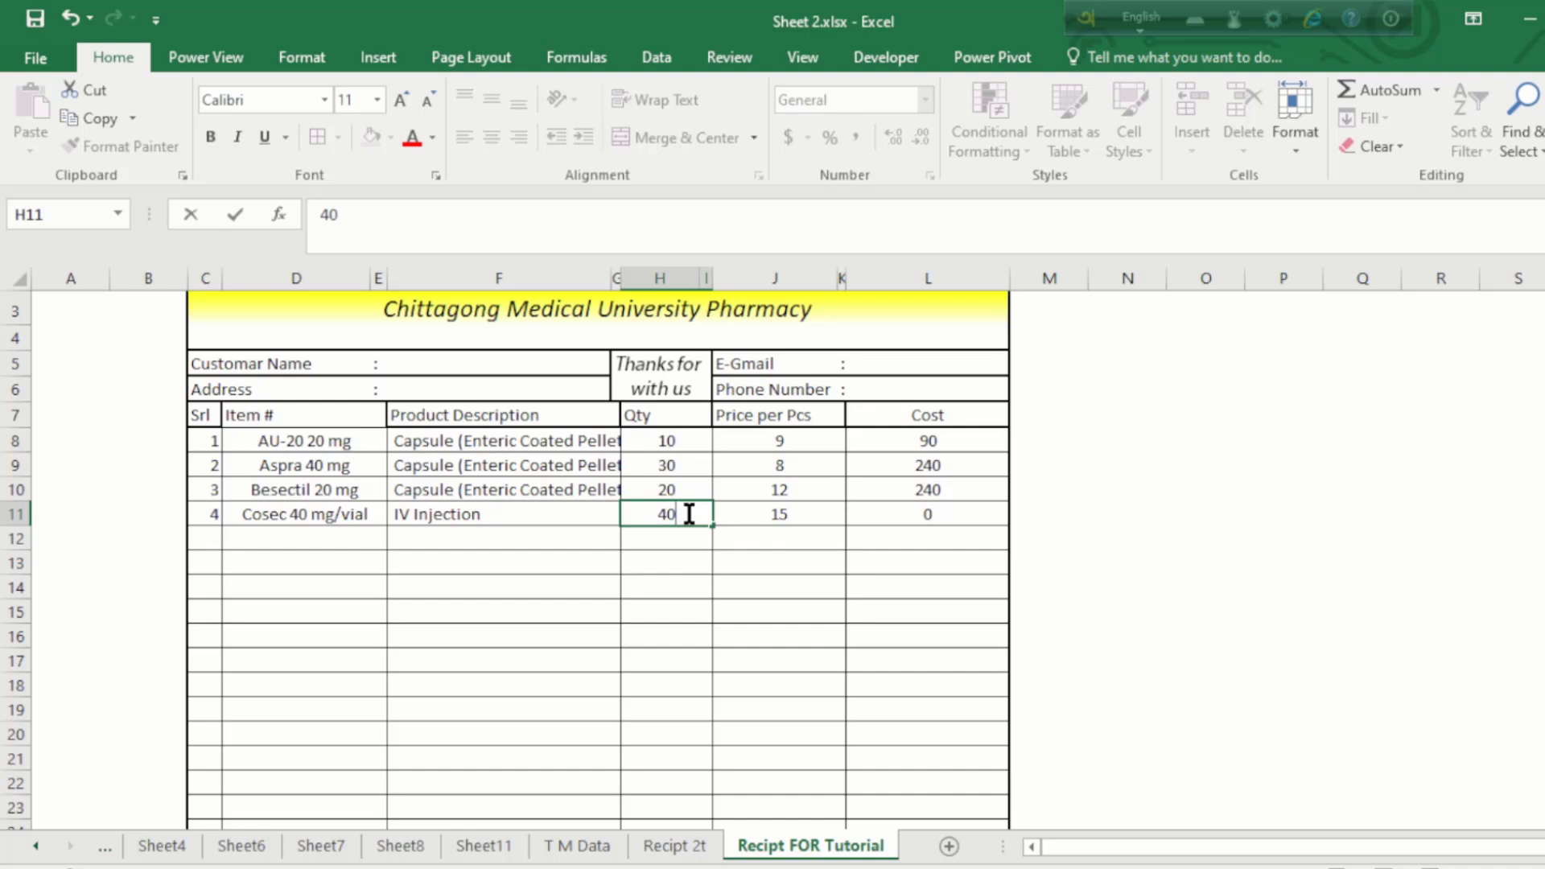
key(Return)
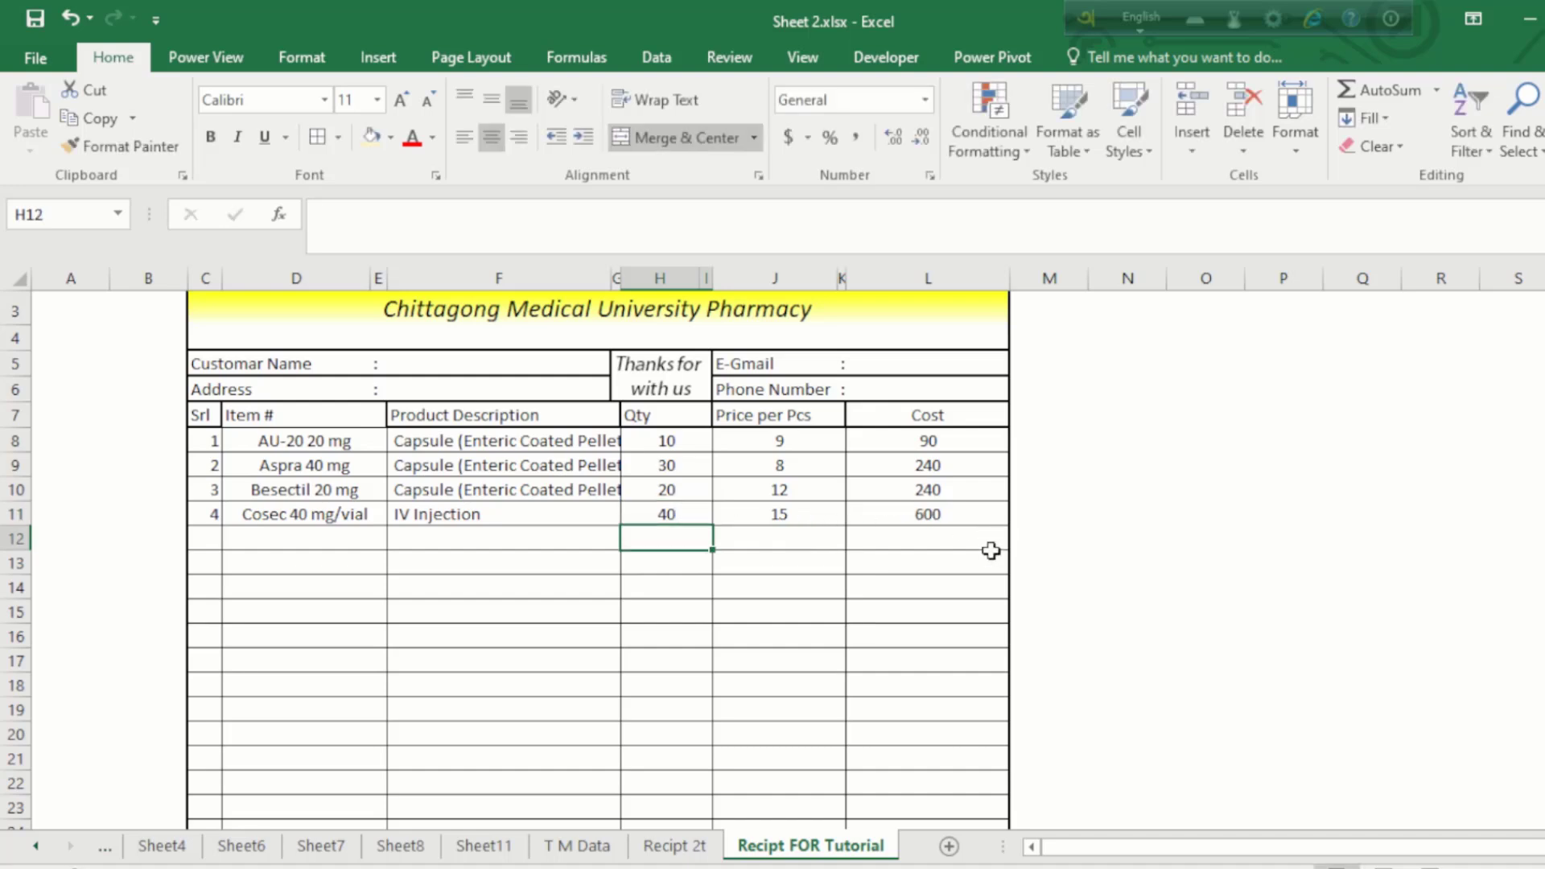
scroll(907, 593, down, 4)
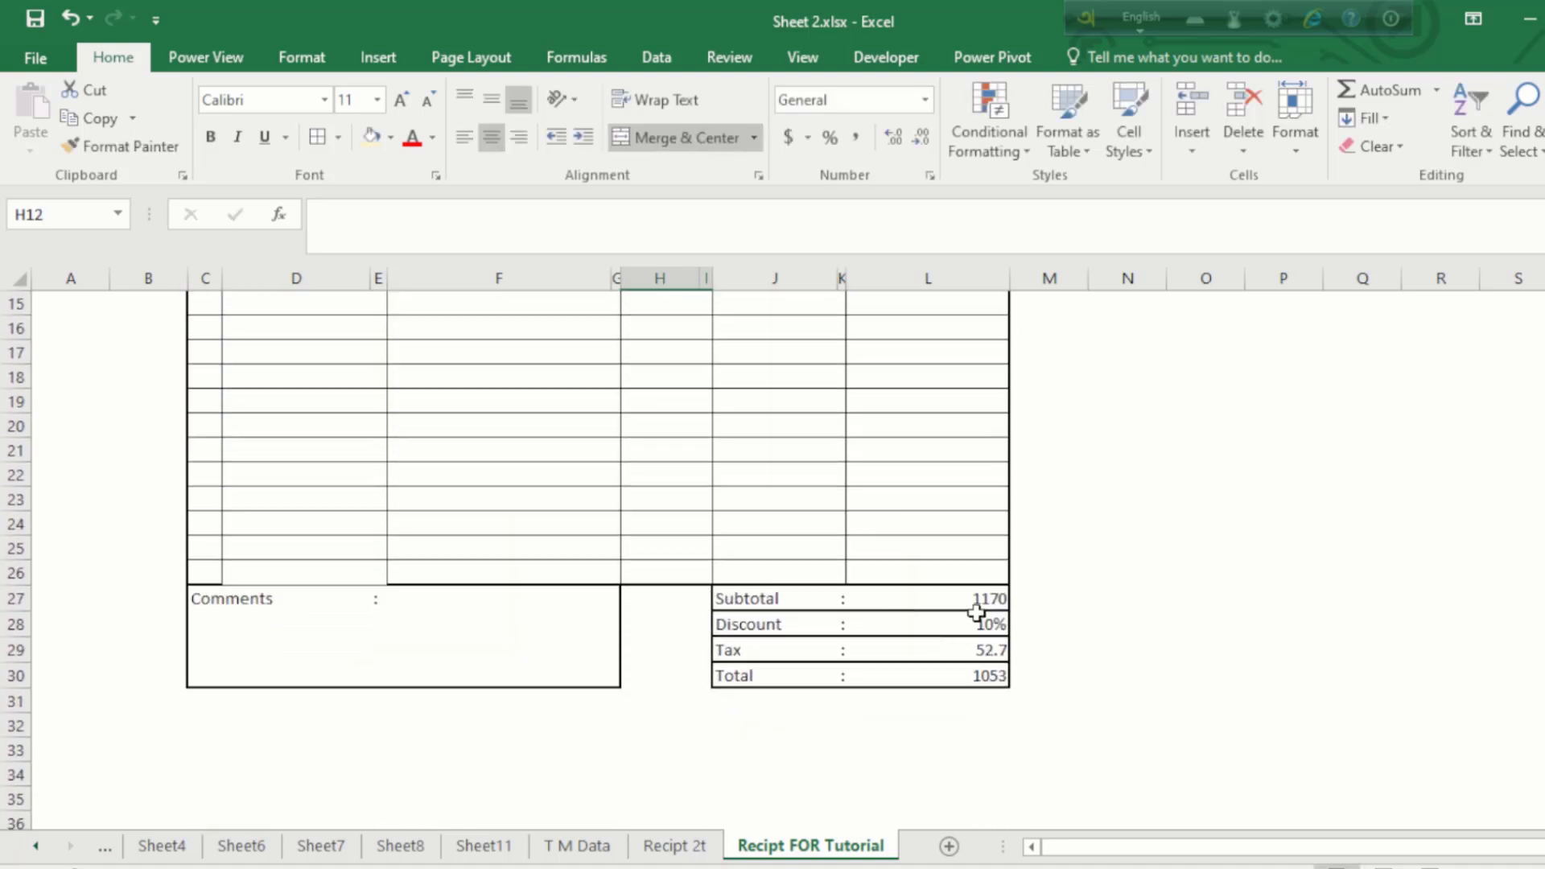
click(976, 617)
click(325, 633)
drag(270, 617, 514, 645)
scroll(515, 647, up, 5)
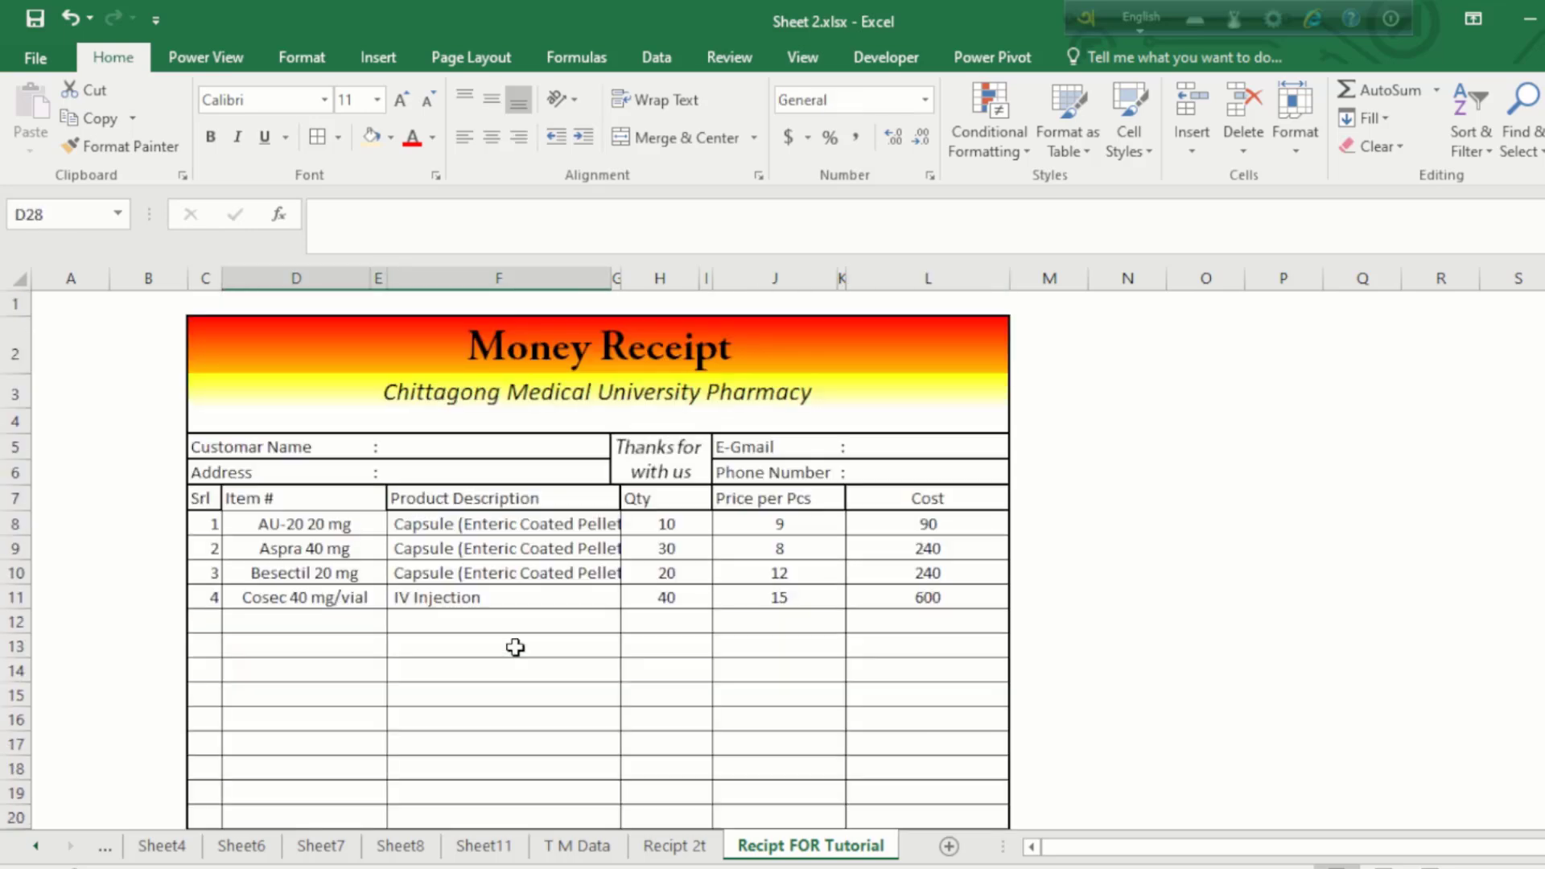
Step: Enter the customer's name in F5 and address in F6
click(478, 448)
text(Ha)
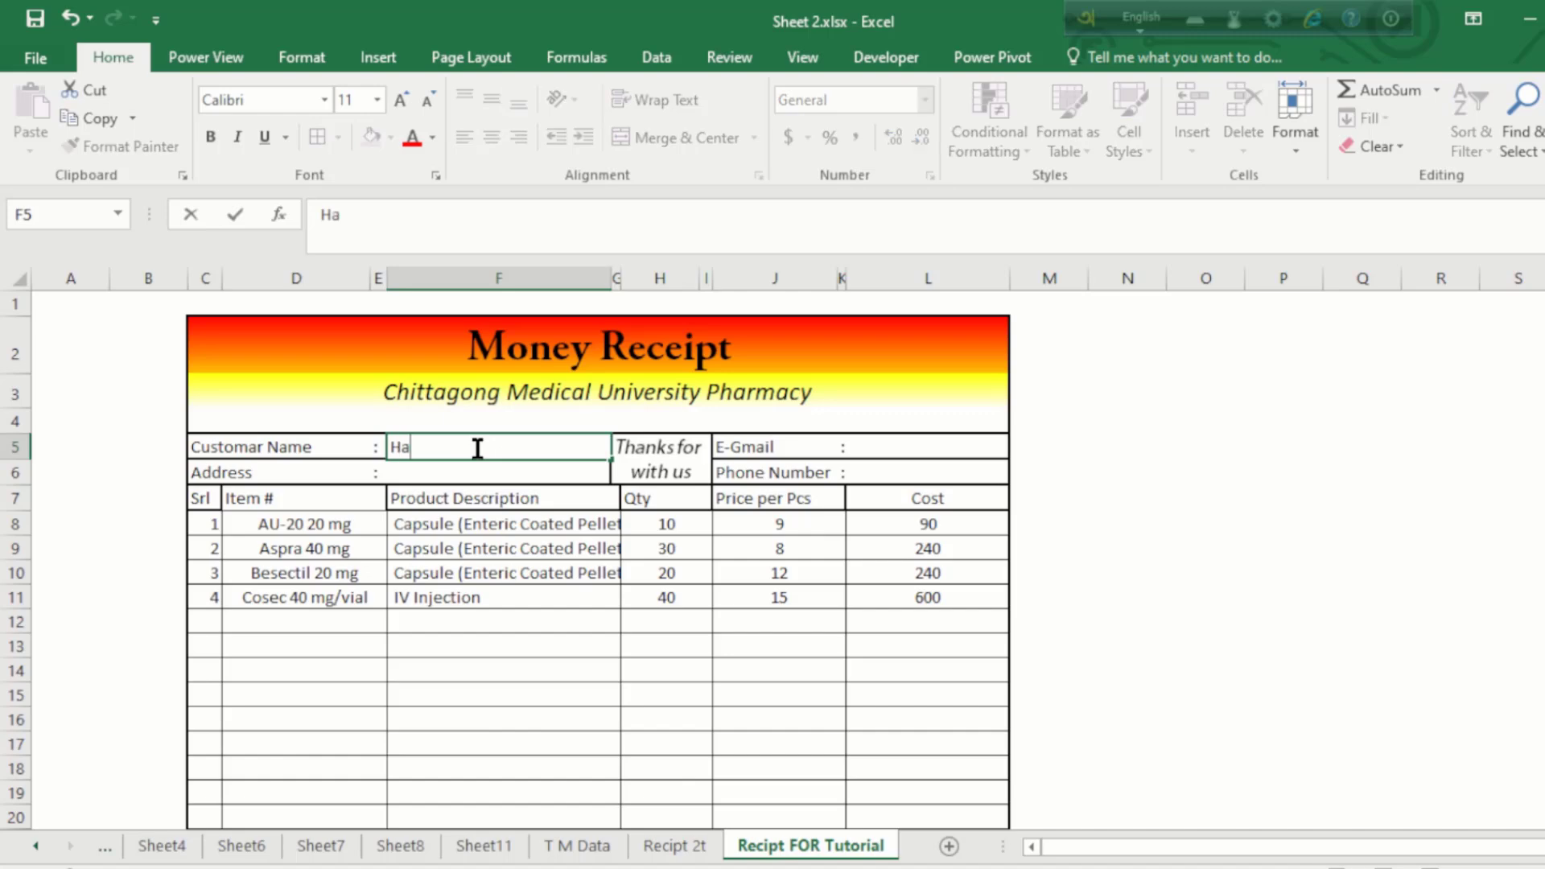
text(bib)
key(Return)
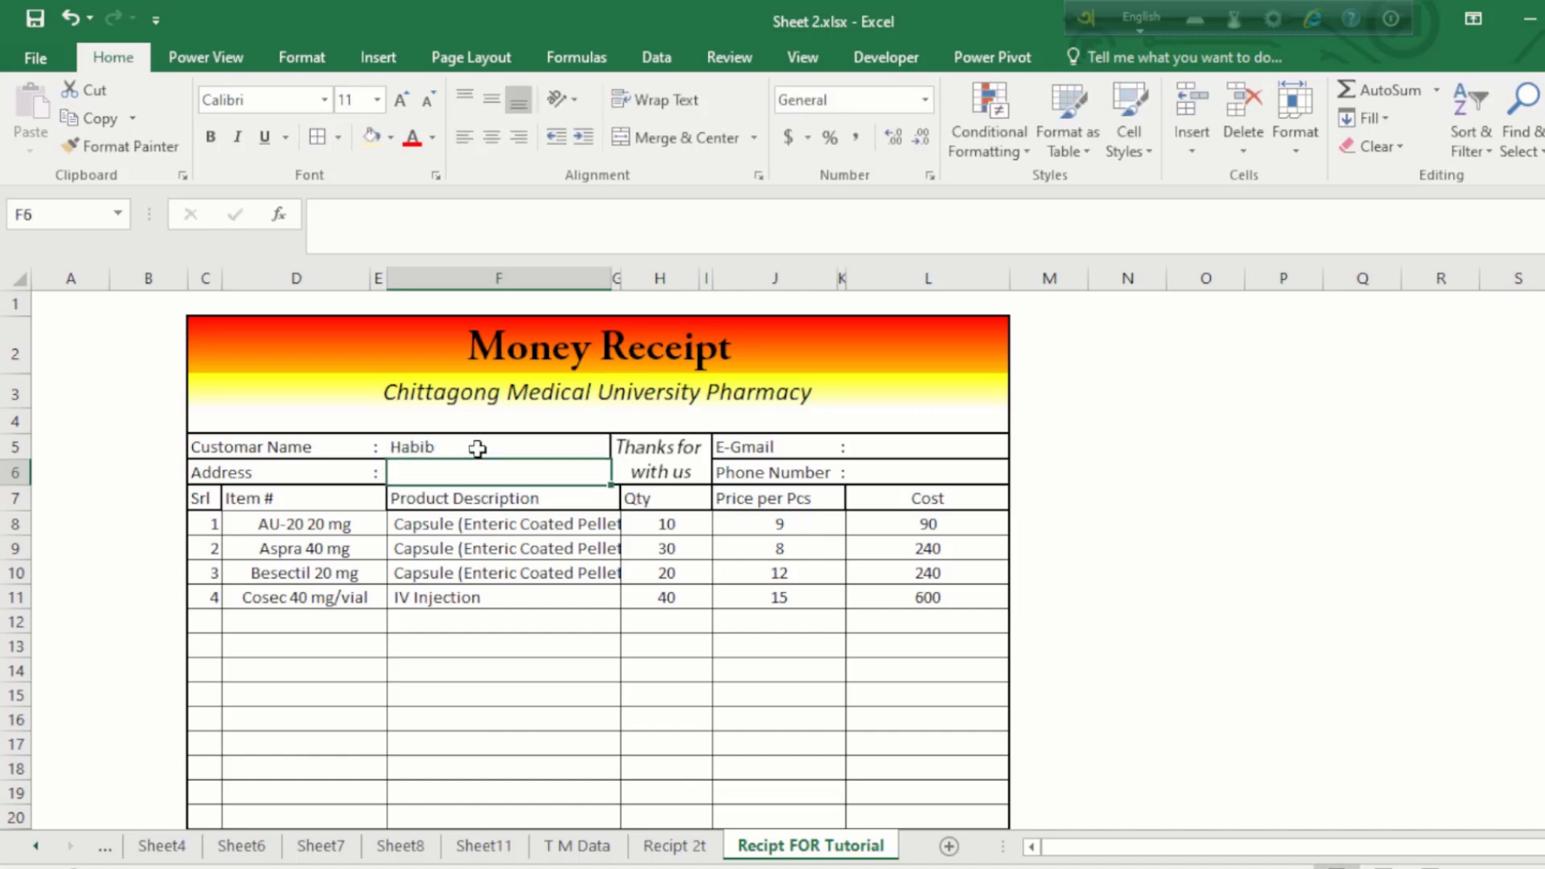
text(Nabinago)
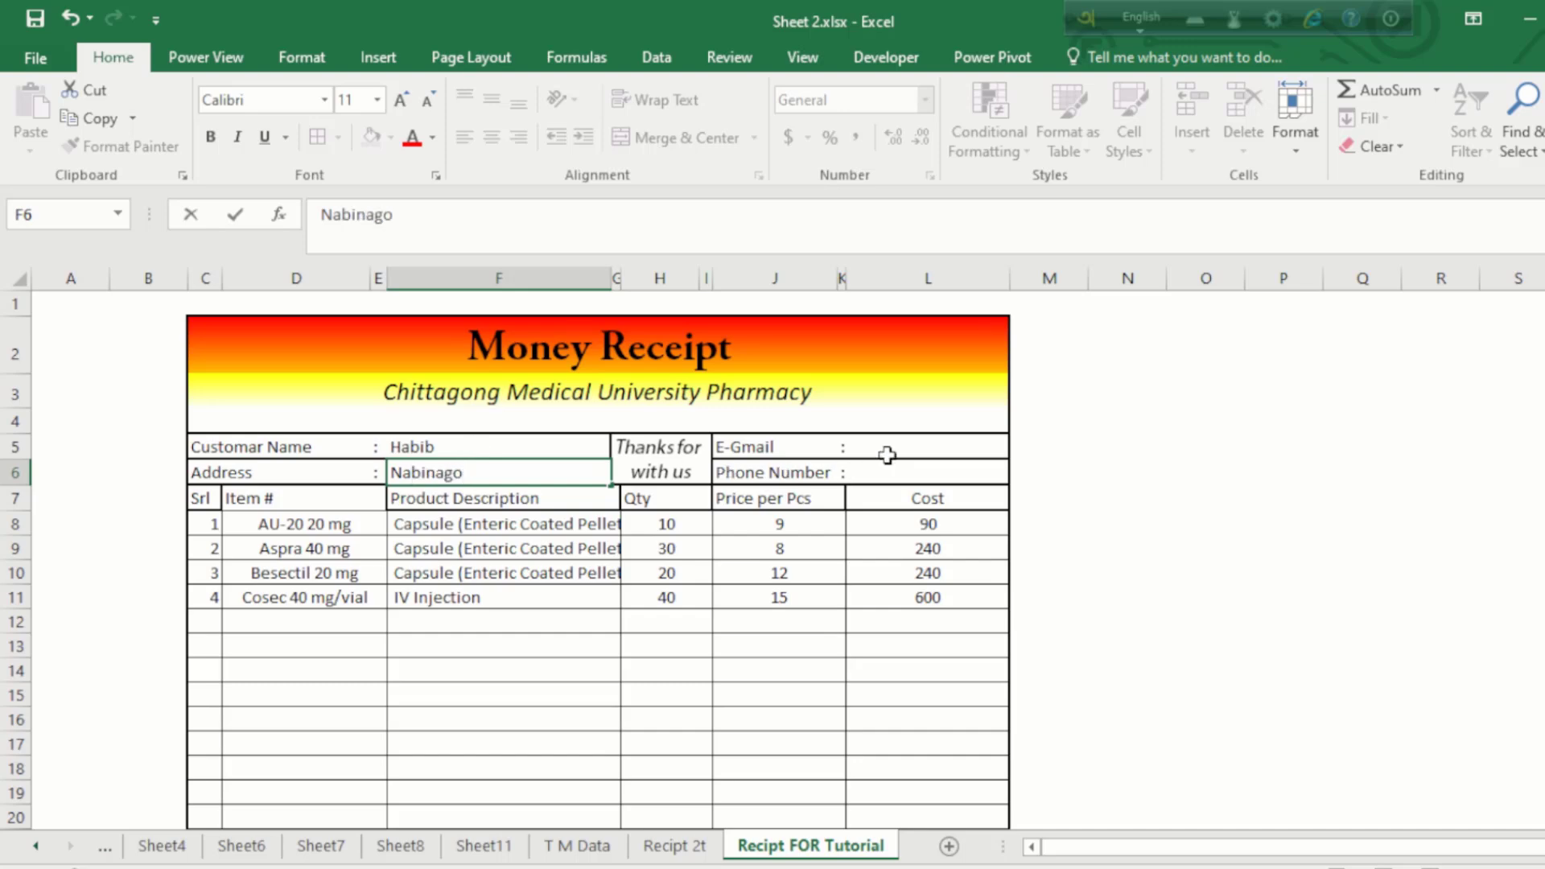
Step: Fill in the customer's e-mail in L5 and phone number in L6
click(887, 456)
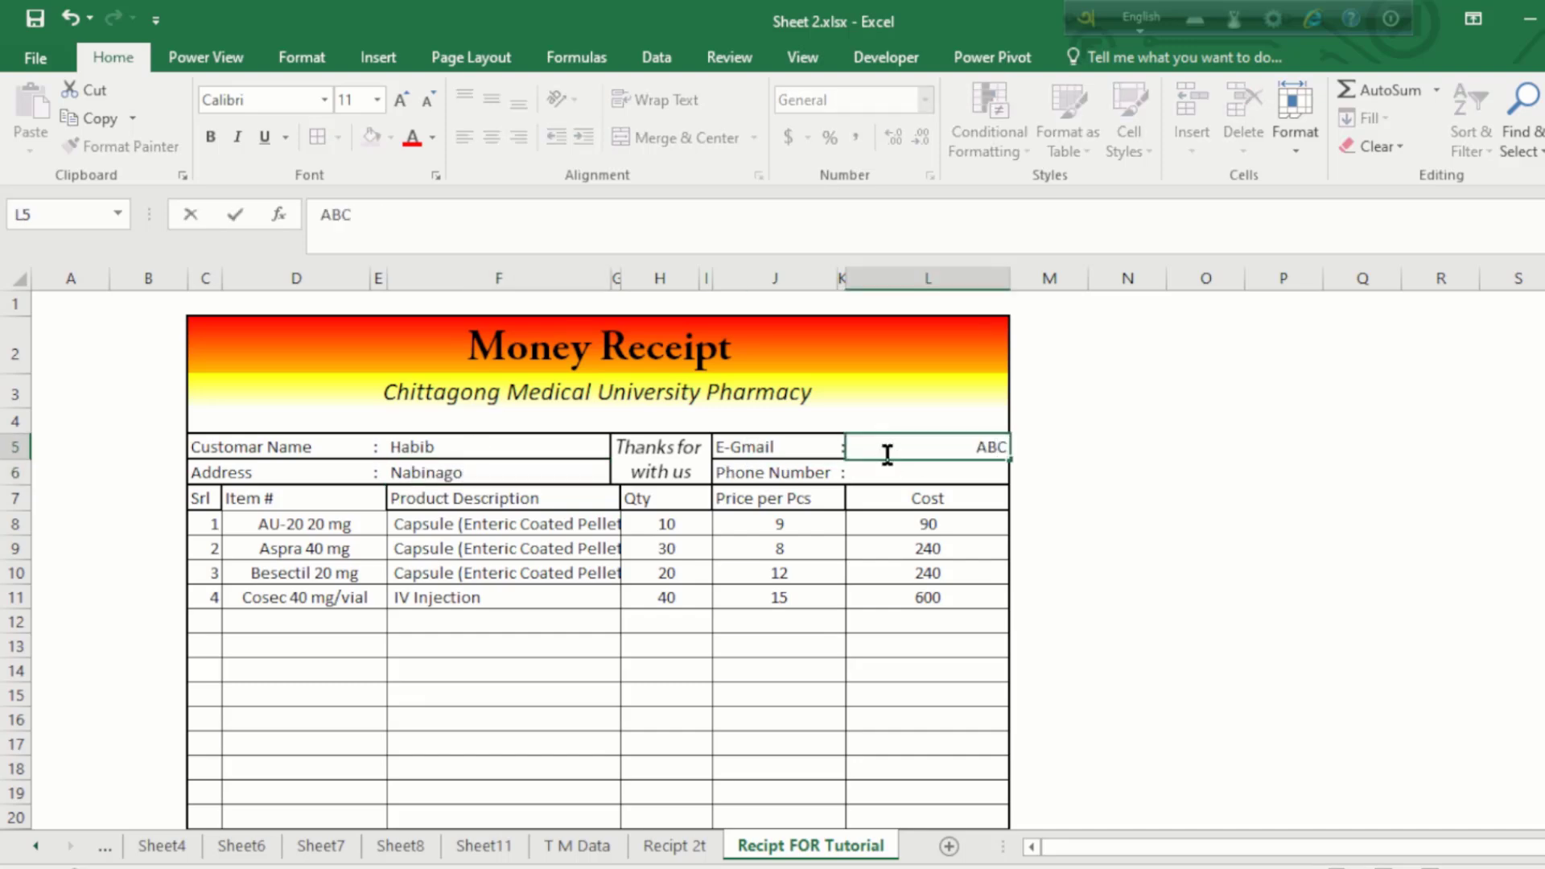
key(Return)
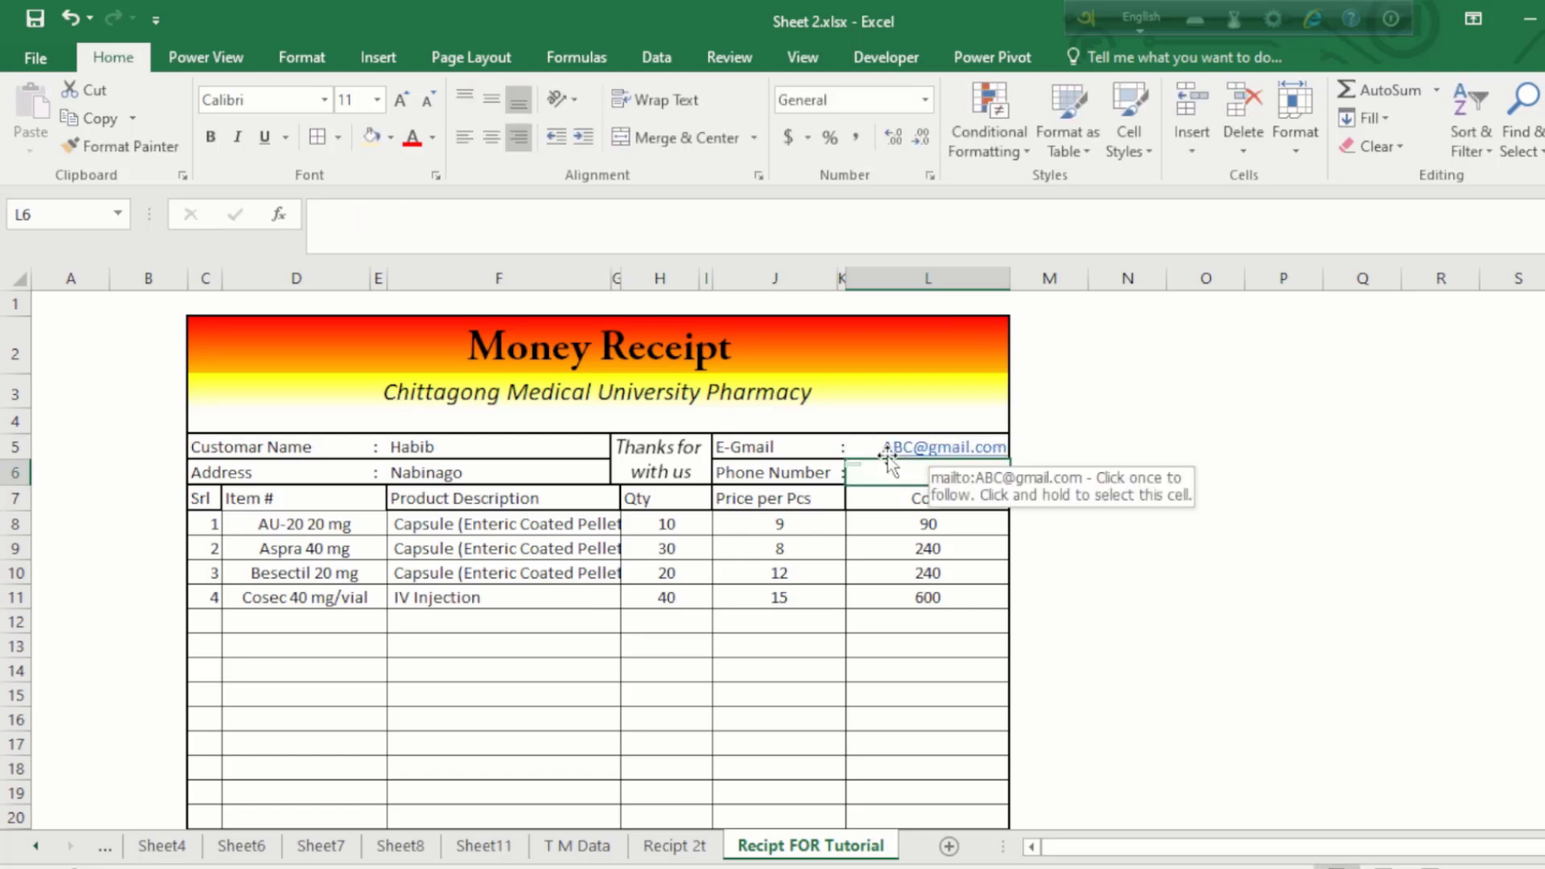
text(3242424)
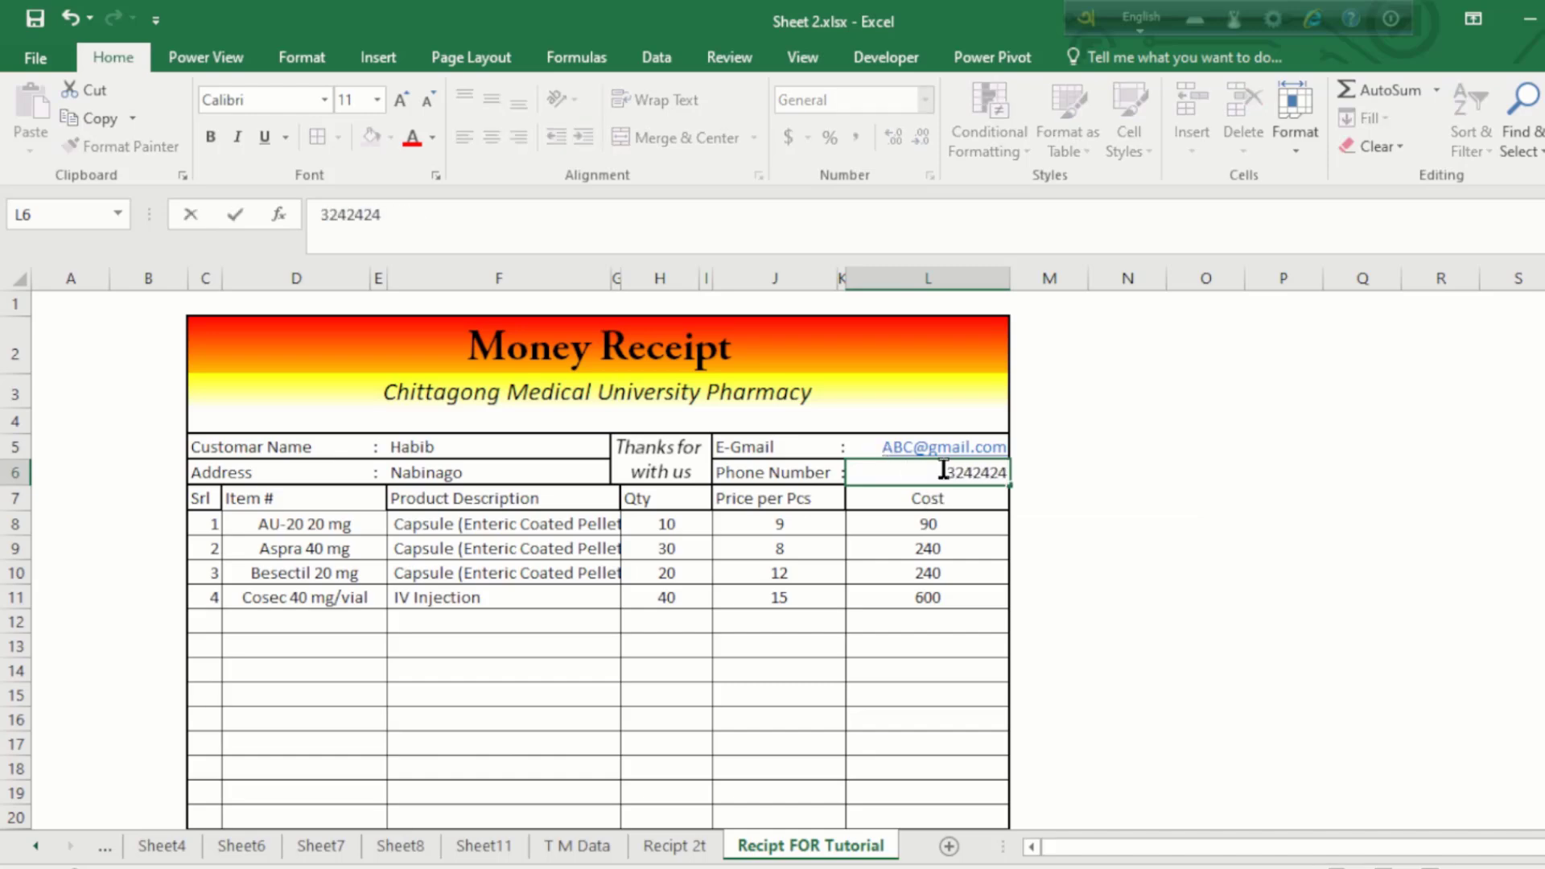
key(Return)
click(925, 549)
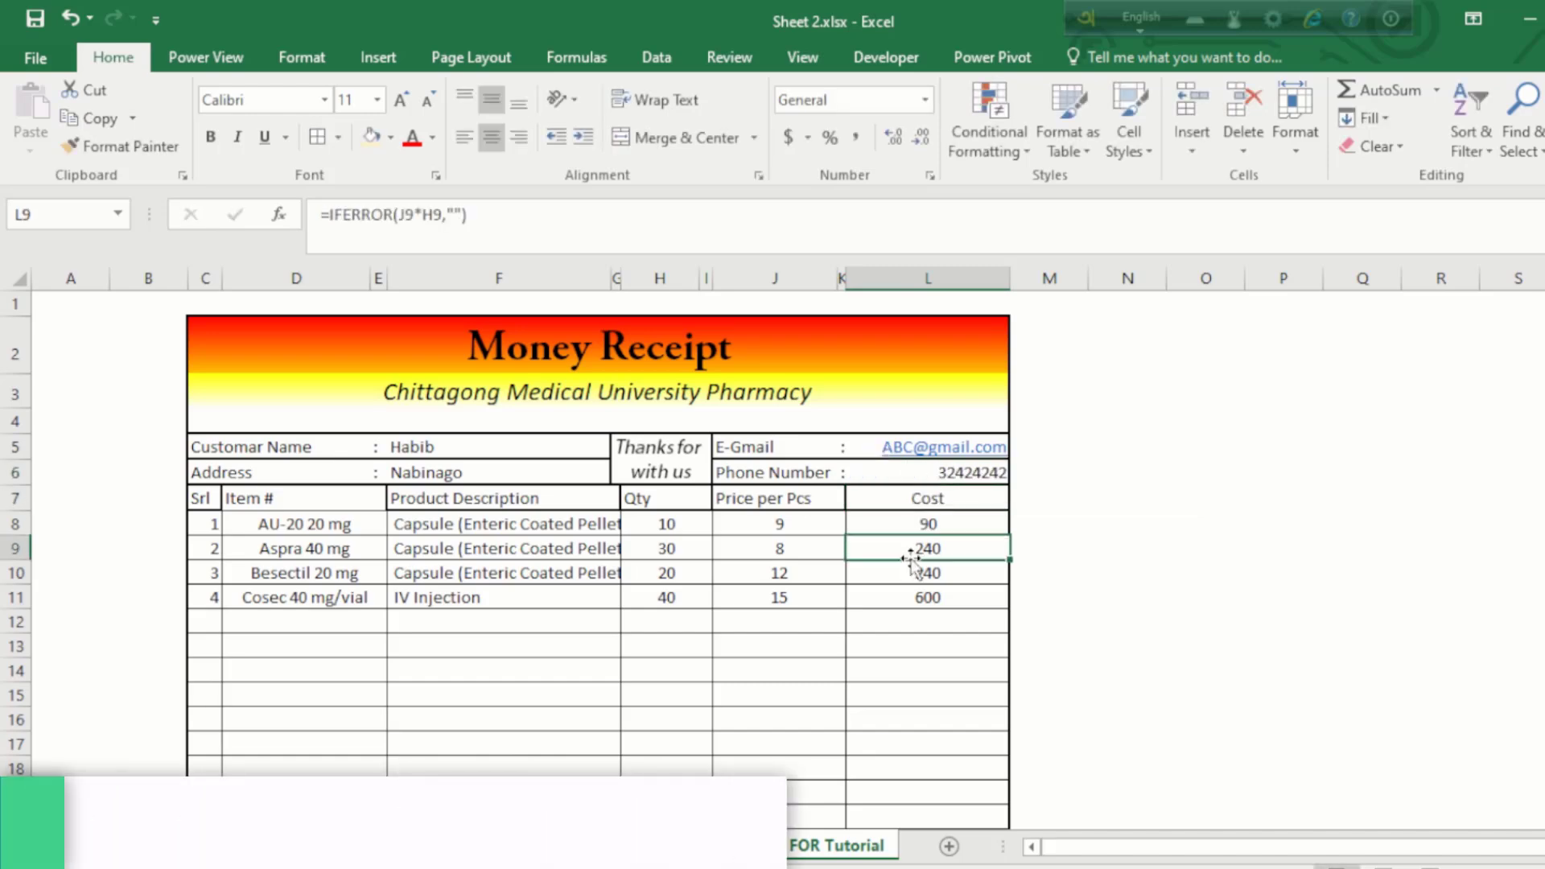
Step: Set C2:L31 as the print area via Page Layout and open the print preview
drag(224, 335, 750, 644)
scroll(751, 644, up, 4)
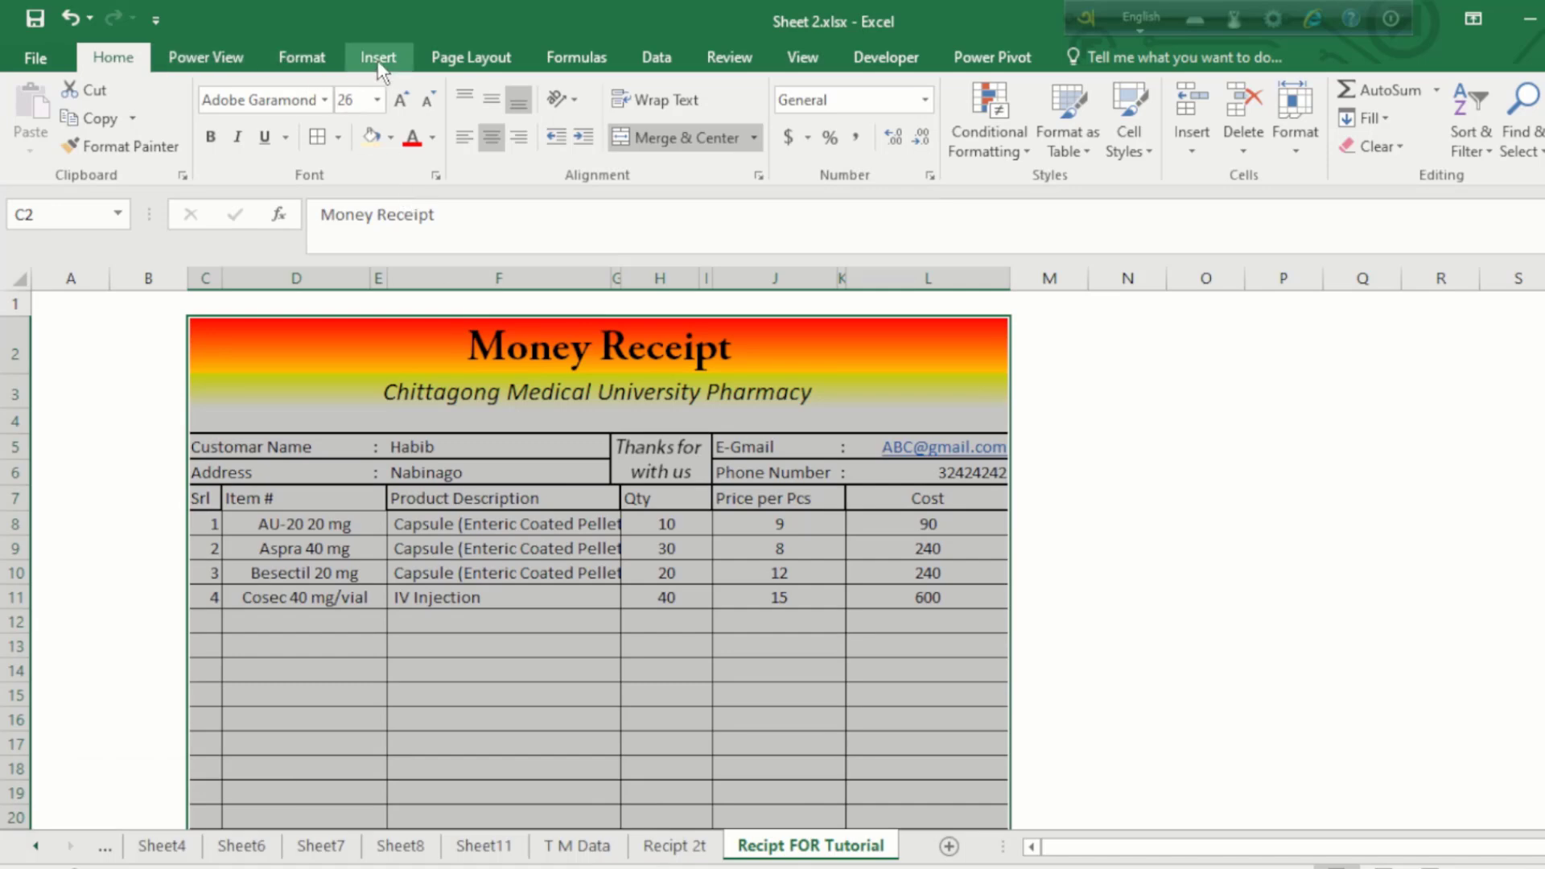
click(305, 58)
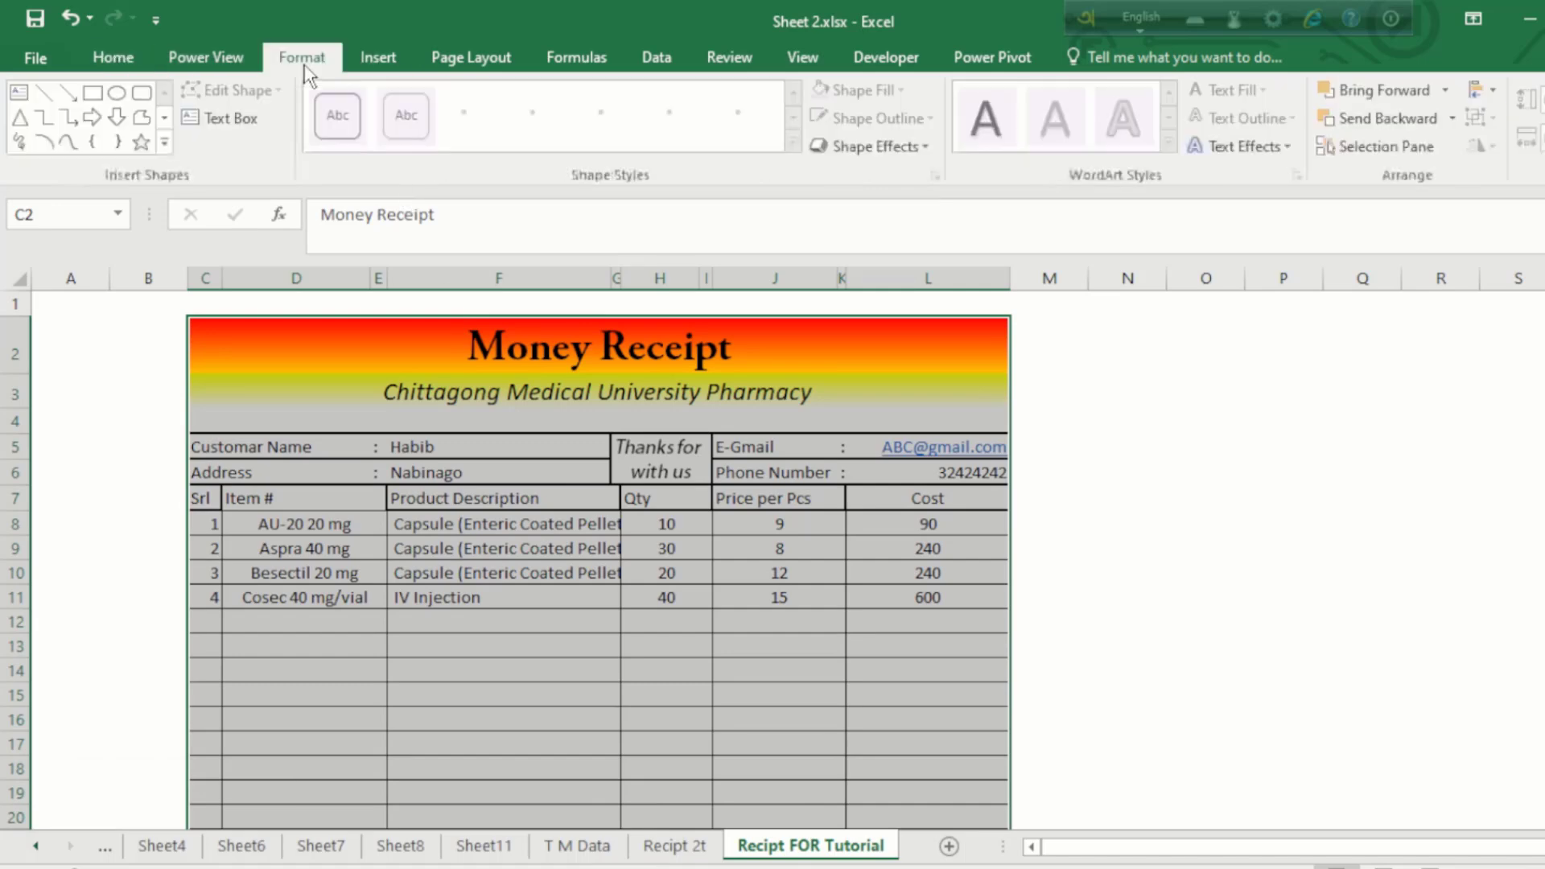
click(467, 58)
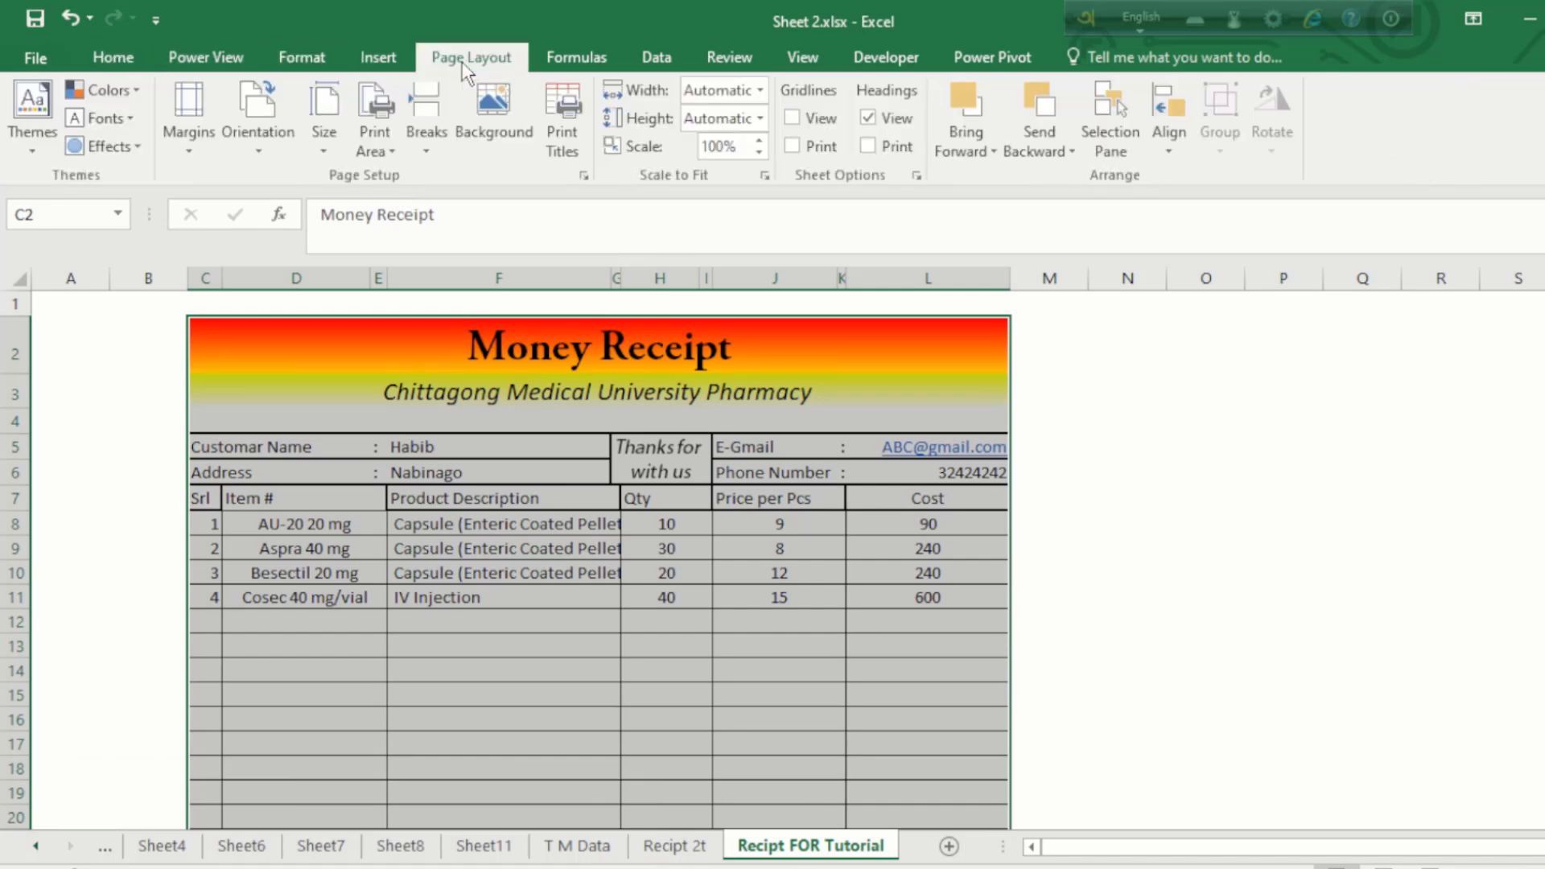
click(389, 157)
click(402, 171)
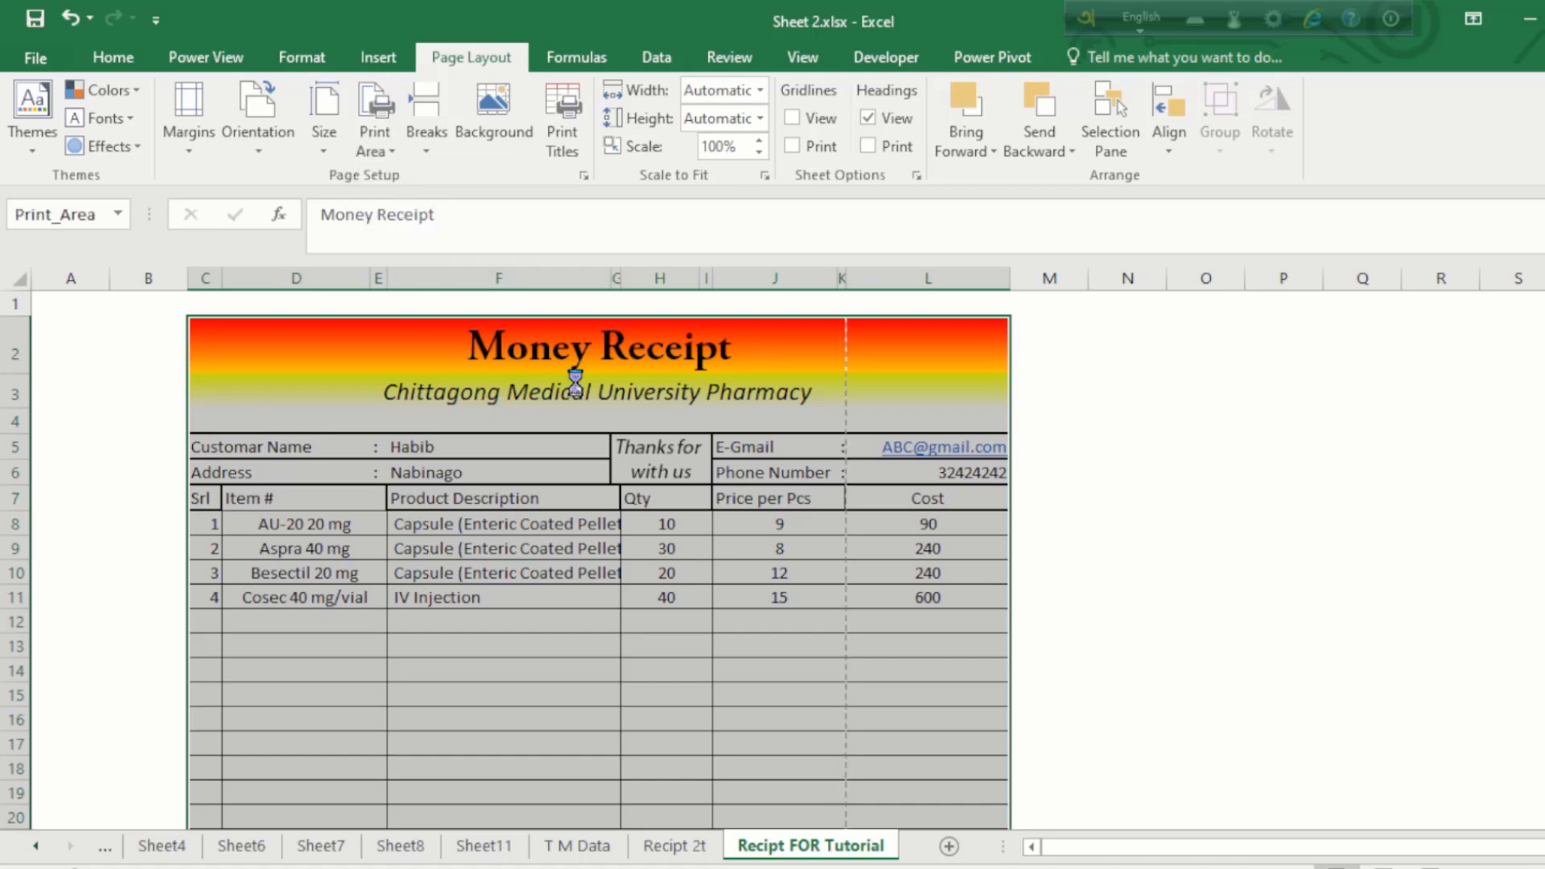
key(ctrl+p)
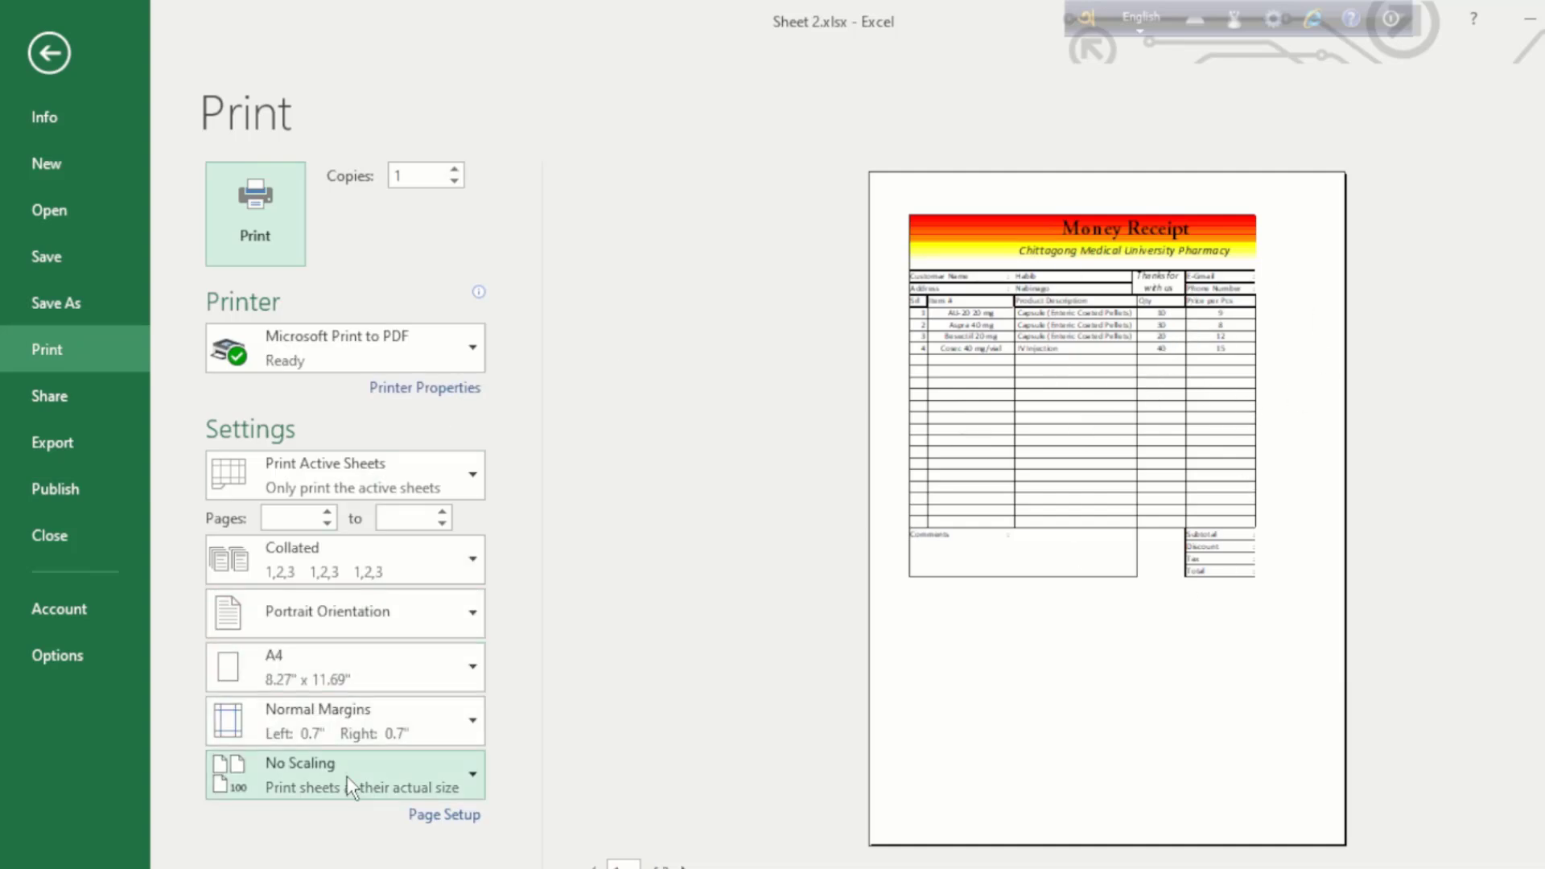
Step: Change print scaling to Fit All Columns on One Page and return to the worksheet
click(411, 777)
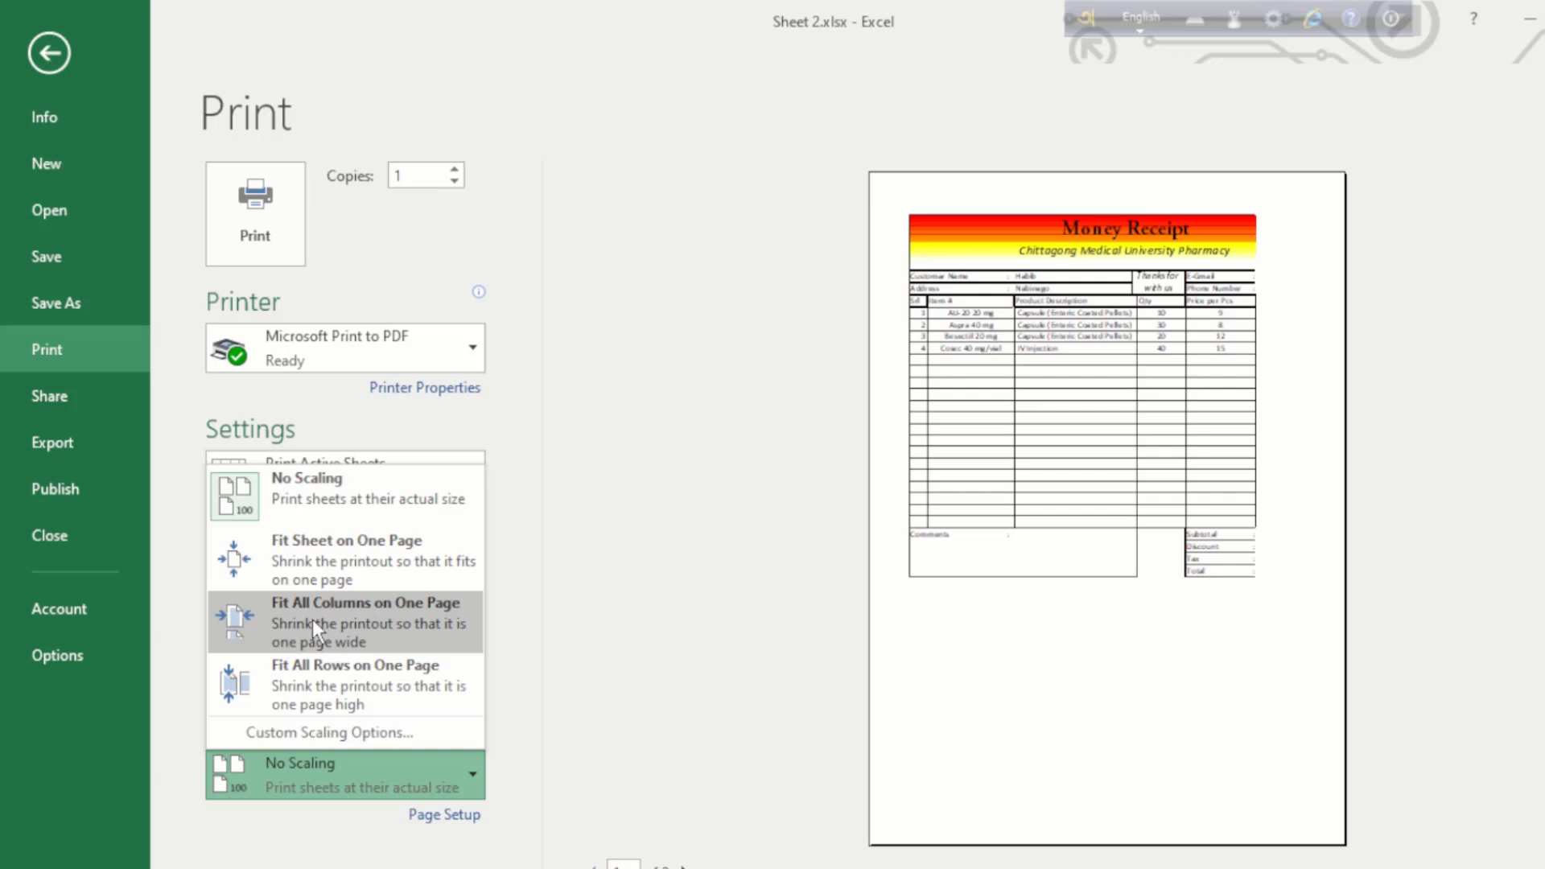
click(359, 621)
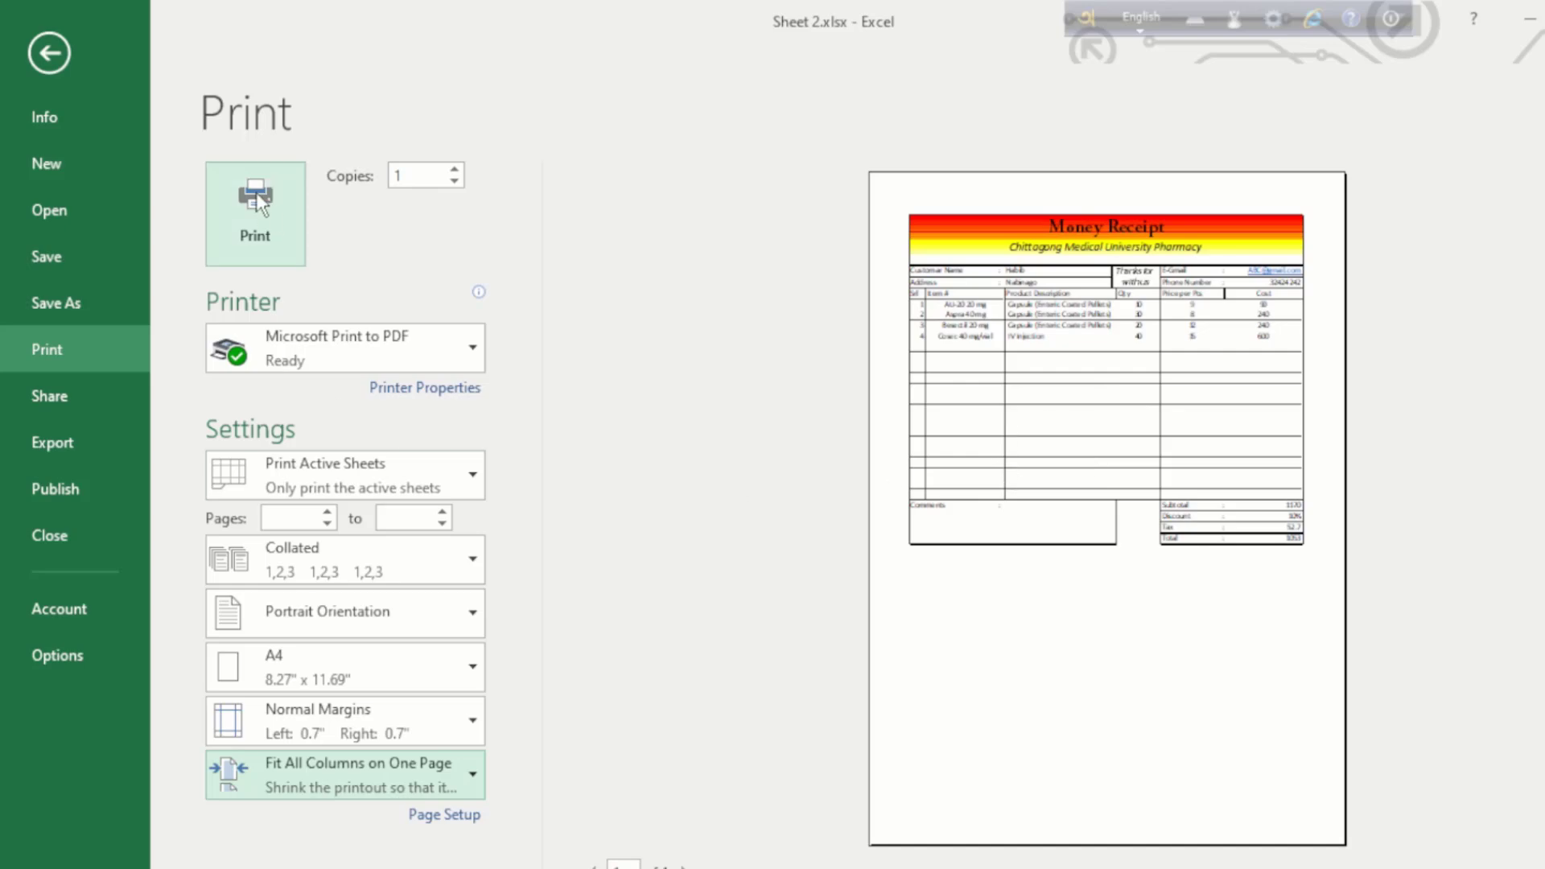
click(50, 56)
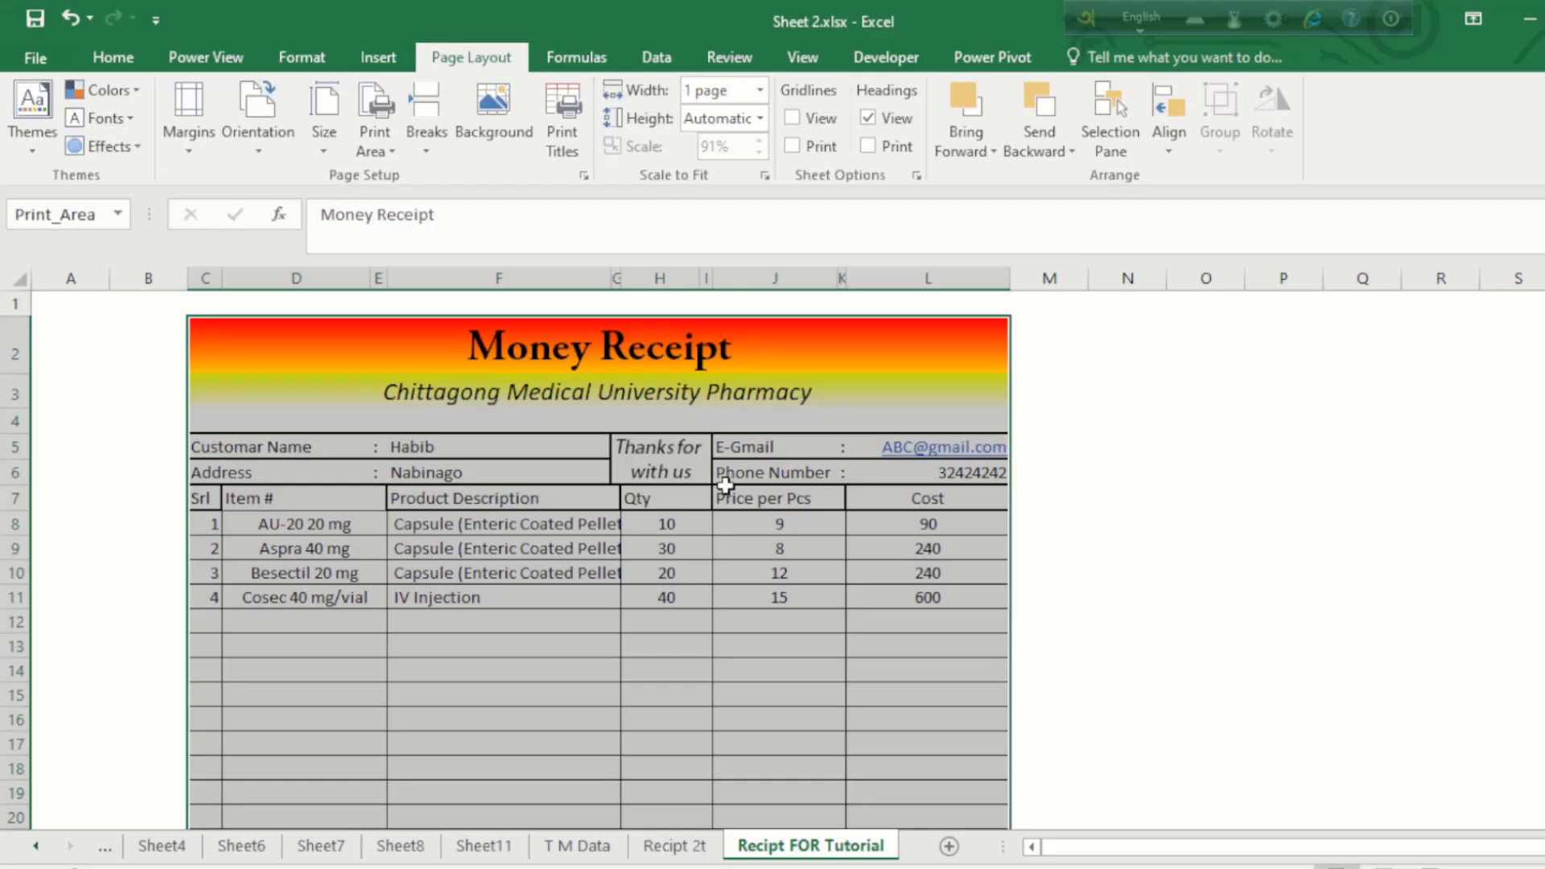
click(867, 647)
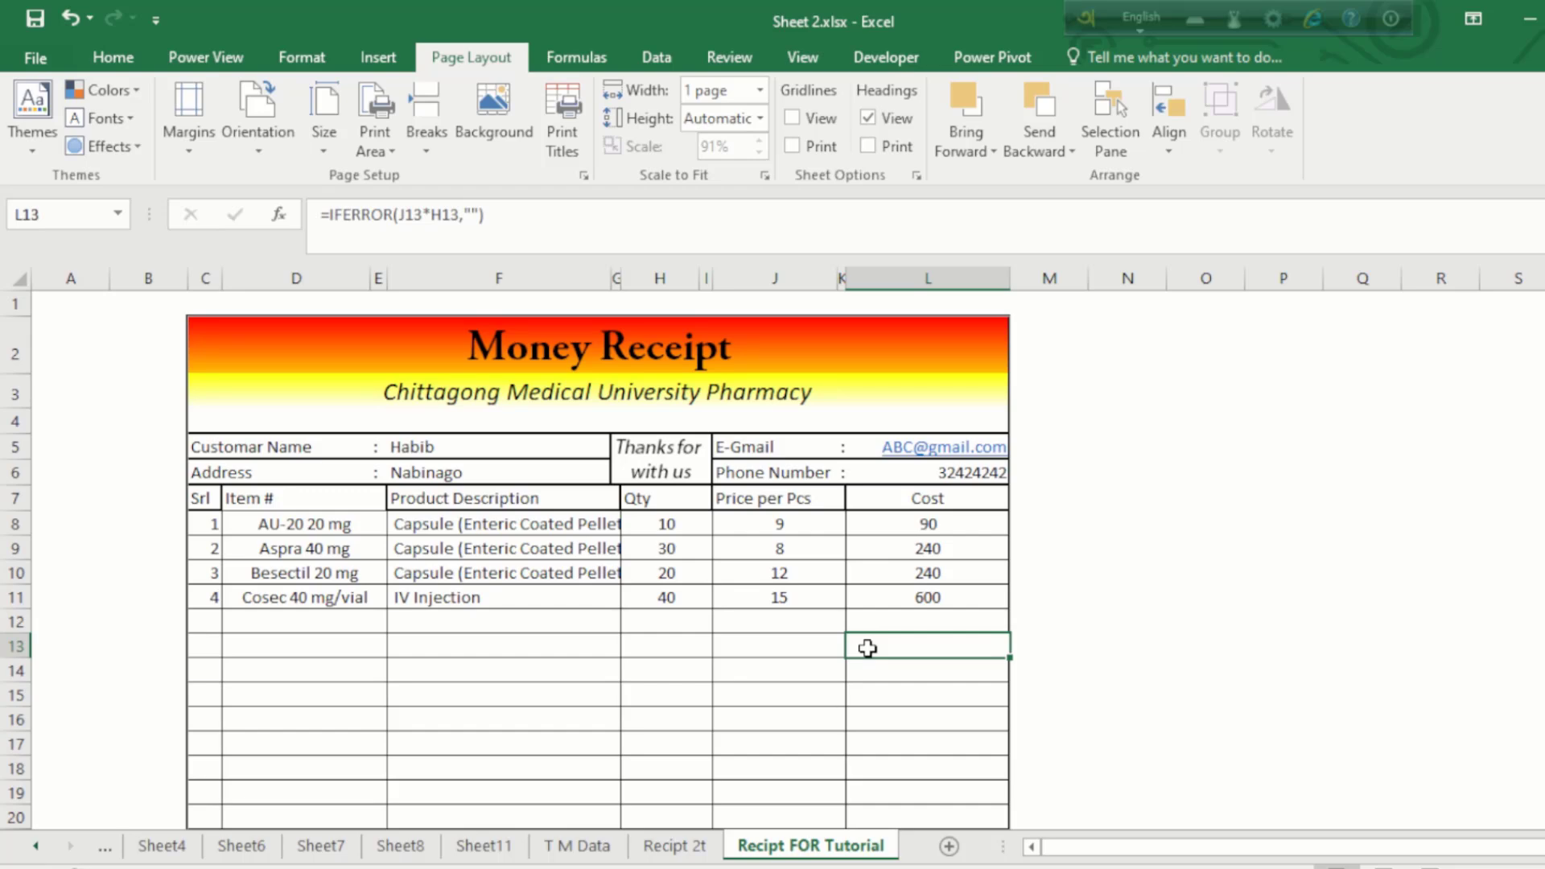
key(alt+Tab)
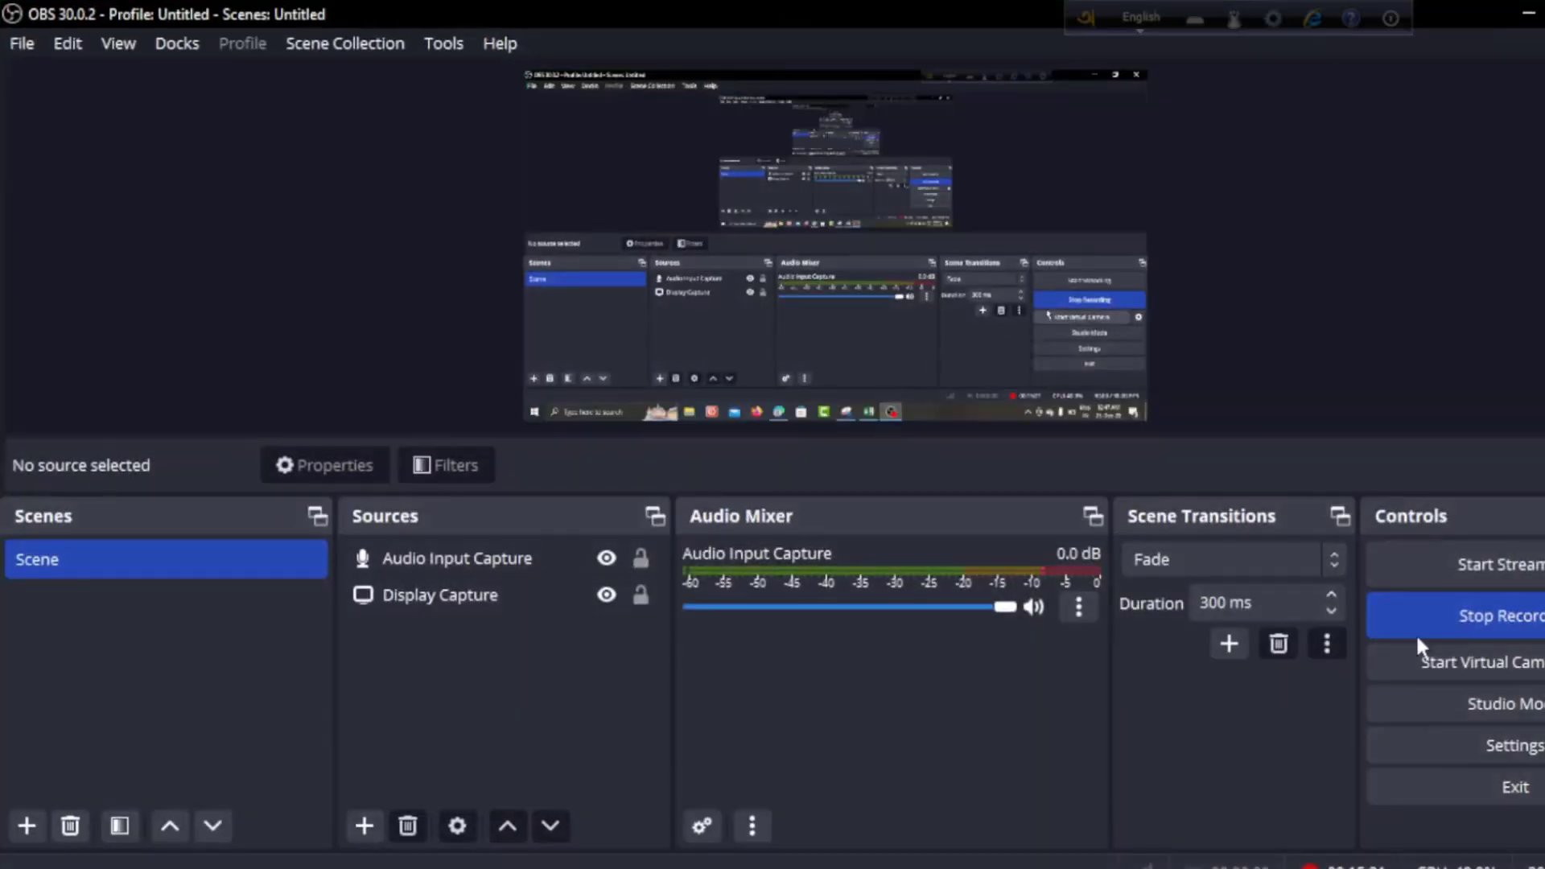